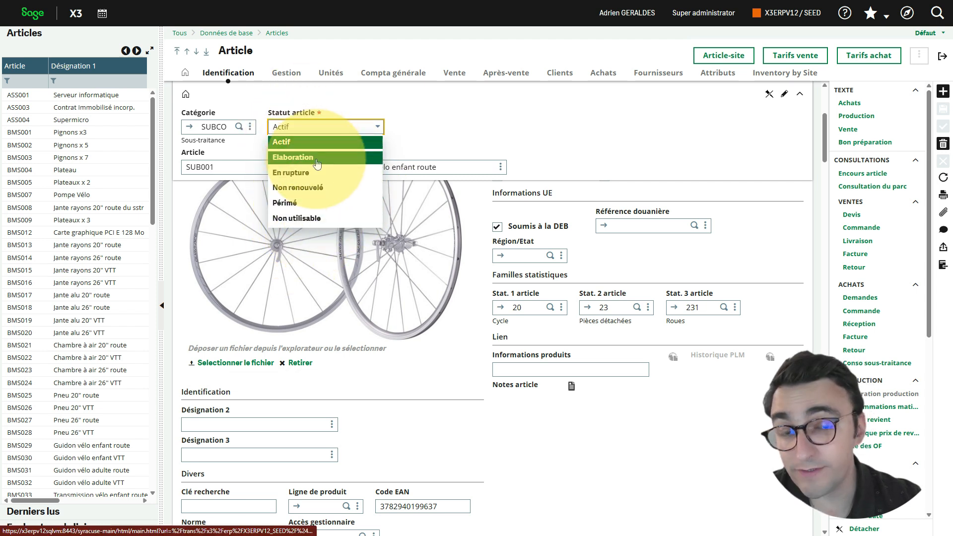
- Examine the status options available for article SUB001
click(507, 123)
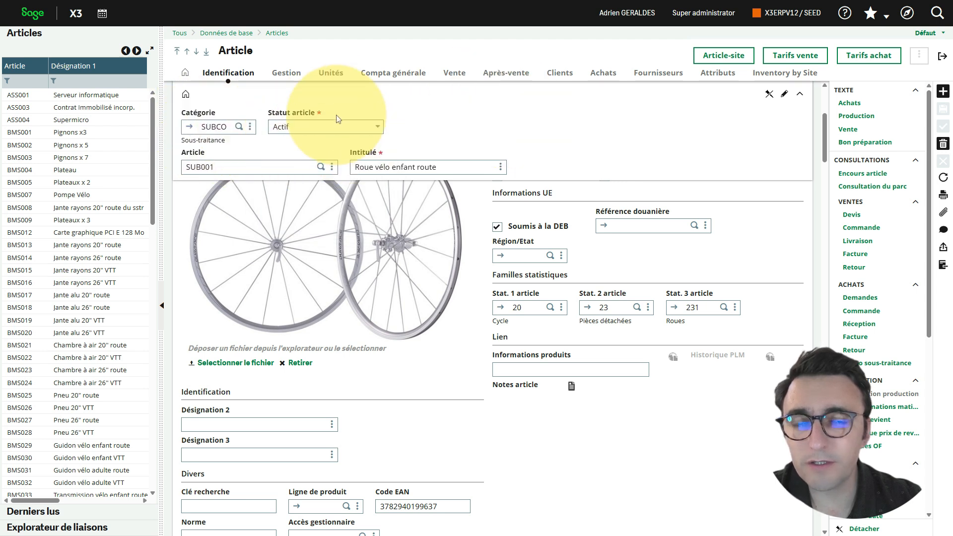
click(380, 128)
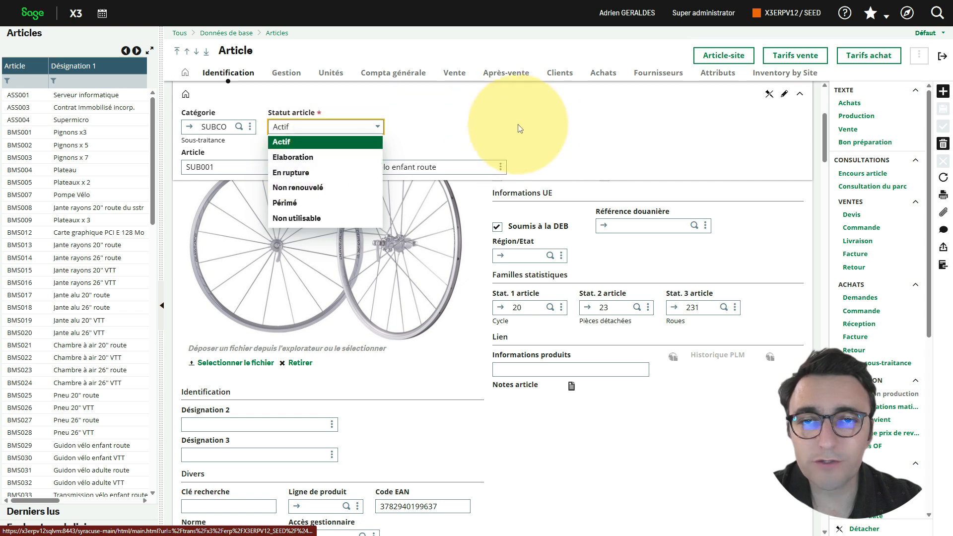
- Clear the article code and the EAN code of SUB001 and try to duplicate the article
click(235, 166)
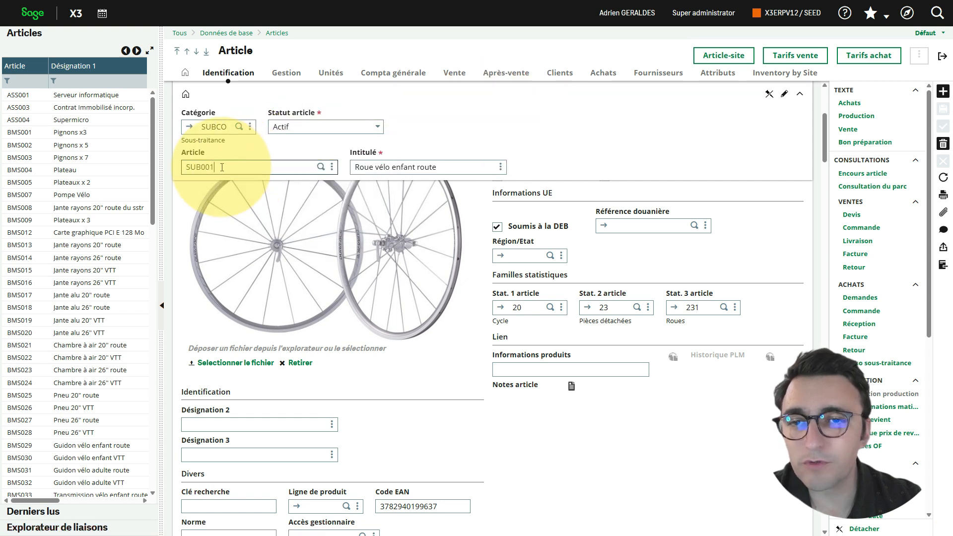
drag(223, 166, 149, 157)
key(BackSpace)
key(Return)
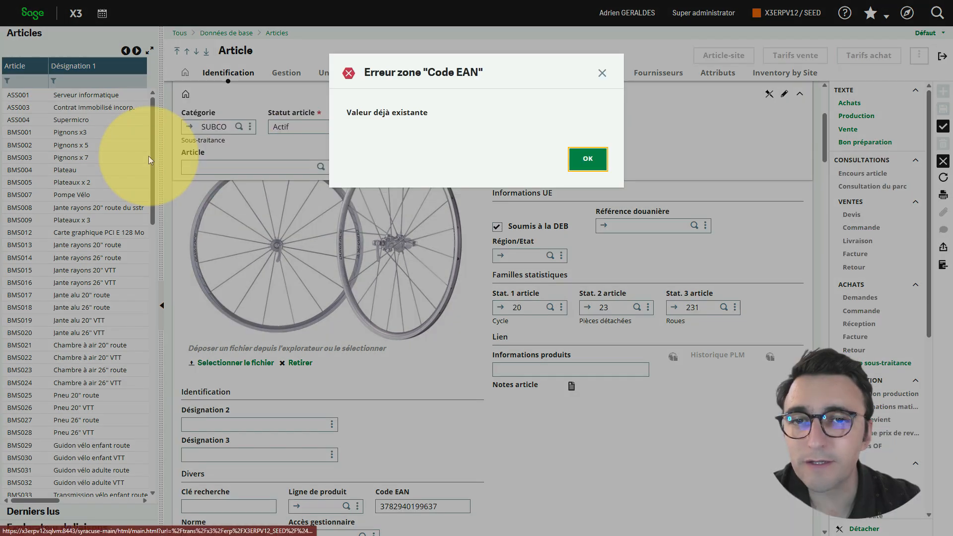
click(585, 158)
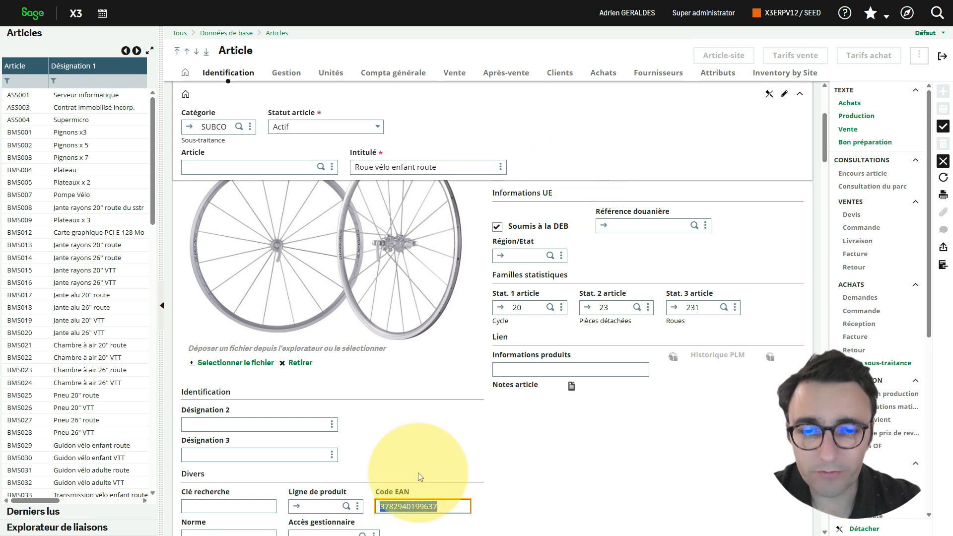
key(BackSpace)
key(Return)
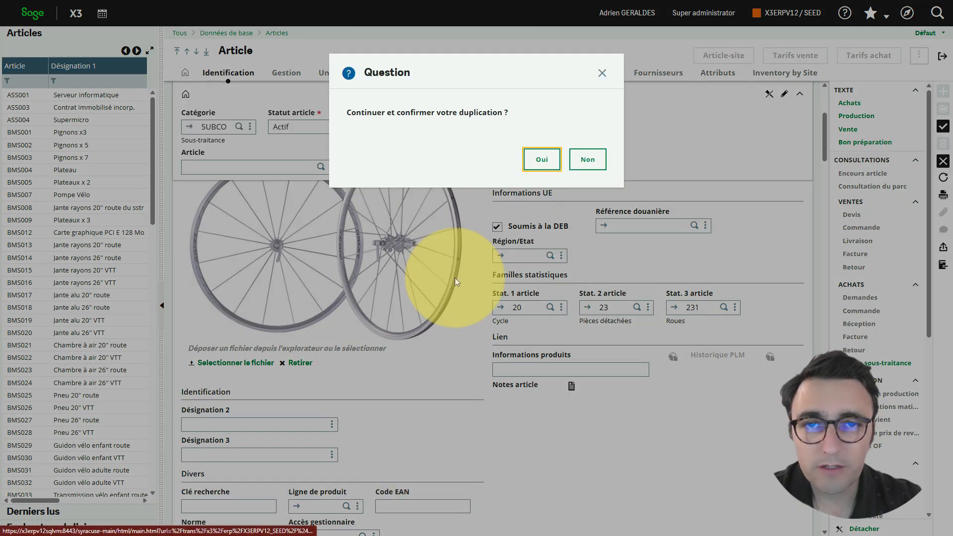
click(542, 158)
click(587, 171)
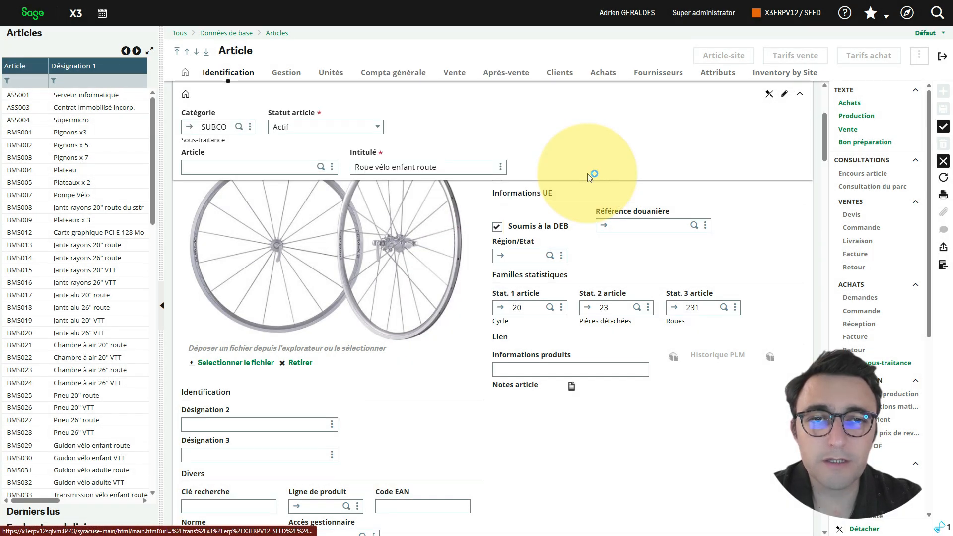
- Delete supplier line FR052 from the duplicated article's supplier table
click(660, 74)
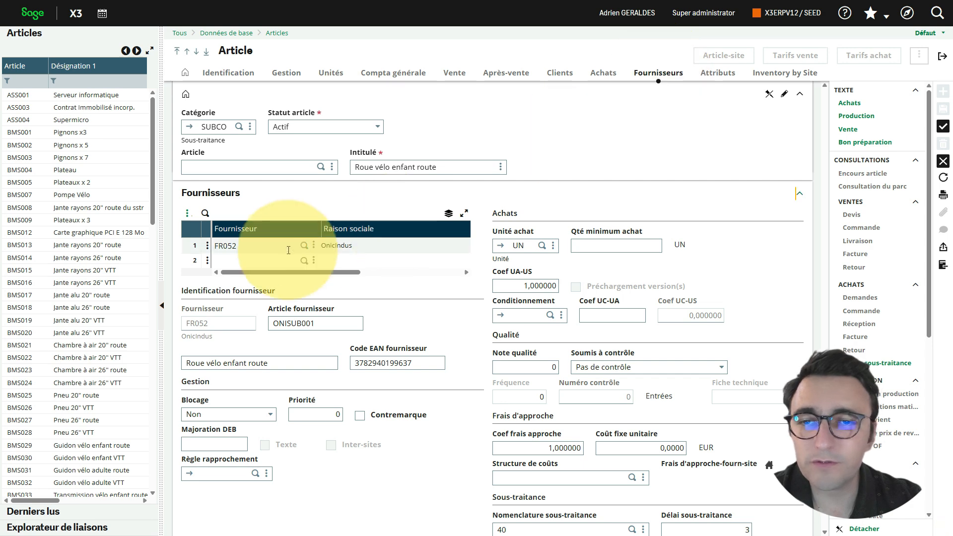
click(212, 245)
click(207, 246)
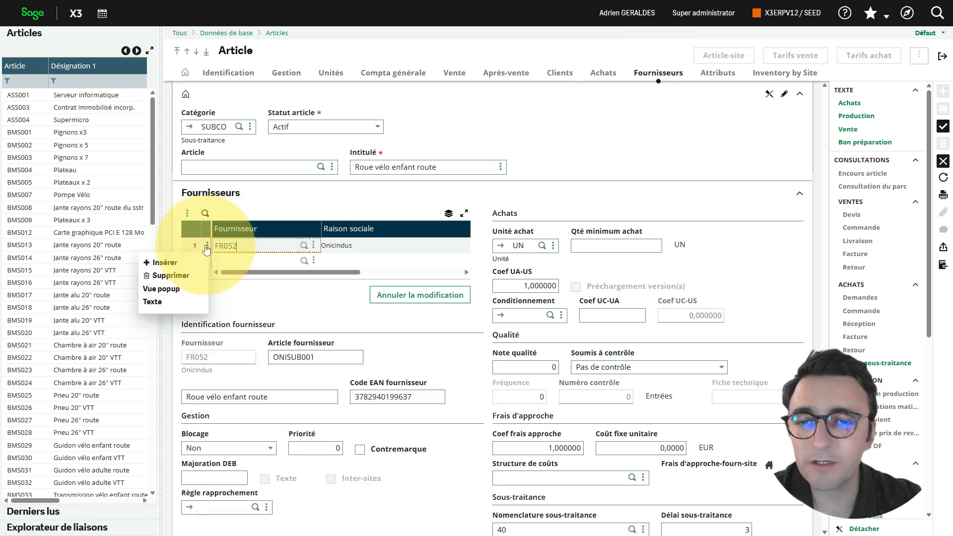
click(171, 274)
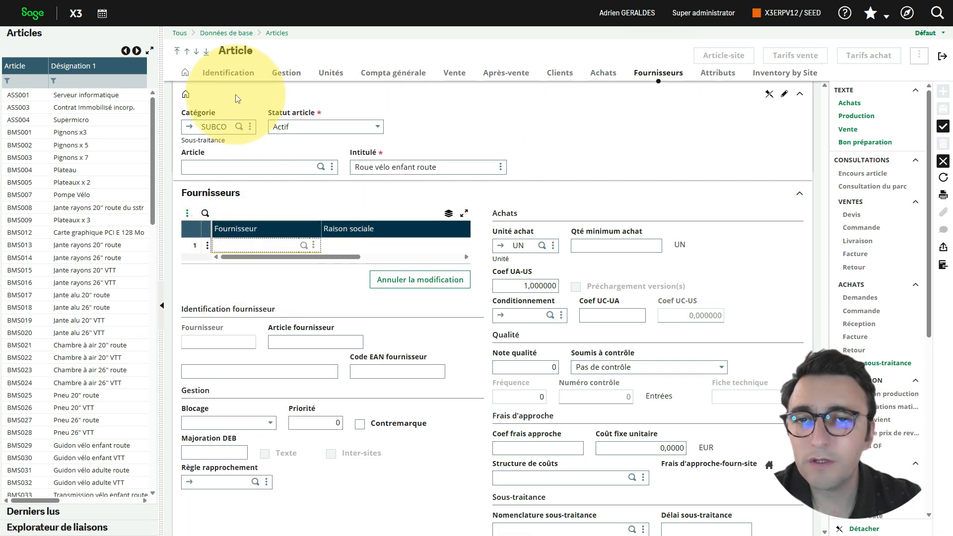
- Return to the article's identification details and confirm the duplication to create the new article
click(230, 73)
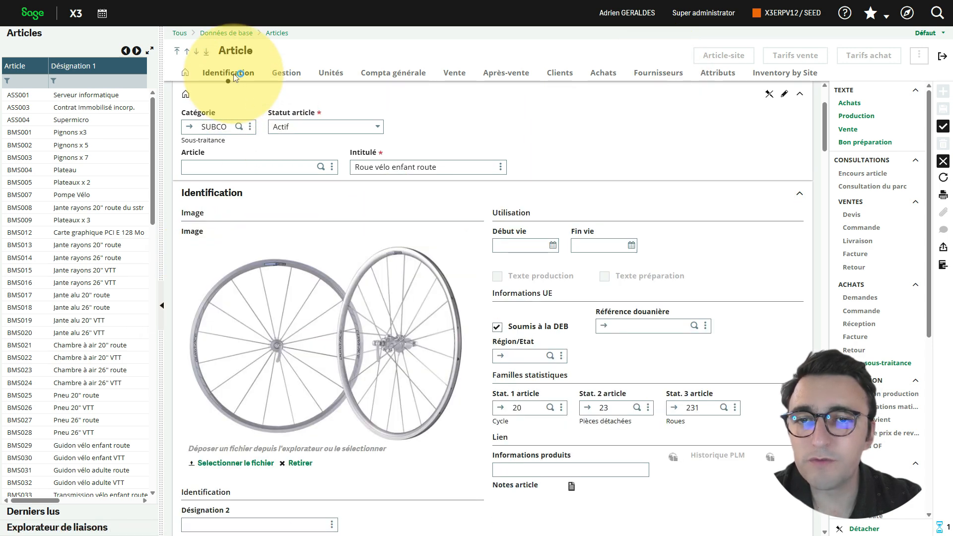
click(439, 168)
key(Return)
click(542, 159)
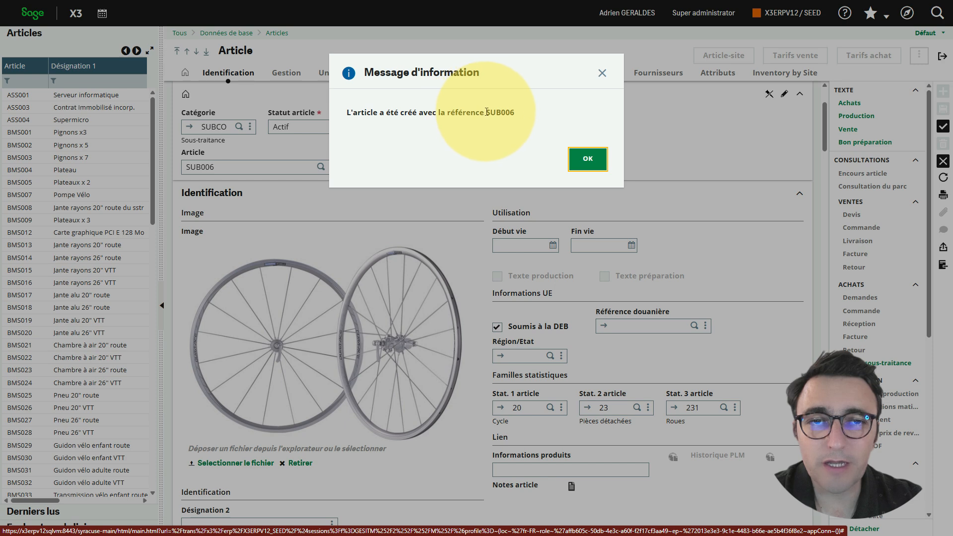
drag(486, 112, 512, 112)
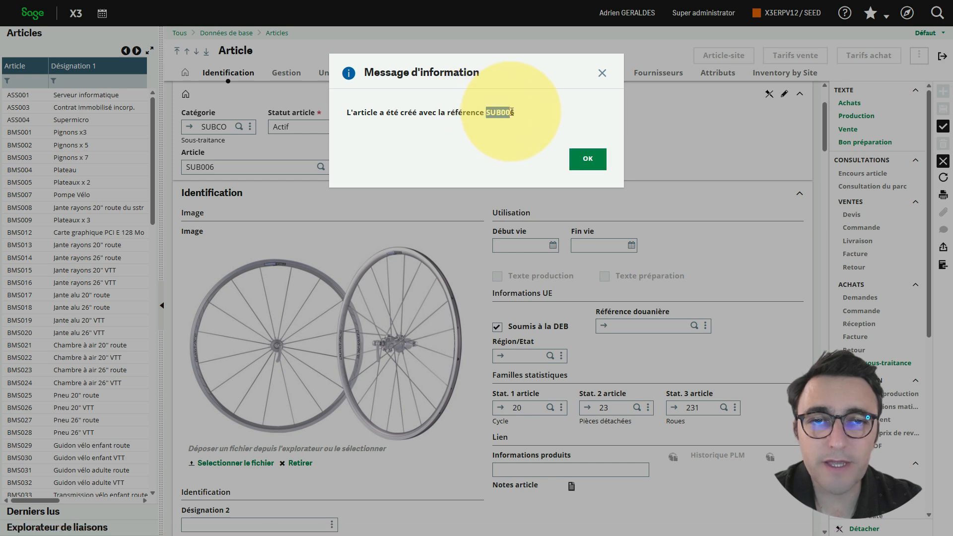
click(586, 159)
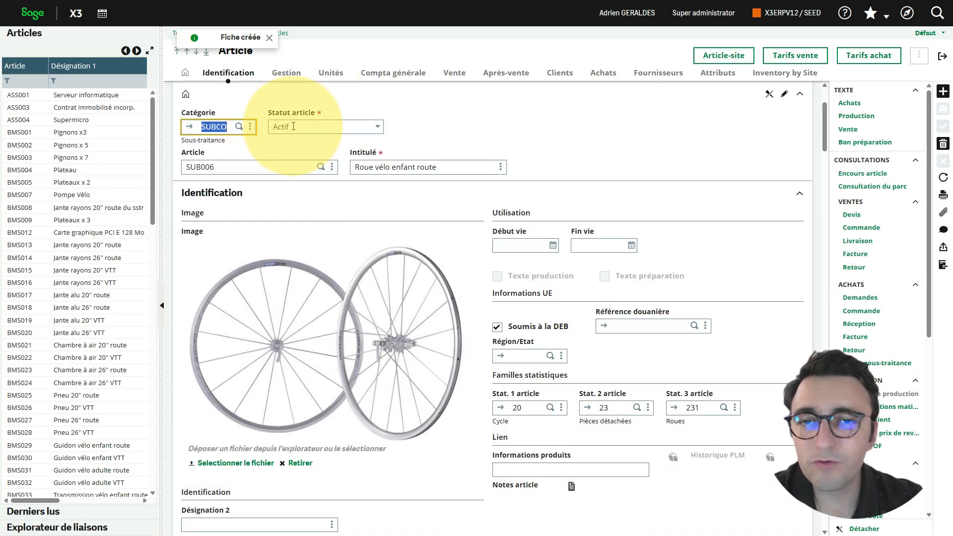
- Open the SUBCO article category, set its creation mode to Avec Validation and save the record
click(190, 128)
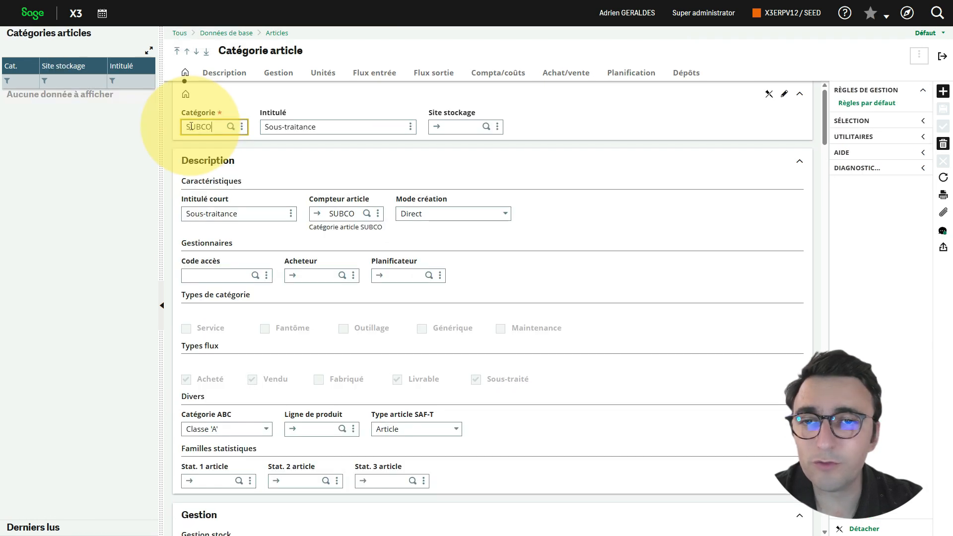
click(507, 214)
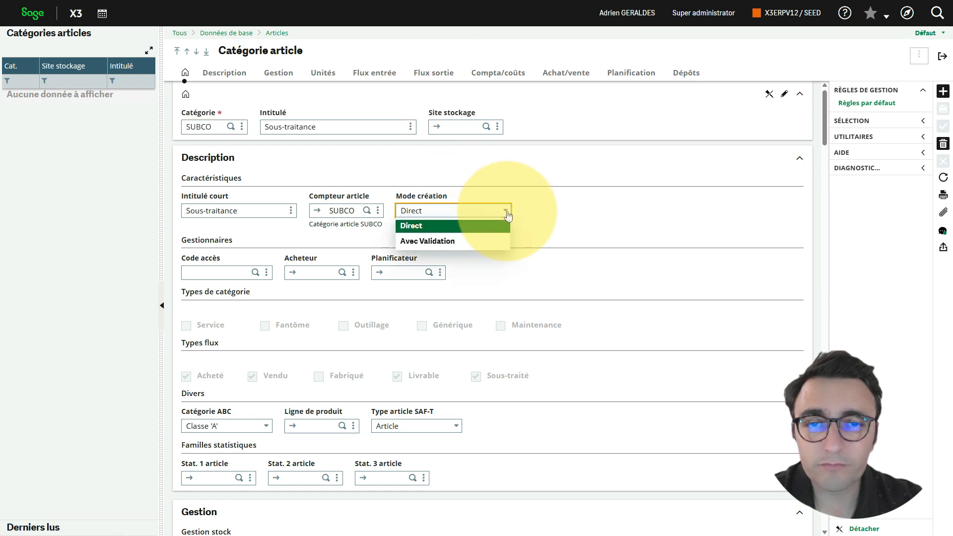
click(449, 238)
click(944, 109)
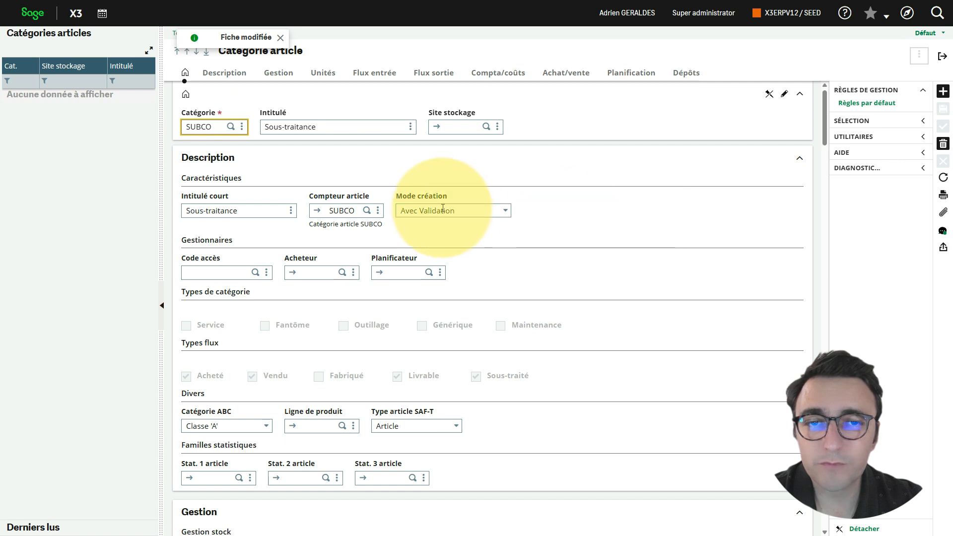
- Read the field help on the Direct and Avec validation creation modes and return to the article record
key(F1)
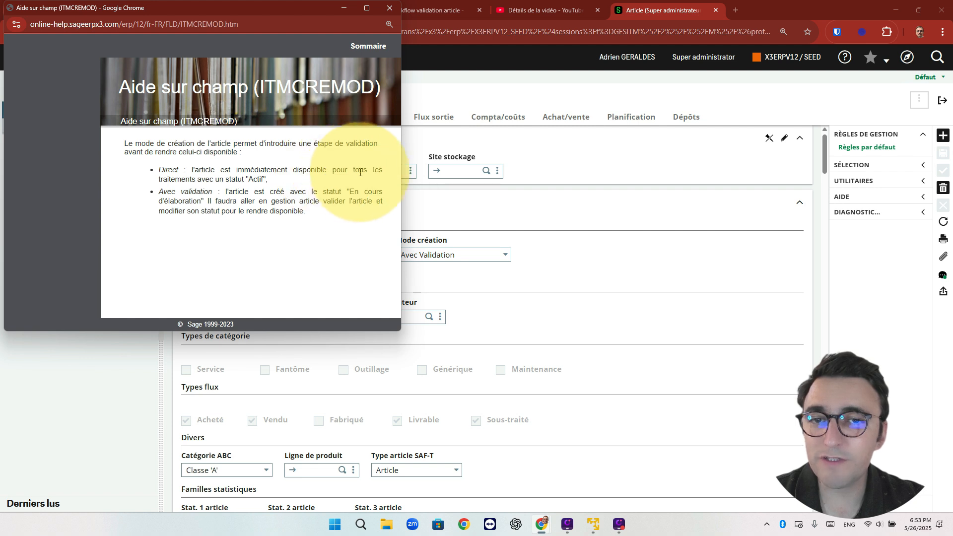
drag(268, 180, 158, 194)
click(158, 193)
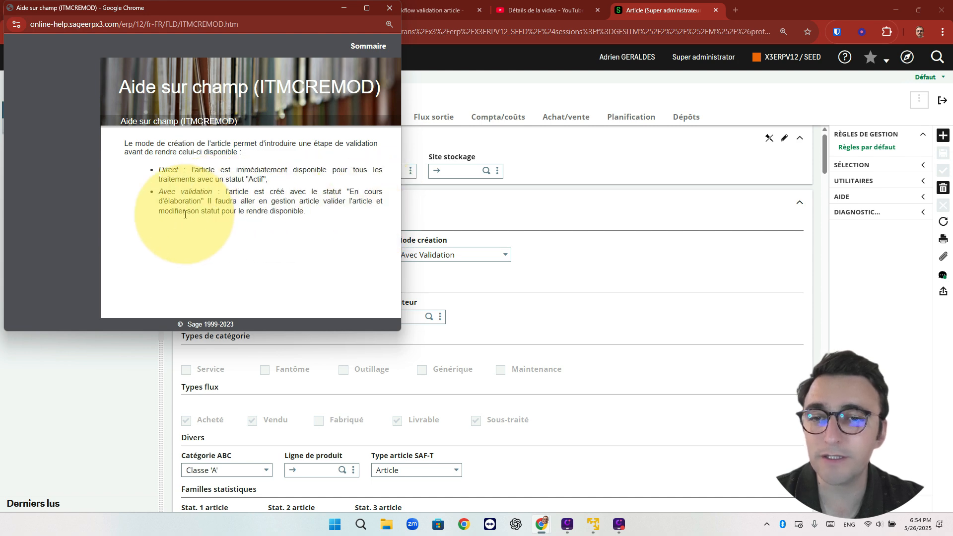
drag(307, 214, 117, 135)
click(390, 8)
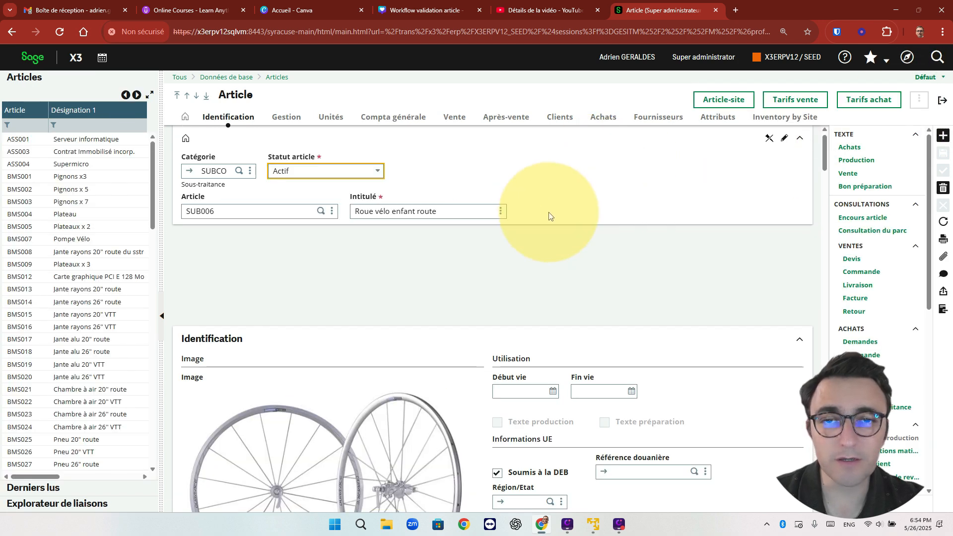
- Duplicate article SUB006 with an empty article code and confirm the creation
double_click(231, 212)
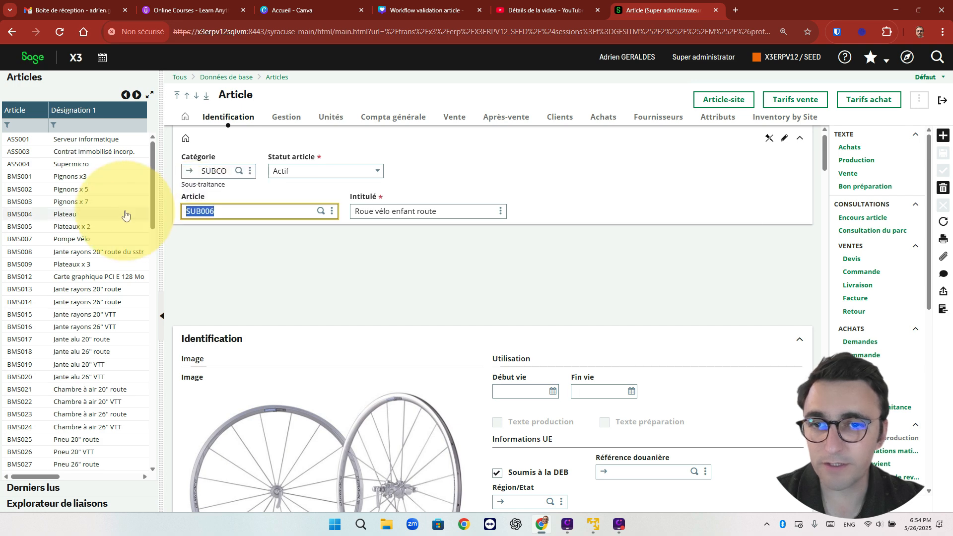
key(BackSpace)
key(Return)
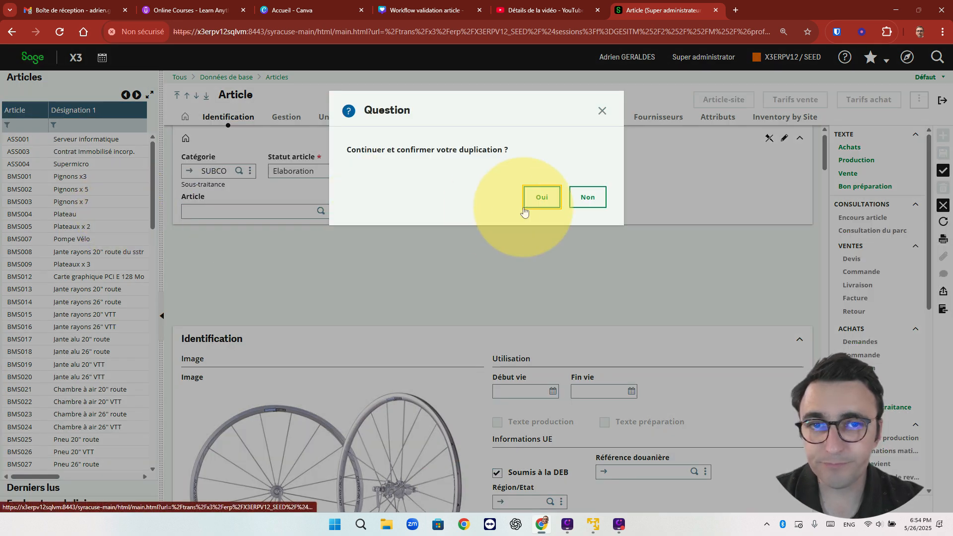
click(533, 199)
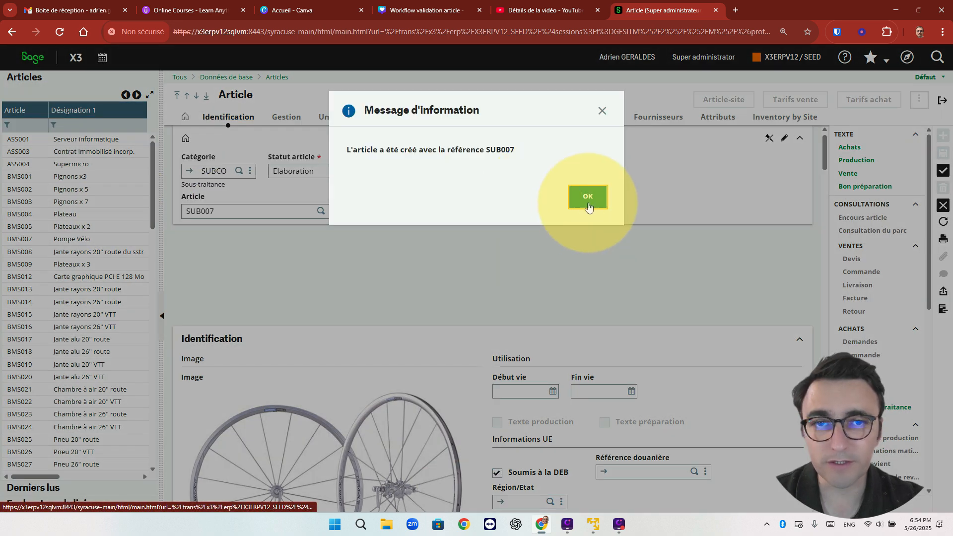
click(588, 199)
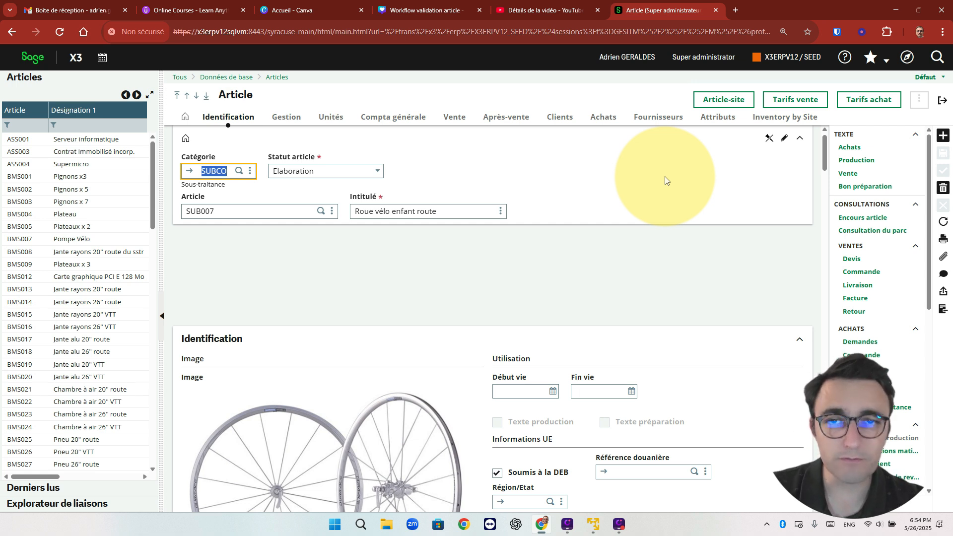
- Leave the article function and switch the browser to full screen
click(945, 105)
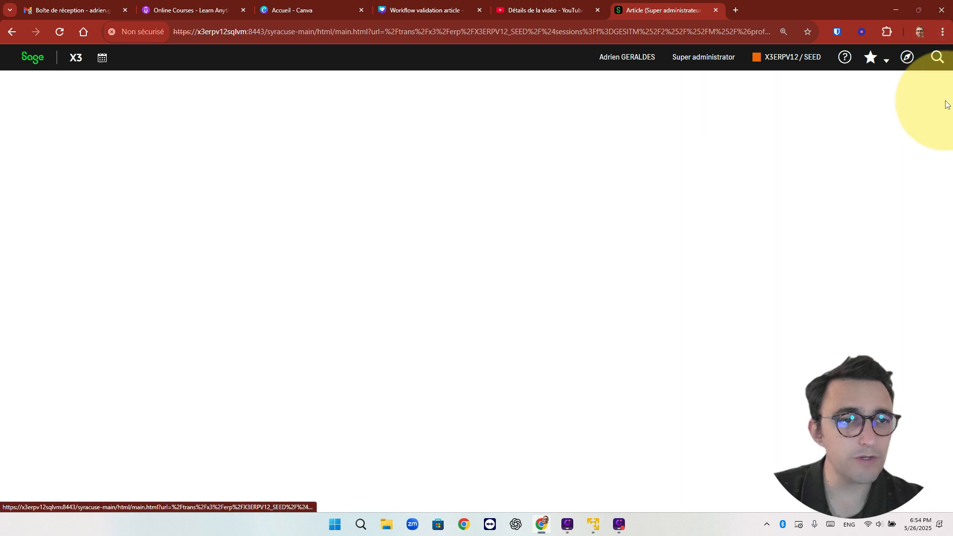
click(943, 32)
click(938, 232)
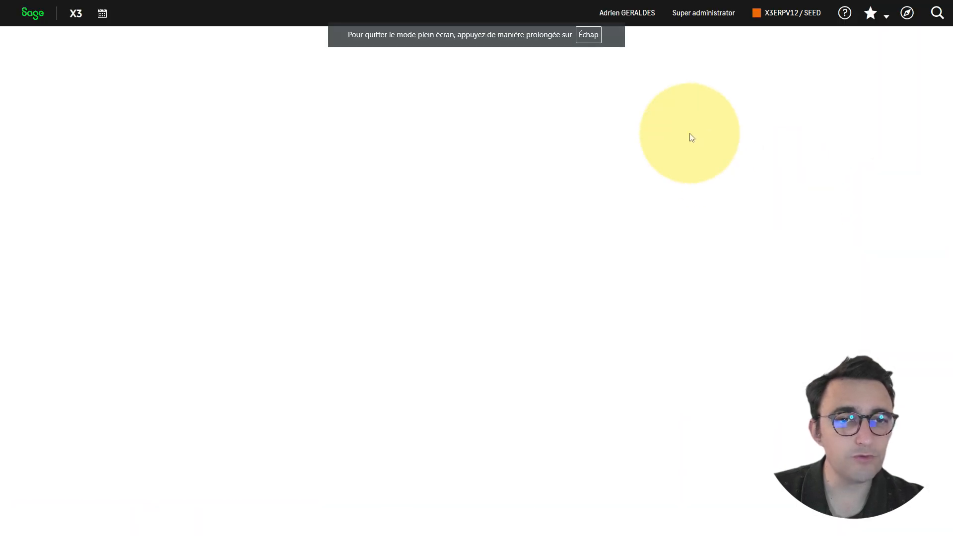
- Open the Règles Workflow function from the Paramétrage section
click(908, 13)
scroll(144, 155, up, 2)
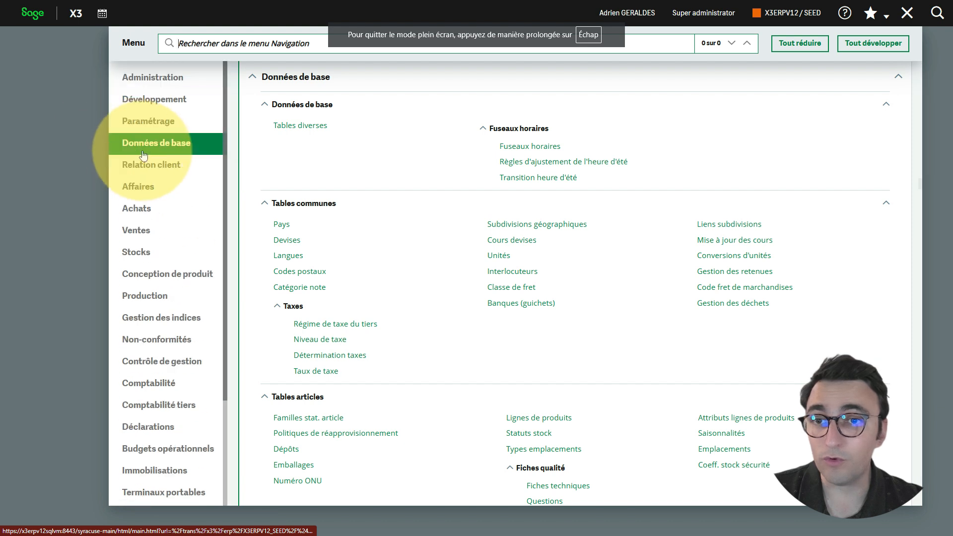
click(144, 121)
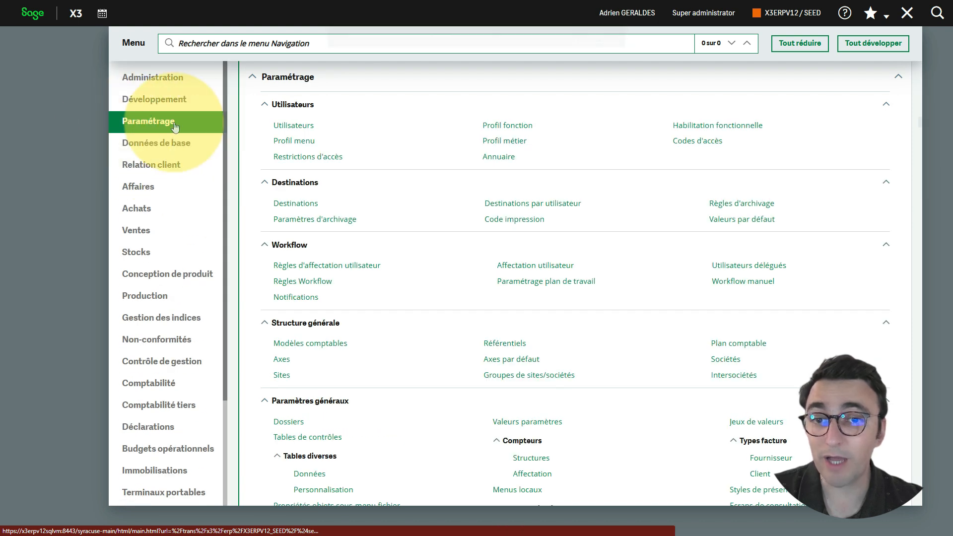
click(309, 284)
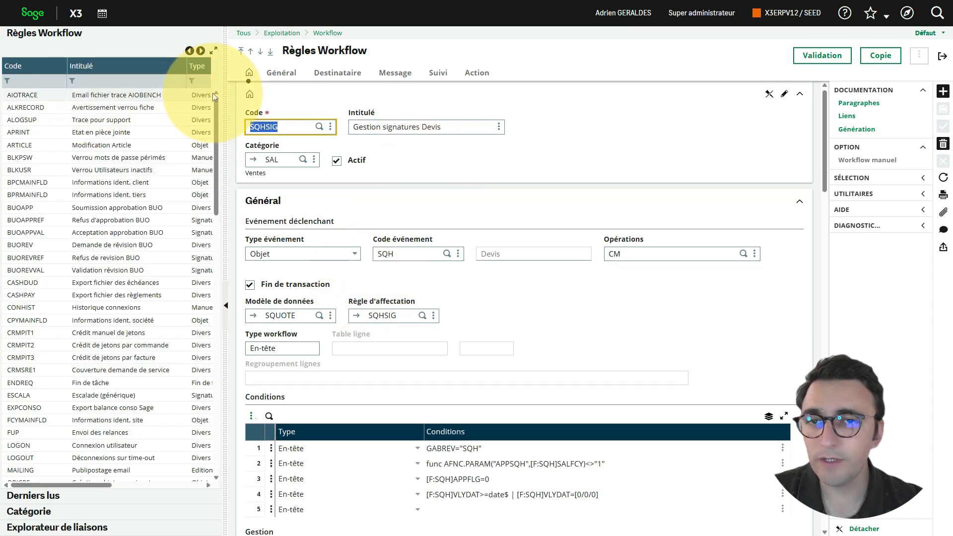
- Filter the workflow rules on event poh and open the POHSIG rule
click(200, 51)
click(291, 81)
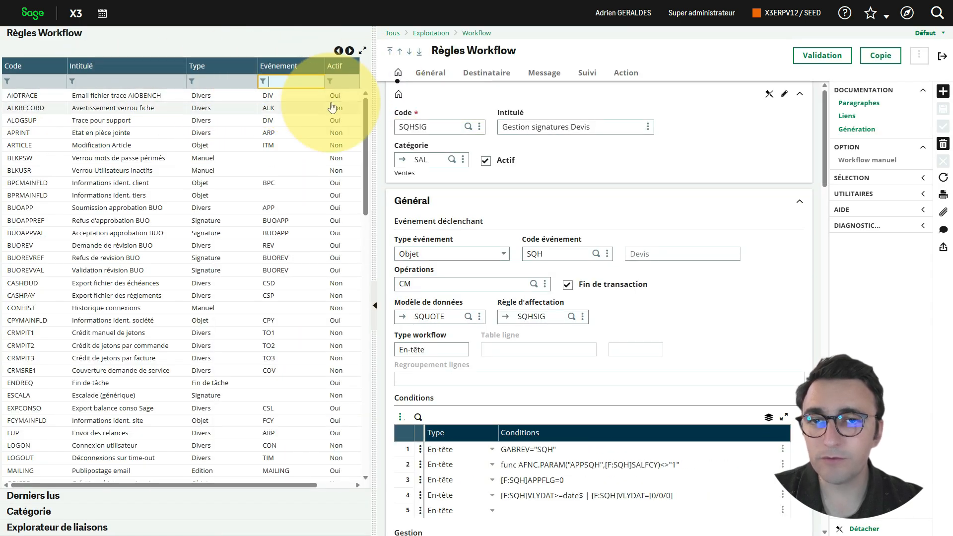
text(poh)
key(Return)
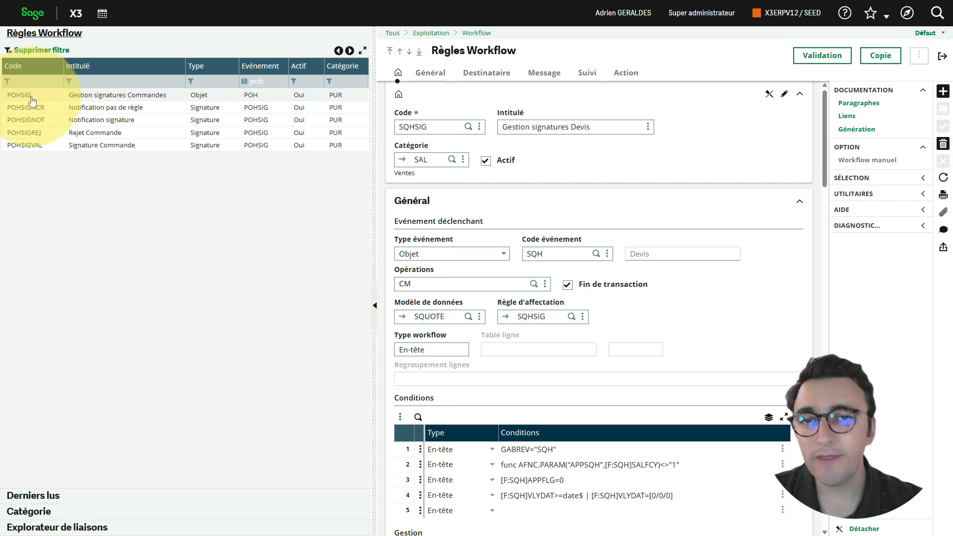
click(20, 95)
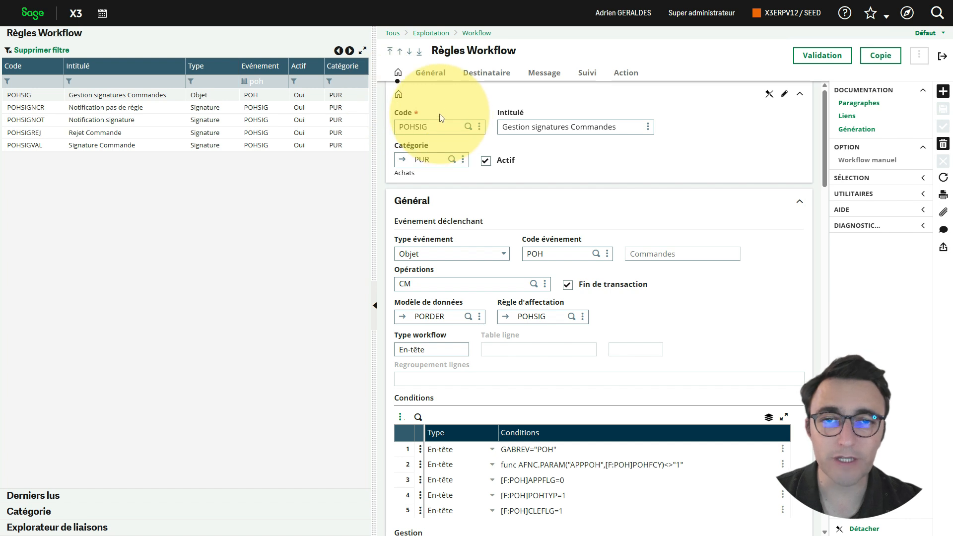
drag(375, 122, 357, 124)
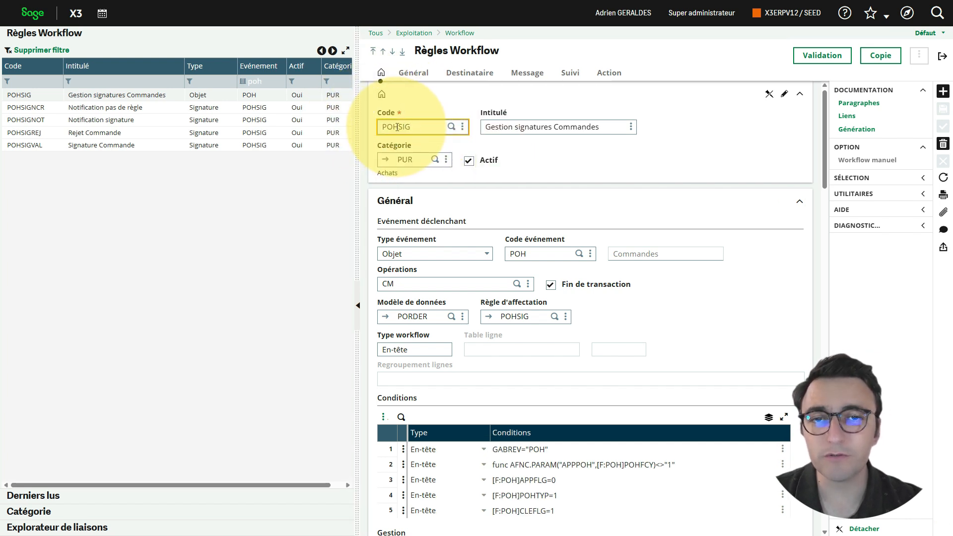
- Change the opened workflow rule's code to ITMSIG
click(398, 128)
key(shift+Home)
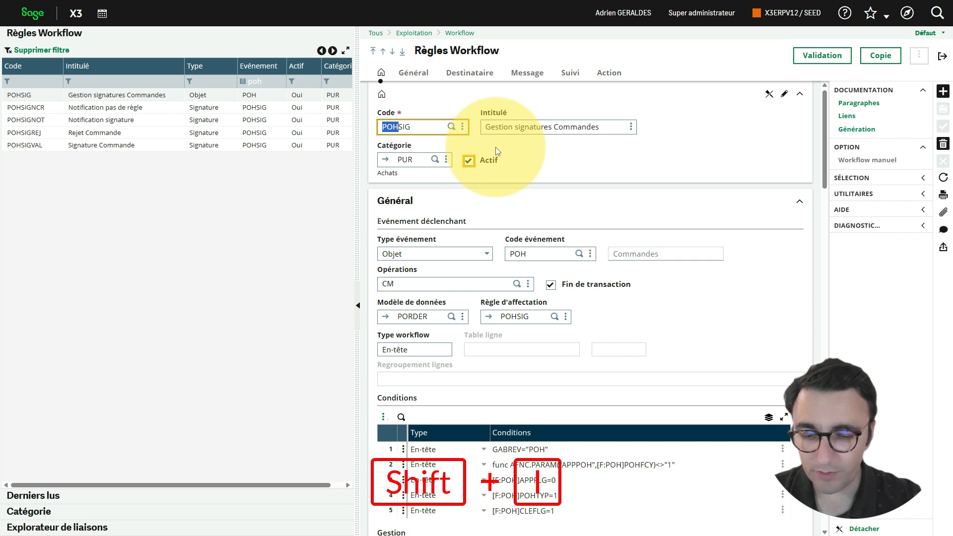
text(ITM)
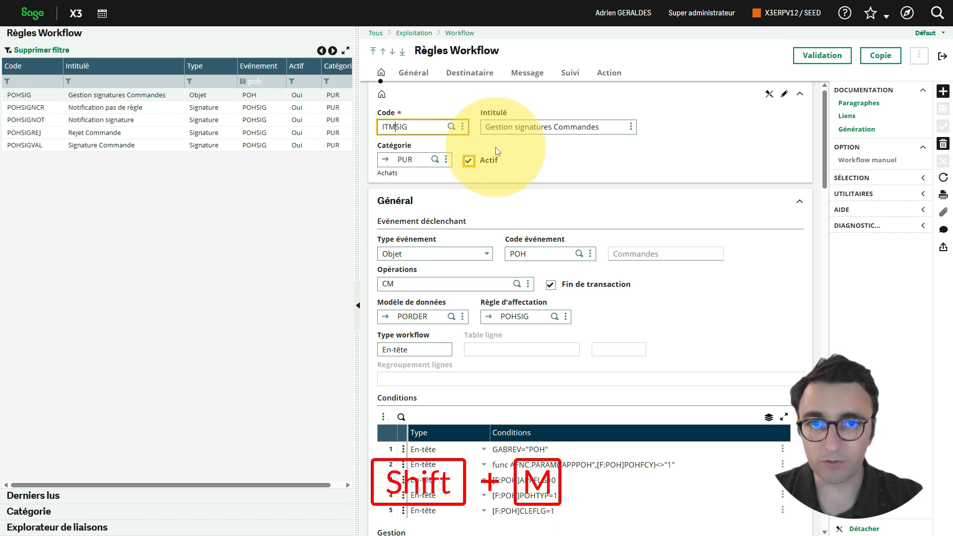
- Set the rule's title to Gestion signatures Articles and its category to TC (Tronc commun)
key(Tab)
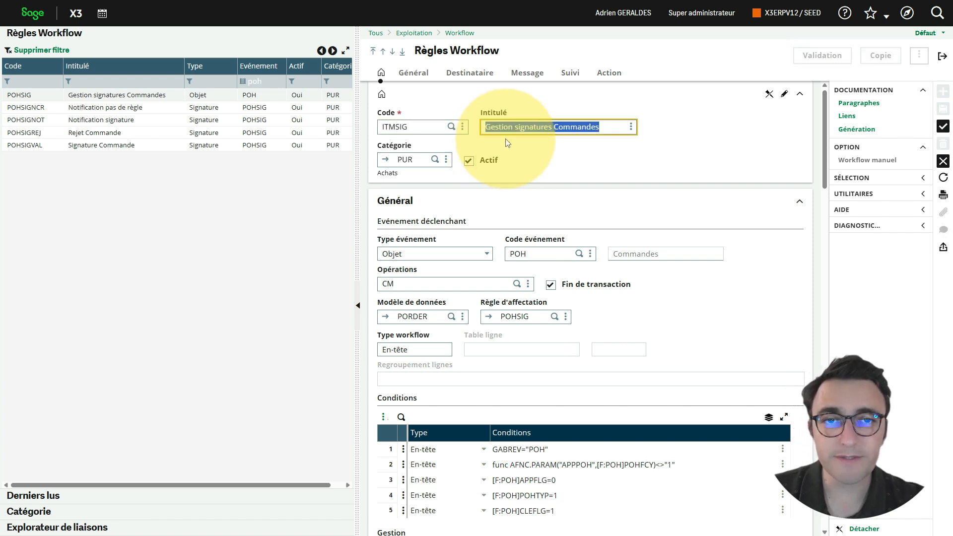
double_click(576, 127)
text(A)
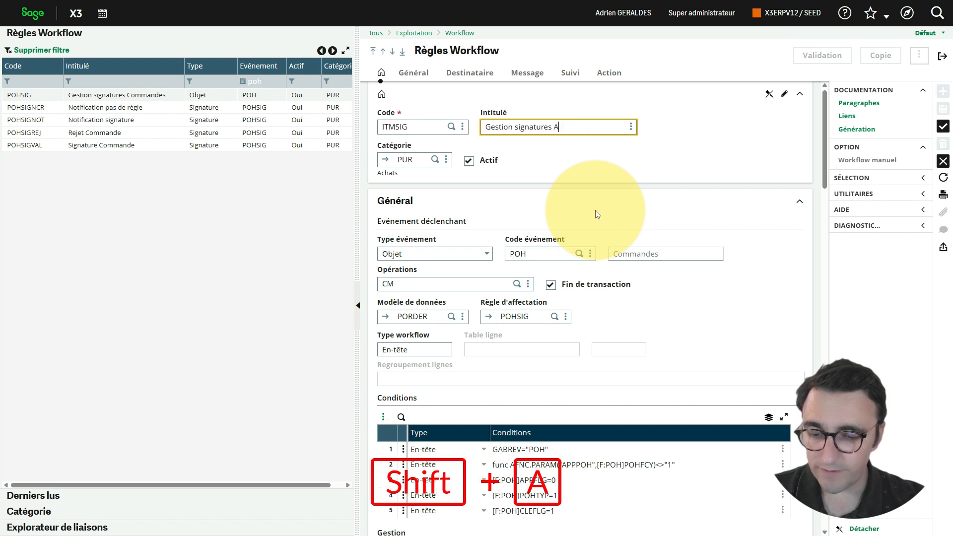
text(rticles)
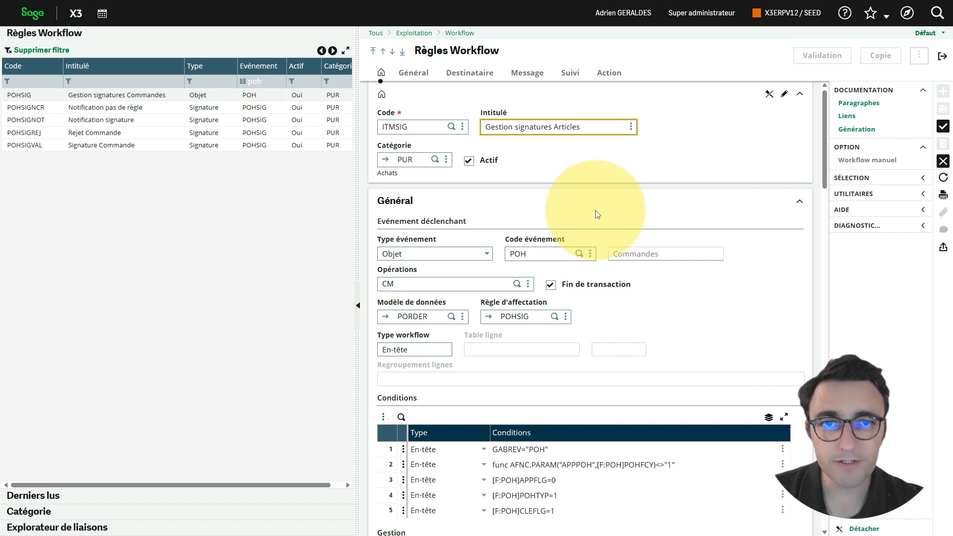
key(Tab)
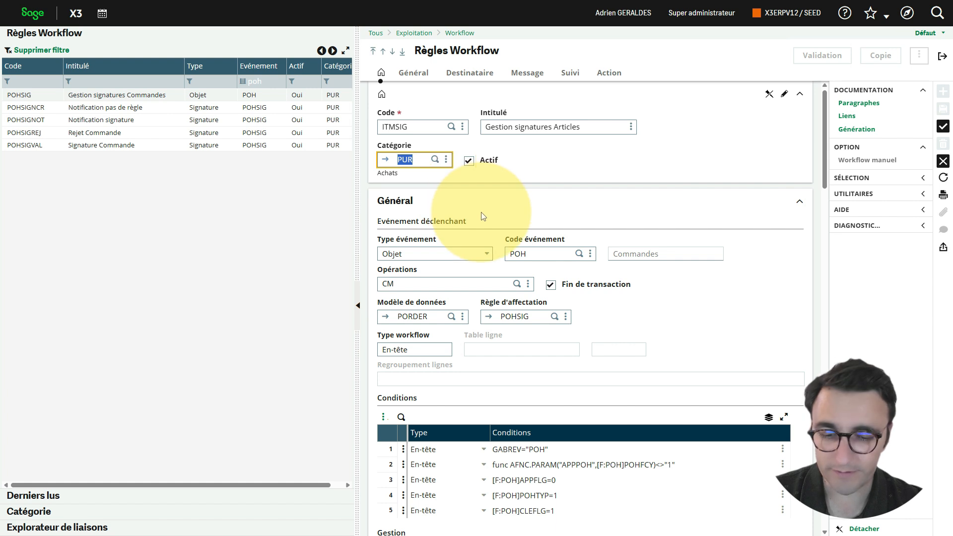
key(BackSpace)
click(436, 160)
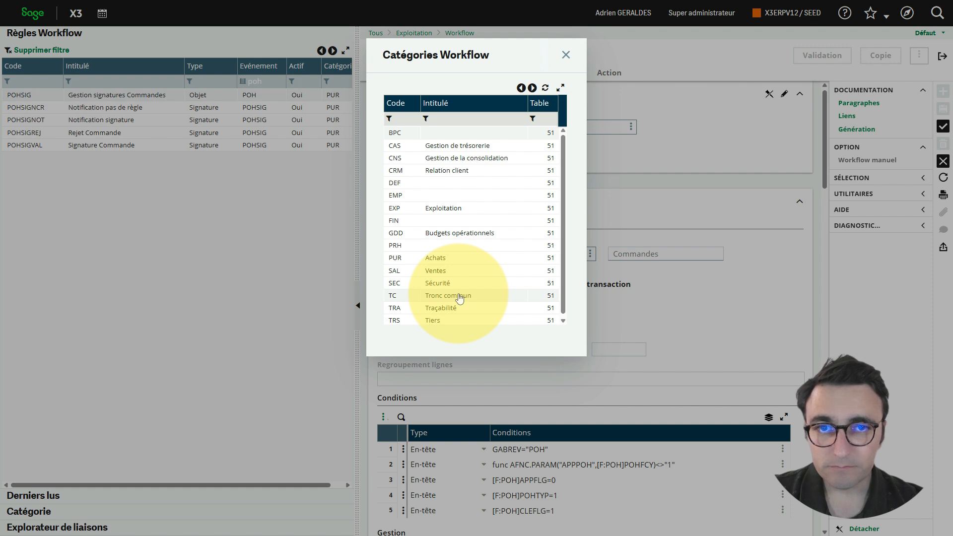
click(460, 297)
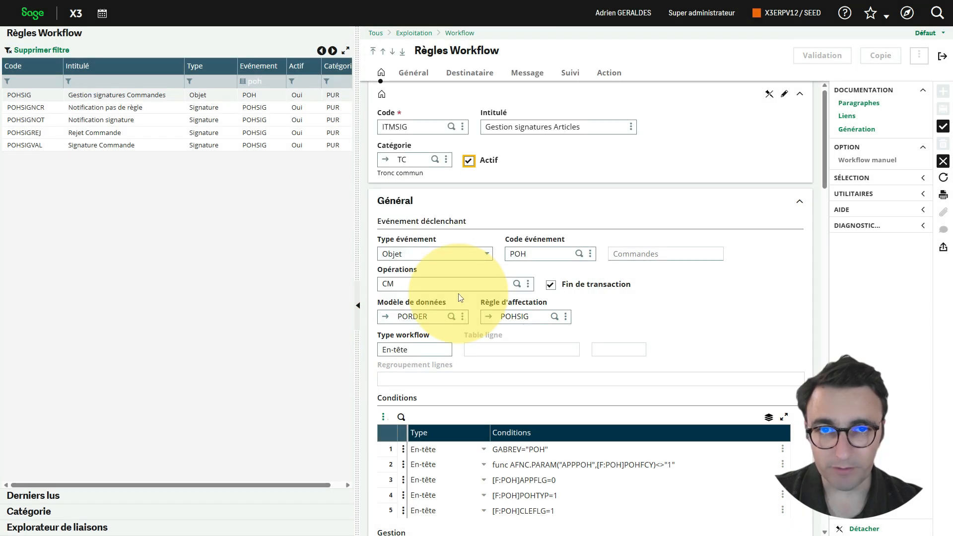
- Set the triggering event code to ITM and the operations to C only
double_click(517, 253)
key(BackSpace)
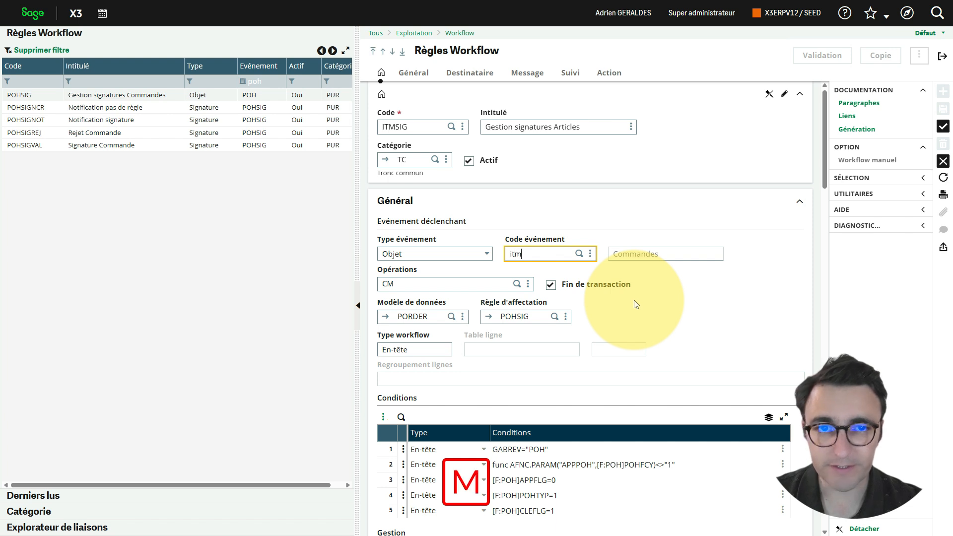
text(itm)
key(Tab)
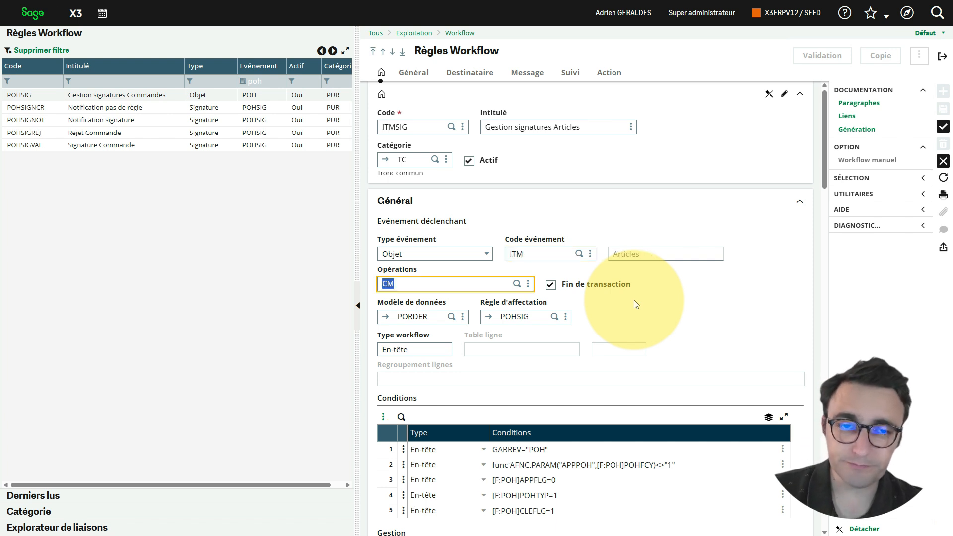
click(391, 284)
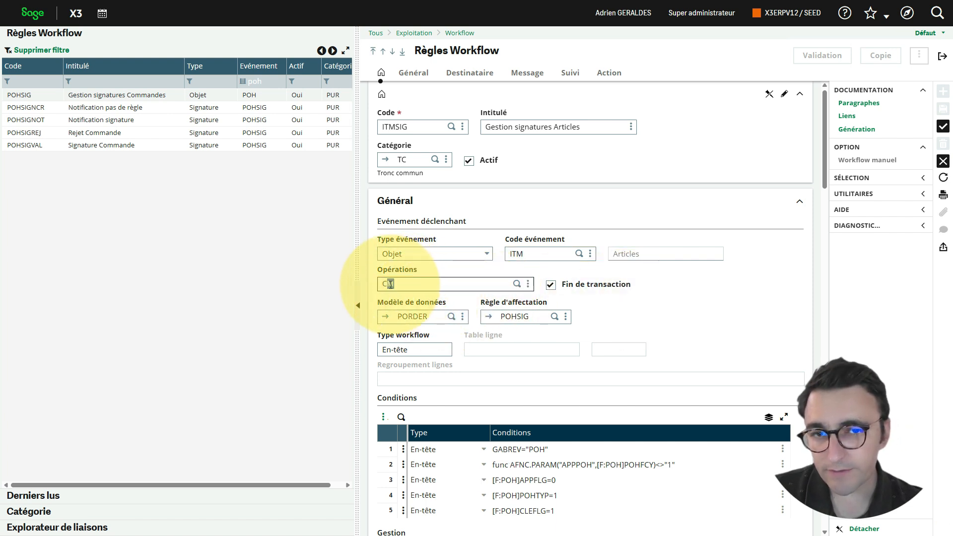
drag(391, 283, 470, 293)
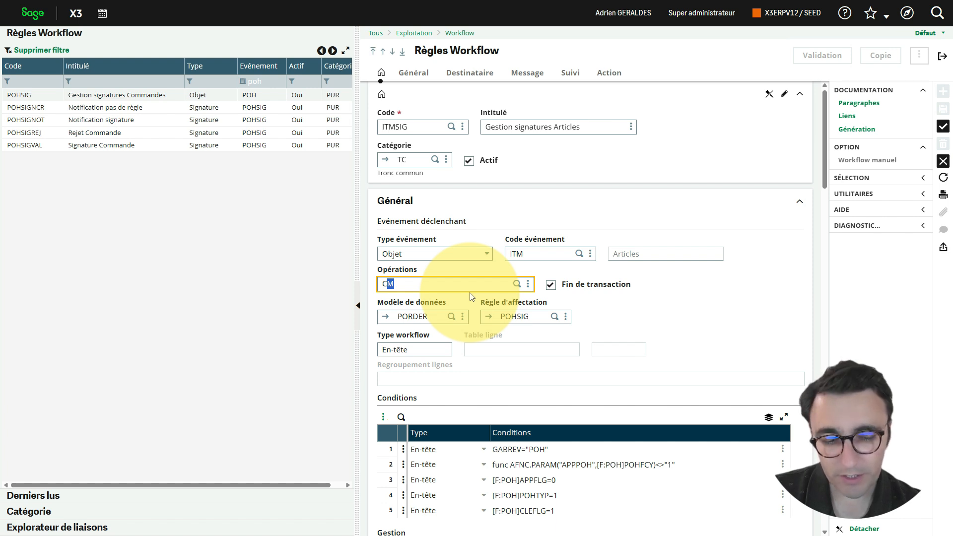
key(BackSpace)
key(Tab)
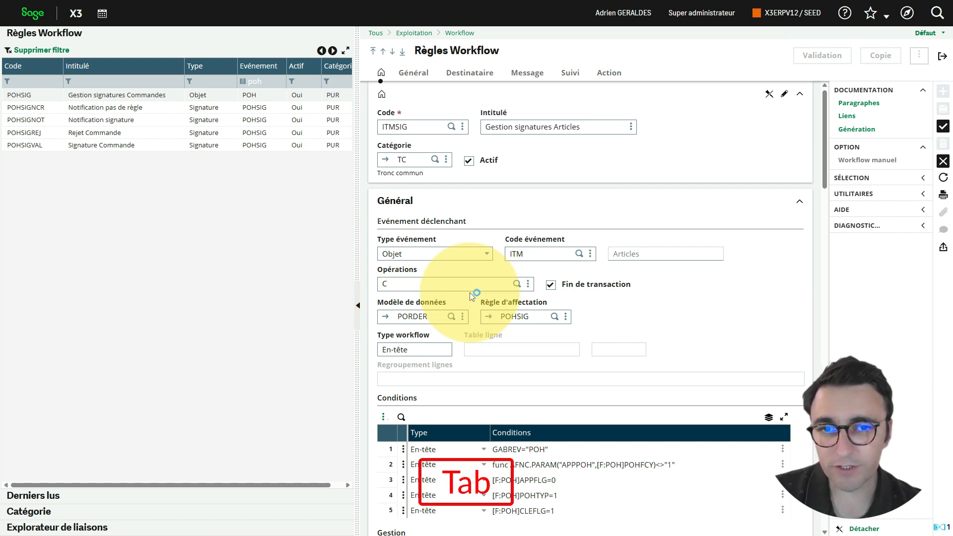
key(shift+Tab)
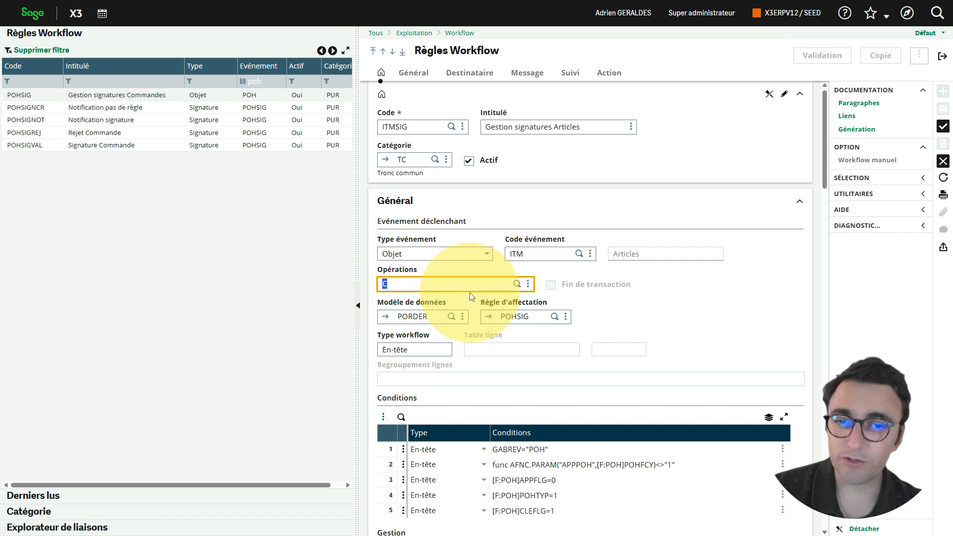
key(Tab)
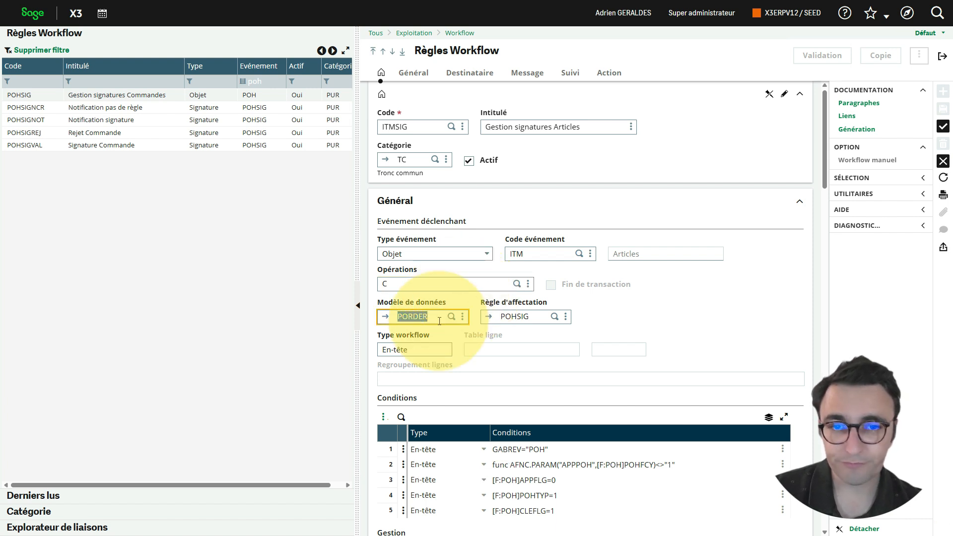
- Replace the PORDER data model with ITM (Articles) and leave the assignment rule empty
key(Delete)
key(Tab)
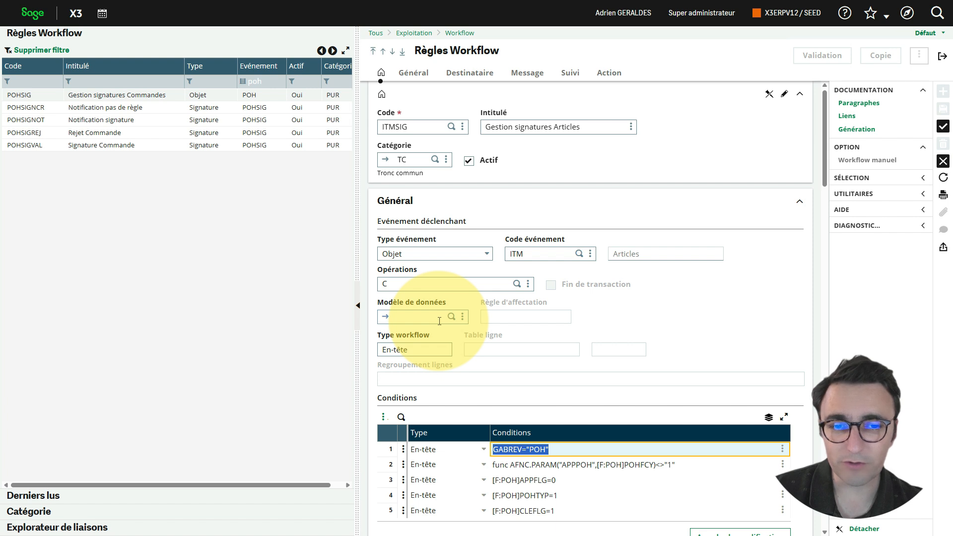
double_click(539, 450)
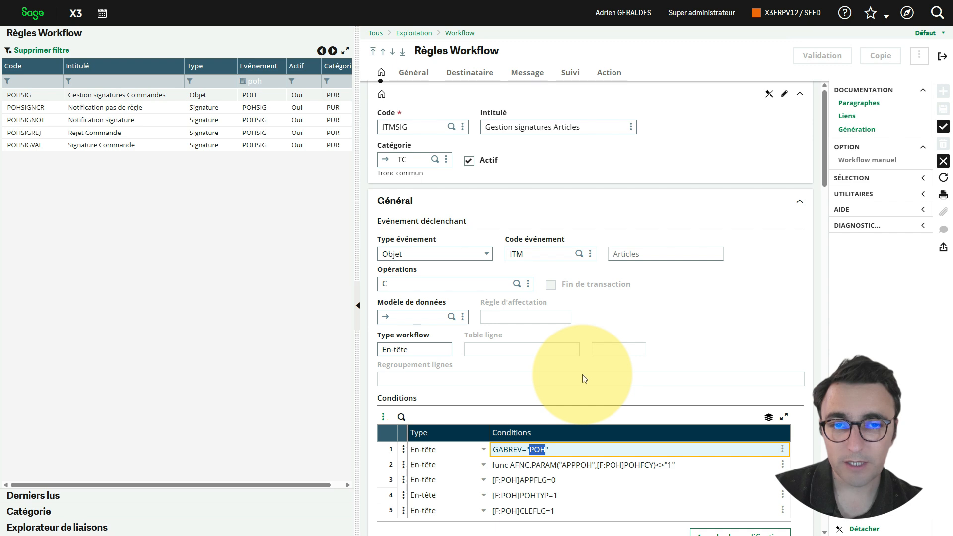
click(451, 316)
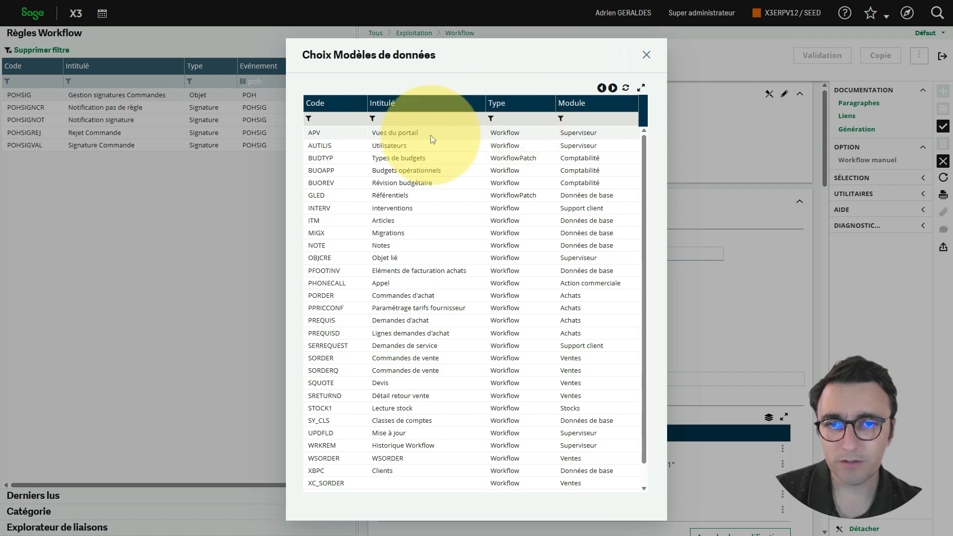
click(353, 222)
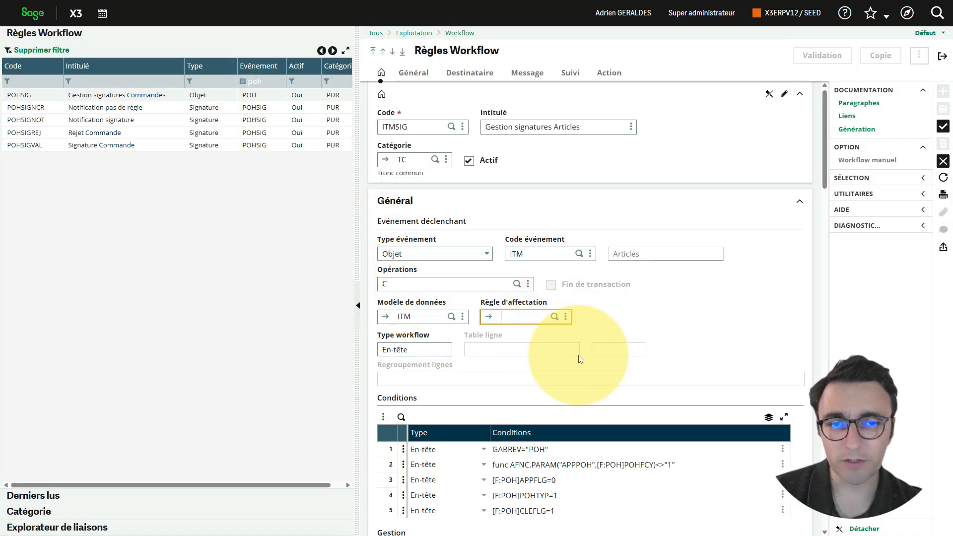
key(Tab)
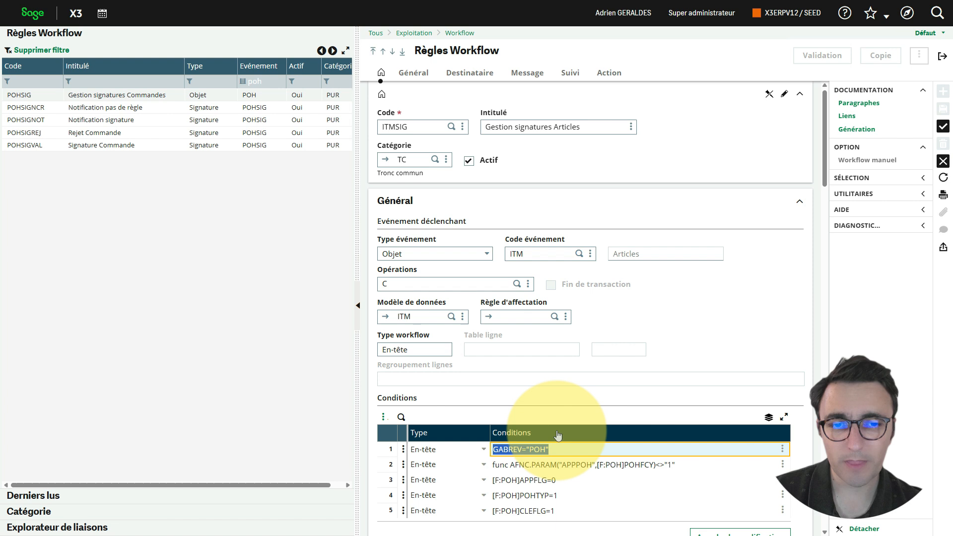
- Set the first condition to GABREV="ITM" and delete the AFNC.PARAM condition on the second line
double_click(537, 449)
text(ITM)
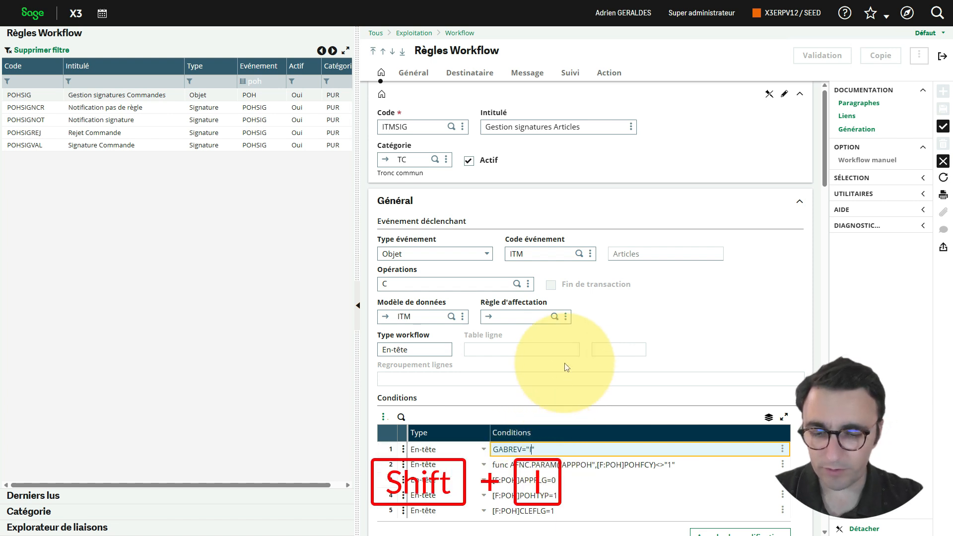
key(Return)
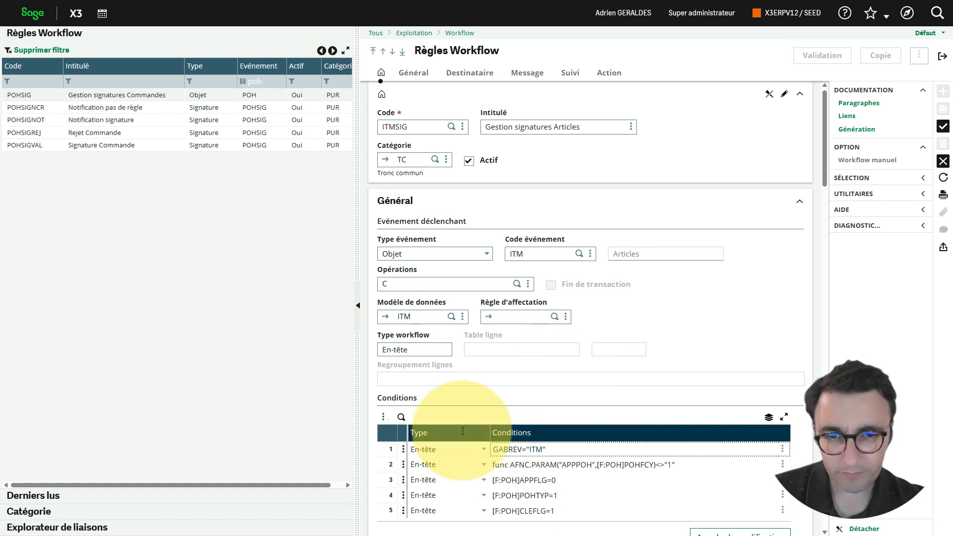
click(403, 468)
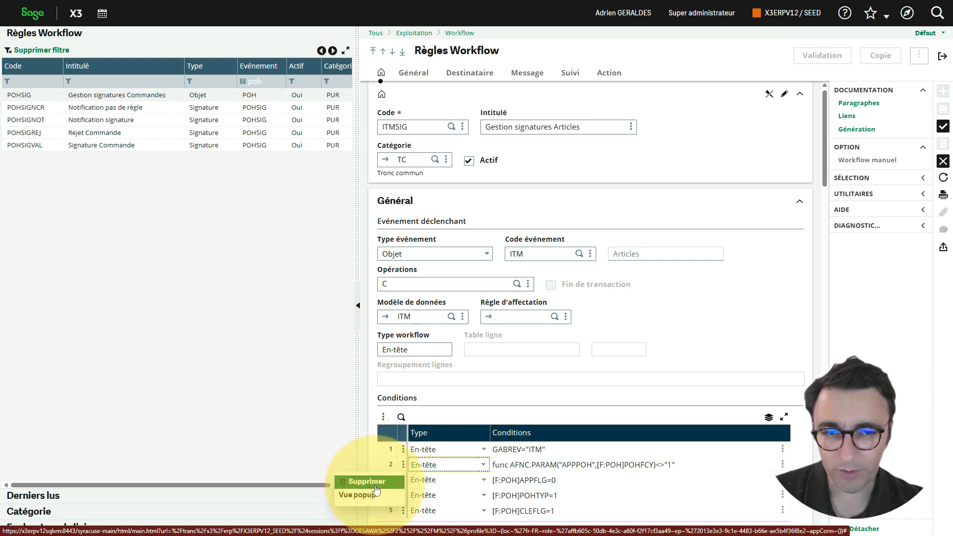
click(367, 482)
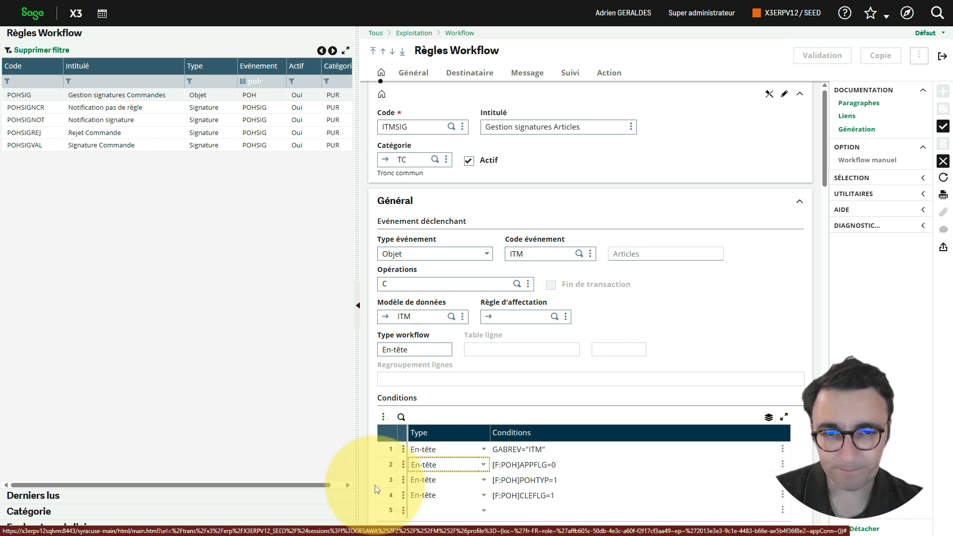
- Change the APPFLG condition on the second line to [F:ITM]ITMSTA=0
click(517, 469)
drag(517, 465, 507, 464)
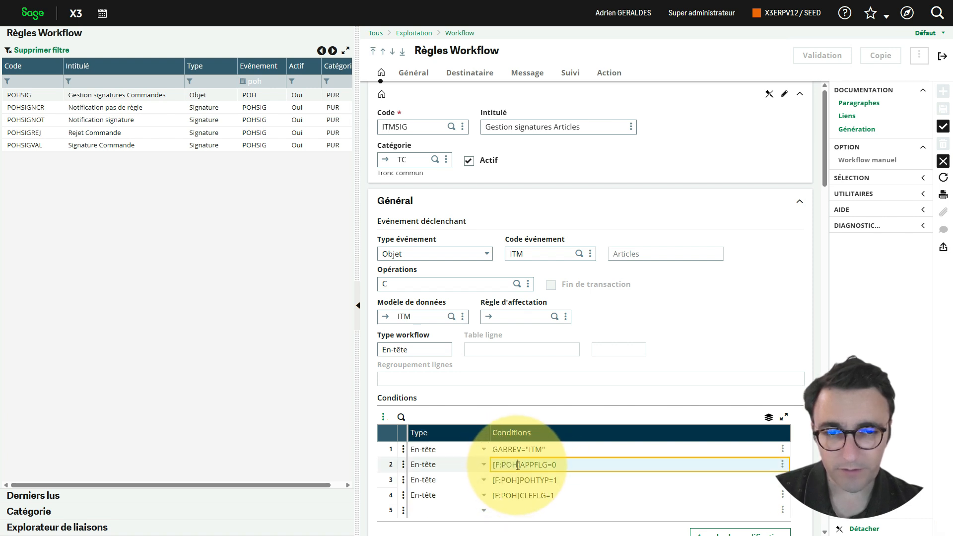
key(shift+Left)
text(I)
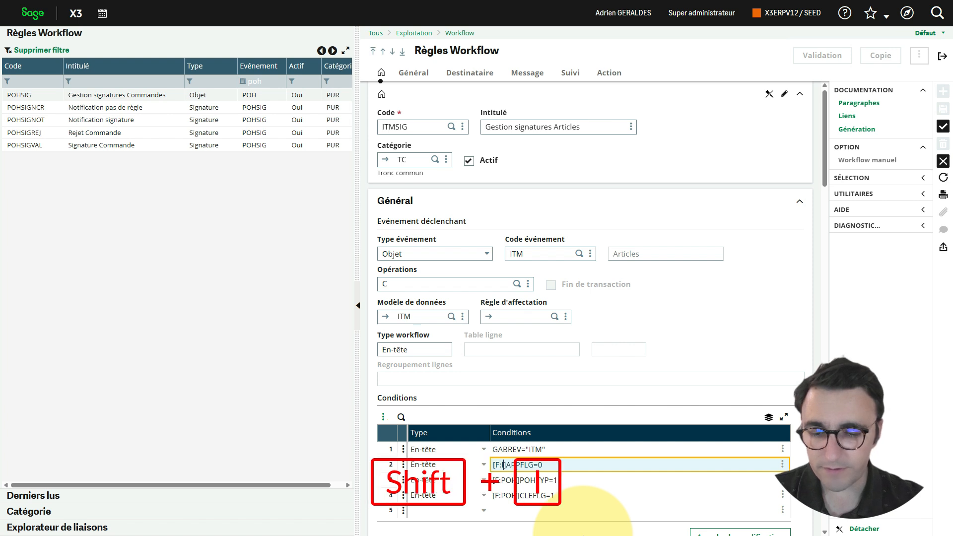
key(End)
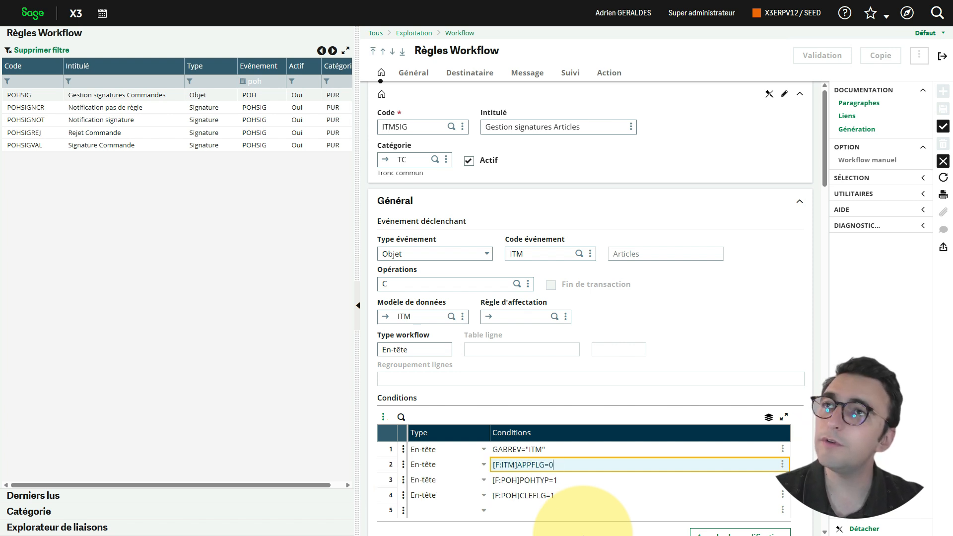
key(Left)
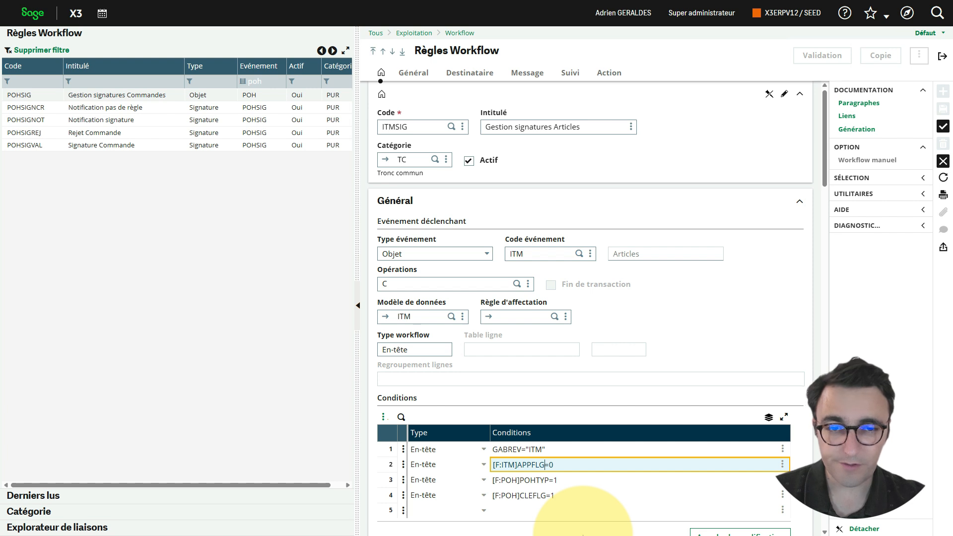
key(BackSpace)
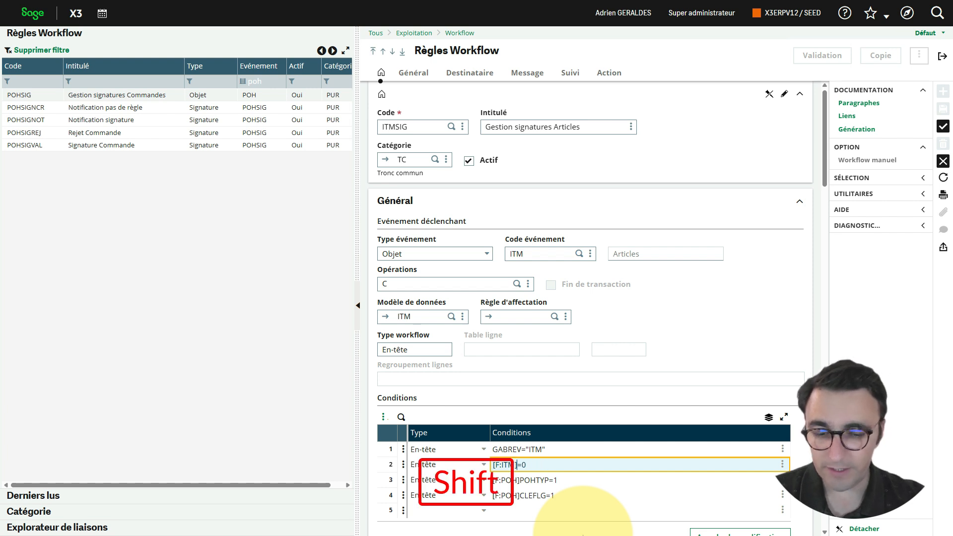
key(shift+Left)
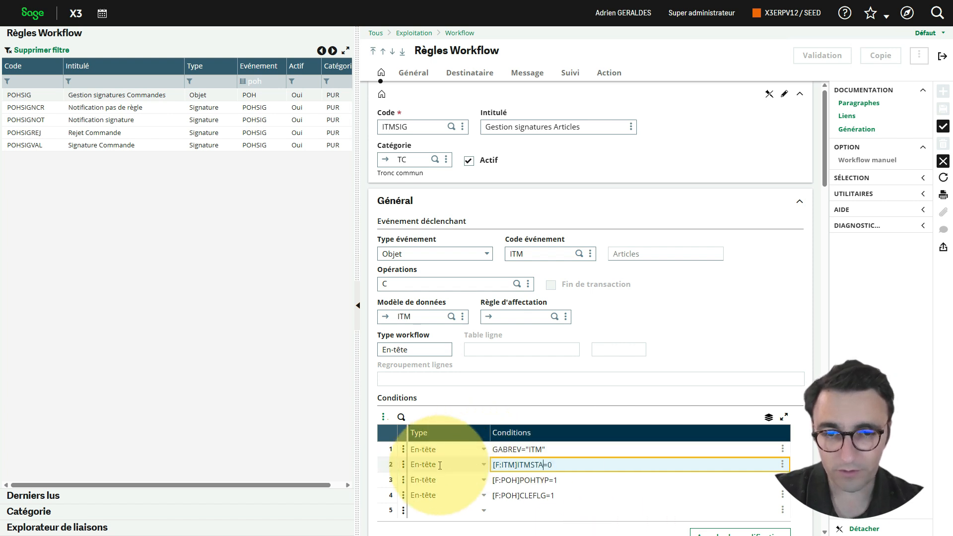
- Delete the [F:POH]POHTYP=1 and [F:POH]CLEFLG=1 conditions from the rule
click(404, 481)
click(403, 481)
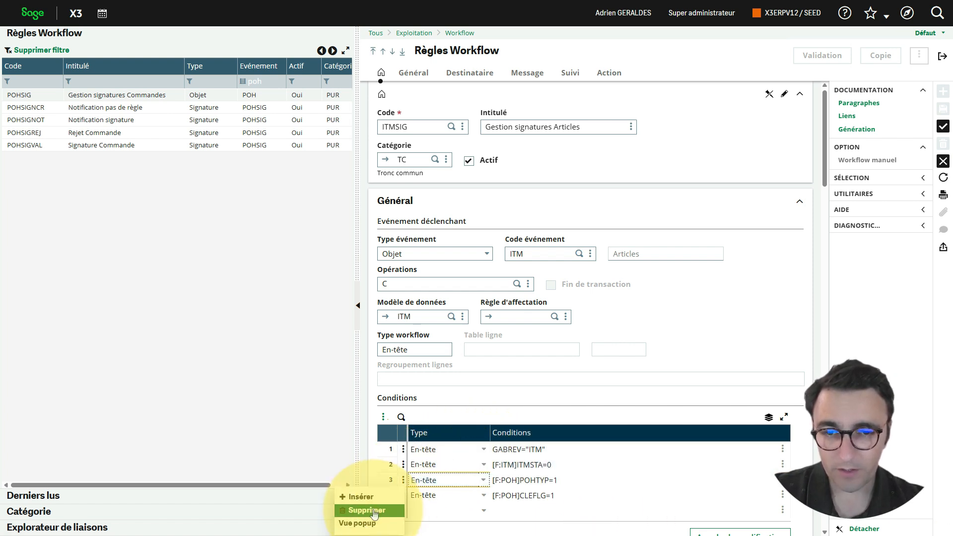
click(367, 512)
click(404, 482)
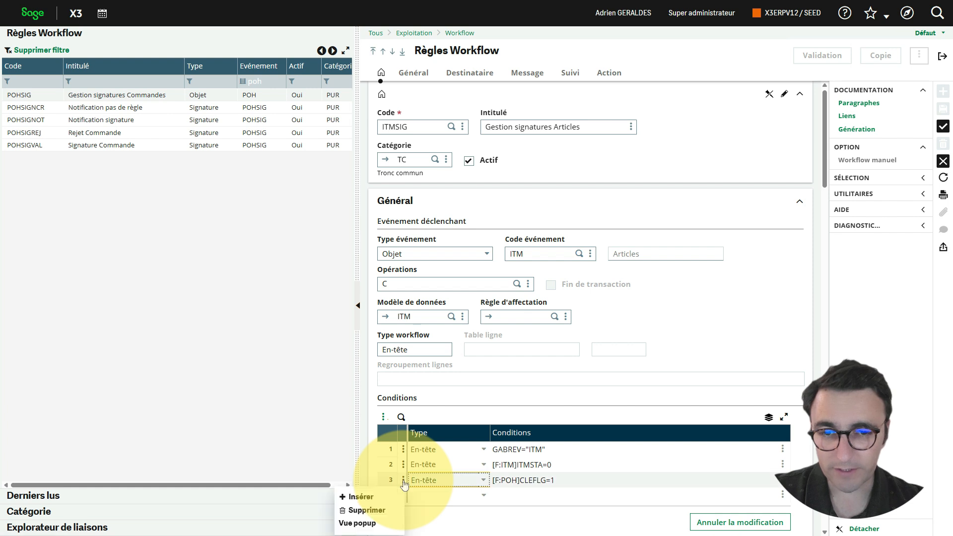
click(368, 511)
- Enable the Mise au point option in the rule's Gestion settings
click(546, 465)
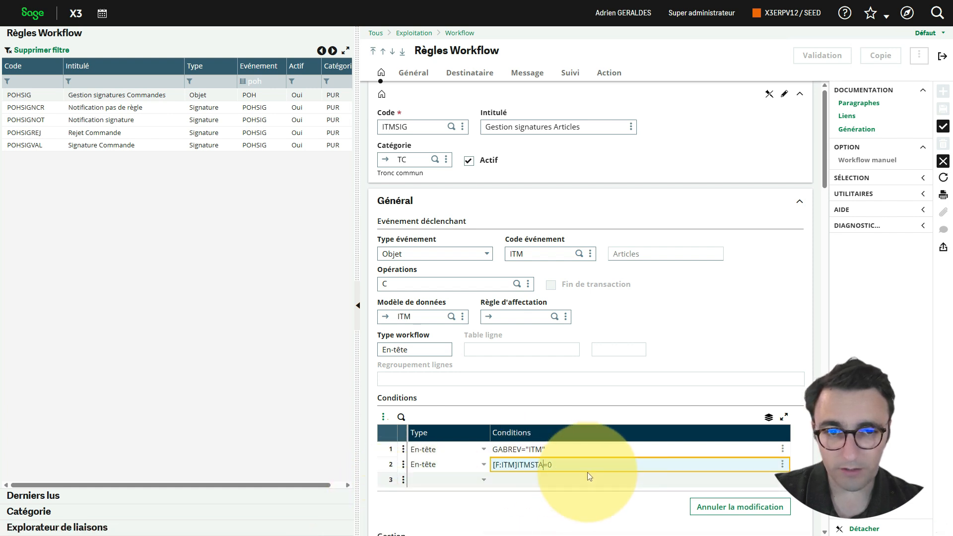
scroll(714, 325, down, 5)
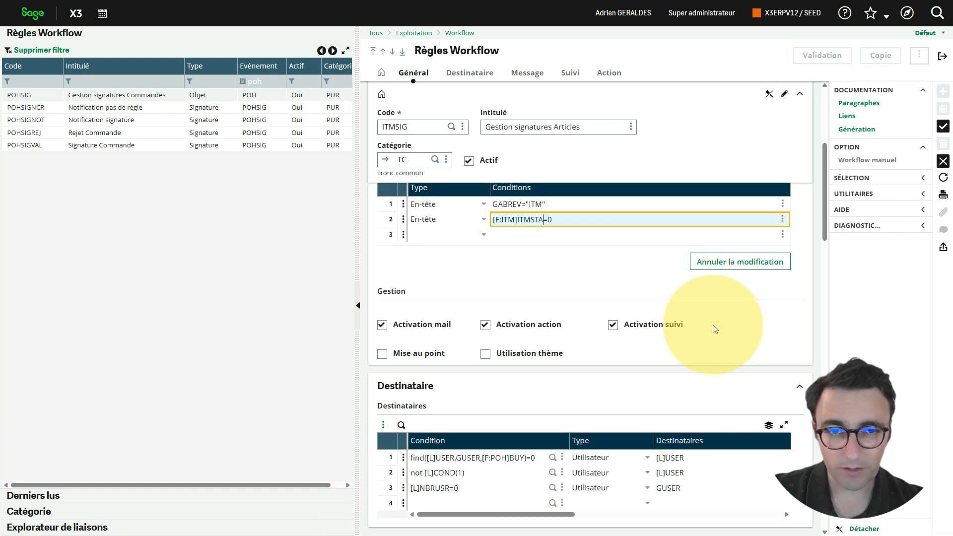
click(382, 353)
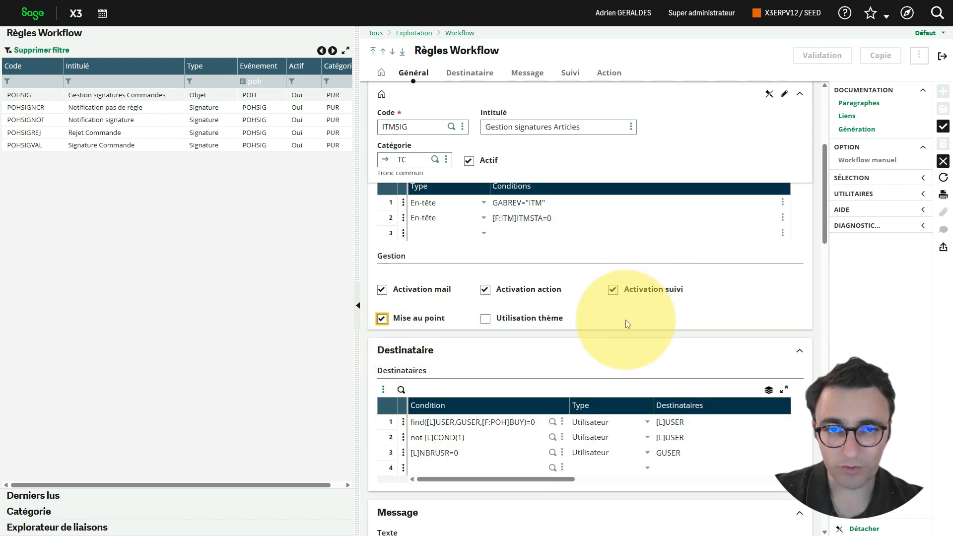
scroll(630, 306, down, 1)
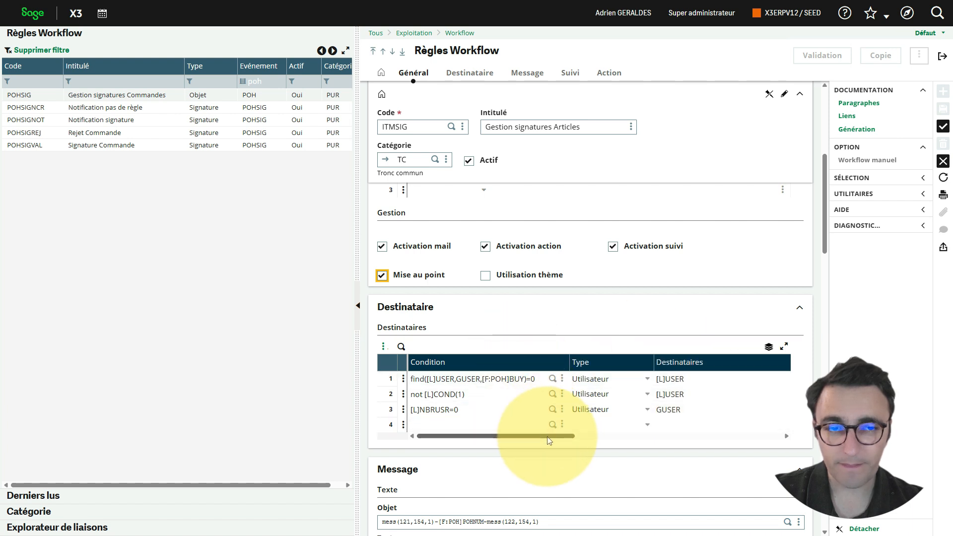
drag(550, 441, 478, 404)
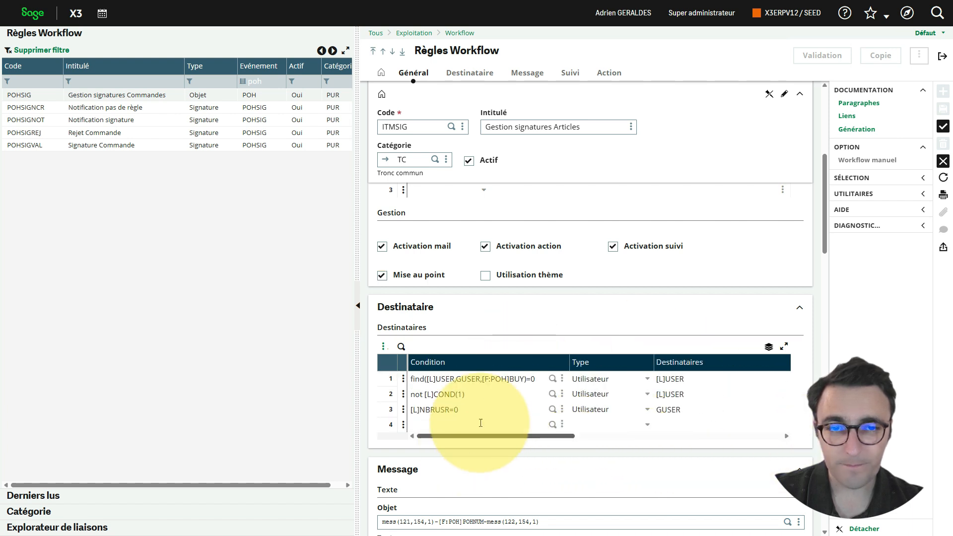
- Change the first recipient condition to find([L]USER,GUSER)=0 and create the ITMSIG rule record
click(523, 380)
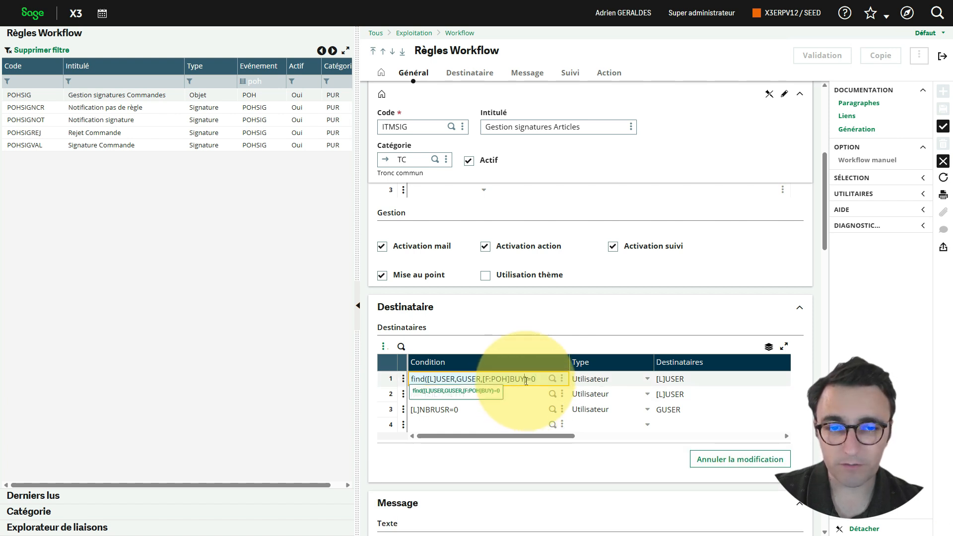
drag(526, 381, 482, 379)
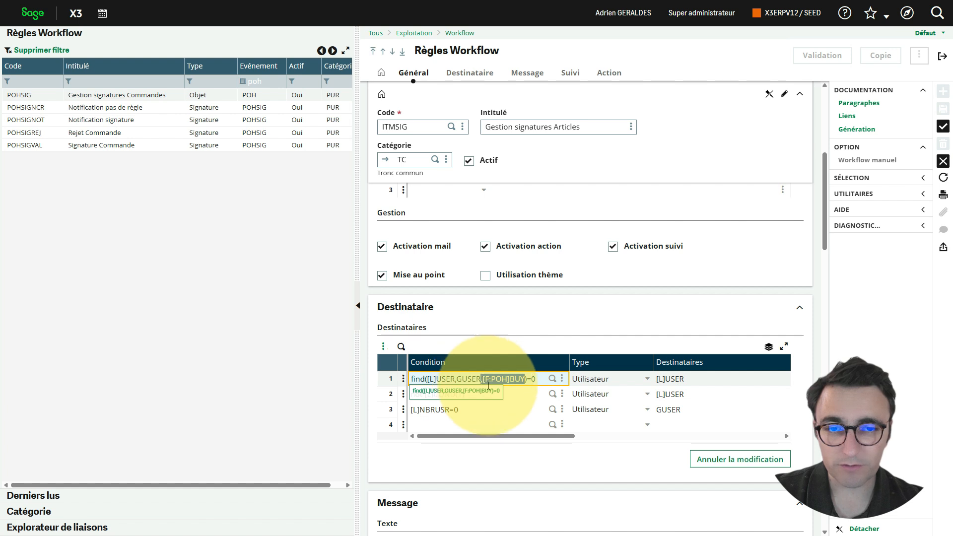
key(BackSpace)
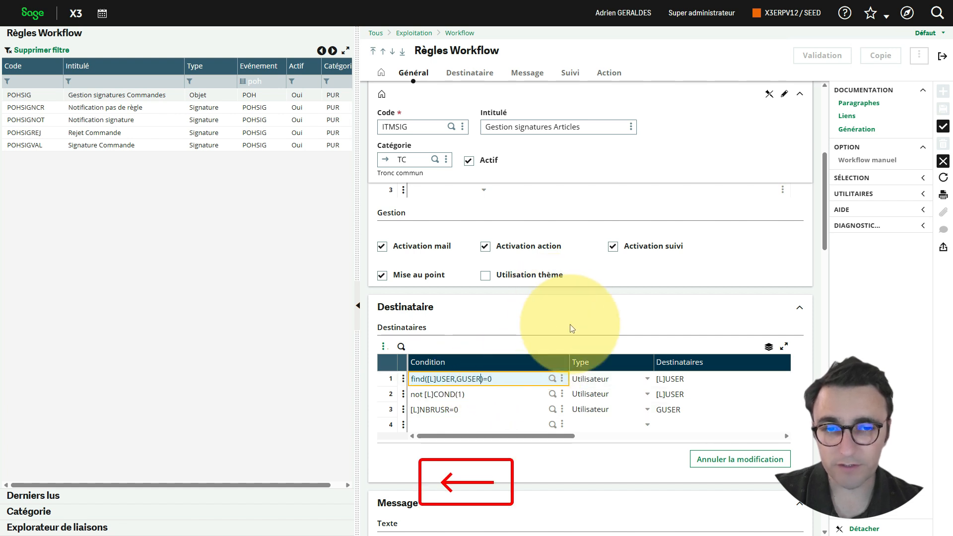
key(Return)
key(Return)
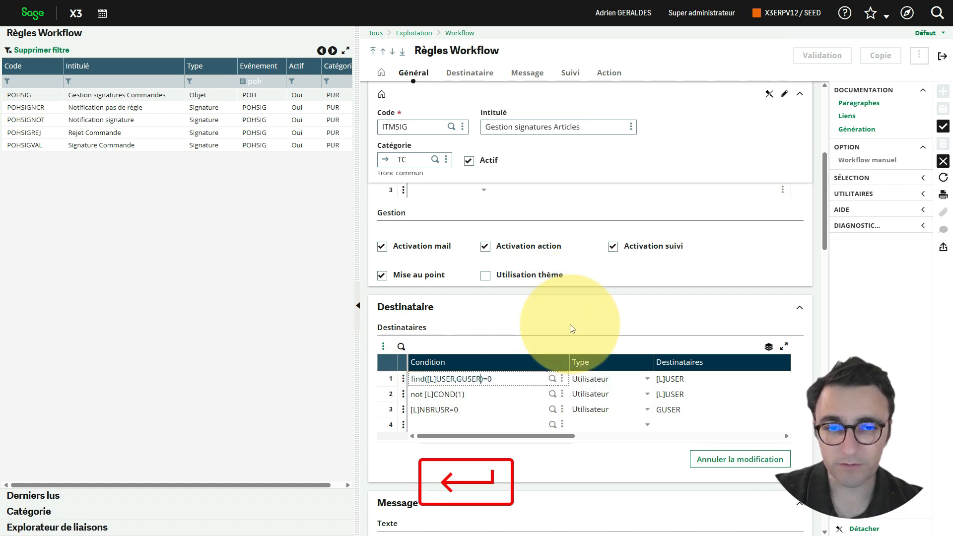
click(541, 158)
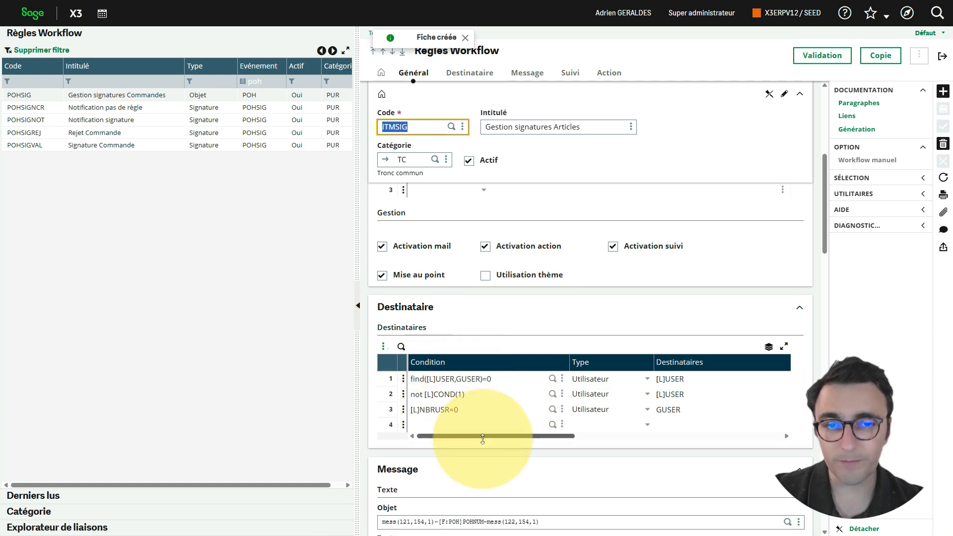
- Enlarge the Texte field in the Message section and examine the message subject and body expressions
drag(502, 437, 428, 437)
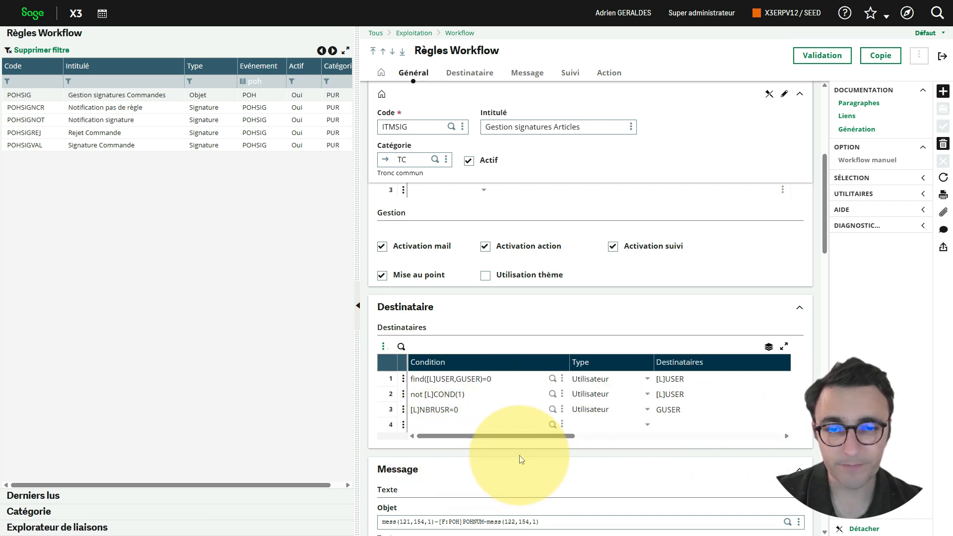
scroll(520, 454, down, 5)
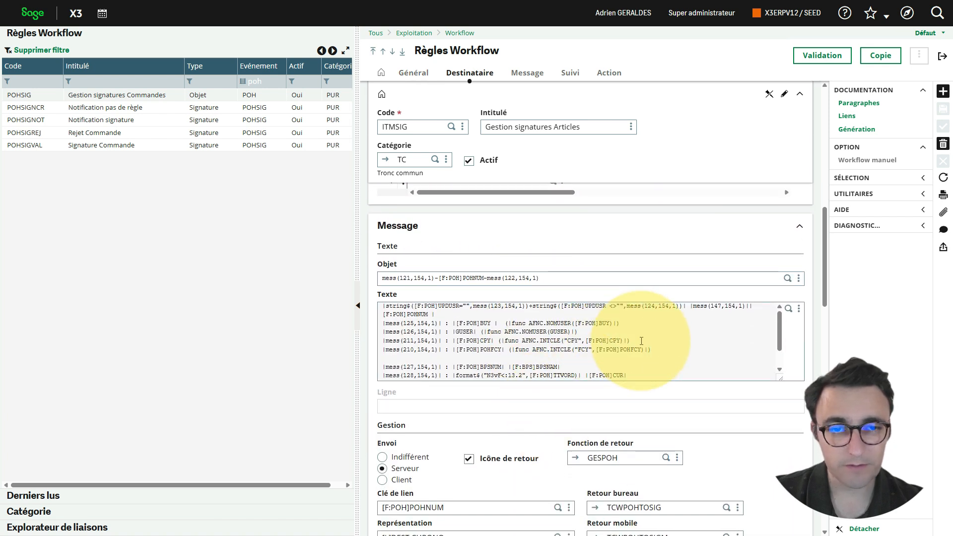
scroll(704, 349, down, 2)
scroll(704, 350, up, 1)
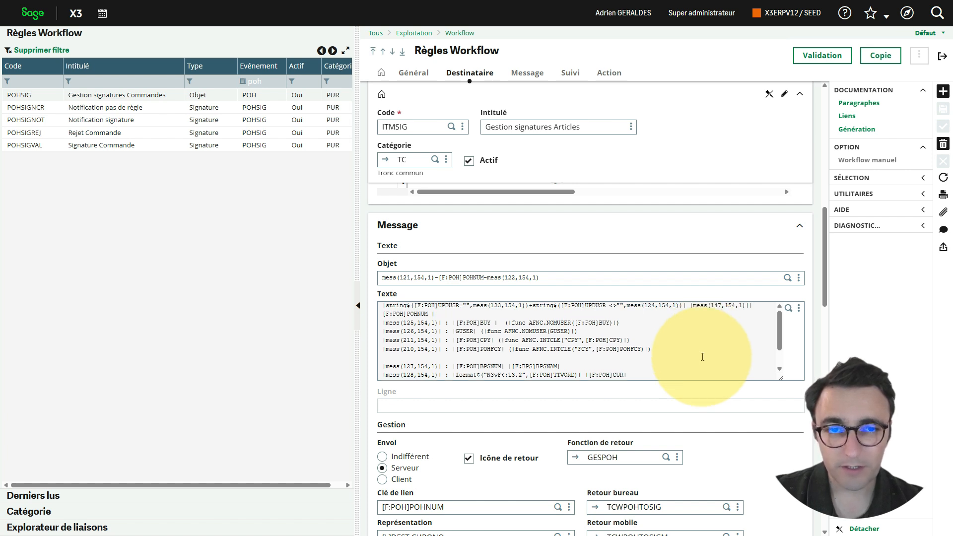
scroll(784, 377, down, 2)
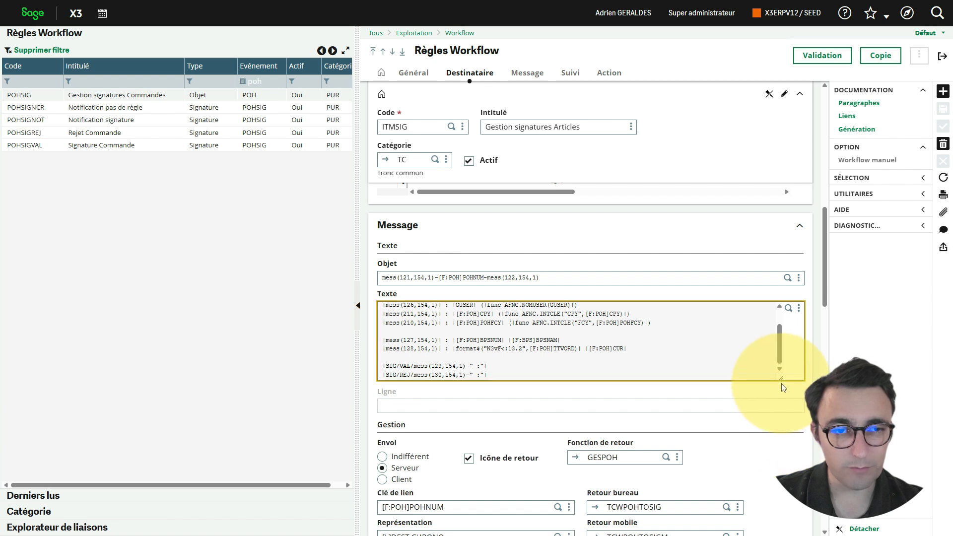
drag(782, 380, 801, 467)
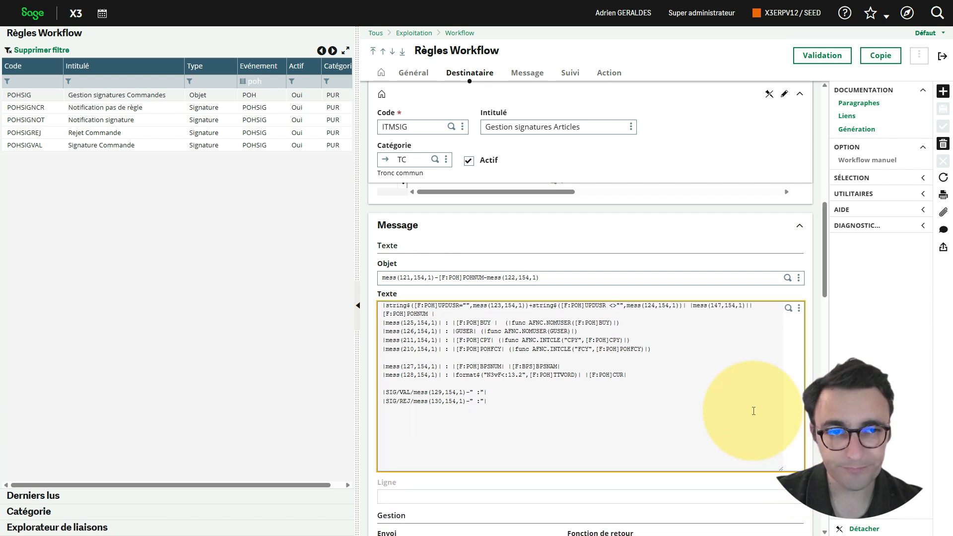
scroll(752, 404, up, 2)
scroll(752, 410, down, 1)
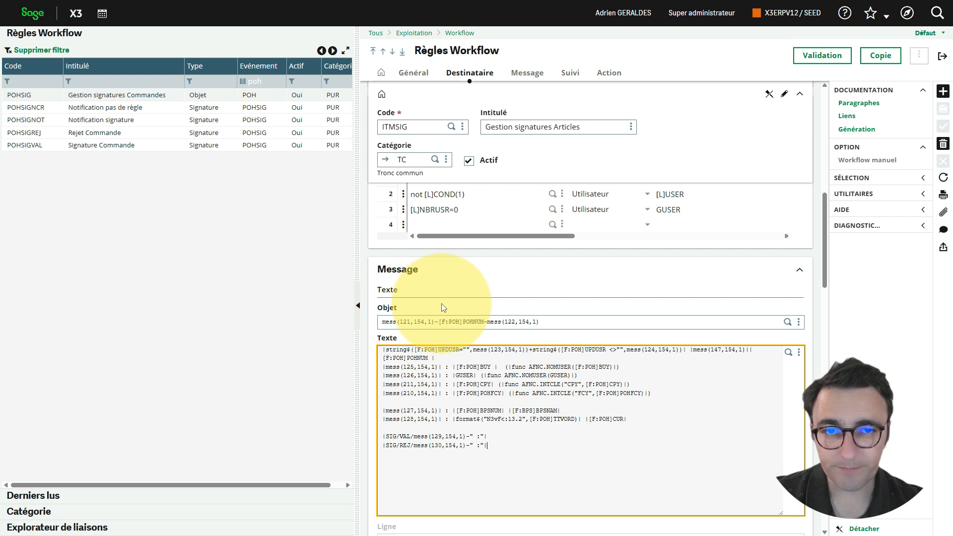
- Replace the [F:POH]POHNUM reference with [F:ITM]ITMREF in the message's Objet expression
click(462, 324)
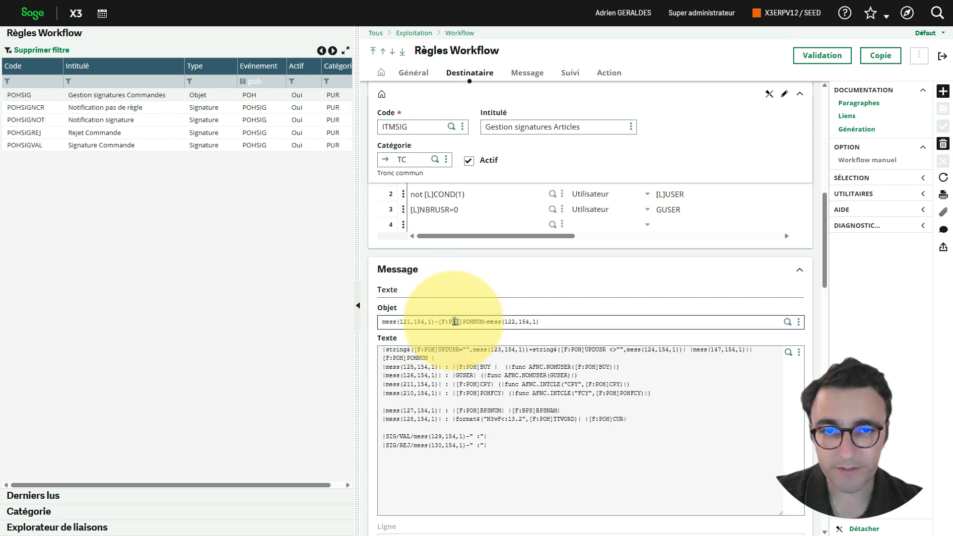
text(ITM)
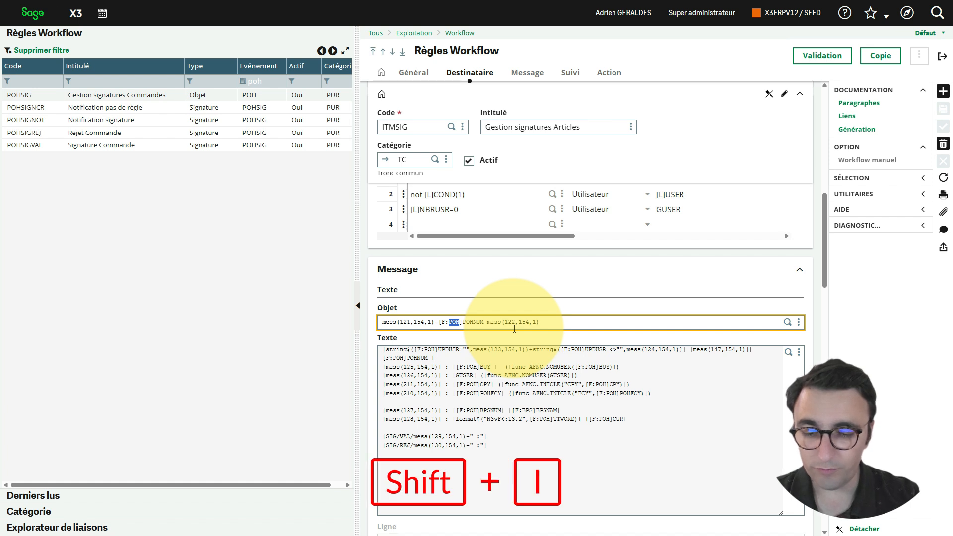
key(Right)
key(Delete)
key(Delete)
key(Delete)
key(Delete)
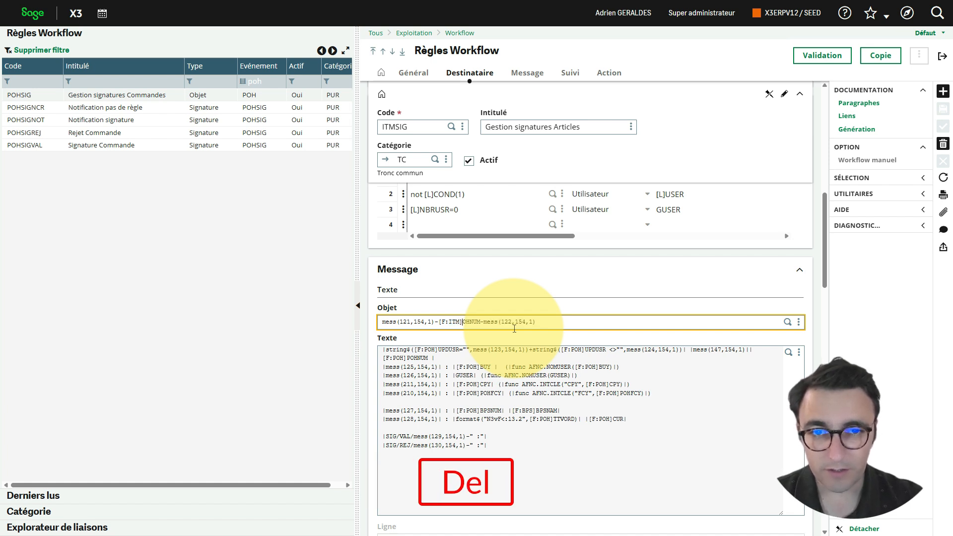
key(Delete)
text(ITM)
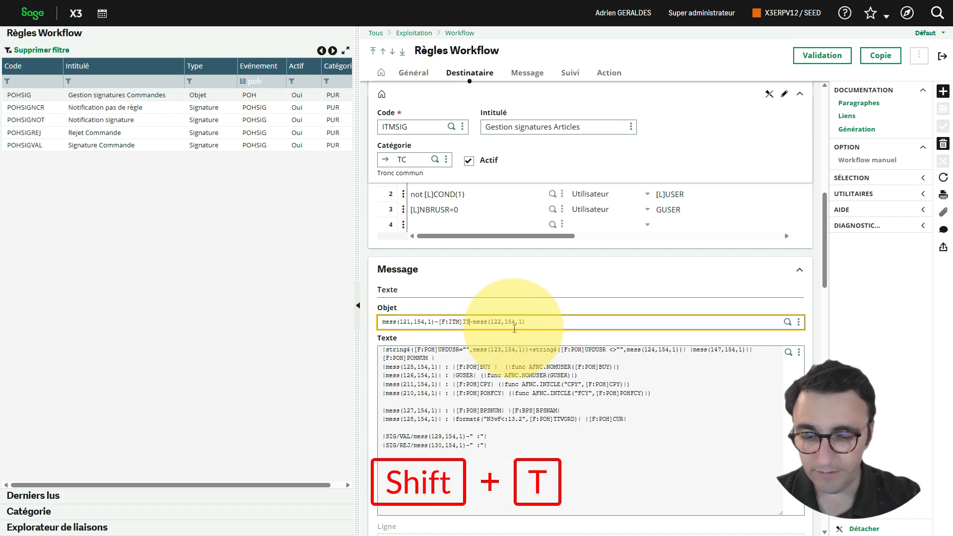
text(REF)
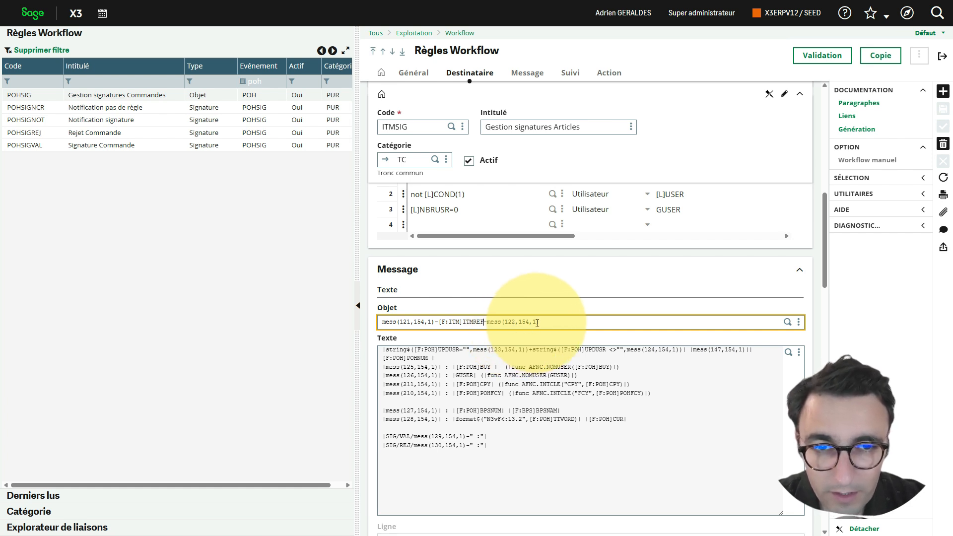
- Evaluate mess(122,154,1) from the Objet expression in the Calculatrice, and close the calculator
click(536, 323)
drag(545, 324, 487, 323)
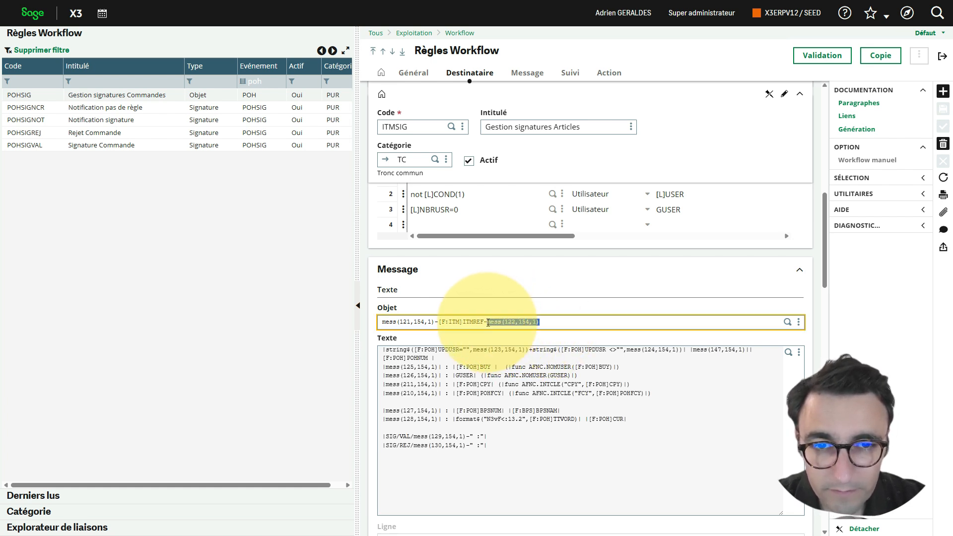
key(ctrl+c)
click(857, 226)
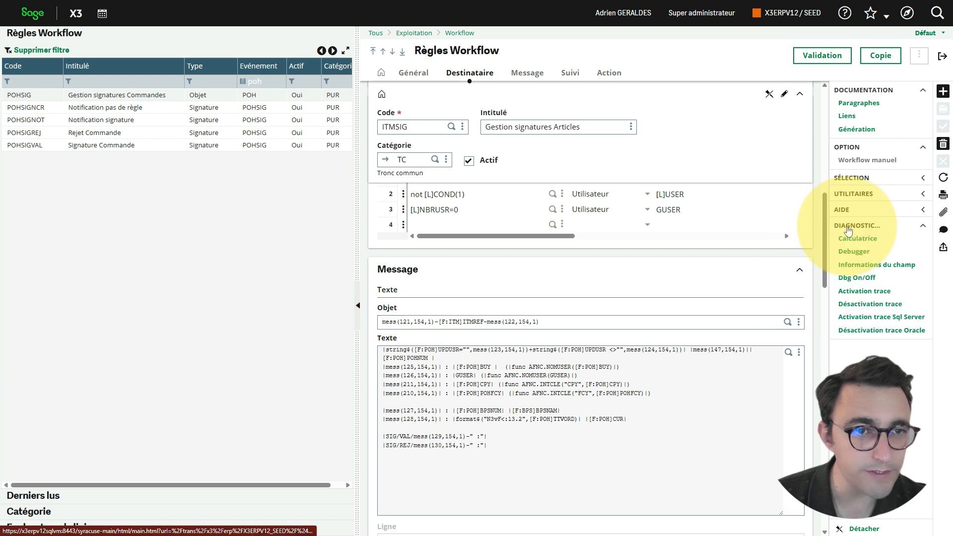
key(ctrl+v)
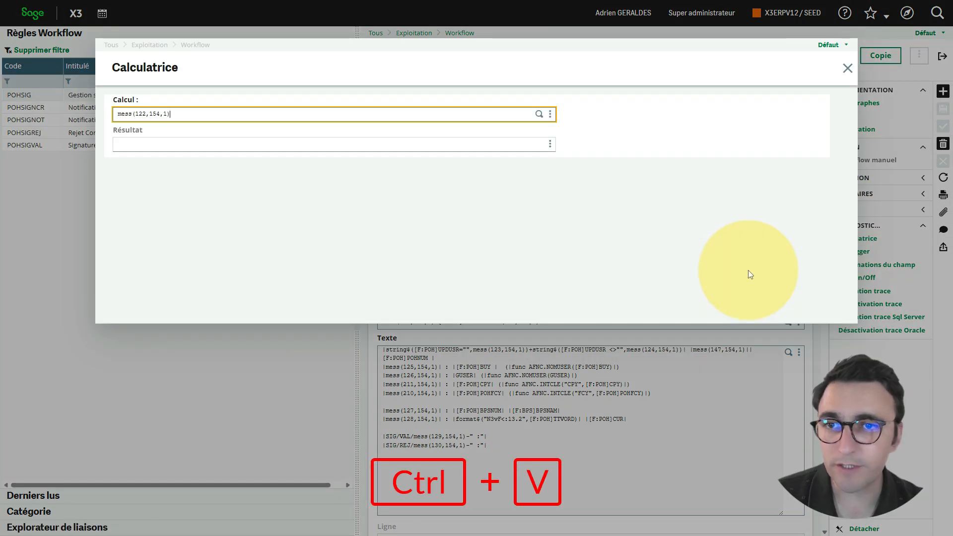
key(Return)
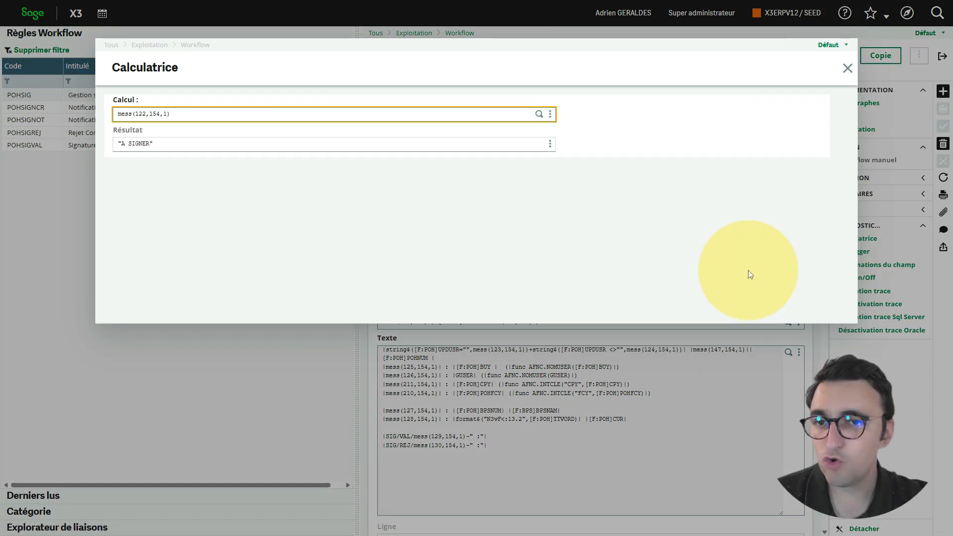
click(848, 68)
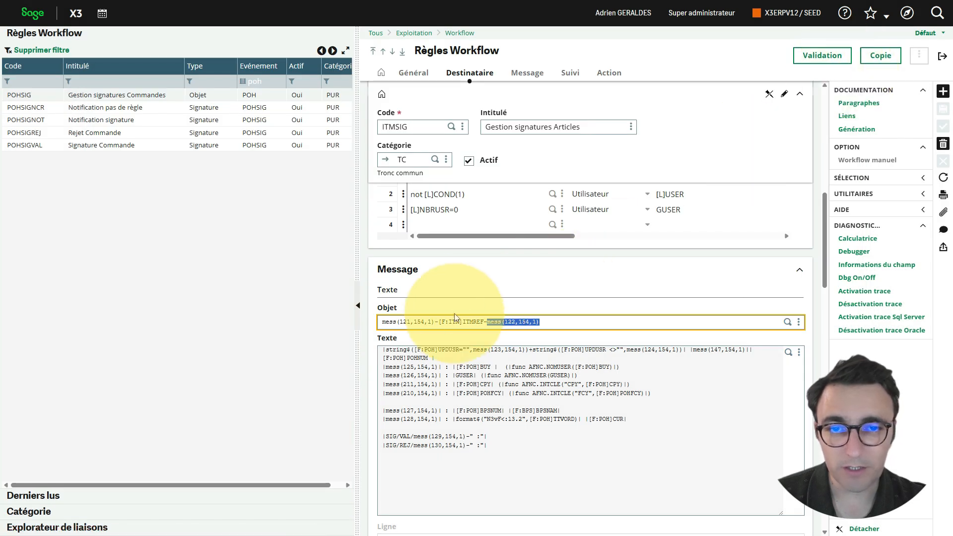
- Evaluate mess(121,154,1) from the Objet expression in the Calculatrice, and close the calculator
click(436, 321)
drag(436, 321, 380, 322)
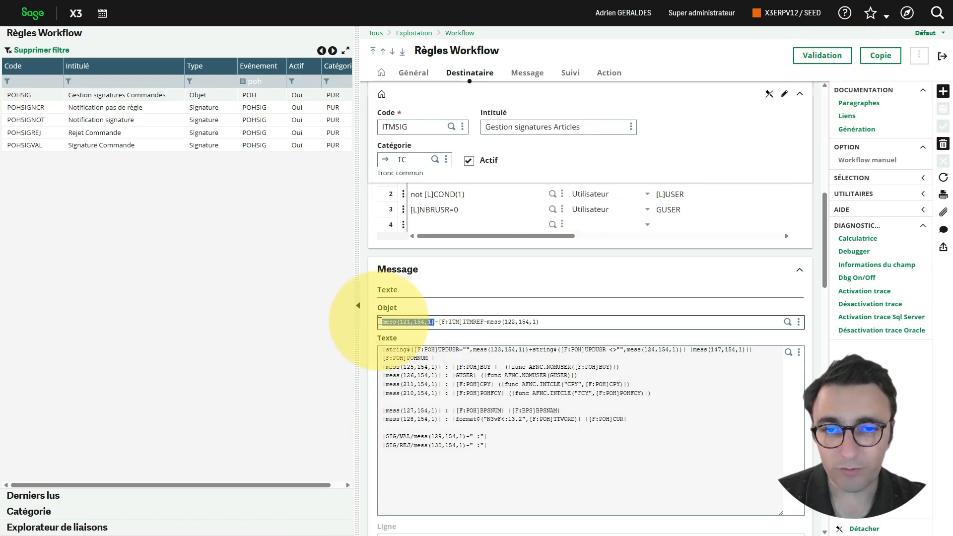
key(ctrl+c)
click(855, 239)
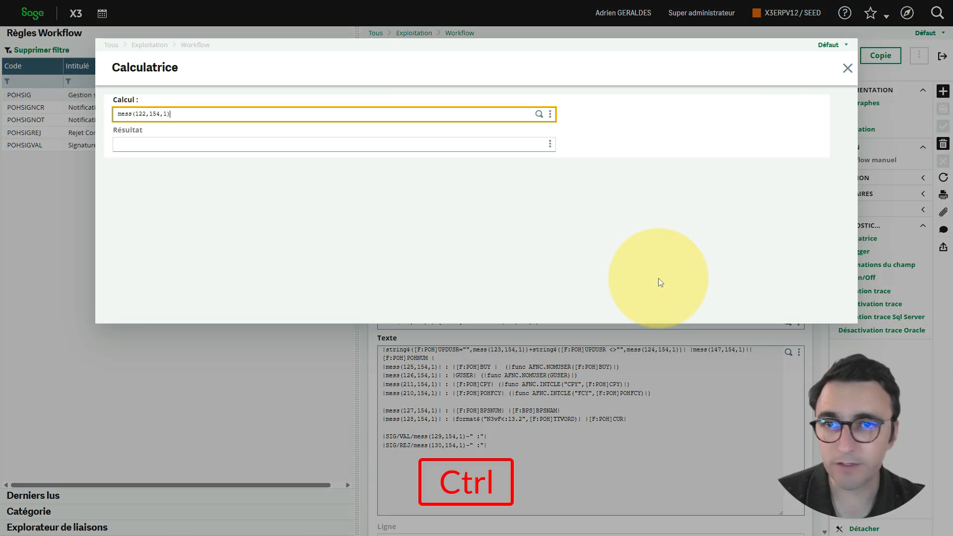
key(ctrl+v)
key(ctrl+a)
key(ctrl+v)
key(Return)
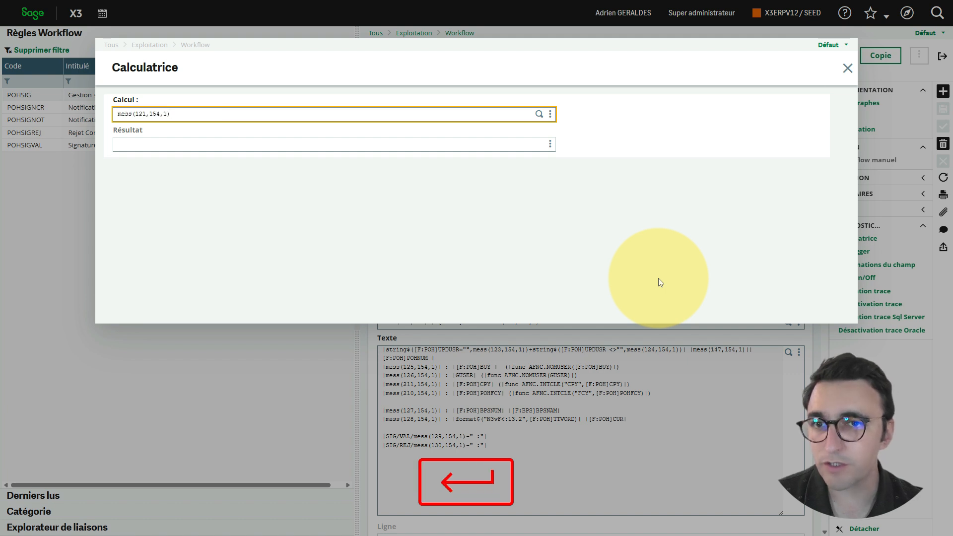
click(846, 66)
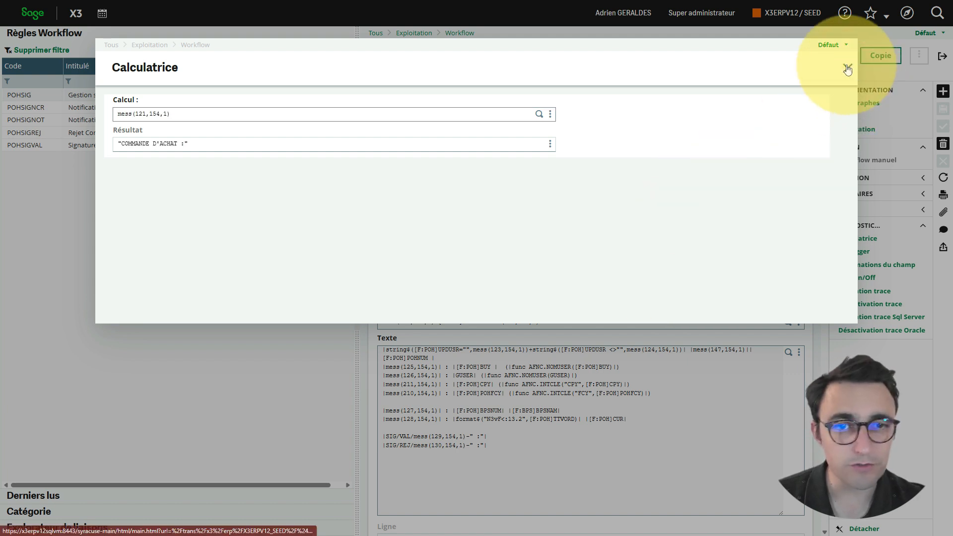
- Replace mess(121,154,1) at the start of the message's Objet expression with the literal text "Article :"
click(436, 323)
drag(436, 324, 365, 323)
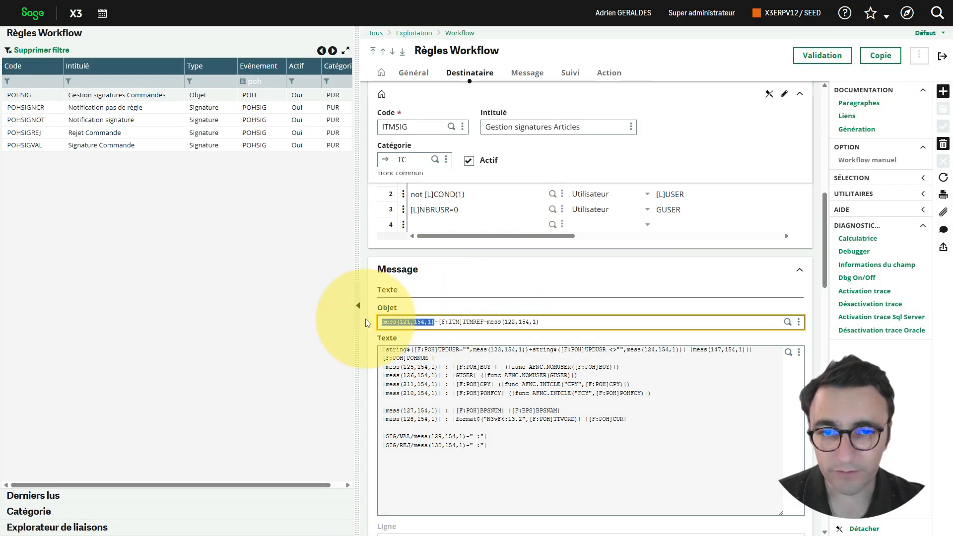
text("")
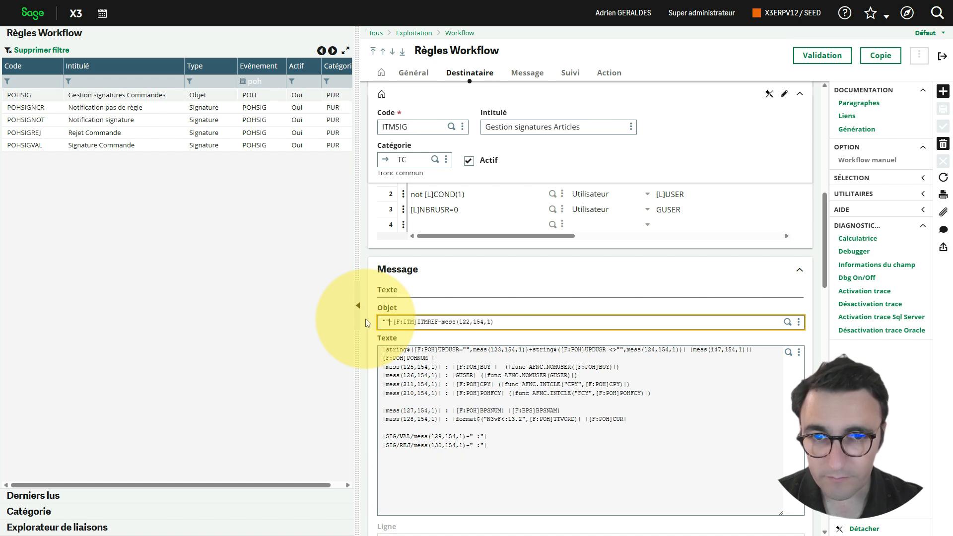
text(Article)
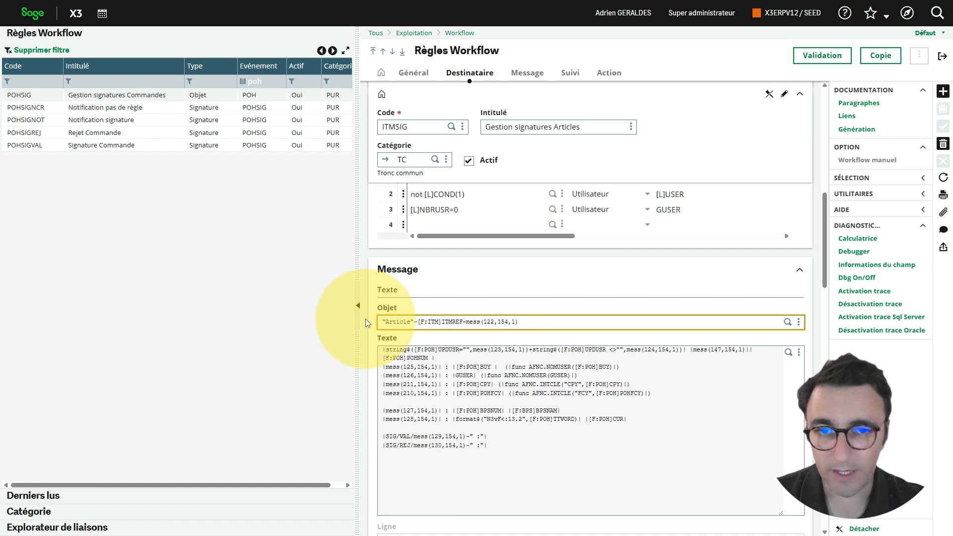
text( :)
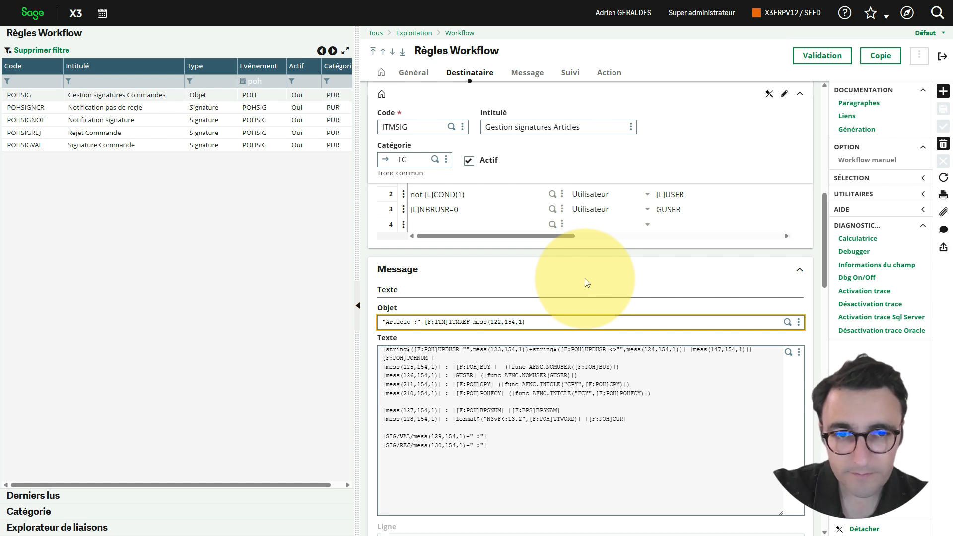
- Change both [F:POH]UPDUSR references to [F:ITM]UPDUSR on the first line of the message's Texte
click(435, 353)
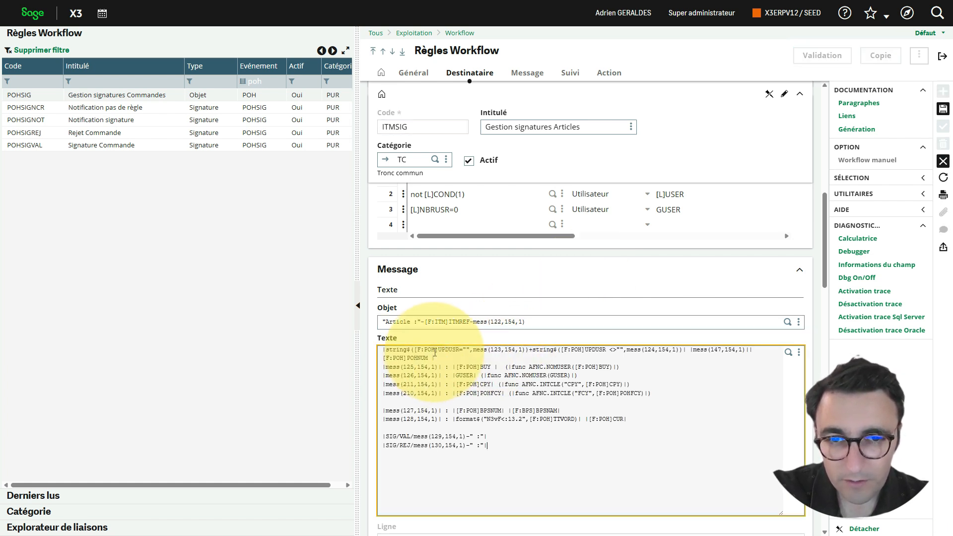
double_click(432, 350)
text(I)
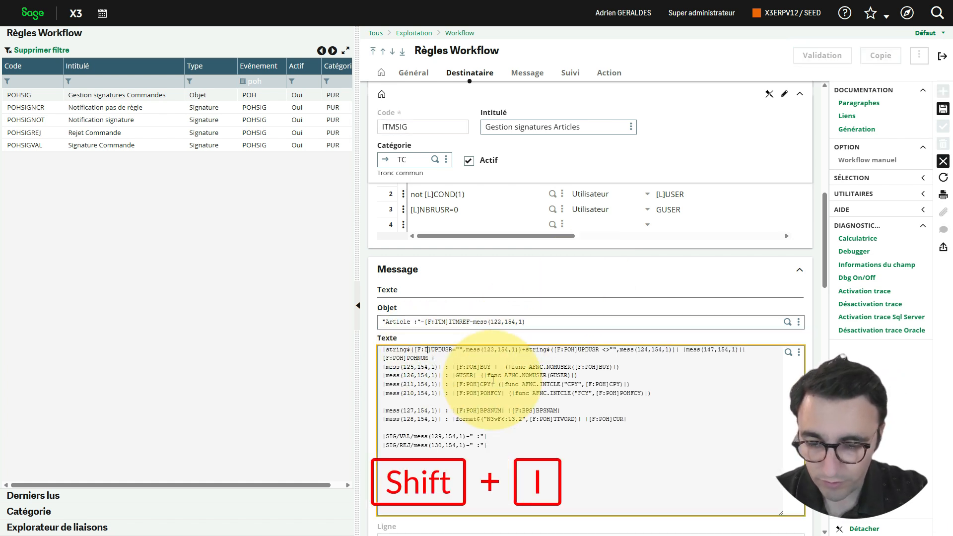
text(TM)
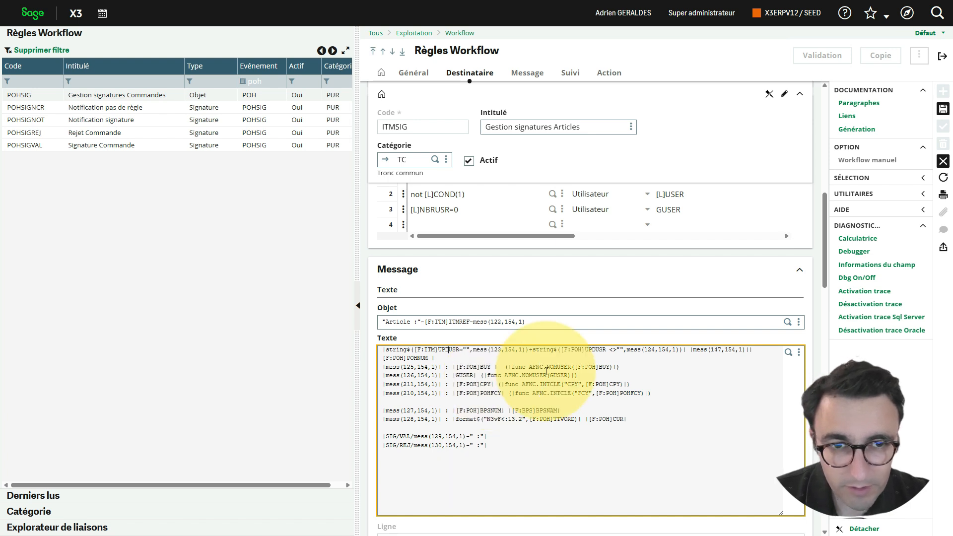
double_click(579, 350)
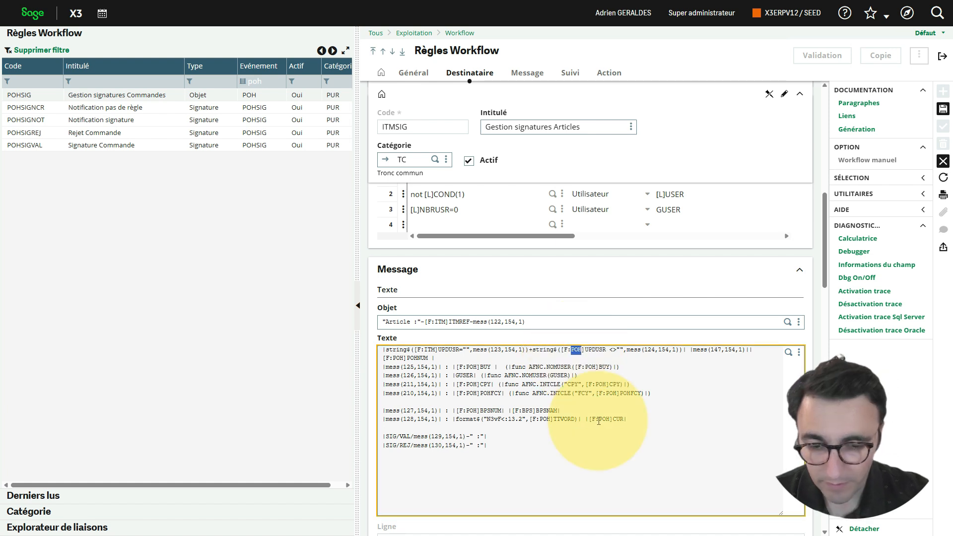
text(ITM)
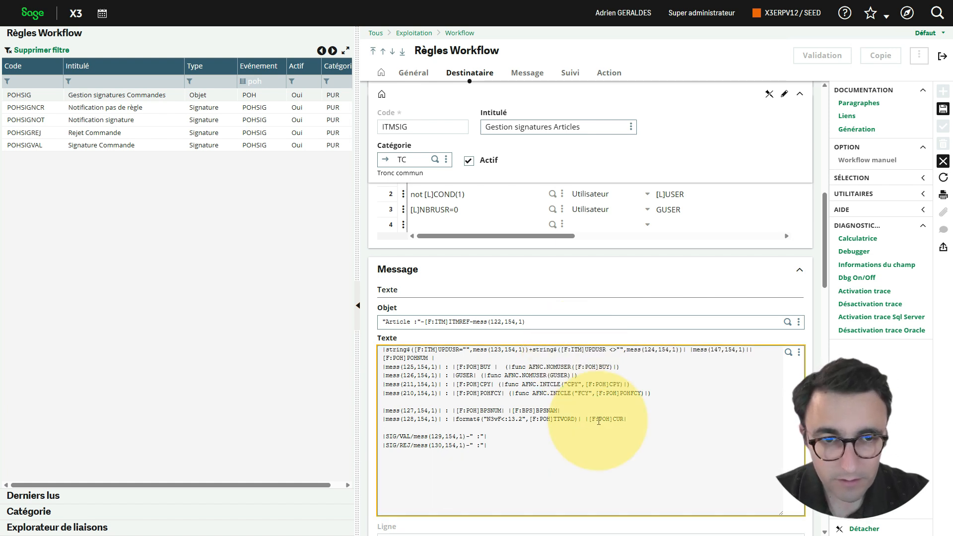
key(Right)
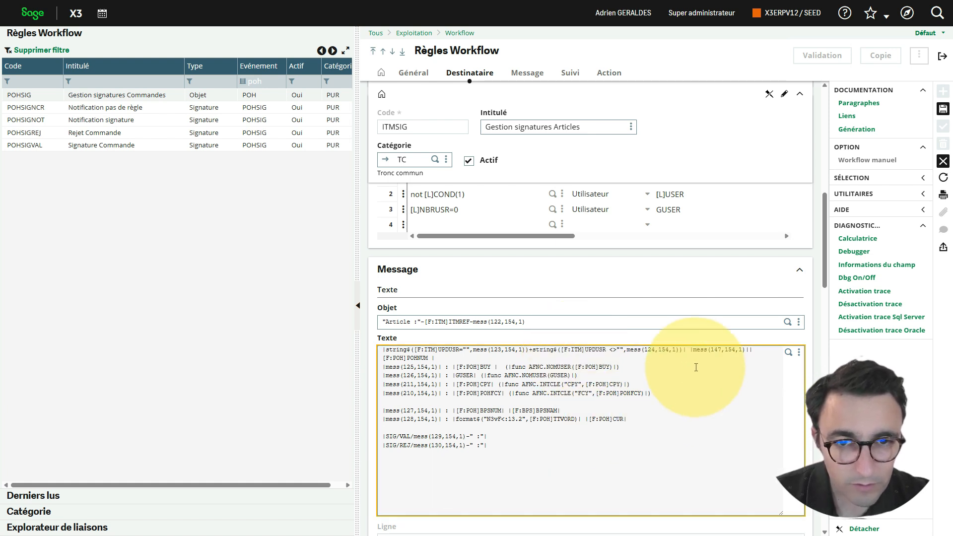
- Replace [F:POH]POHNUM on the second line of the message's Texte with [F:ITM]ITMREF copied from the Objet expression
click(472, 322)
drag(471, 322, 427, 321)
key(ctrl+c)
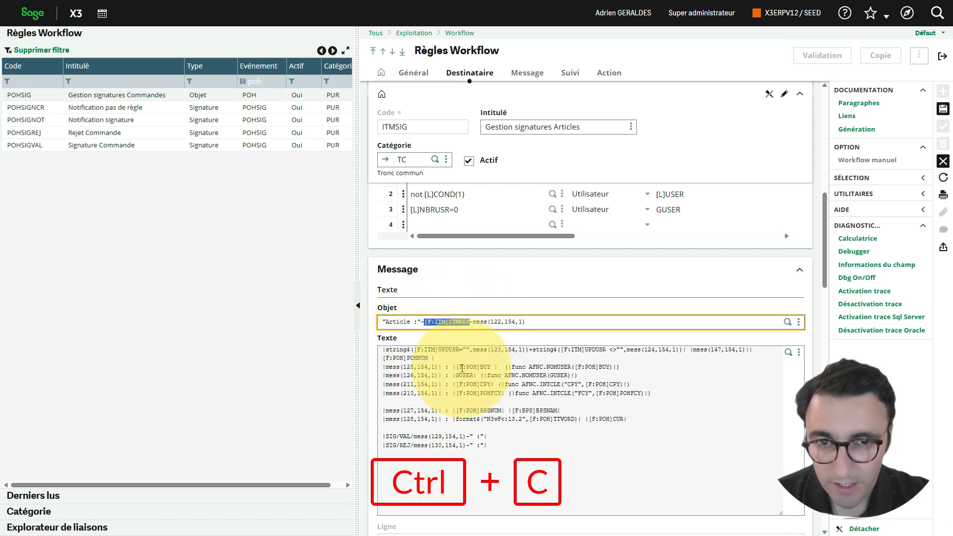
click(428, 359)
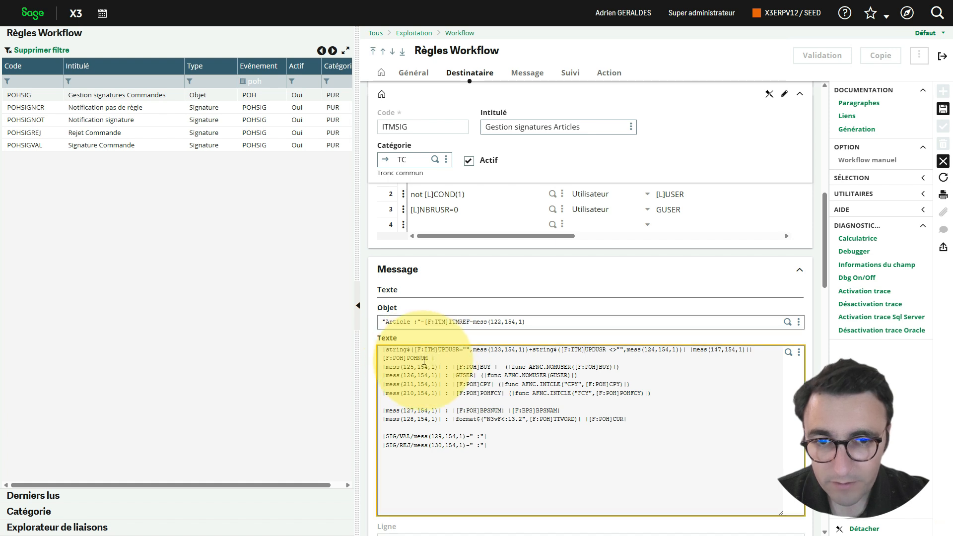
drag(429, 358, 384, 358)
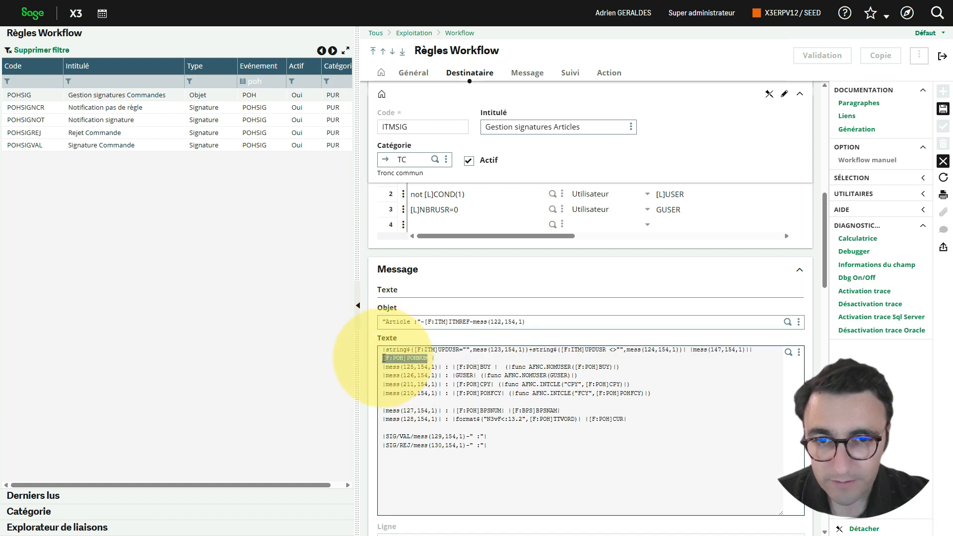
key(ctrl+v)
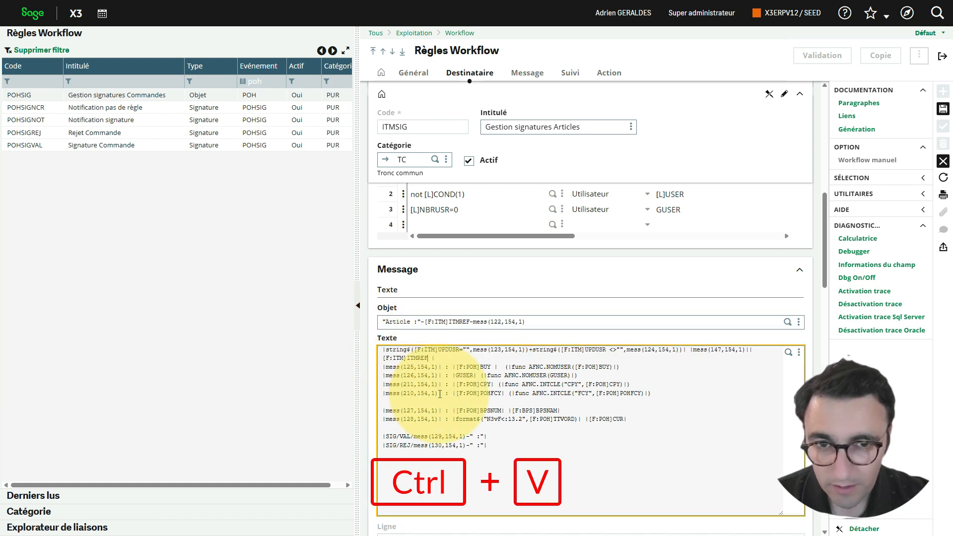
- Replace the first [F:POH]BUY reference on the mess(125,154,1) line of the Texte with [F:ITM]CREUSER
click(492, 367)
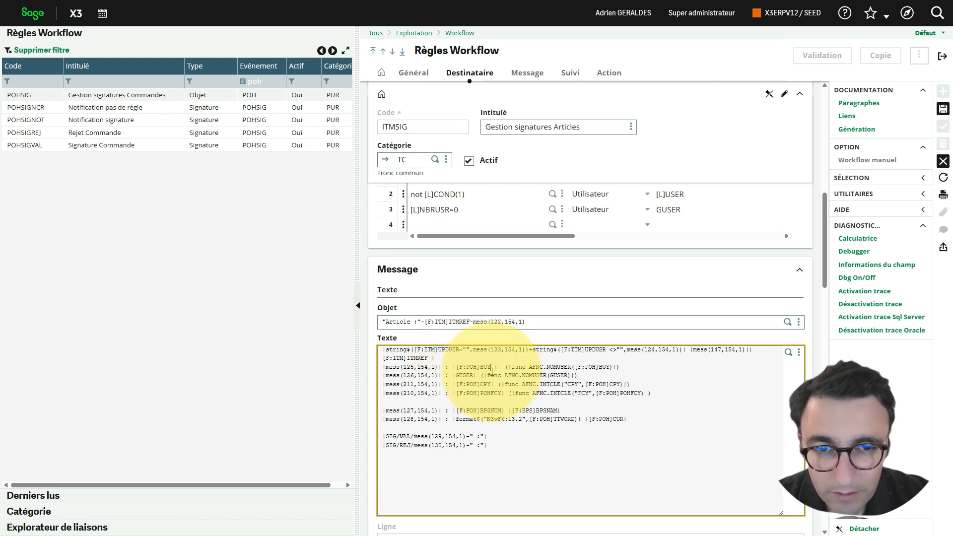
drag(491, 368, 455, 367)
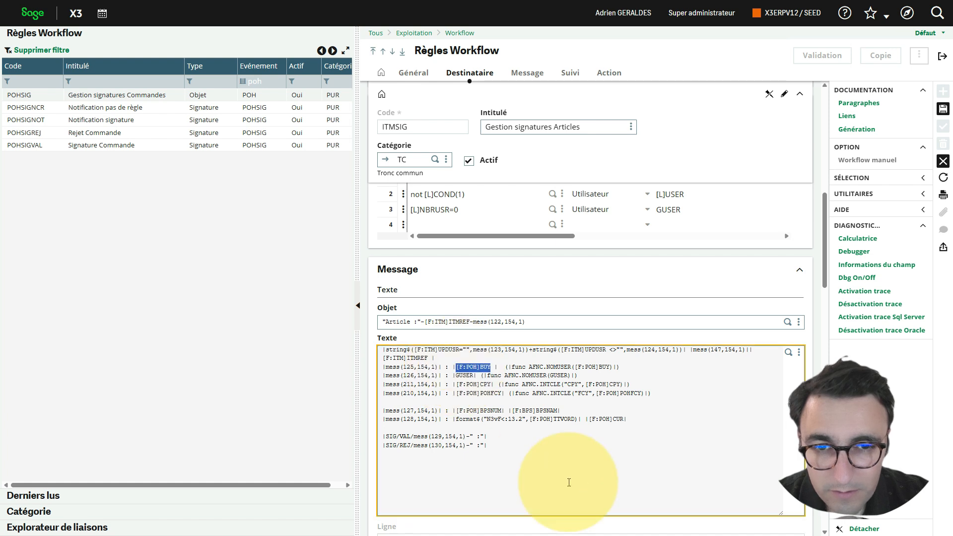
key(ctrl+v)
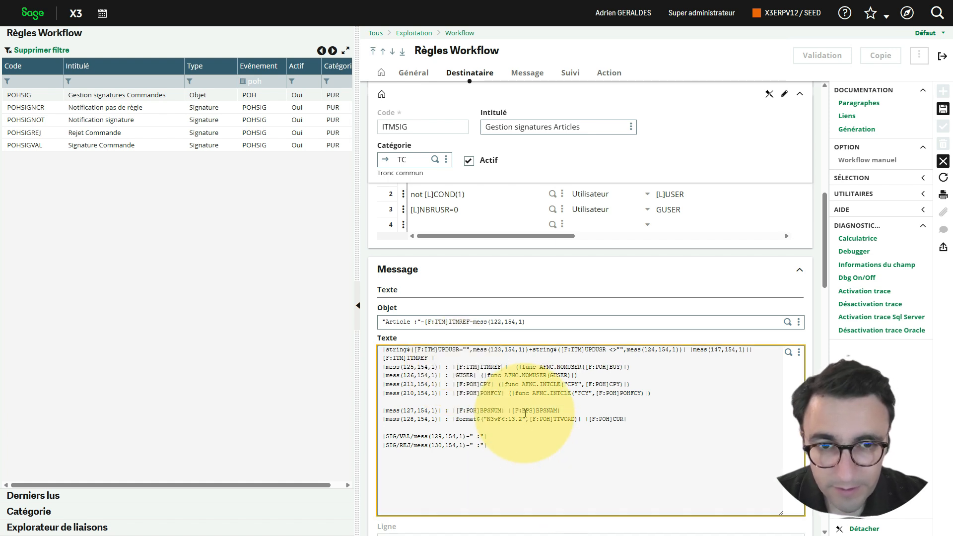
key(BackSpace)
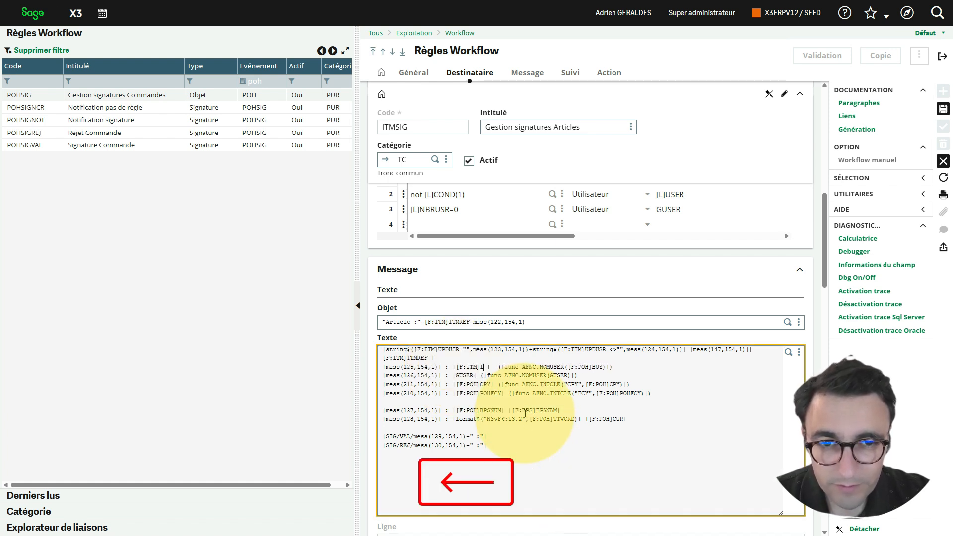
key(BackSpace)
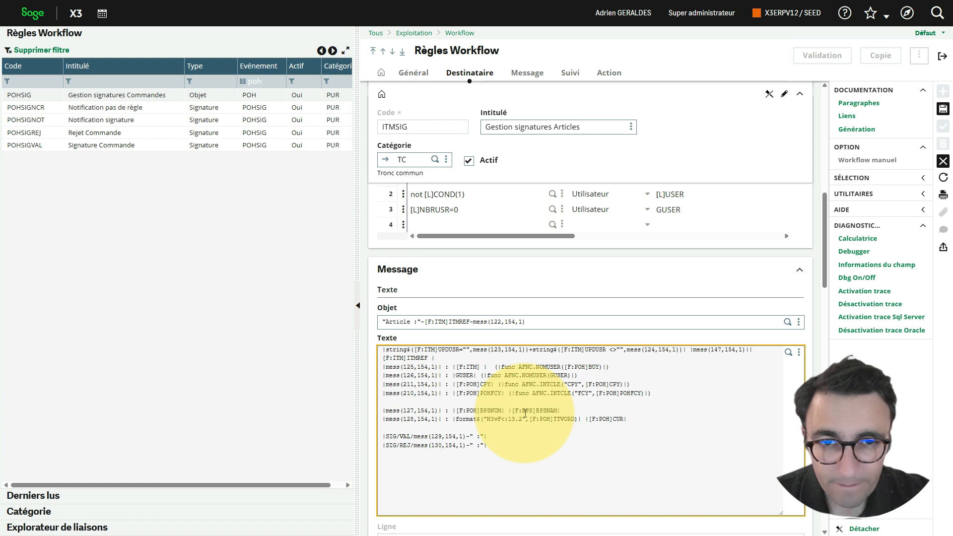
text(CRE)
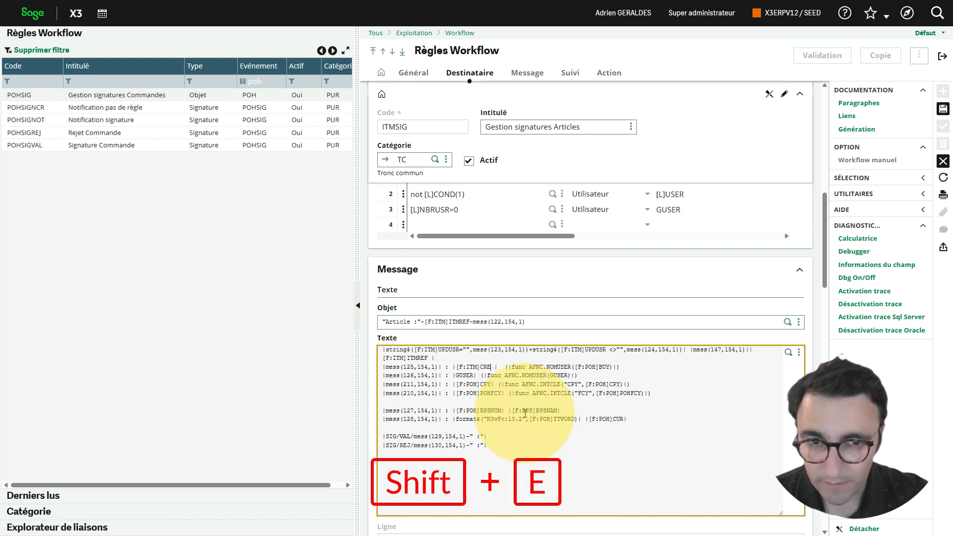
text(I)
key(BackSpace)
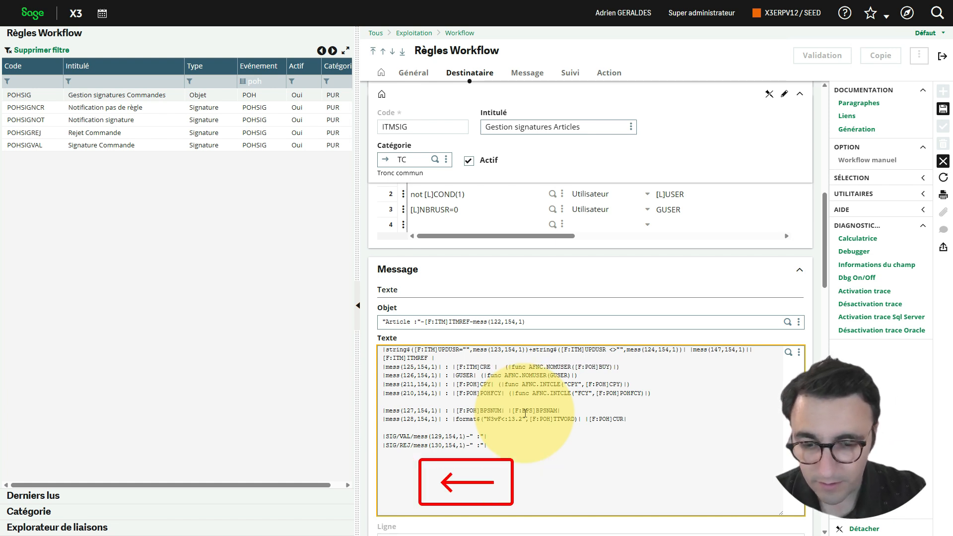
text(USER)
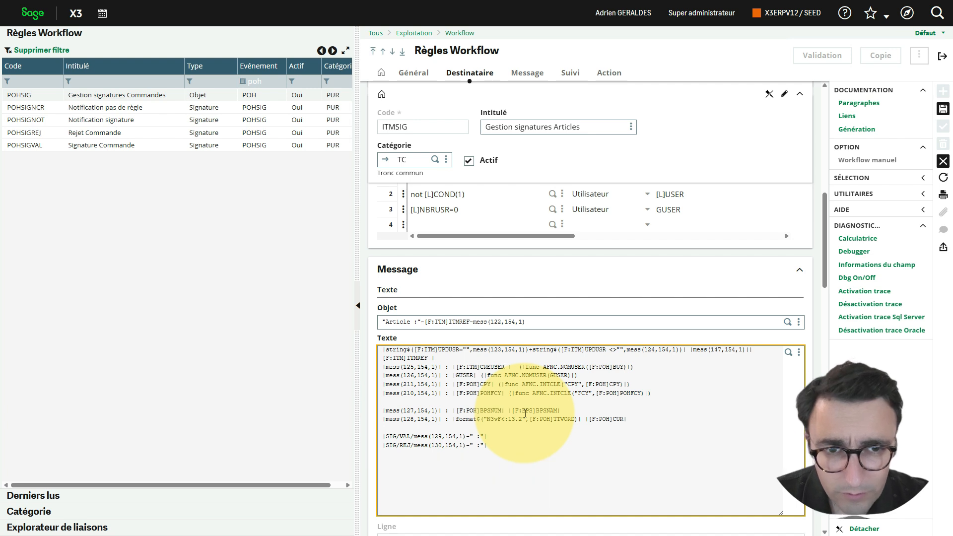
- Replace [F:POH]BUY inside the AFNC.NOMUSER call on the mess(125,154,1) line with a copy of [F:ITM]CREUSER
drag(506, 367, 463, 366)
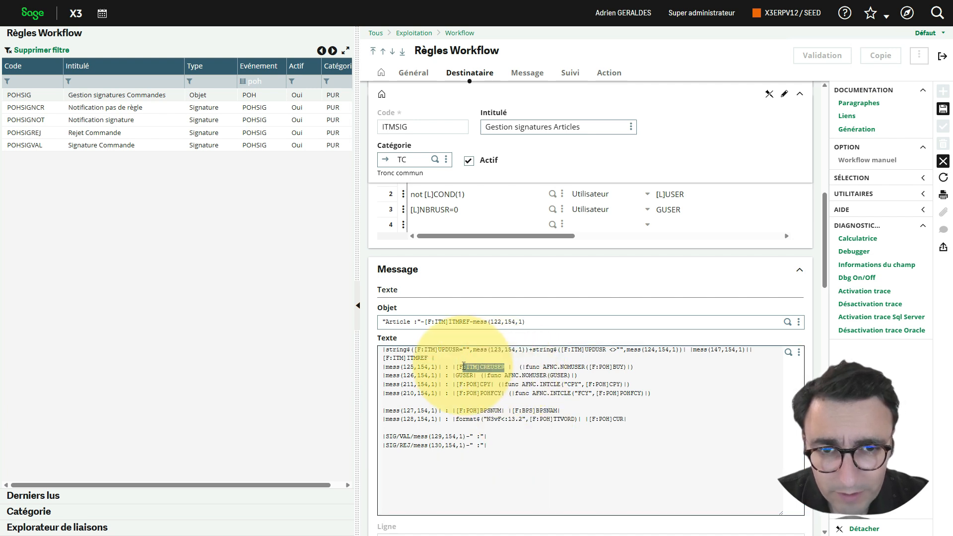
key(ctrl+c)
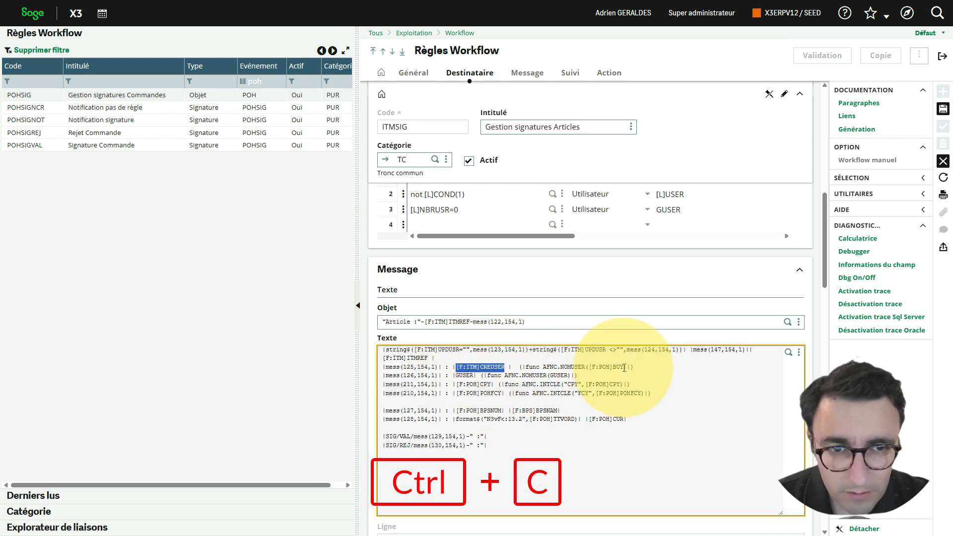
drag(624, 367, 591, 367)
key(ctrl+v)
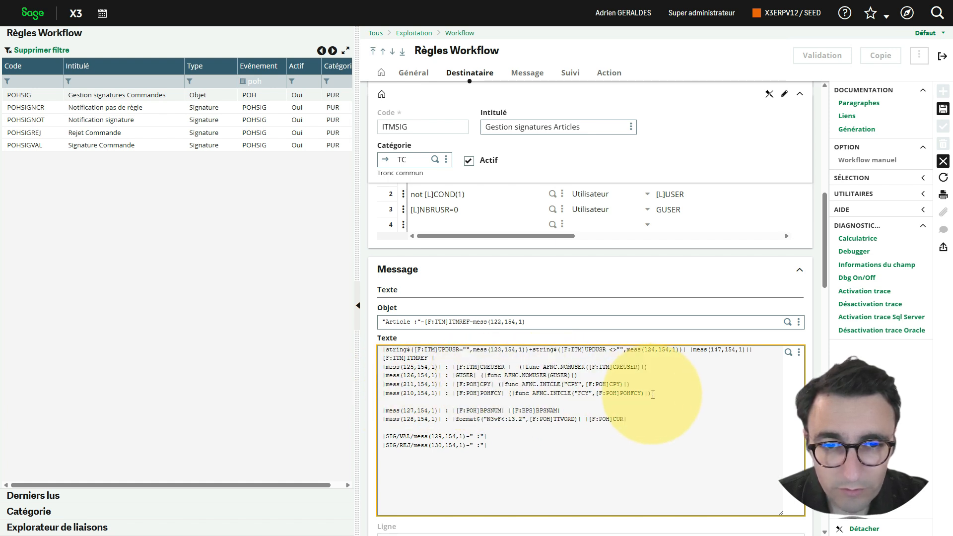
- Delete the Texte lines from mess(211,154,1) through mess(128,154,1) and insert blank lines above the SIG/VAL line
drag(633, 420, 381, 386)
key(BackSpace)
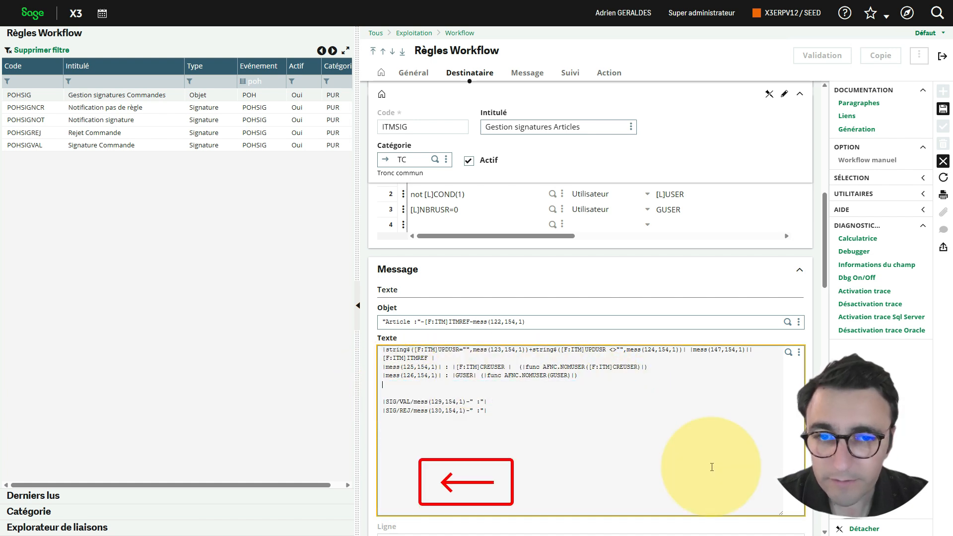
key(Return)
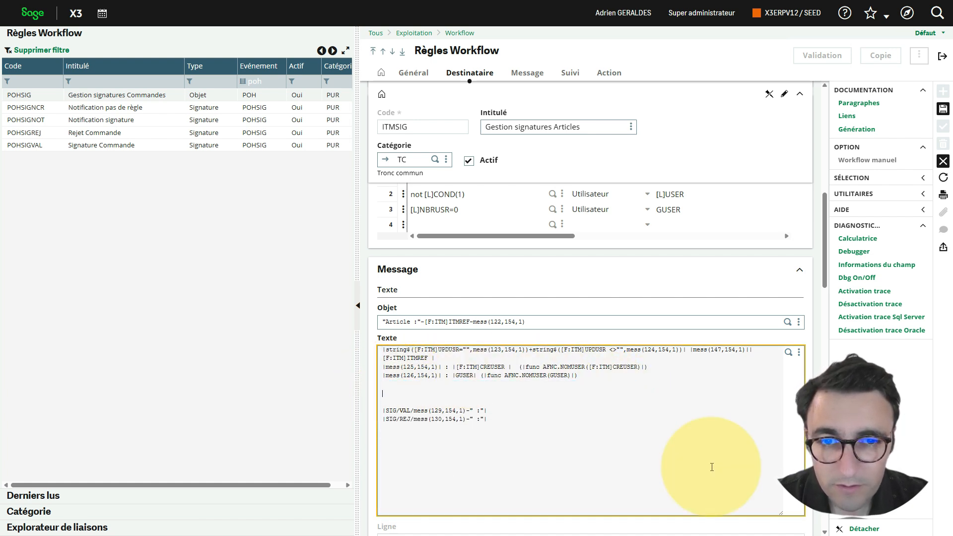
key(Return)
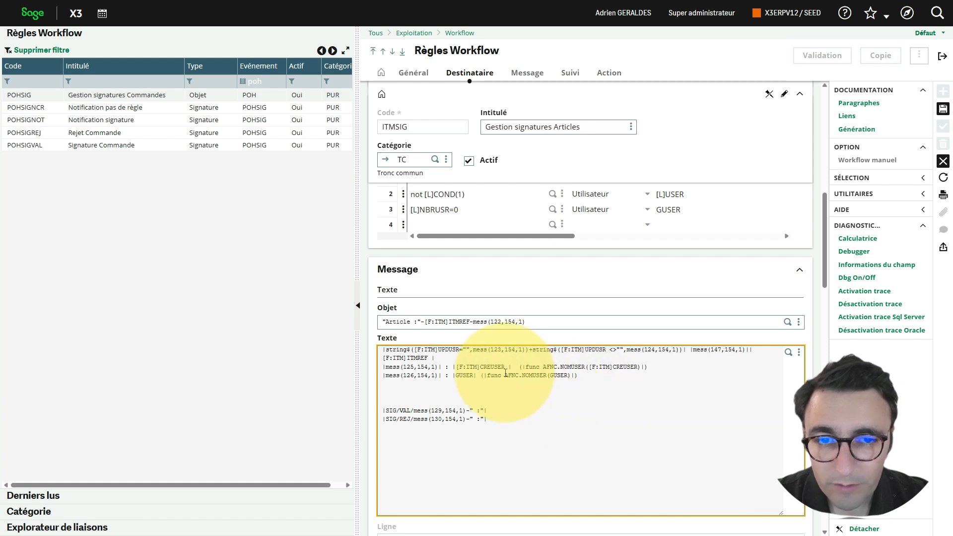
- Add the line "|Categorie| : |[F:ITM]ITMCAT|" below the GUSER line, adapting a copy of the start of the CREUSER line
drag(514, 369, 381, 368)
key(ctrl+c)
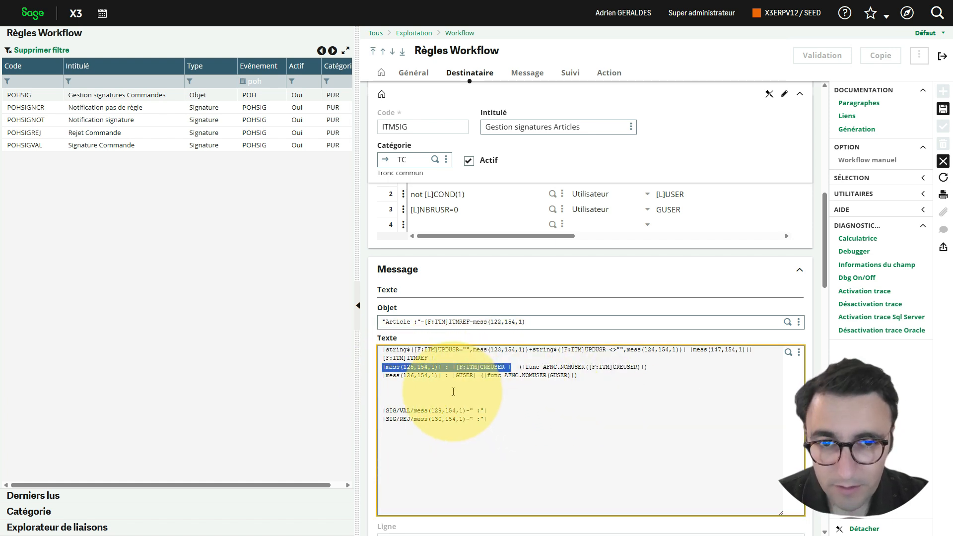
click(454, 392)
key(ctrl+v)
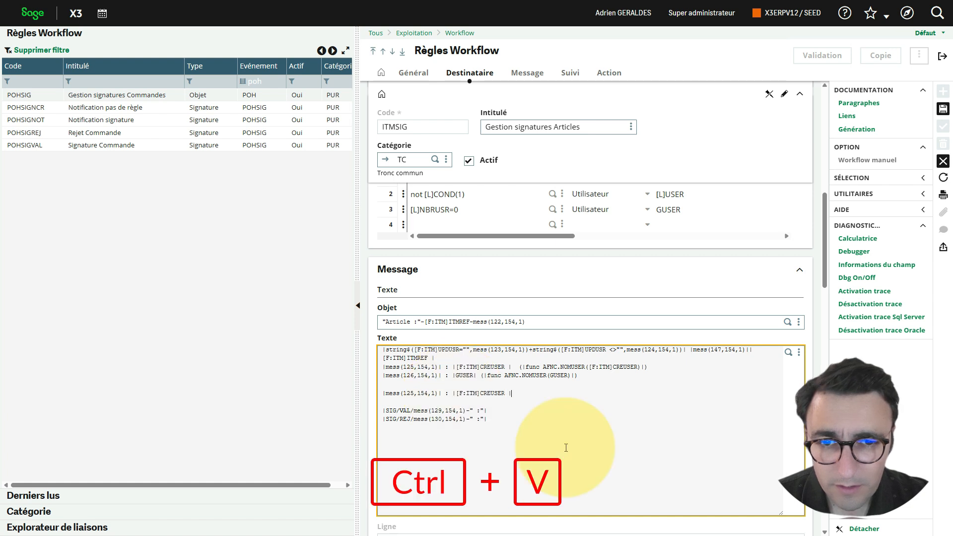
drag(439, 393, 392, 394)
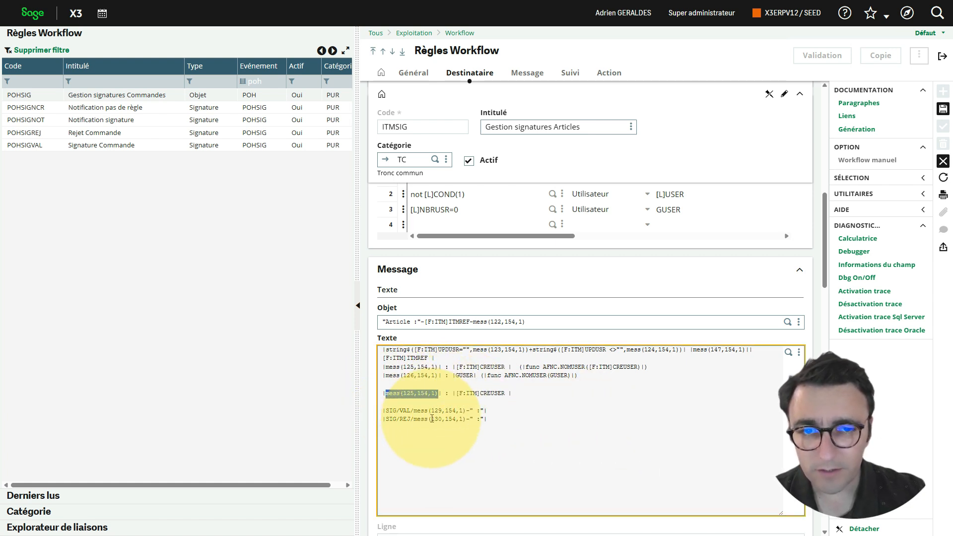
text(Categorie)
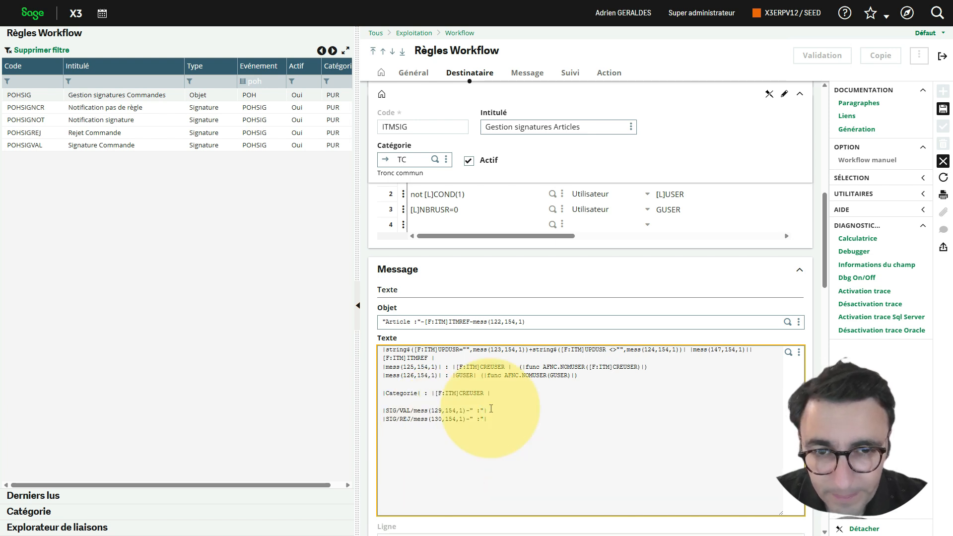
double_click(472, 393)
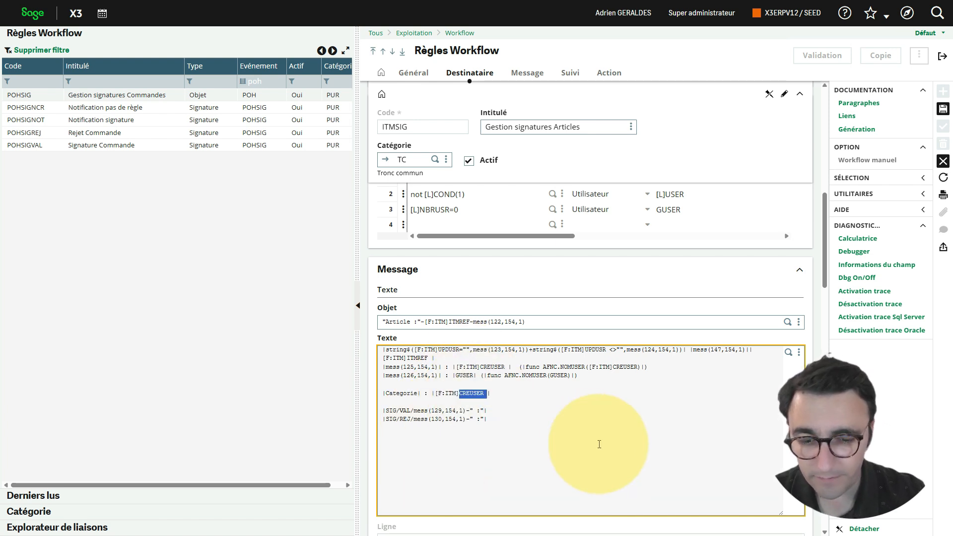
text(ITM)
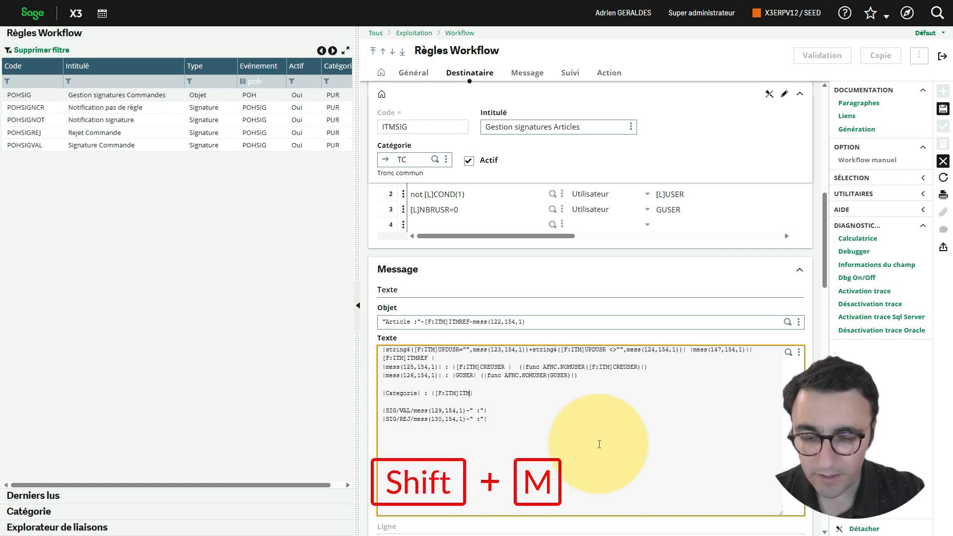
text(G)
key(BackSpace)
text(CAT|)
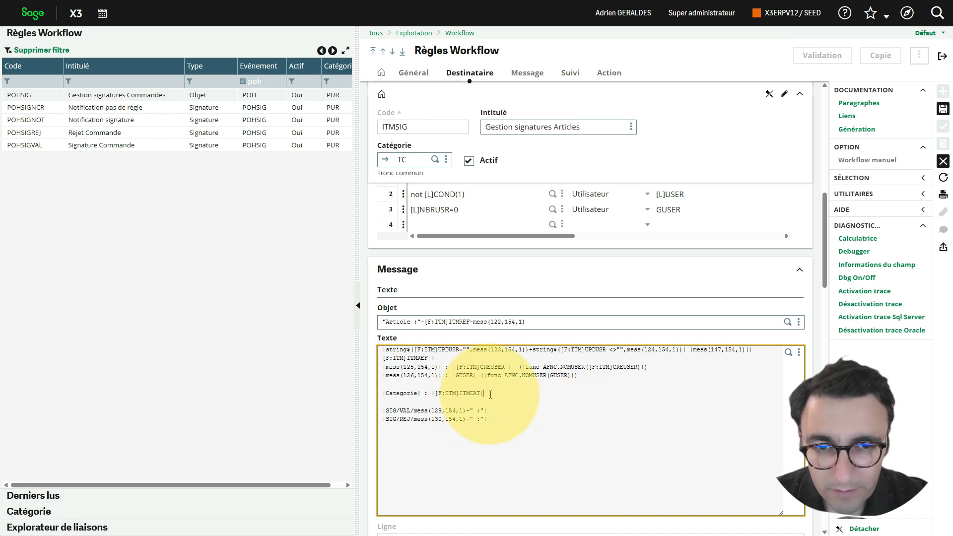
- Duplicate the Categorie line directly below itself and change the copy's field to [F:ITM]ITMREF
drag(490, 394, 379, 393)
key(ctrl+c)
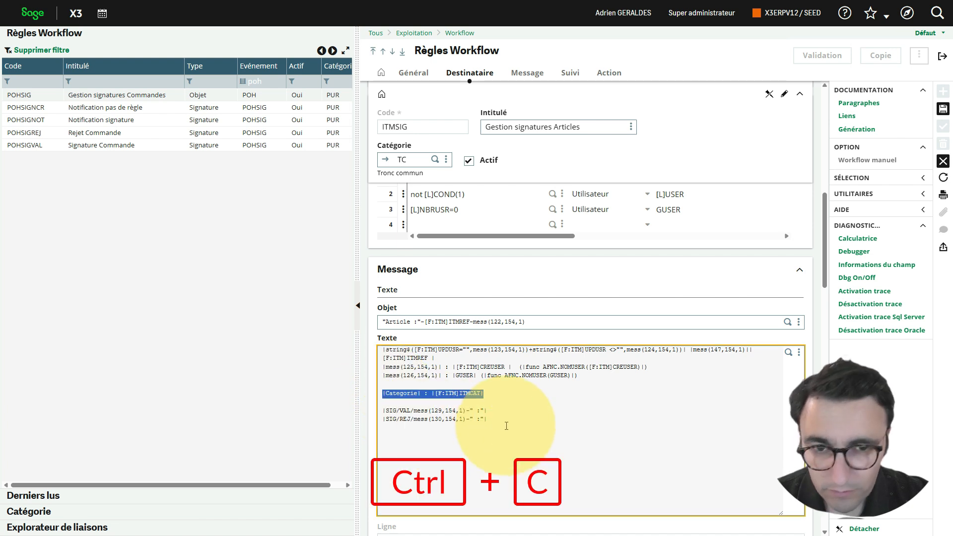
click(488, 393)
key(Return)
key(ctrl+v)
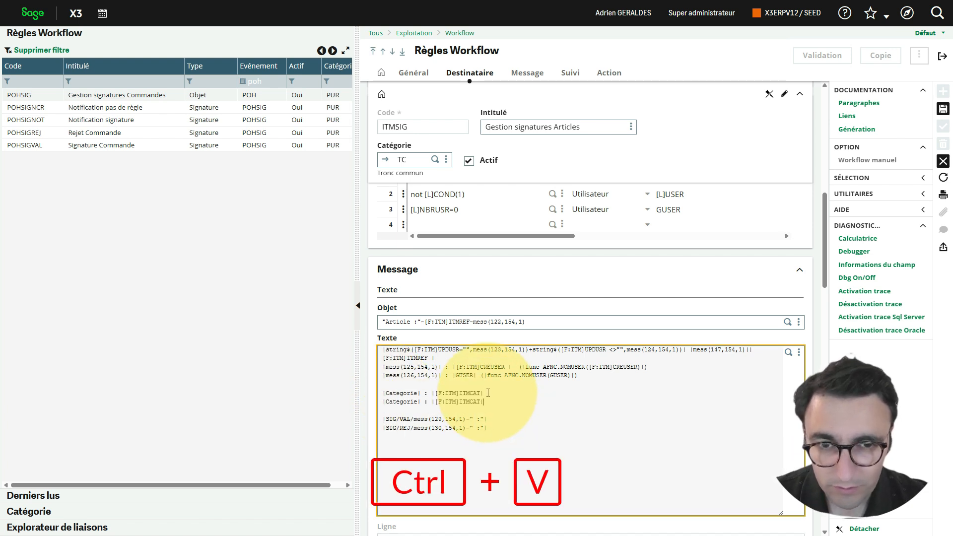
drag(481, 402, 469, 402)
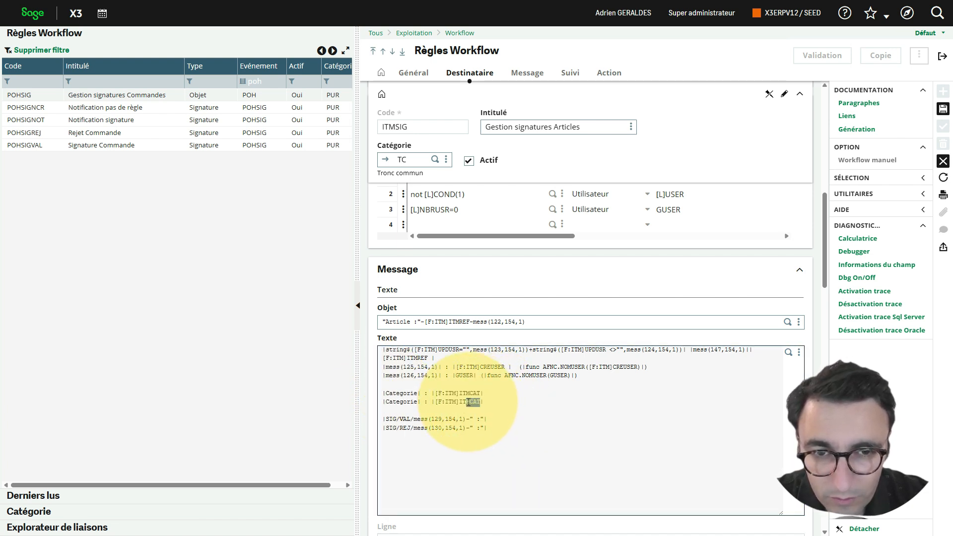
key(shift+r)
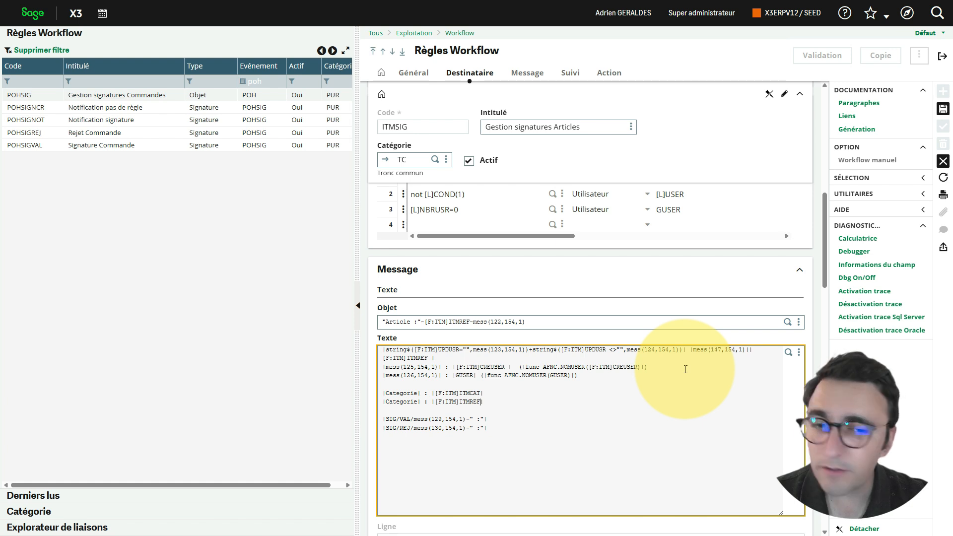
- Duplicate the Categorie line that holds [F:ITM]ITMREF and change the copy's field to [F:ITM]ITMDES
drag(486, 402, 383, 403)
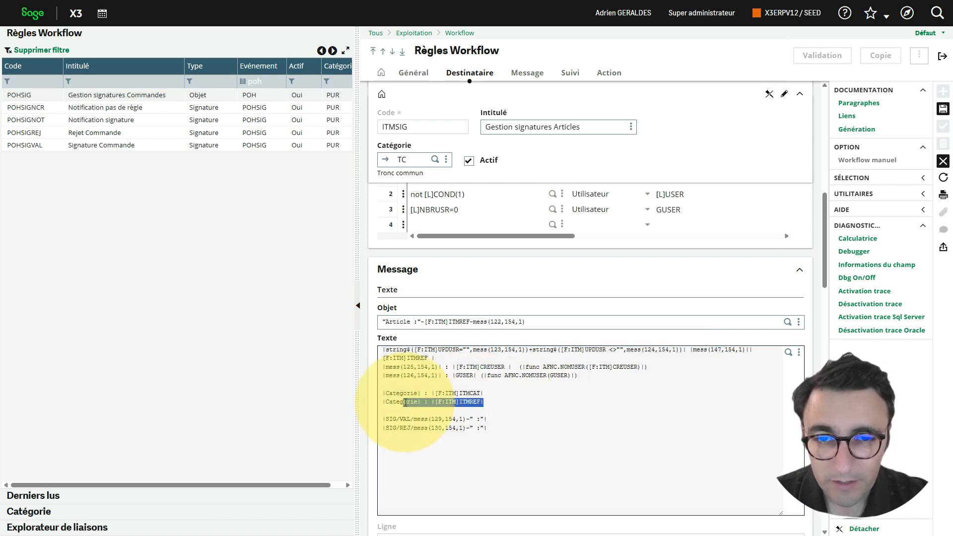
key(ctrl+c)
click(493, 406)
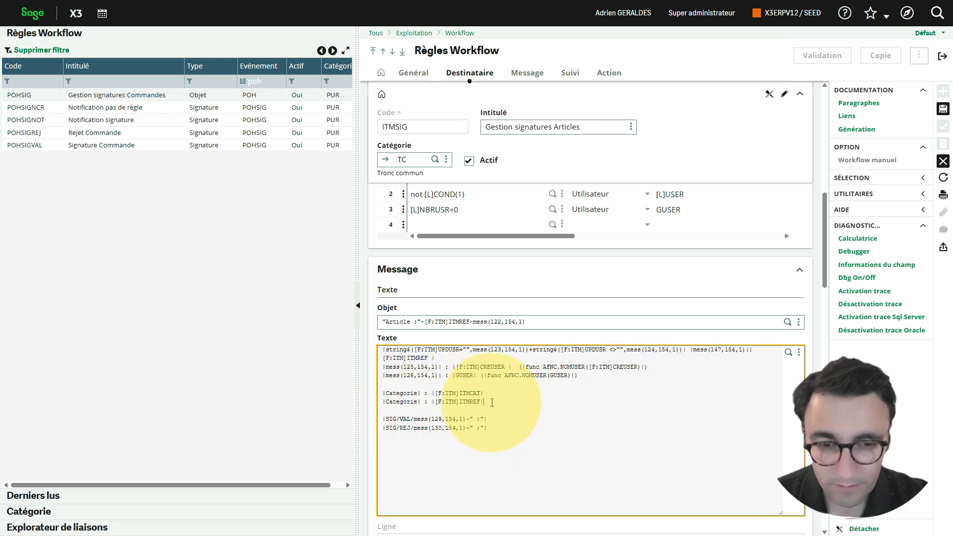
key(Return)
key(ctrl+v)
drag(481, 410, 477, 410)
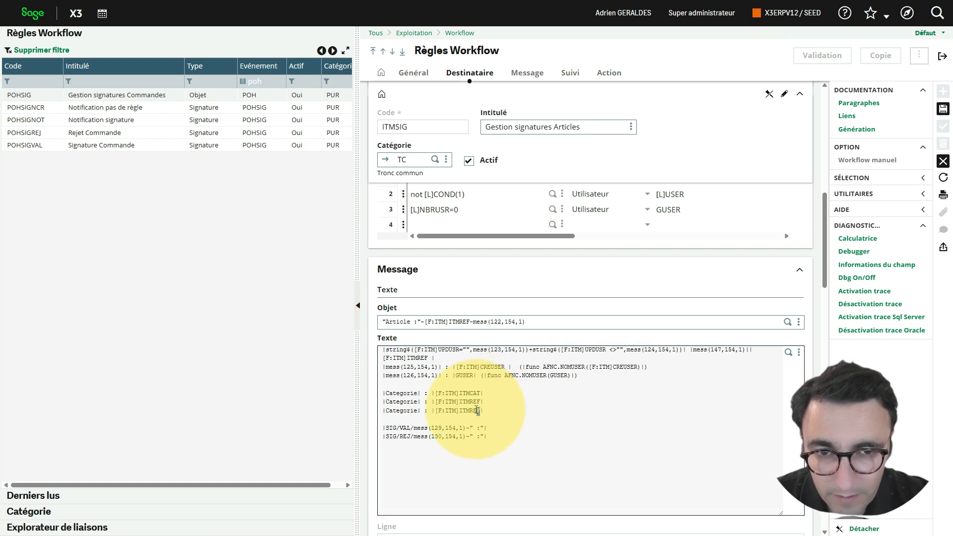
text(DES)
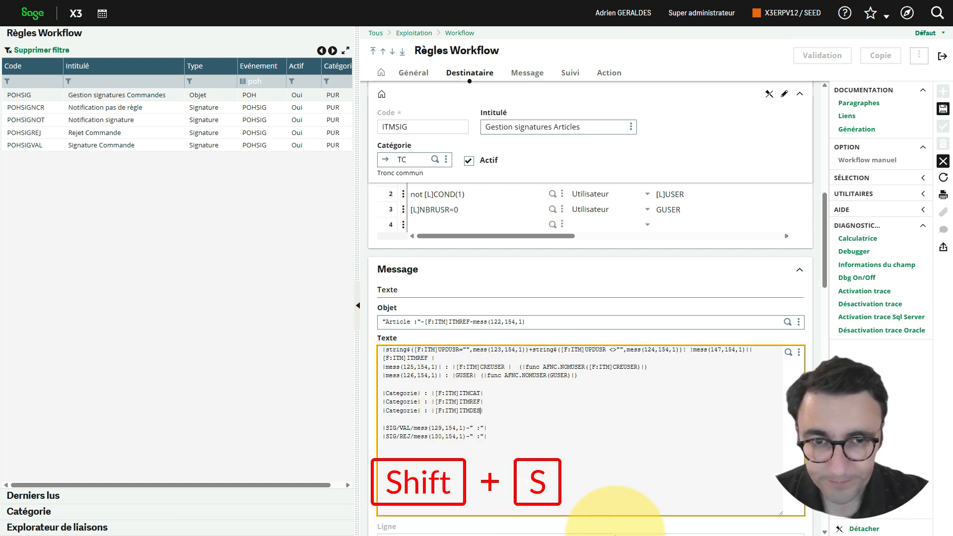
- Relabel the [F:ITM]ITMREF line of the Texte as "Code article" and the [F:ITM]ITMDES line as "Designation"
double_click(408, 403)
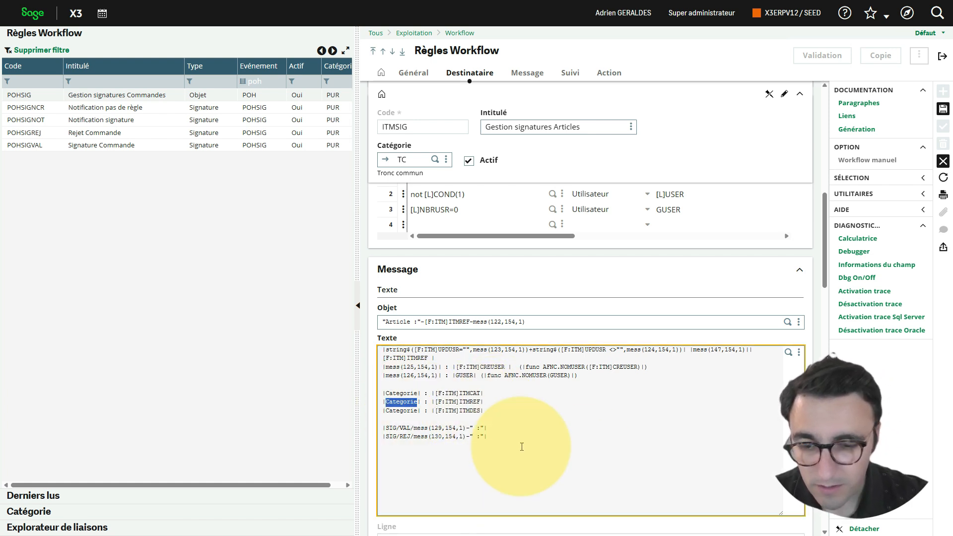
text(Code a)
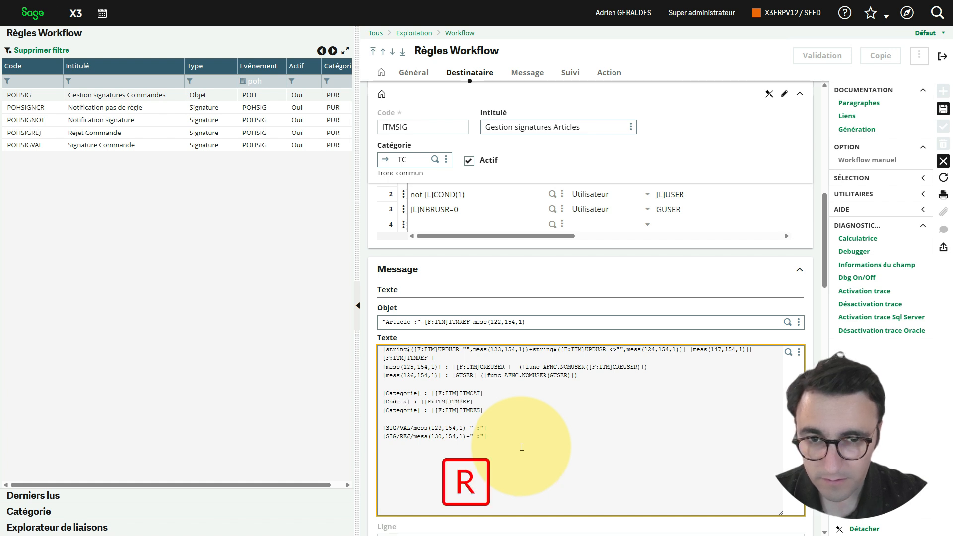
text(rticle)
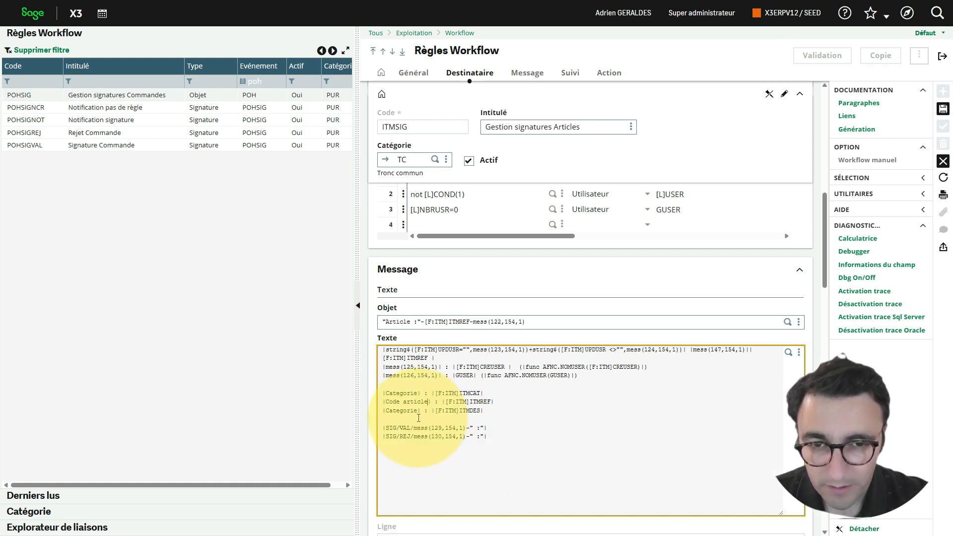
double_click(401, 411)
text(Designation)
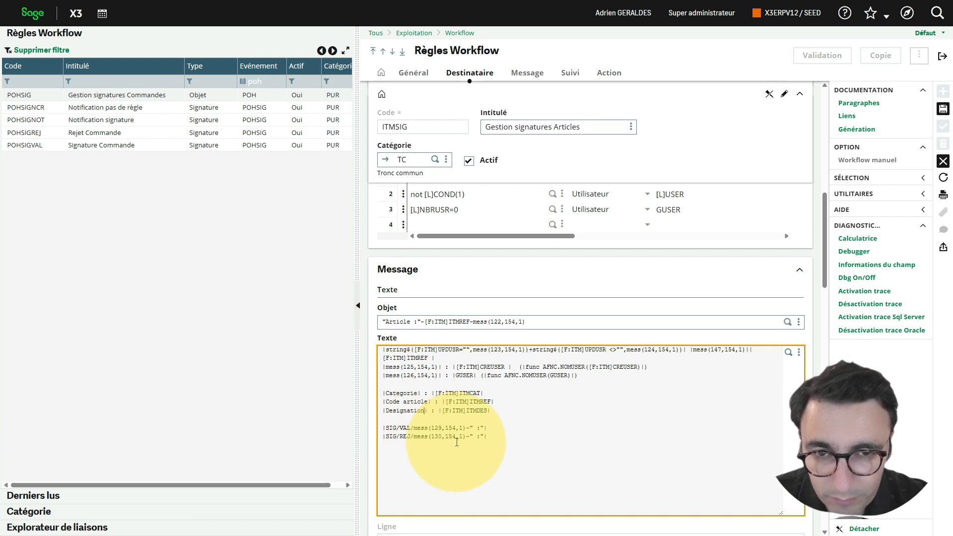
- Set the message's Fonction de retour to GESITM
scroll(552, 411, down, 3)
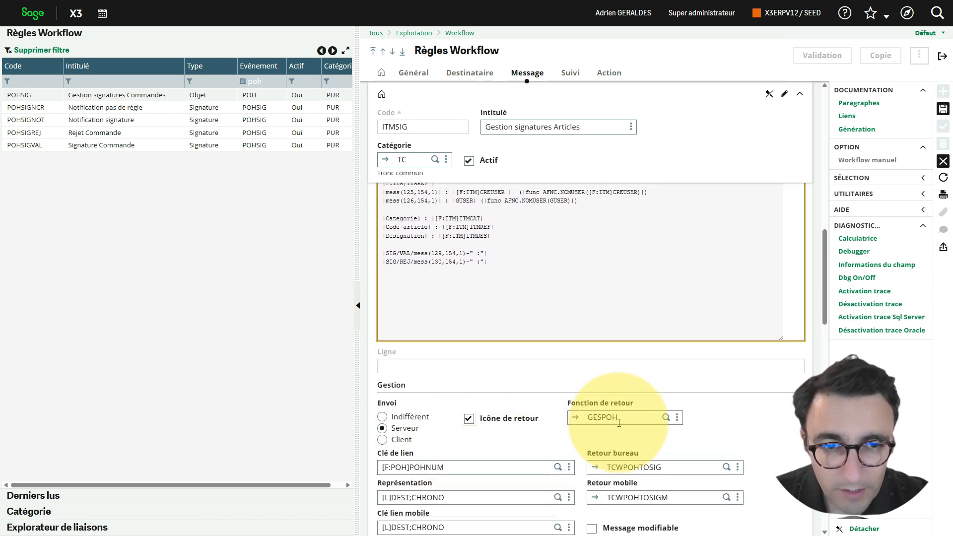
drag(638, 417, 603, 417)
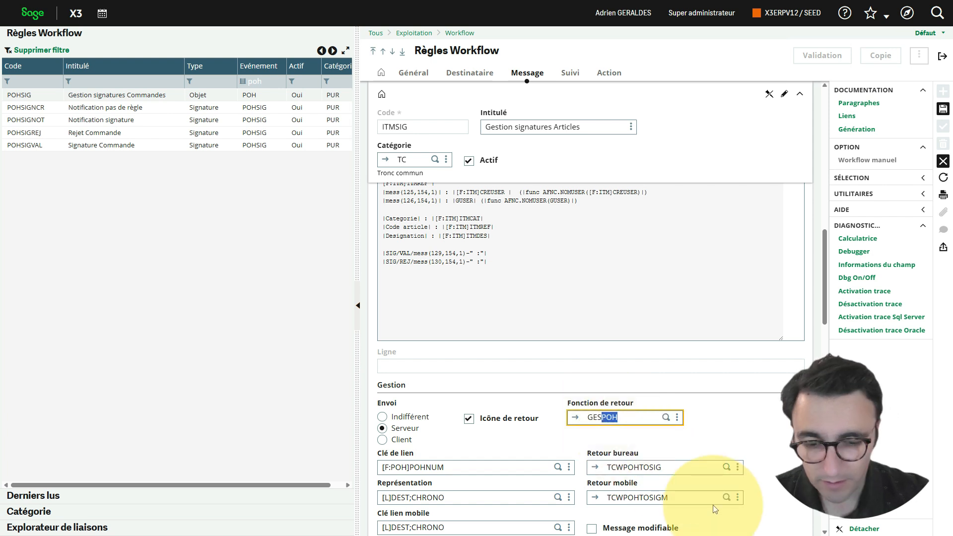
text(ITM)
key(Tab)
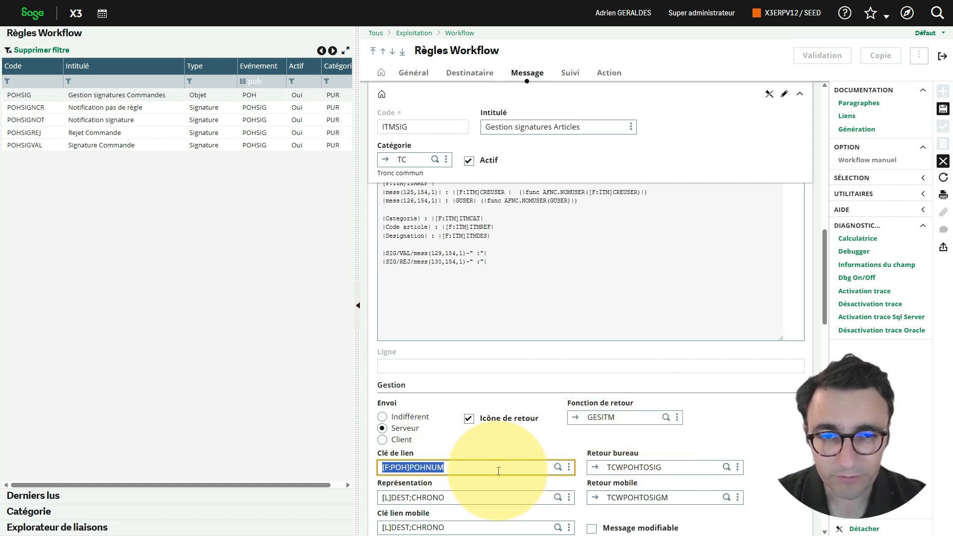
- Change the Clé de lien to [F:ITM]ITMREF and copy the expression
click(408, 468)
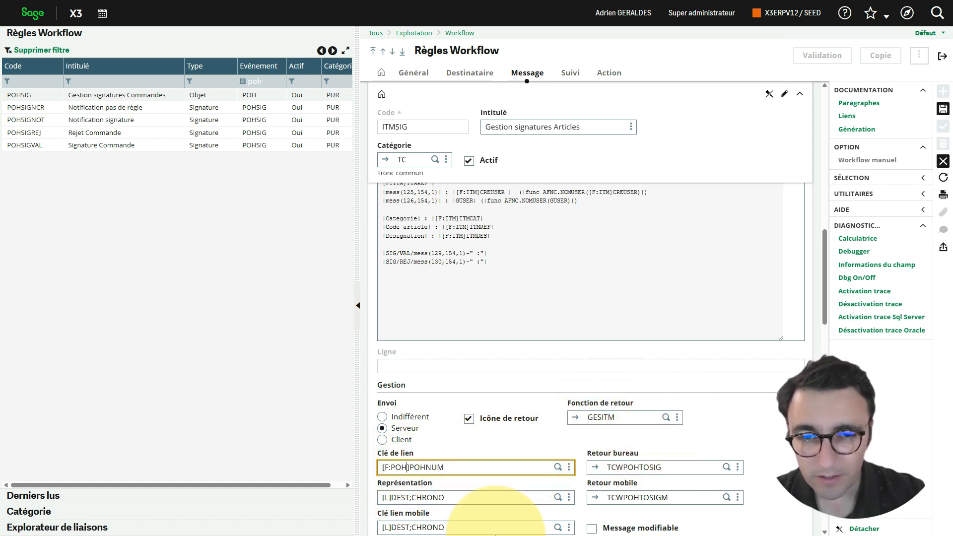
key(BackSpace)
key(BackSpace)
key(BackSpace)
text(ITM)
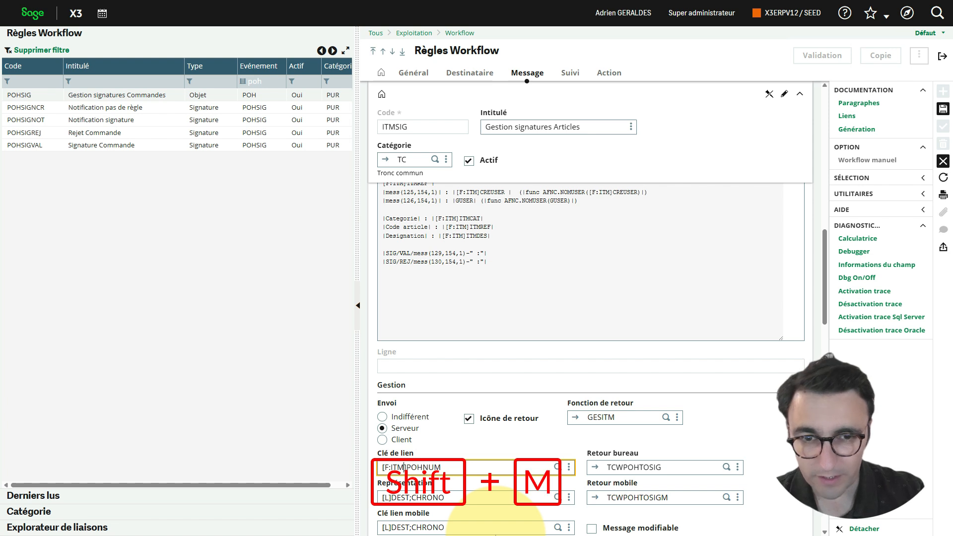
key(Right)
key(Right)
key(BackSpace)
key(BackSpace)
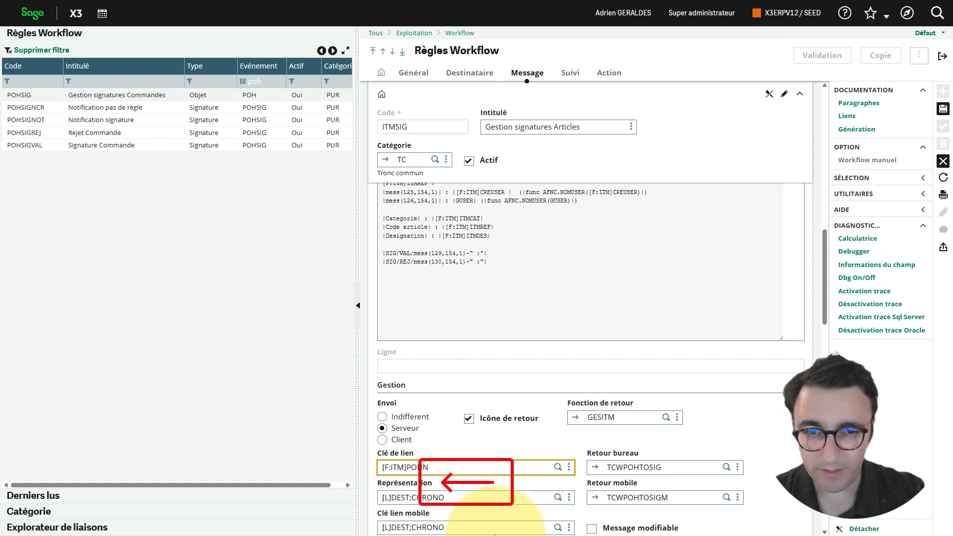
text(IT)
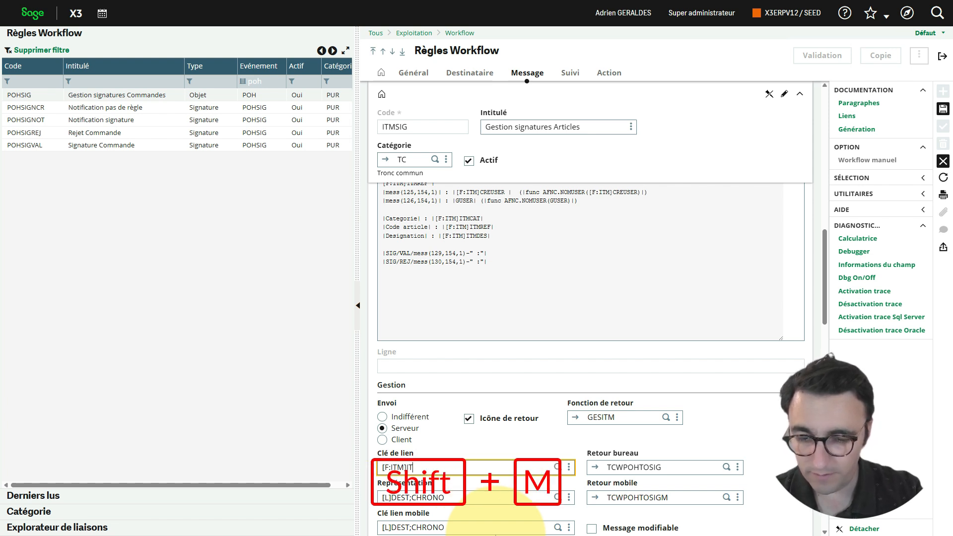
text(MREF)
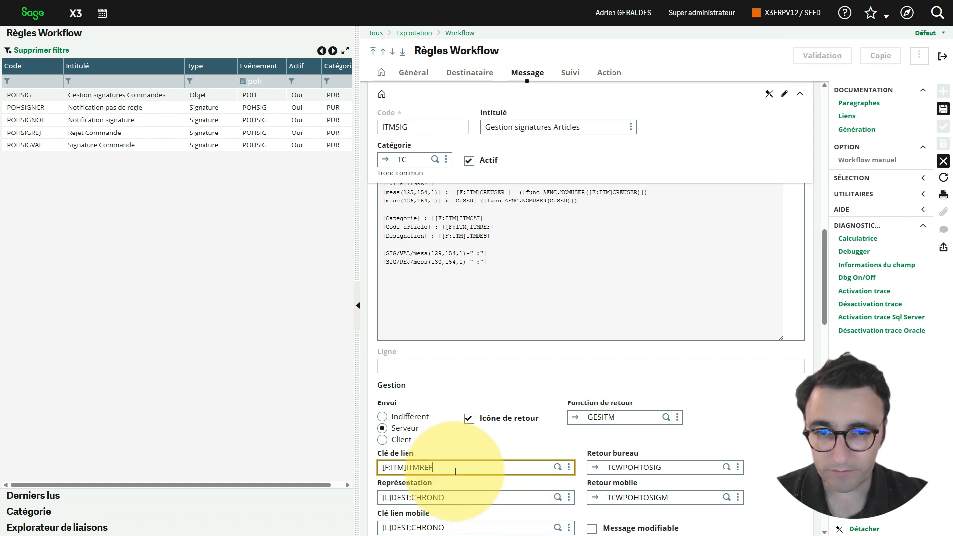
drag(446, 468, 354, 472)
key(ctrl+c)
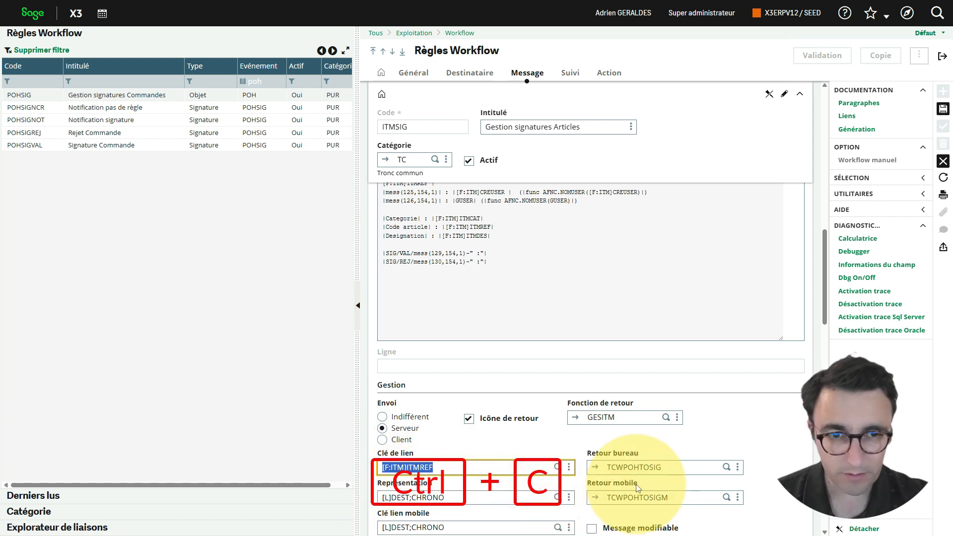
- Clear the Retour bureau and Retour mobile values in the message's Gestion settings
click(670, 466)
double_click(670, 466)
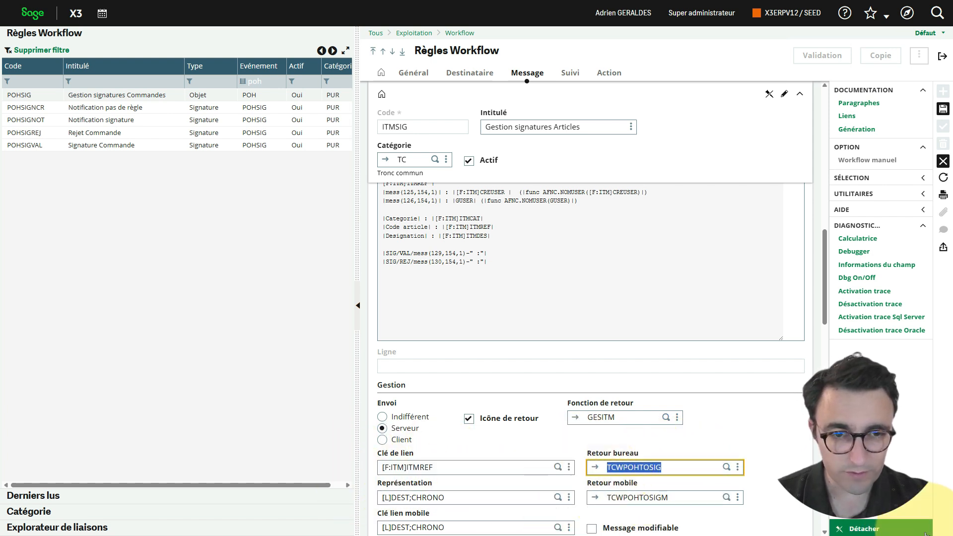
key(BackSpace)
key(Tab)
key(BackSpace)
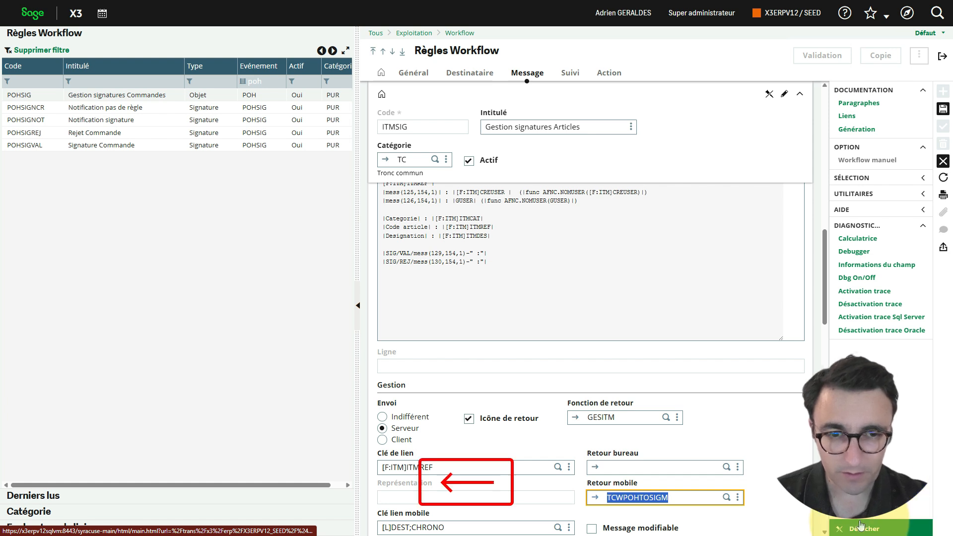
key(Tab)
- Replace the Texte suivi with a copy of the Objet expression "Article :"-[F:ITM]ITMREF-mess(122,154,1)
scroll(731, 422, down, 5)
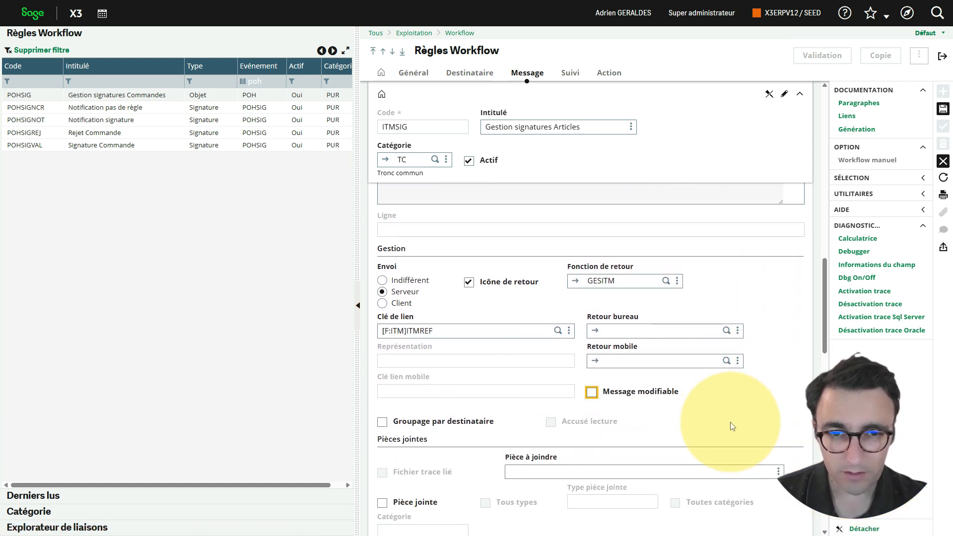
scroll(731, 422, down, 2)
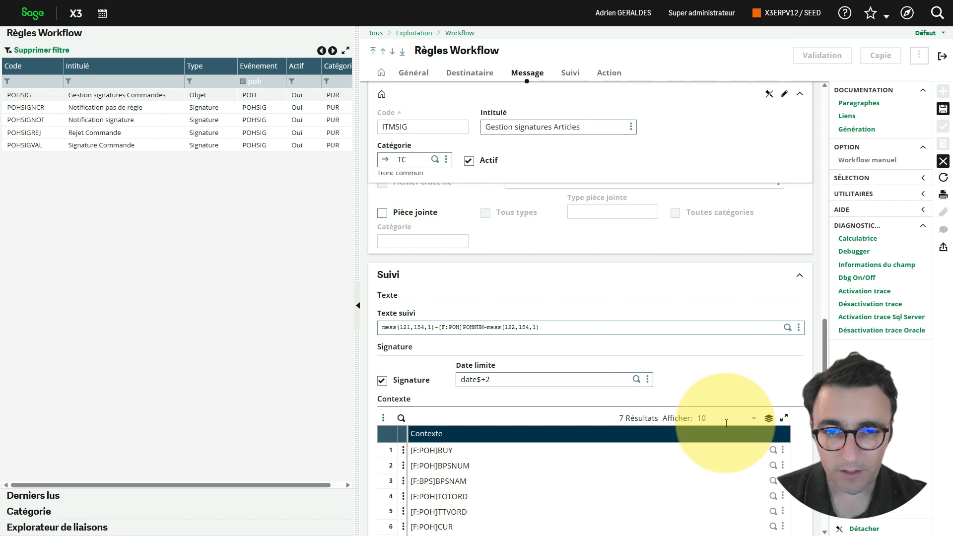
scroll(696, 356, up, 10)
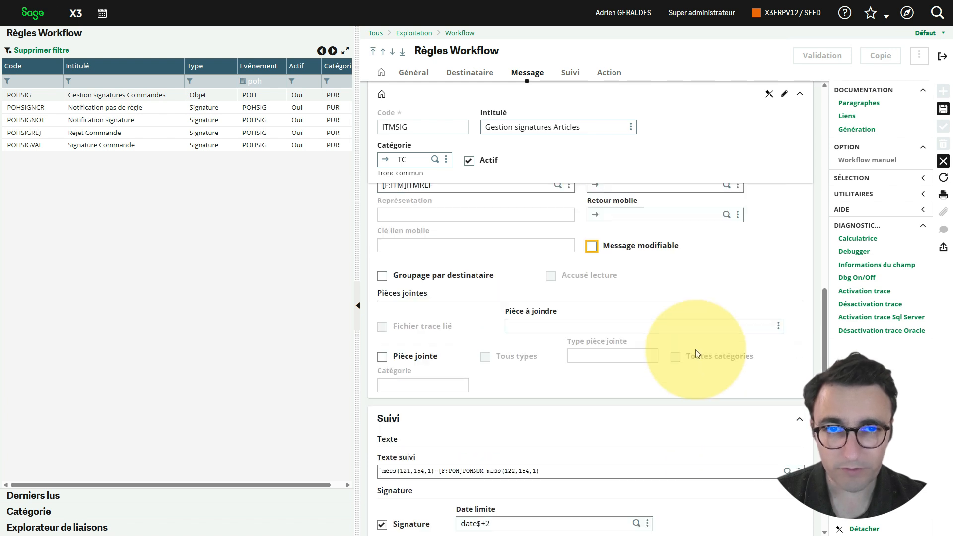
scroll(543, 236, up, 3)
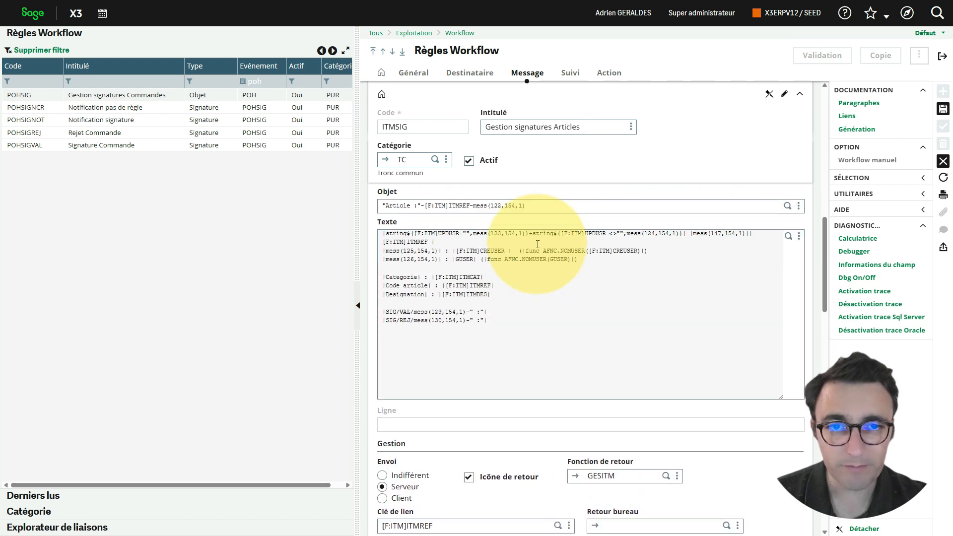
click(543, 219)
triple_click(489, 219)
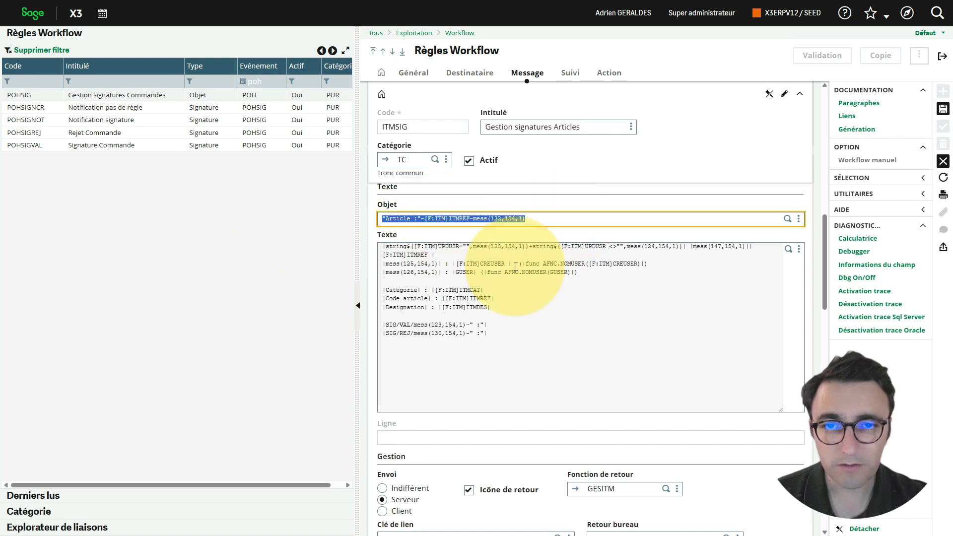
key(ctrl+c)
scroll(560, 459, down, 3)
scroll(560, 458, down, 5)
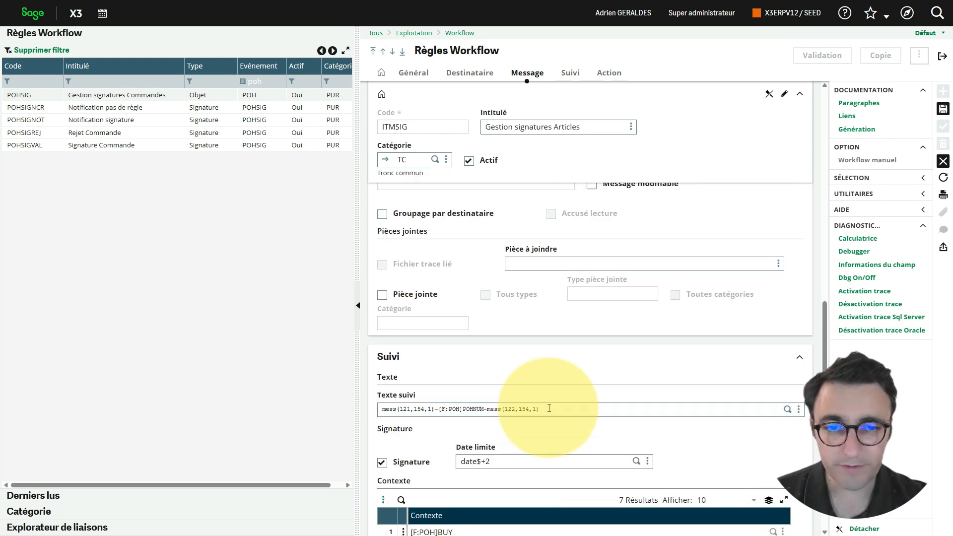
triple_click(521, 400)
key(ctrl+v)
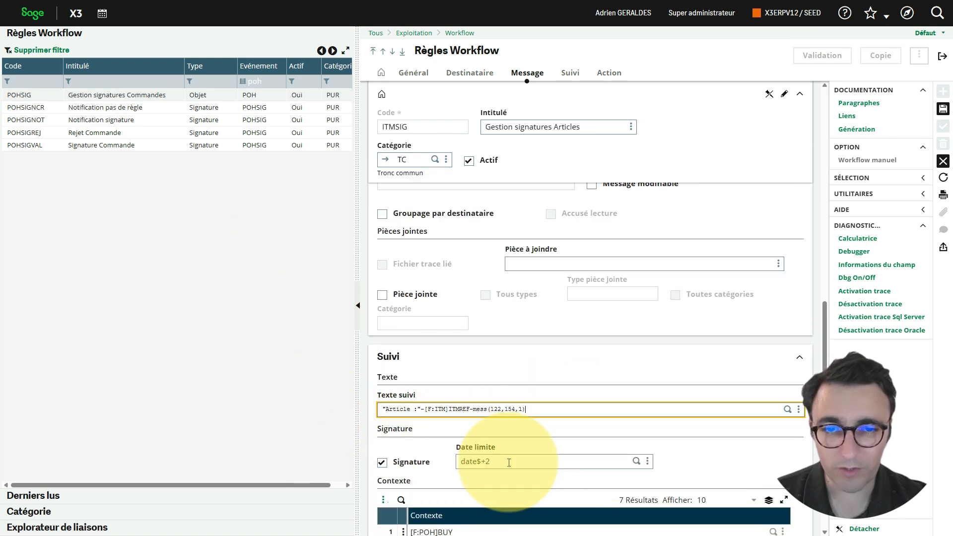
- Delete all lines of the Contexte table in the Suivi section
scroll(489, 436, down, 5)
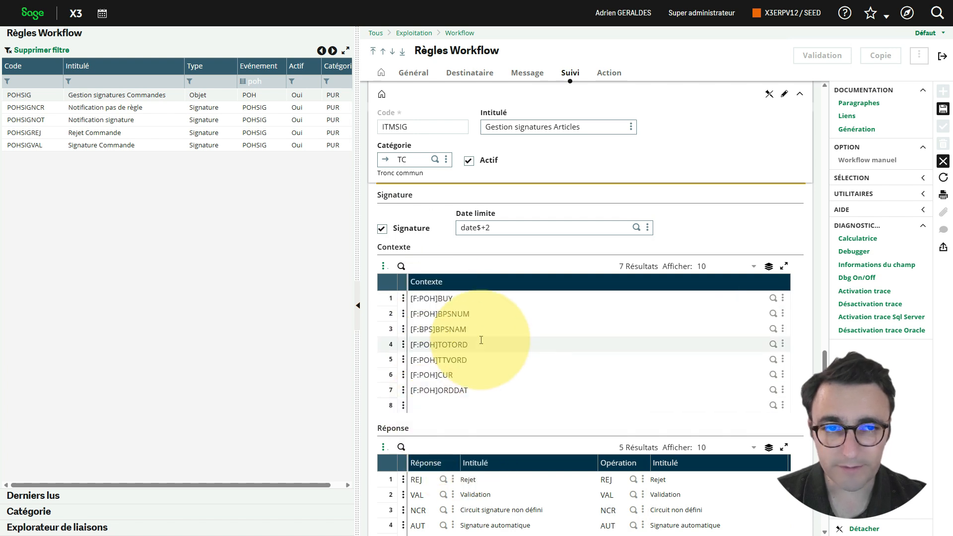
click(384, 268)
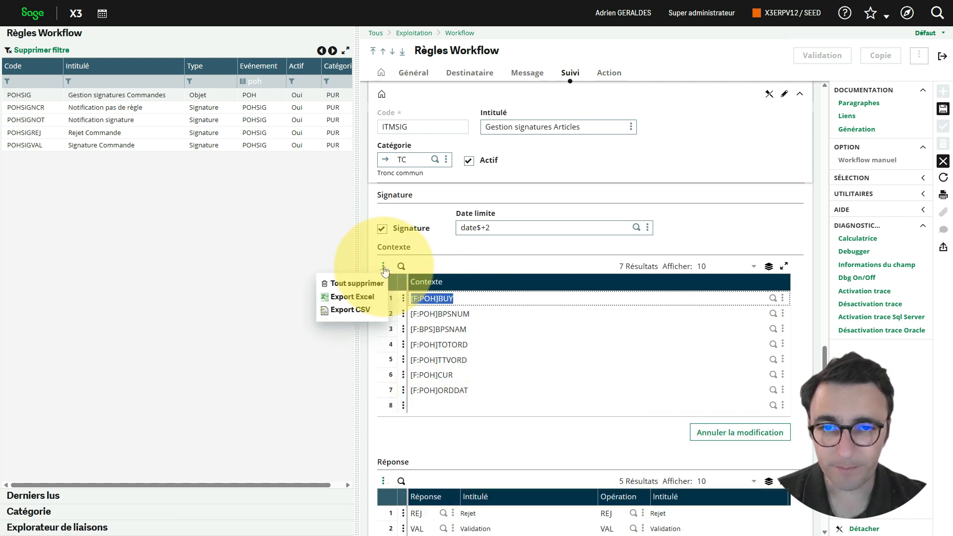
click(350, 282)
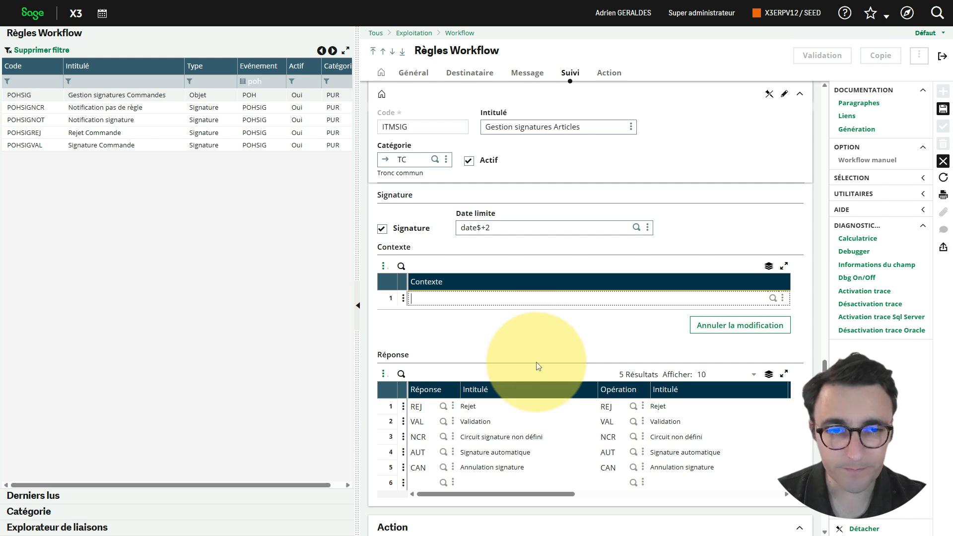
- Set Champ mis à jour of the first Réponse line (REJ) to [F:ITM]ITMSTA
drag(543, 498, 711, 494)
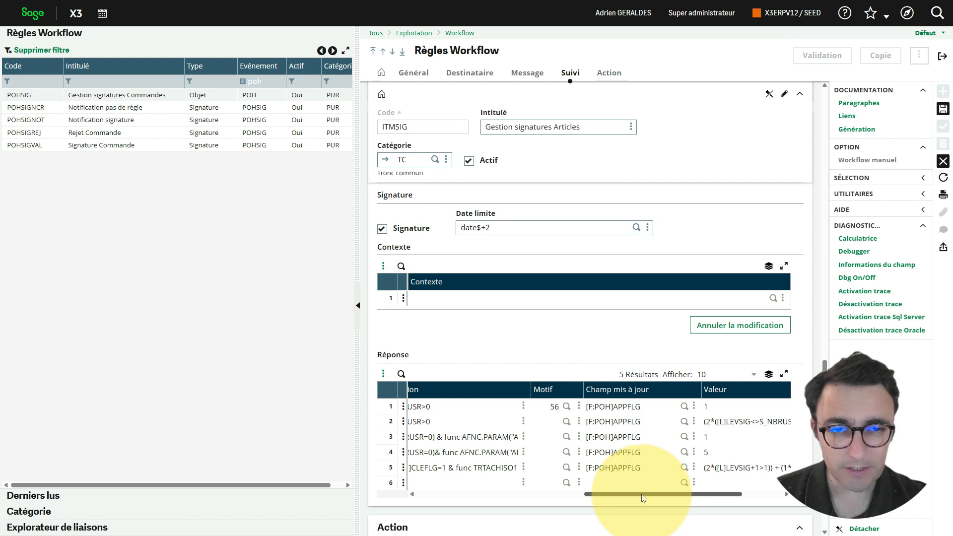
click(628, 406)
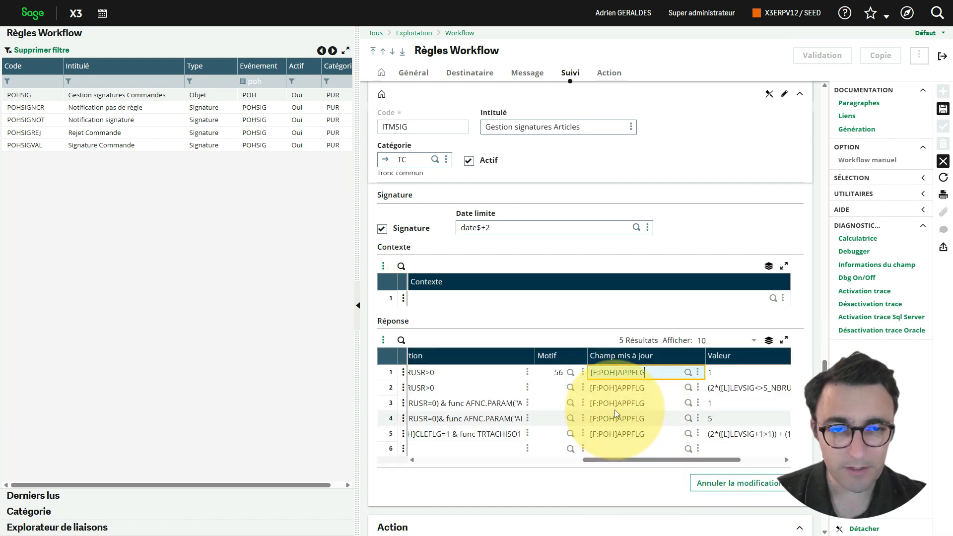
drag(616, 373, 600, 372)
text(ITM)
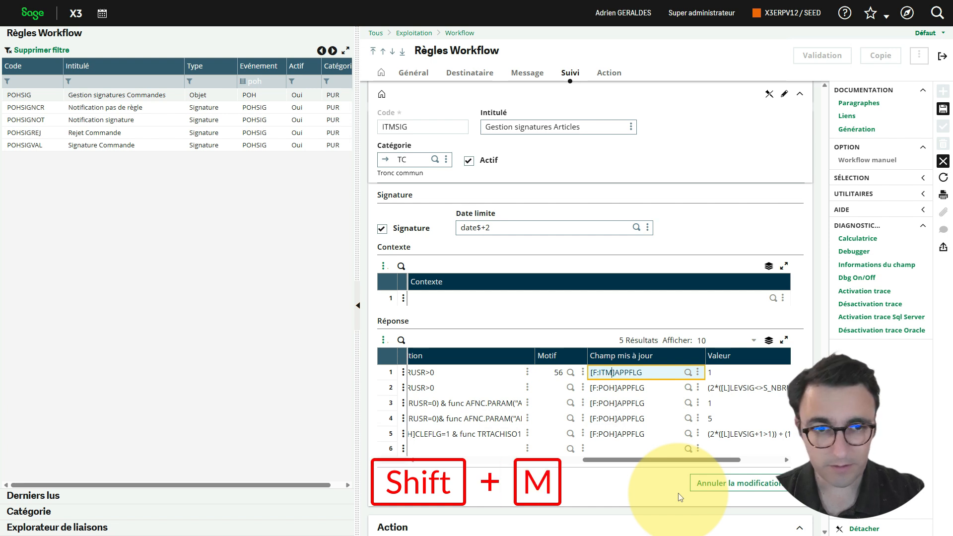
key(Right)
key(Delete)
key(Delete)
key(Delete)
key(Delete)
key(Delete)
key(Delete)
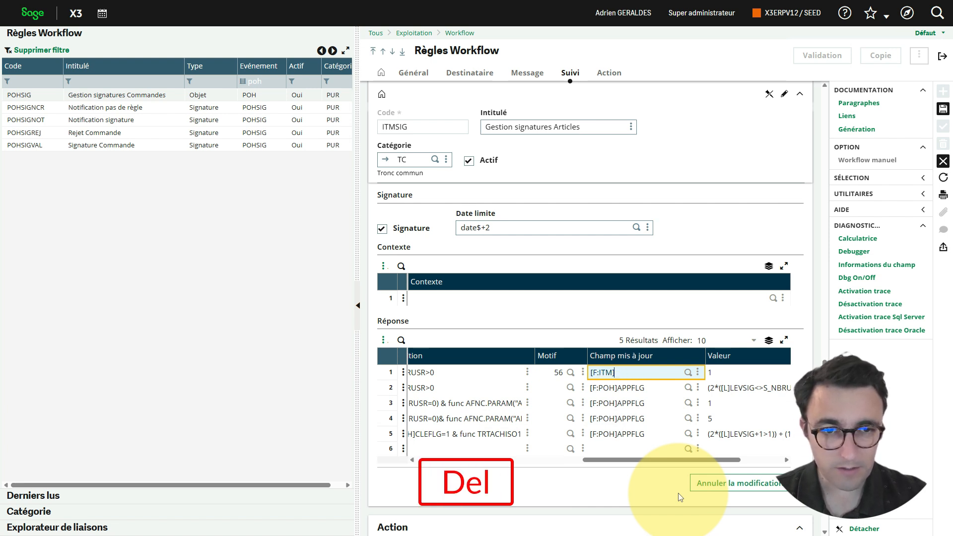
text(ITMSTA)
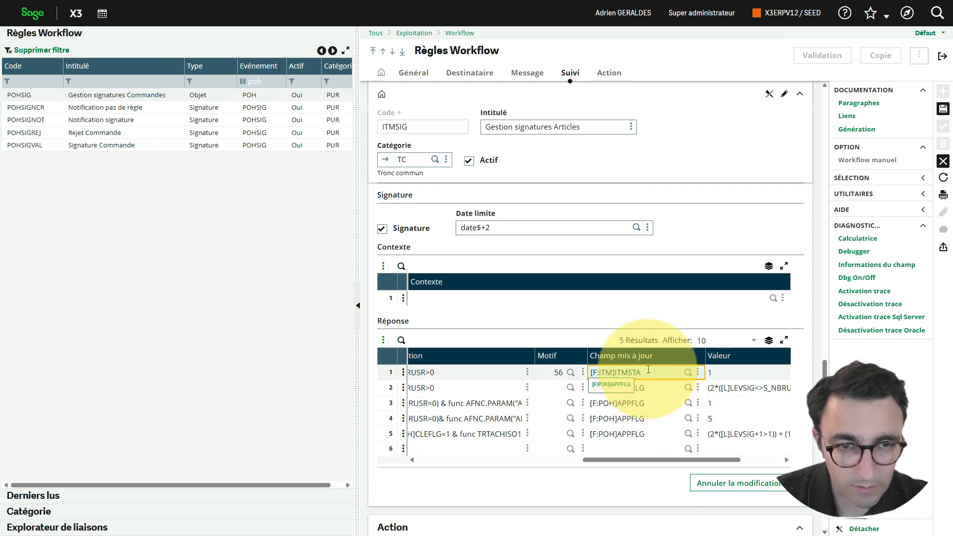
- Copy [F:ITM]ITMSTA from the first Réponse line into Champ mis à jour of lines 2 to 5
drag(654, 373, 571, 373)
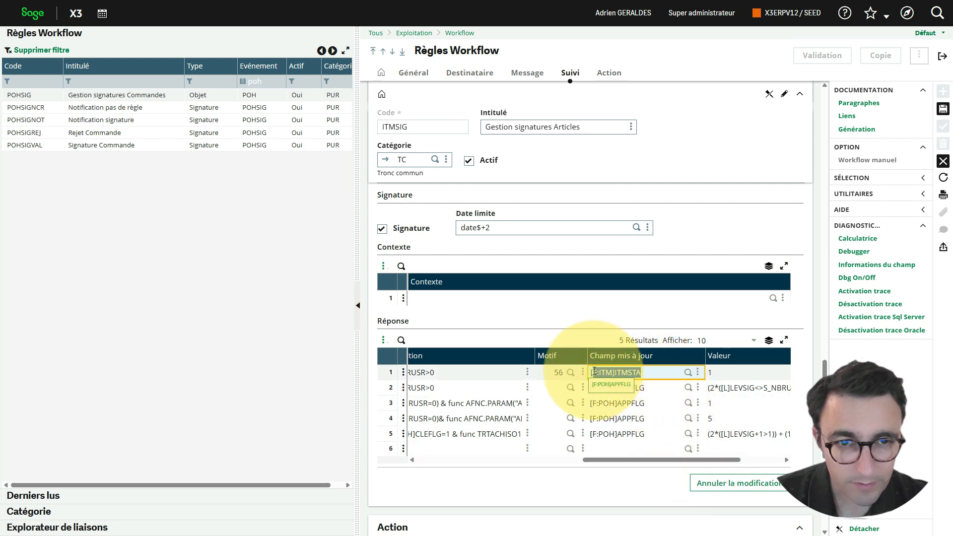
key(ctrl+c)
click(661, 388)
drag(660, 388, 571, 388)
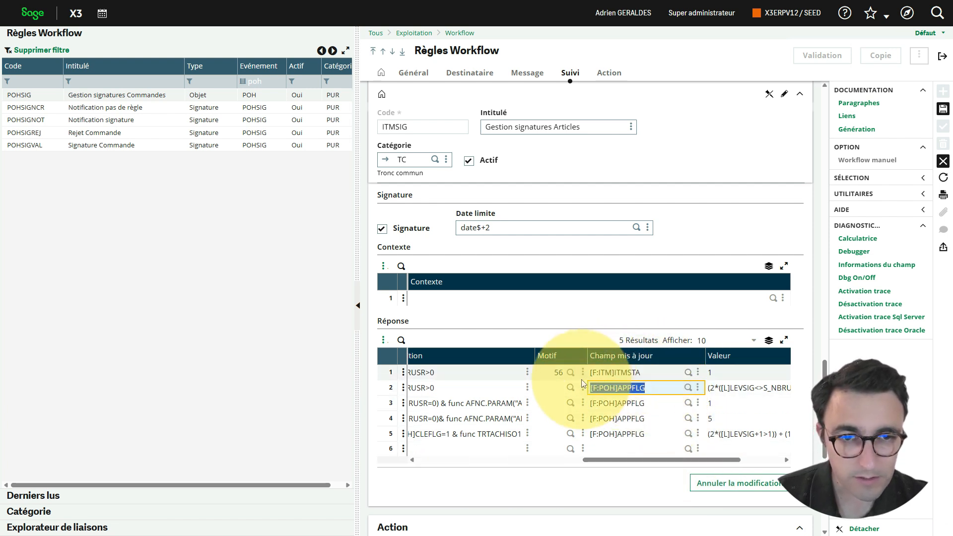
key(ctrl+v)
click(660, 402)
drag(661, 403, 566, 404)
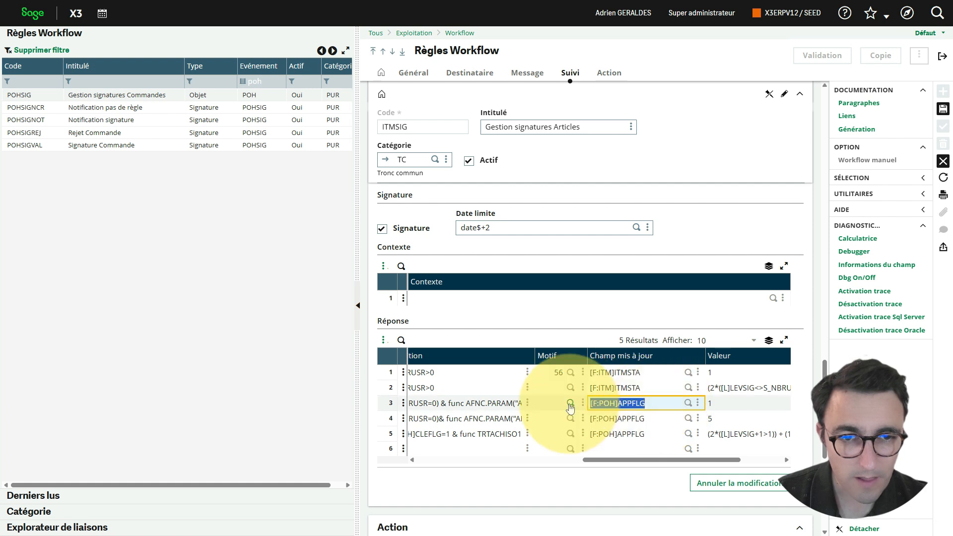
key(ctrl+v)
click(661, 419)
drag(661, 418, 571, 419)
key(ctrl+v)
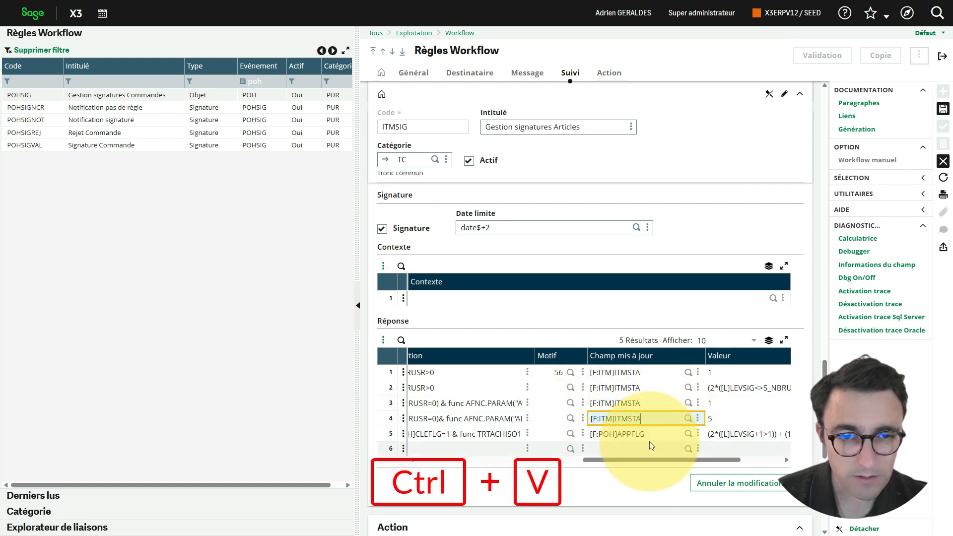
click(654, 433)
drag(653, 433, 571, 434)
key(ctrl+v)
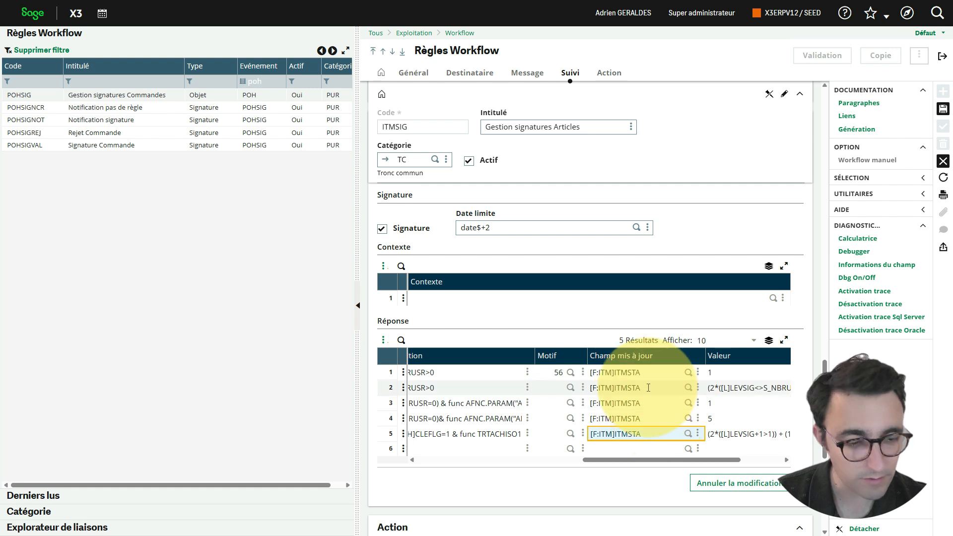
- Save the rule and widen the Condition column of the Réponse table to show its expressions
key(Return)
key(Return)
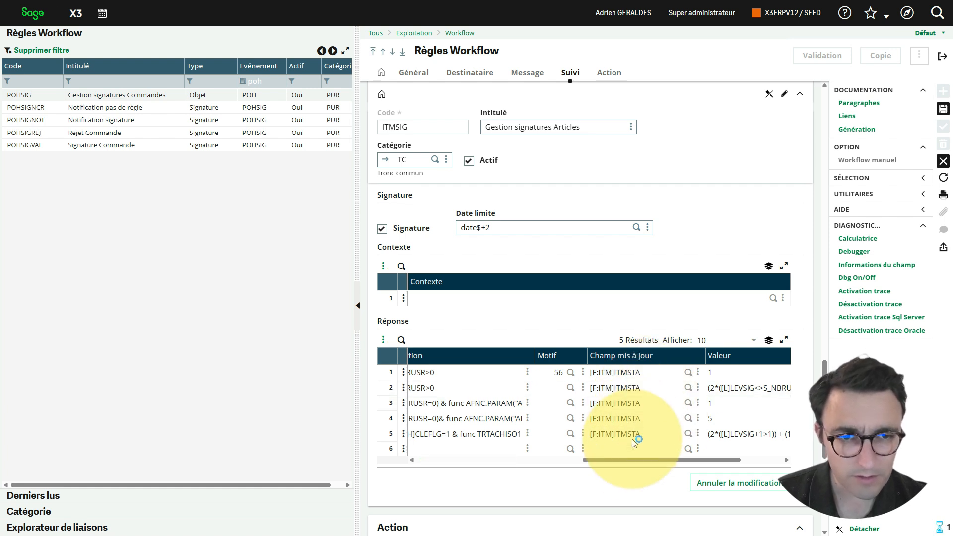
drag(630, 460, 524, 464)
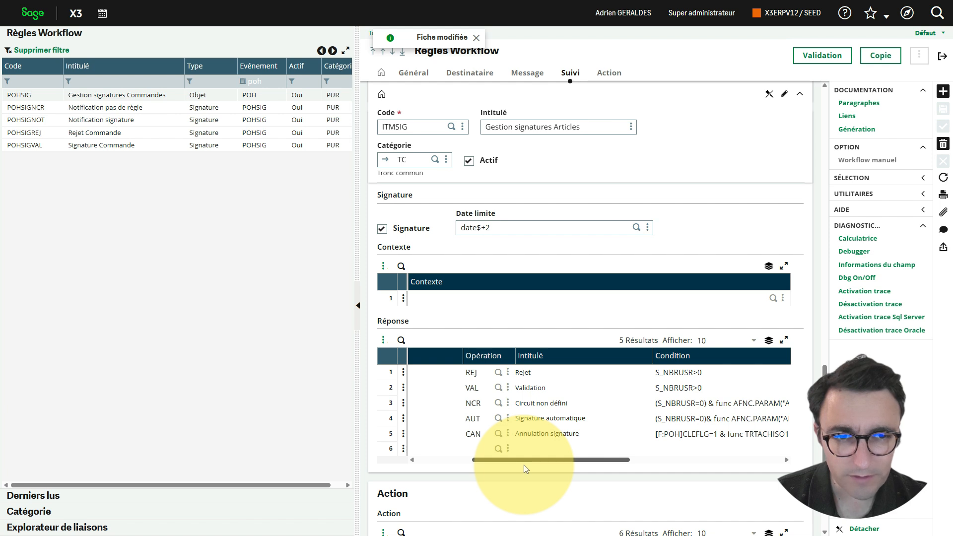
drag(523, 465, 544, 466)
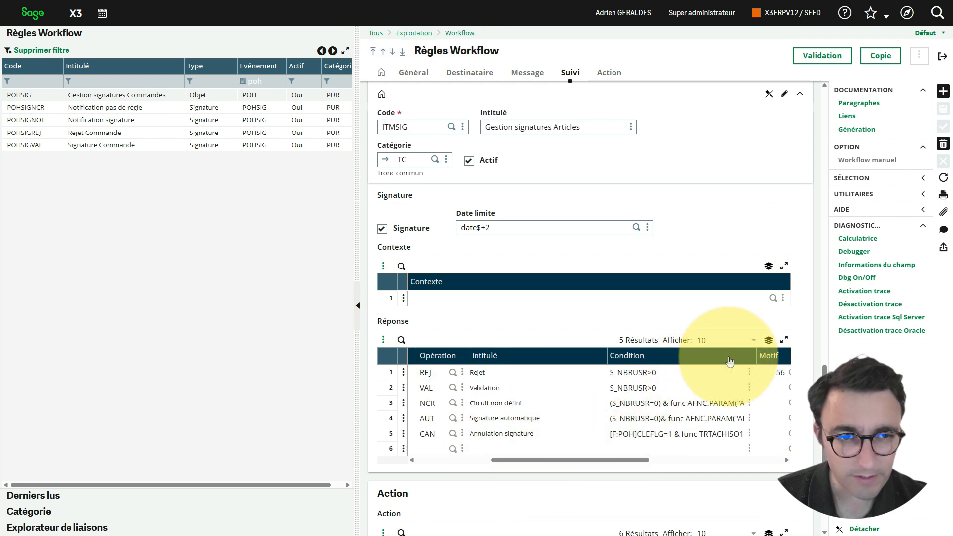
drag(789, 360, 792, 361)
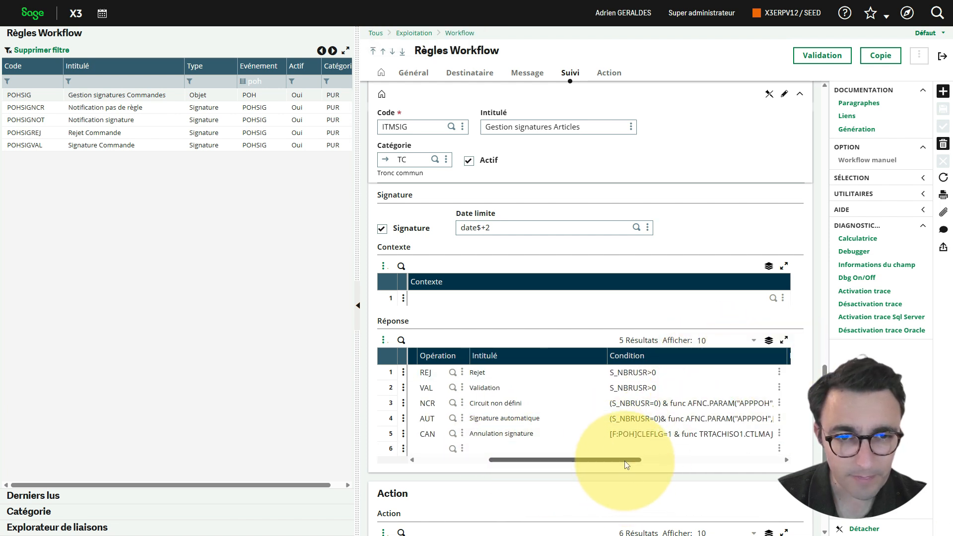
drag(625, 461, 656, 462)
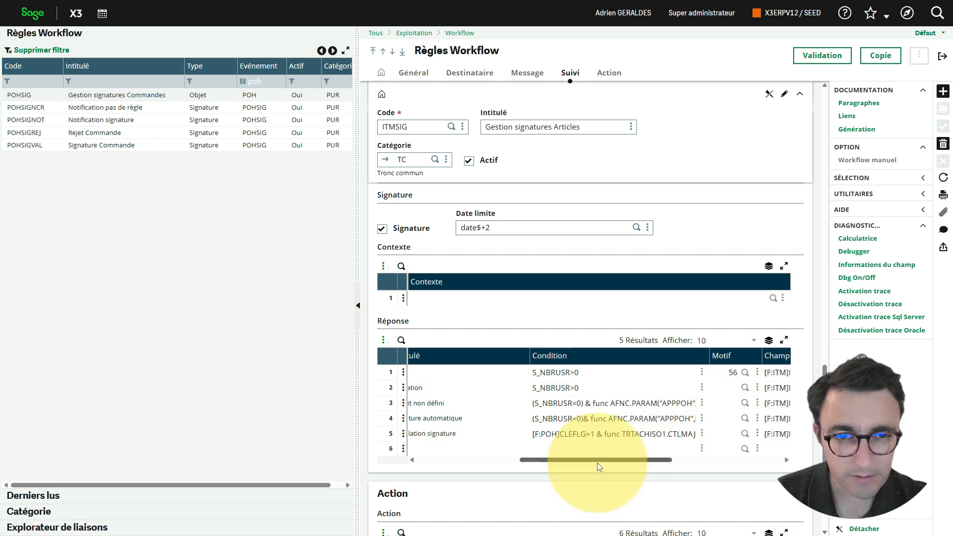
mouse_move(598, 462)
mouse_down()
mouse_move(566, 462)
mouse_move(617, 463)
mouse_up()
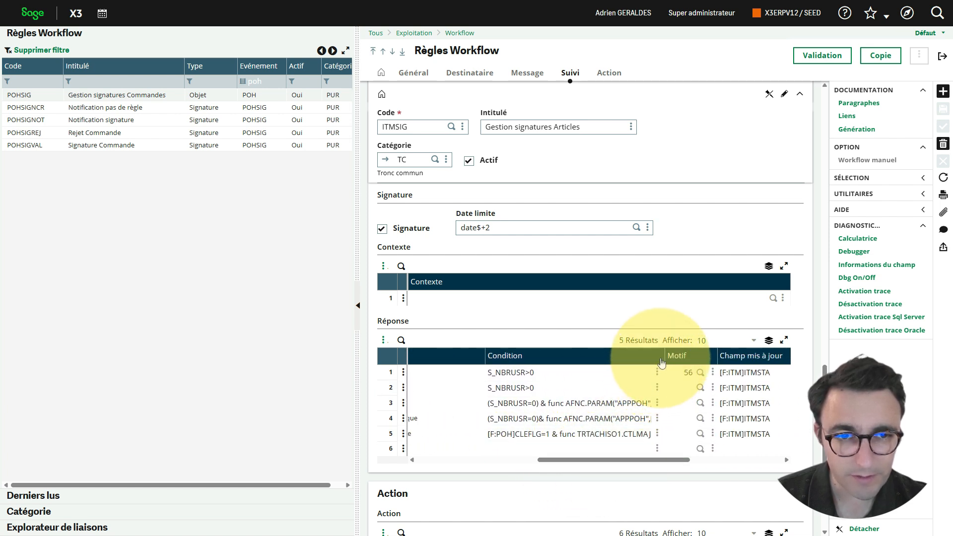
drag(663, 356, 756, 361)
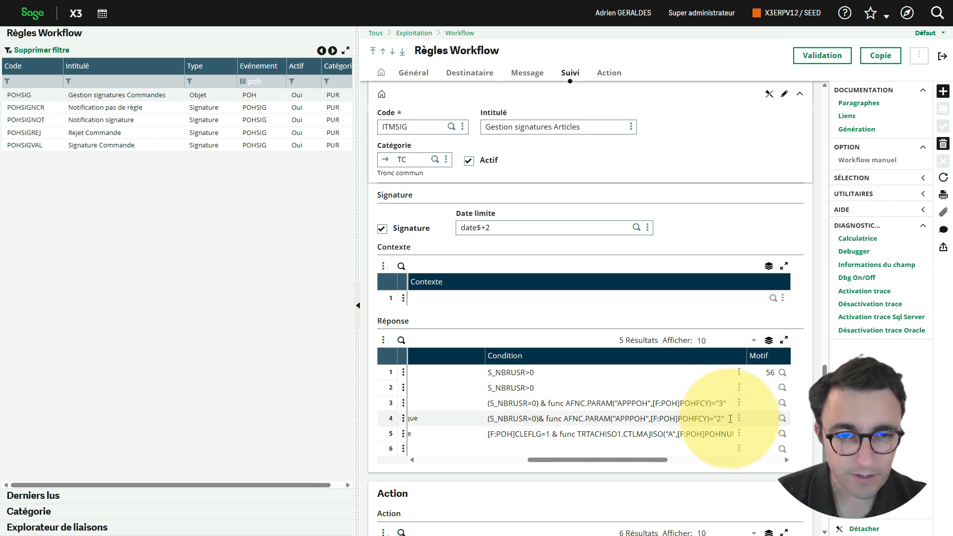
- Shorten the Condition of the AUT response line to (S_NBRUSR=0), removing the APPPOH parameter test
click(731, 418)
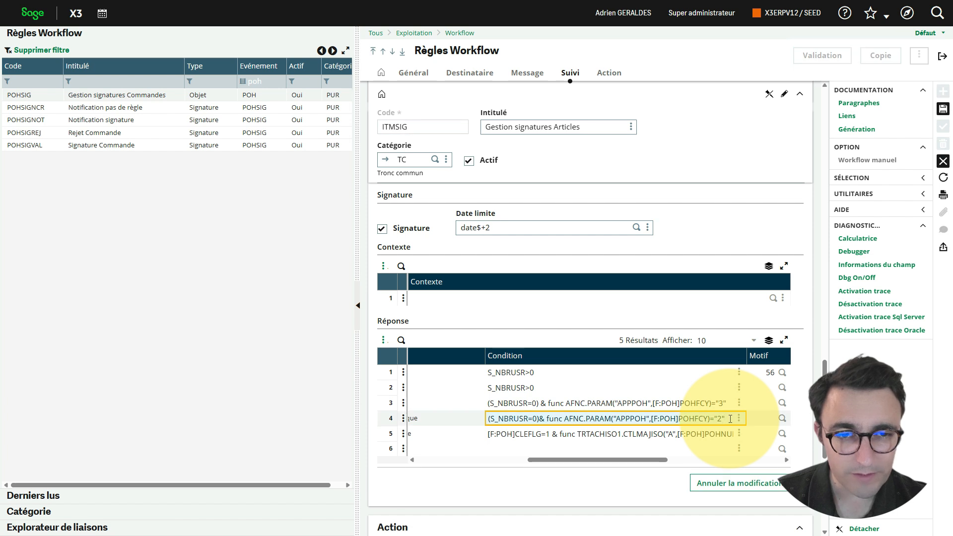
drag(731, 419, 539, 419)
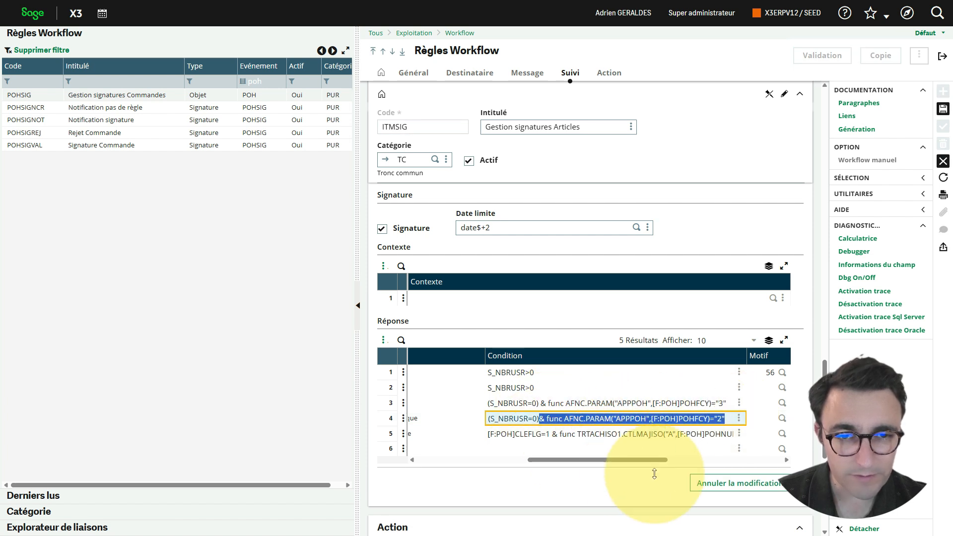
key(BackSpace)
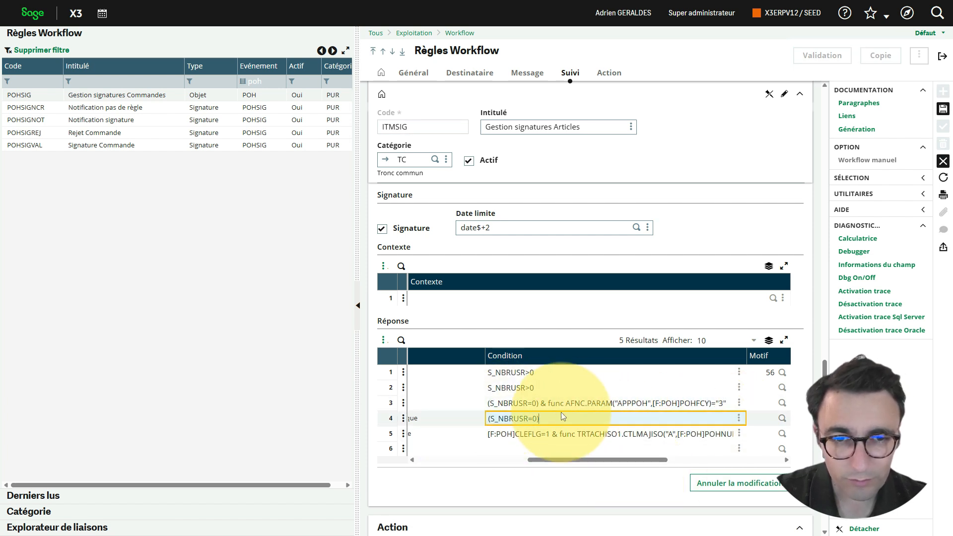
key(Return)
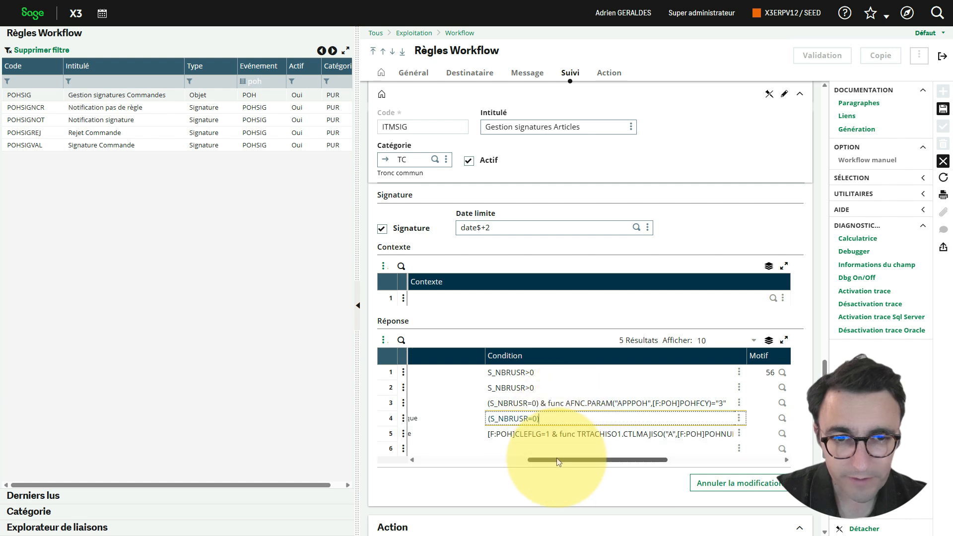
- Delete the NCR (Circuit signature non défini) line from the Réponse table and save the rule
drag(548, 466, 427, 463)
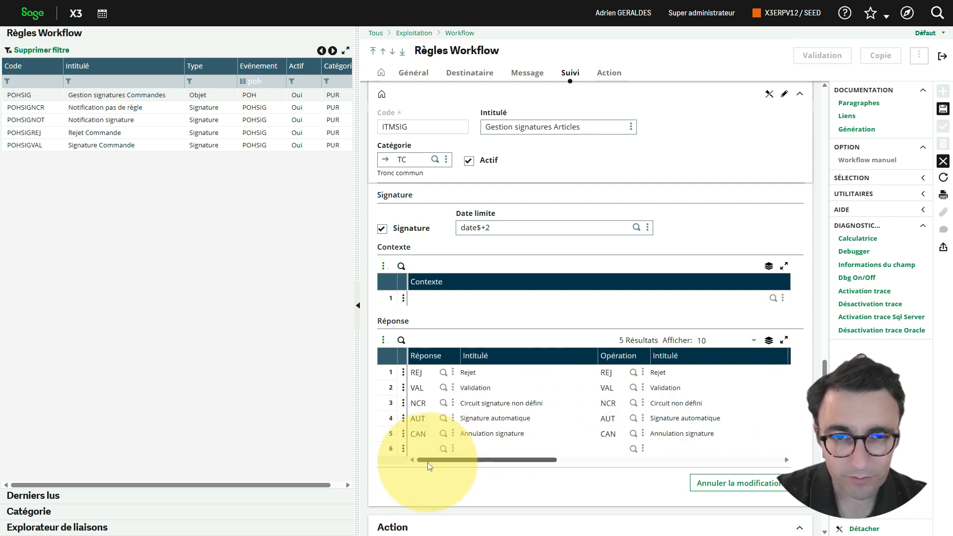
click(403, 407)
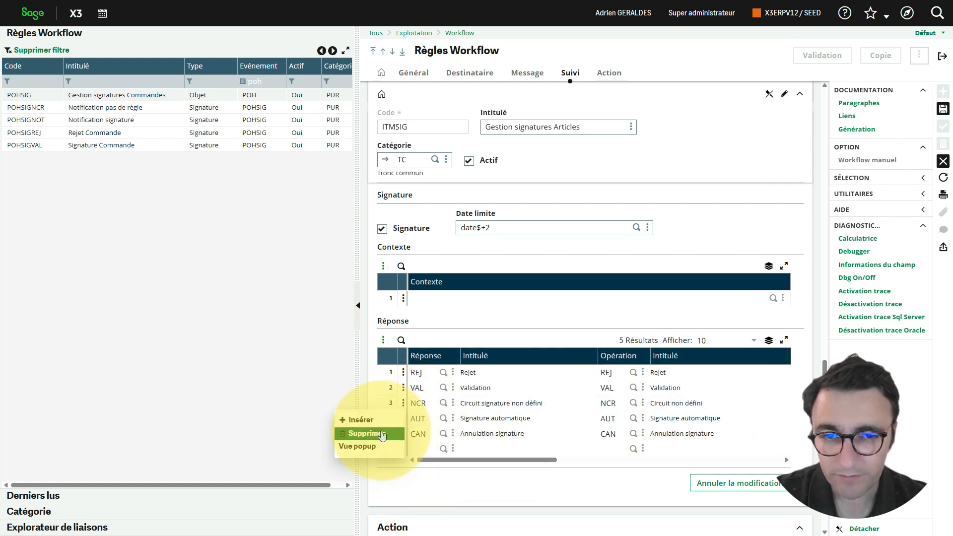
click(362, 431)
click(943, 108)
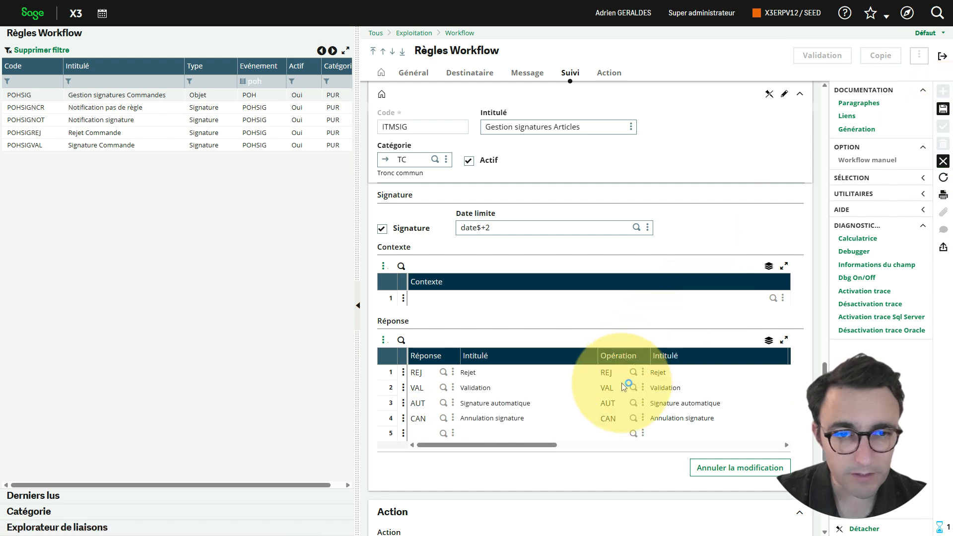
- Delete the CAN (Annulation signature) line from the Réponse table and save the rule
drag(532, 446, 675, 456)
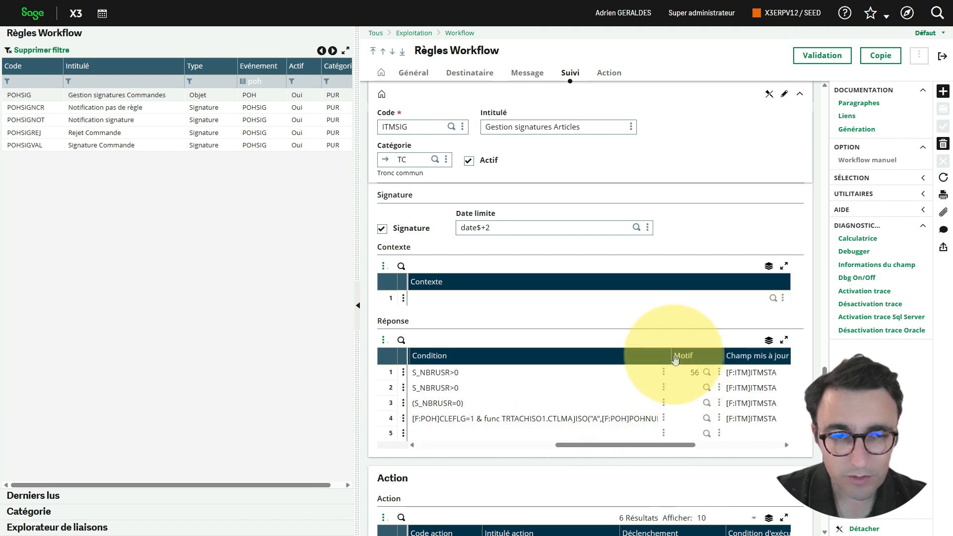
drag(676, 358, 654, 357)
drag(677, 447, 554, 448)
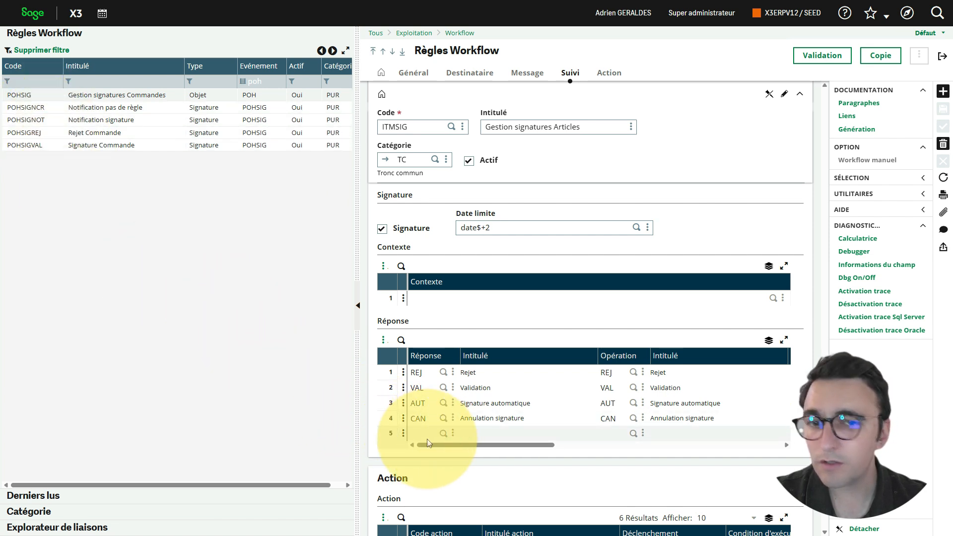
click(403, 419)
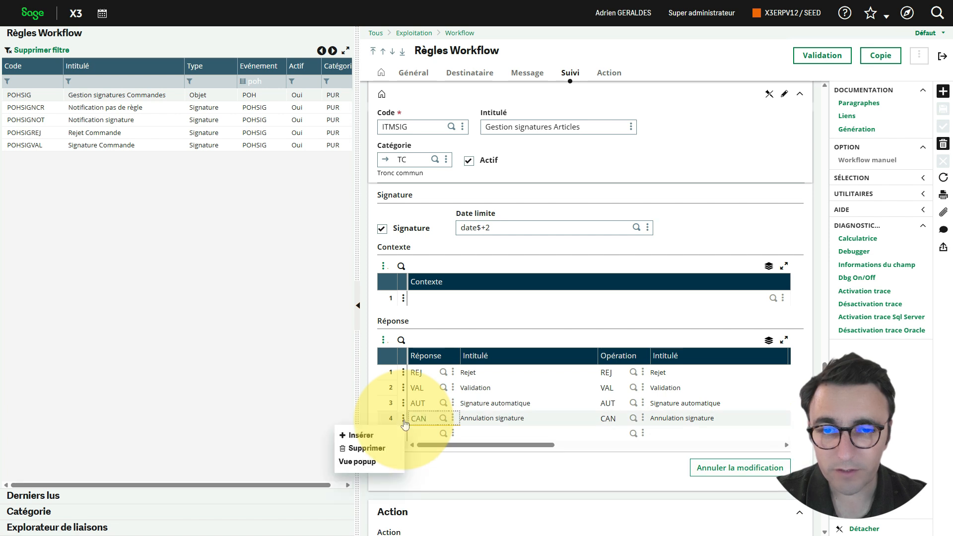
click(380, 449)
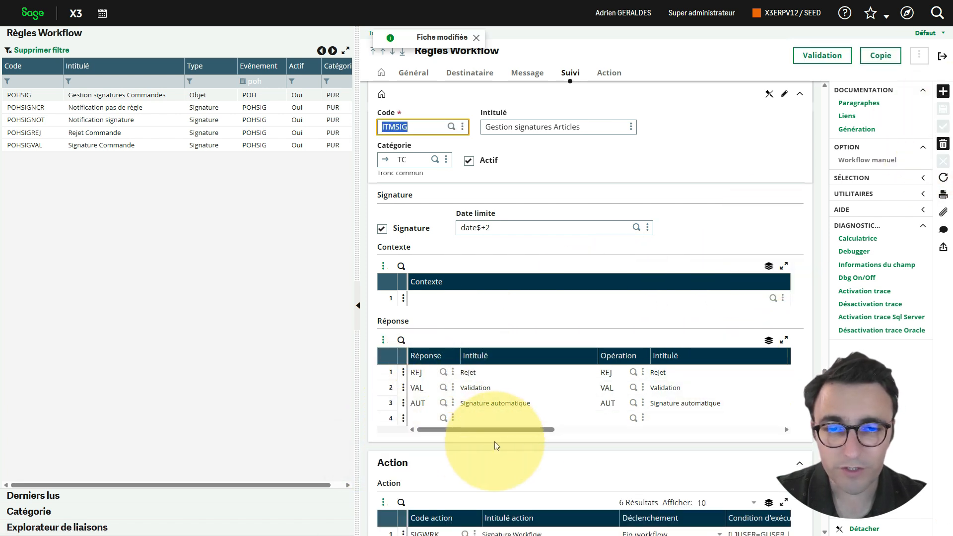
- Widen the Valeur column of the Réponse table, examine the VAL line's formula and save the rule
drag(496, 433, 776, 439)
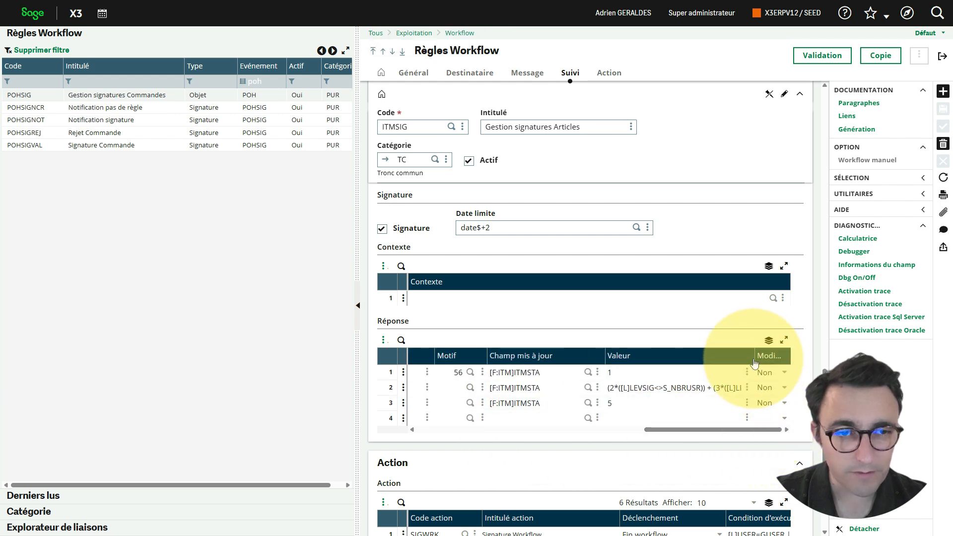
drag(753, 357, 789, 356)
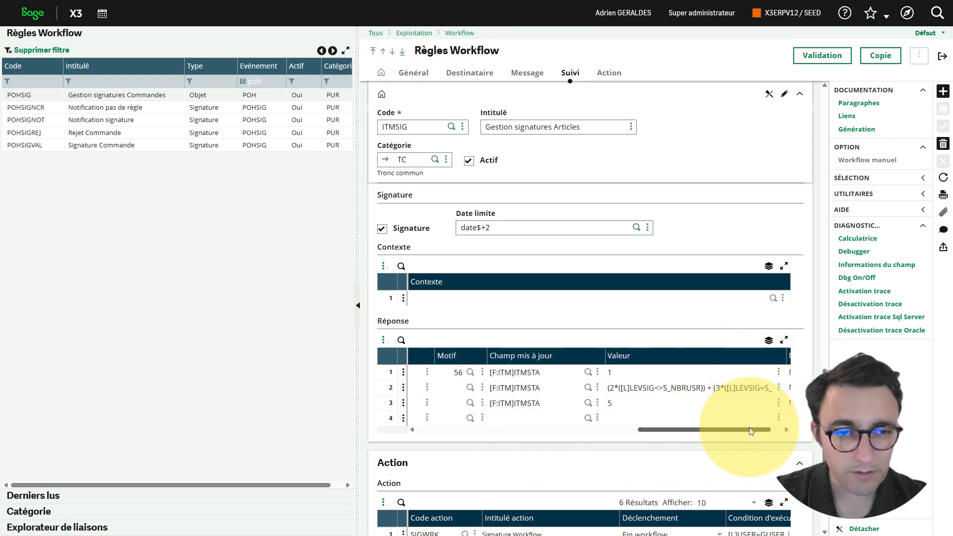
drag(750, 433, 762, 432)
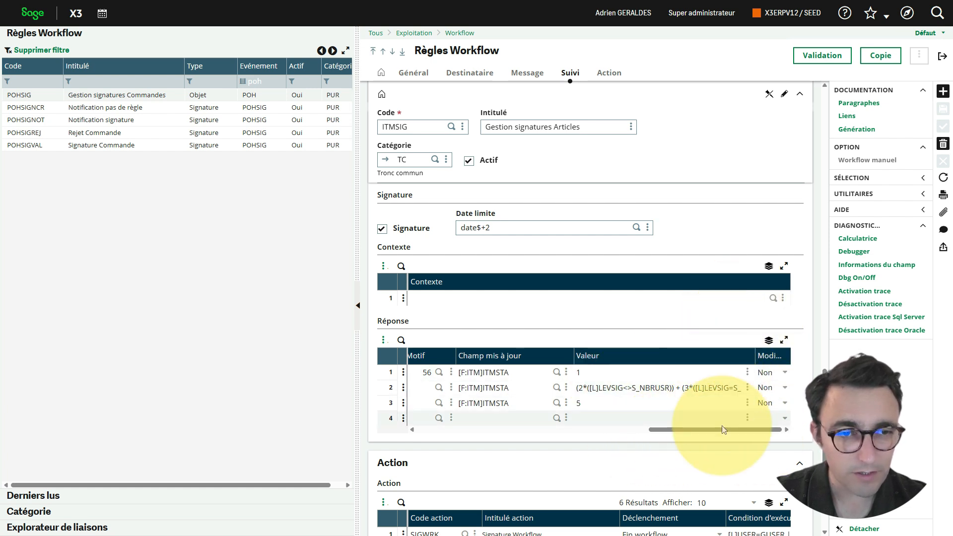
double_click(669, 389)
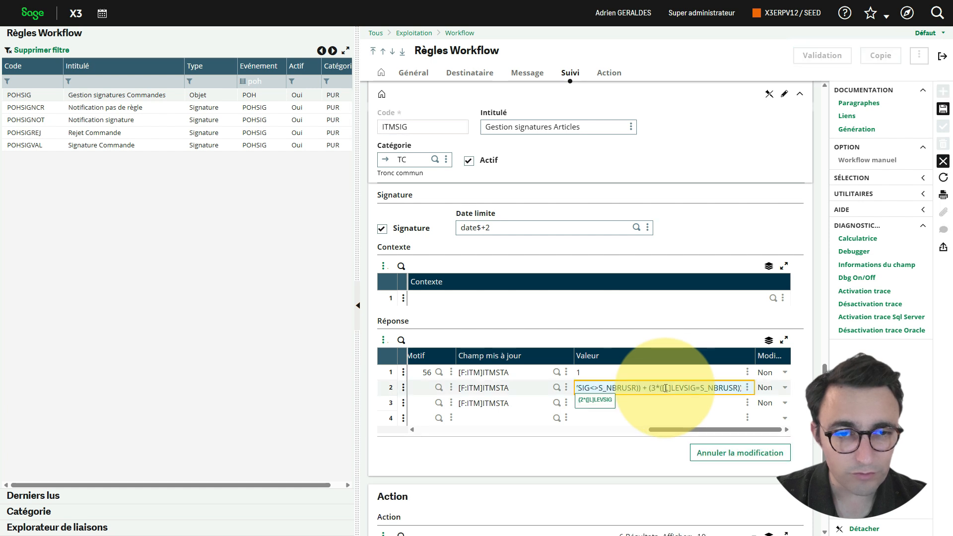
key(End)
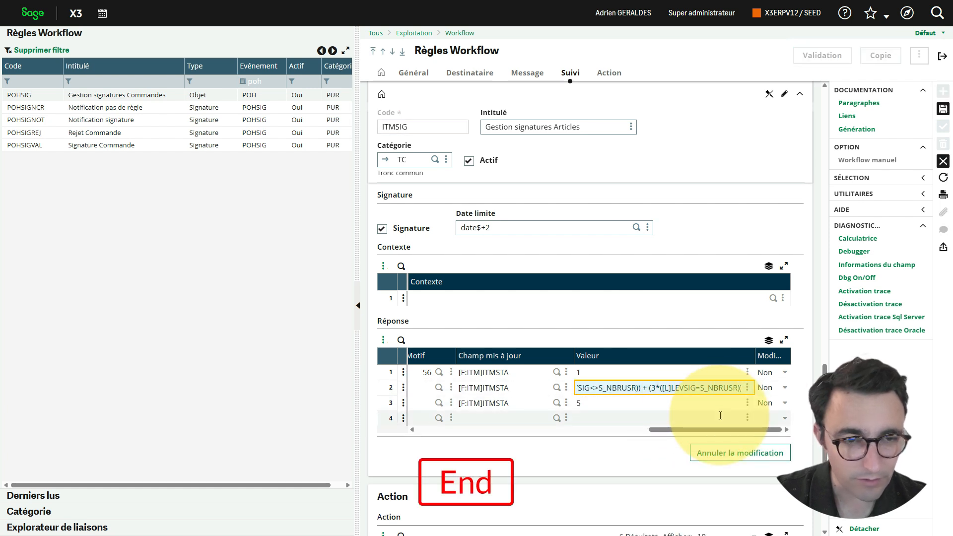
click(702, 432)
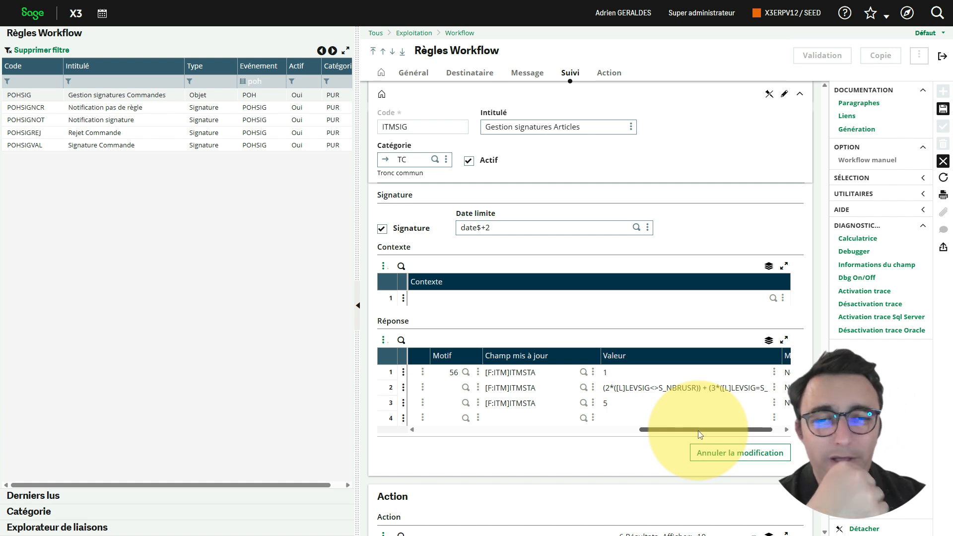
drag(700, 435, 752, 445)
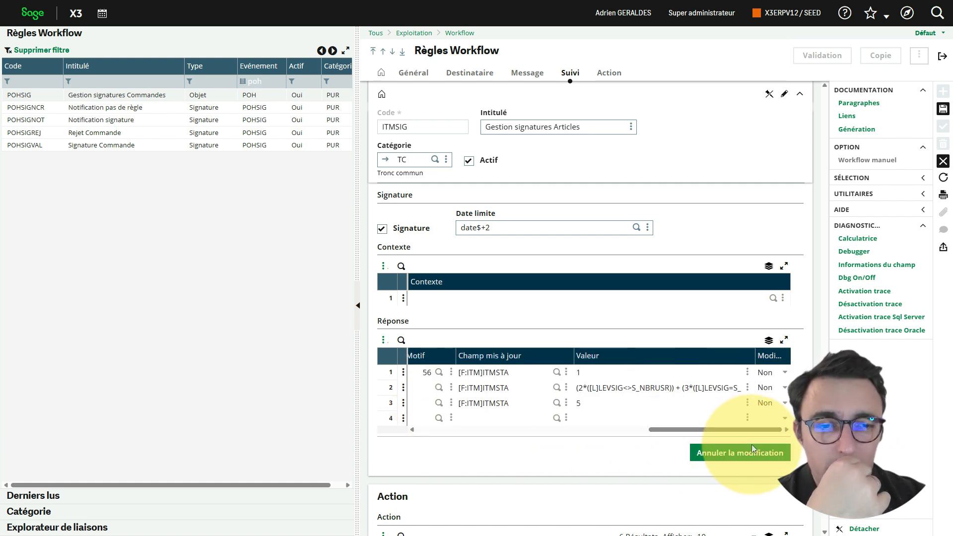
click(940, 113)
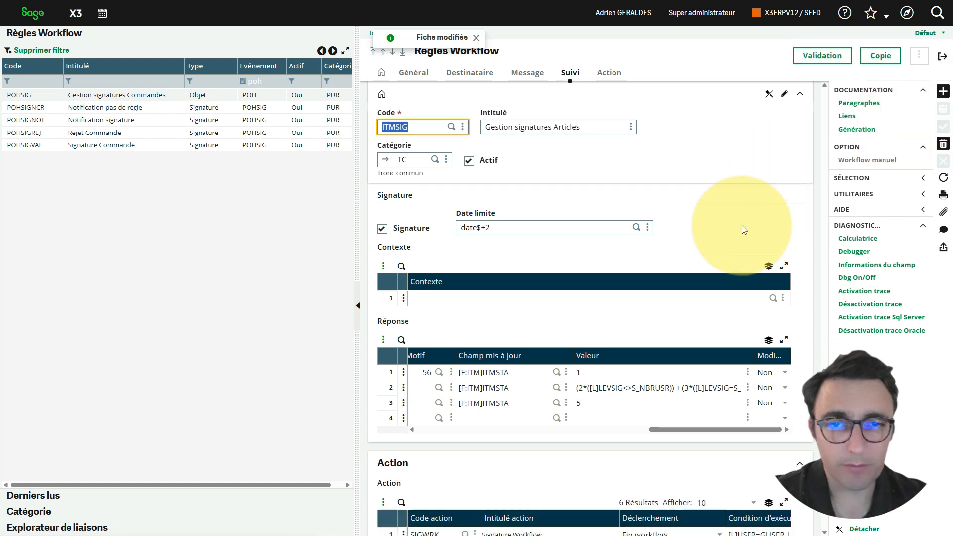
- Show the Action section and narrow the rules list to give the Condition d'exécution column more room
scroll(741, 225, down, 3)
scroll(743, 230, down, 3)
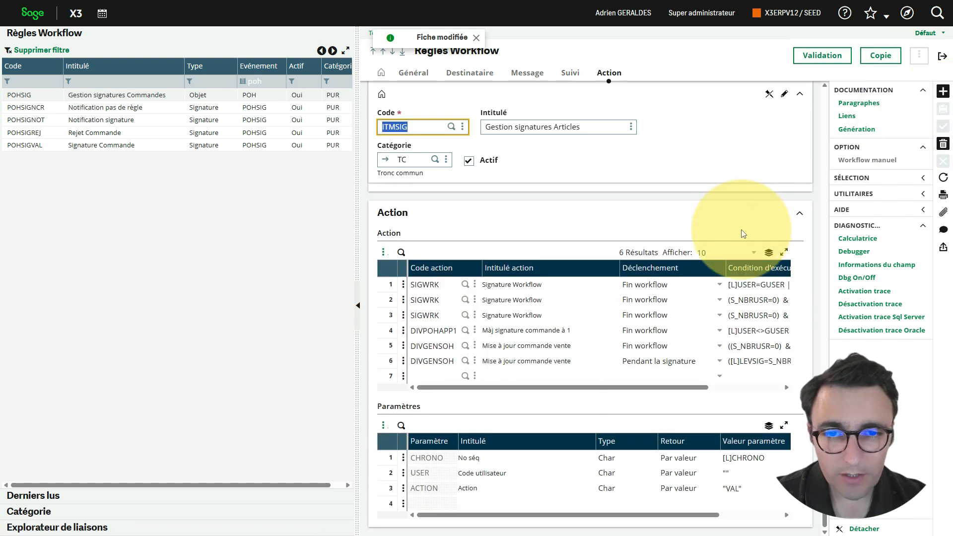
drag(627, 388, 656, 388)
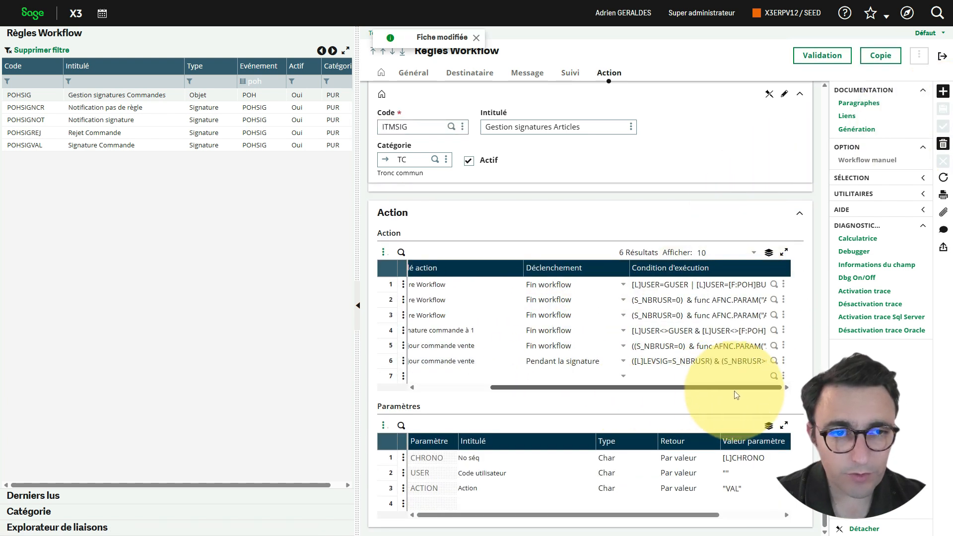
drag(732, 388, 704, 385)
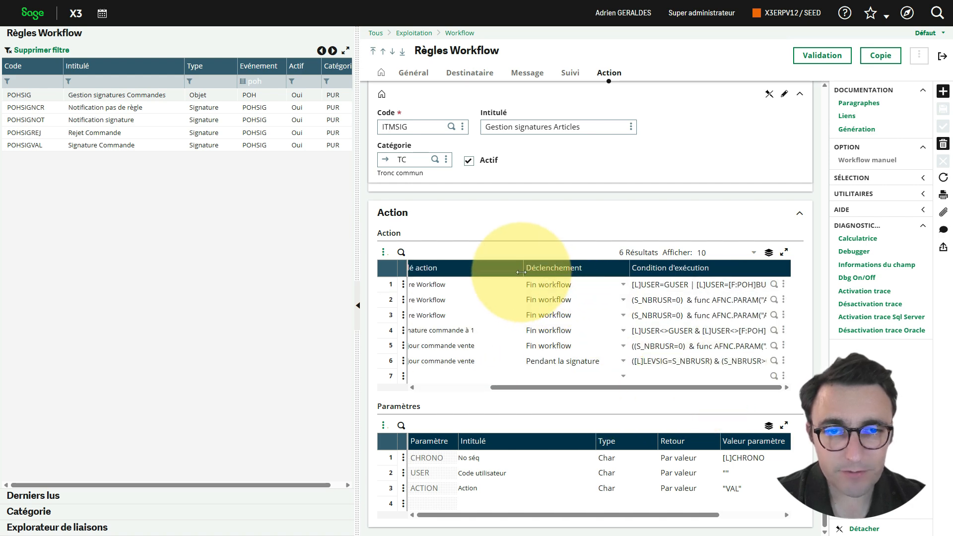
drag(522, 272, 458, 277)
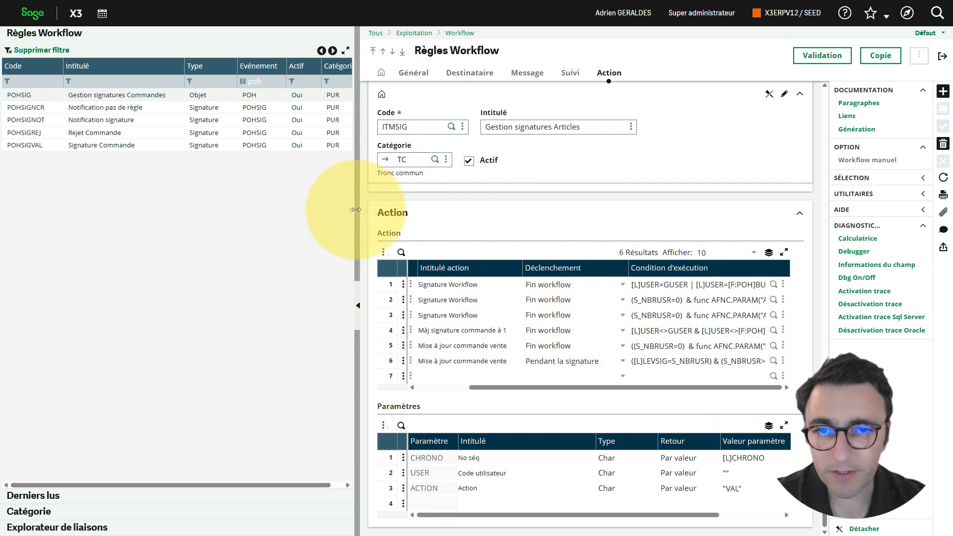
drag(355, 210, 168, 211)
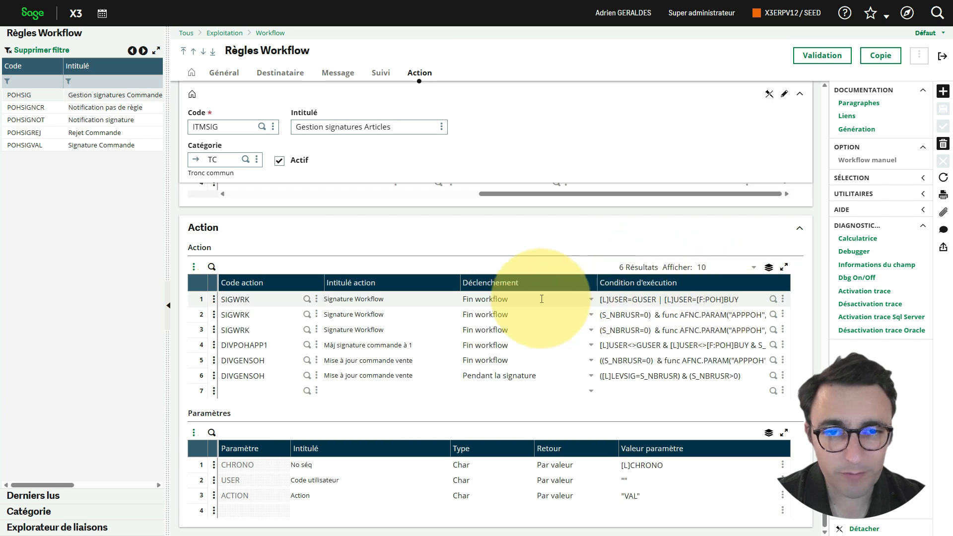
- Shorten the Condition d'exécution of the first SIGWRK action line to [L]USER=GUSER, removing the POH buyer test
click(741, 302)
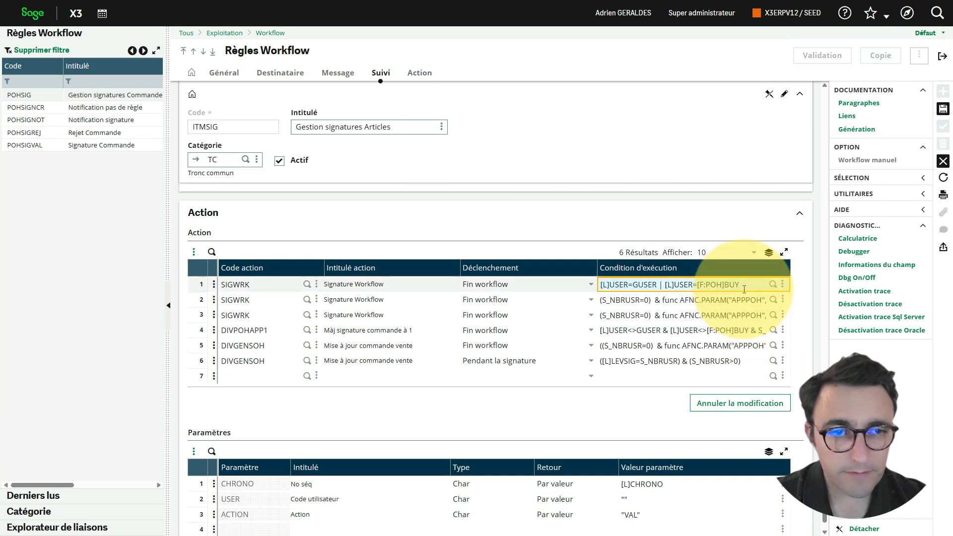
drag(740, 285, 663, 282)
key(BackSpace)
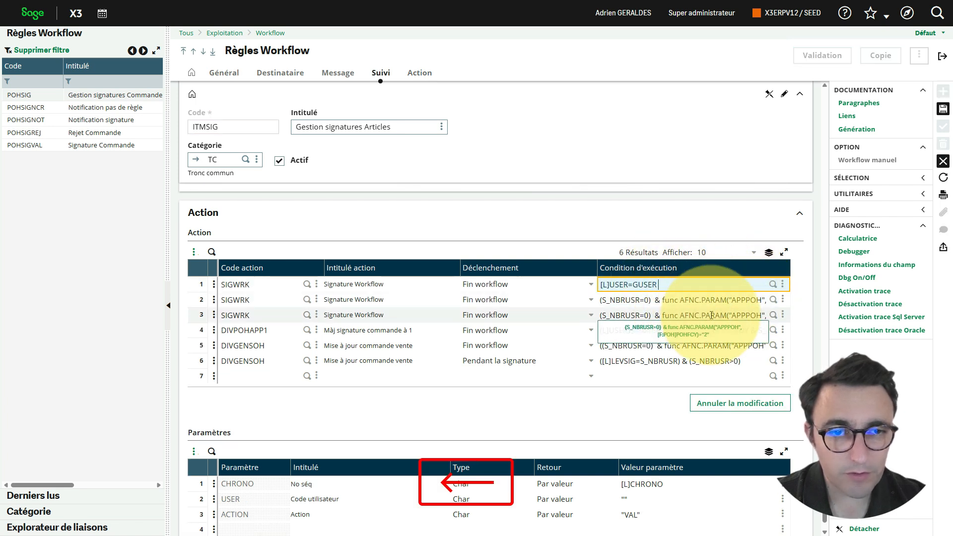
- Delete the second SIGWRK line, whose ACTION parameter is "NCR", from the Action table
click(215, 301)
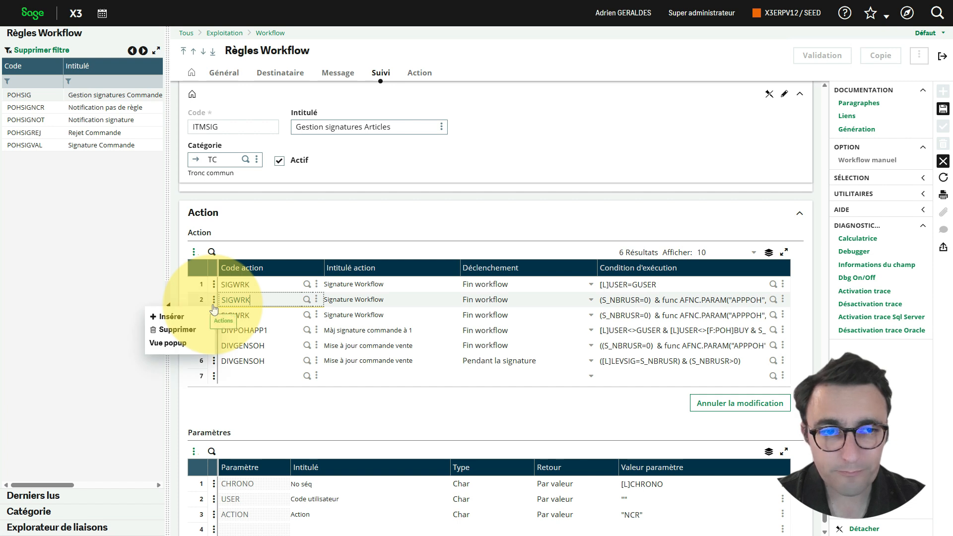
click(177, 330)
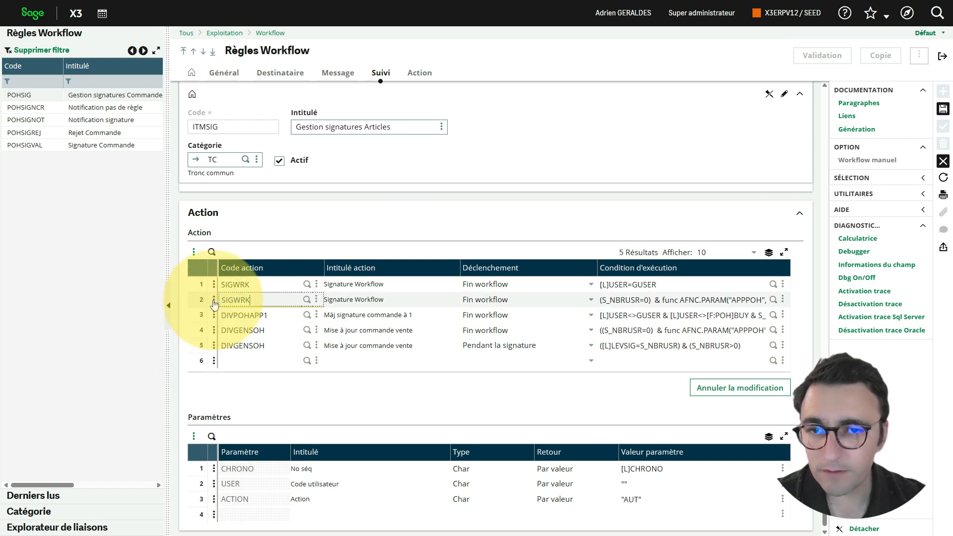
- Delete the second SIGWRK line, the DIVPOHAPP1 line and both DIVGENSOH lines from the Action table
click(214, 301)
click(178, 329)
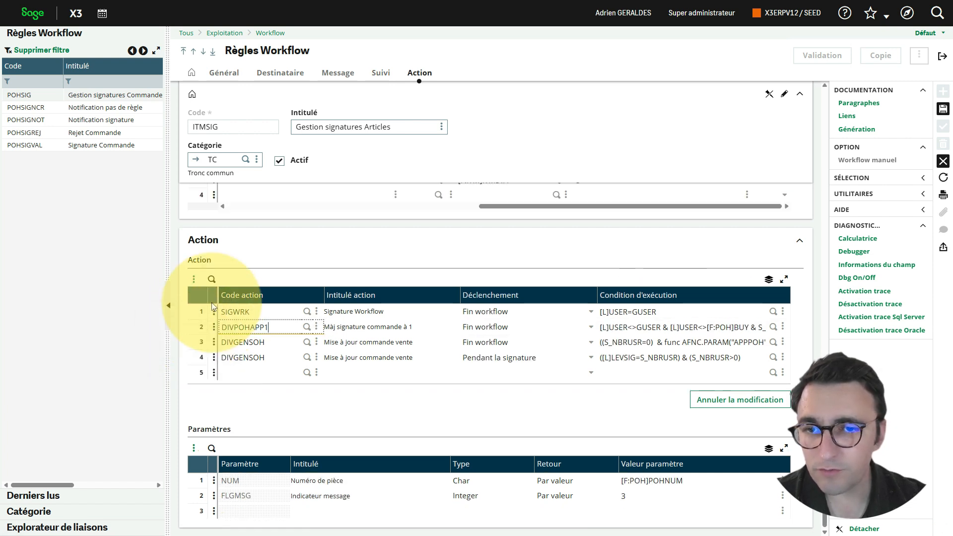
click(214, 328)
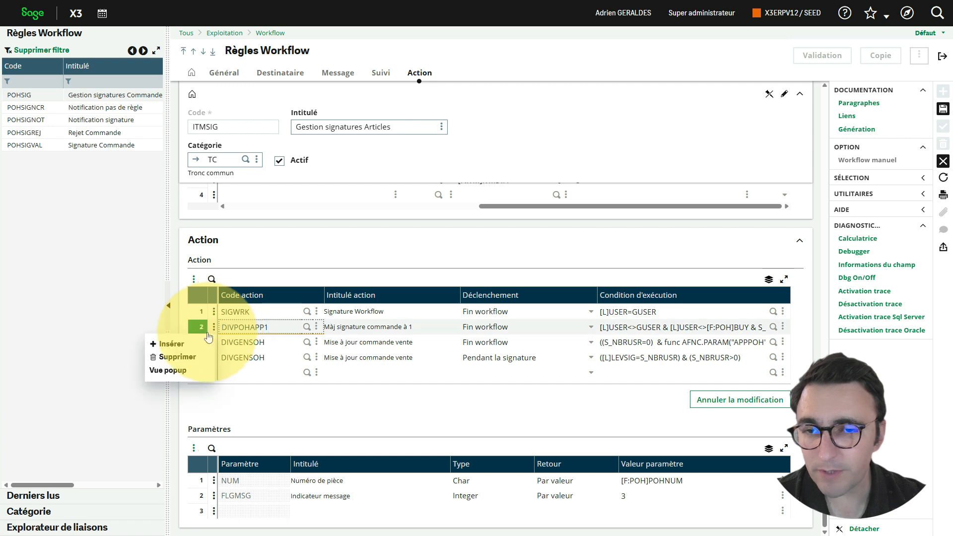
click(214, 329)
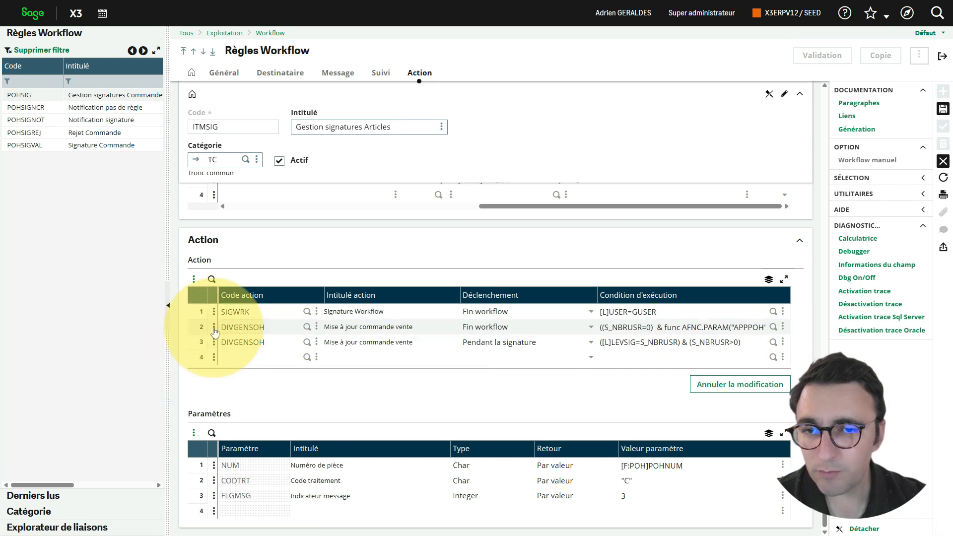
click(214, 329)
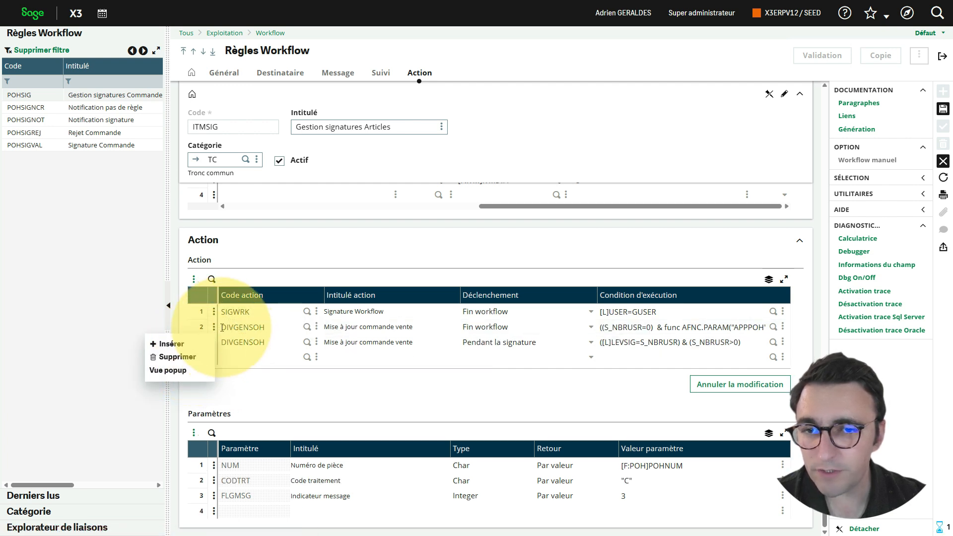
click(171, 355)
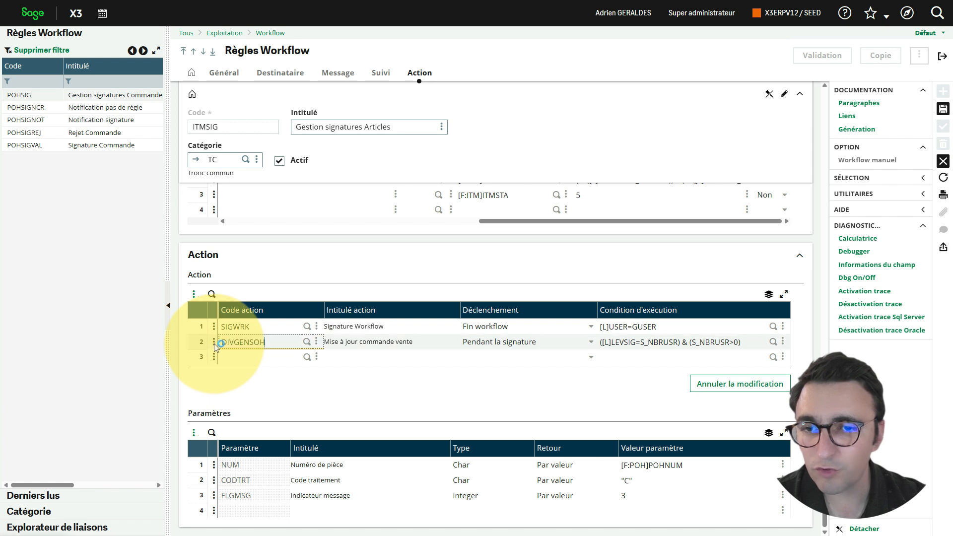
click(214, 345)
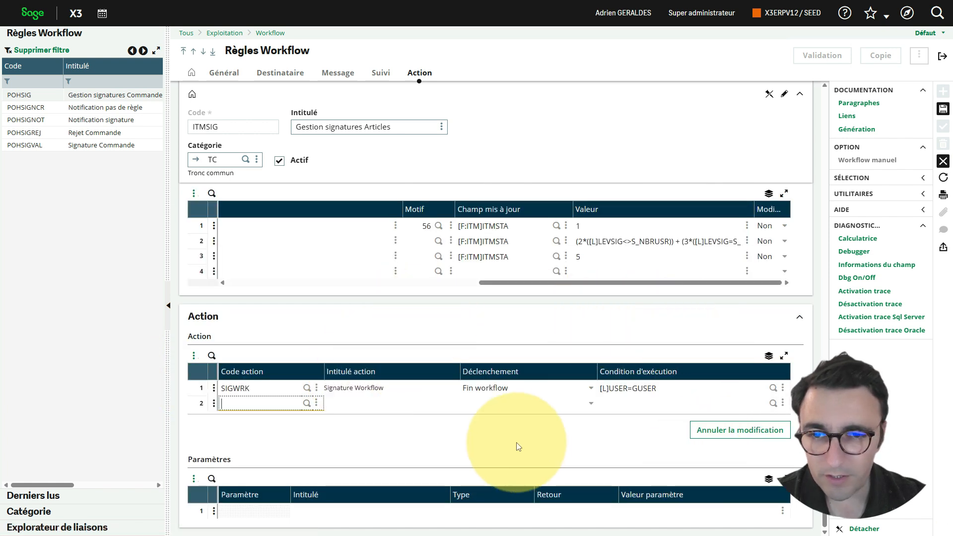
- Show the parameters of the SIGWRK action line and save the ITMSIG rule
click(234, 388)
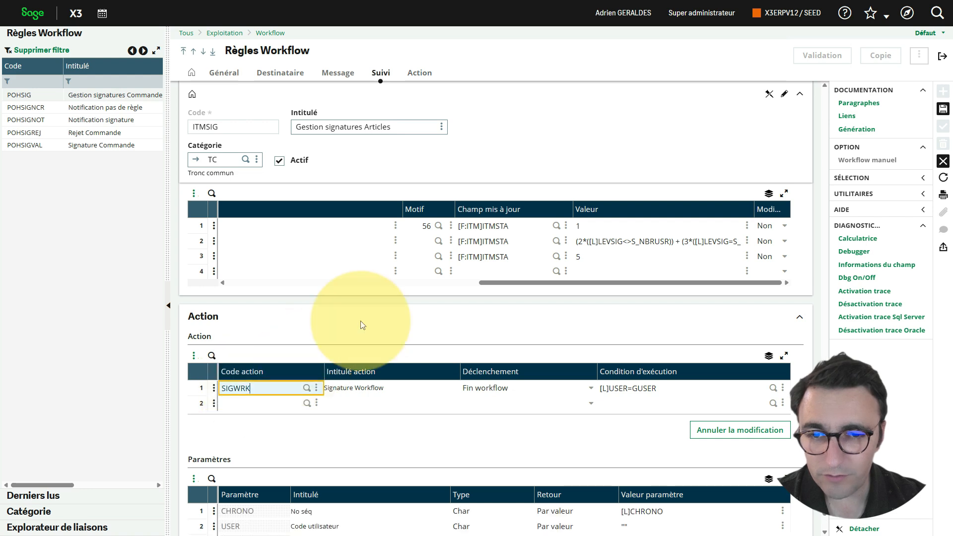
scroll(361, 321, down, 2)
click(943, 110)
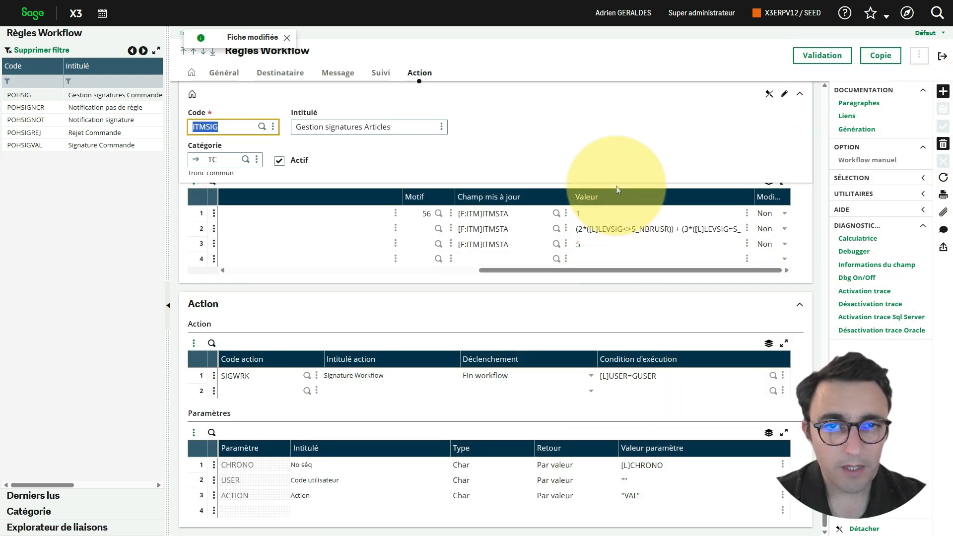
- Examine the ITM data model, its main table ITMMASTER and the status values in local menu 246 used by the ITMSTA column
scroll(616, 186, up, 15)
scroll(615, 186, up, 2)
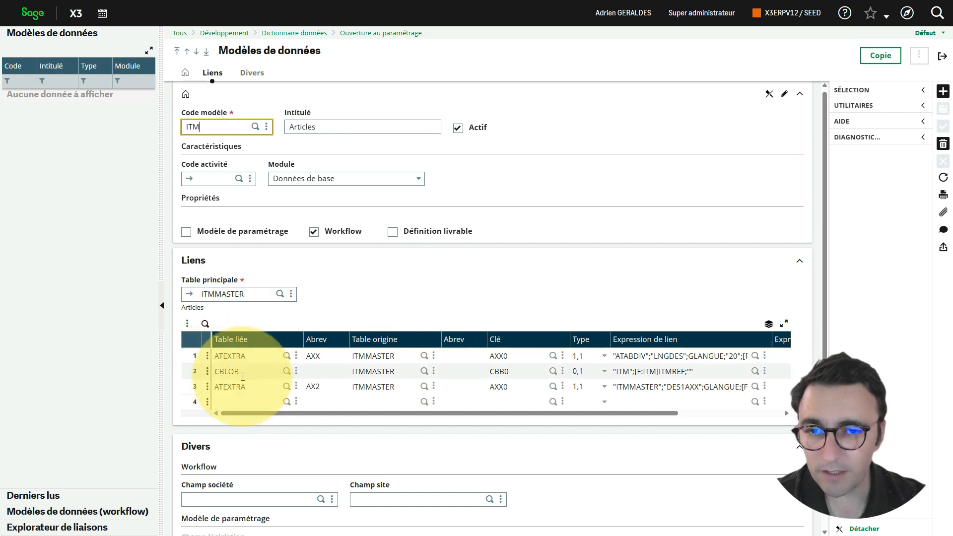
drag(383, 418, 219, 423)
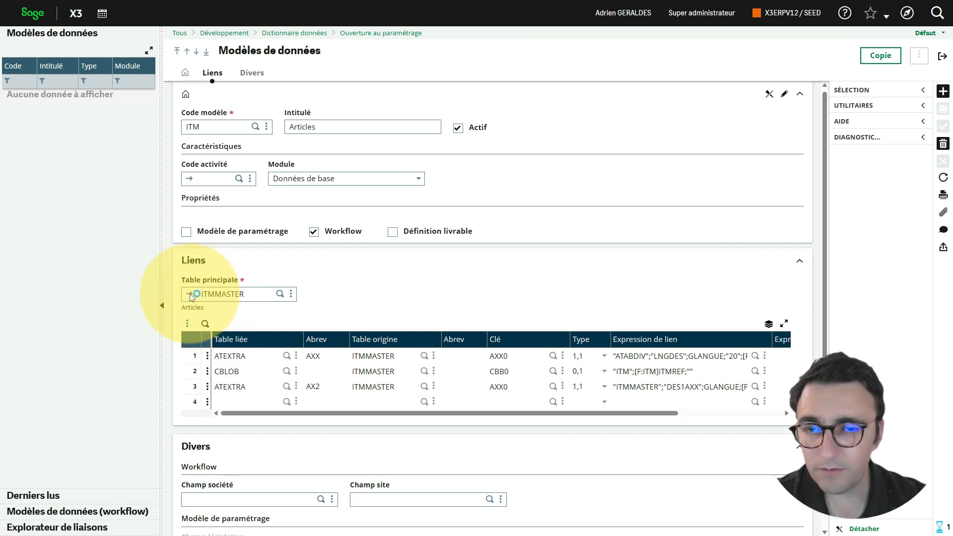
click(268, 73)
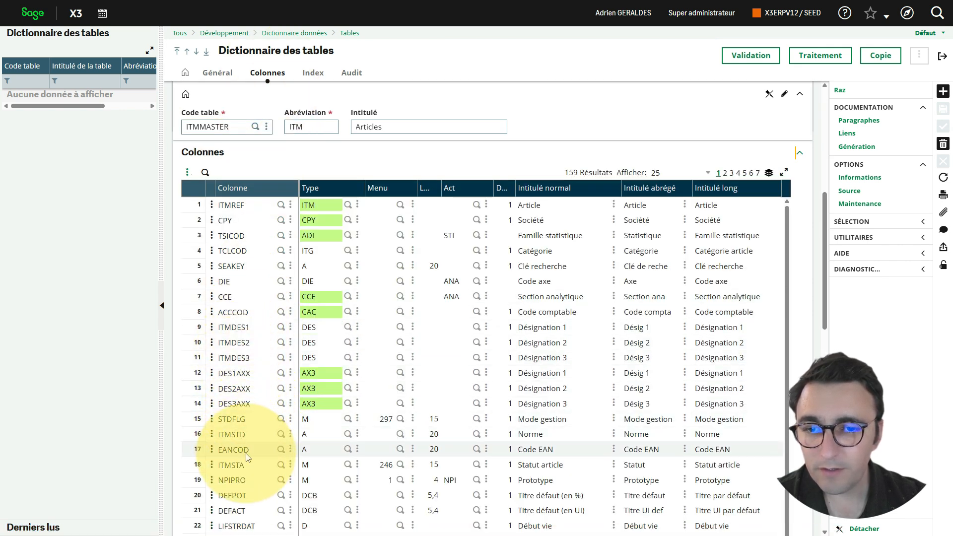
click(413, 468)
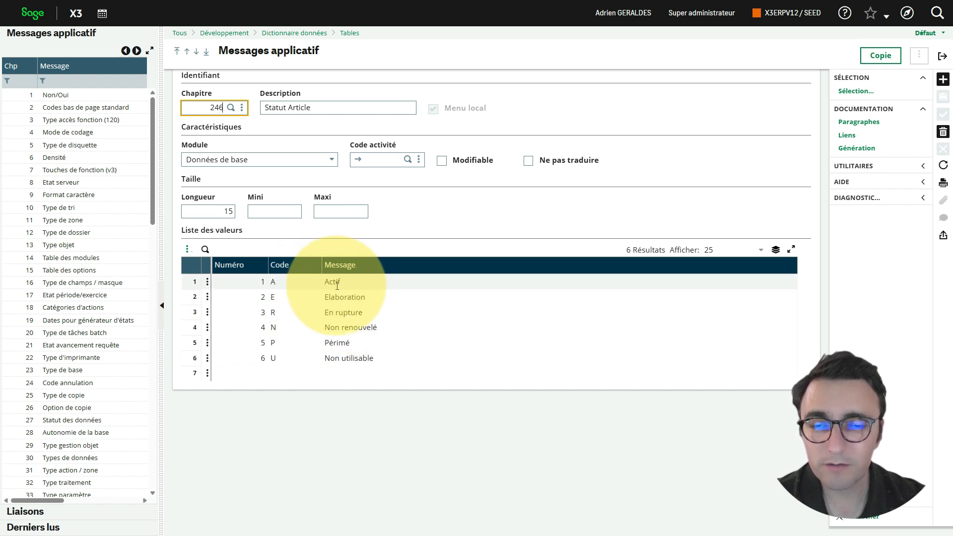
click(943, 56)
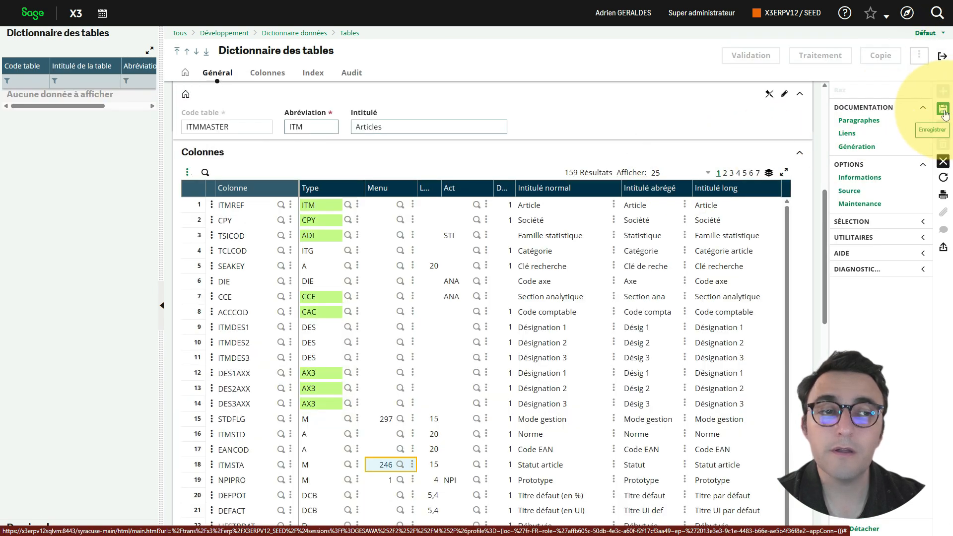
click(944, 56)
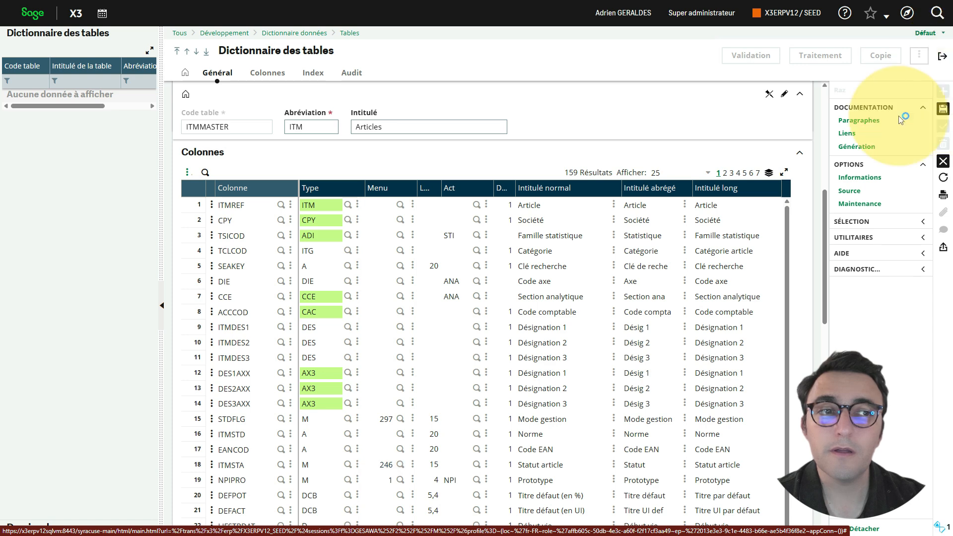
click(942, 56)
- Change the second line of the rule's Conditions table to [F:ITM]ITMSTA=2 and save the rule
scroll(487, 264, down, 6)
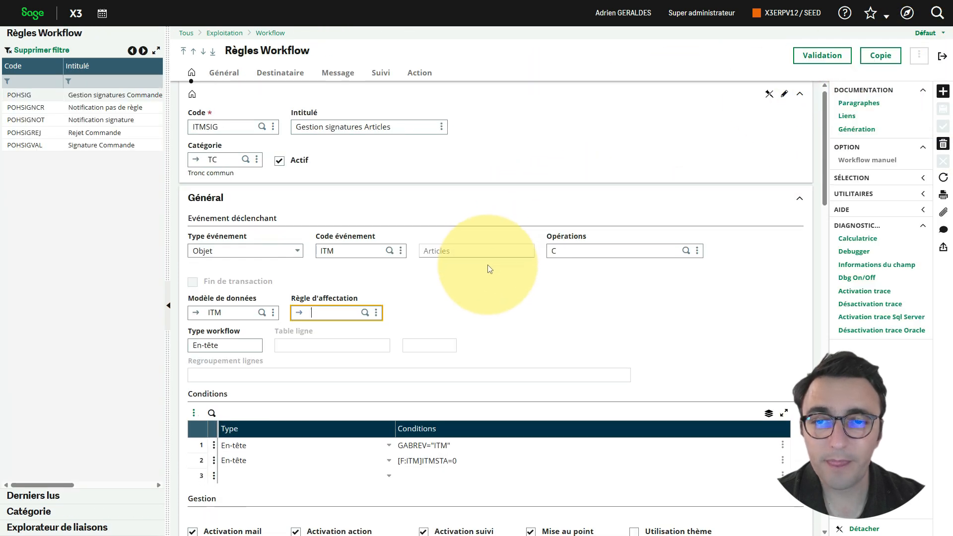
scroll(487, 265, up, 5)
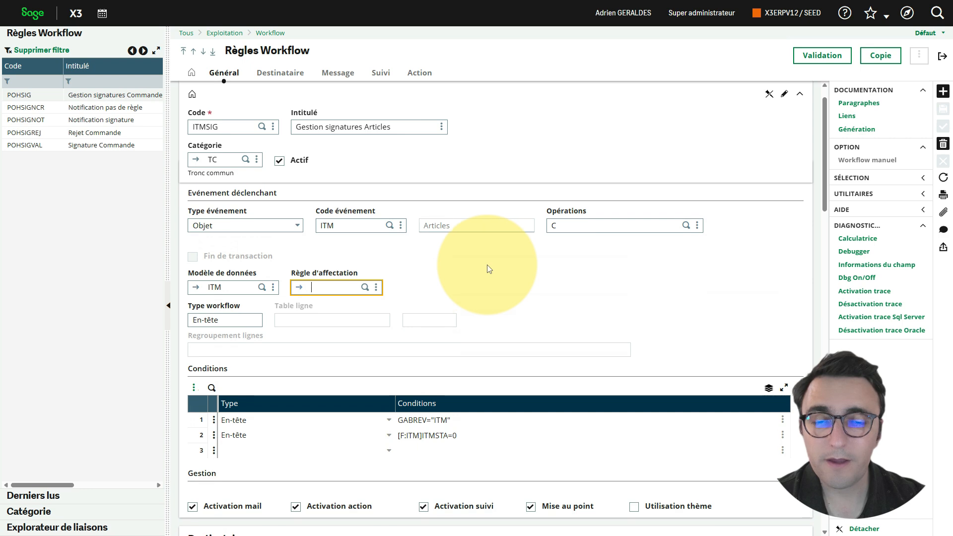
scroll(487, 264, down, 5)
scroll(486, 264, down, 5)
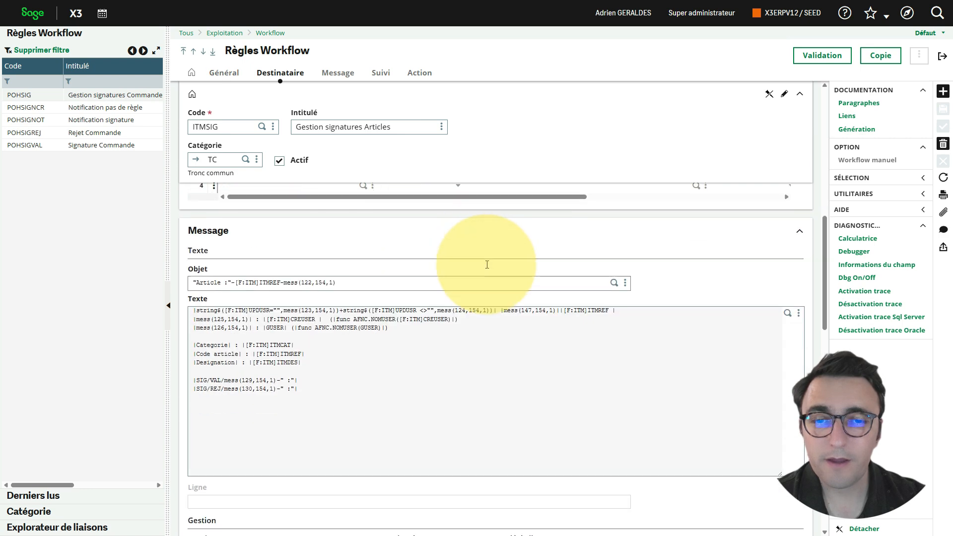
scroll(486, 264, up, 9)
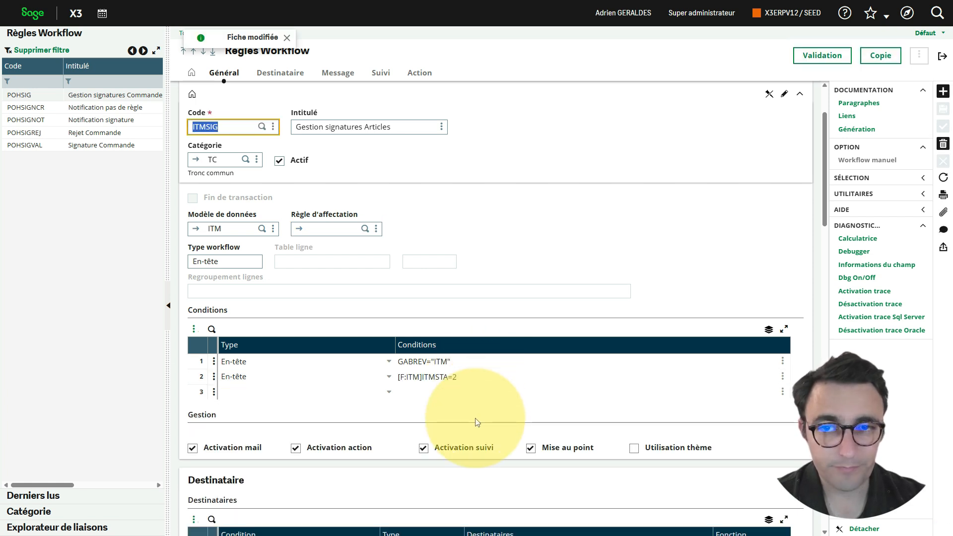
- Set the Valeur of the REJ line in the Réponse table to 2
scroll(482, 378, down, 8)
scroll(475, 419, down, 8)
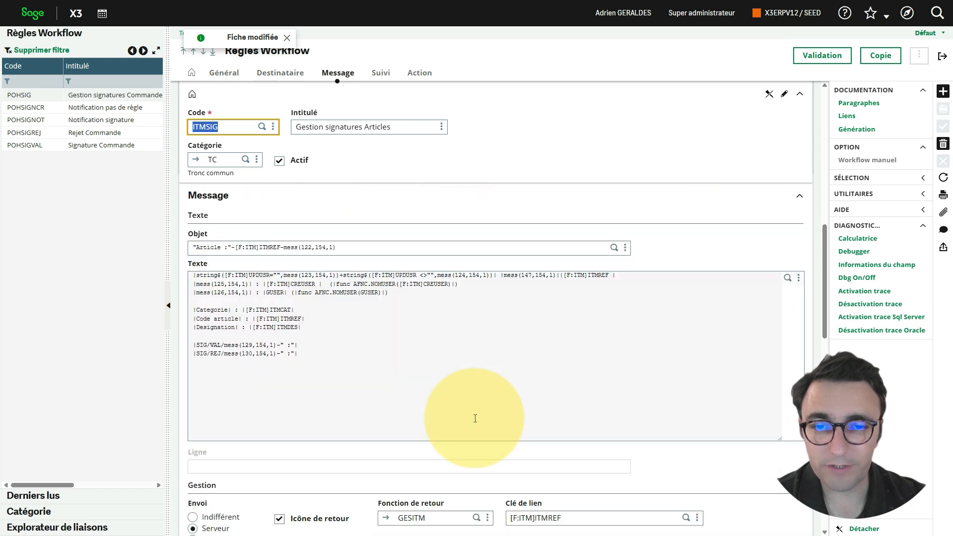
scroll(475, 421, down, 5)
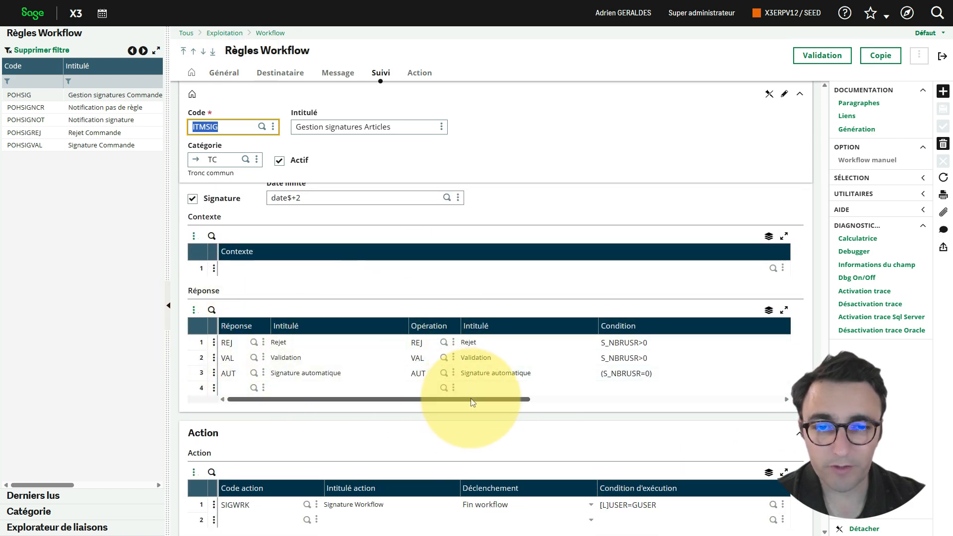
drag(471, 400, 738, 405)
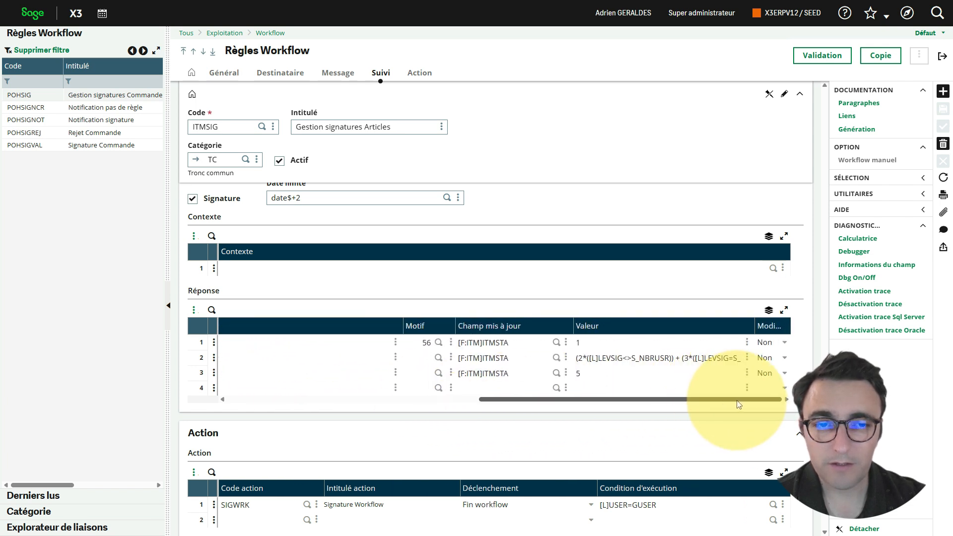
click(595, 343)
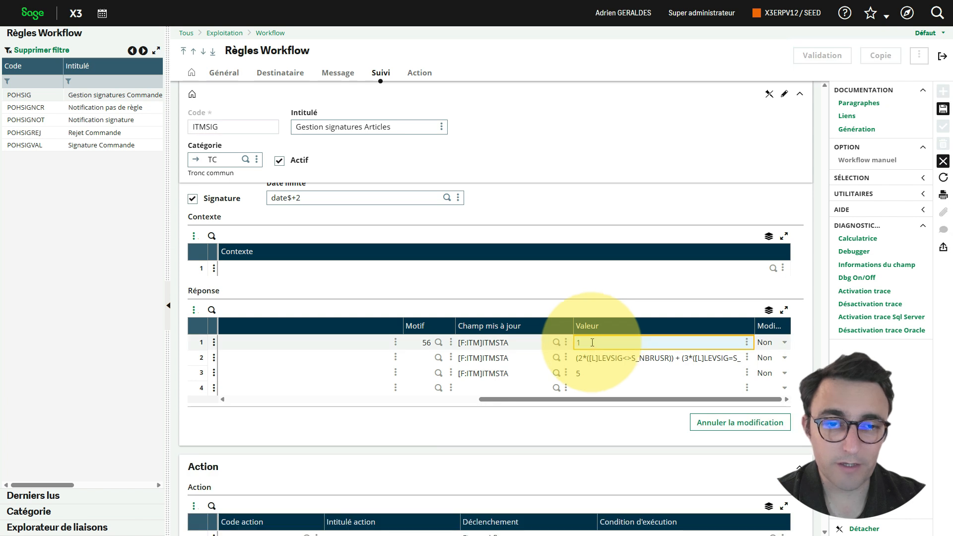
mouse_move(549, 400)
mouse_down()
mouse_move(274, 407)
mouse_move(556, 404)
mouse_up()
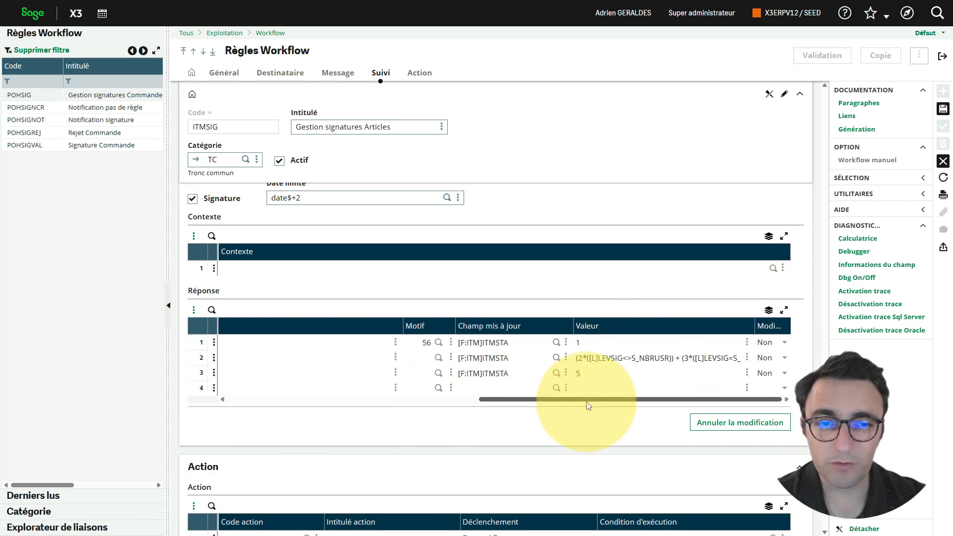
click(595, 344)
key(BackSpace)
text(2)
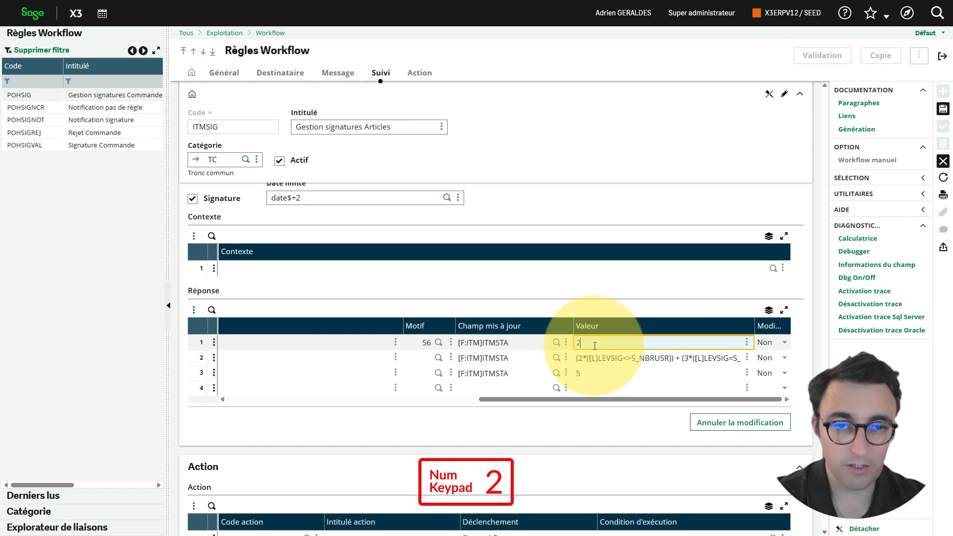
key(Return)
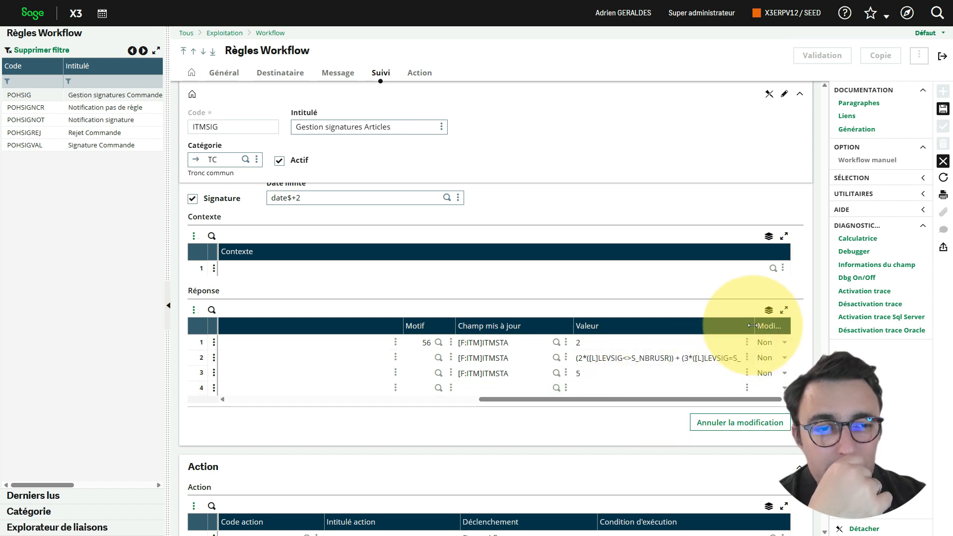
- Widen the Valeur column and examine the VAL line's formula in the formula assistant
drag(753, 326, 771, 326)
click(764, 358)
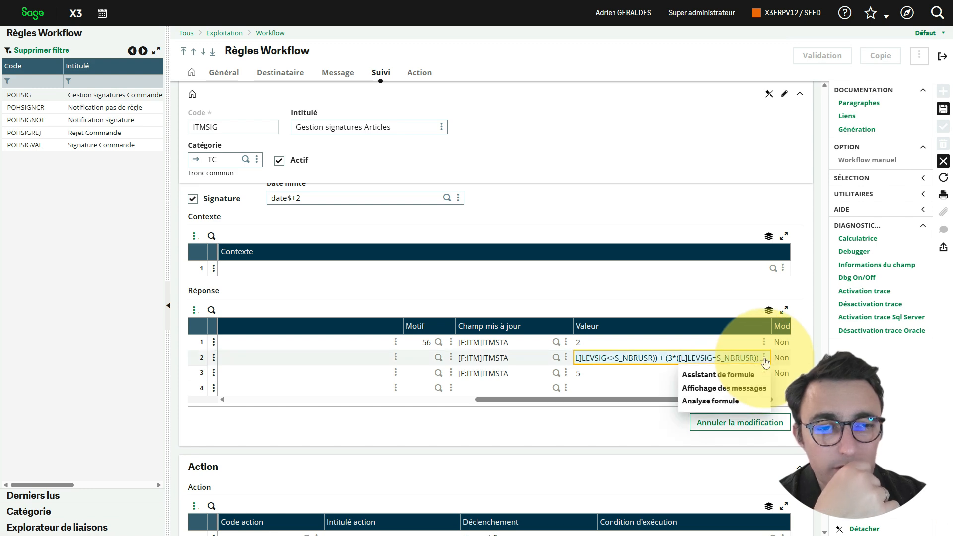
click(740, 376)
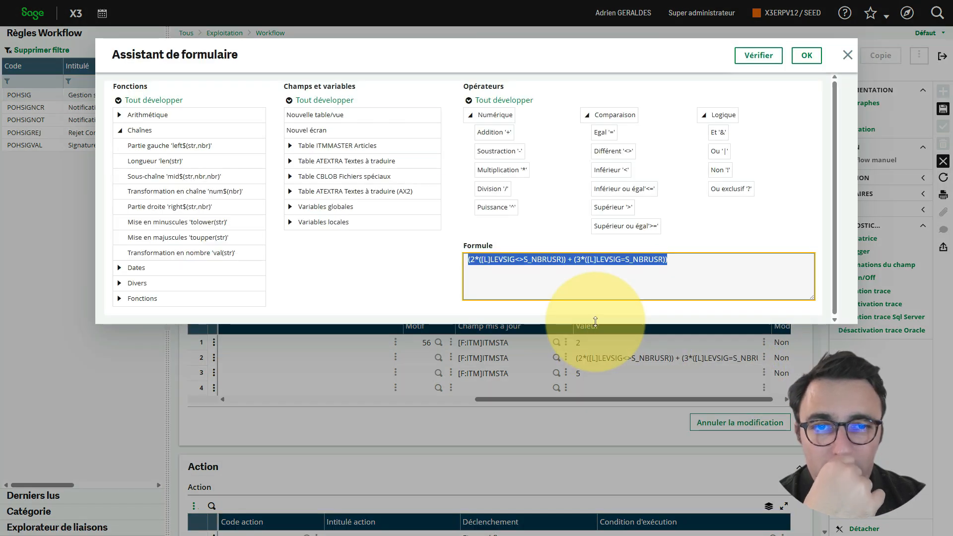
click(594, 285)
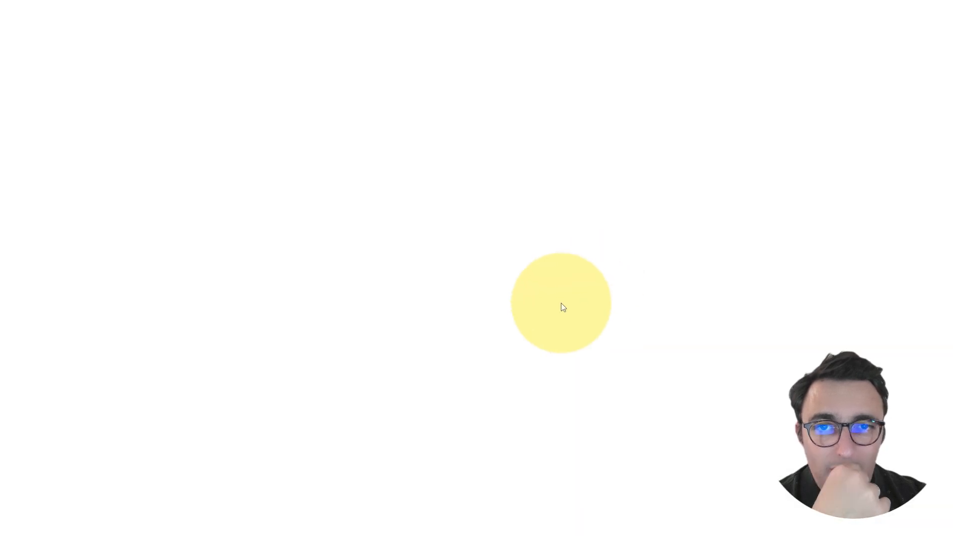
- Switch to the Scribe page to start a new capture and append 1 to the title of the article configuration guide
mouse_move(455, 10)
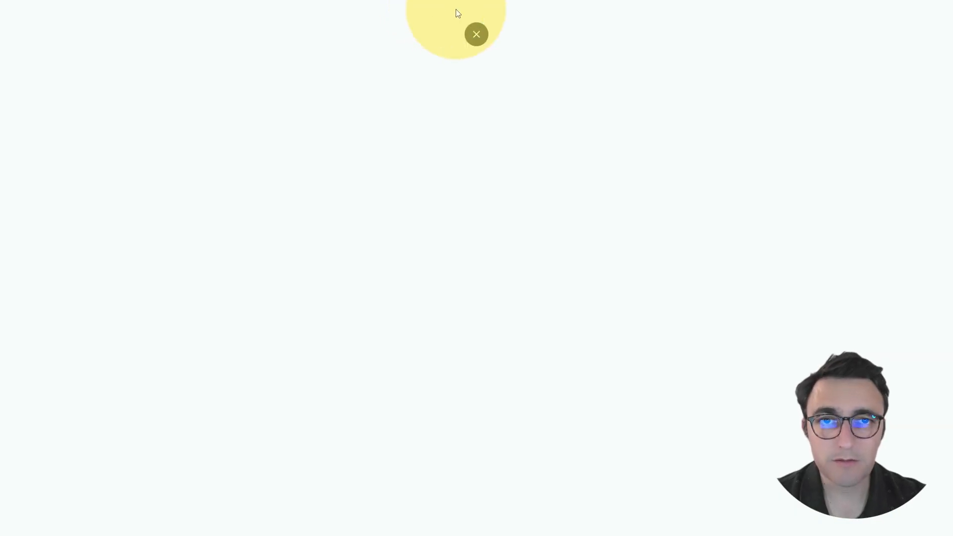
click(470, 29)
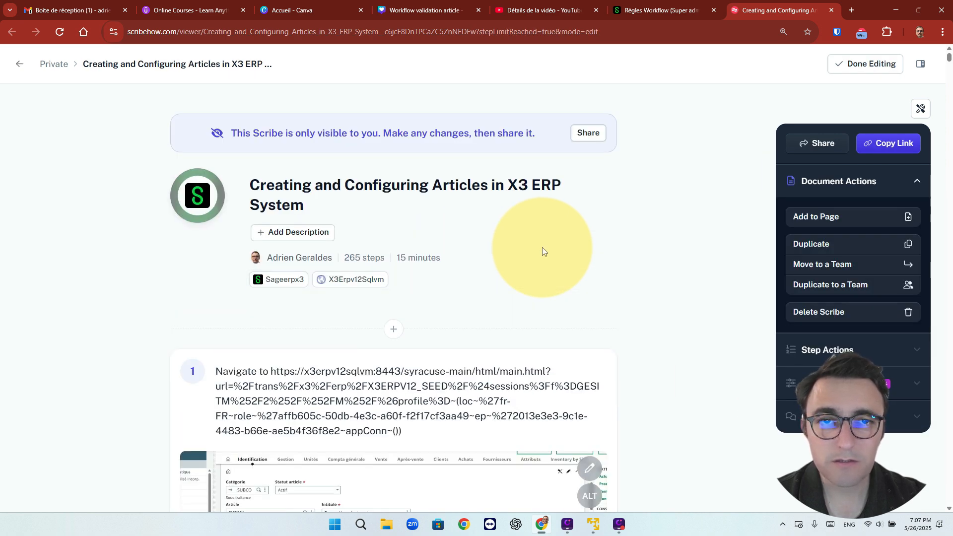
click(648, 9)
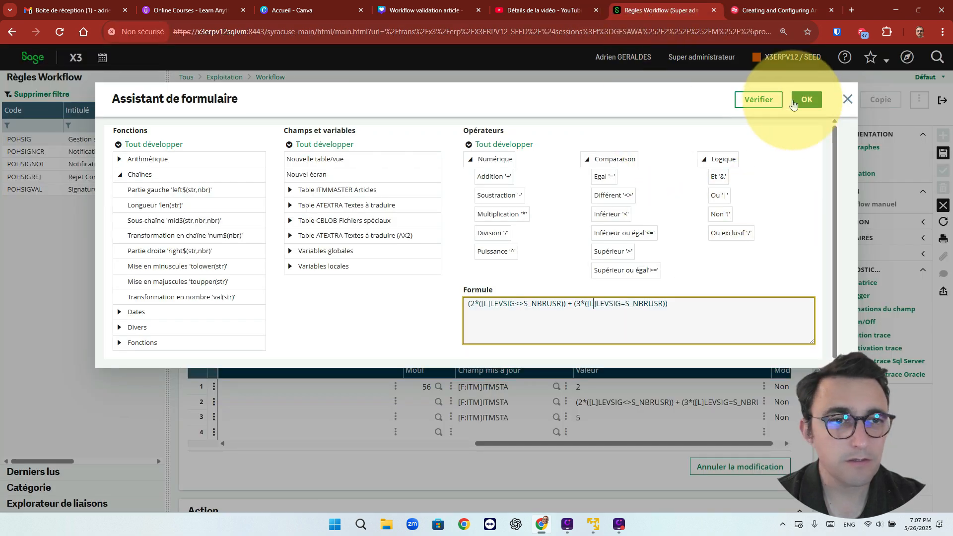
click(761, 14)
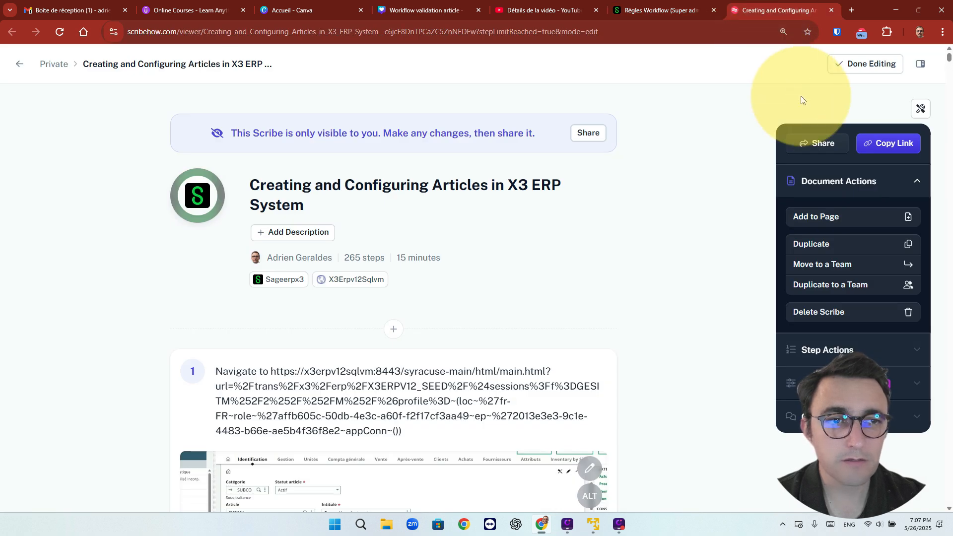
click(862, 34)
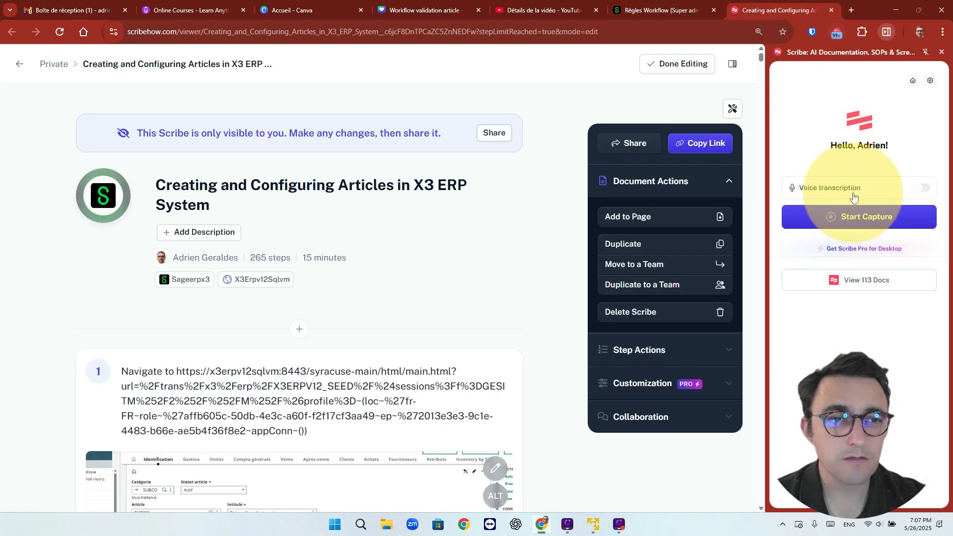
click(867, 217)
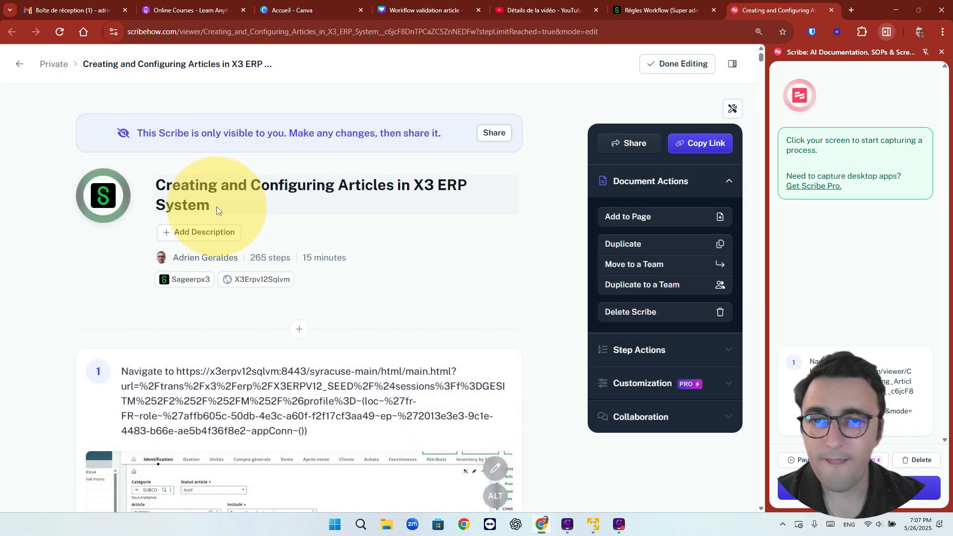
click(217, 207)
text(1)
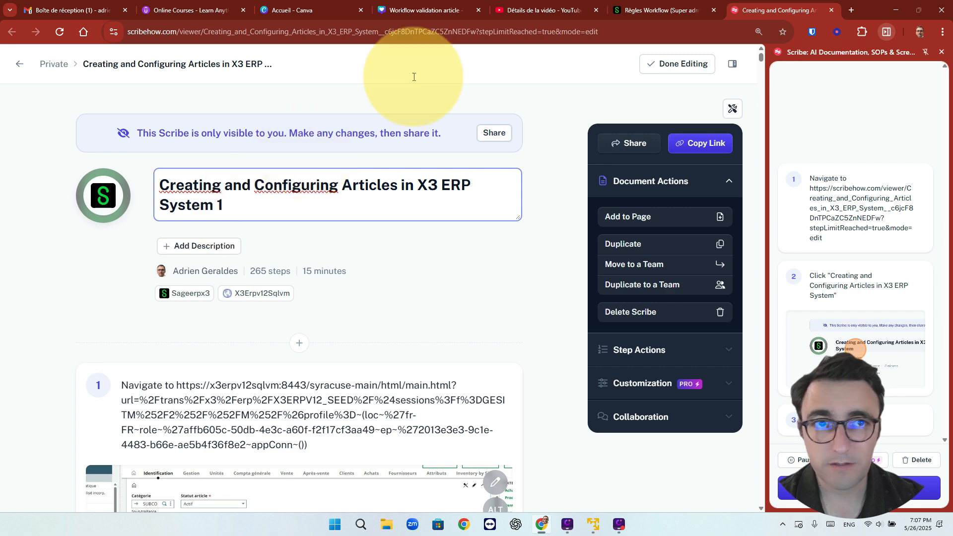
- Return to the Sage X3 workflow rule page, close the Scribe capture pane and show the browser full screen
click(642, 14)
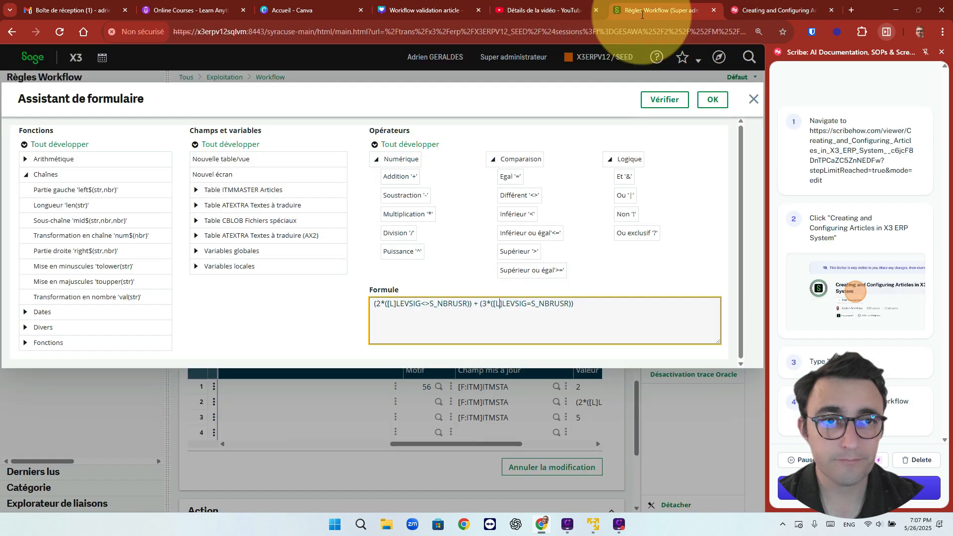
click(942, 52)
click(943, 34)
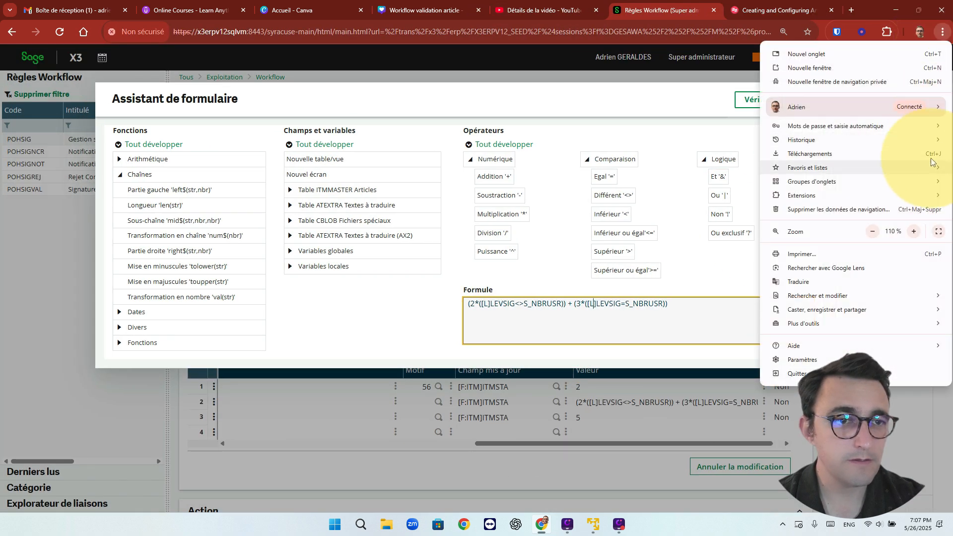
click(935, 230)
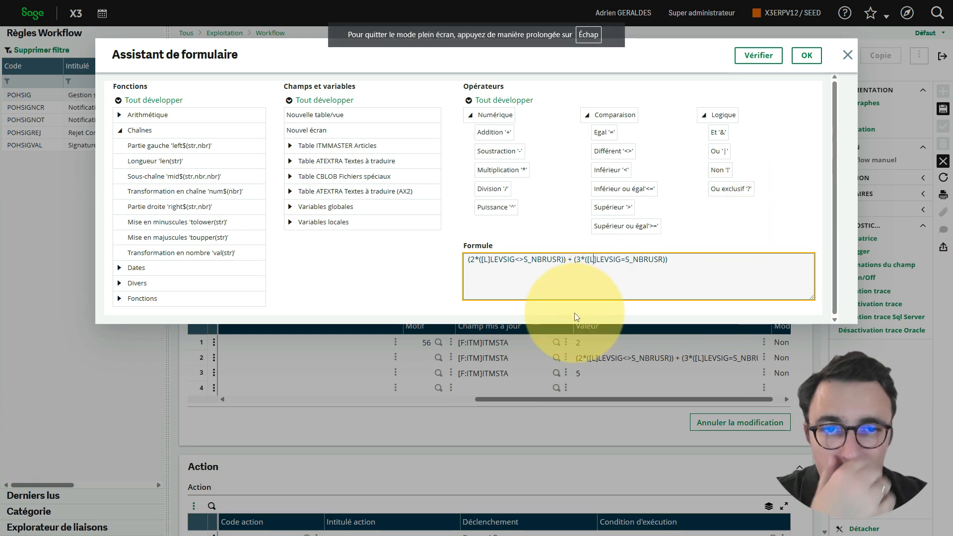
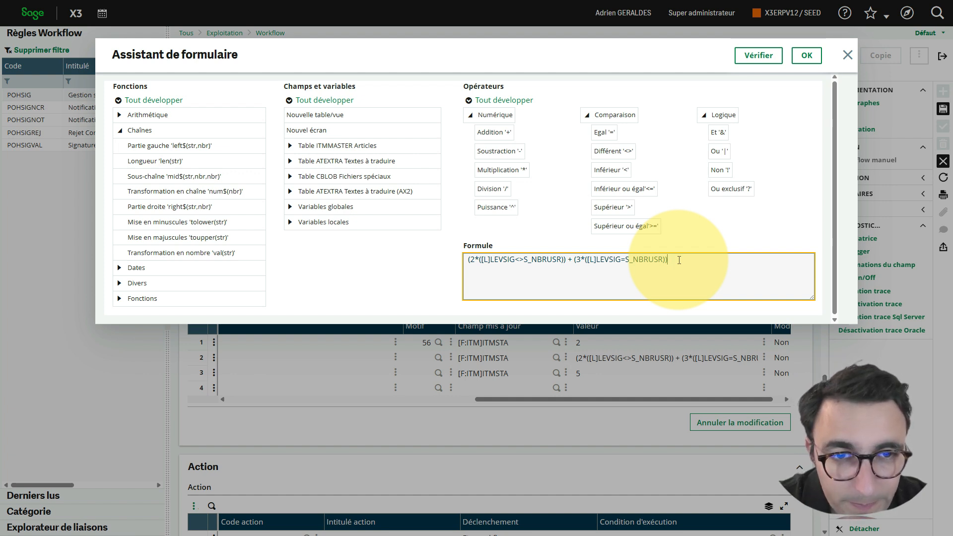
- Append /3 to the VAL line's Valeur formula, verify and accept the formula, and save the rule
text(/)
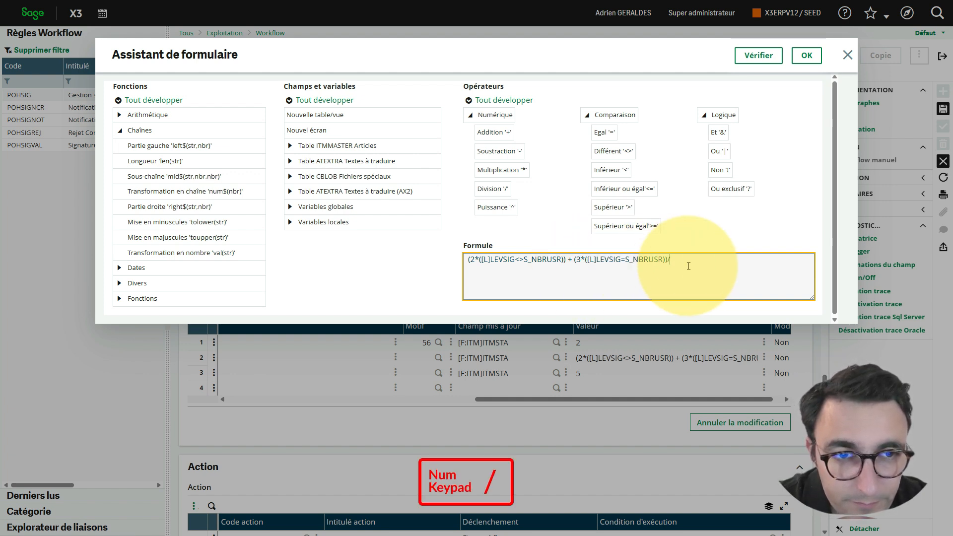
text(3)
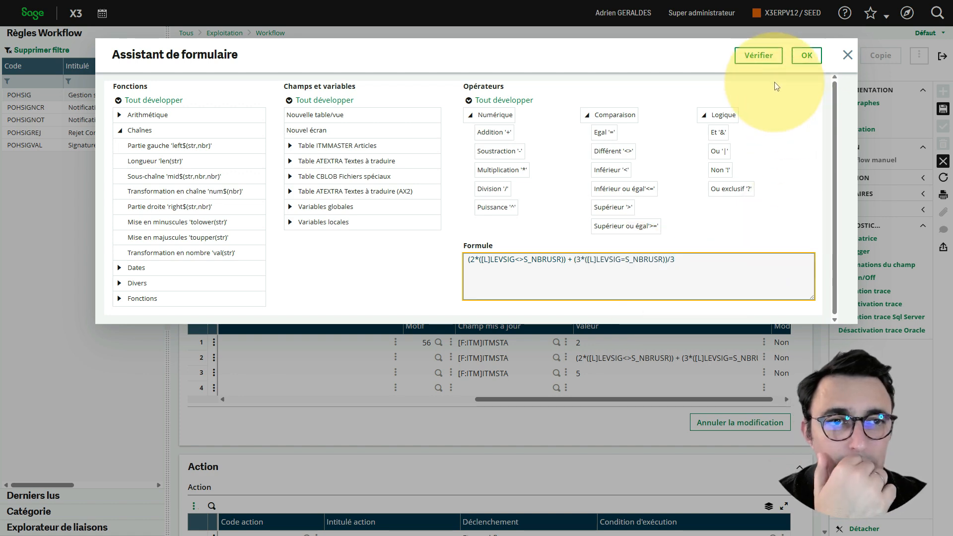
click(758, 55)
click(588, 159)
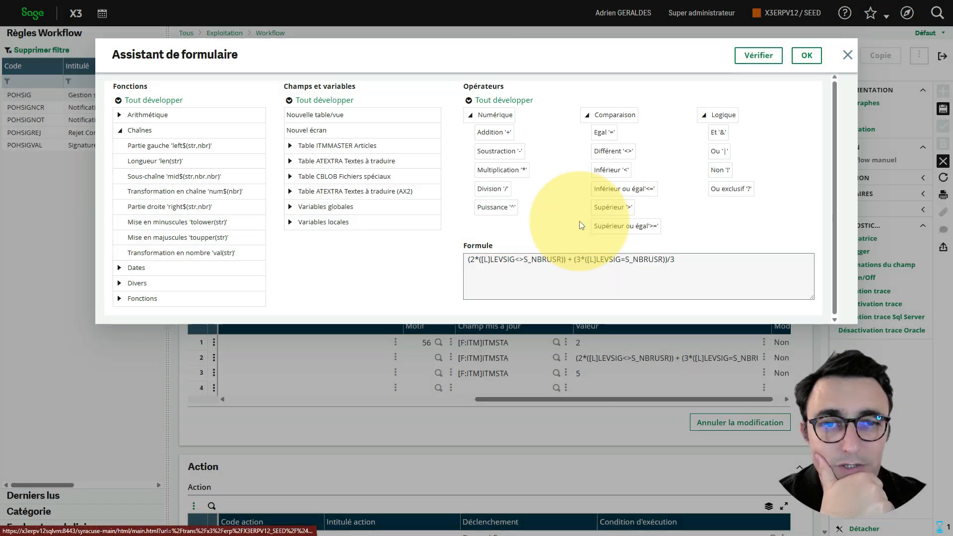
click(559, 276)
click(565, 264)
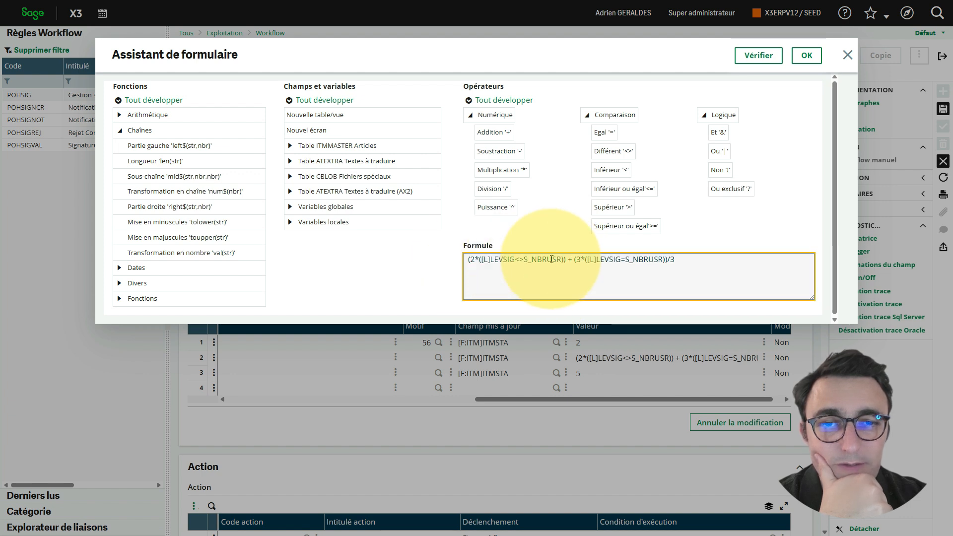
click(806, 58)
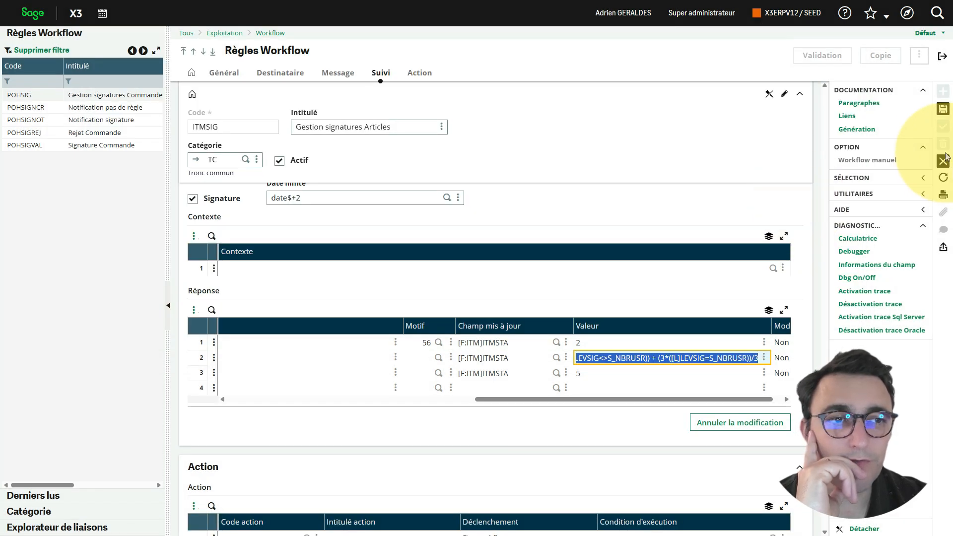
click(943, 110)
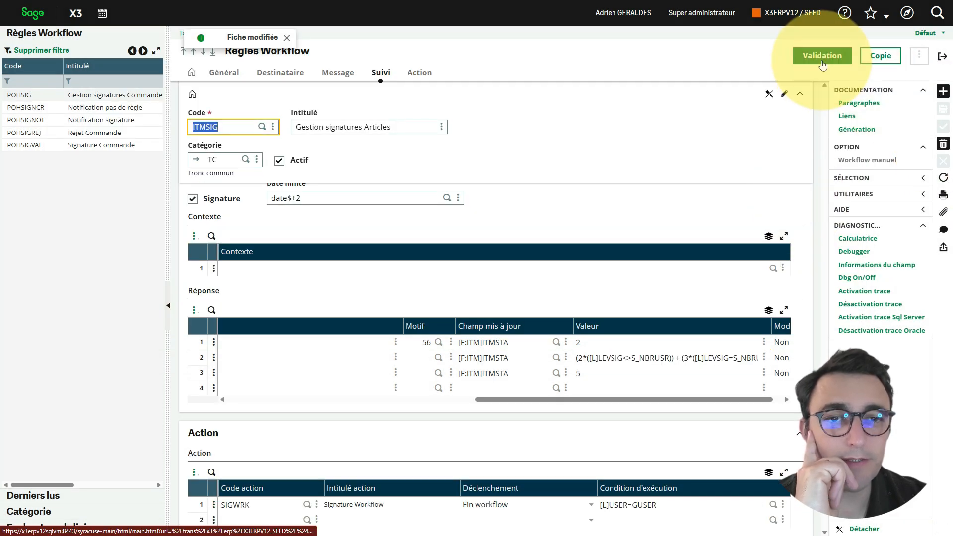
- Look up the local menu values of ITMSTA through the ITM data model and the ITMMASTER table, and return to the rule
scroll(614, 201, up, 15)
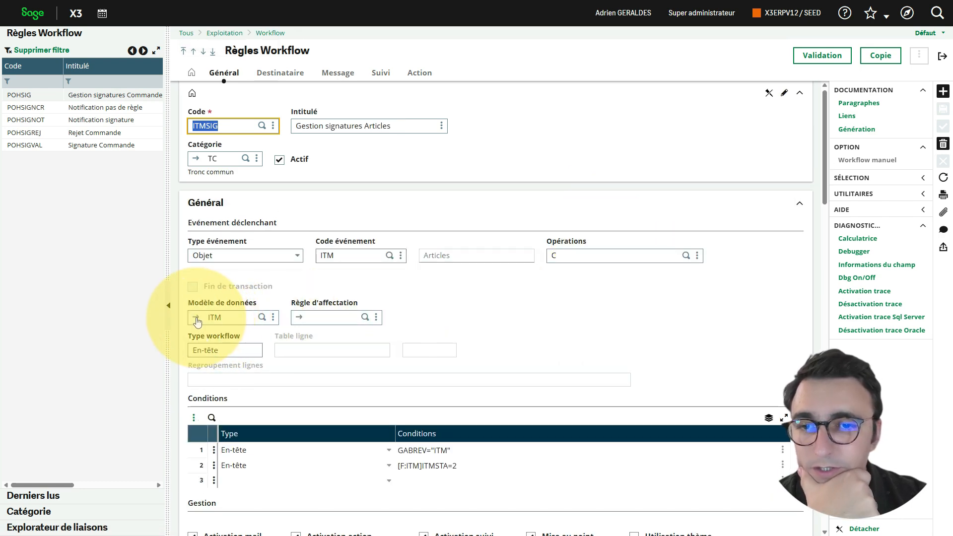
click(197, 318)
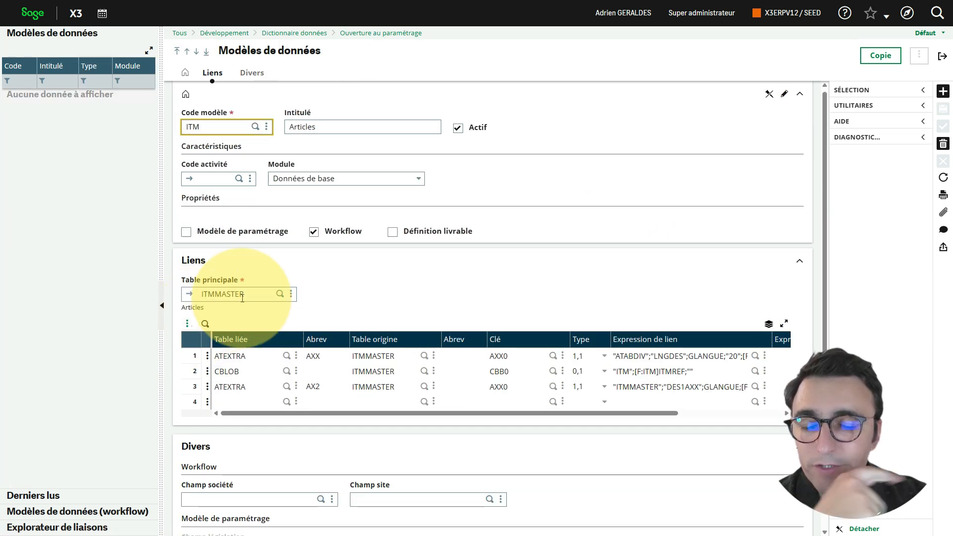
click(191, 296)
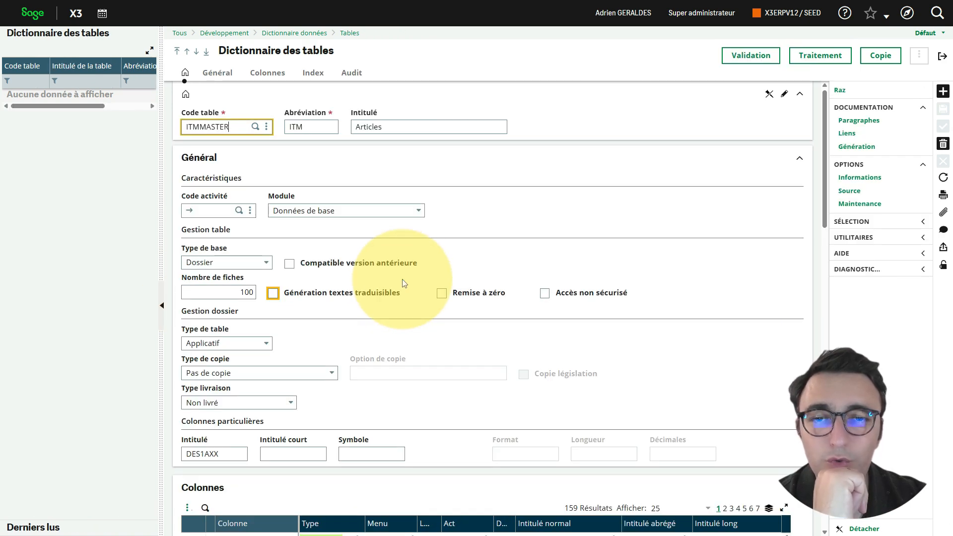
click(268, 73)
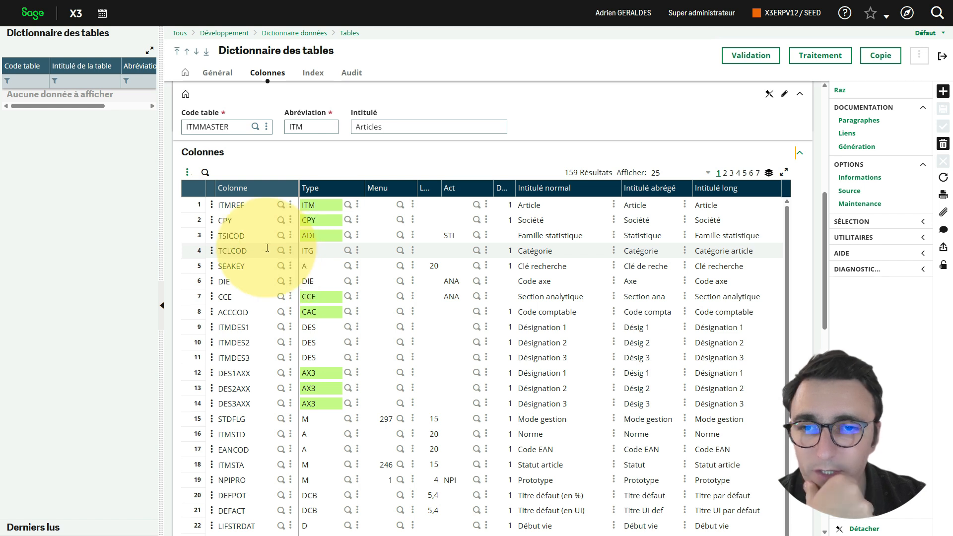
click(414, 465)
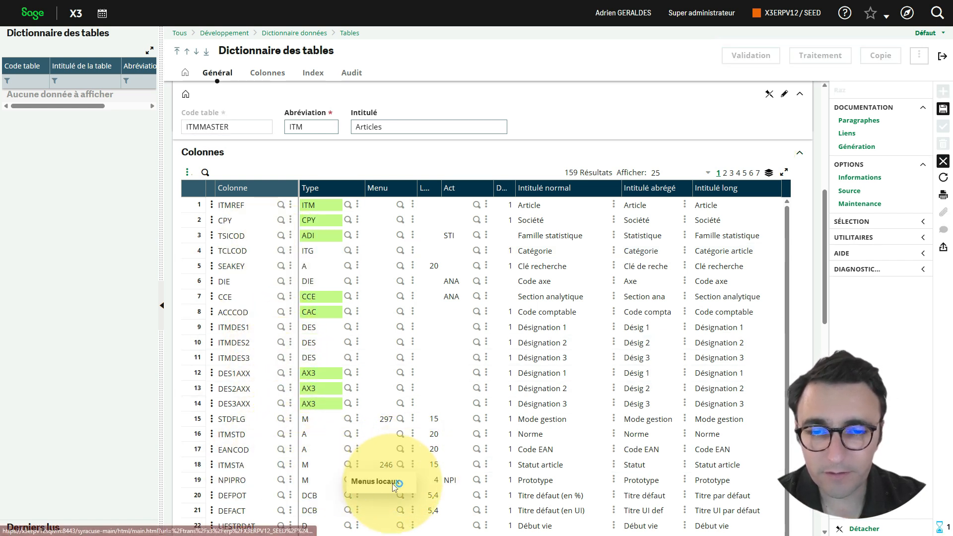
click(393, 482)
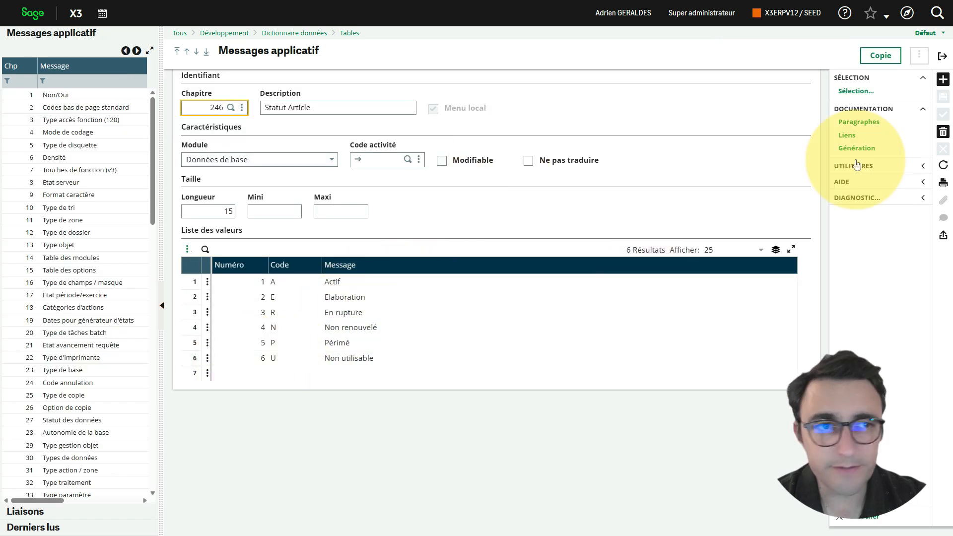
click(942, 57)
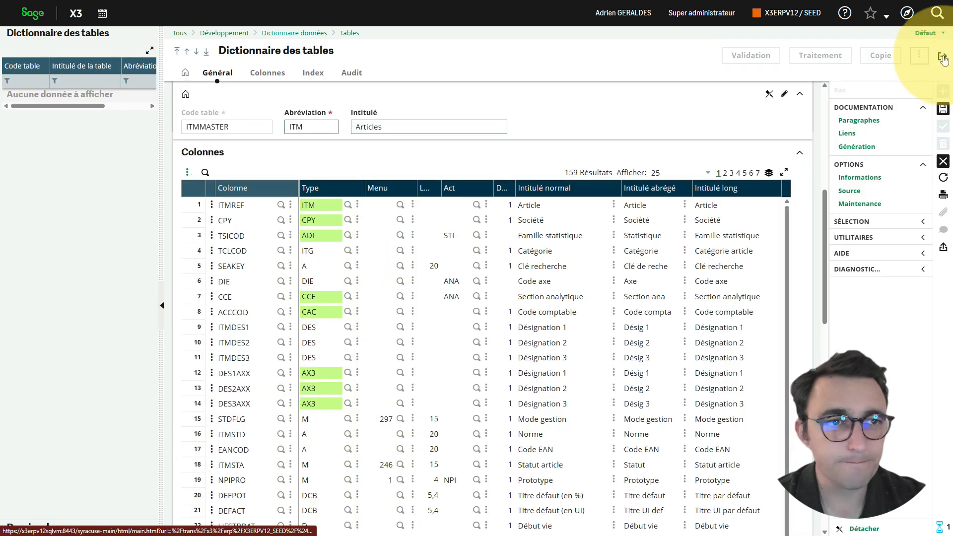
click(943, 57)
click(943, 57)
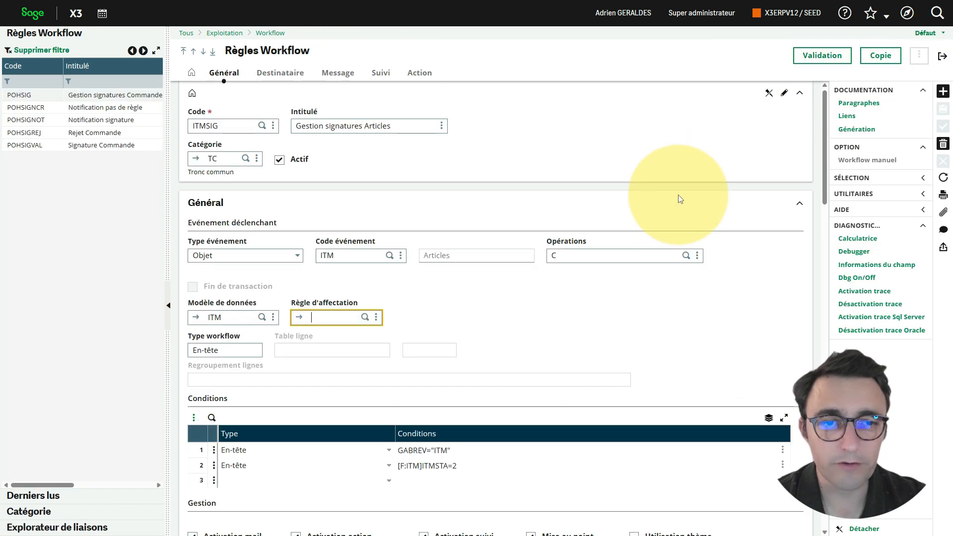
- Set the REJ line's Valeur in the Réponse table to 6 and save the rule
scroll(493, 256, down, 5)
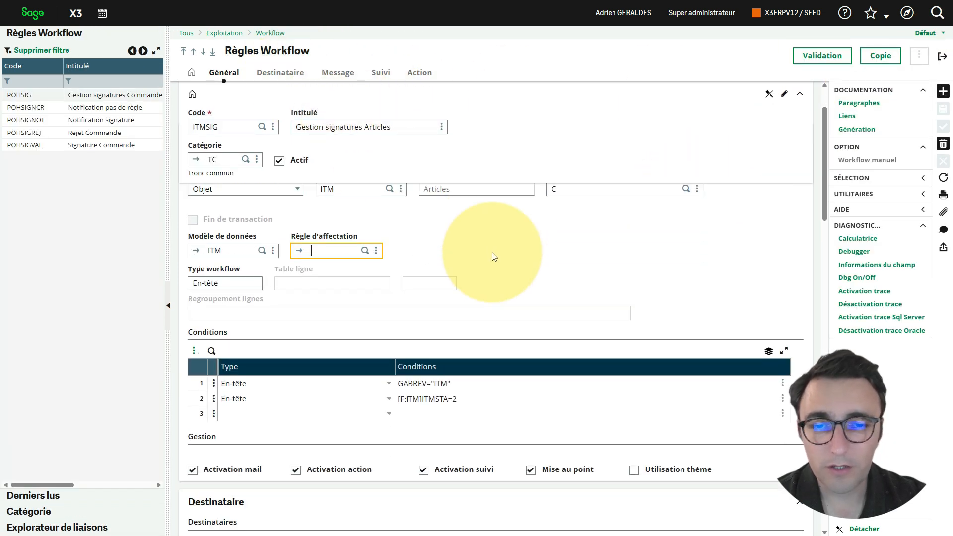
scroll(493, 255, down, 8)
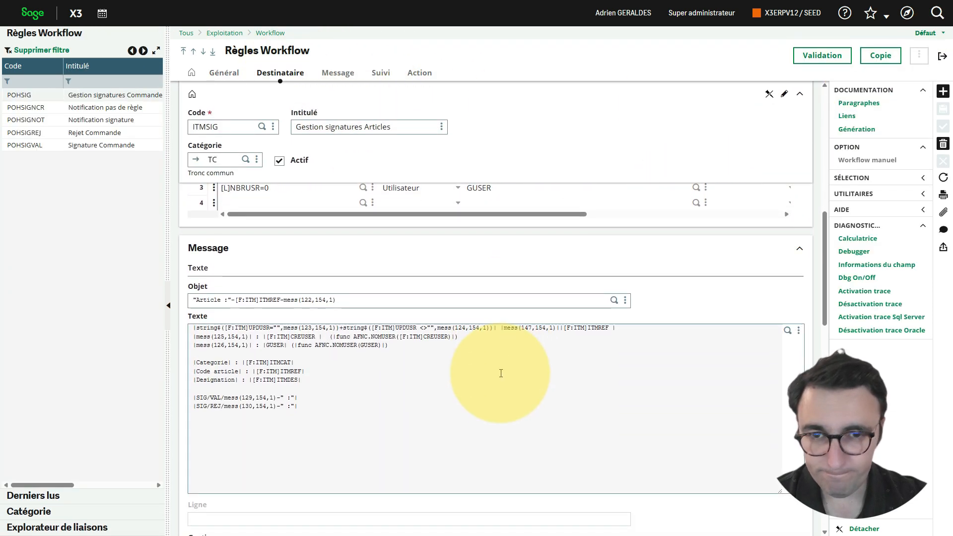
scroll(501, 373, down, 9)
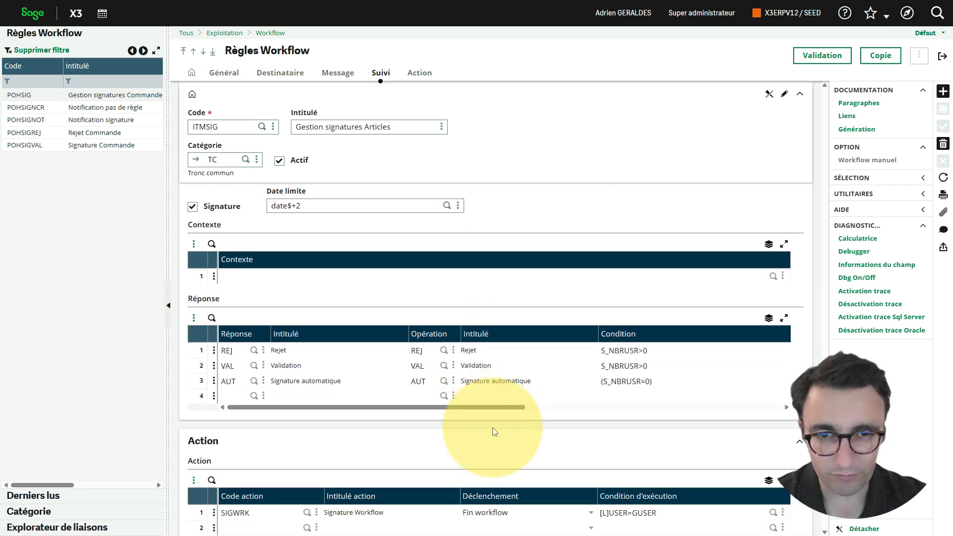
drag(501, 406, 725, 402)
click(593, 343)
text(6)
key(Return)
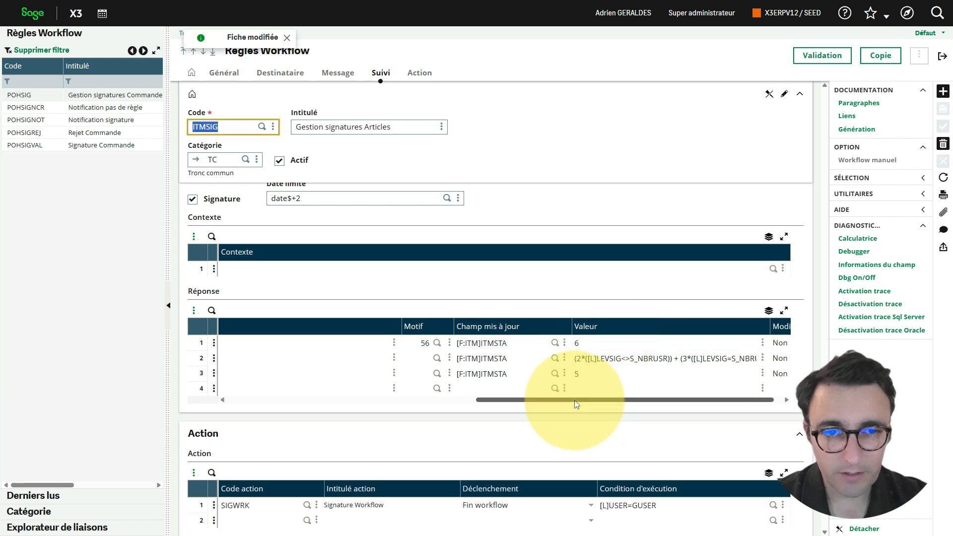
- Set the AUT line's Valeur in the Réponse table to 1 and save the rule
drag(577, 403, 597, 404)
click(573, 375)
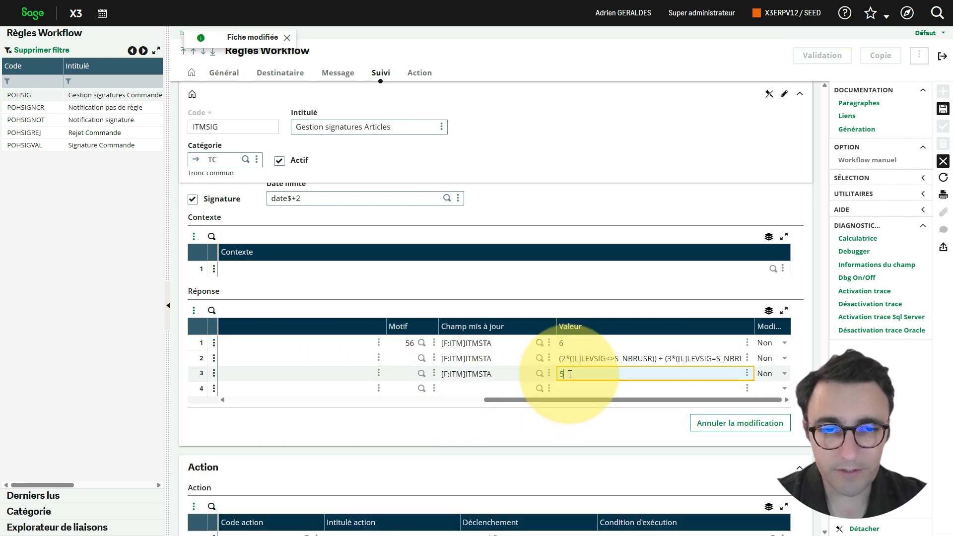
text(1)
key(Return)
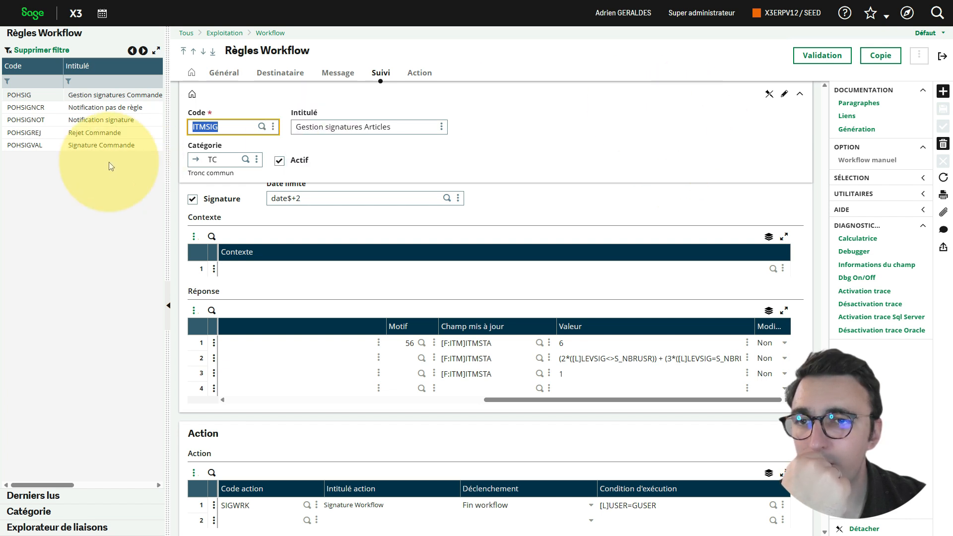
- Open the POHSIGREJ rejection rule and change its code to ITMSIGREJ to base a new article rule on it
click(98, 134)
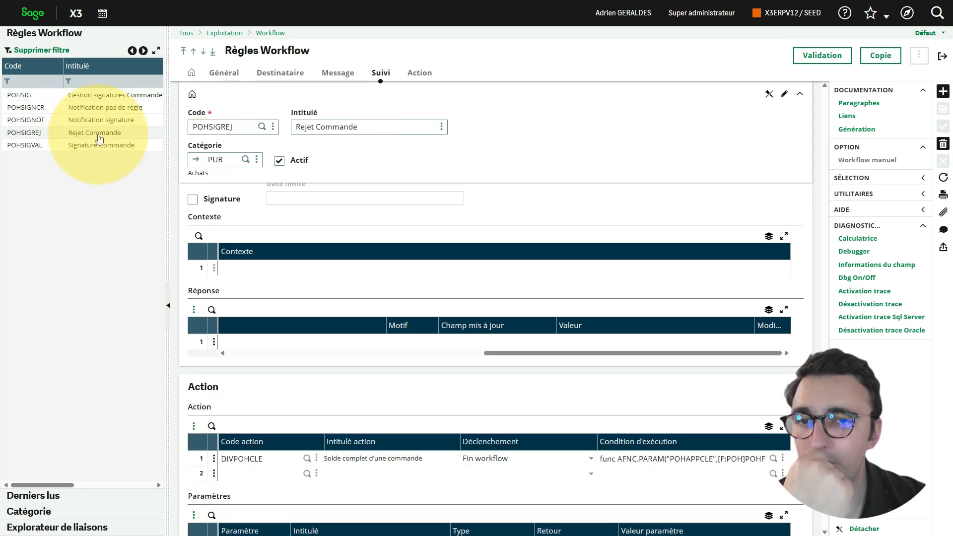
scroll(457, 185, up, 15)
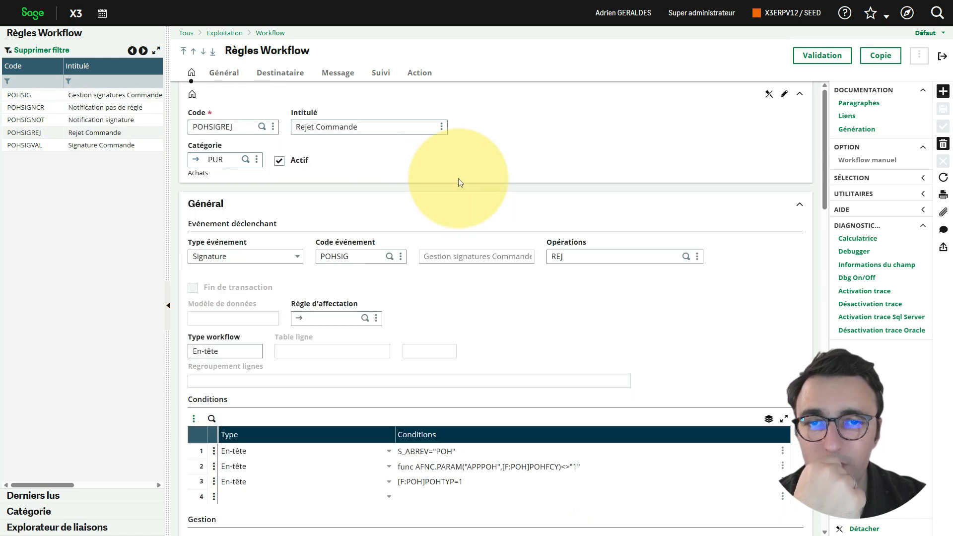
click(215, 129)
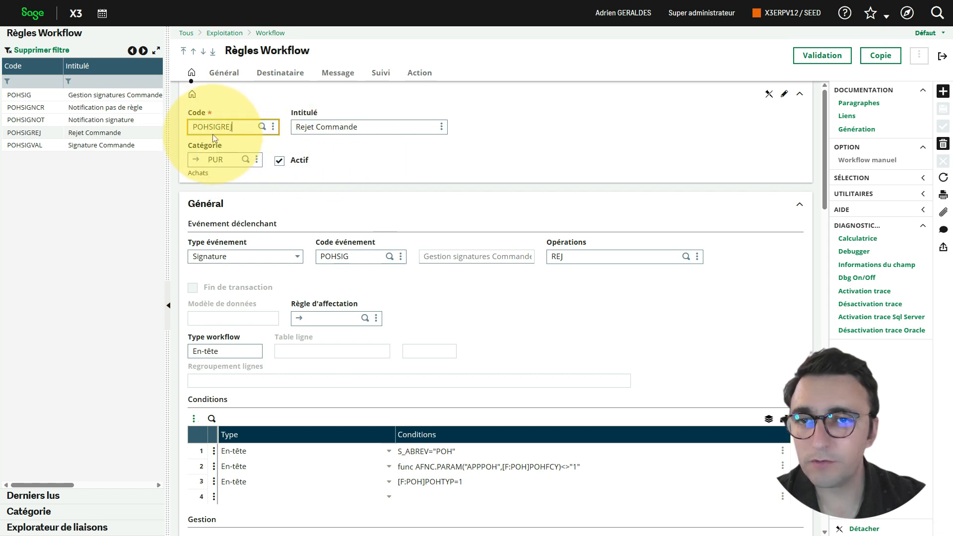
drag(208, 126, 162, 126)
text(ITM)
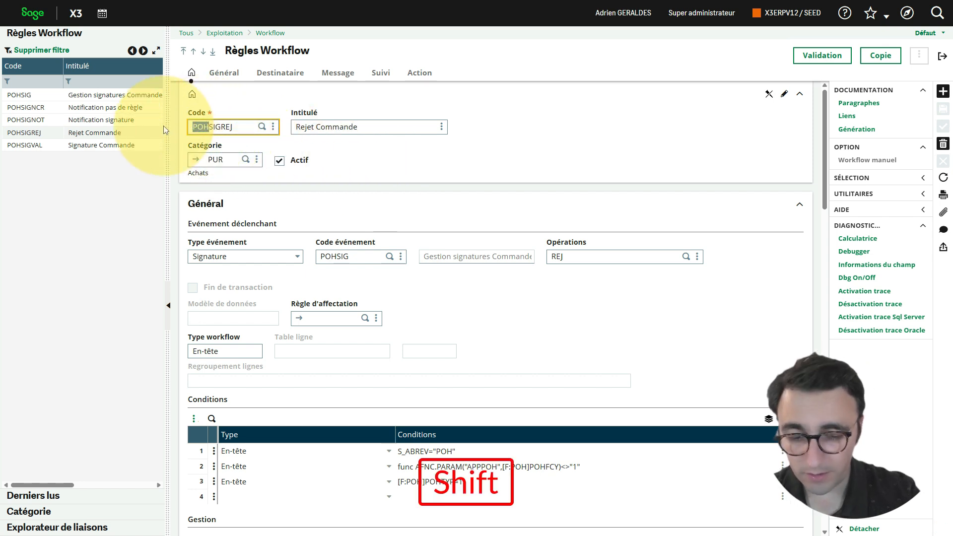
key(Tab)
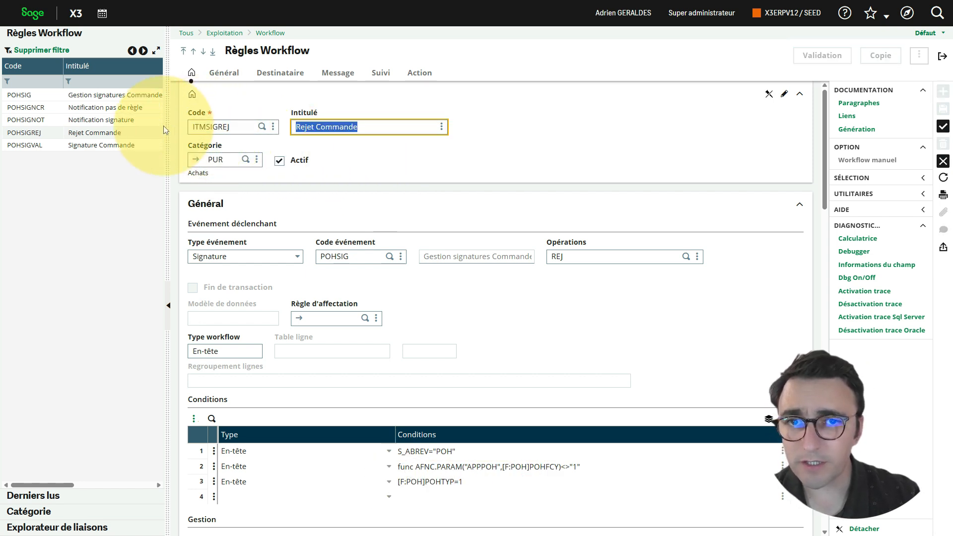
- Change the ITMSIGREJ rule's title to Rejet Article and set its category to TC
key(Right)
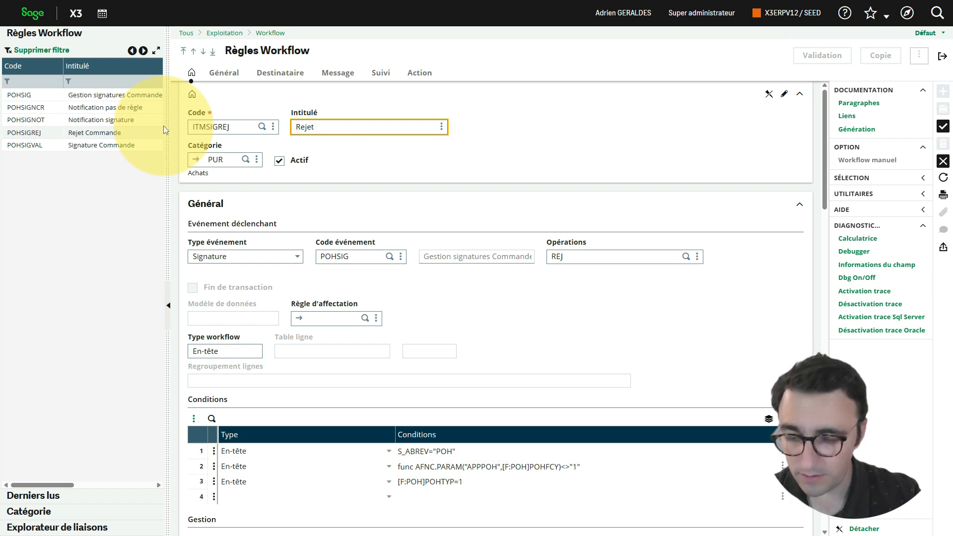
text(Article)
key(Tab)
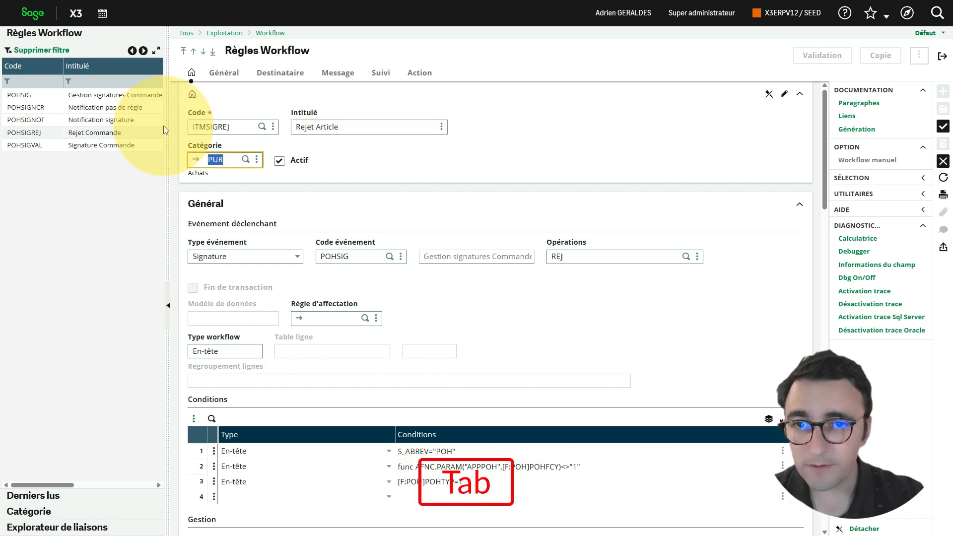
text(T)
key(Tab)
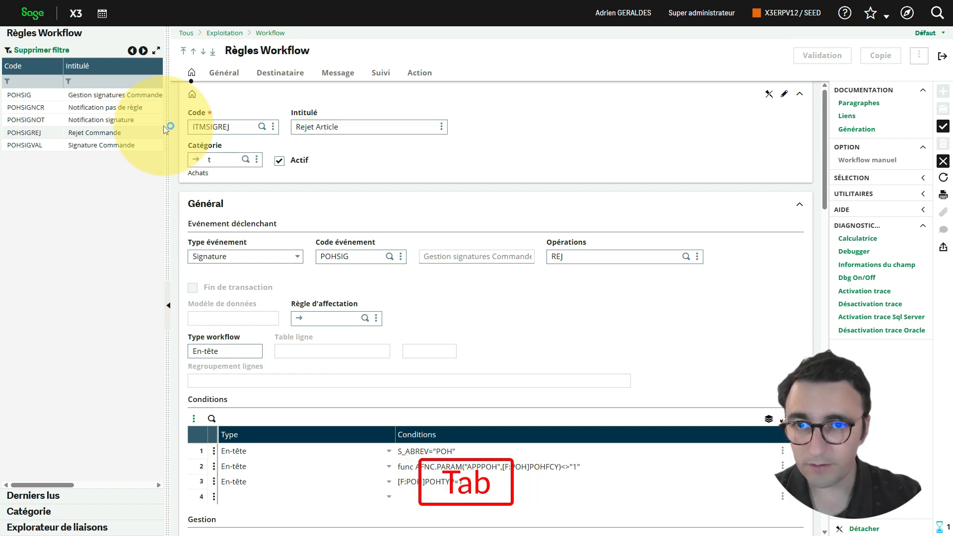
click(470, 133)
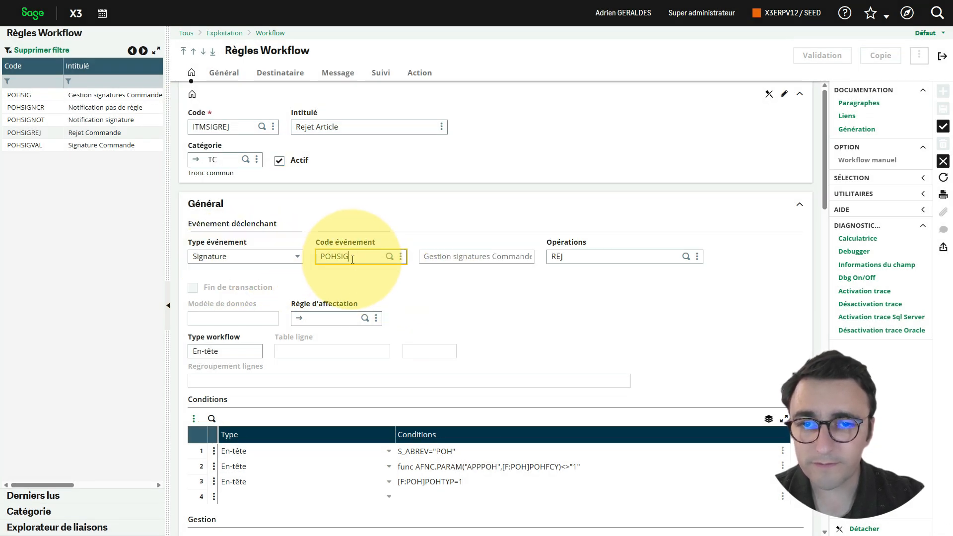
- Set the Code événement of the rejection rule to ITMSIG
drag(338, 257, 288, 251)
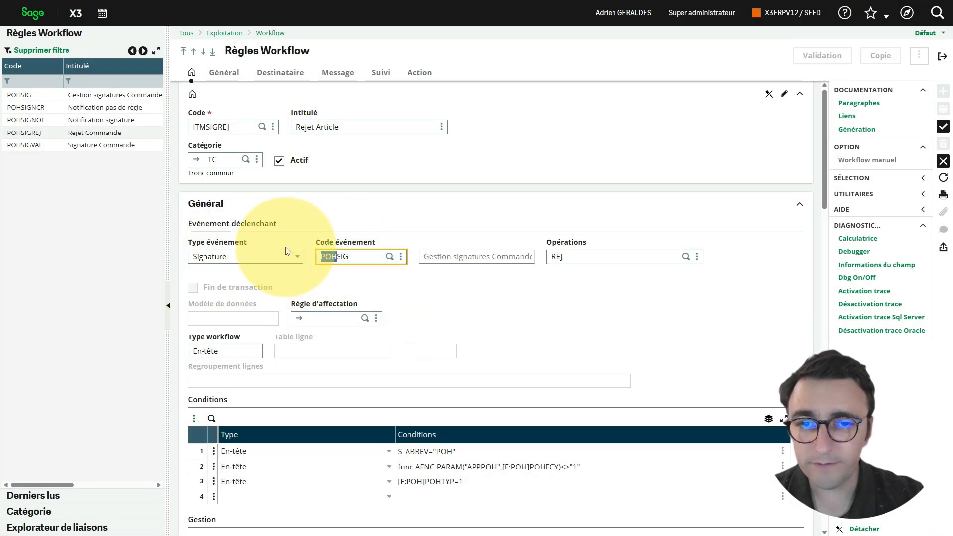
text(ITM)
key(Tab)
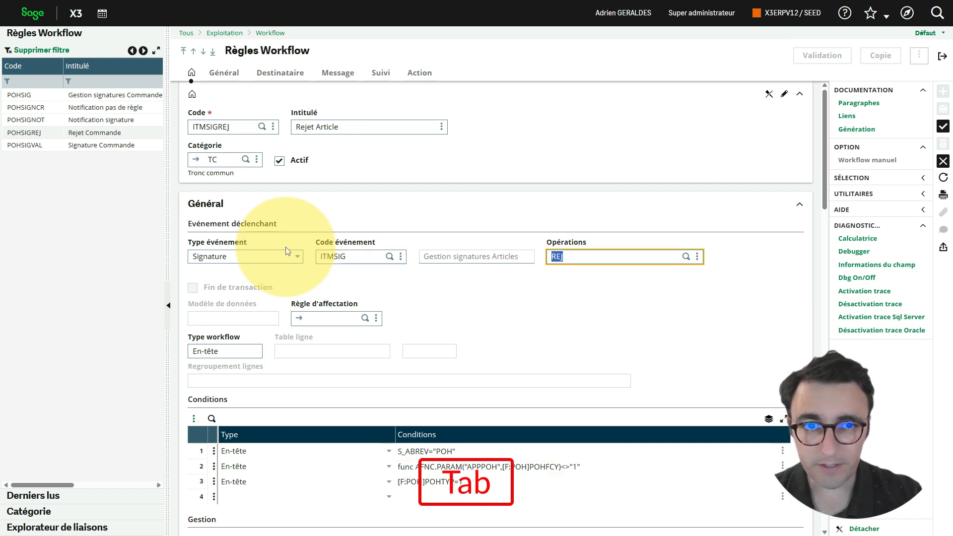
- Change the first condition of the rejection rule to S_ABREV="ITM"
key(Tab)
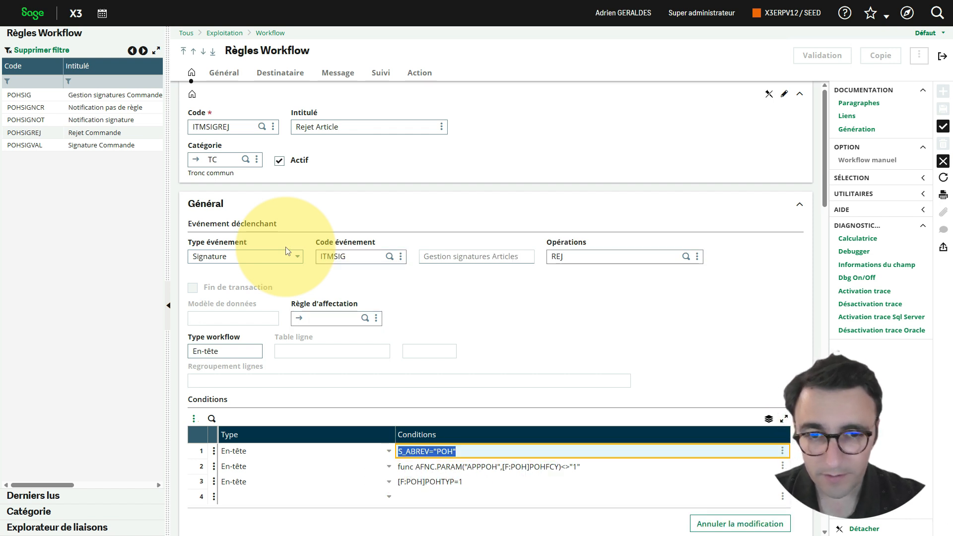
click(452, 453)
double_click(447, 453)
text(ITM)
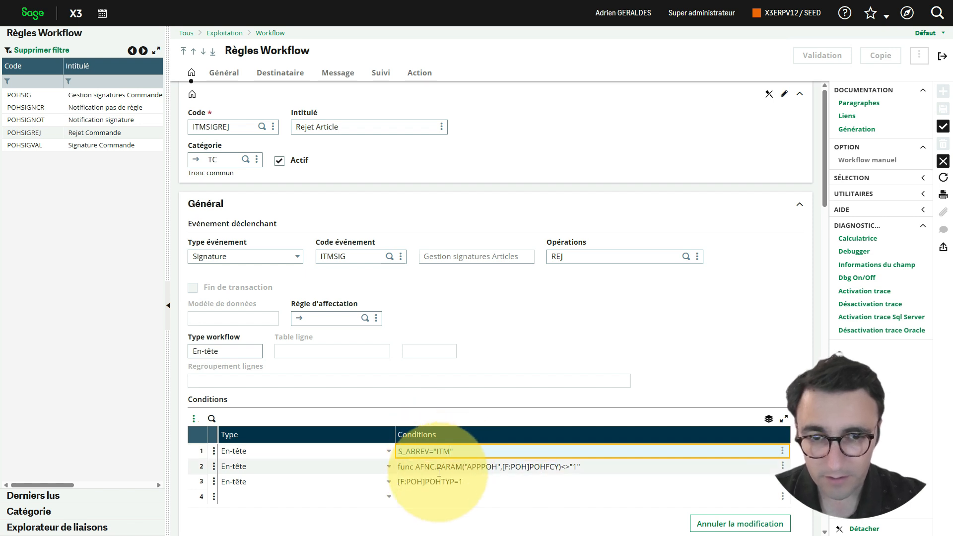
- Delete the APPPOH parameter condition and the [F:POH]POHTYP=1 condition from the Conditions table
click(214, 469)
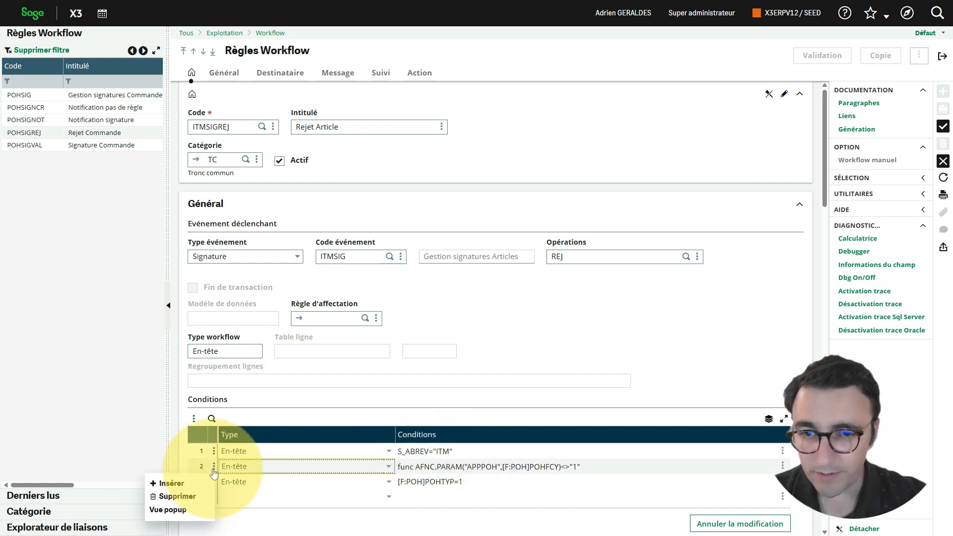
click(175, 497)
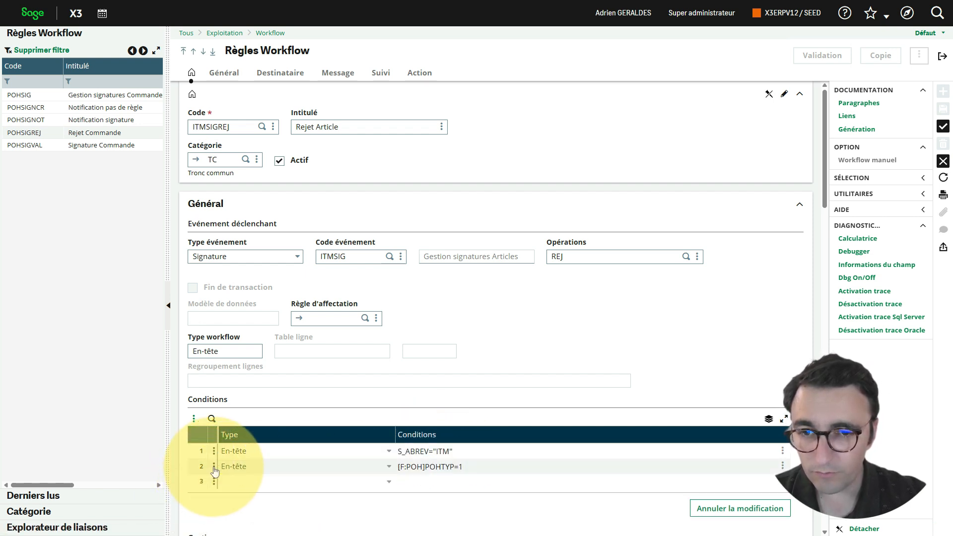
click(214, 469)
click(172, 496)
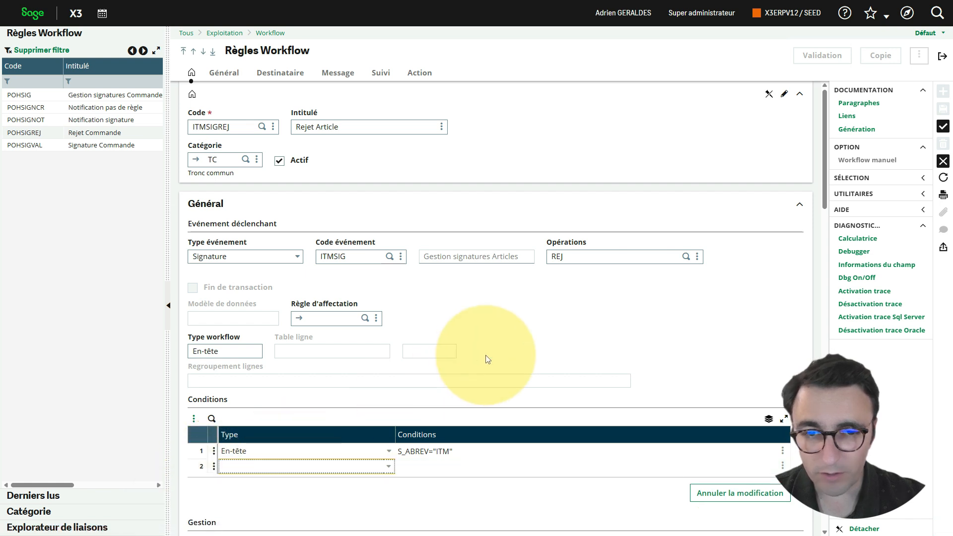
- Set the Destinataires expression of the first recipient line to [F:ITM]CREUSR
scroll(555, 326, down, 2)
scroll(556, 325, down, 5)
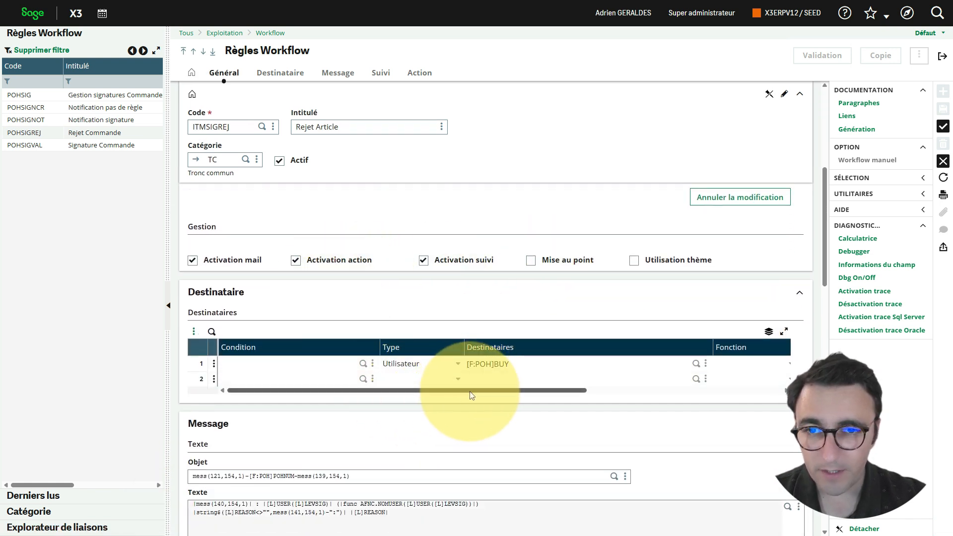
drag(471, 396, 415, 398)
click(493, 365)
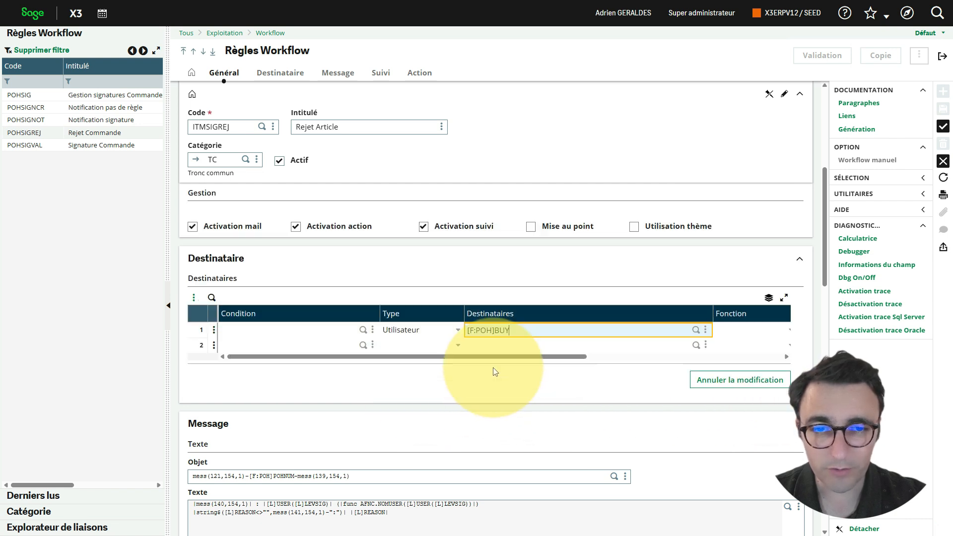
drag(493, 333, 481, 332)
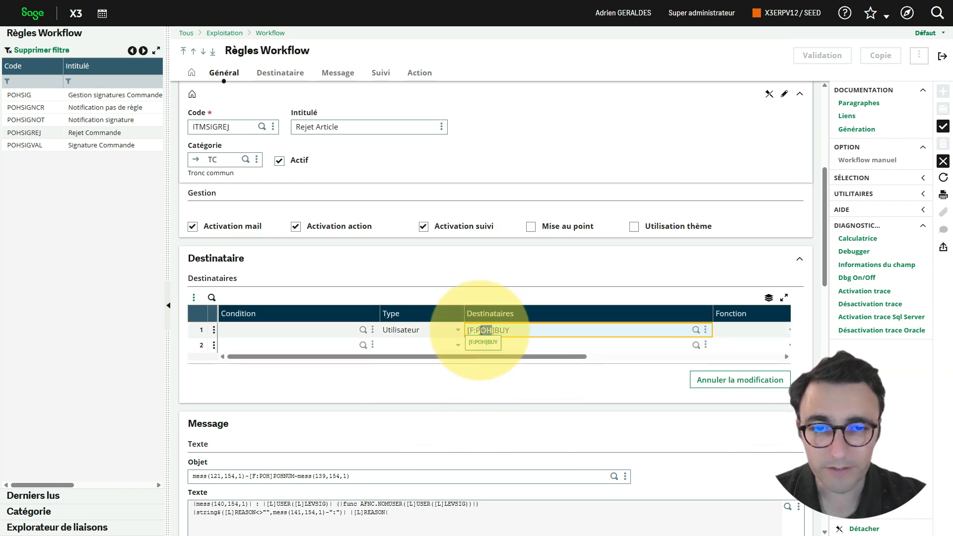
text(ITM)
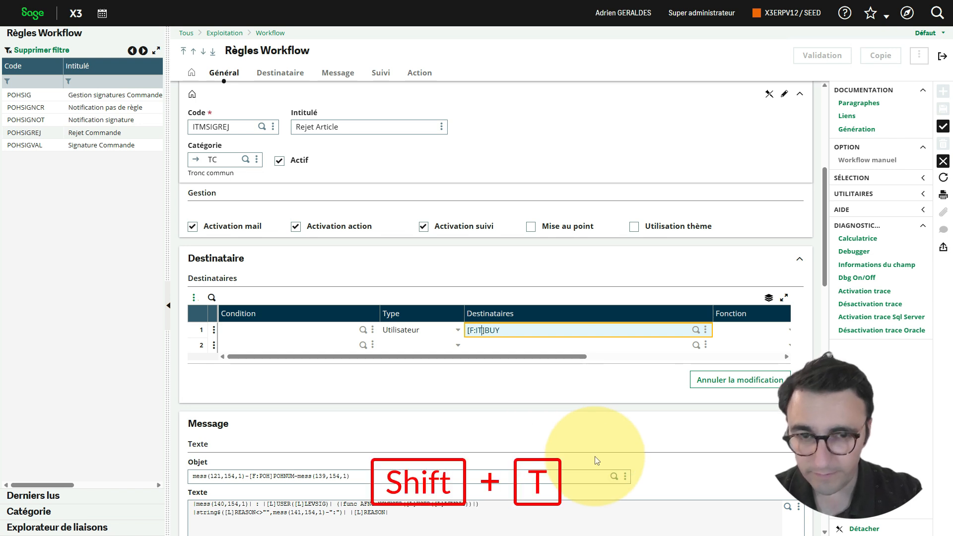
key(Delete)
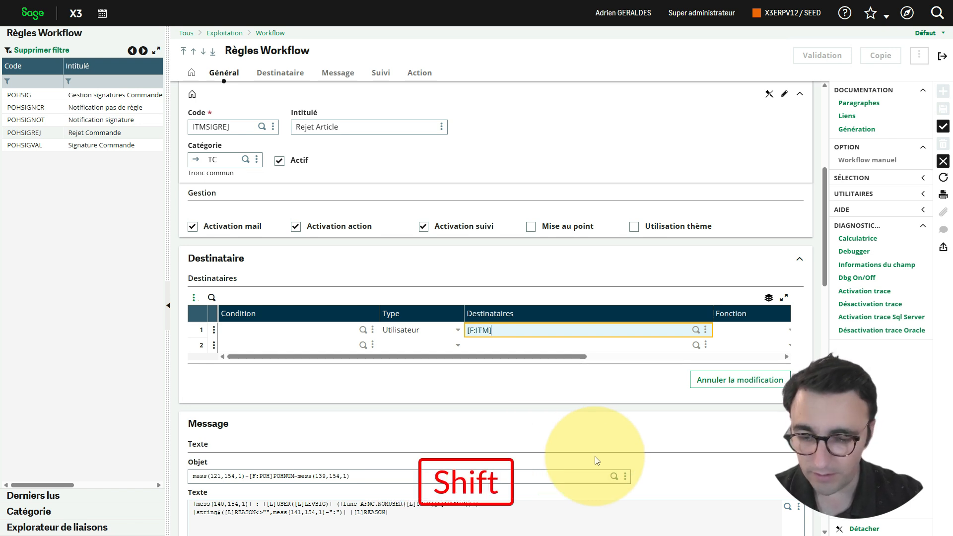
text(CREUSR)
- Try to set the Natures code of the recipient line to TC
key(Tab)
key(Tab)
key(Tab)
key(Tab)
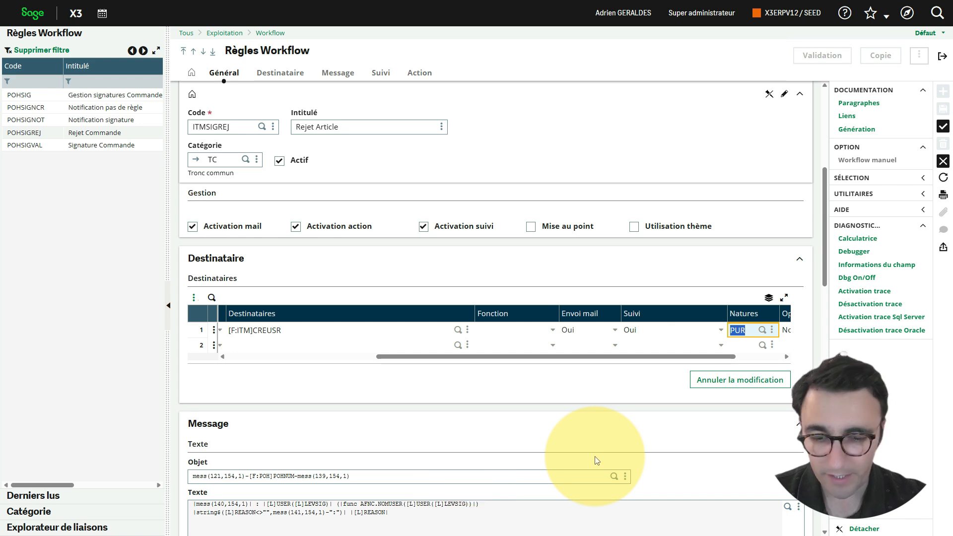
text(tc)
key(Tab)
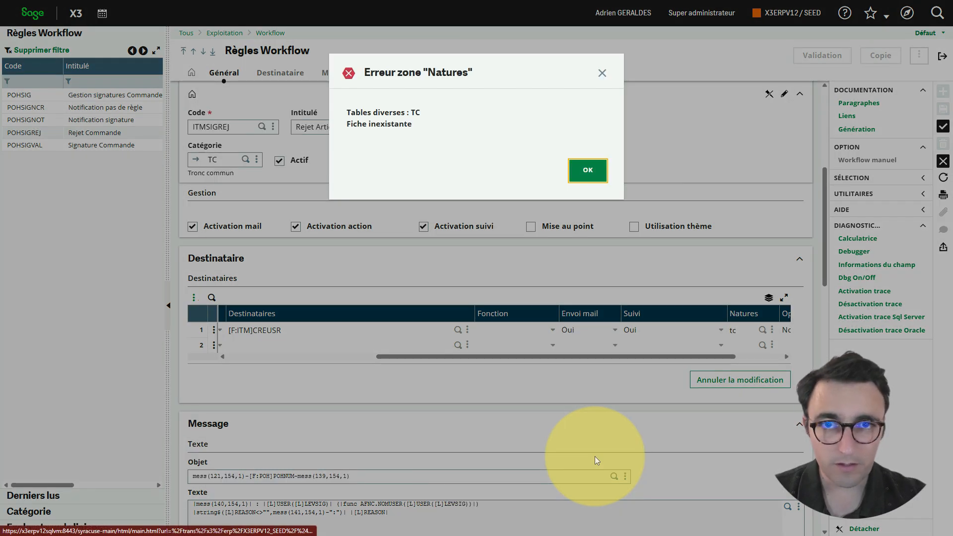
key(Return)
key(Down)
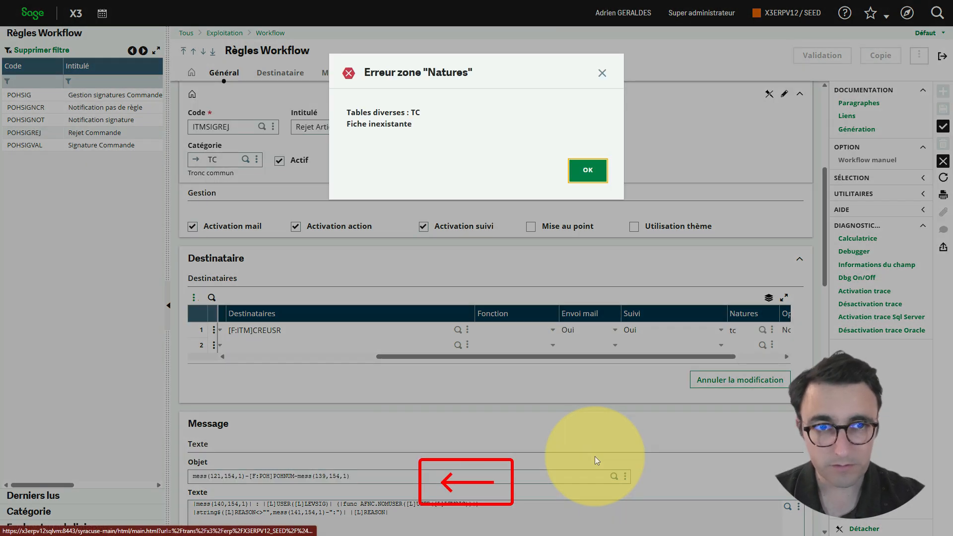
key(Return)
key(Tab)
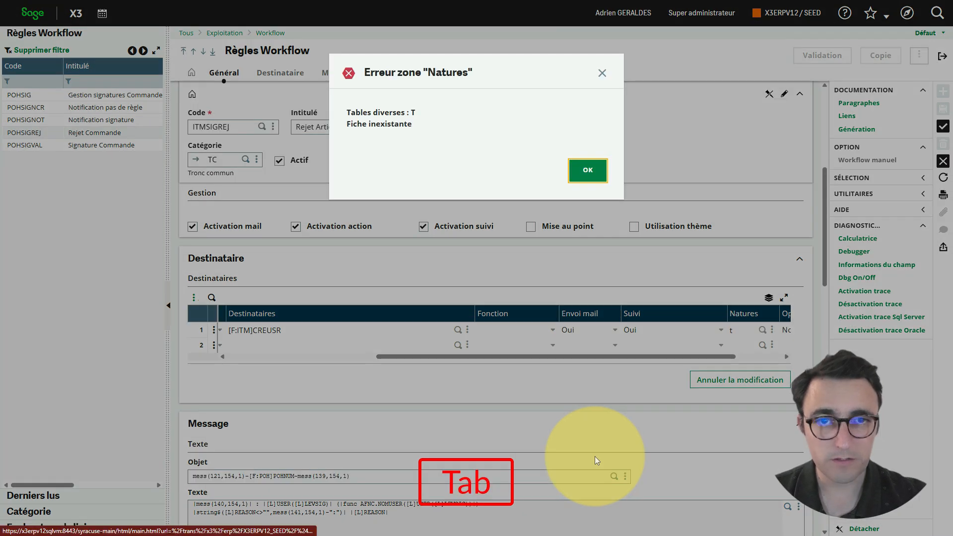
click(589, 168)
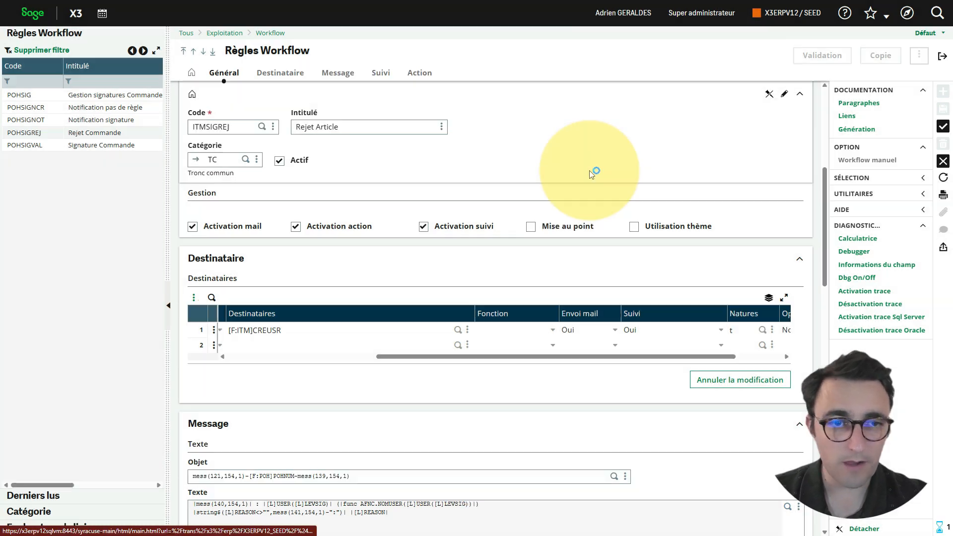
- Select DBA (Données de base) as the recipient line's Natures code and create the ITMSIGREJ rule, confirming the duplication
click(763, 331)
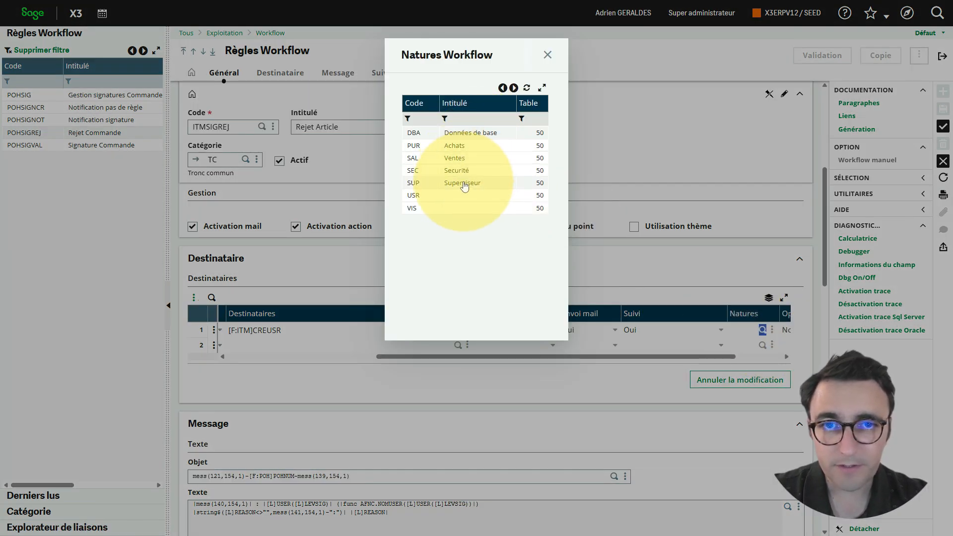
click(468, 134)
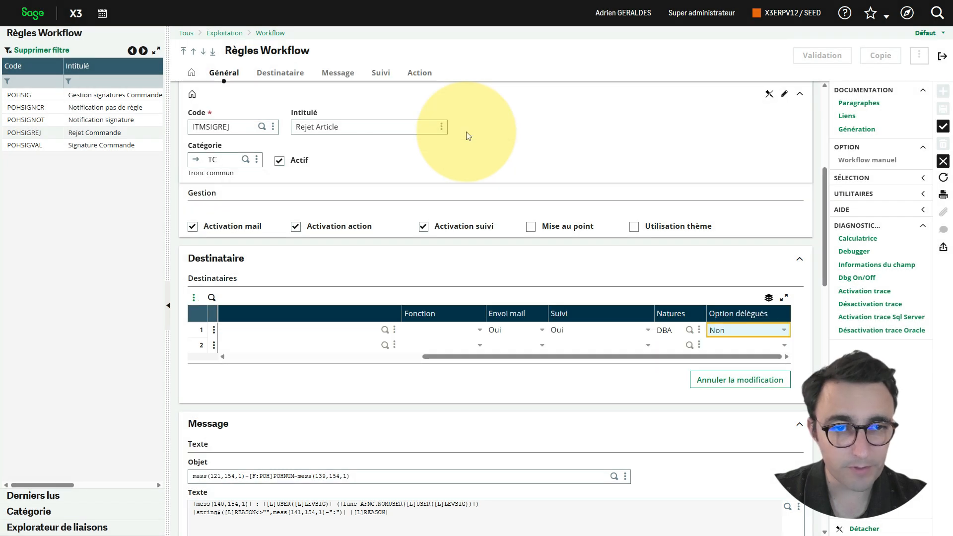
key(Return)
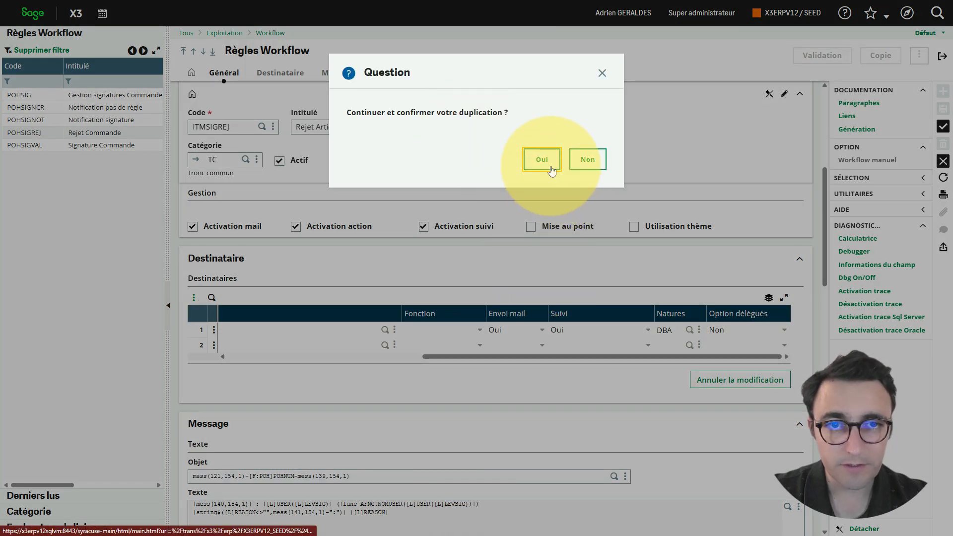
click(546, 159)
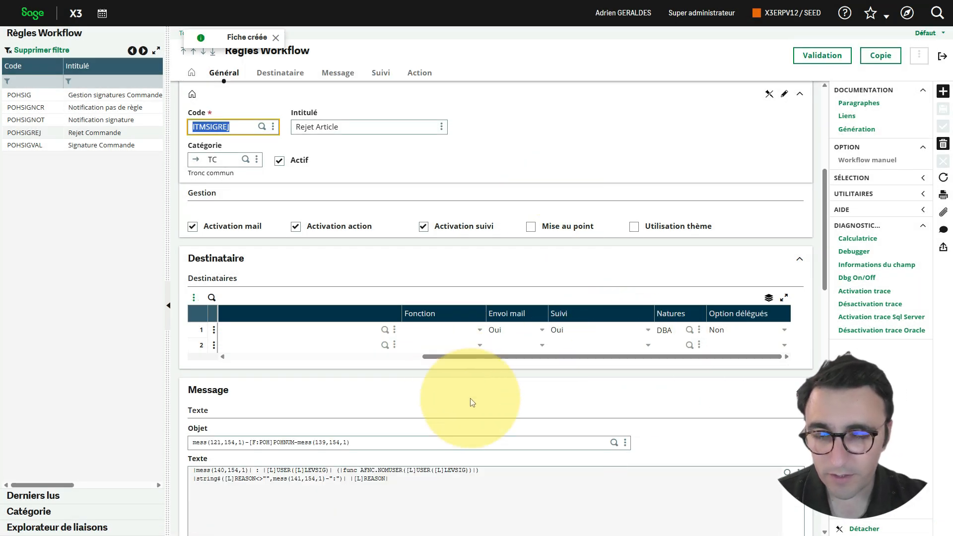
- Evaluate mess(139,154,1) from the message's Objet expression in the Calculatrice, then close it
scroll(471, 392, down, 4)
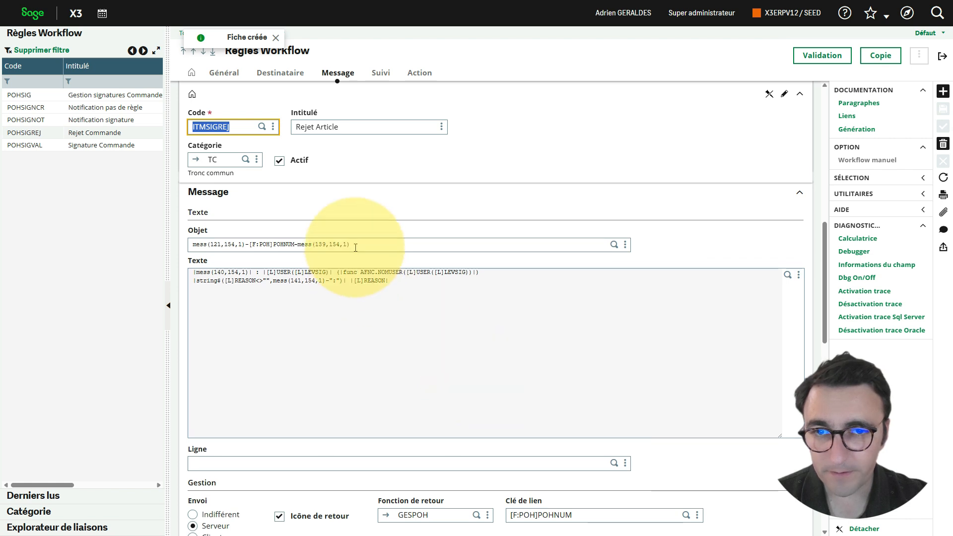
drag(298, 245, 411, 257)
key(ctrl+c)
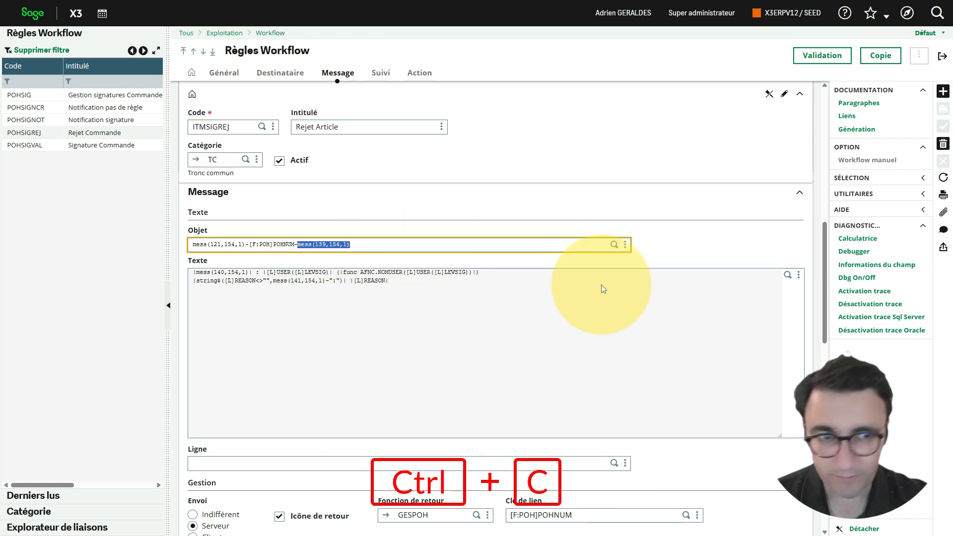
click(858, 238)
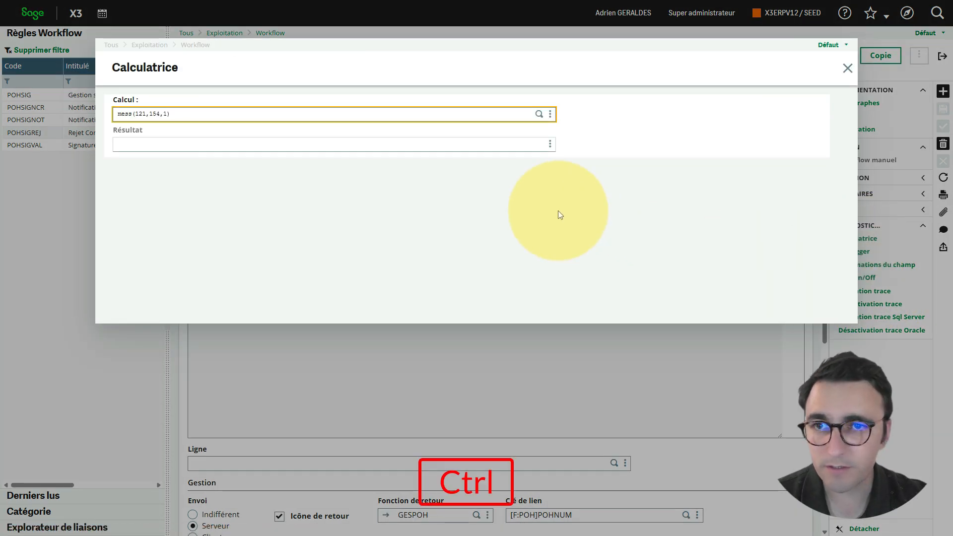
key(ctrl+a)
key(ctrl+v)
key(Return)
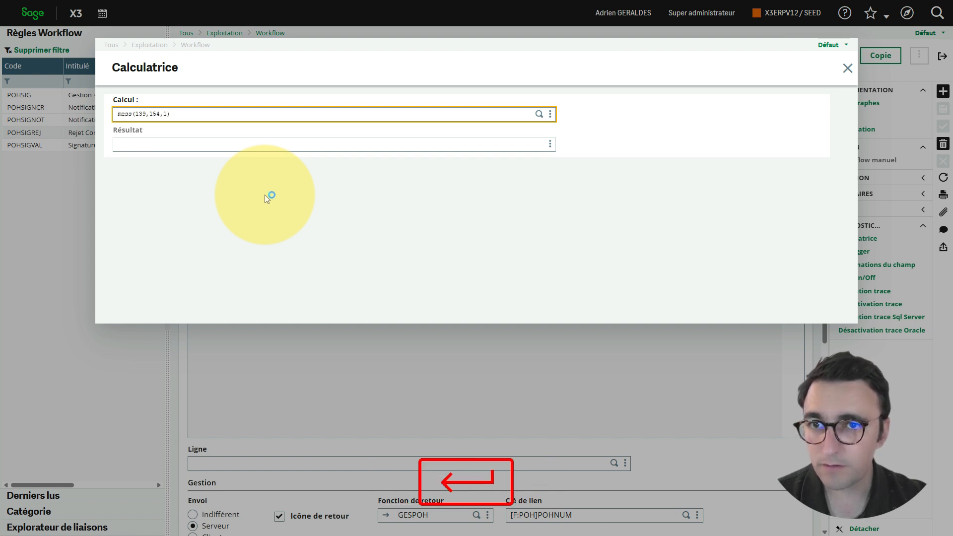
click(848, 68)
- Replace mess(121,154,1) in the message's Objet expression with the literal text "Article :"
click(285, 244)
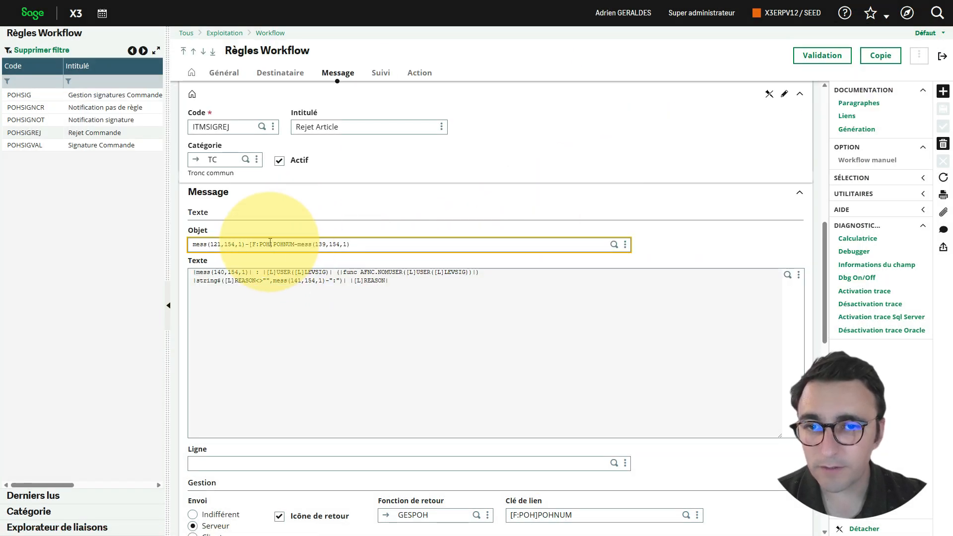
drag(246, 244, 145, 246)
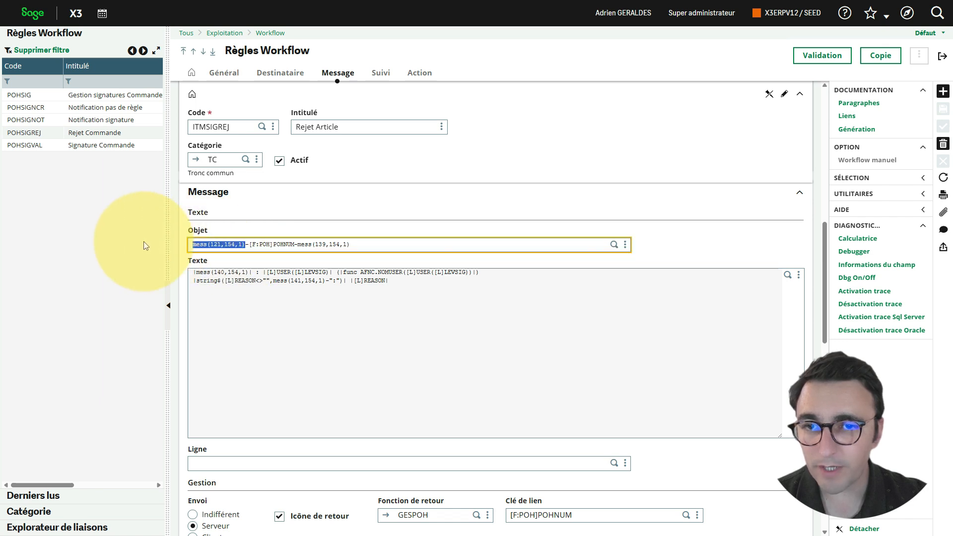
text("")
key(Left)
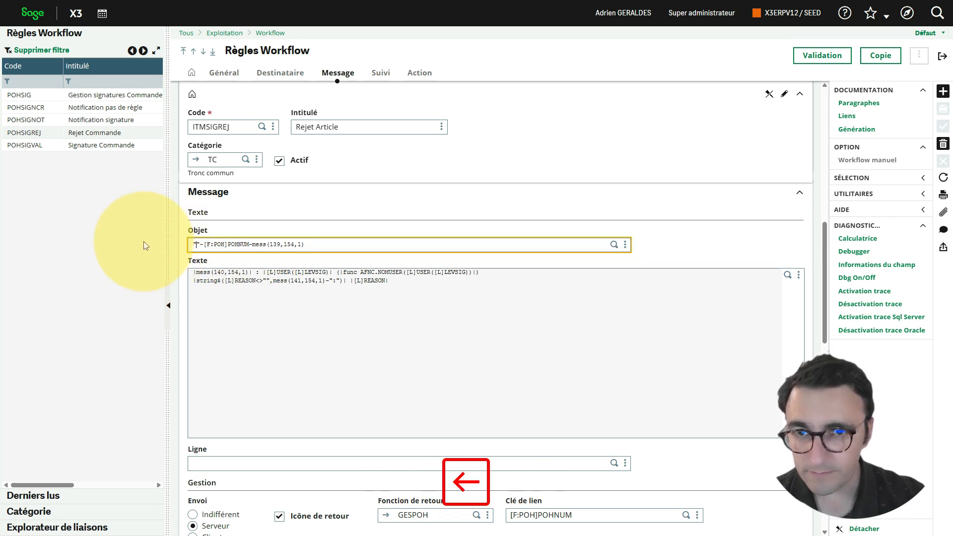
text(Article)
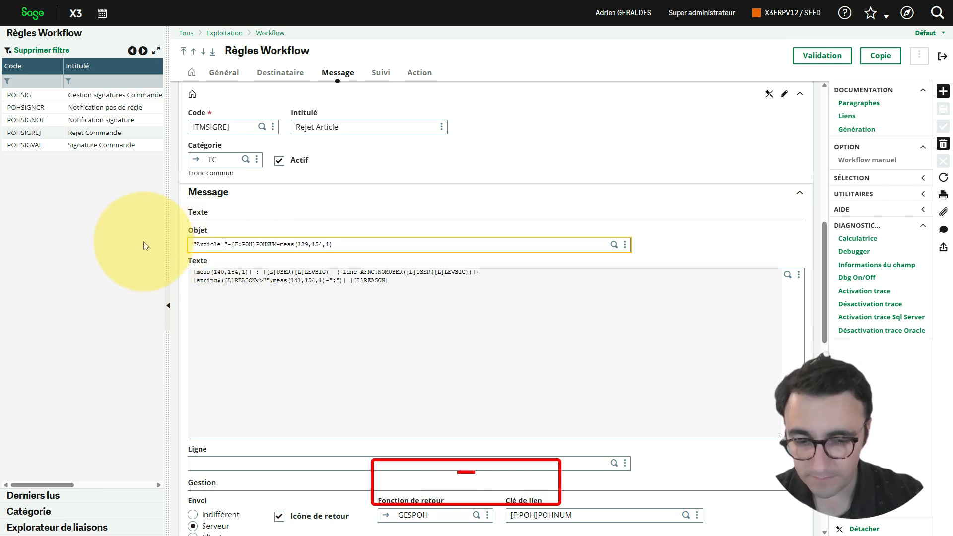
text( :)
- Replace the purchase order number reference in the Objet expression with [F:ITM]ITMREF
key(Right)
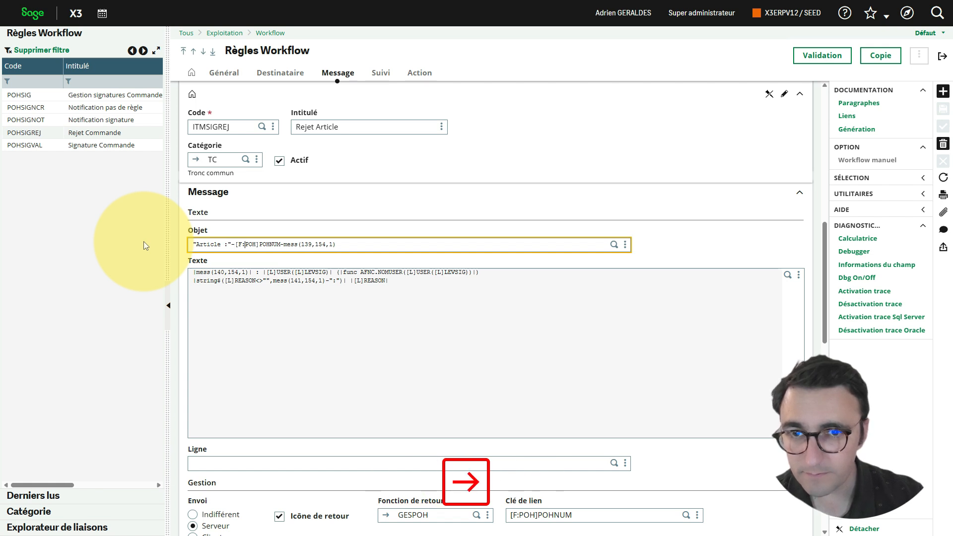
key(BackSpace)
key(BackSpace)
key(BackSpace)
text(ITM)
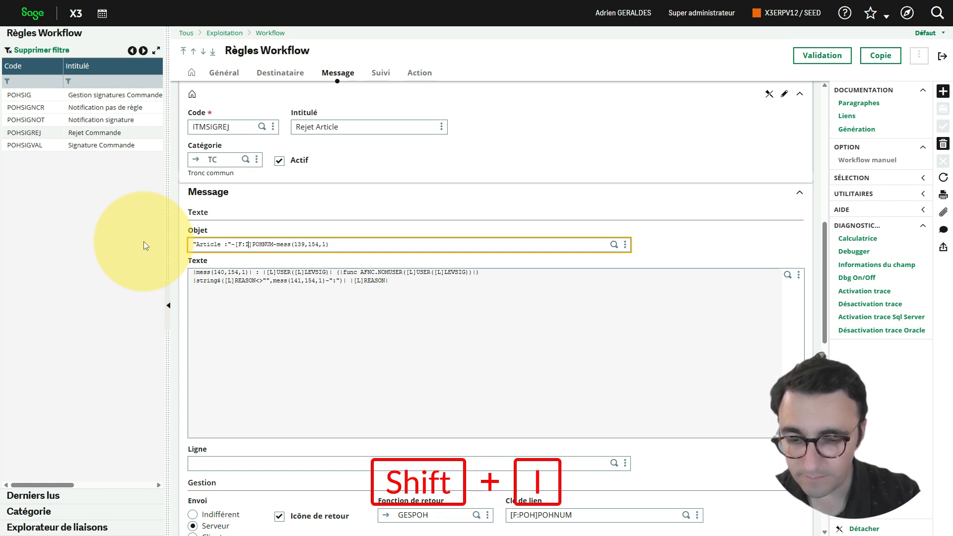
key(Delete)
key(Delete)
key(Delete)
key(Delete)
key(Delete)
key(Delete)
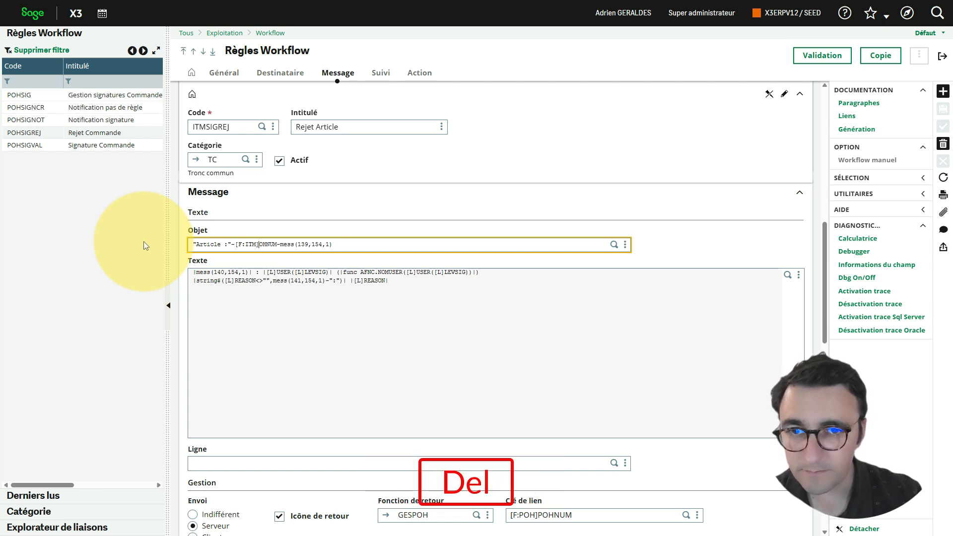
text(ITMREF)
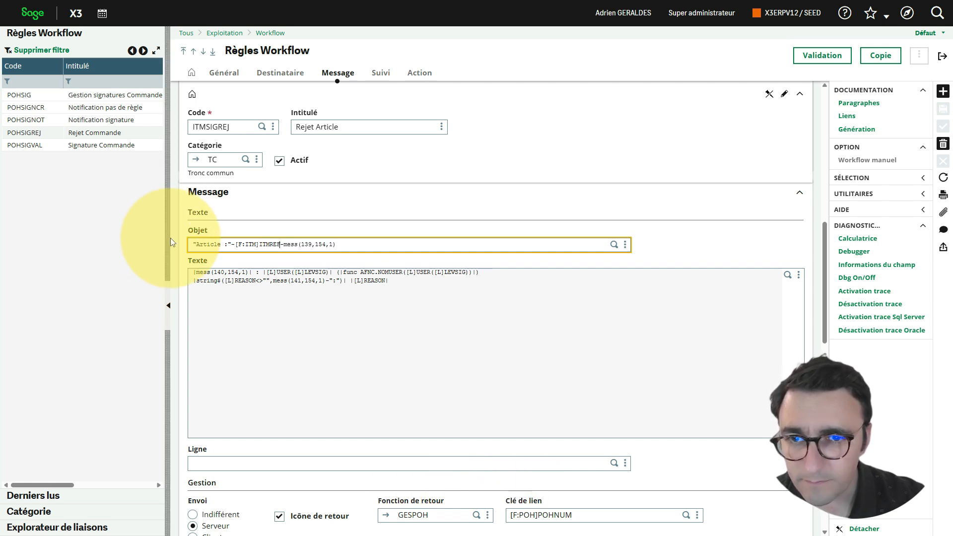
- Evaluate mess(140,154,1) from the message's Texte expression in the Calculatrice
click(249, 281)
drag(248, 272, 207, 272)
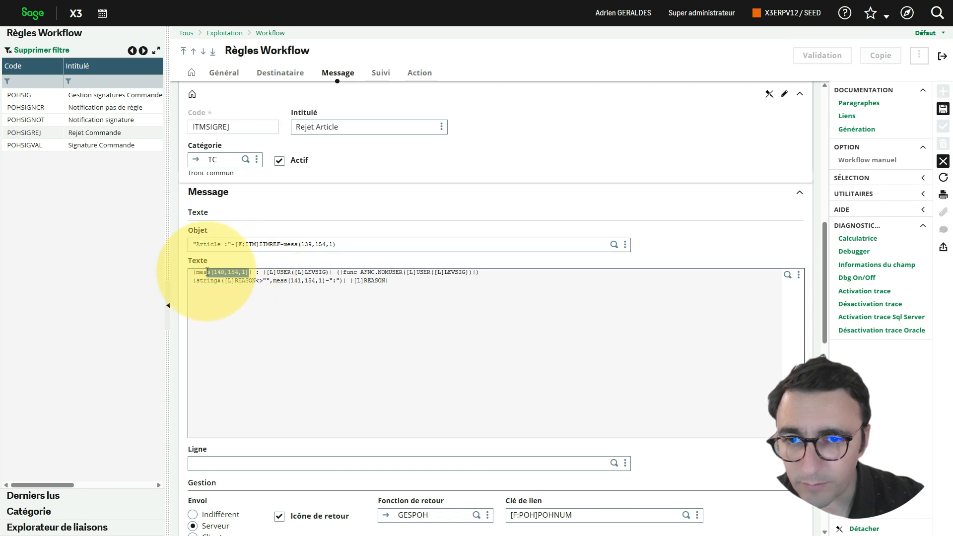
key(ctrl+c)
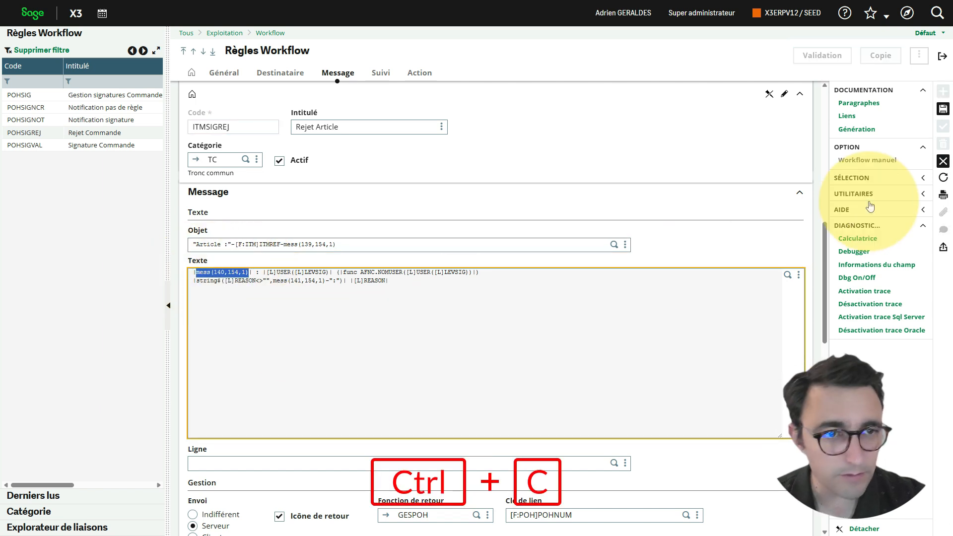
click(858, 239)
drag(176, 113, 86, 114)
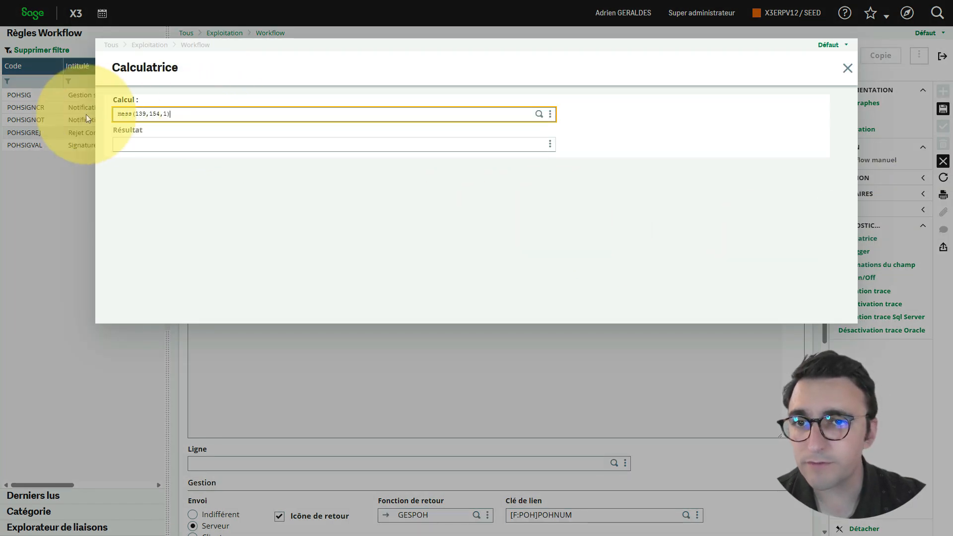
key(ctrl+v)
key(Return)
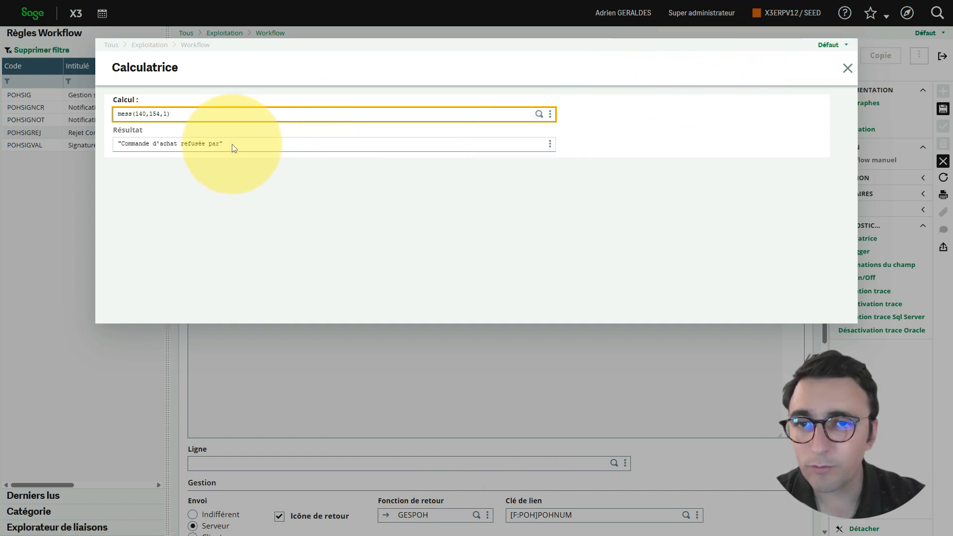
- Replace mess(140,154,1) in the message's Texte expression with the calculated text "Commande d'achat refusée par" copied from the Calculatrice
drag(227, 148, 117, 145)
key(ctrl+c)
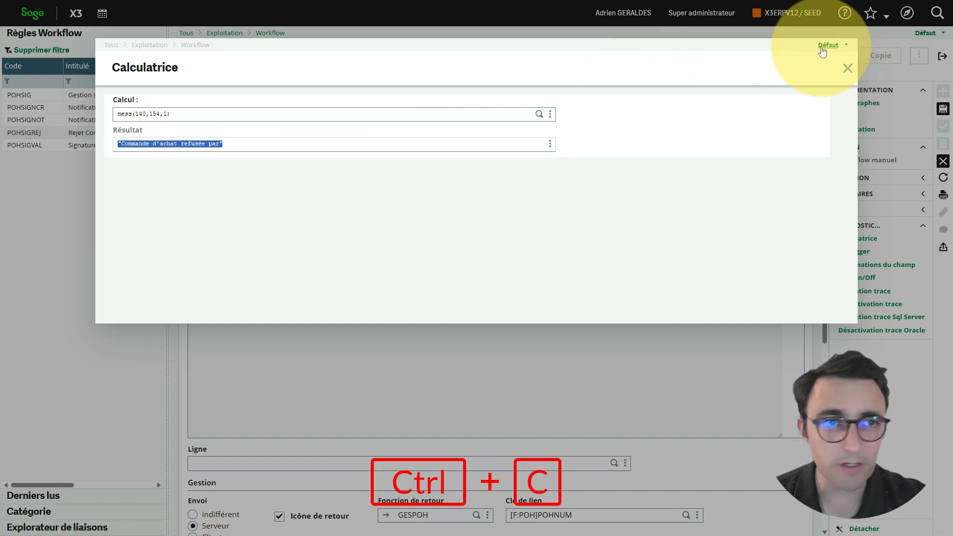
click(848, 70)
drag(195, 272, 248, 272)
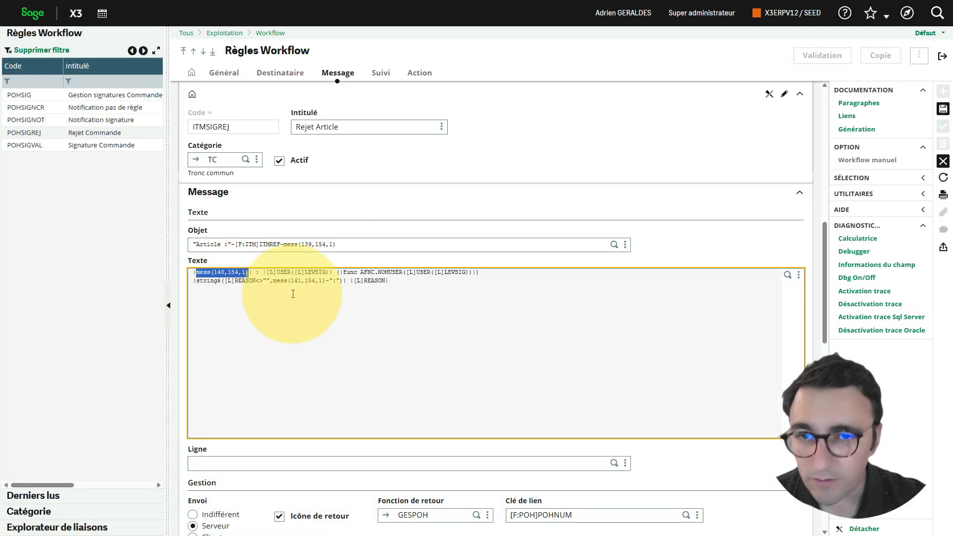
key(ctrl+v)
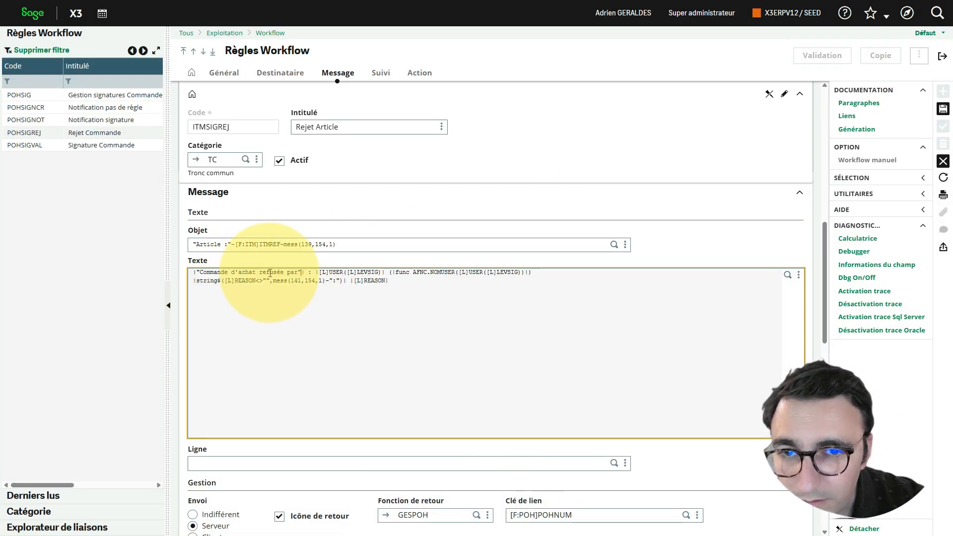
- Reword the literal at the start of the message's Texte expression so that it reads Article refusée par
drag(256, 273, 207, 272)
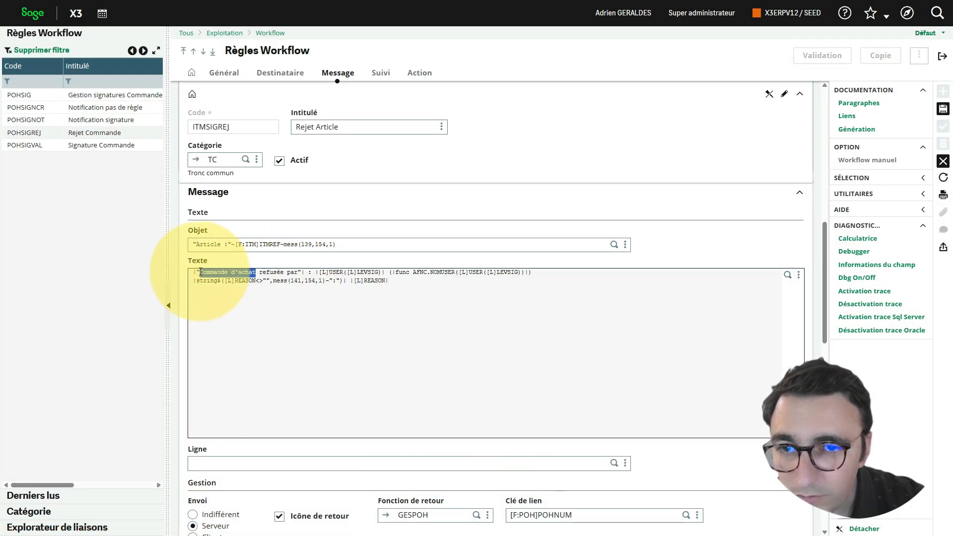
key(ctrl+shift+a)
text(i)
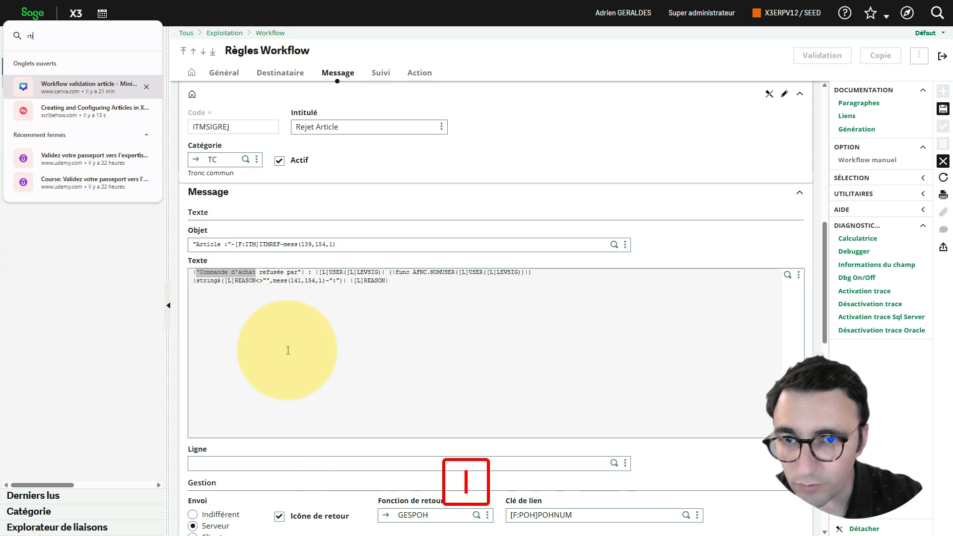
click(397, 204)
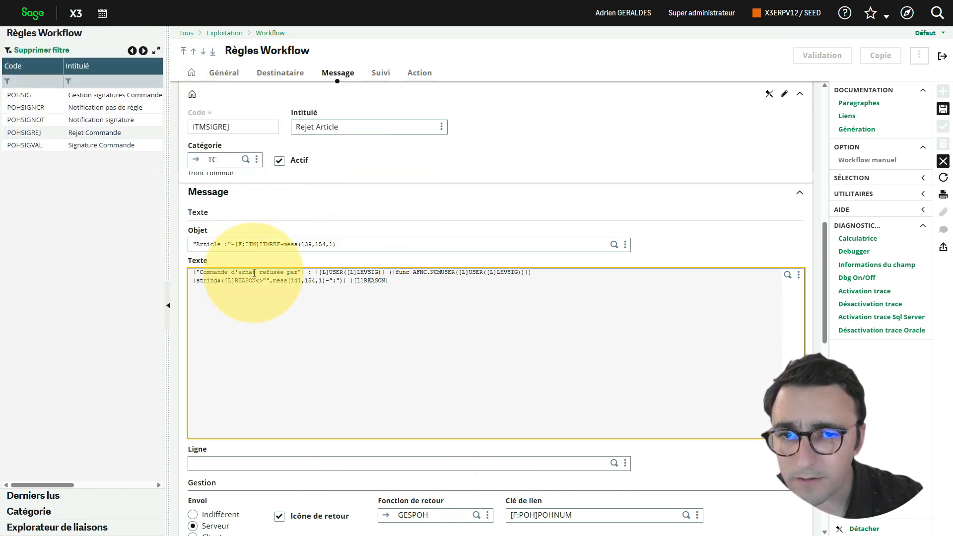
drag(256, 274, 204, 273)
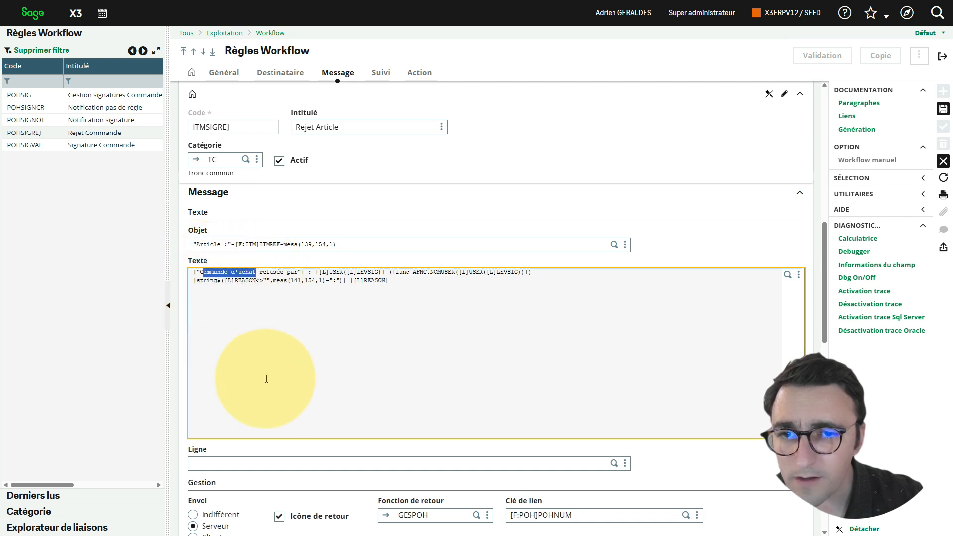
text(Articl)
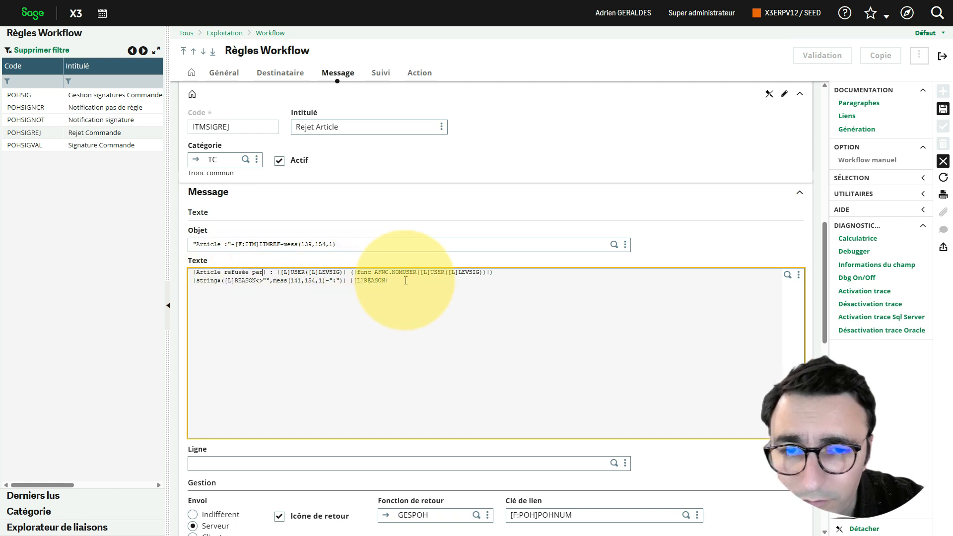
- Set the message's Fonction de retour to GESITM
scroll(405, 385, down, 4)
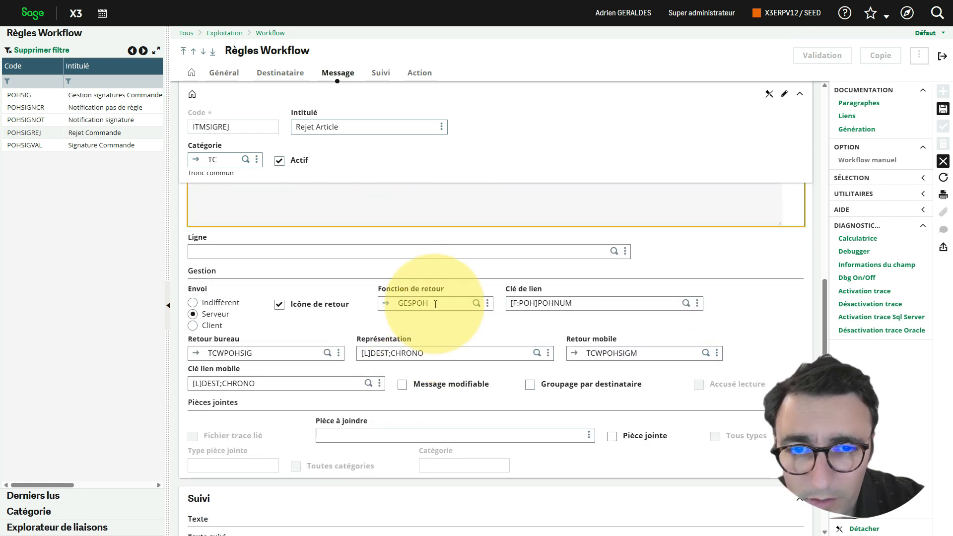
text(ITM)
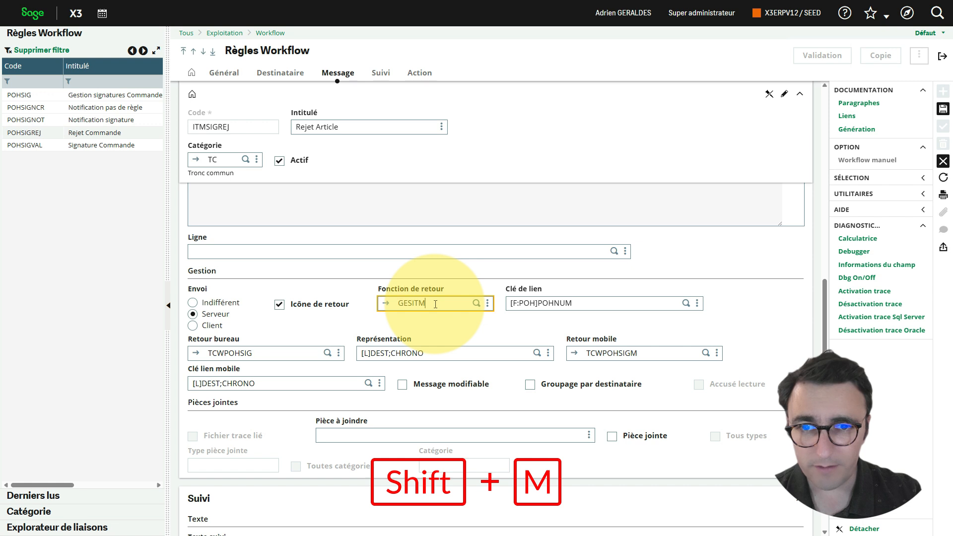
key(Tab)
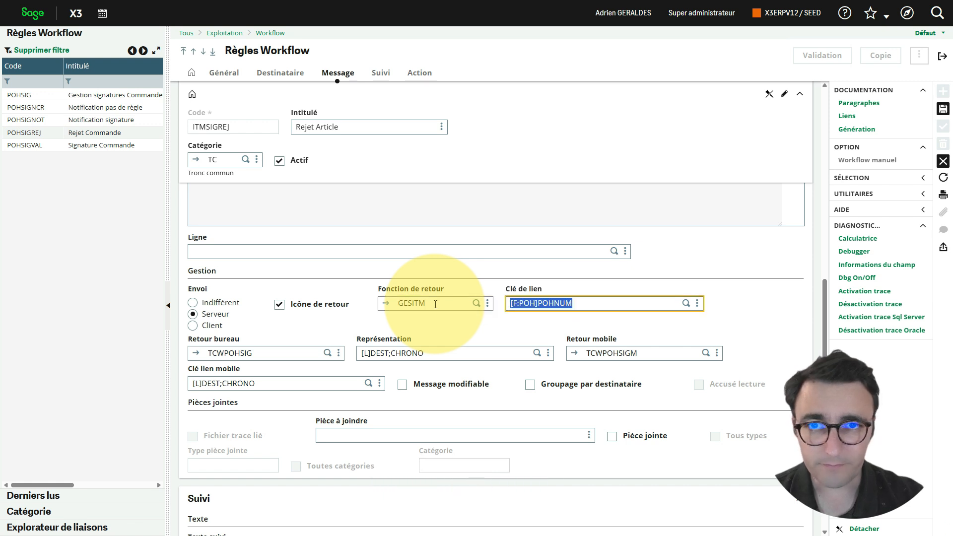
- Set the message's Clé de lien to [F:ITM]ITMREF, copied from the Objet expression
scroll(427, 238, up, 4)
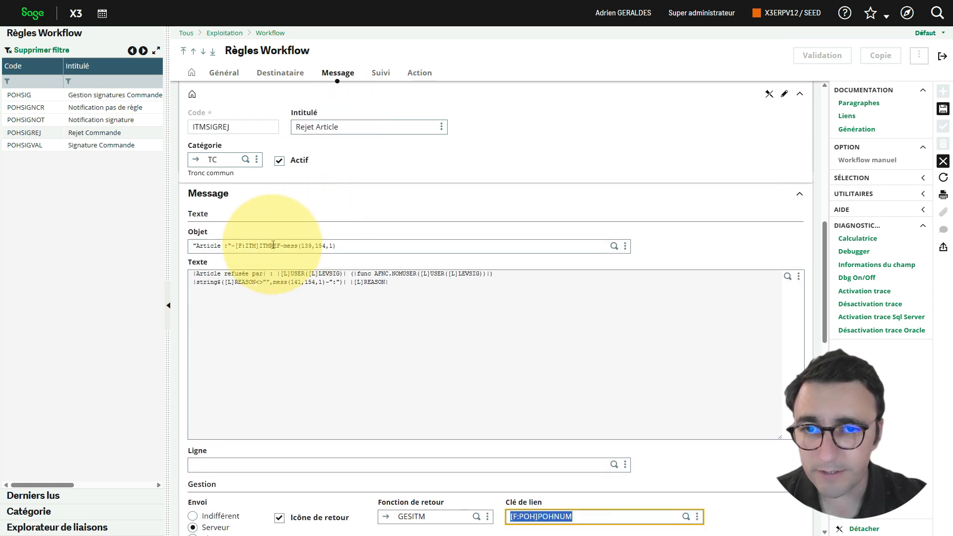
drag(281, 244, 246, 245)
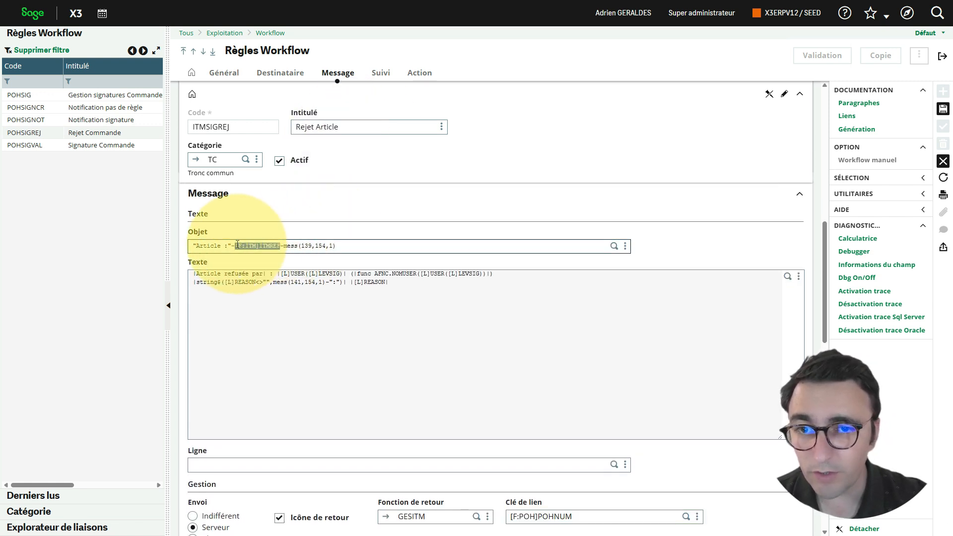
key(ctrl+c)
scroll(576, 403, down, 2)
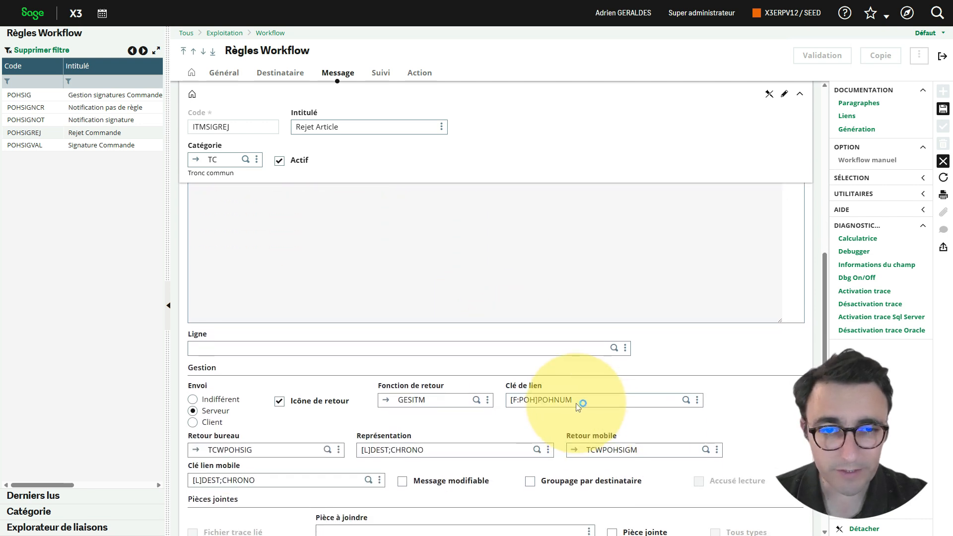
click(576, 403)
key(ctrl+v)
key(Tab)
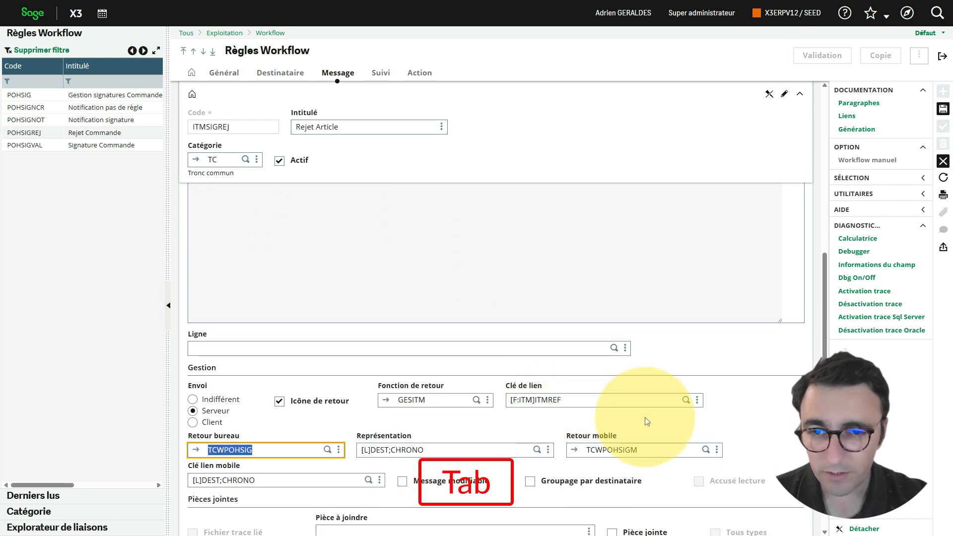
- Clear the Retour bureau and Retour mobile values of the message and save the rule
key(Delete)
key(Tab)
key(Delete)
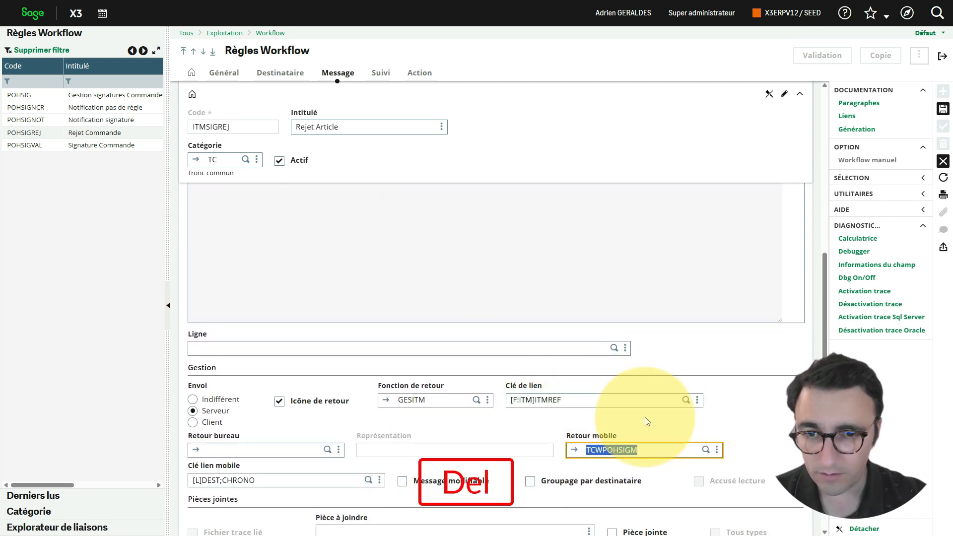
key(Tab)
key(Return)
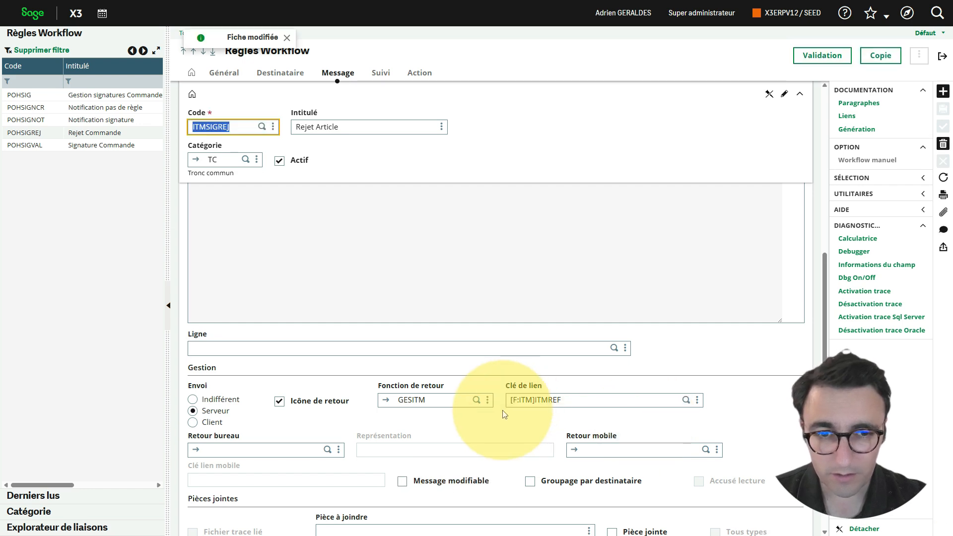
- Replace the Texte suivi expression with a copy of the message's full Objet expression, "Article :"-[F:ITM]ITMREF-mess(139,154,1)
scroll(486, 426, down, 10)
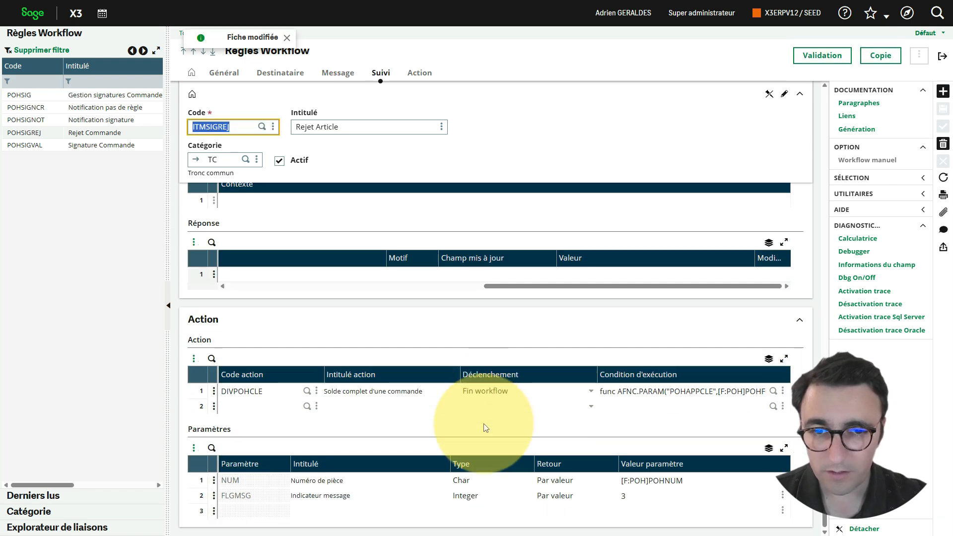
scroll(485, 428, up, 8)
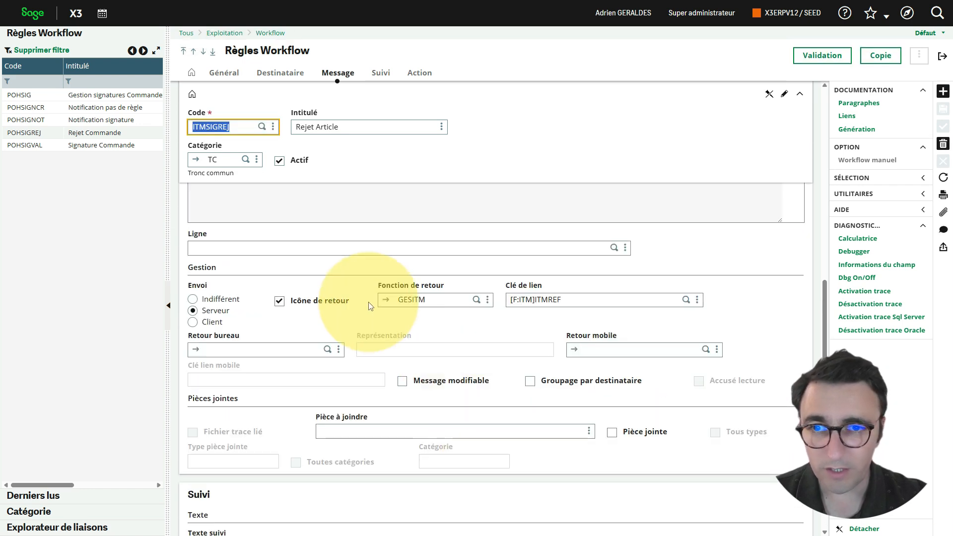
scroll(362, 326, up, 4)
click(357, 273)
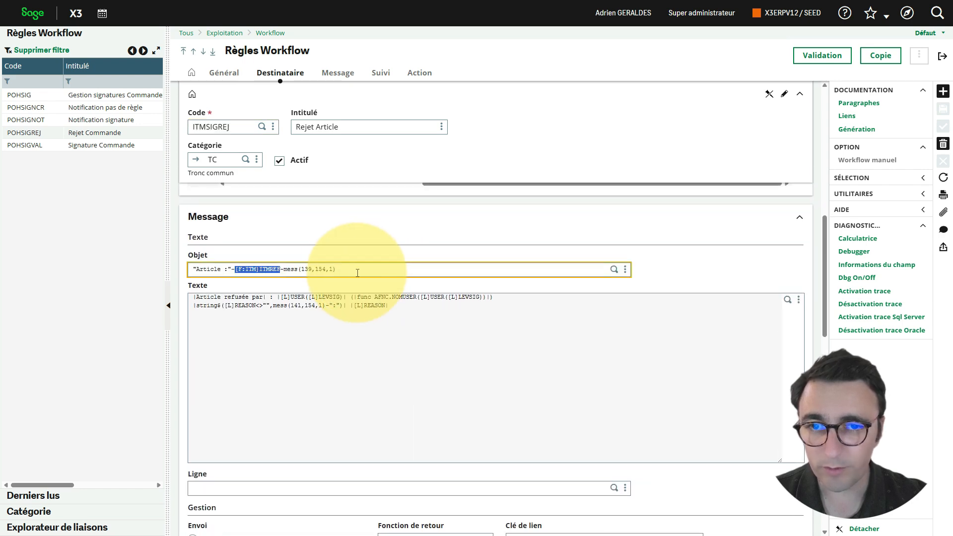
drag(365, 272, 191, 268)
key(ctrl+c)
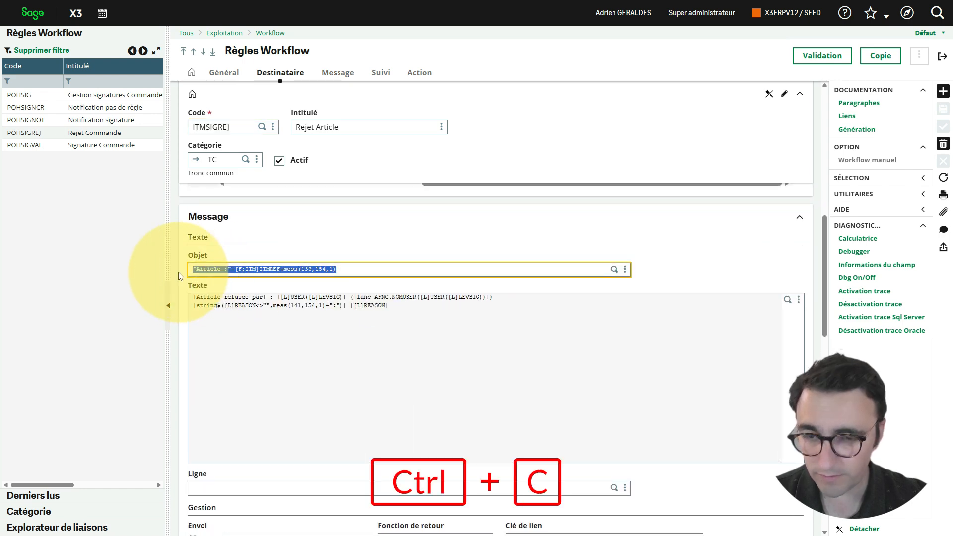
scroll(335, 440, down, 3)
scroll(335, 439, down, 5)
drag(362, 426, 175, 424)
key(ctrl+v)
key(Tab)
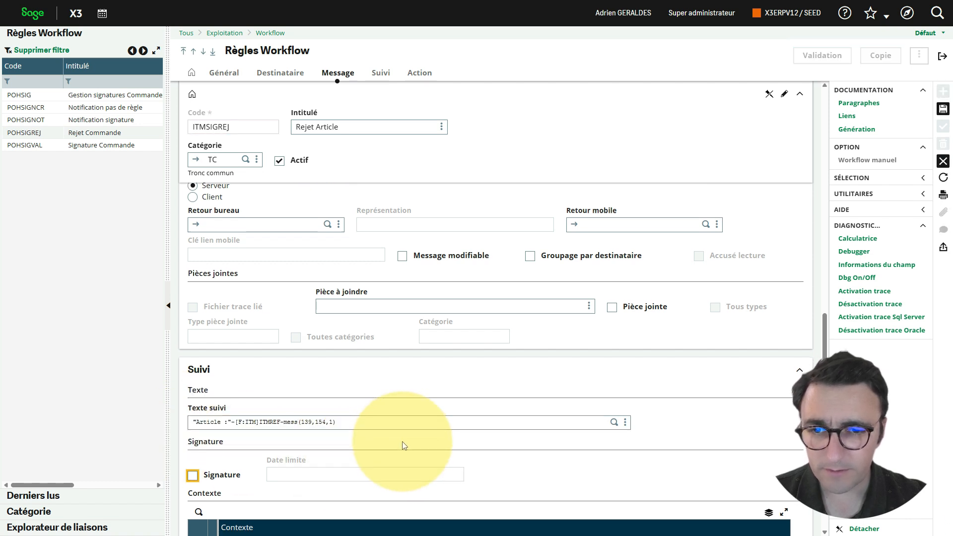
- Delete the DIVPOHCLE line from the rule's Action table
scroll(397, 440, down, 4)
scroll(404, 446, down, 3)
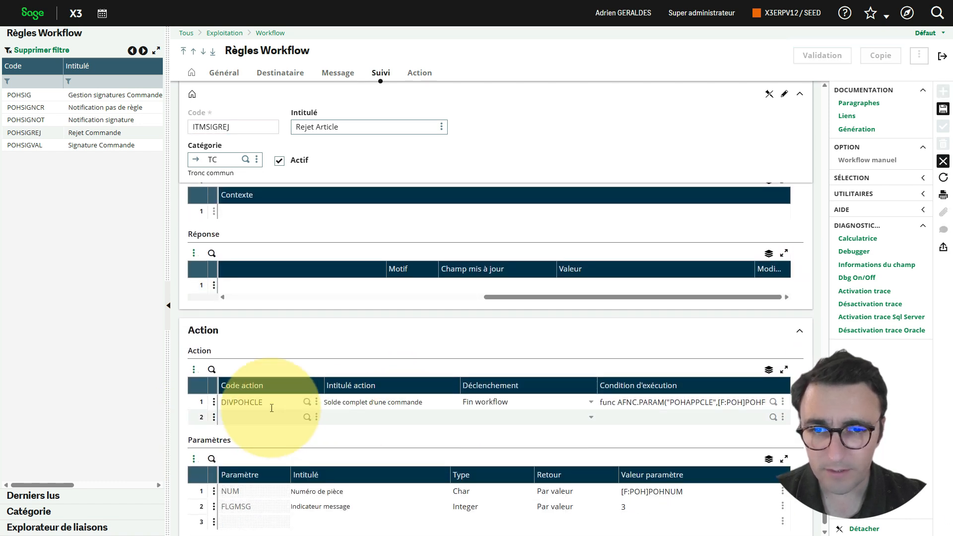
click(214, 403)
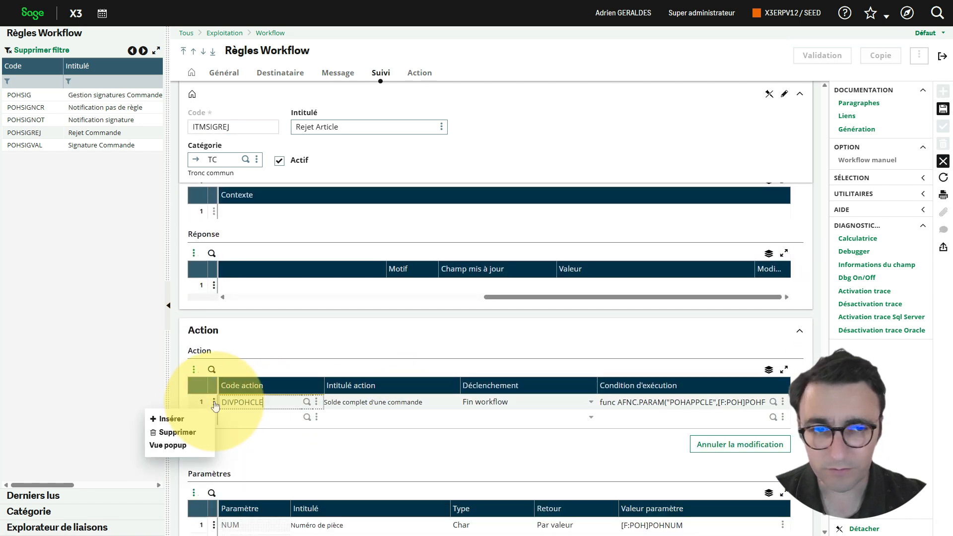
click(205, 432)
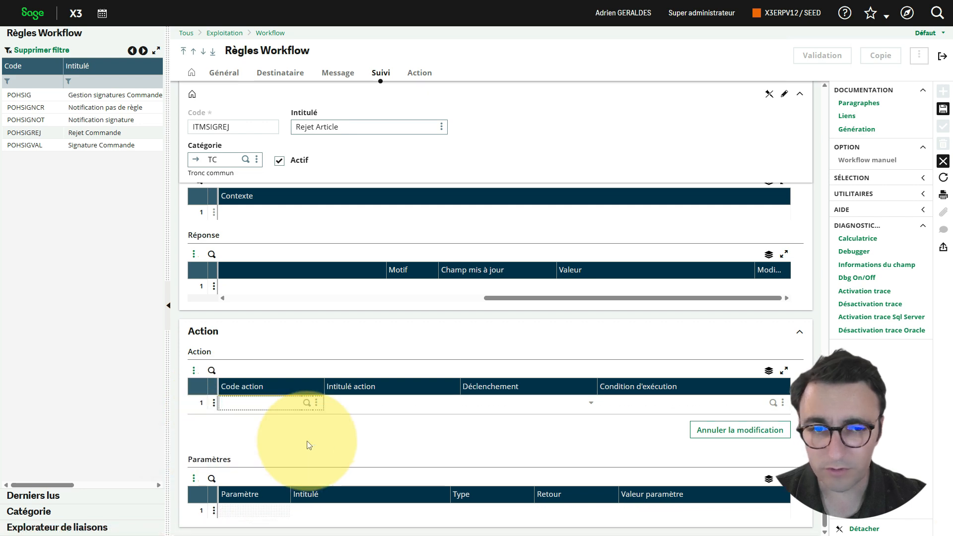
- Try to save the ITMSIGREJ rule with the emptied Action table
click(943, 109)
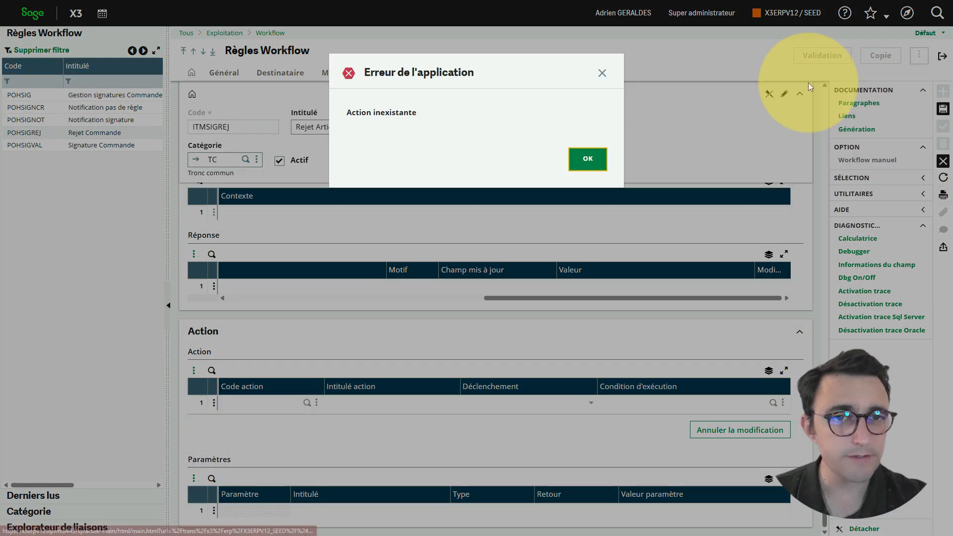
click(588, 159)
key(Escape)
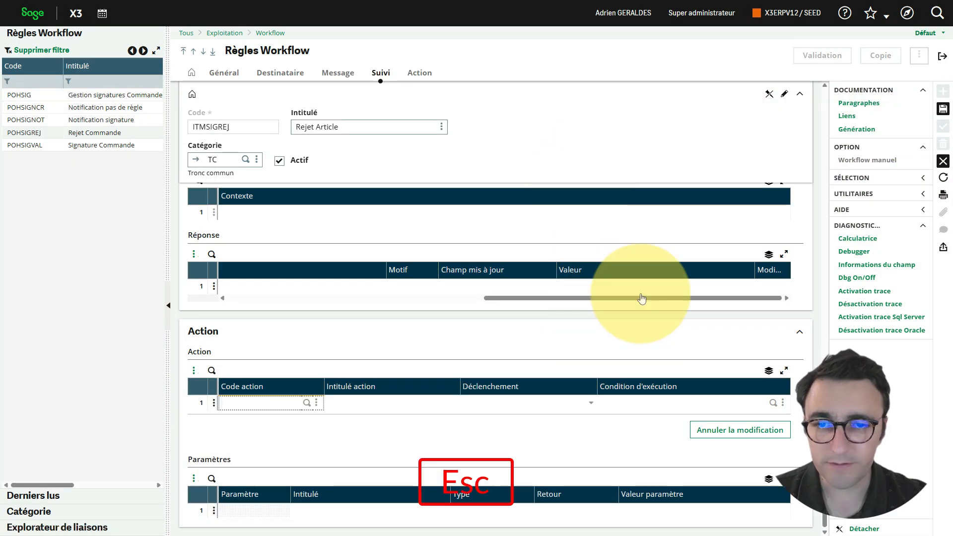
click(944, 108)
click(588, 157)
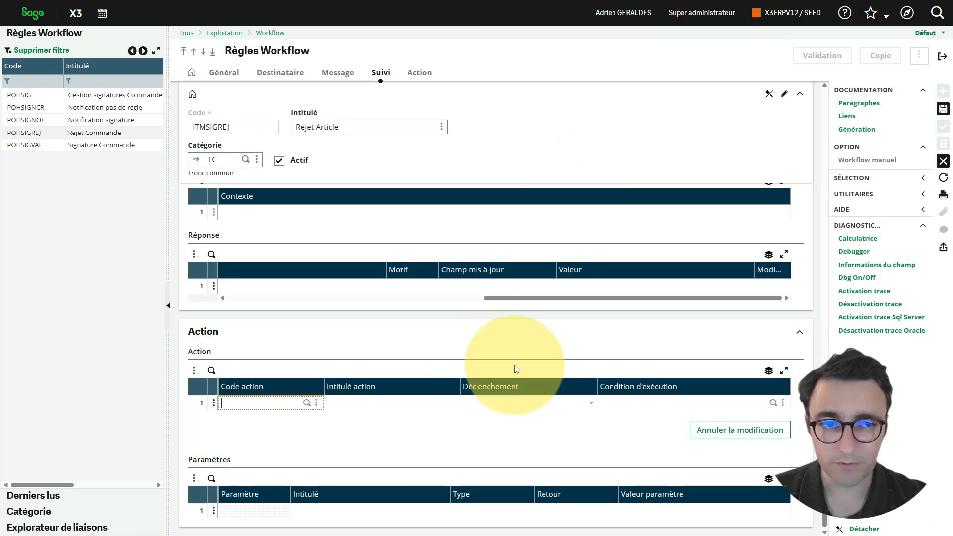
key(Escape)
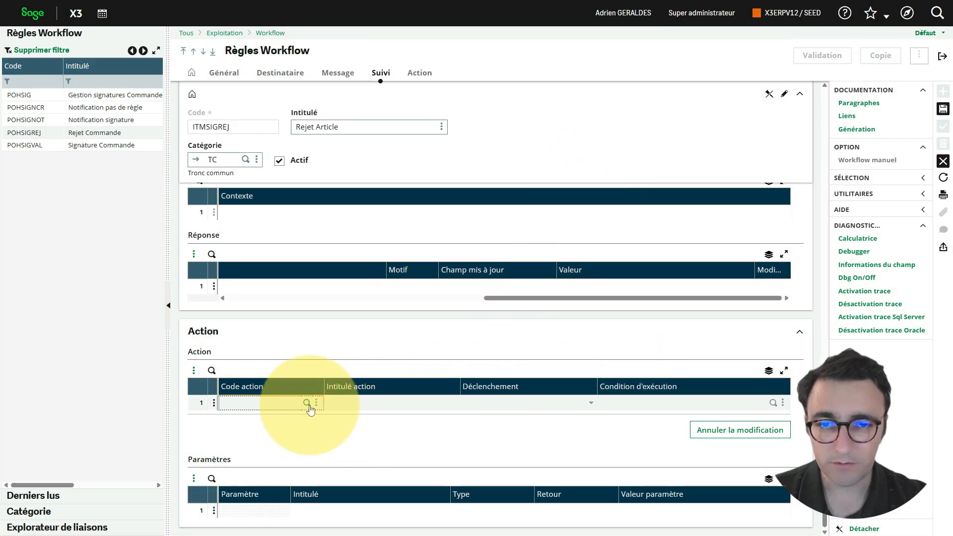
- Remove the blank line from the Action table and try to save the rule again
click(214, 402)
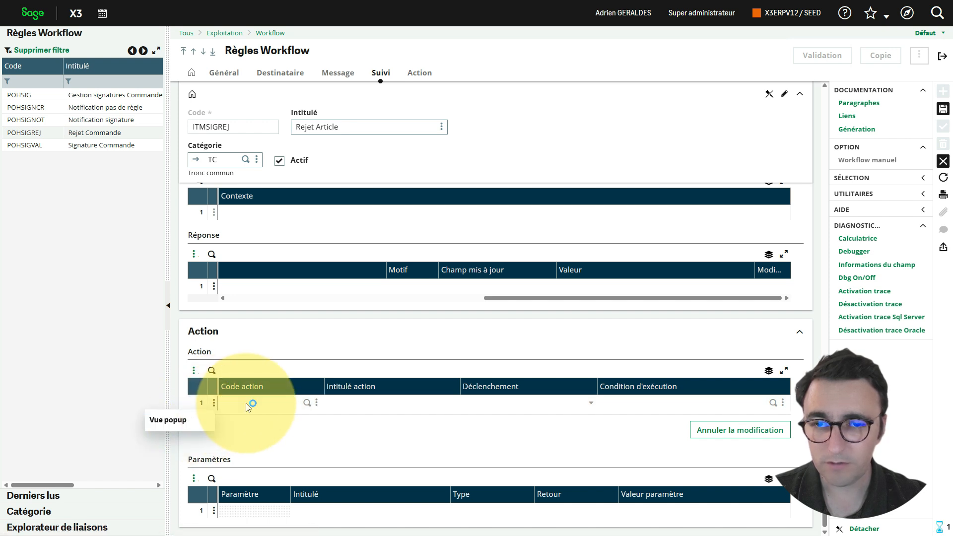
key(Escape)
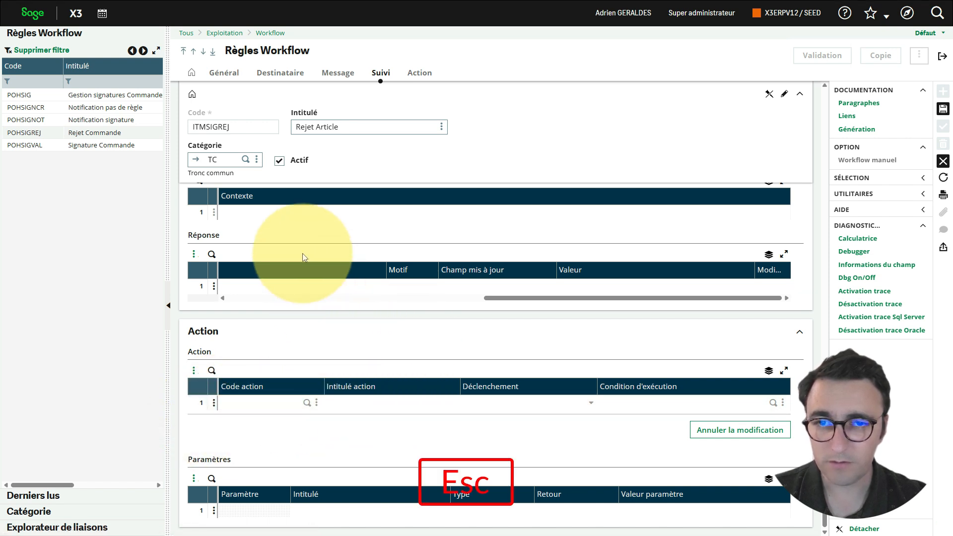
click(273, 512)
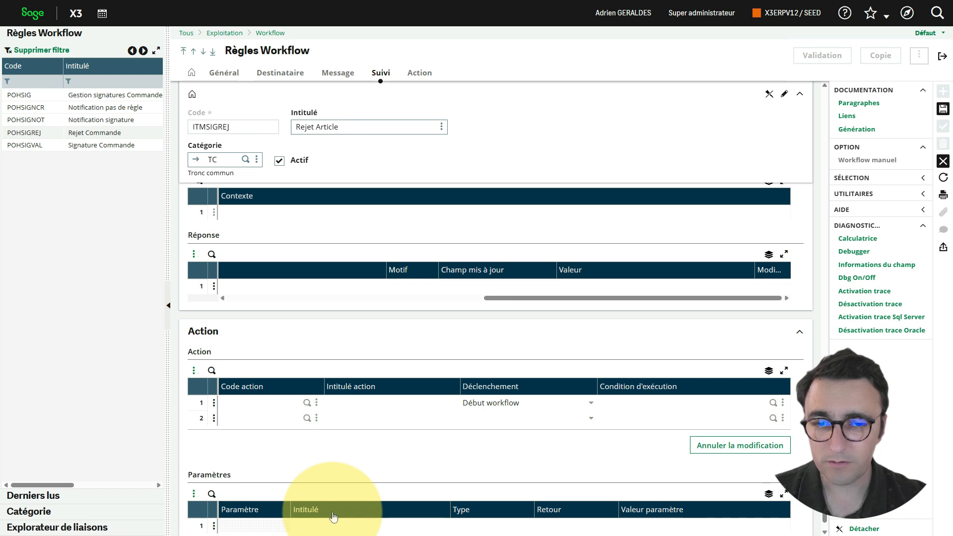
click(214, 403)
click(194, 441)
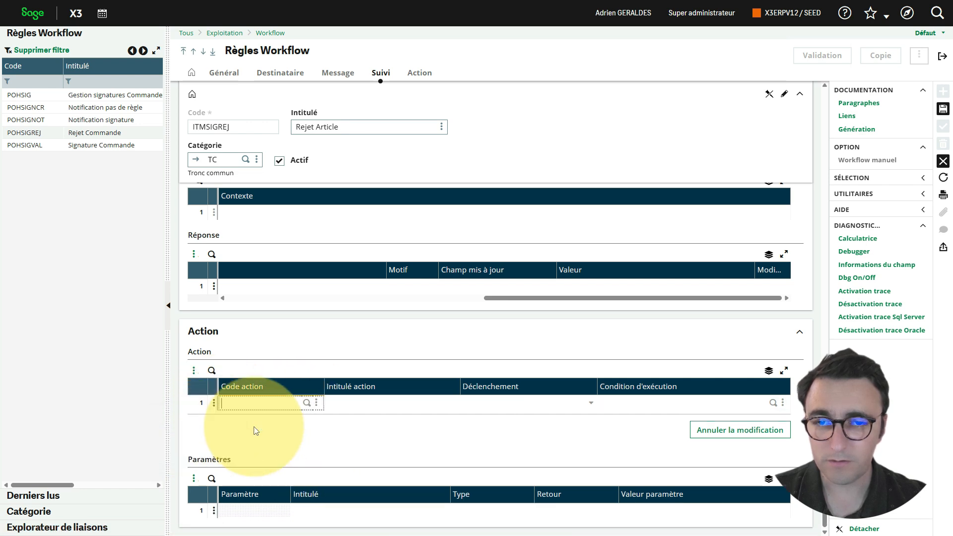
click(943, 108)
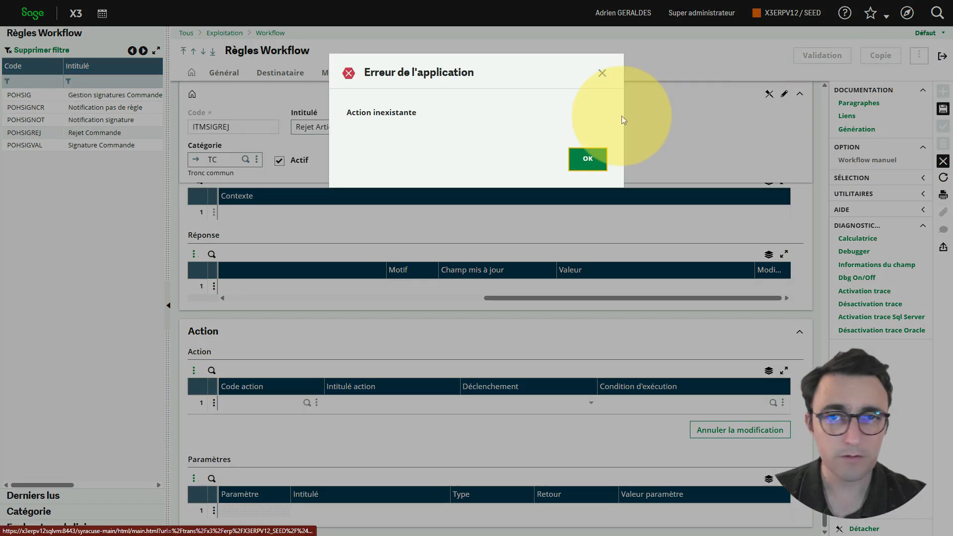
click(588, 159)
- Turn off Activation action in the ITMSIGREJ rule's Gestion options and save the rule
scroll(546, 268, up, 5)
scroll(543, 287, up, 6)
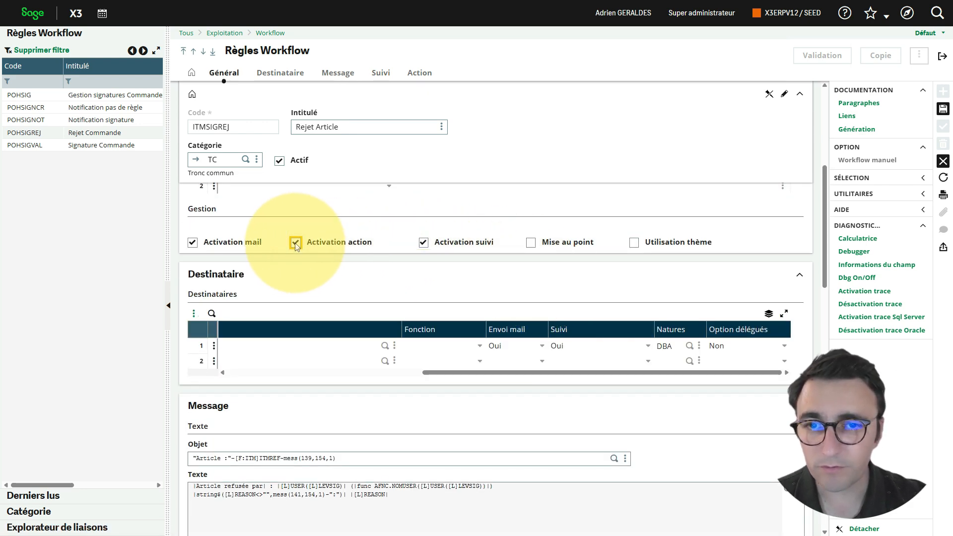
click(325, 241)
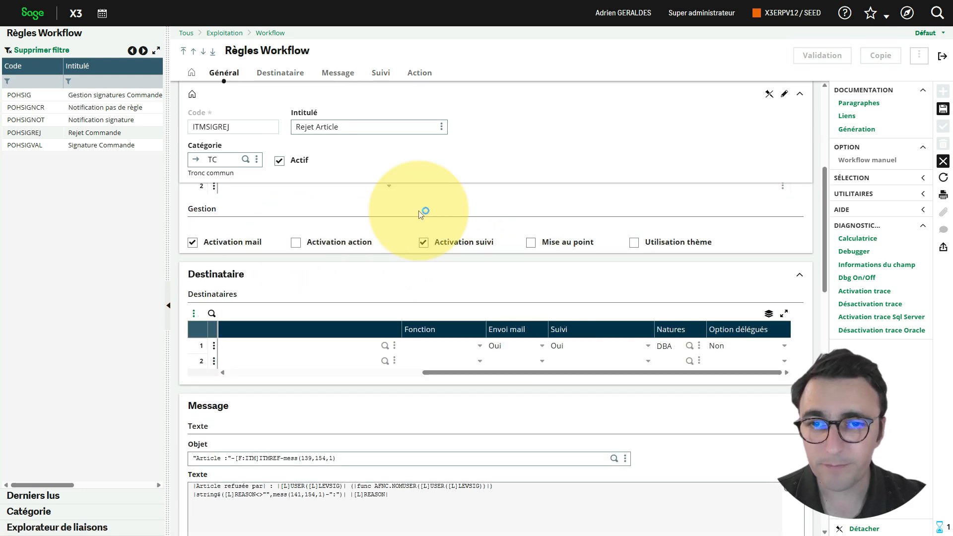
click(942, 109)
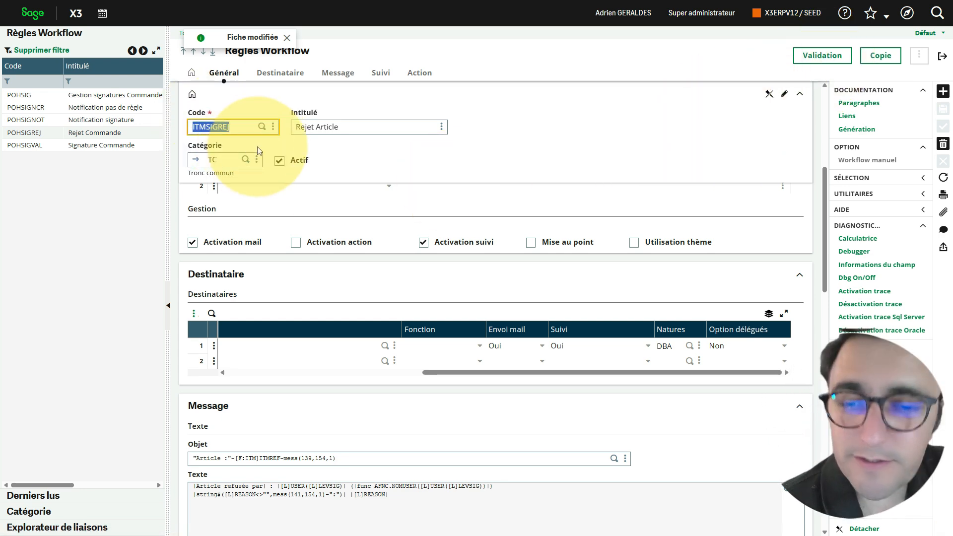
- Starting from the POHSIGVAL rule, set the code to ITMSIGVAL, the title to Signature Article and the category to TC
scroll(314, 197, down, 10)
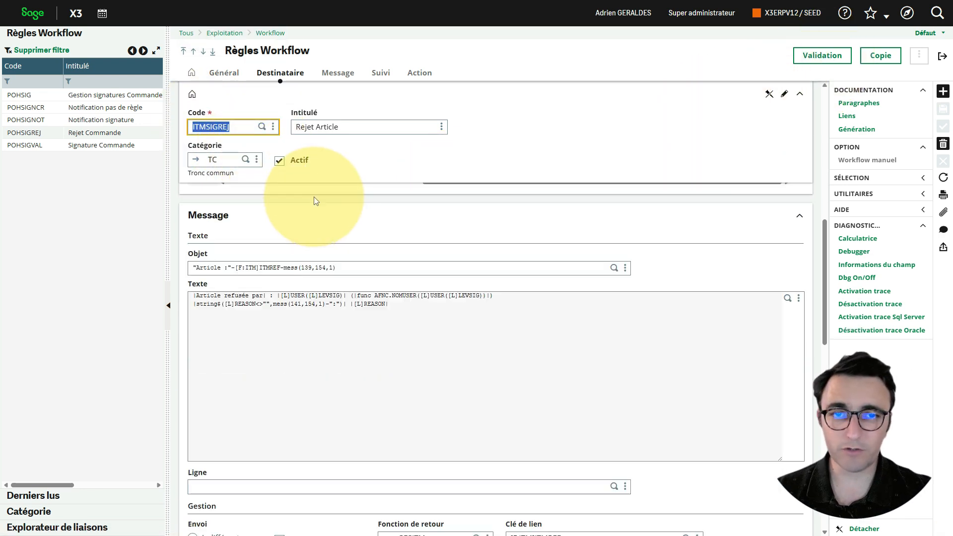
scroll(314, 195, down, 3)
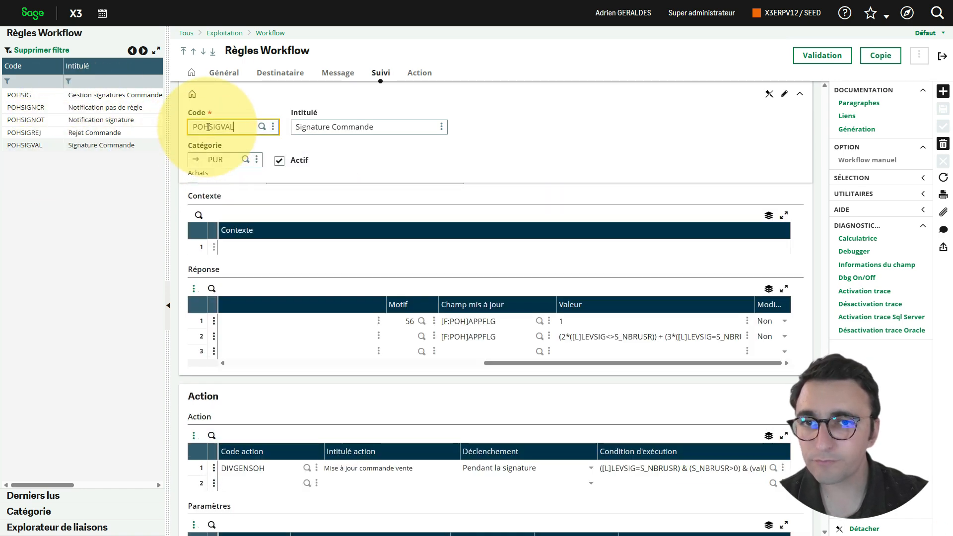
drag(208, 127, 158, 133)
text(ITM)
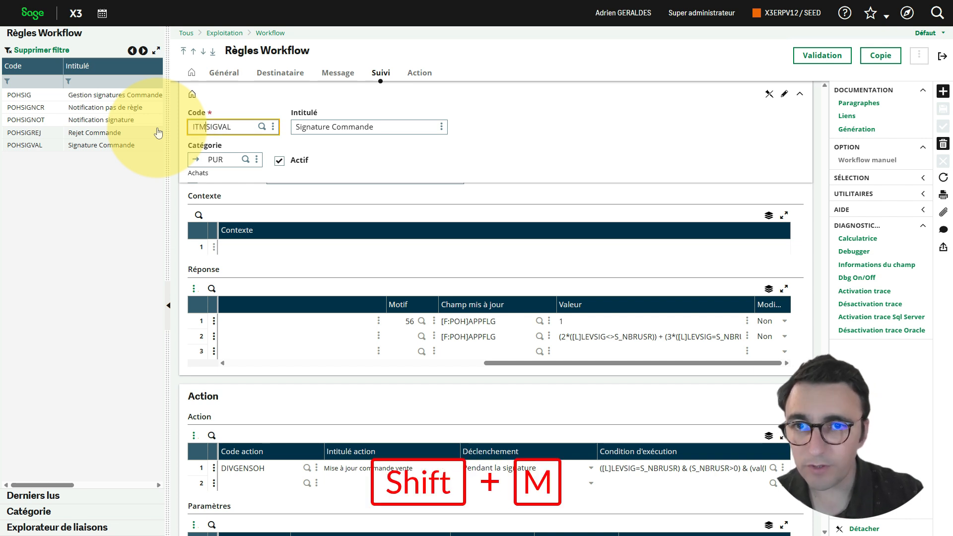
key(Tab)
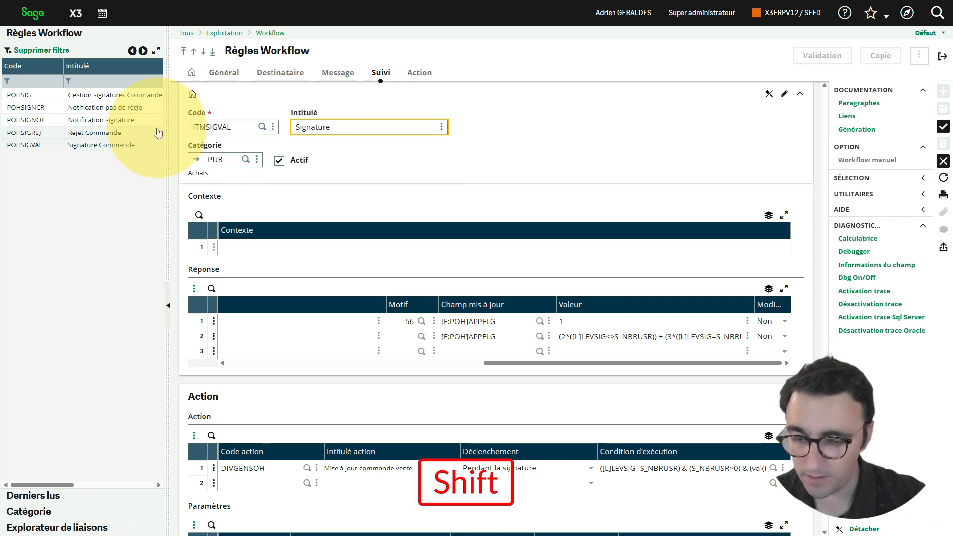
text(Article)
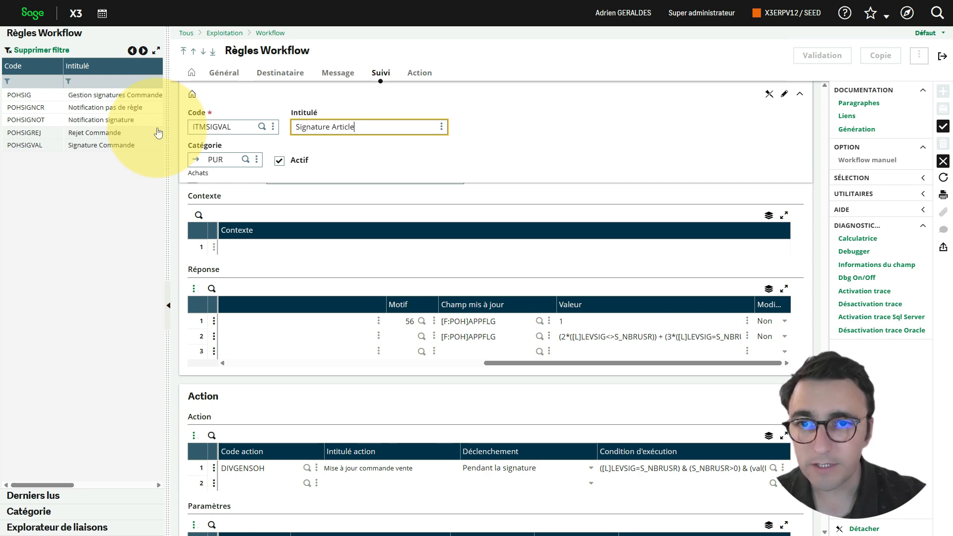
key(Tab)
key(Tab)
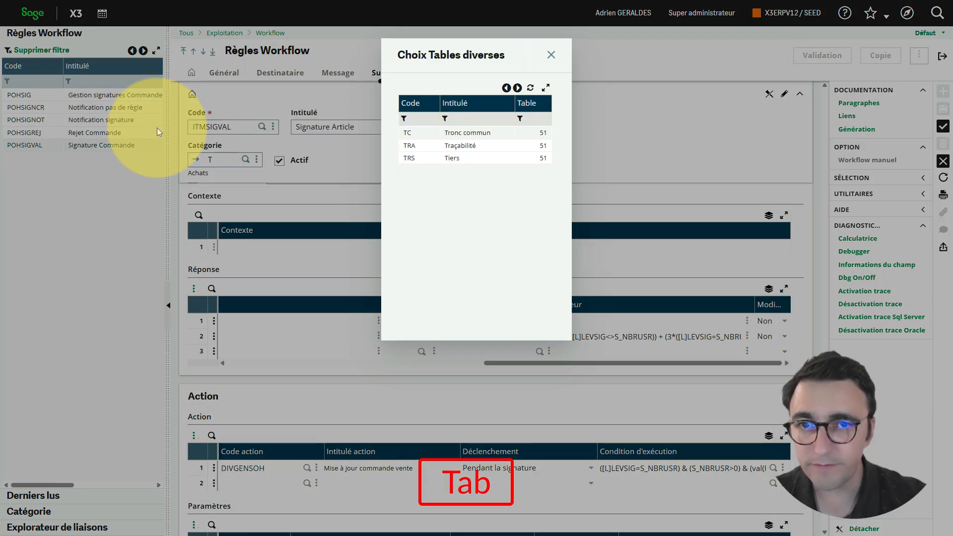
click(488, 139)
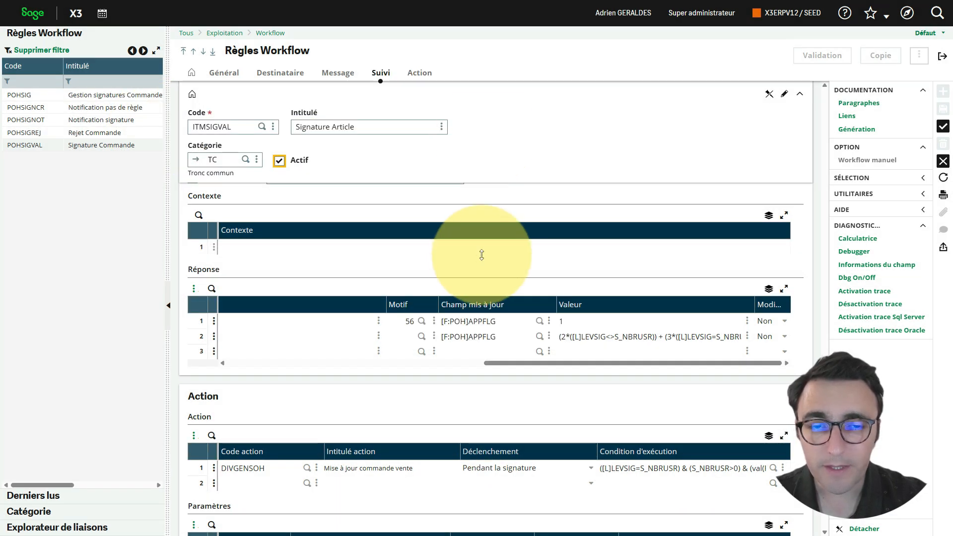
- Set the triggering event code of the ITMSIGVAL rule to ITMSIG
scroll(472, 272, up, 10)
scroll(472, 276, up, 10)
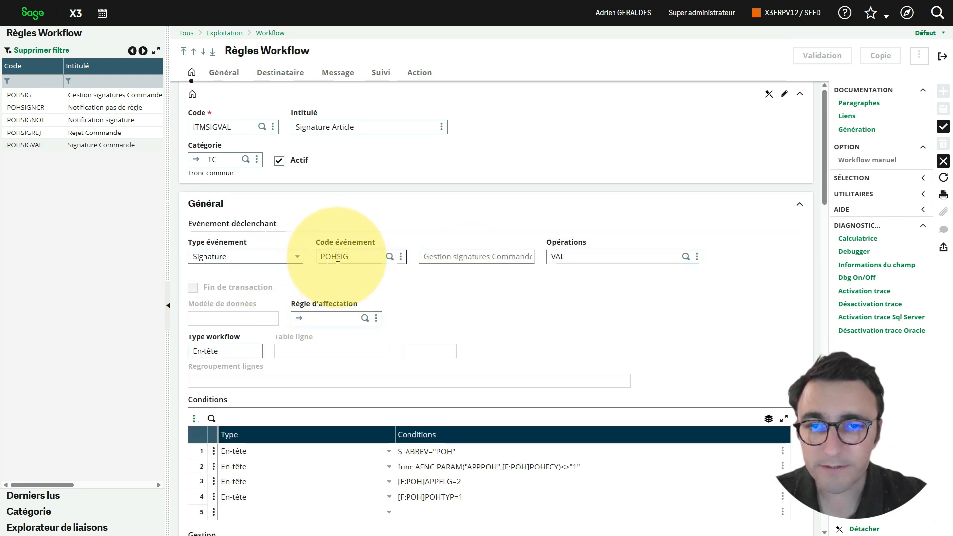
drag(338, 258, 321, 258)
text(ITM)
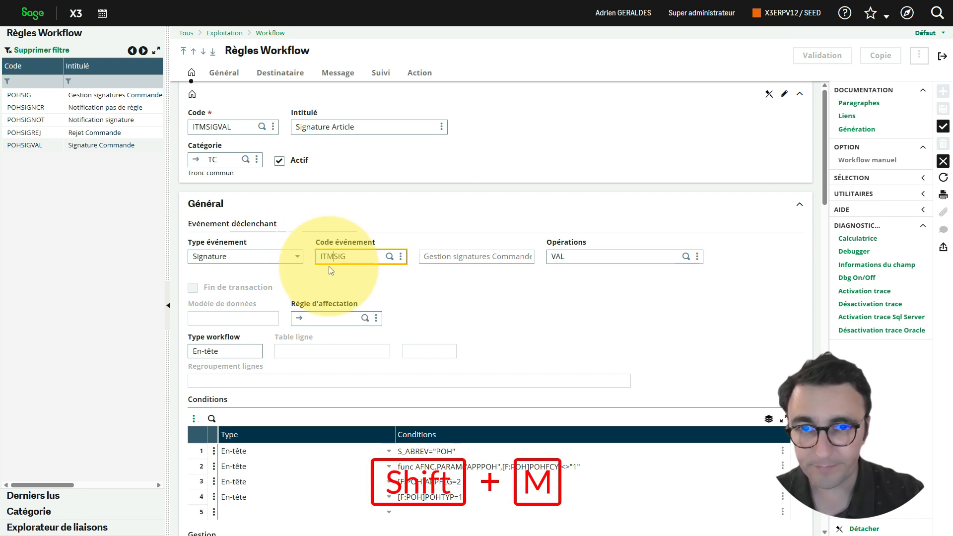
key(Tab)
key(Tab)
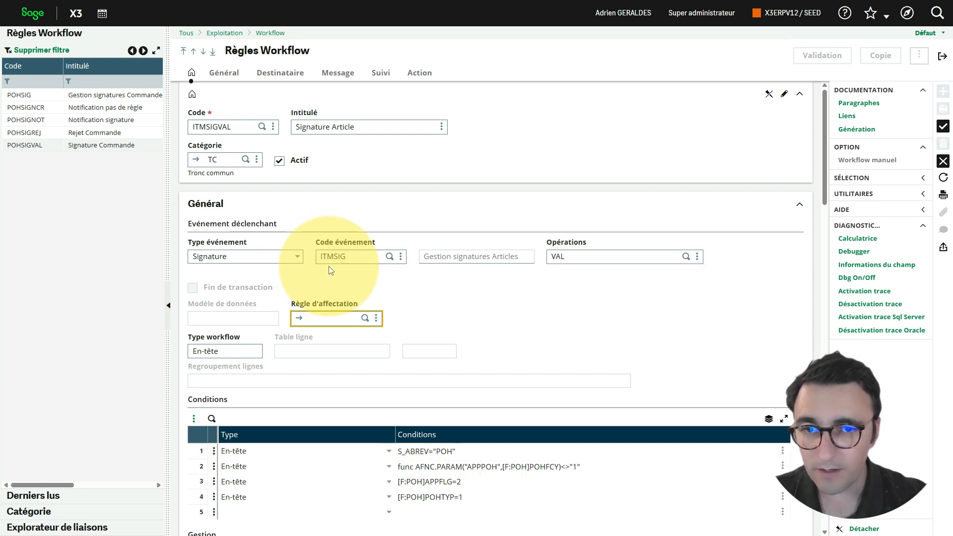
key(Tab)
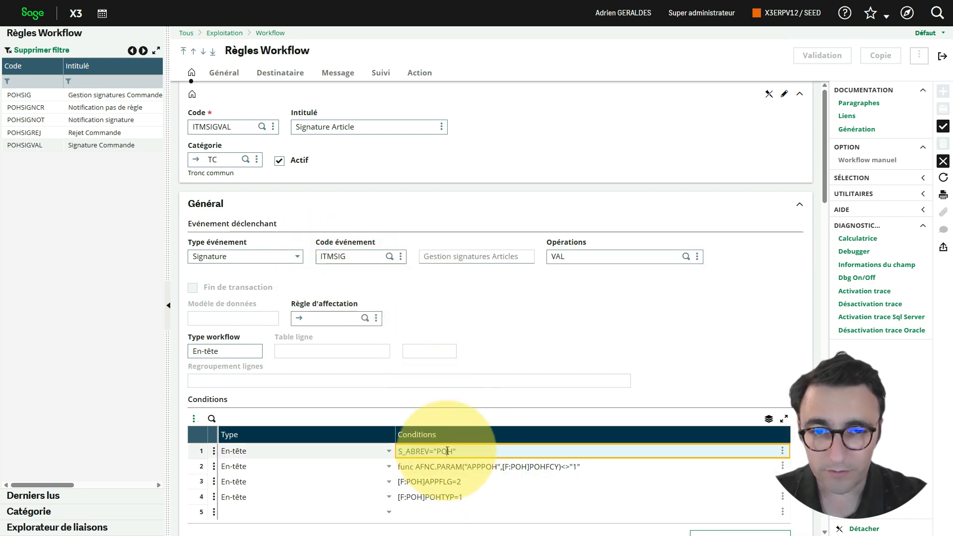
- Change the first condition to S_ABREV="ITM" and delete all the other condition lines
double_click(447, 451)
text(ITM)
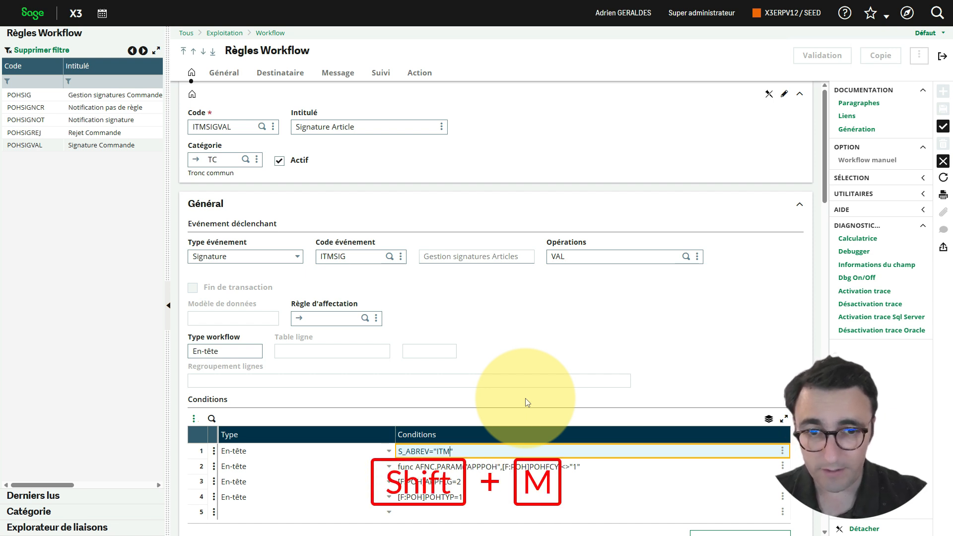
click(214, 468)
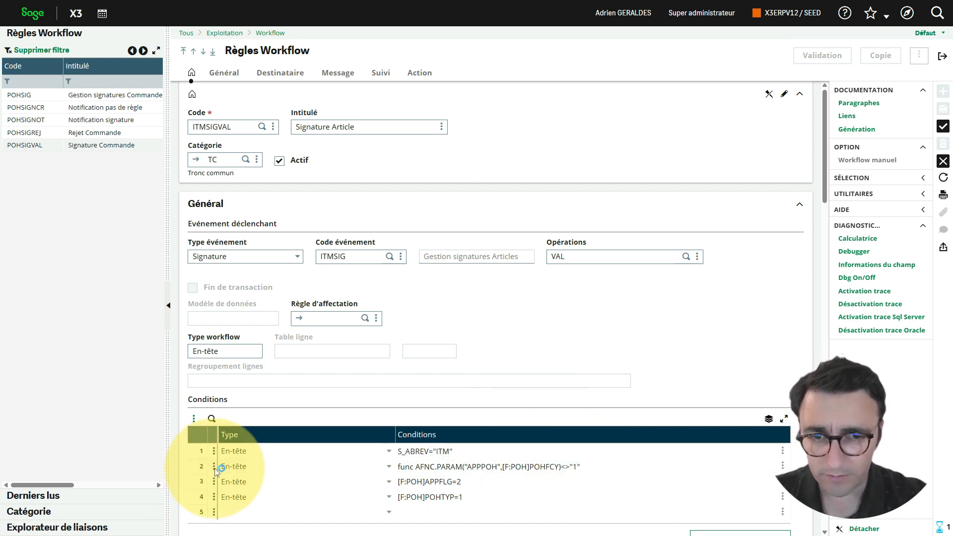
click(194, 498)
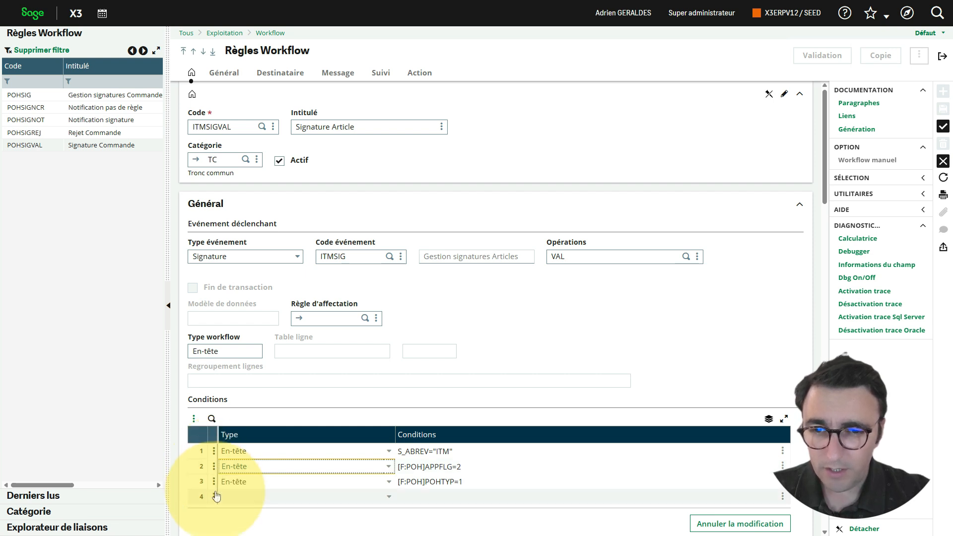
click(214, 483)
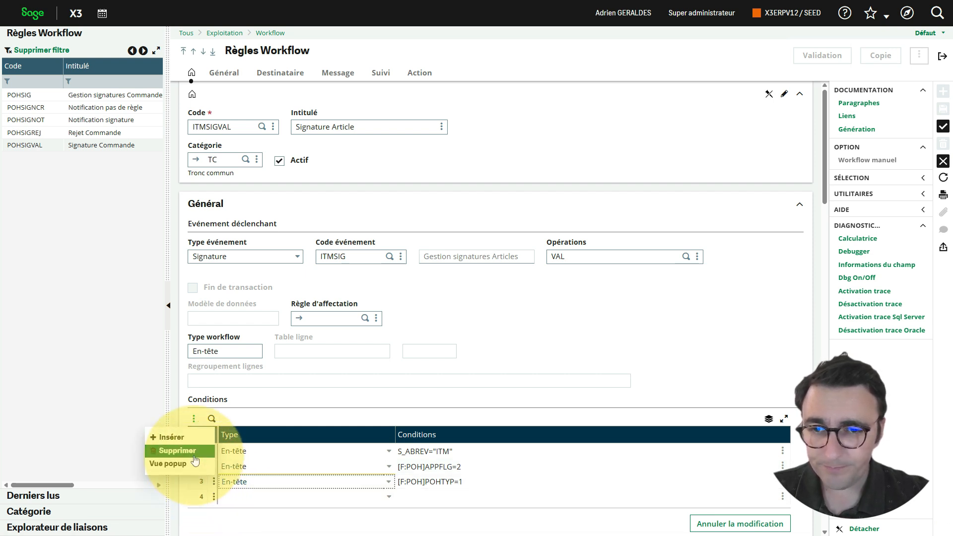
click(171, 450)
click(451, 468)
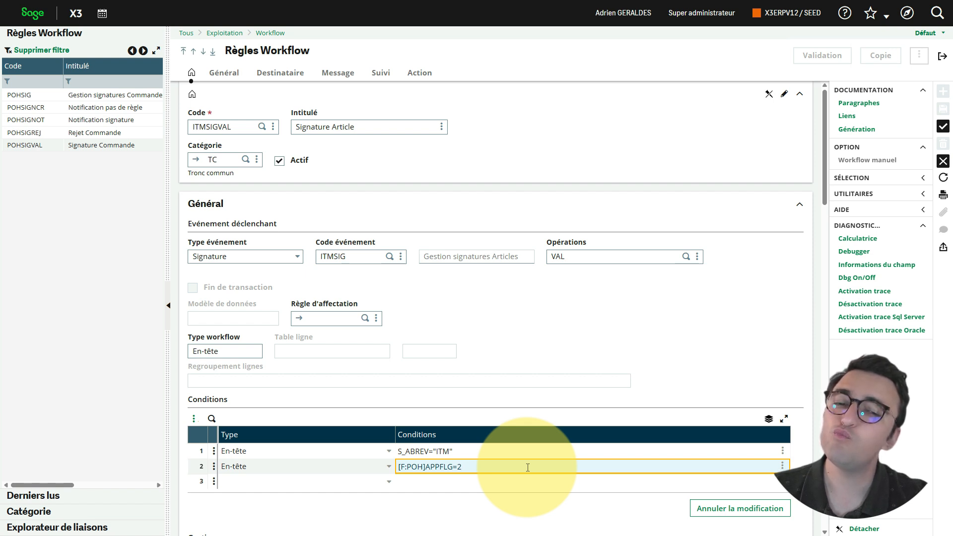
click(214, 470)
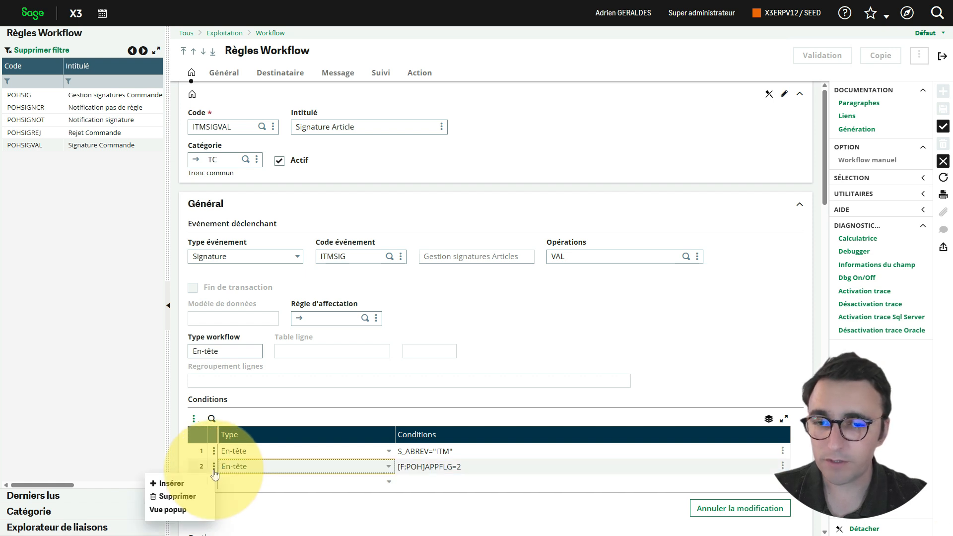
click(177, 496)
- Try DBQ as the Natures code on the first recipient line and re-enter the code
scroll(453, 399, down, 5)
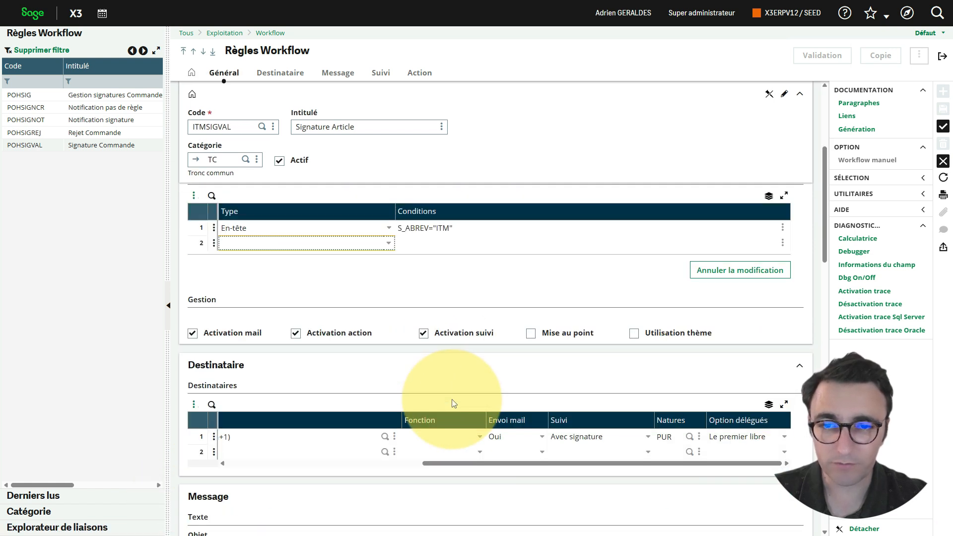
drag(443, 464, 501, 467)
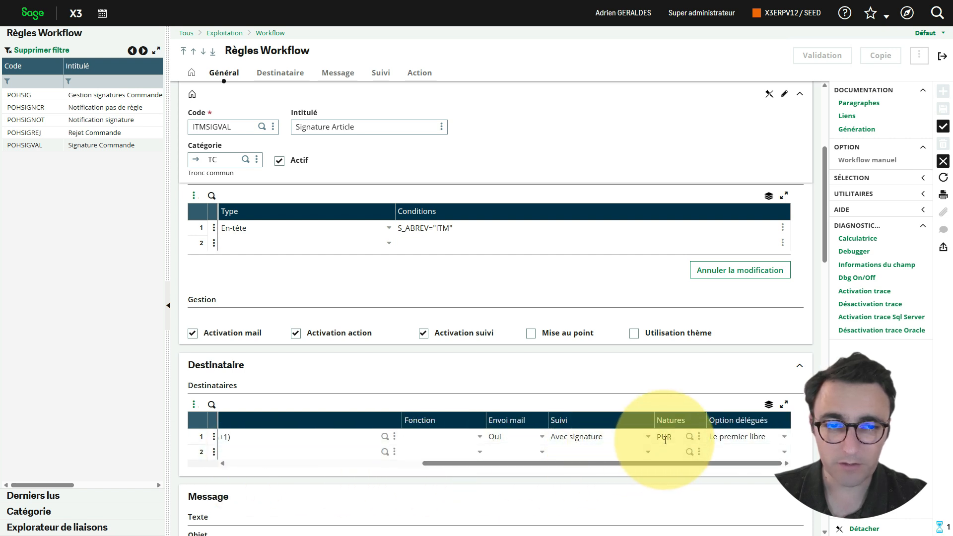
click(665, 440)
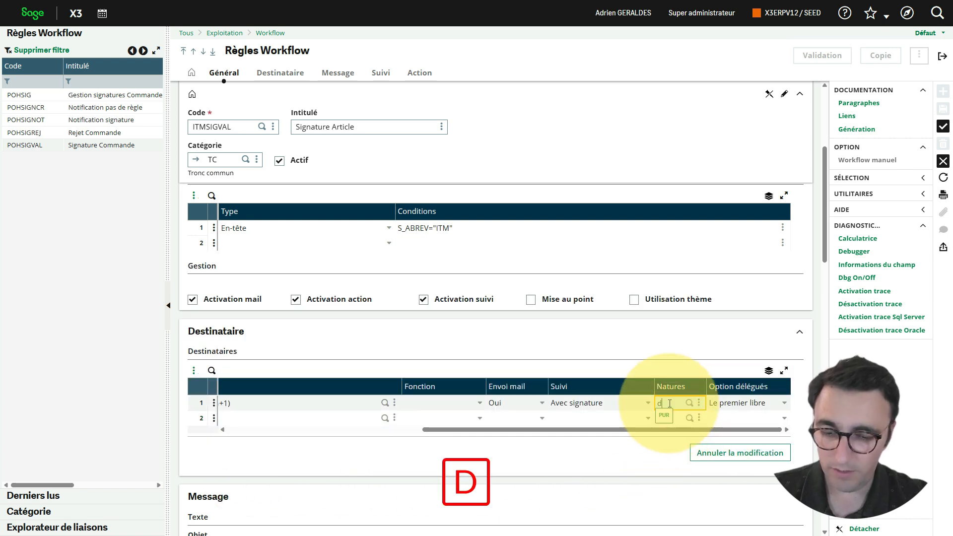
text(dbq)
key(Tab)
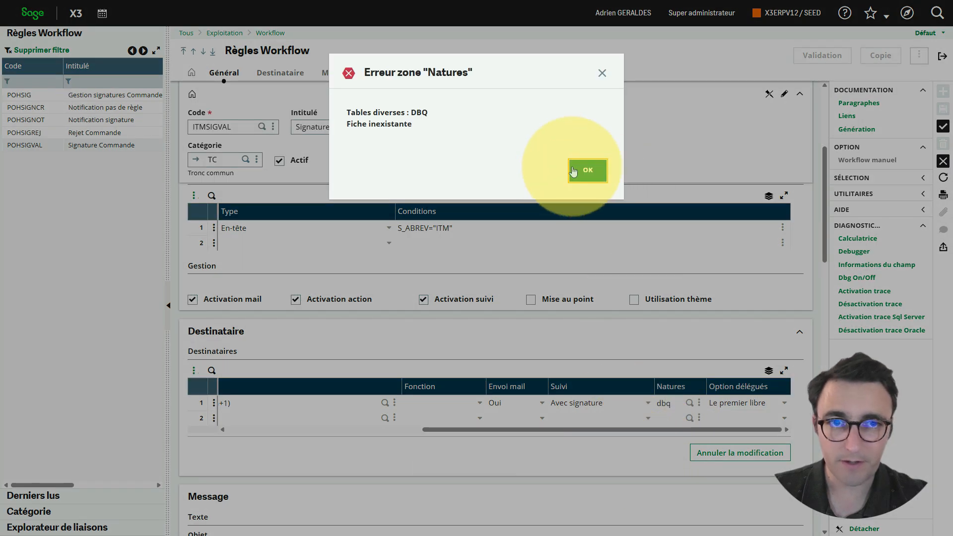
click(595, 169)
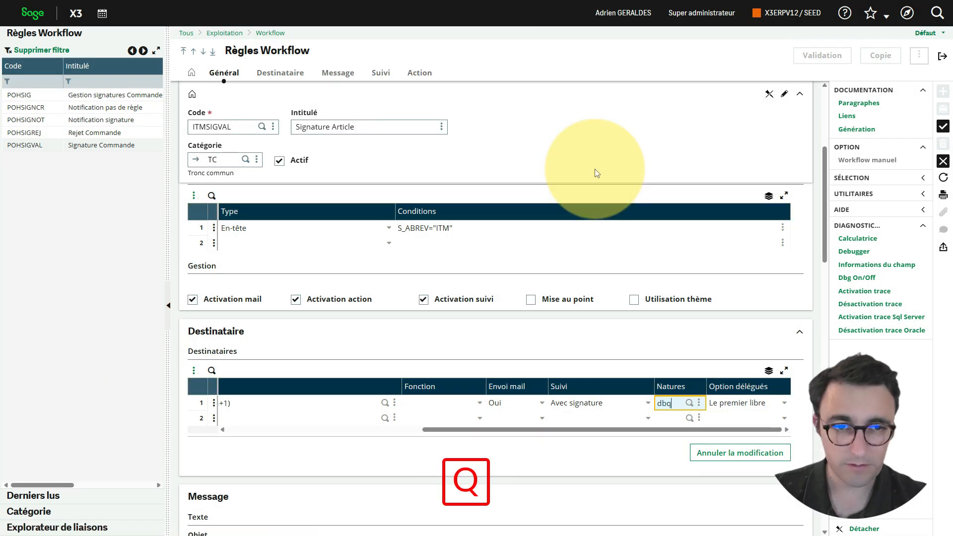
key(Tab)
- Open the document part of the message's Fonction de retour code for editing
scroll(571, 221, down, 5)
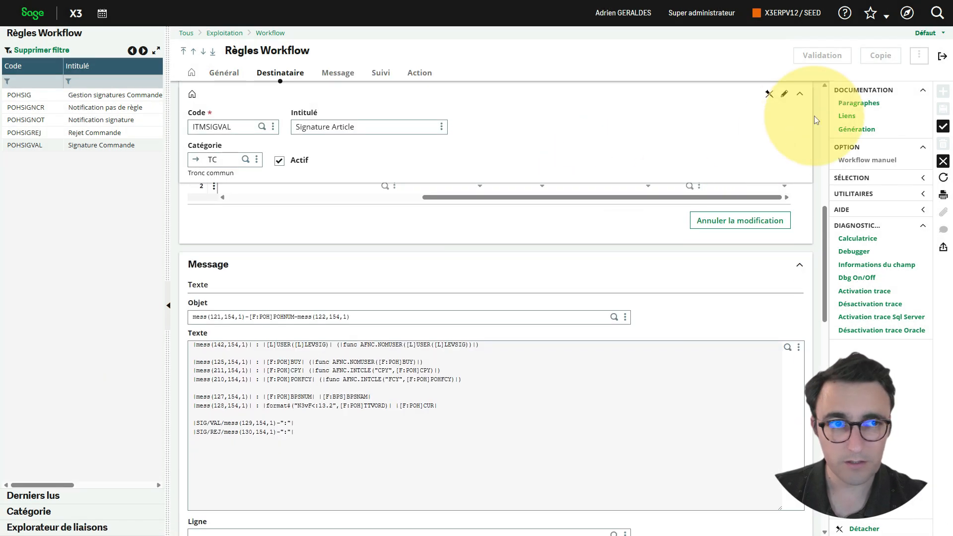
scroll(411, 271, down, 5)
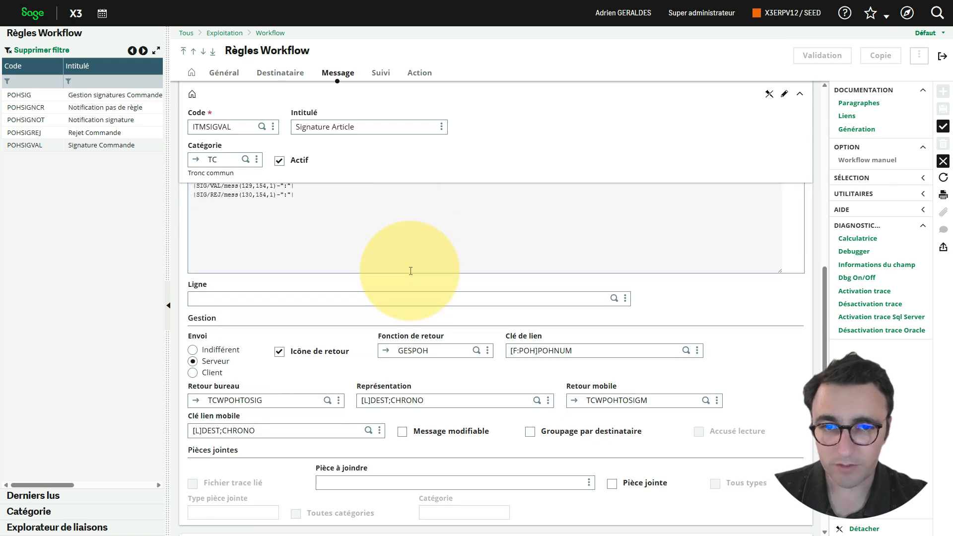
drag(430, 351, 418, 351)
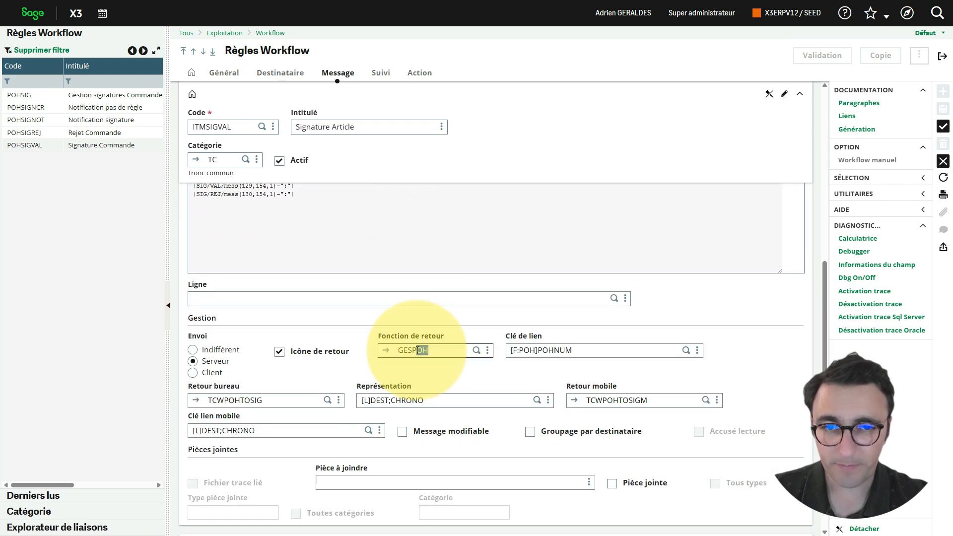
- Set the return function to GESITM and the link key to [F:ITM]ITMREF in the message management settings
text(ITM)
key(Tab)
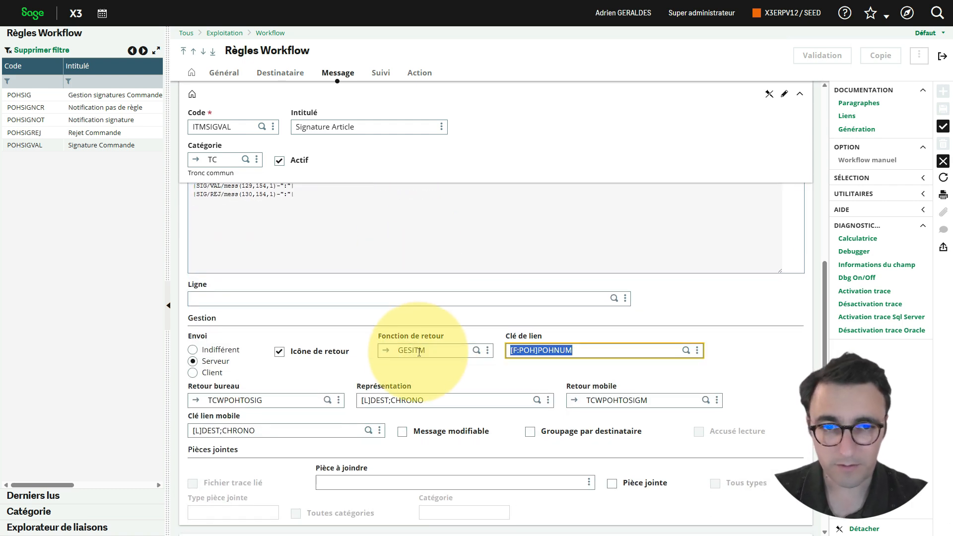
text("Article :"-[F:ITM]ITMREF-mess(139,154,1))
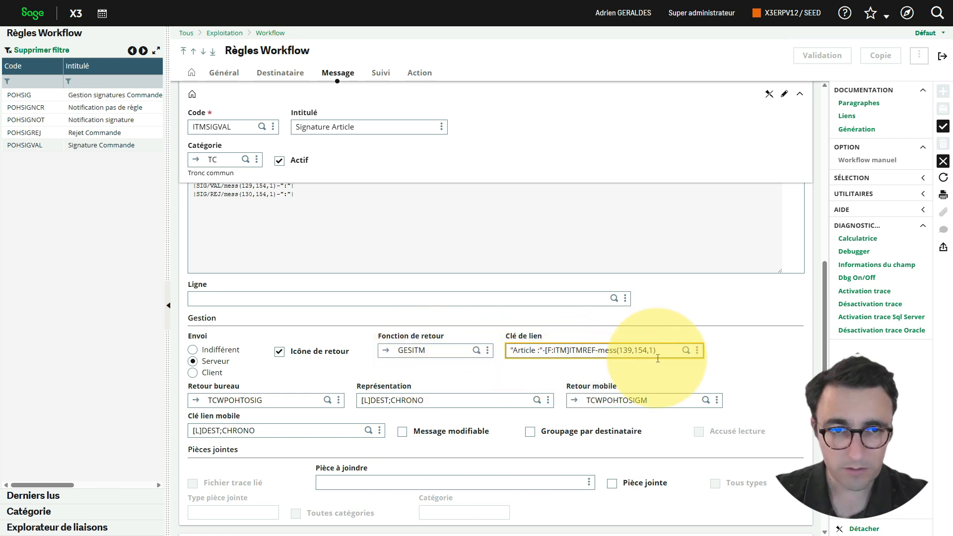
drag(669, 350, 602, 352)
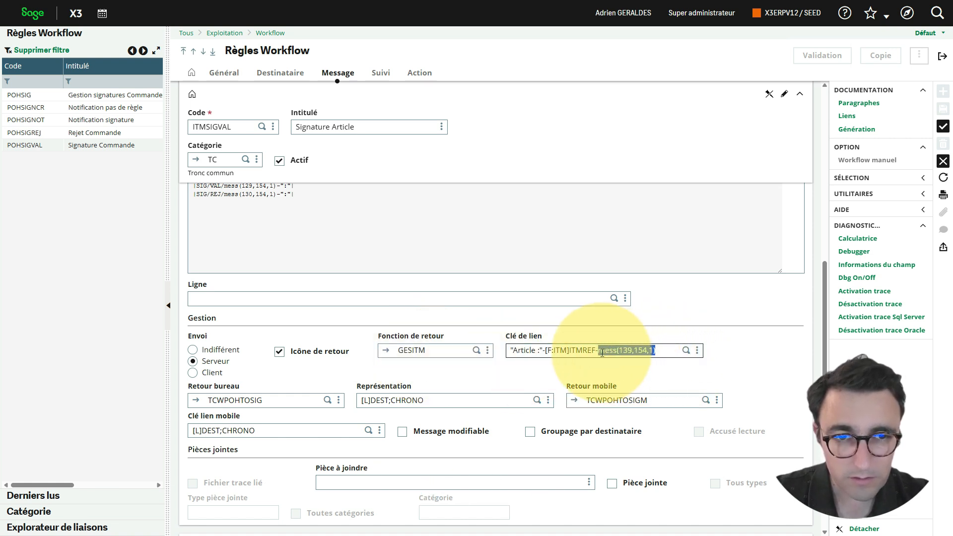
key(BackSpace)
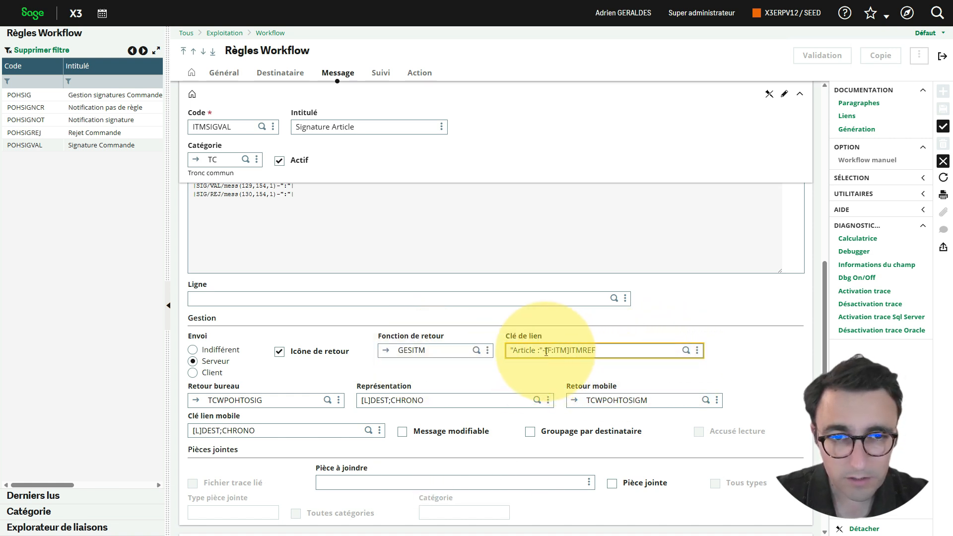
drag(546, 351, 495, 356)
key(BackSpace)
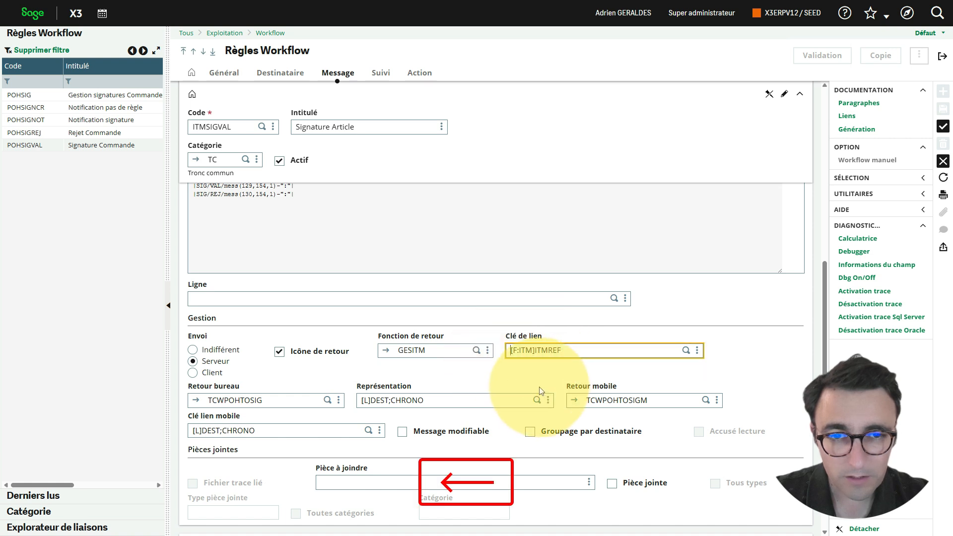
key(Tab)
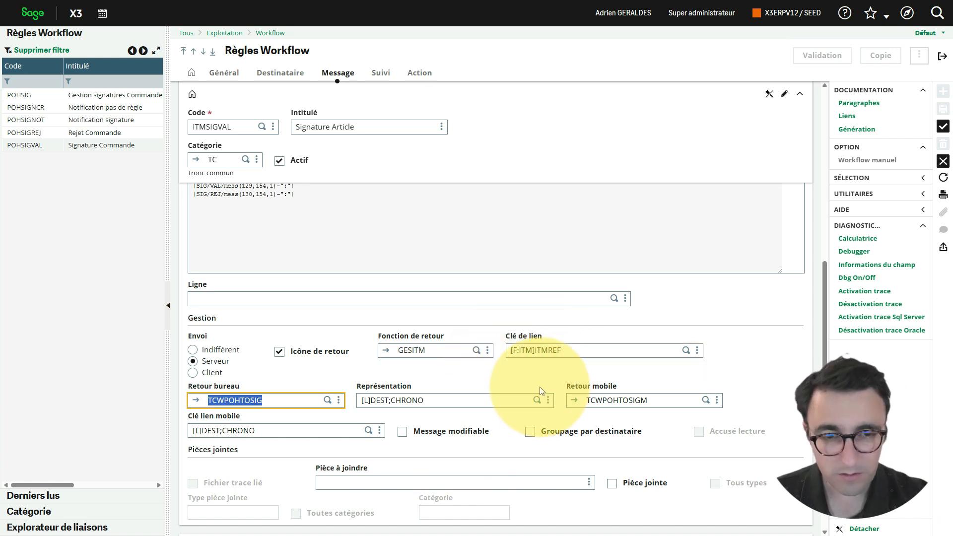
- Clear the desktop return and mobile return fields of the ITMSIGVAL rule
key(Delete)
key(Tab)
key(Delete)
key(Tab)
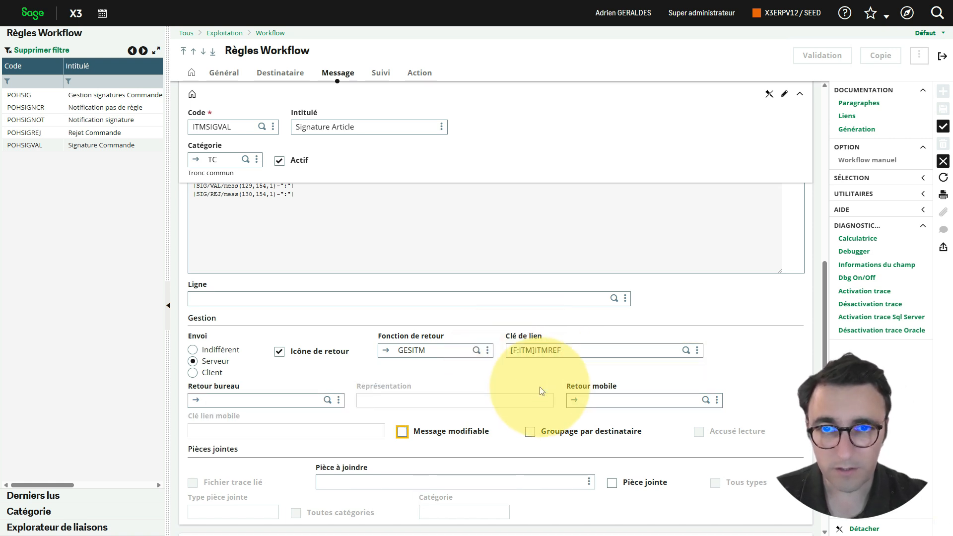
scroll(476, 239, up, 5)
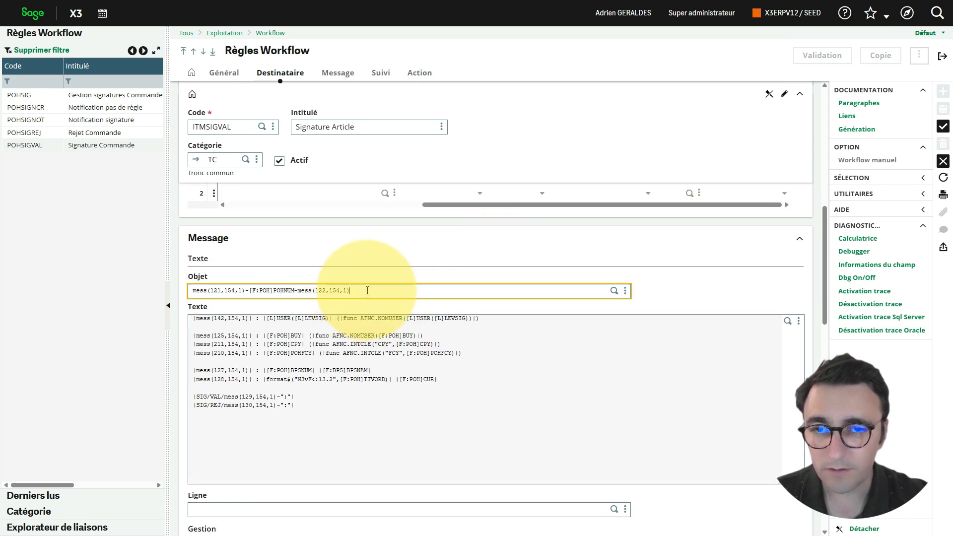
drag(368, 290, 173, 293)
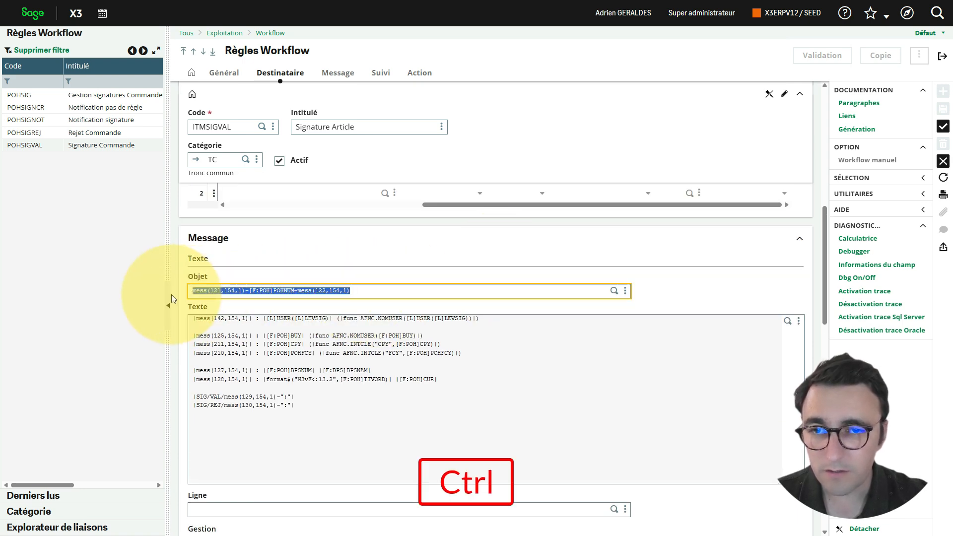
text("Article :"-[F:ITM]ITMREF-mess(139,154,1))
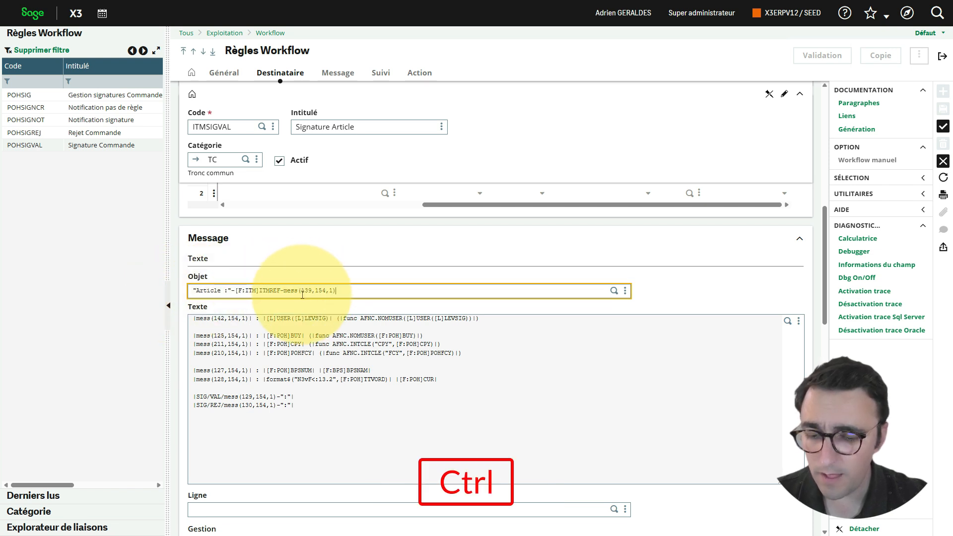
key(ctrl+z)
key(End)
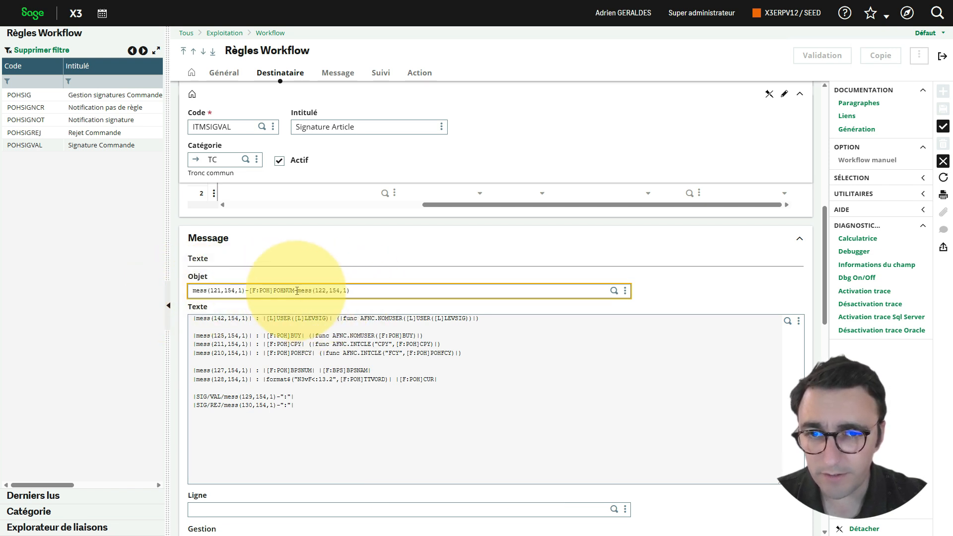
- Change the message subject to "Article :"-[F:ITM]ITMREF-mess(122,154,1), keeping the existing final message call
drag(298, 289, 182, 293)
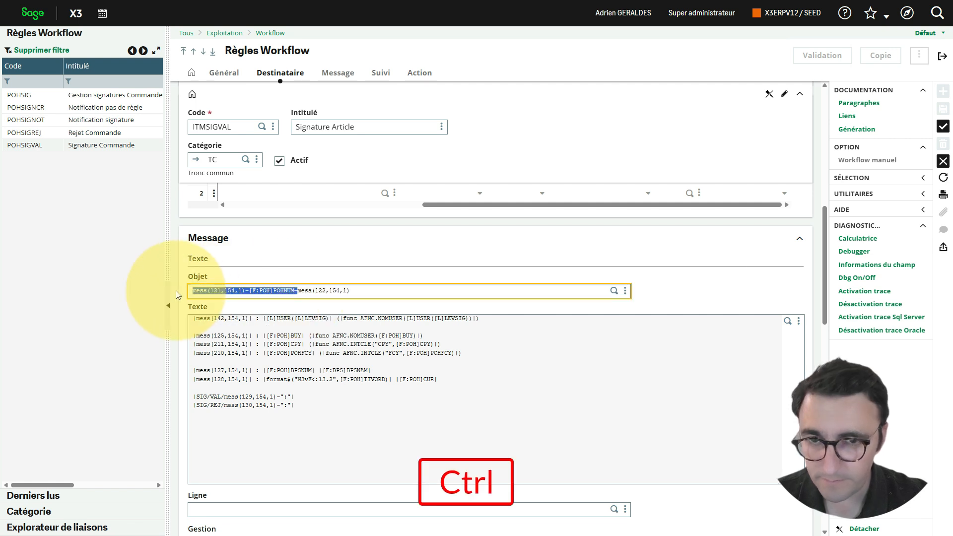
text("Article :"-[F:ITM]ITMREF-mess(139,154,1))
key(BackSpace)
key(BackSpace)
key(BackSpace)
key(BackSpace)
key(BackSpace)
key(BackSpace)
key(BackSpace)
key(BackSpace)
key(BackSpace)
key(BackSpace)
key(BackSpace)
key(BackSpace)
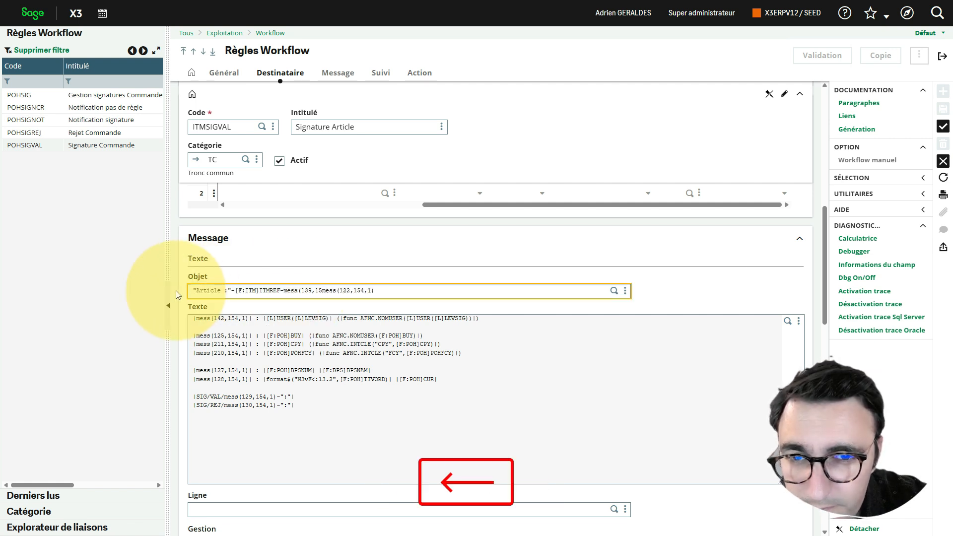
key(BackSpace)
key(BackSpace)
key(BackSpace)
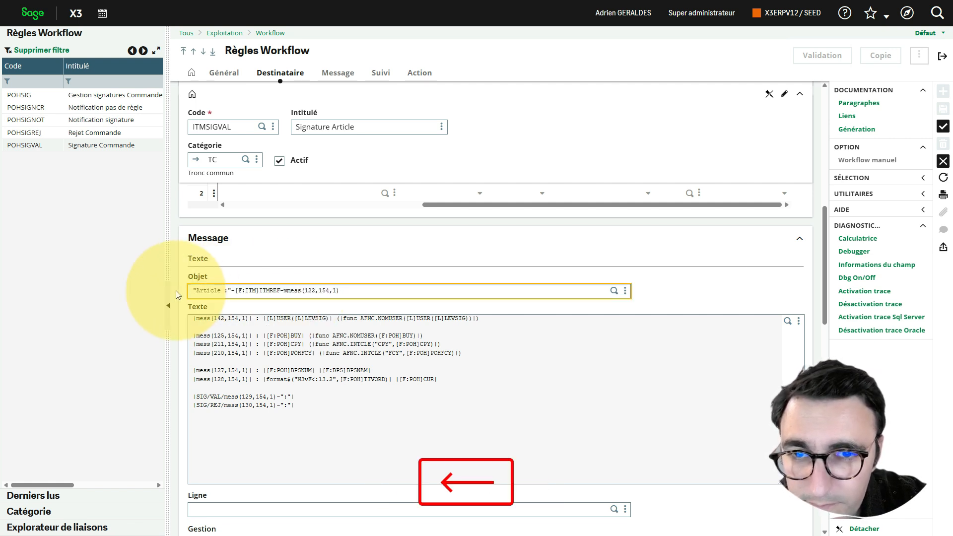
- Evaluate the subject's expression mess(122,154,1) in the calculator and close it
click(340, 291)
drag(339, 292, 284, 292)
key(ctrl+c)
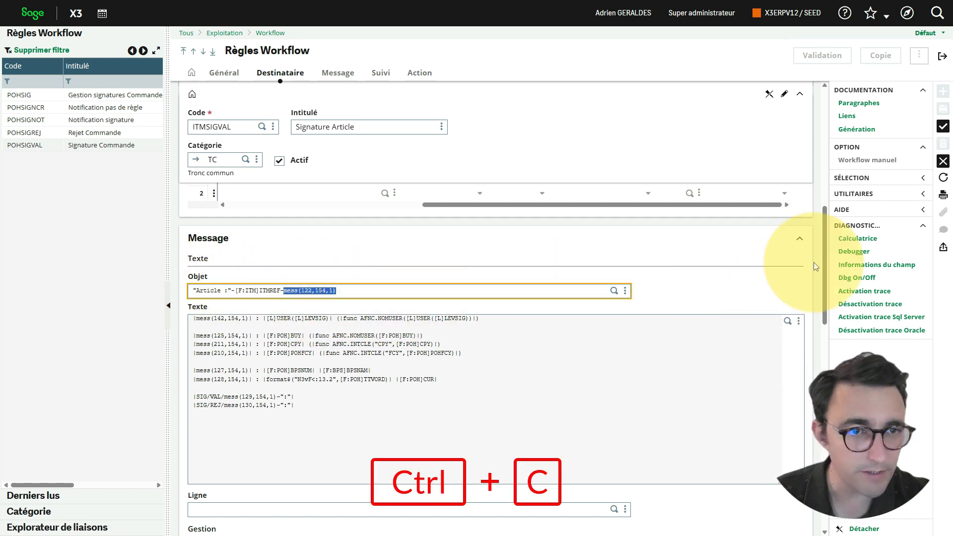
click(858, 239)
key(ctrl+a)
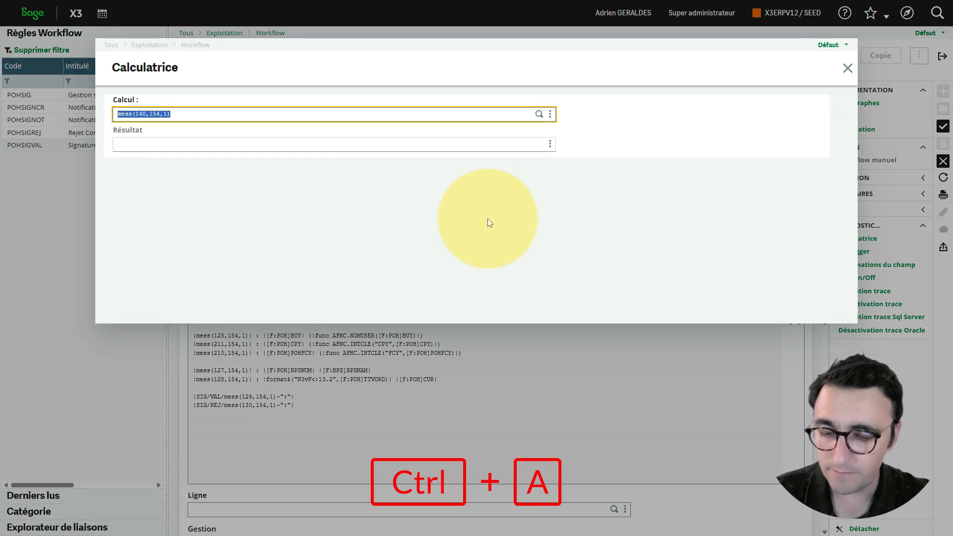
key(Return)
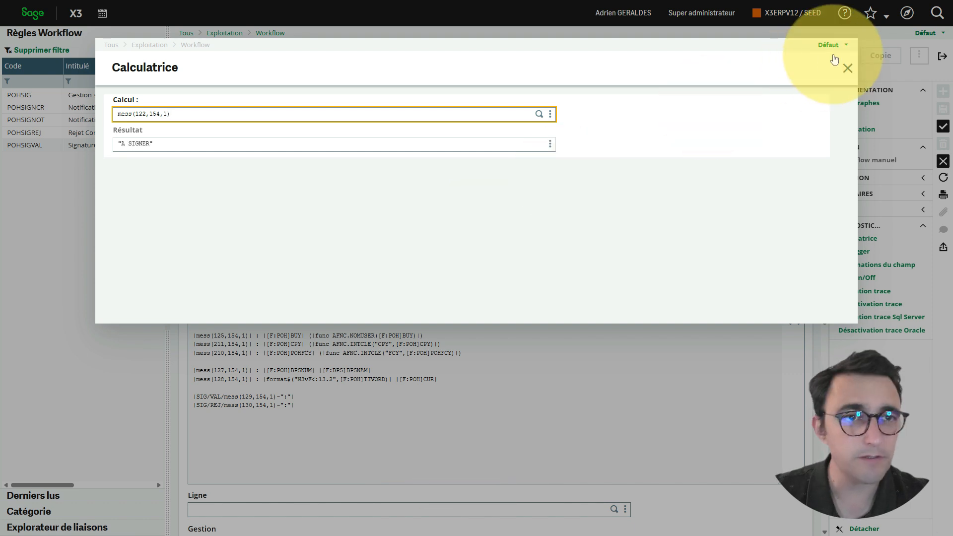
click(847, 67)
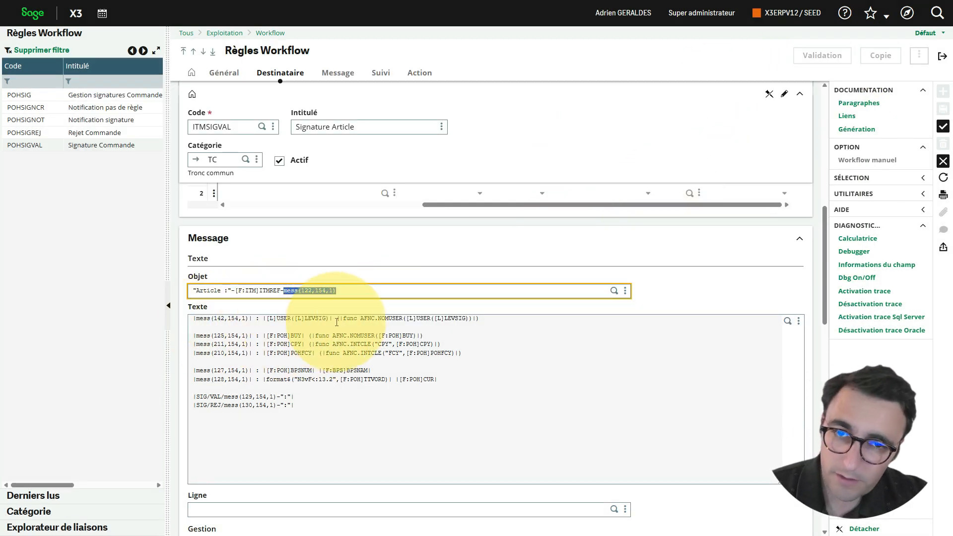
- Evaluate mess(142,154,1) from the first line of the message text in the calculator, without the leading delimiter
click(249, 319)
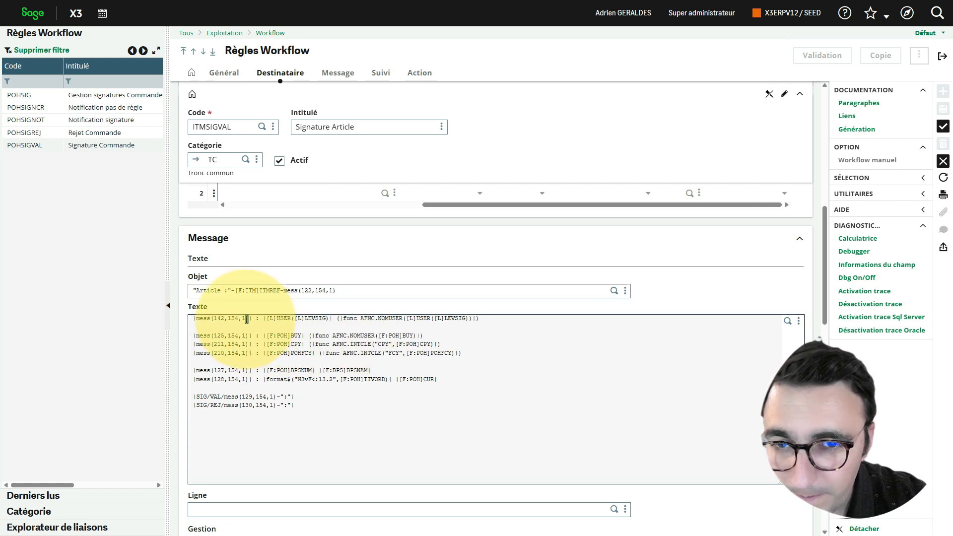
drag(249, 320, 184, 321)
key(ctrl+c)
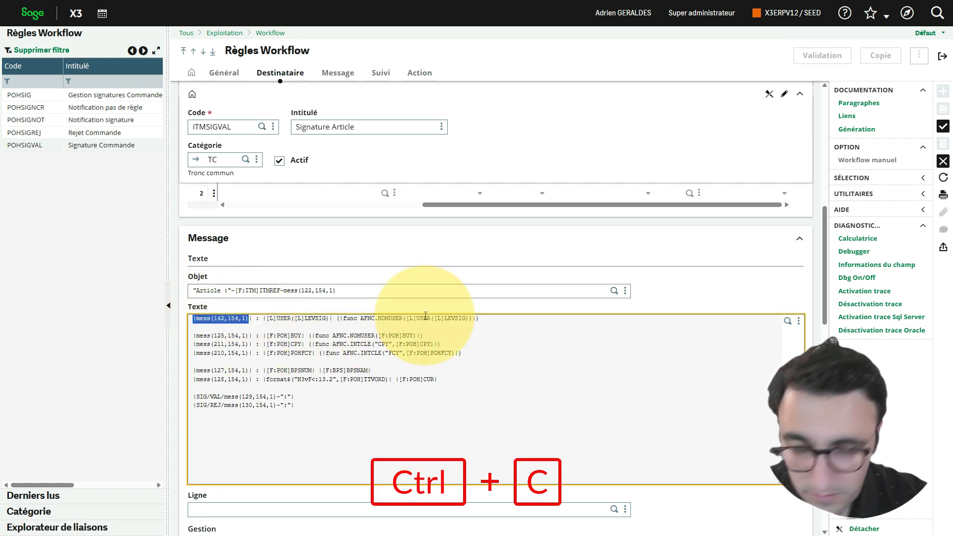
click(860, 241)
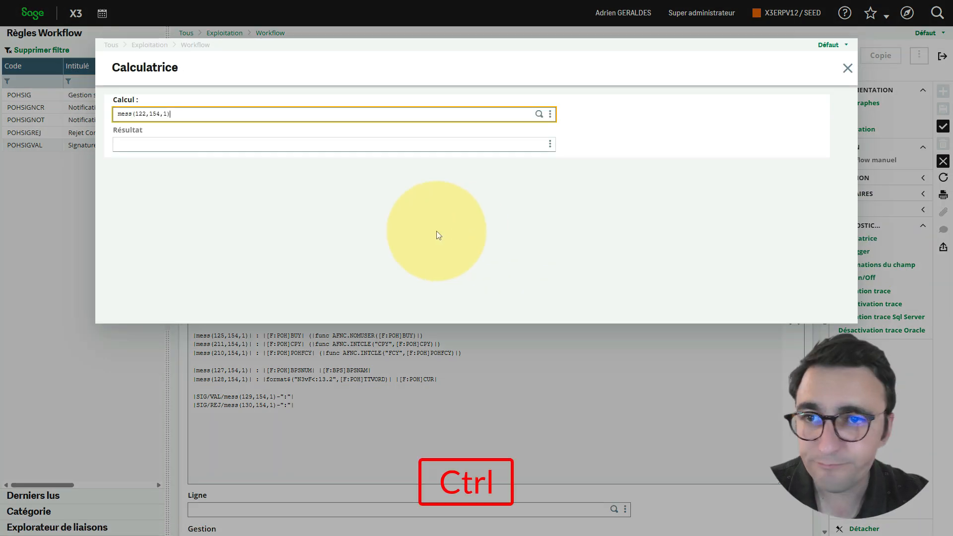
key(ctrl+v)
key(ctrl+a)
key(ctrl+v)
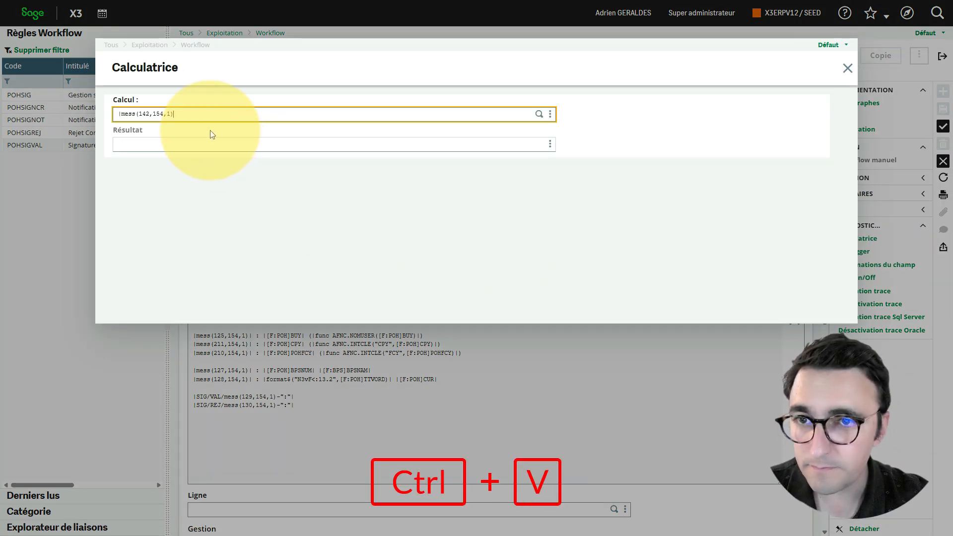
click(122, 114)
key(BackSpace)
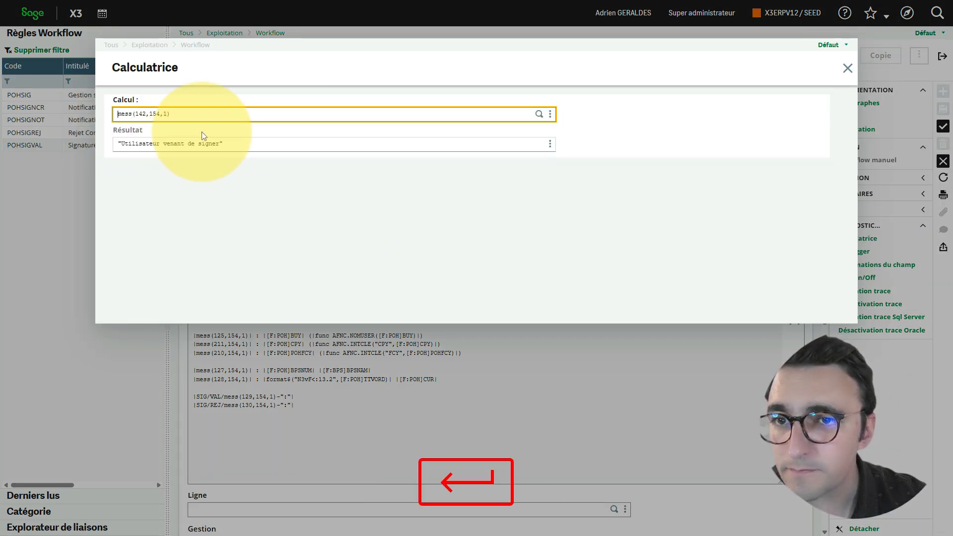
click(847, 68)
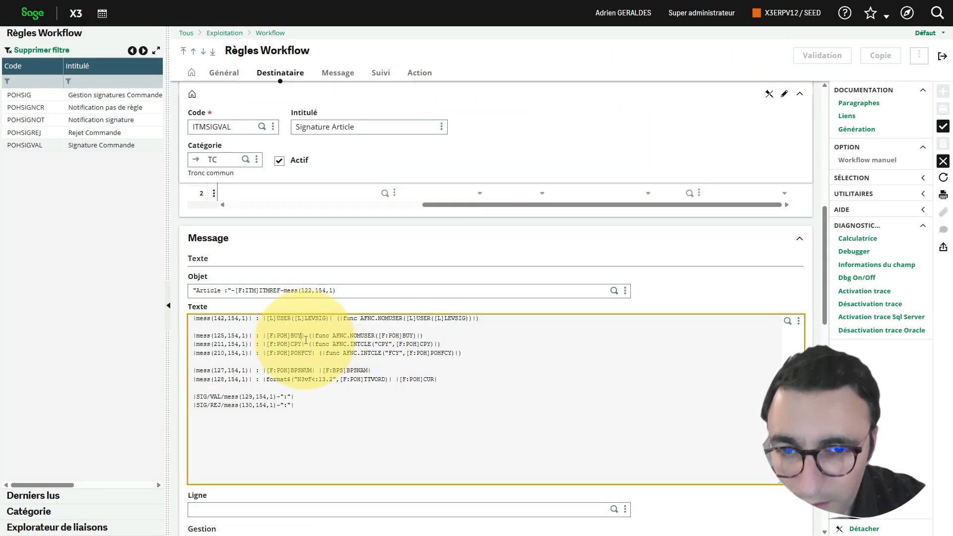
- Delete the purchase order lines from mess(125,154,1) through mess(128,154,1) in the message text, keeping the signer line and the SIG/VAL and SIG/REJ links
click(382, 380)
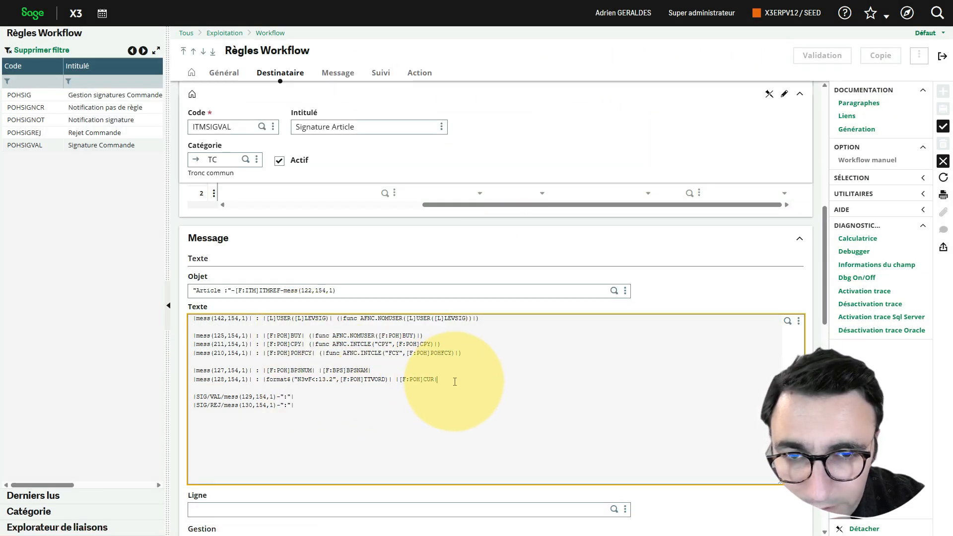
drag(454, 382, 171, 323)
key(BackSpace)
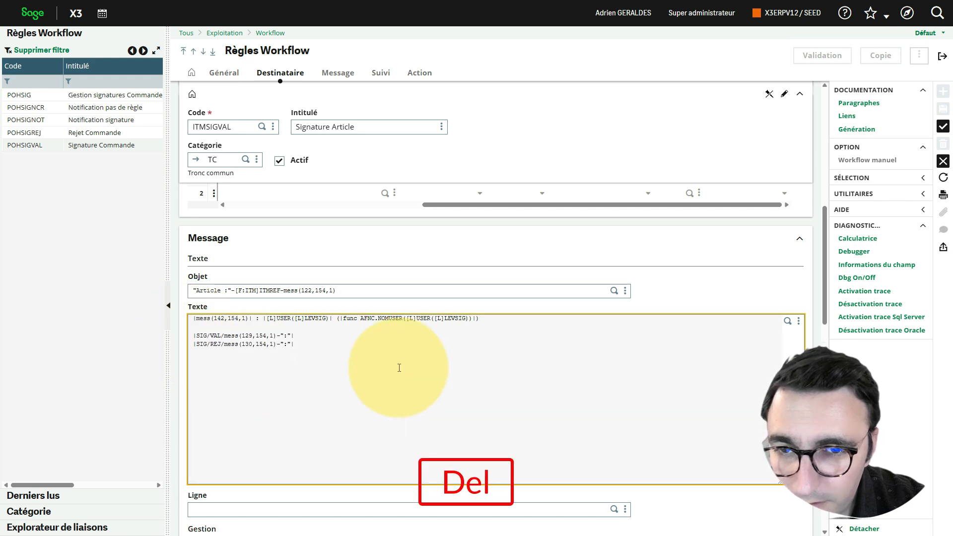
- Set the updated field of the first signature response to [F:ITM]ITMSTA
scroll(554, 342, down, 4)
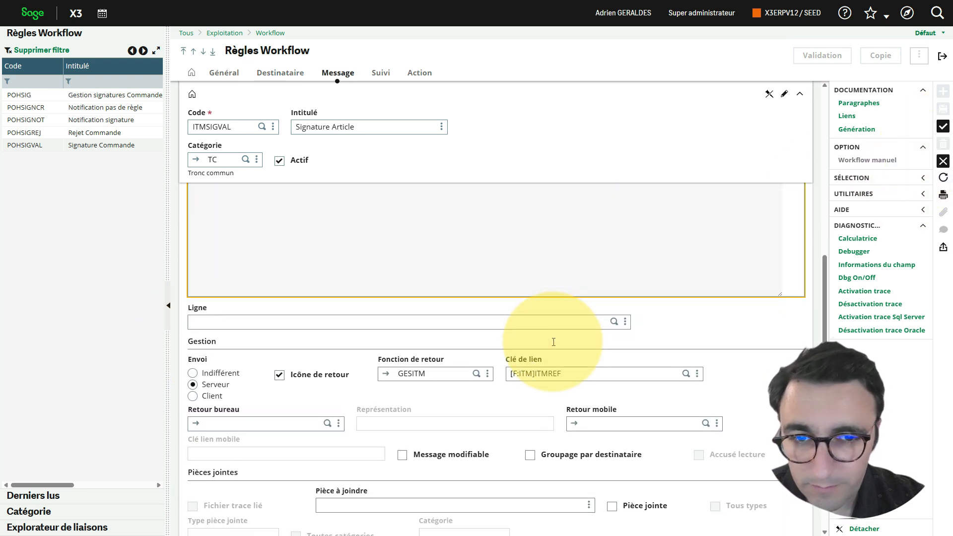
scroll(565, 345, down, 10)
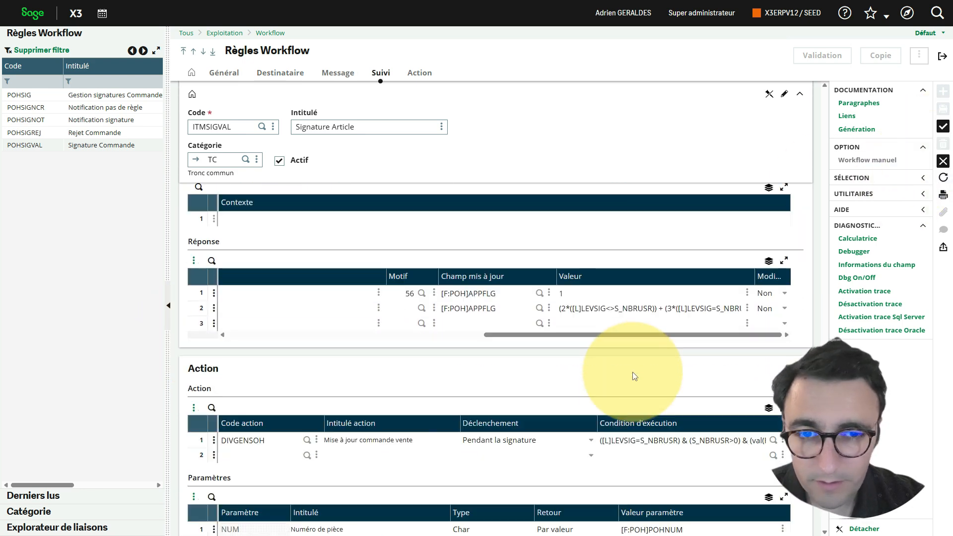
scroll(634, 373, up, 3)
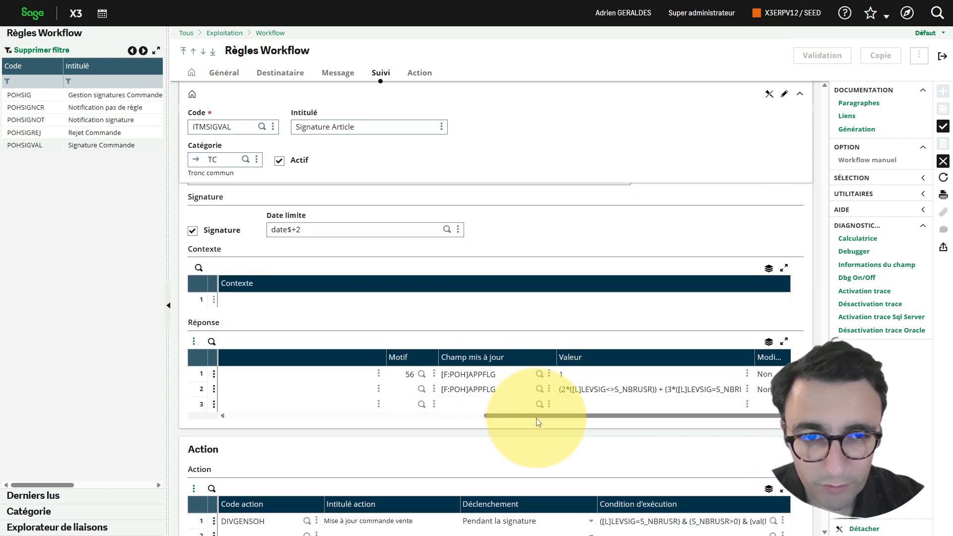
drag(537, 419, 579, 419)
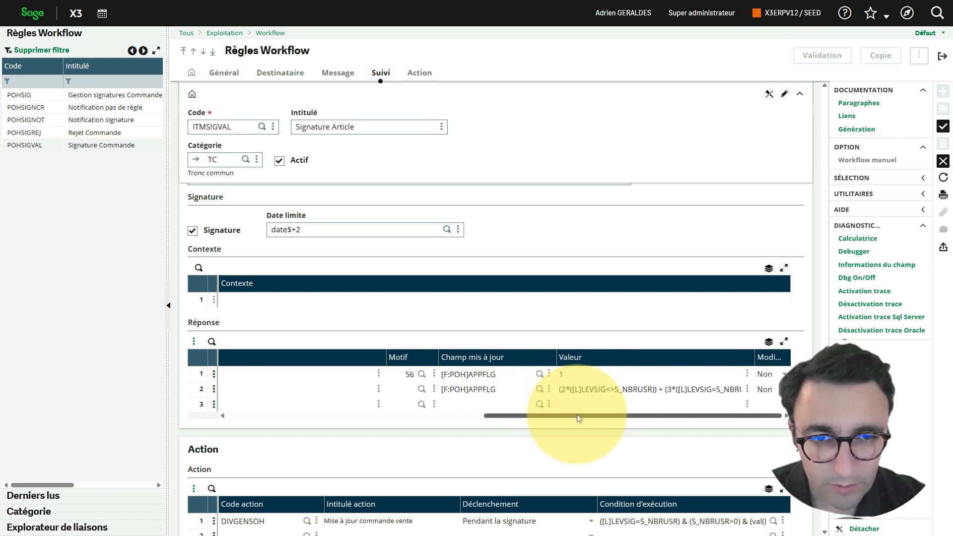
click(466, 375)
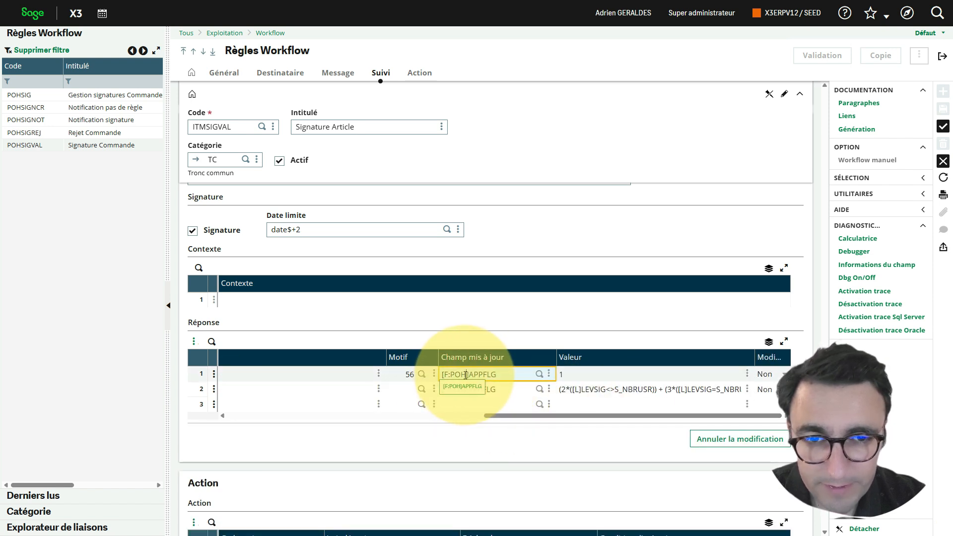
text(TM)
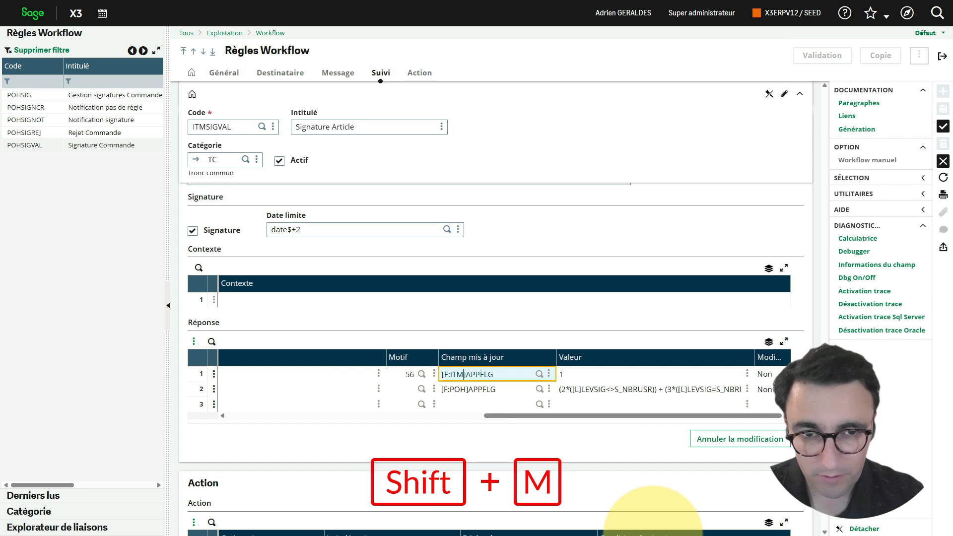
key(Right)
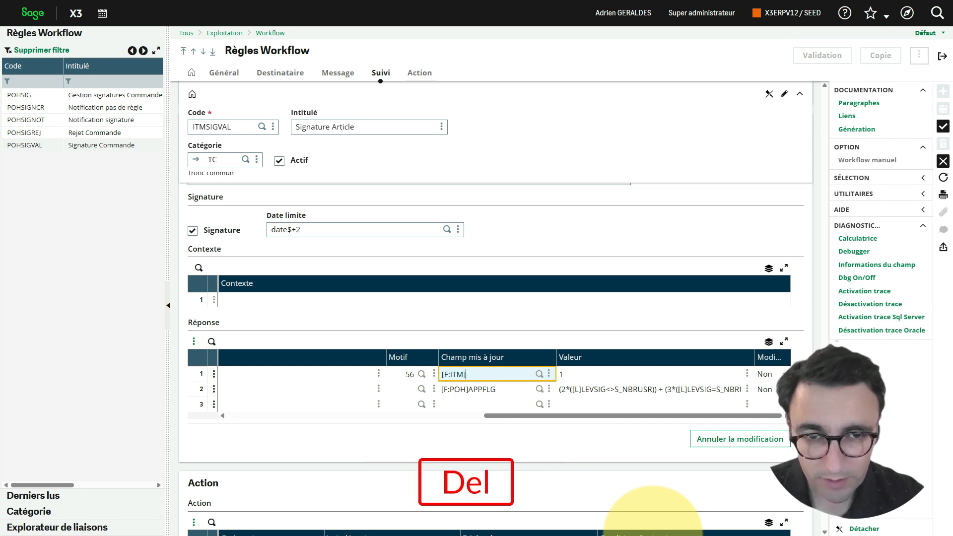
text(ITMSTA)
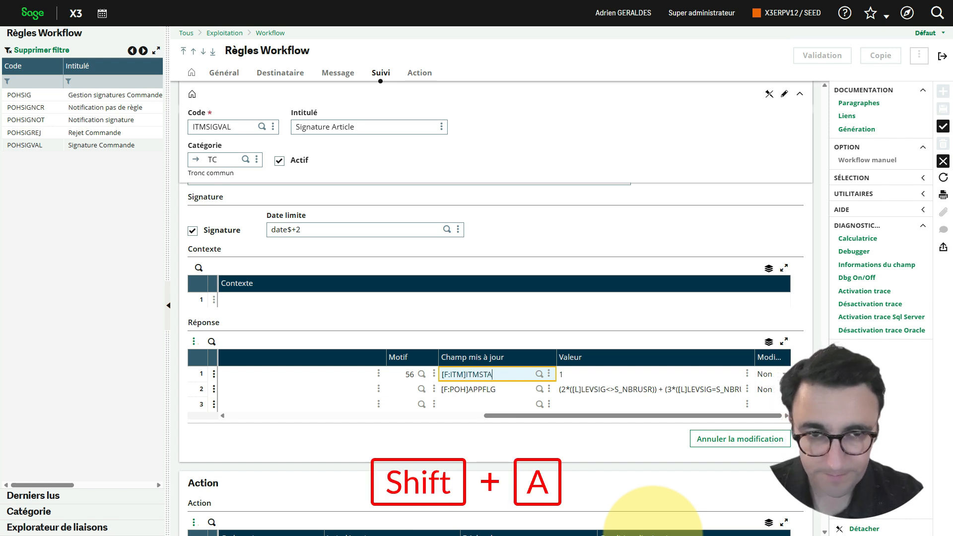
key(Tab)
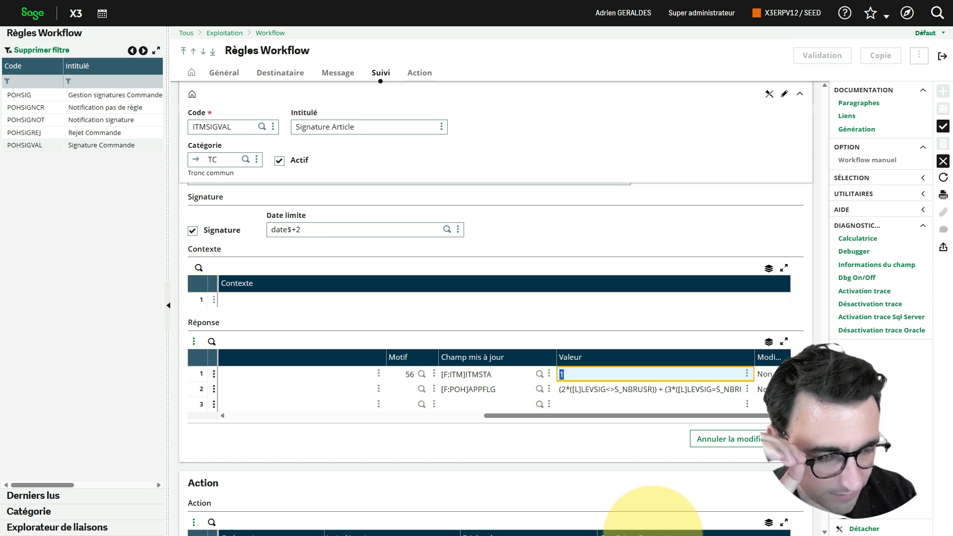
- Set the first signature response's value to 6 and copy its updated field [F:ITM]ITMSTA to the second response
text(6)
key(Return)
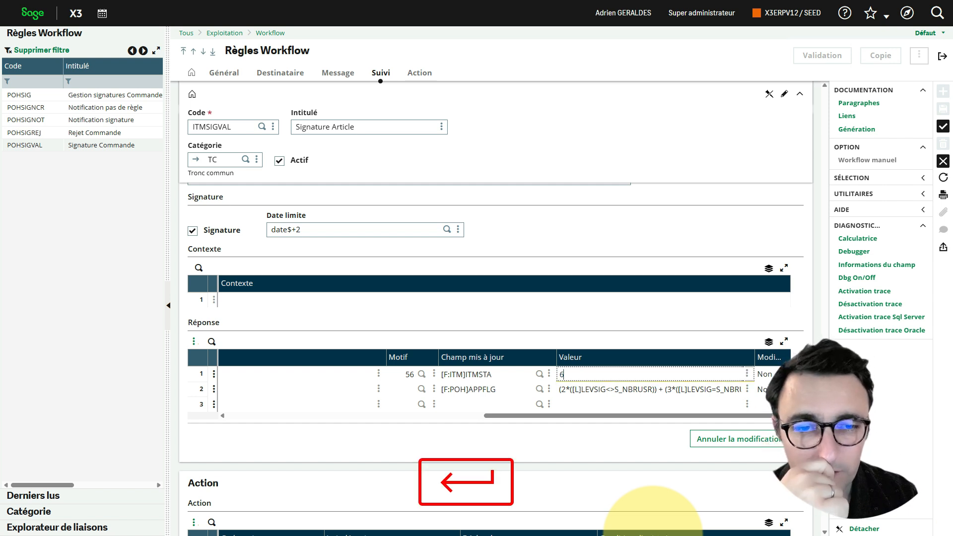
click(492, 376)
key(ctrl+c)
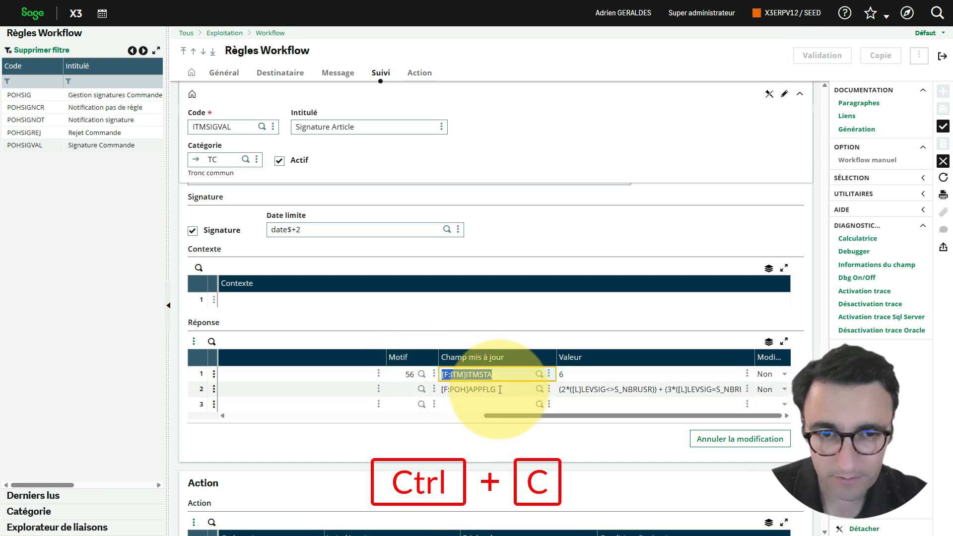
click(500, 389)
key(ctrl+v)
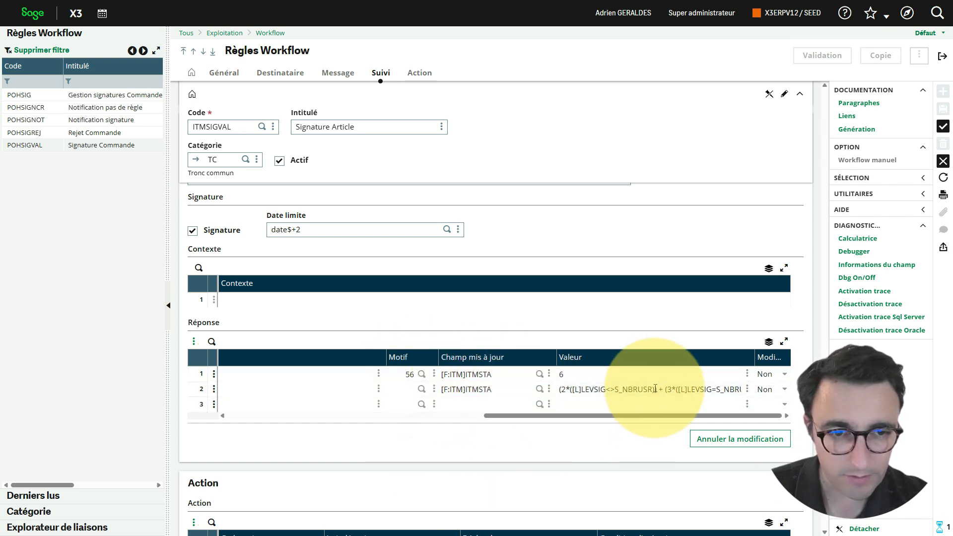
- Append /3 to the end of the second signature response's value formula
click(655, 389)
click(747, 389)
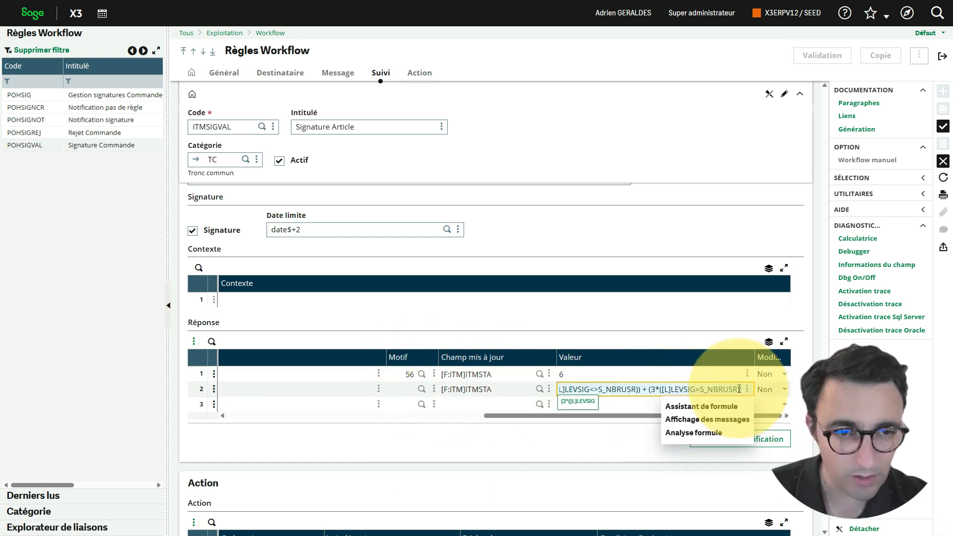
key(End)
text(/3)
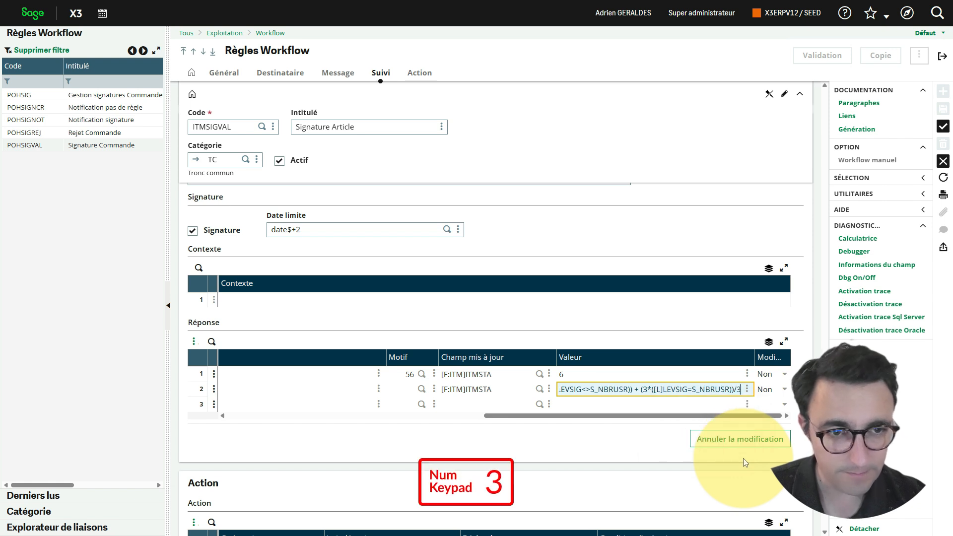
key(Return)
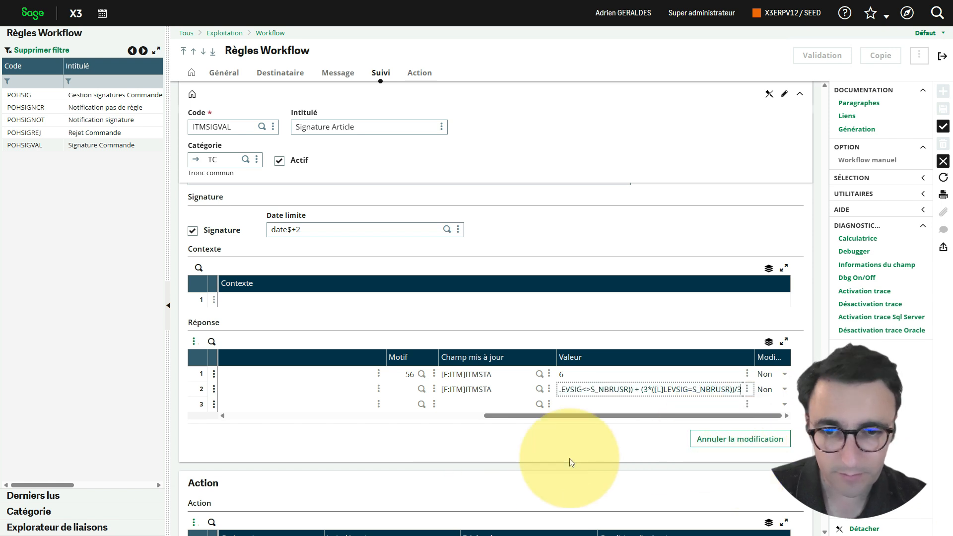
- Delete the DIVGENSOH line from the rule's action table
scroll(570, 463, down, 3)
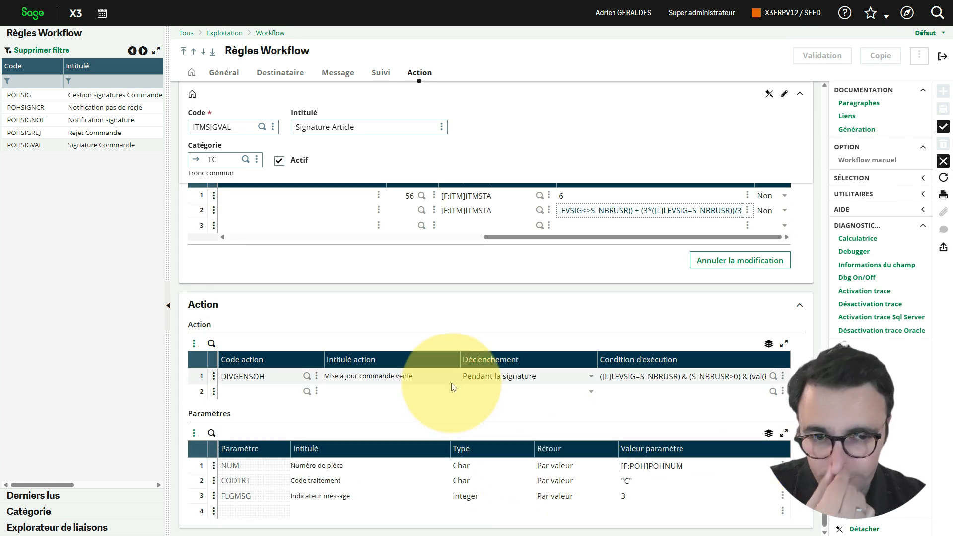
click(214, 382)
click(214, 342)
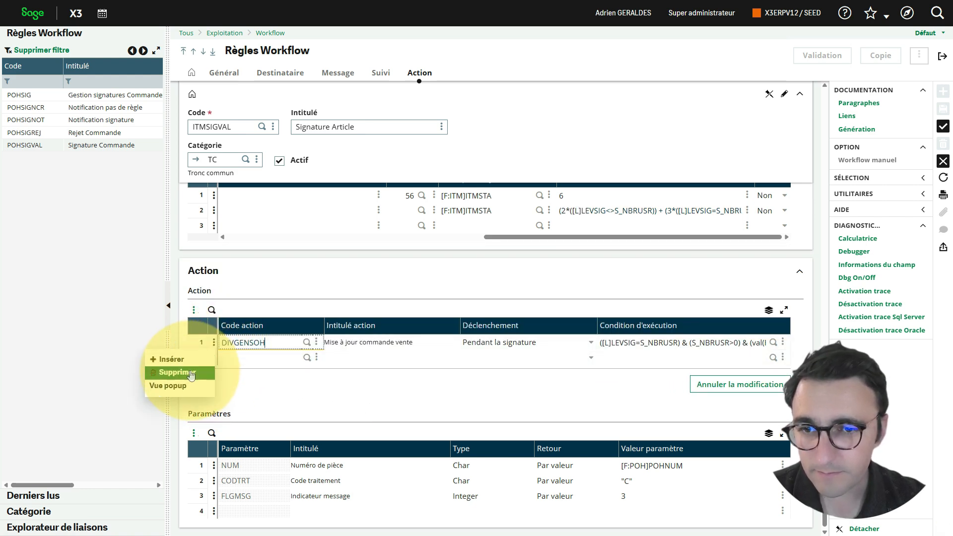
- Disable Activation action, enable Mise au point, and create the ITMSIGVAL rule, confirming the duplication
scroll(303, 308, up, 10)
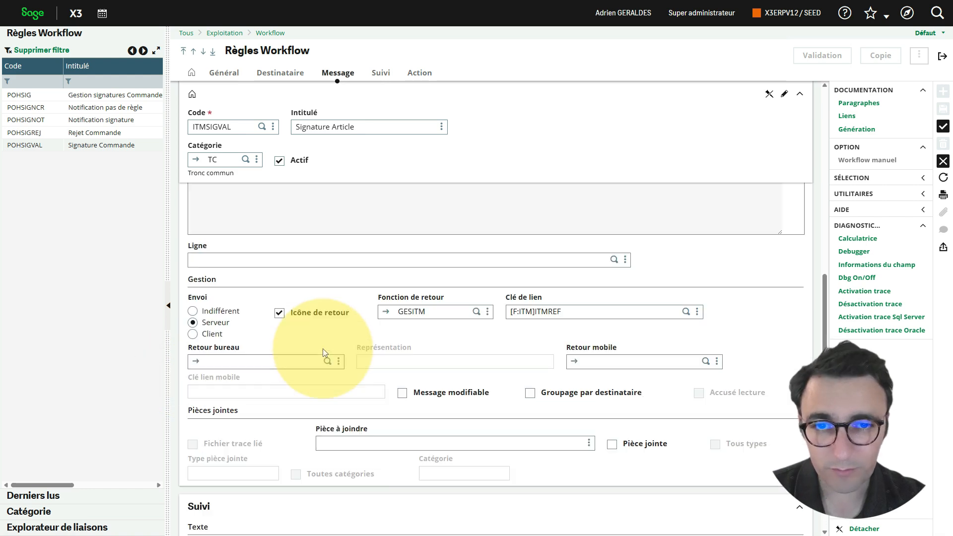
scroll(323, 349, up, 10)
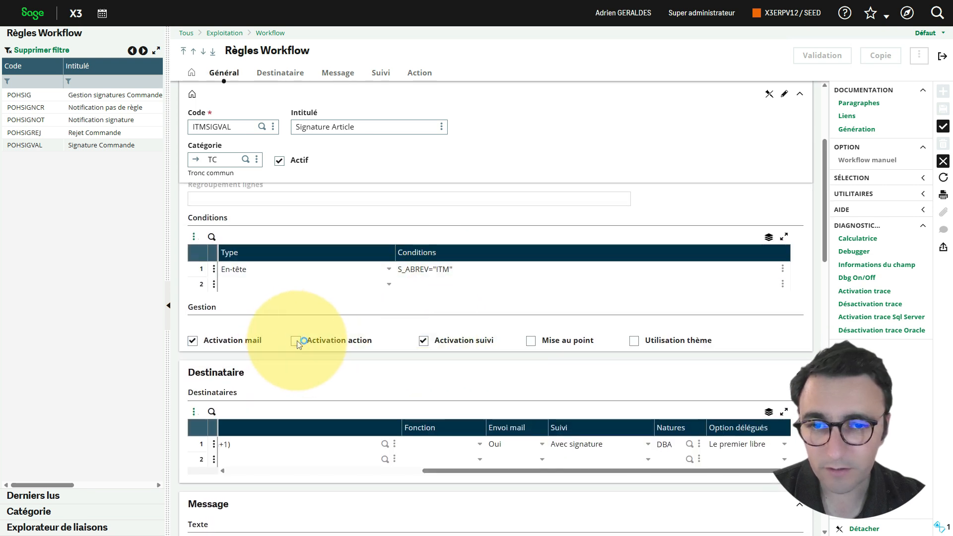
click(530, 341)
click(943, 131)
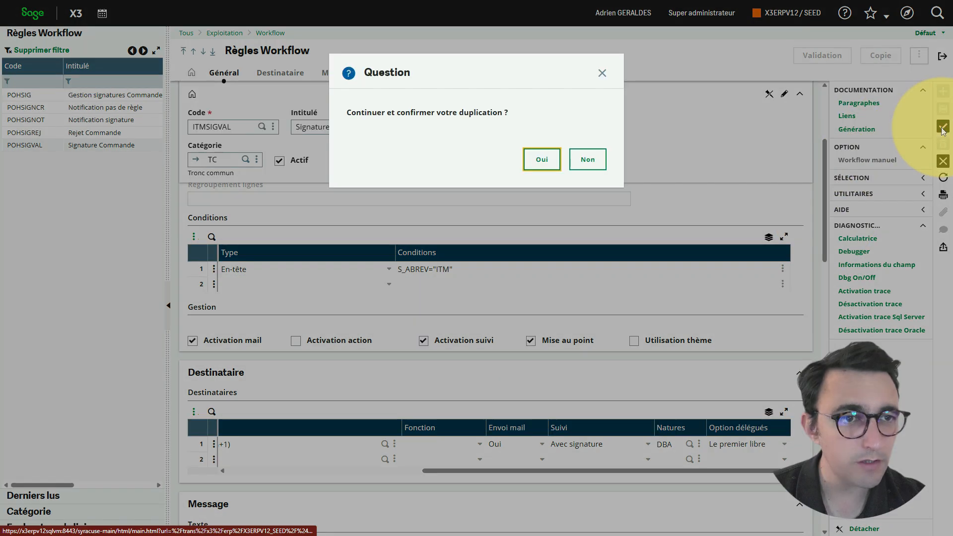
click(540, 157)
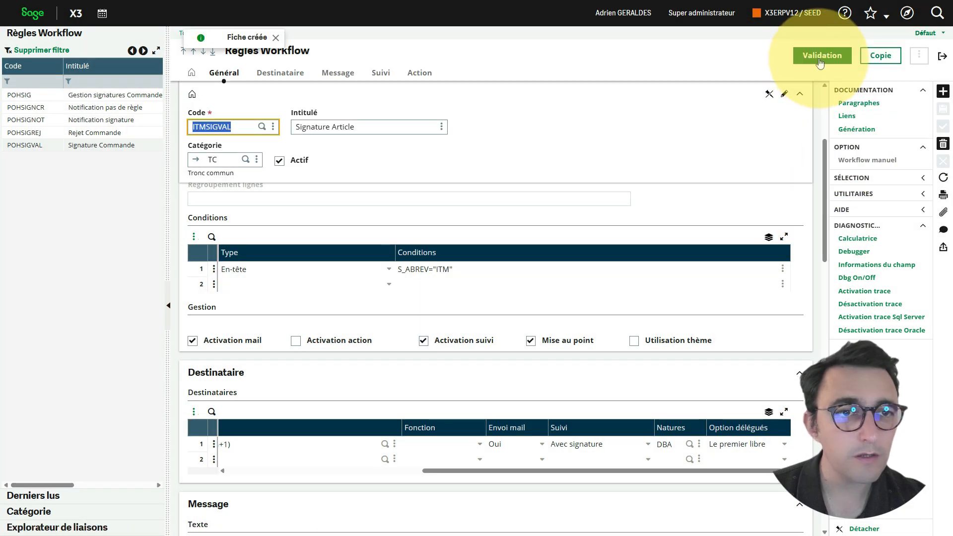
- Open the POHSIGREJ rule and enable Mise au point
click(109, 135)
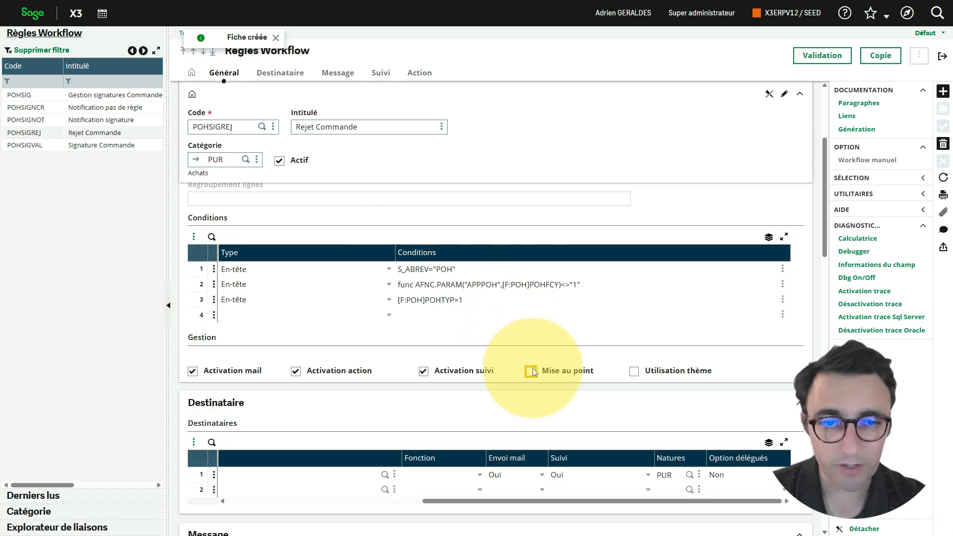
click(531, 371)
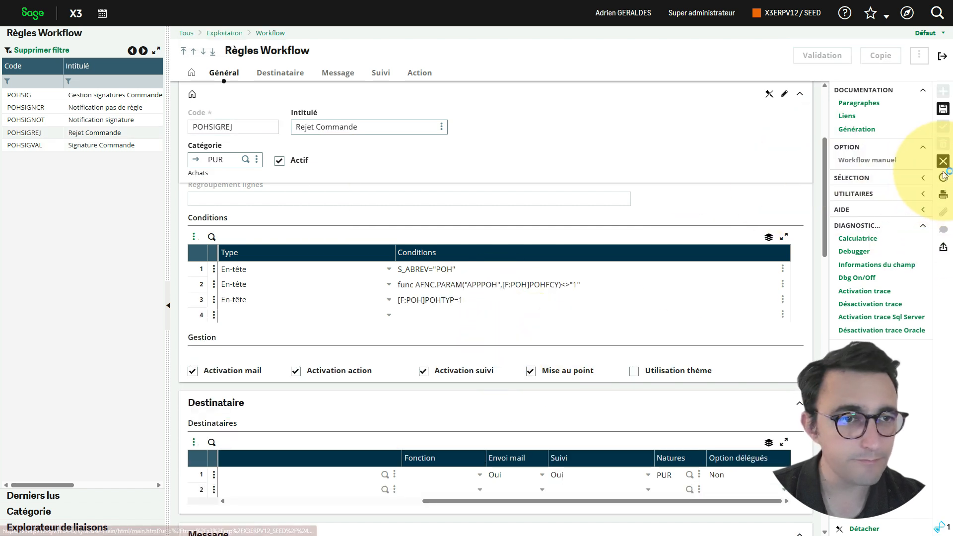
- Filter the workflow rules list by code "itm" and clear the "poh" filter on the event column
click(50, 498)
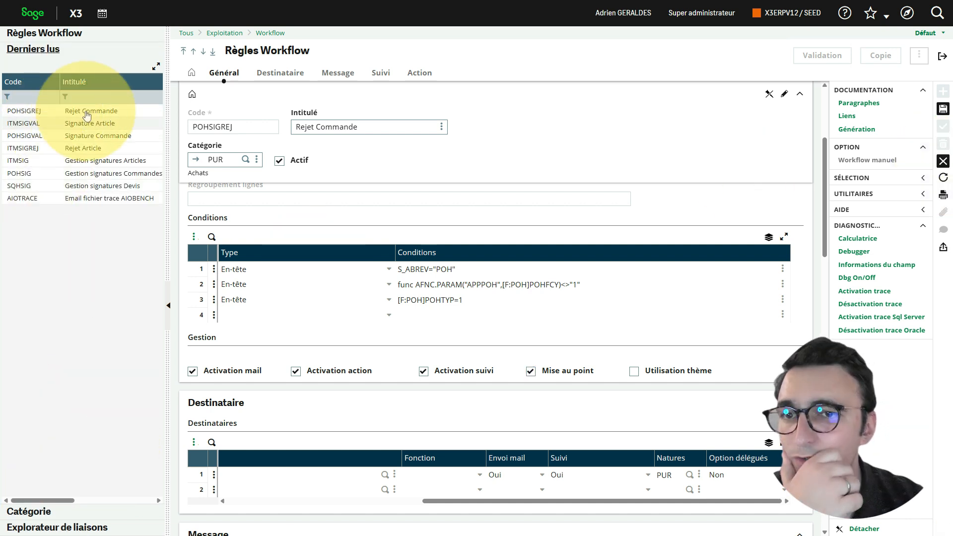
click(31, 97)
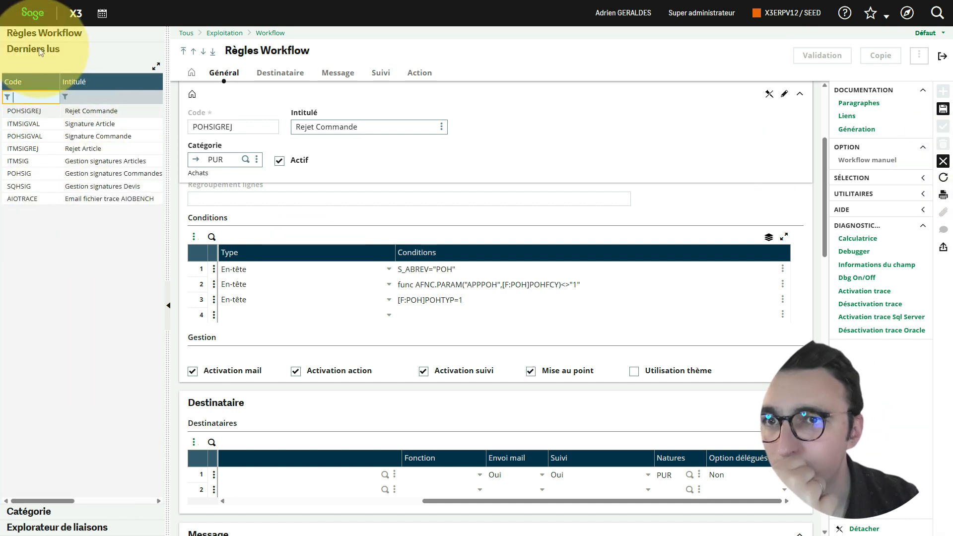
click(46, 35)
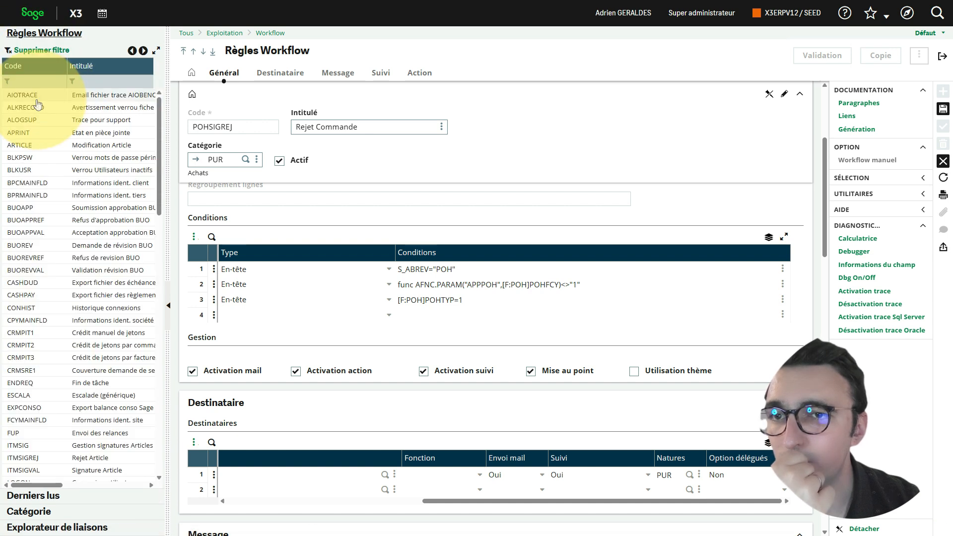
click(34, 82)
text(it)
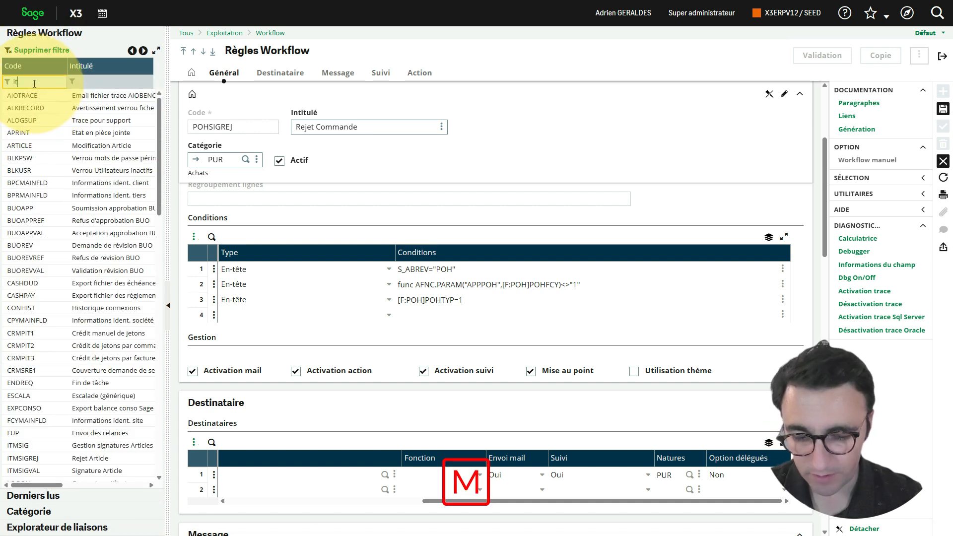
text(m)
key(Return)
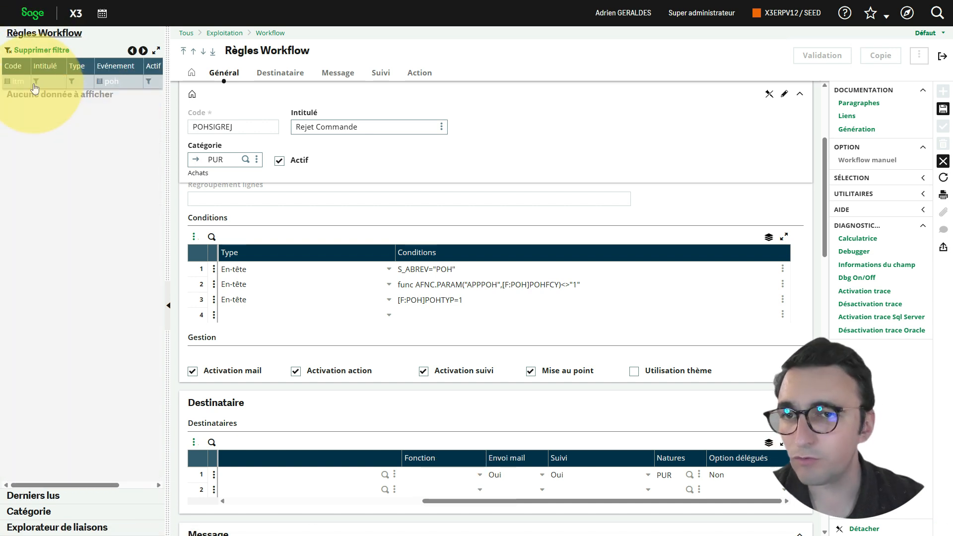
click(126, 84)
key(BackSpace)
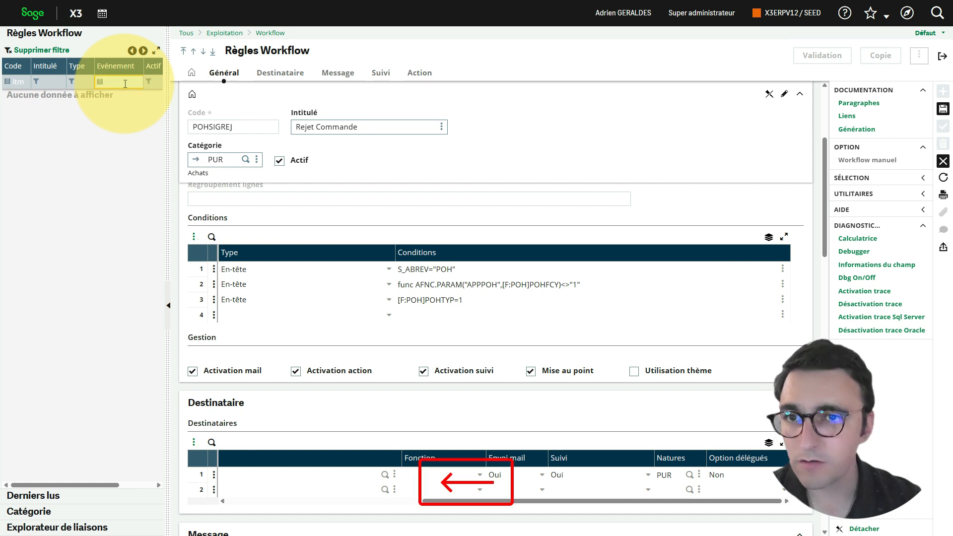
key(Return)
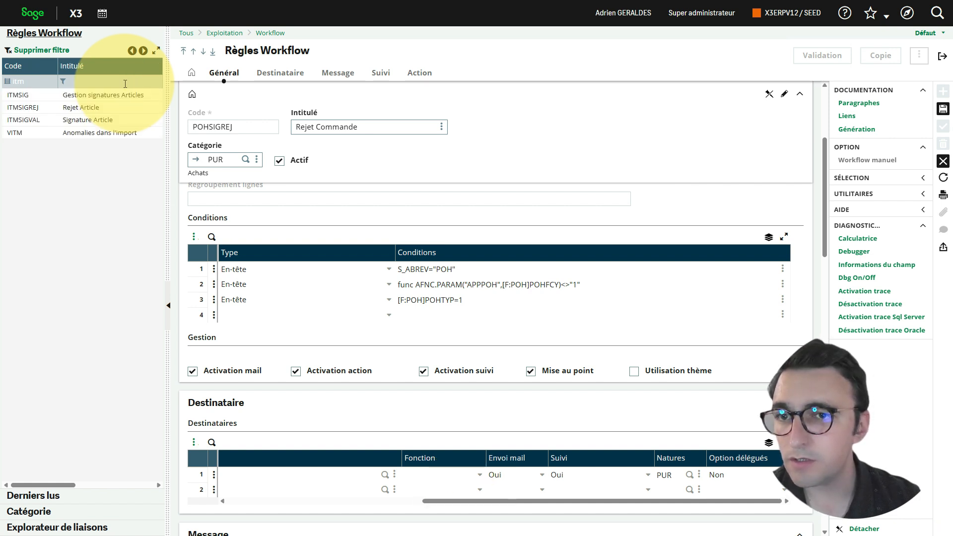
- Enable Mise au point on the ITMSIGREJ rule, save it, and select the ITMSIGVAL rule
click(63, 97)
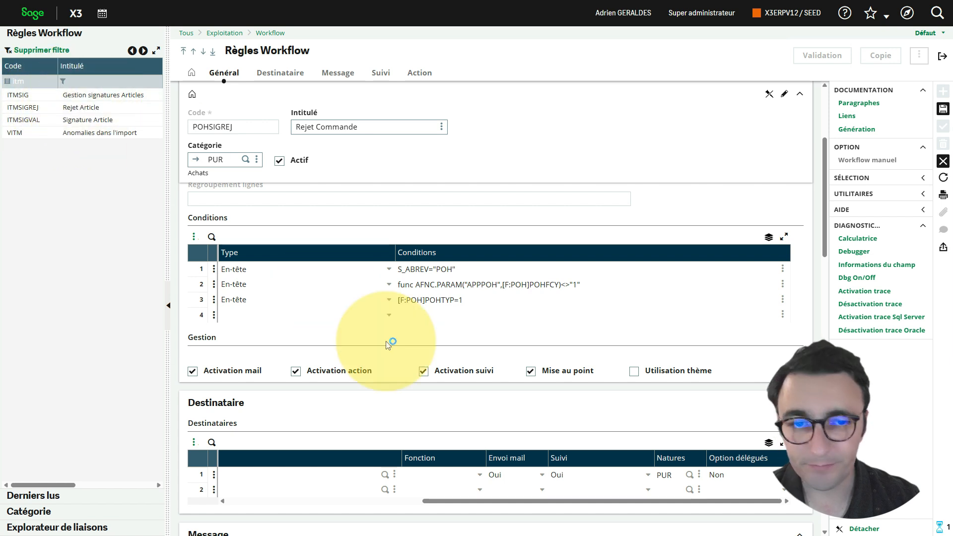
click(92, 109)
click(530, 341)
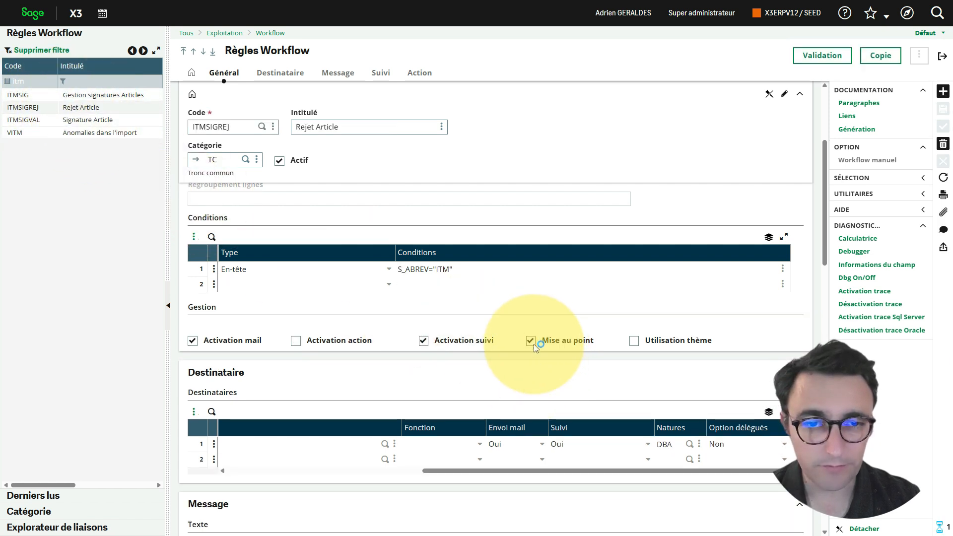
click(943, 109)
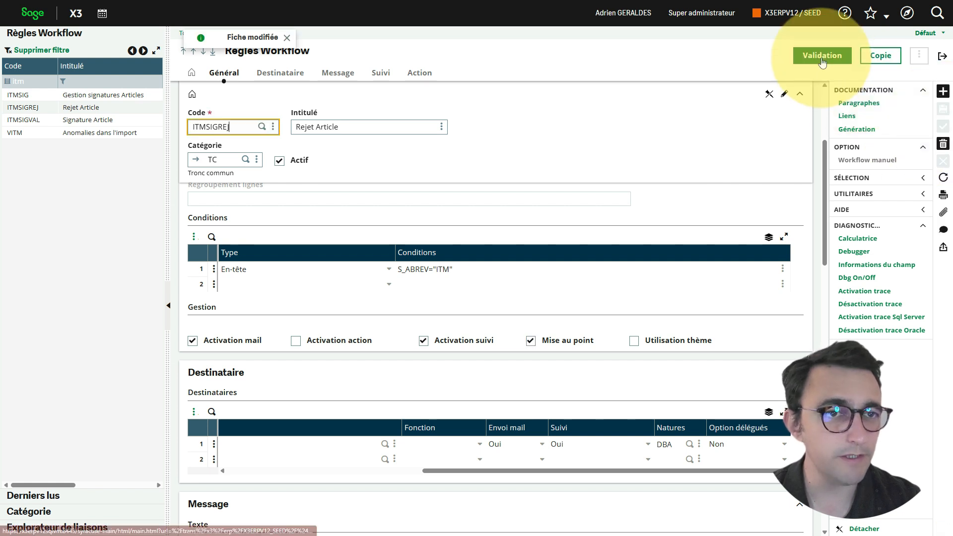
click(69, 125)
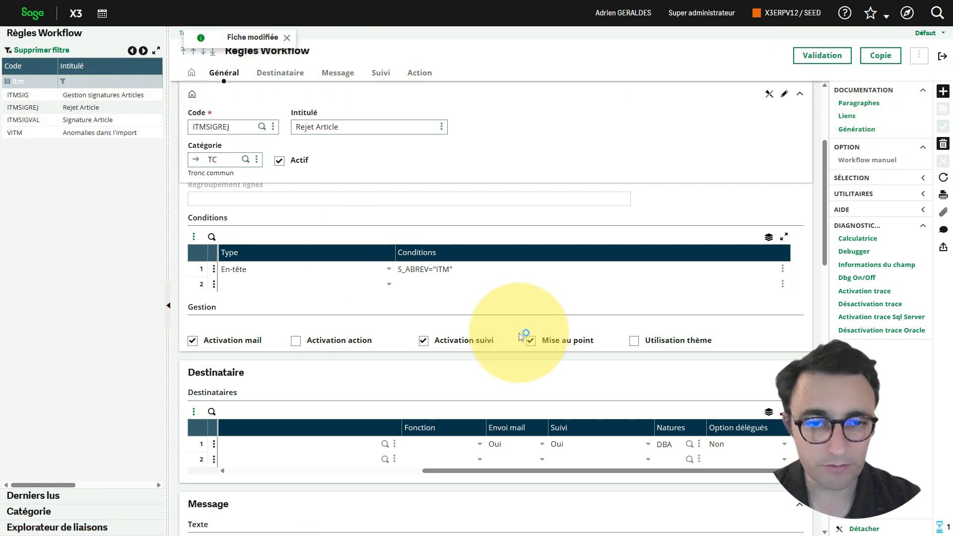
- In the assignment rules (Règles d'affectation), start a new rule with code ITMSIG and title "Validation article"
click(119, 94)
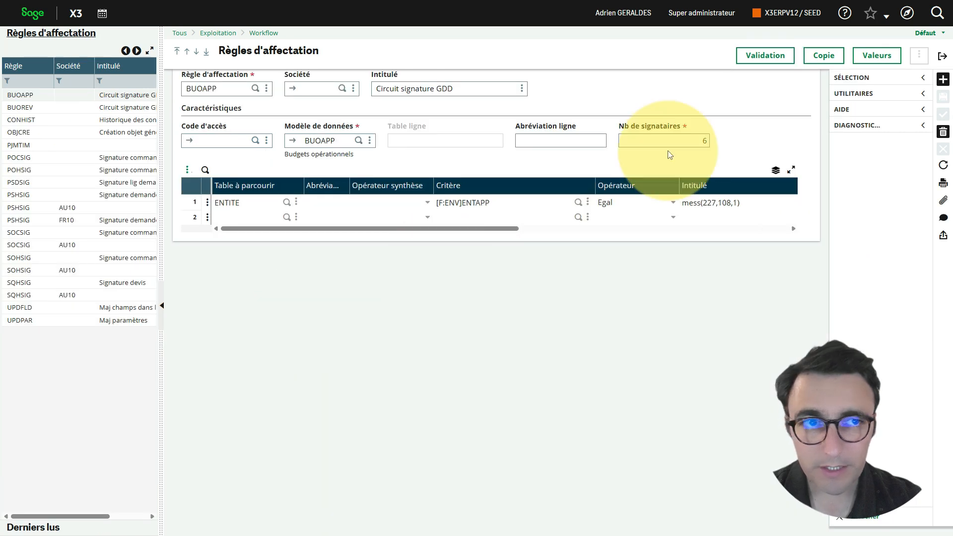
click(944, 83)
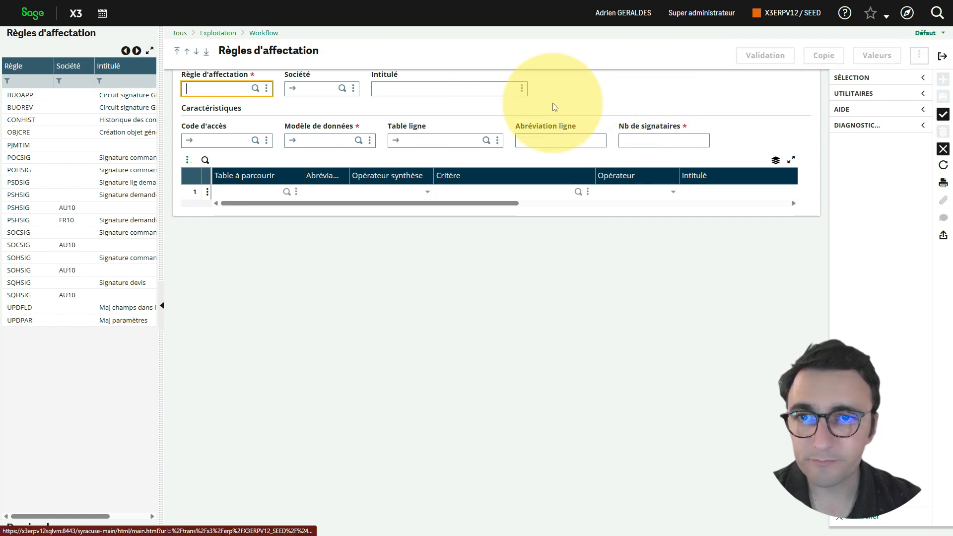
text(it)
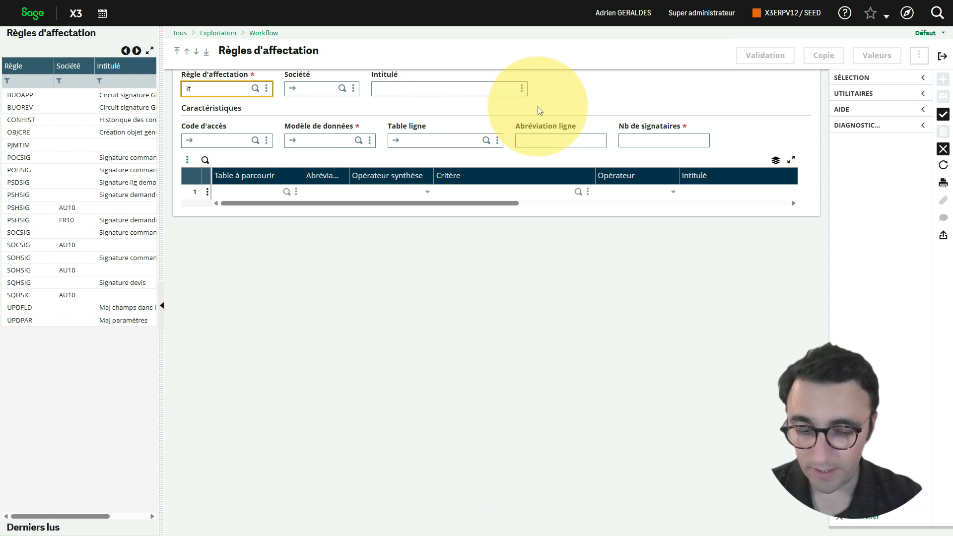
text(msig)
key(Tab)
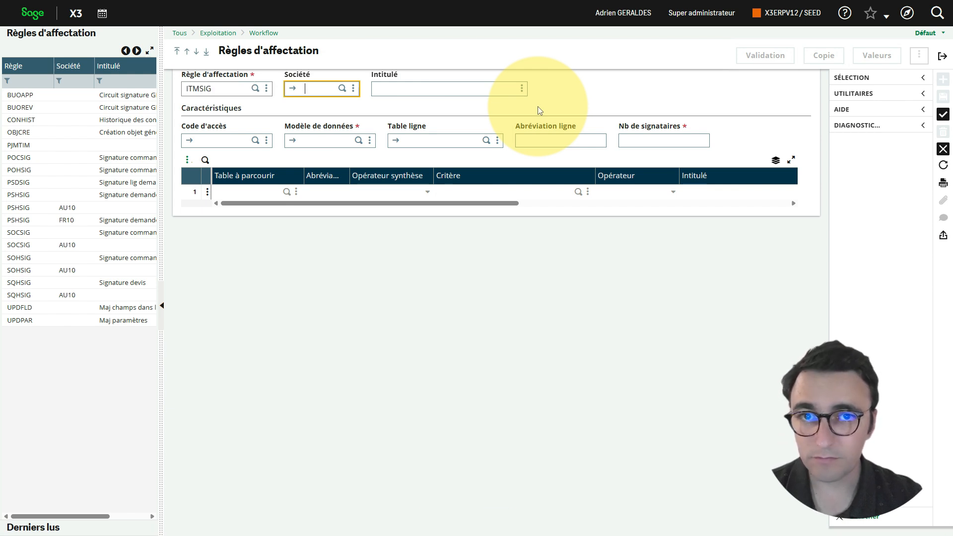
key(Tab)
text(Vali)
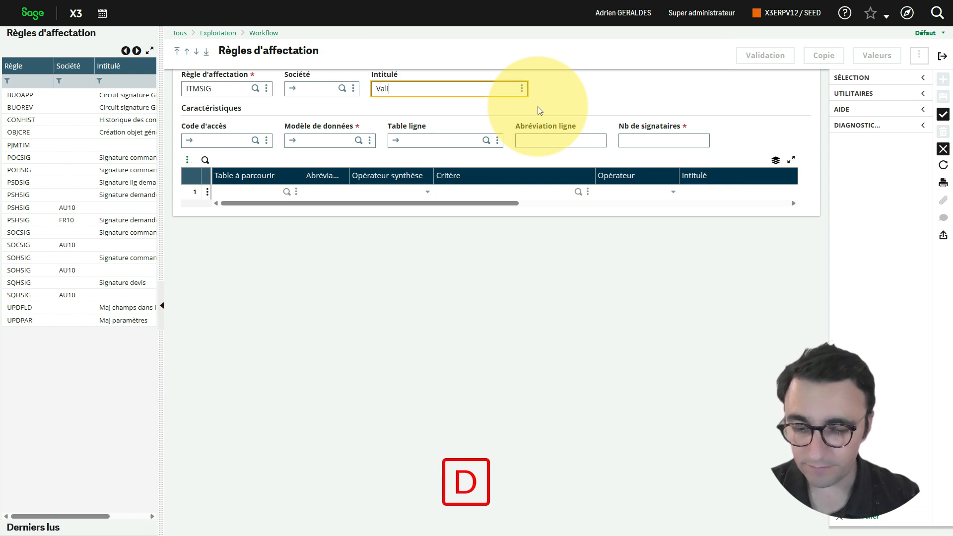
text(dation a)
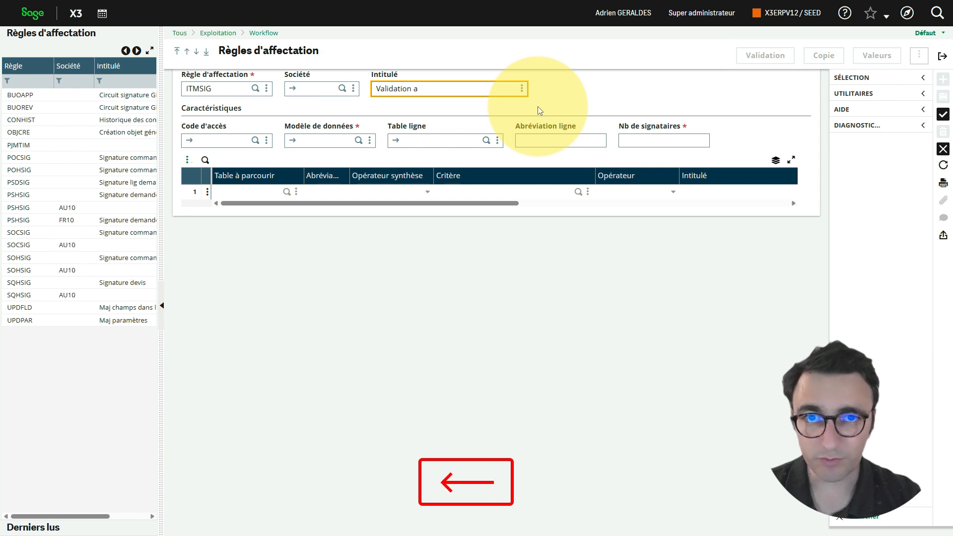
text(rticle)
key(Tab)
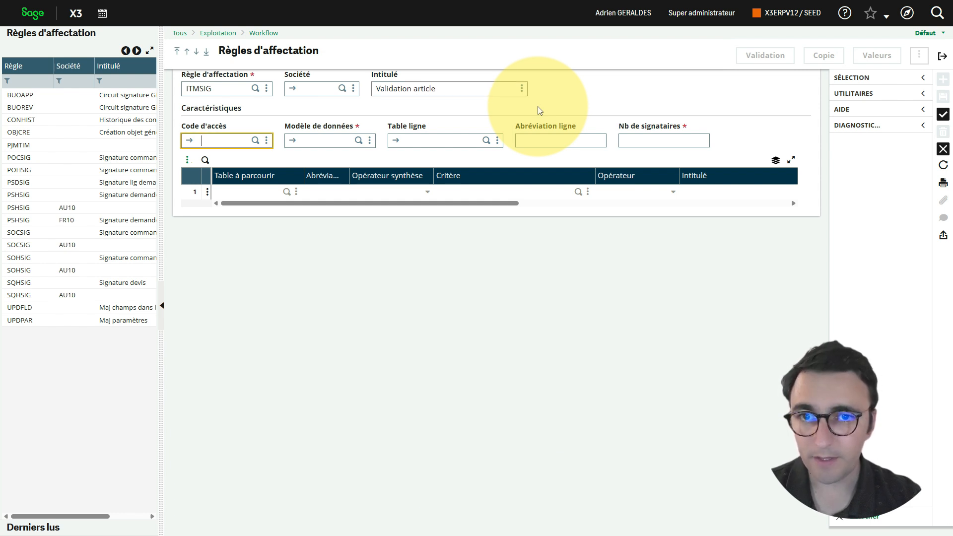
- Set the assignment rule's data model to ITM and its line abbreviation to ITM, leaving the access code empty
key(Tab)
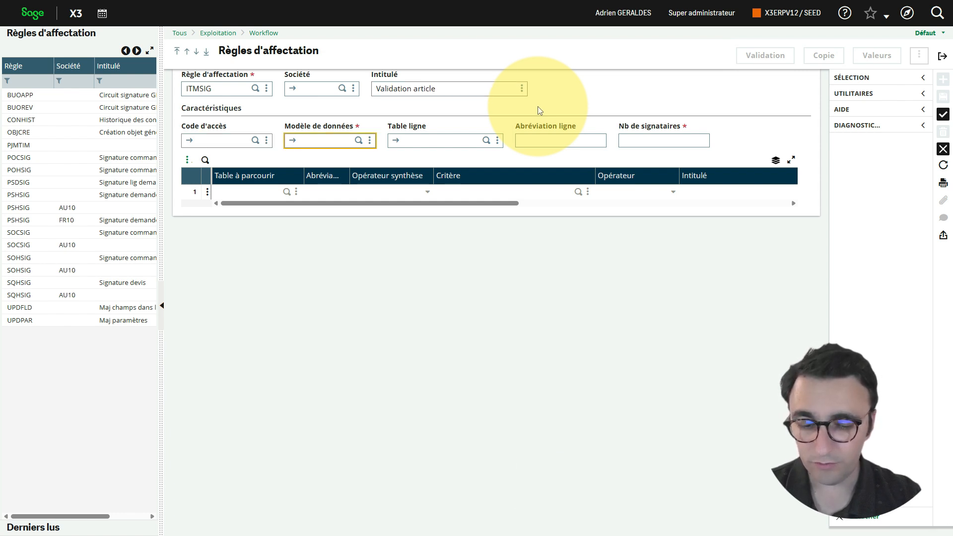
text(ITM)
key(Tab)
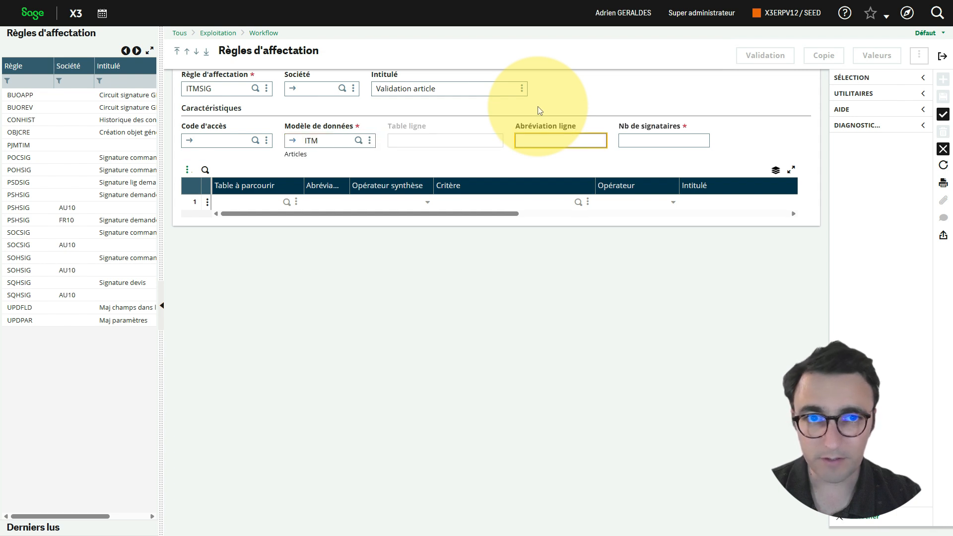
text(ITM)
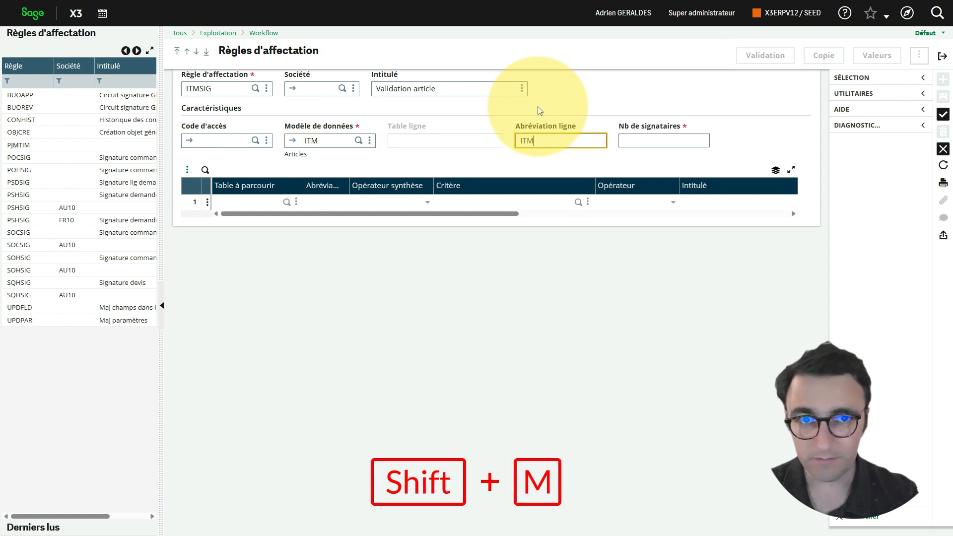
- Leave the assignment rule's line abbreviation empty and check the linked tables and abbreviations in the ITM data model
key(Tab)
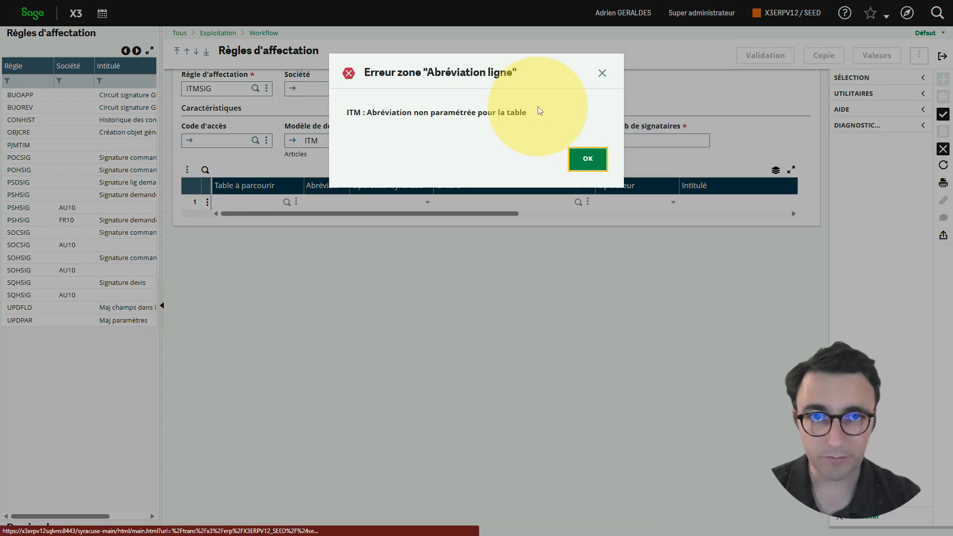
key(Return)
key(shift+Tab)
key(Return)
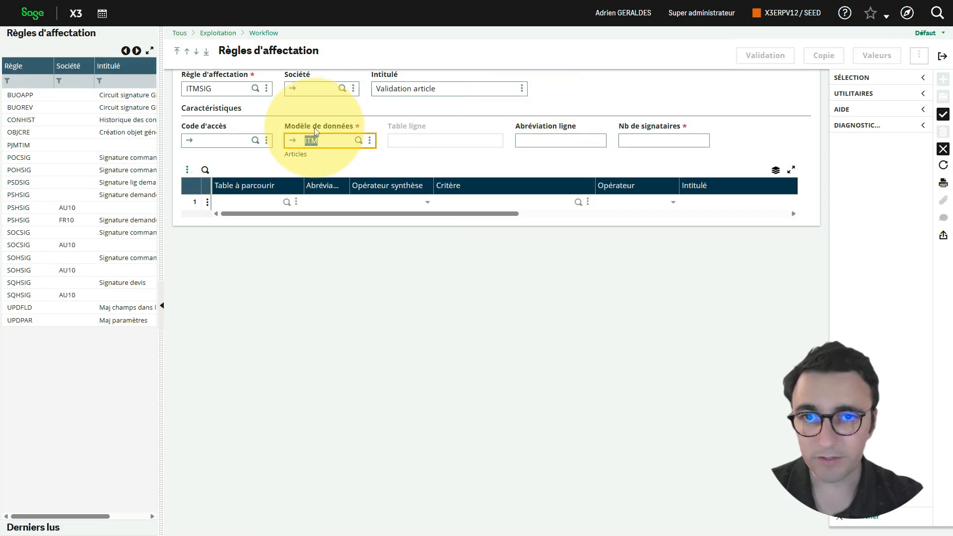
click(294, 143)
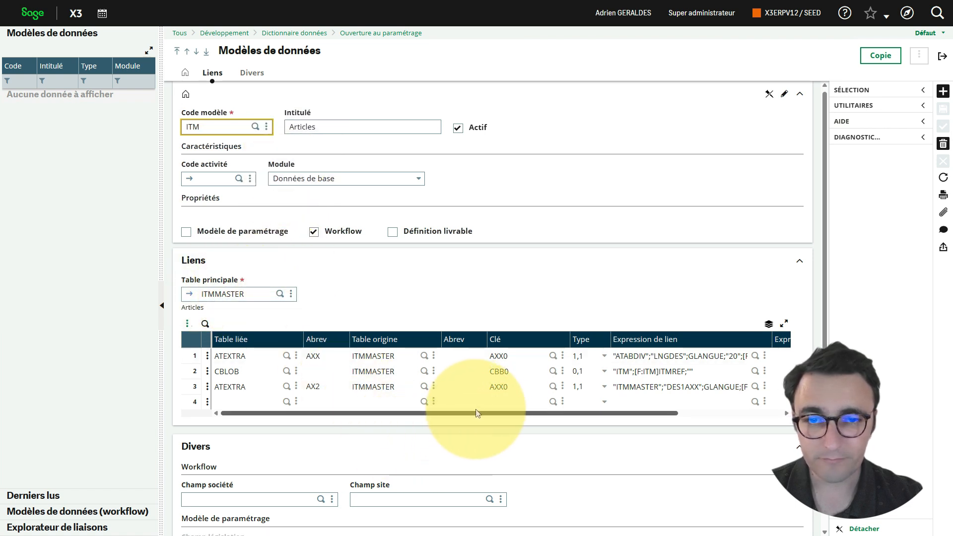
drag(473, 414, 396, 424)
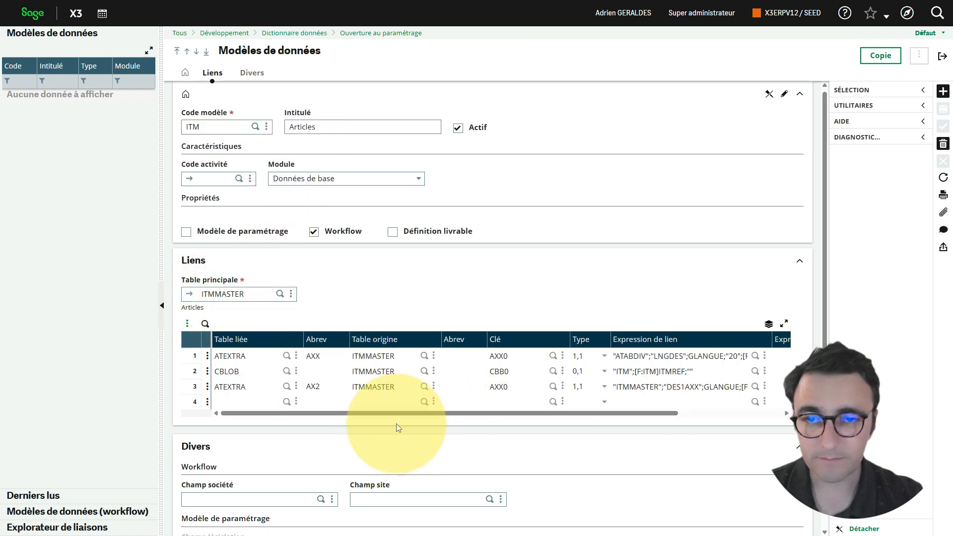
click(942, 57)
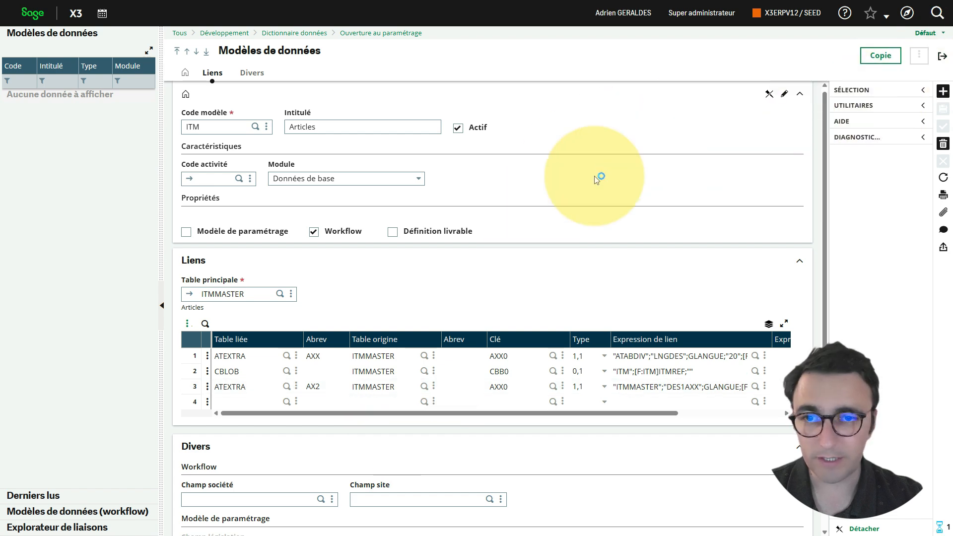
- Set the assignment rule's number of signatories (Nb de signataires) to 6
key(Tab)
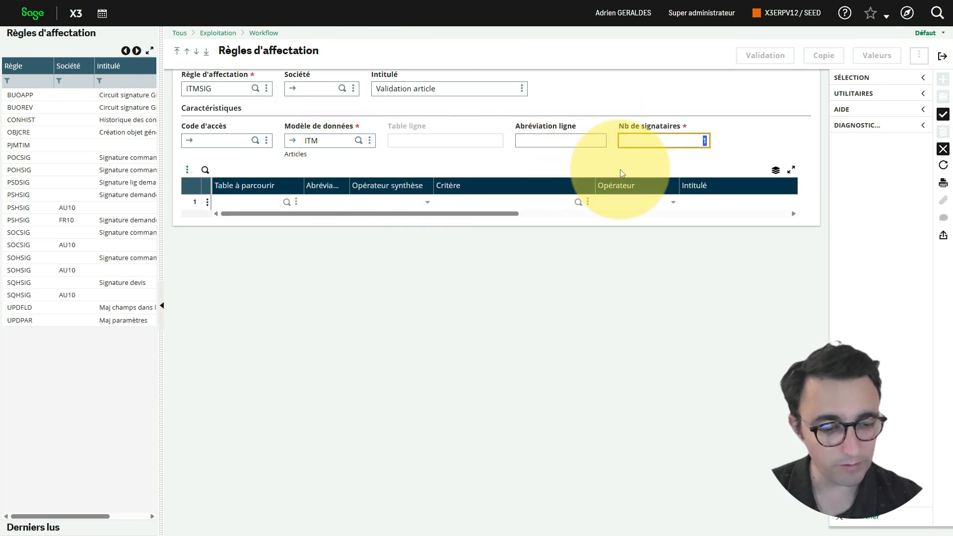
text(10)
key(Tab)
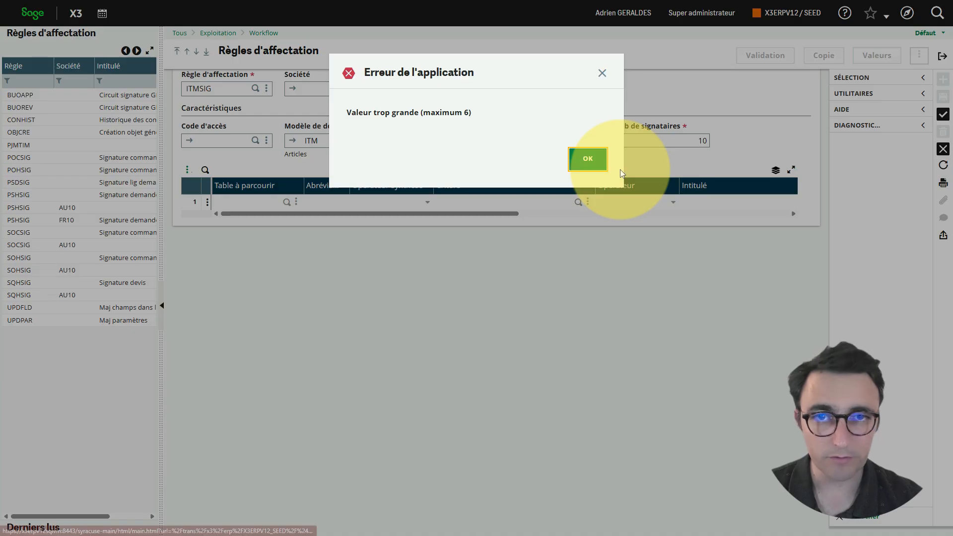
key(Return)
text(6)
key(Tab)
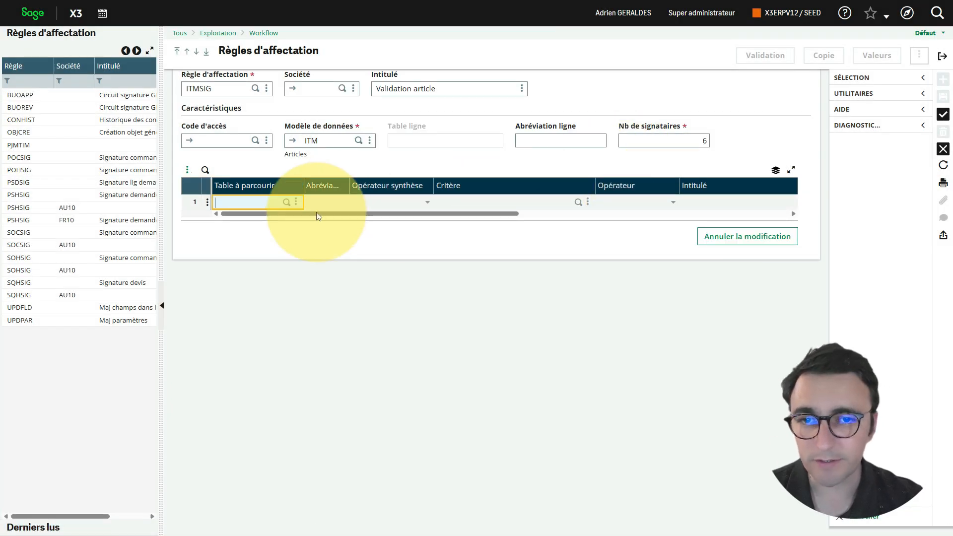
- On the first criteria line, choose table ITMMASTER and its Catégorie field TCLCOD as criterion, filtering the field list by "cat", and copy the field code
click(287, 202)
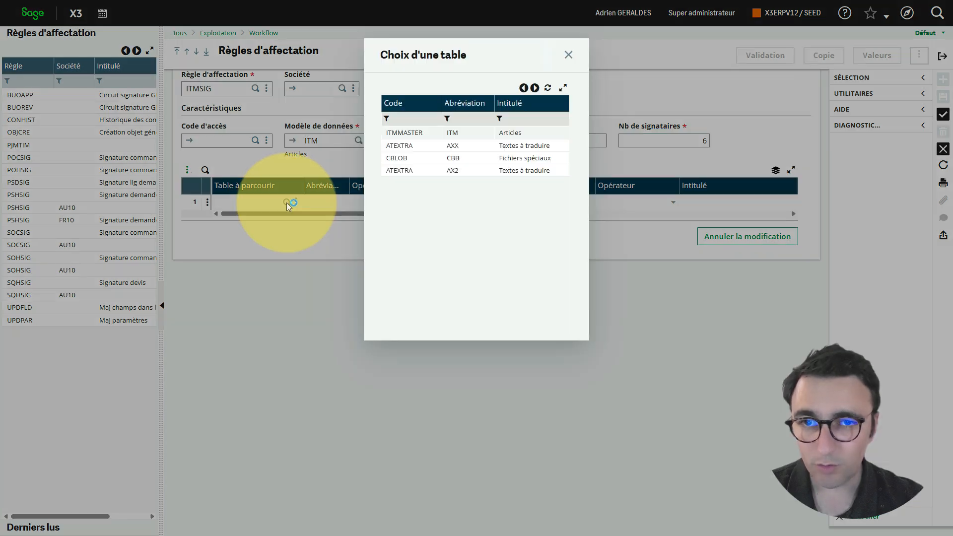
click(412, 132)
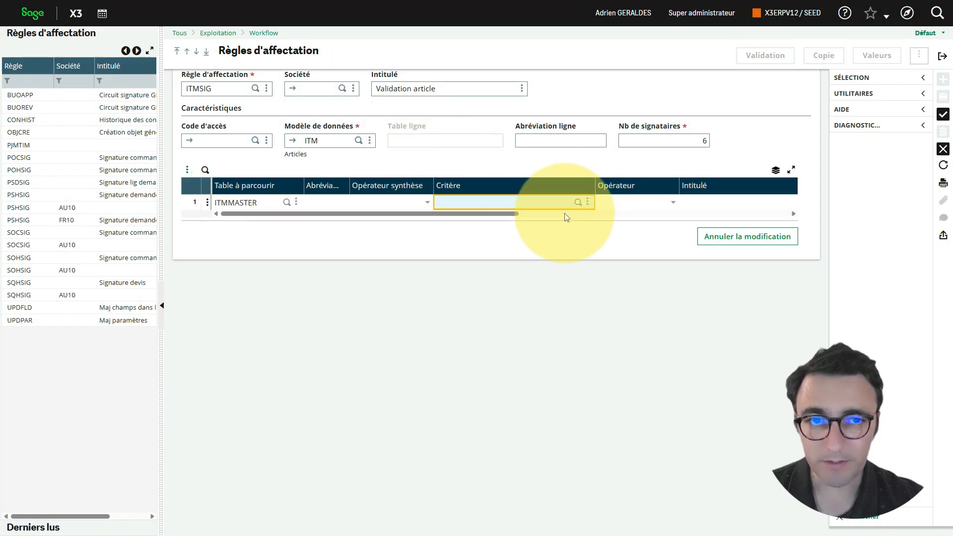
click(578, 202)
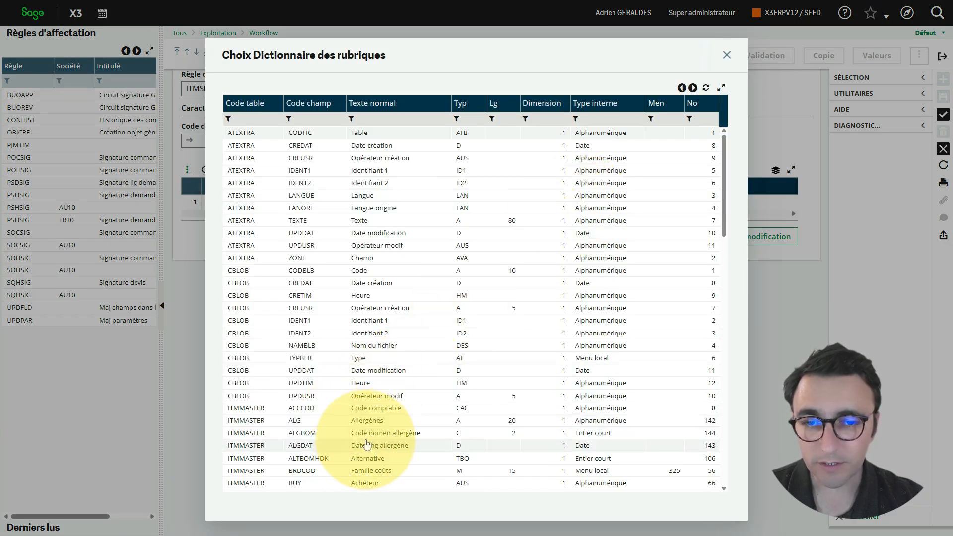
scroll(366, 442, down, 1)
click(378, 119)
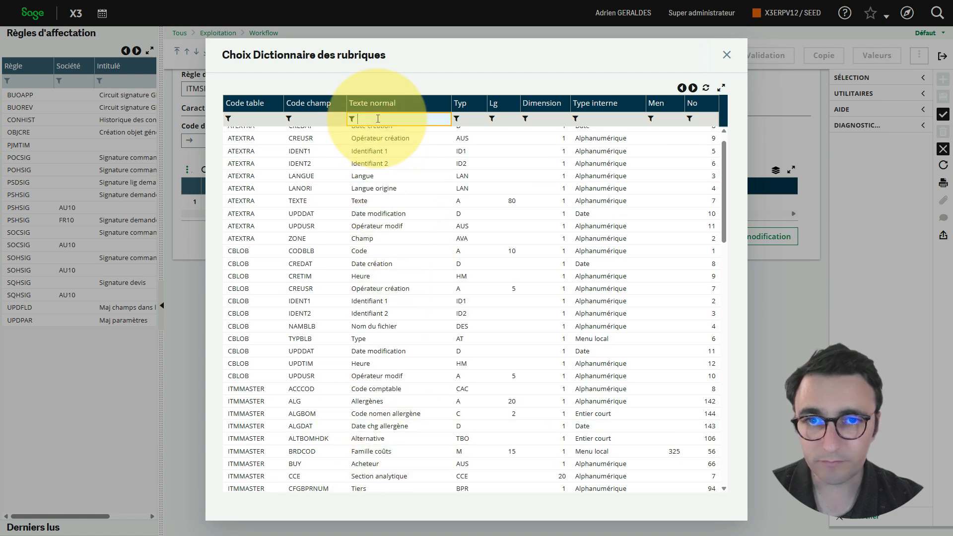
text(cat)
key(Return)
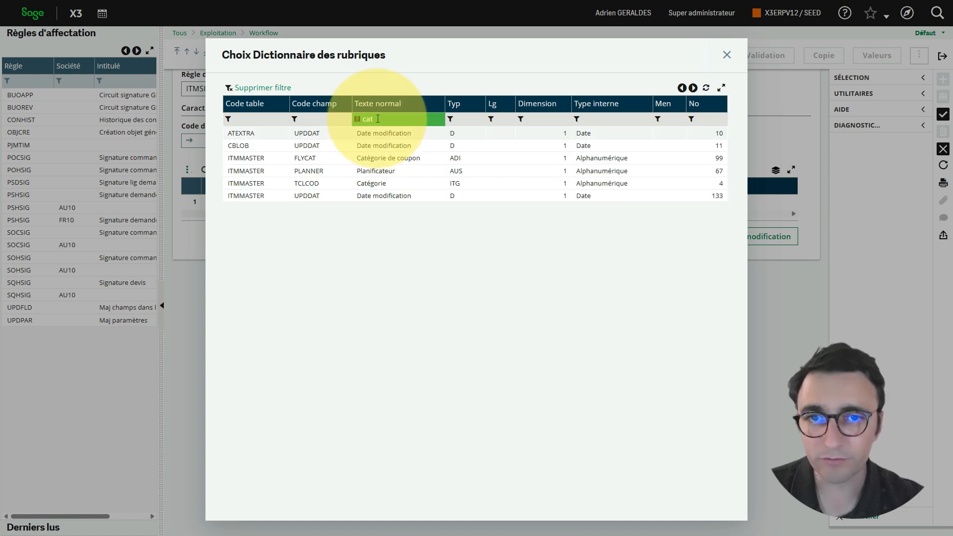
click(377, 183)
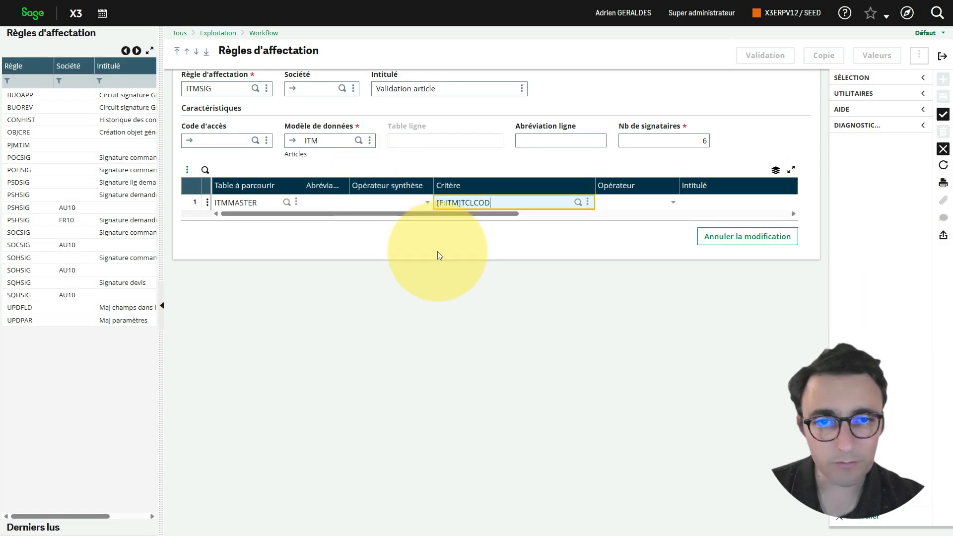
drag(458, 204, 543, 208)
key(ctrl+c)
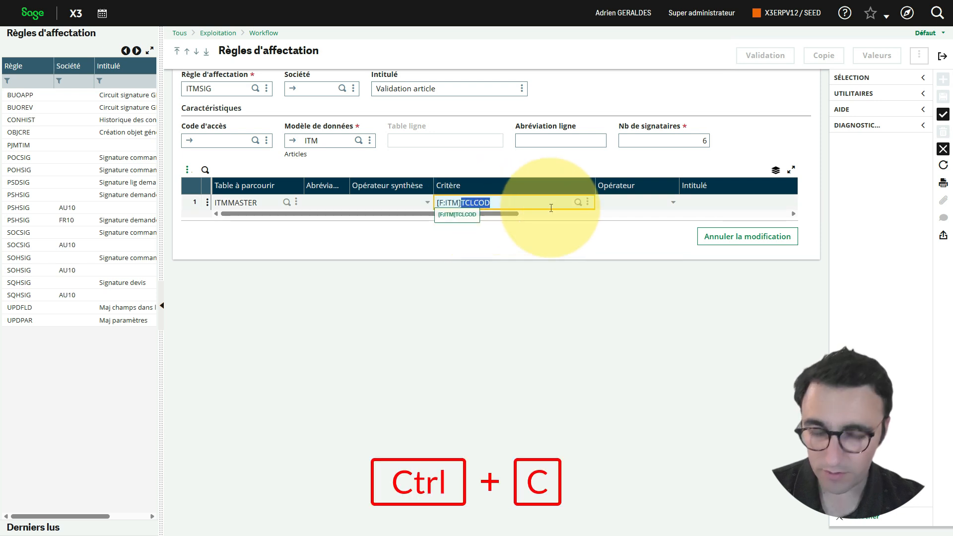
- Set the TCLCOD criterion's operator to Egal and its title to CATEGORIE
key(Tab)
key(Down)
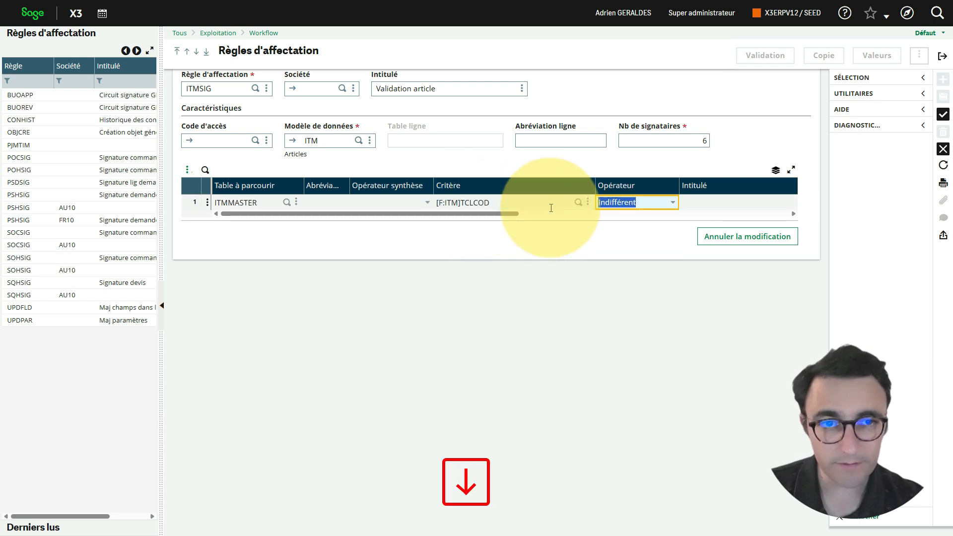
key(Tab)
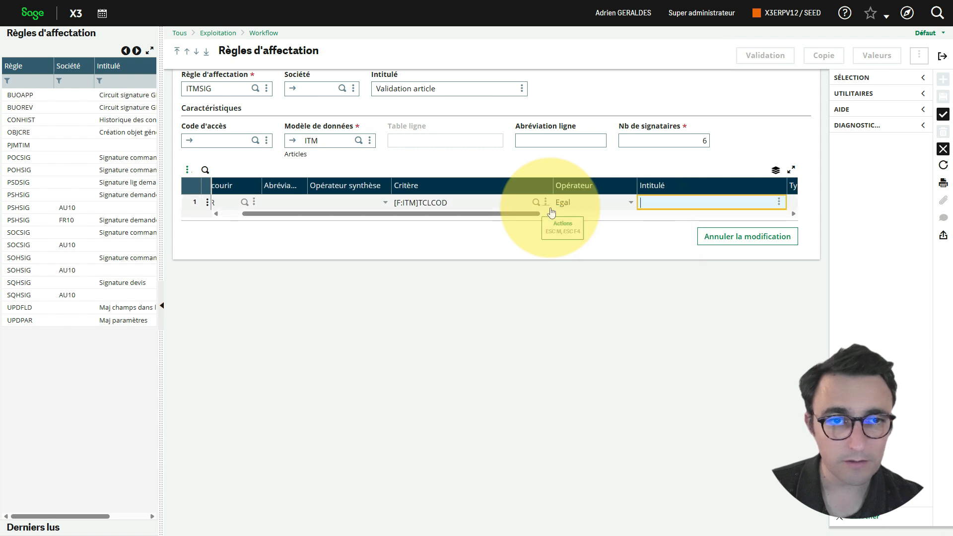
text(Ca)
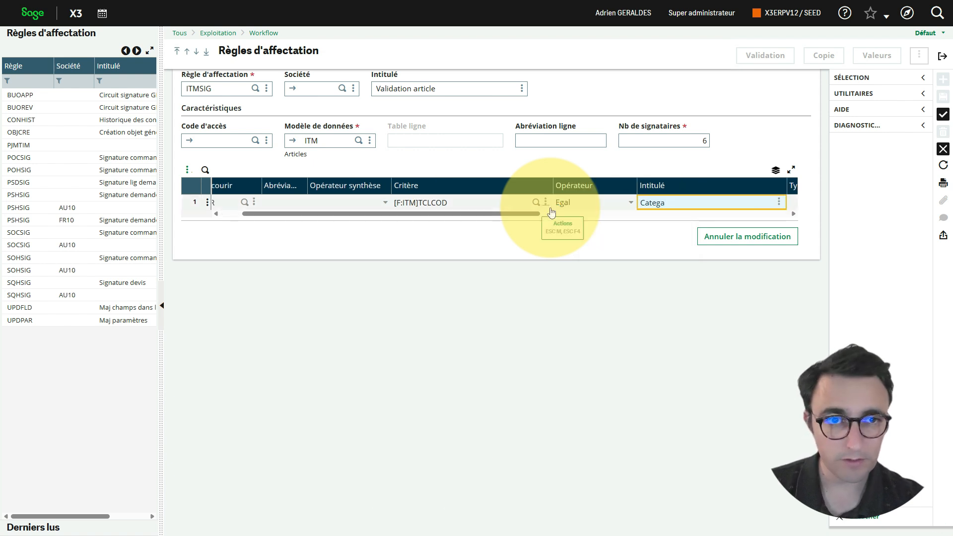
text(tega)
key(BackSpace)
text(orie)
key(Tab)
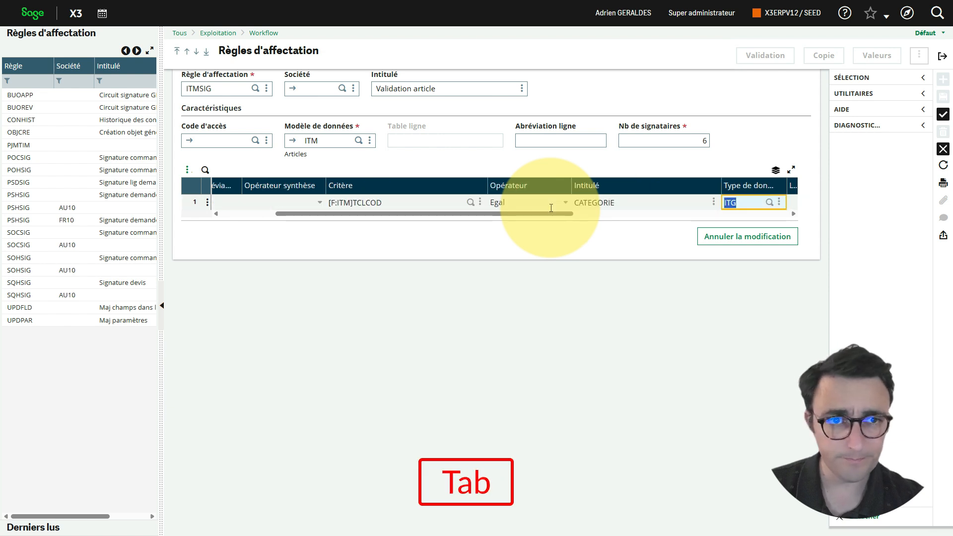
- Accept the criteria line with data type ITG and no default value, create the ITMSIG assignment rule and validate it
key(Tab)
key(Tab)
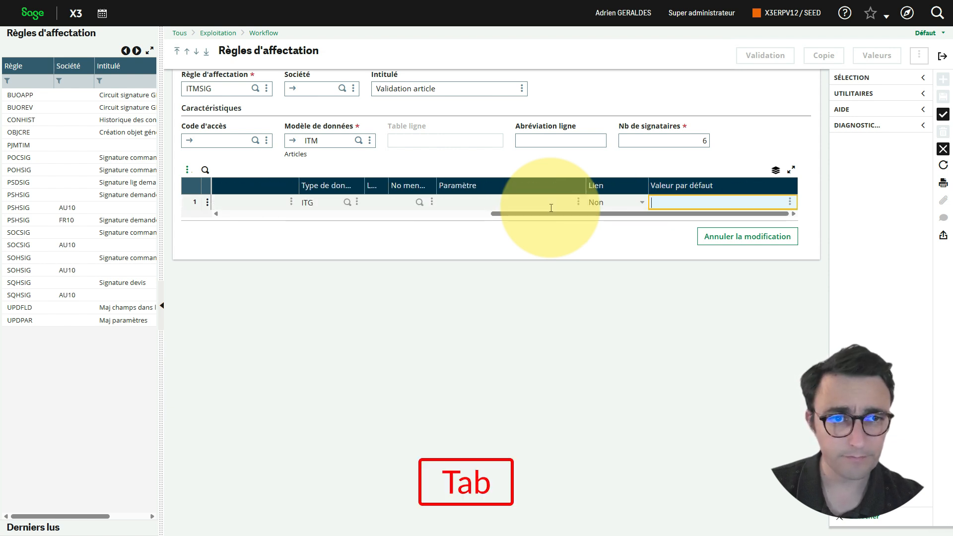
key(Return)
key(Return)
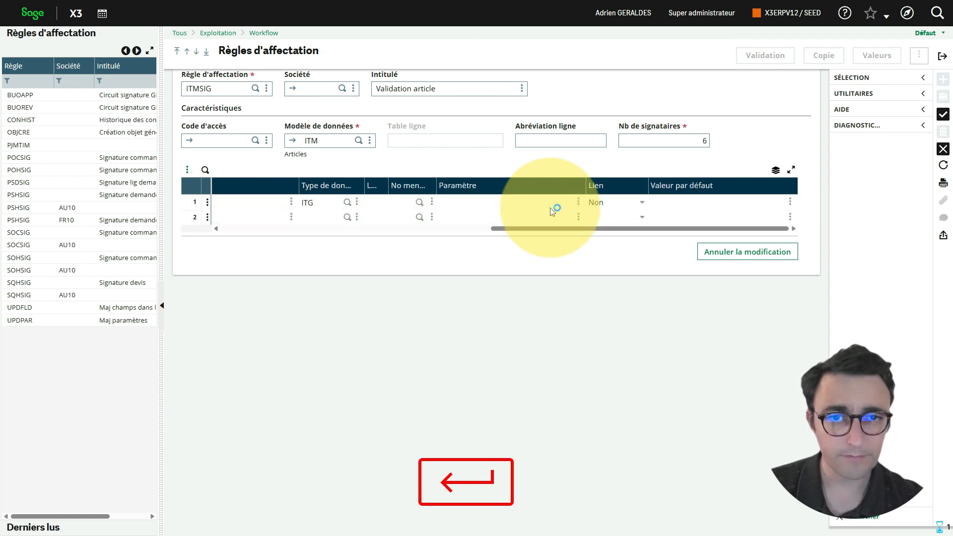
click(770, 58)
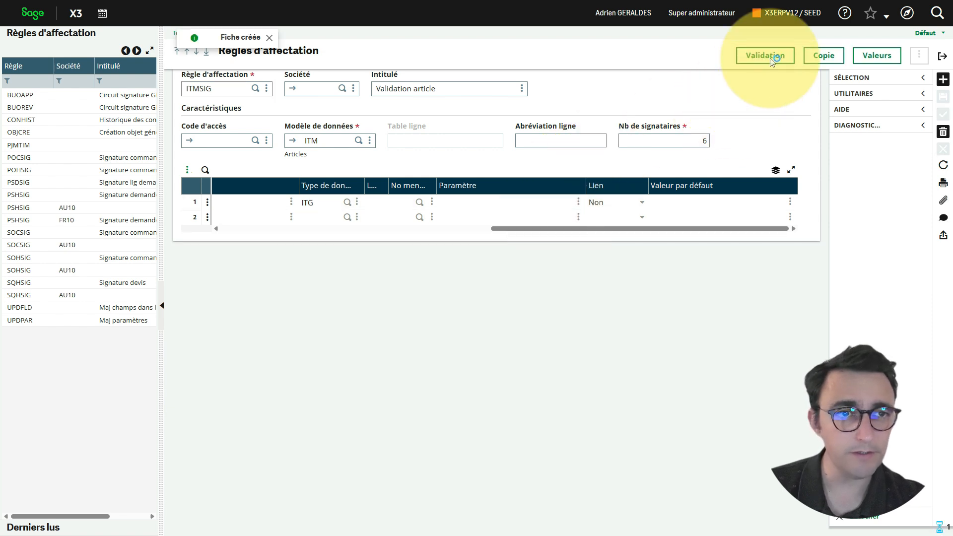
- Open the rule values (Valeurs de règle) and load assignment rule ITMSIG without a company
click(866, 59)
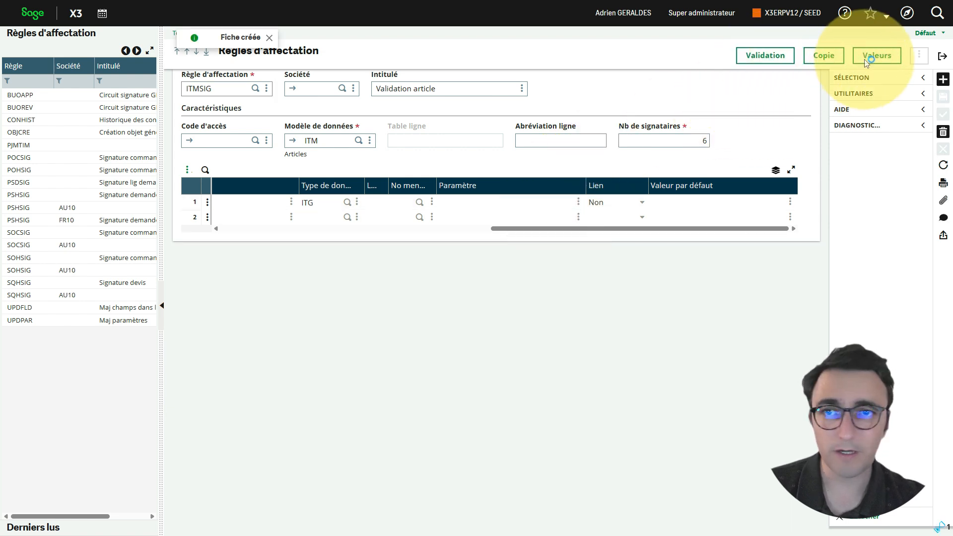
text(I)
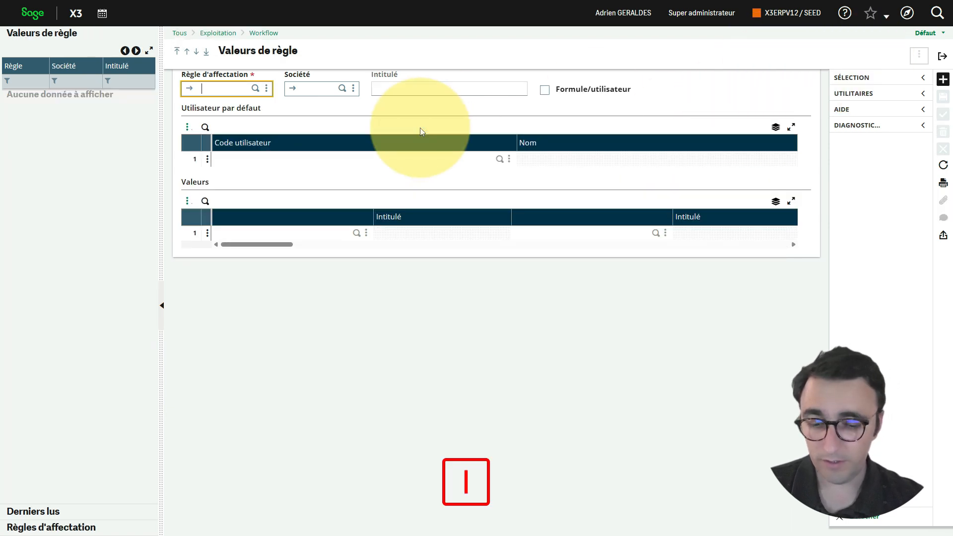
text(tmsig)
key(Tab)
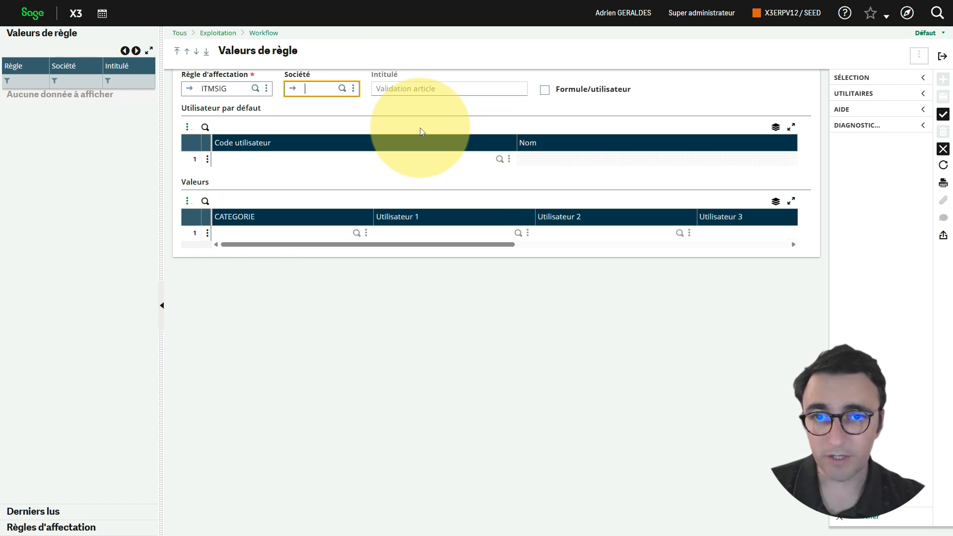
- Set the category on the first values line to SFINV
click(321, 234)
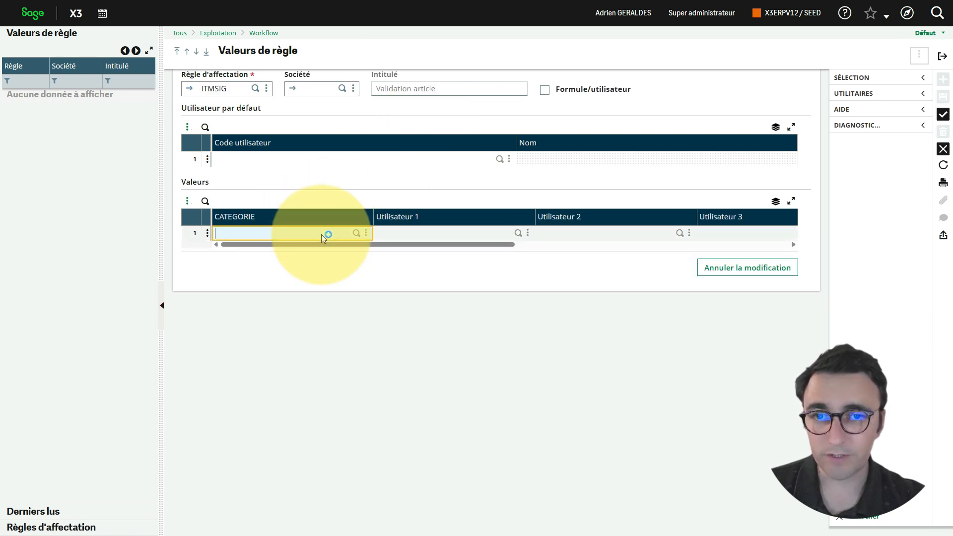
click(357, 232)
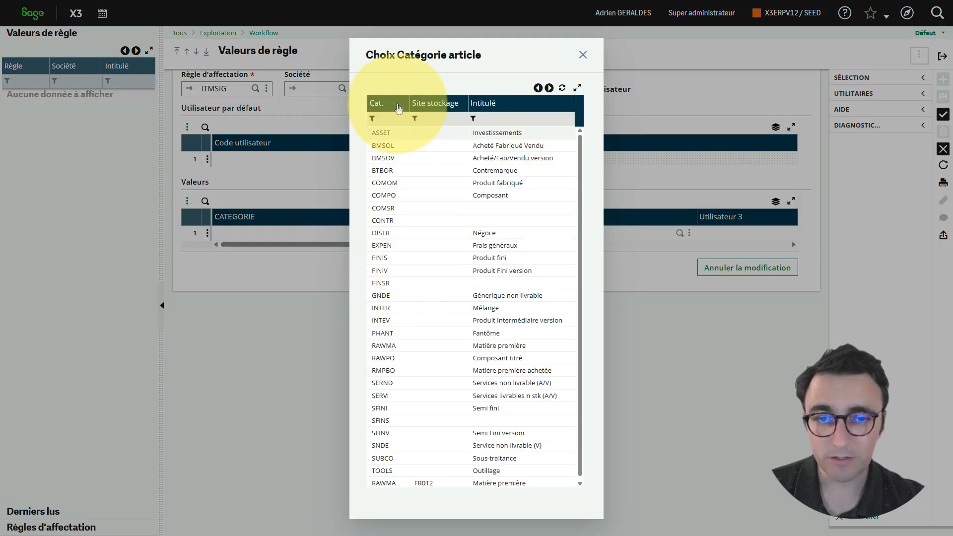
click(408, 437)
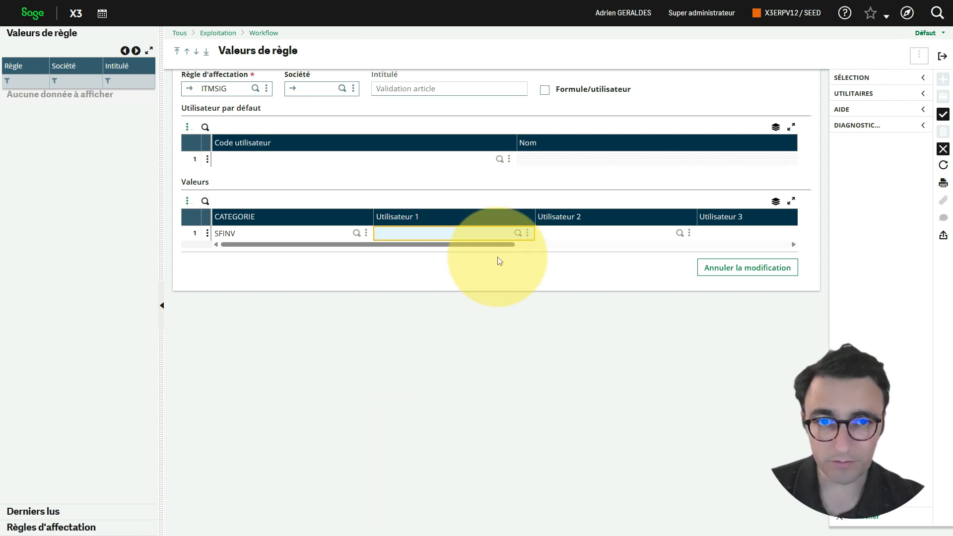
- Assign user USR01 (Acheteur) as Utilisateur 1 for category SFINV and create the rule values record
click(518, 234)
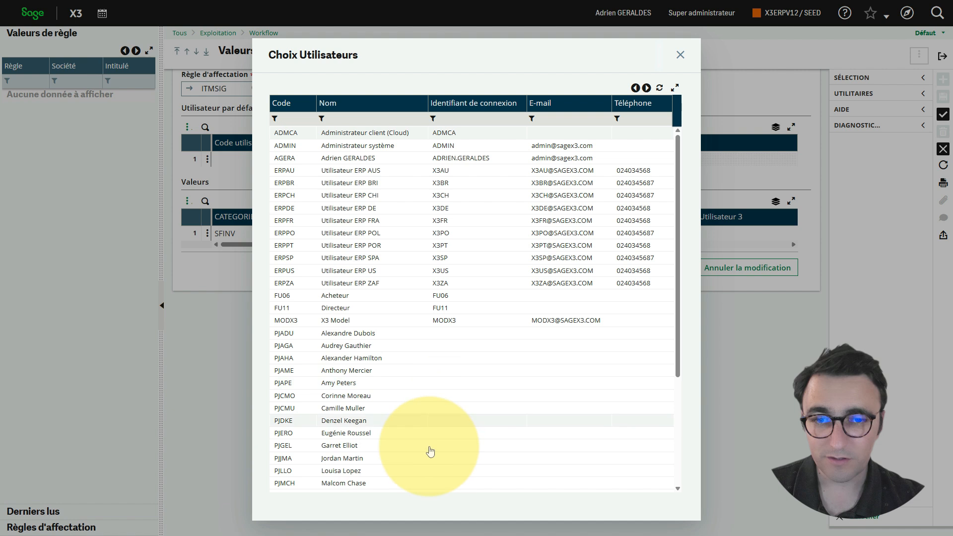
scroll(365, 424, down, 3)
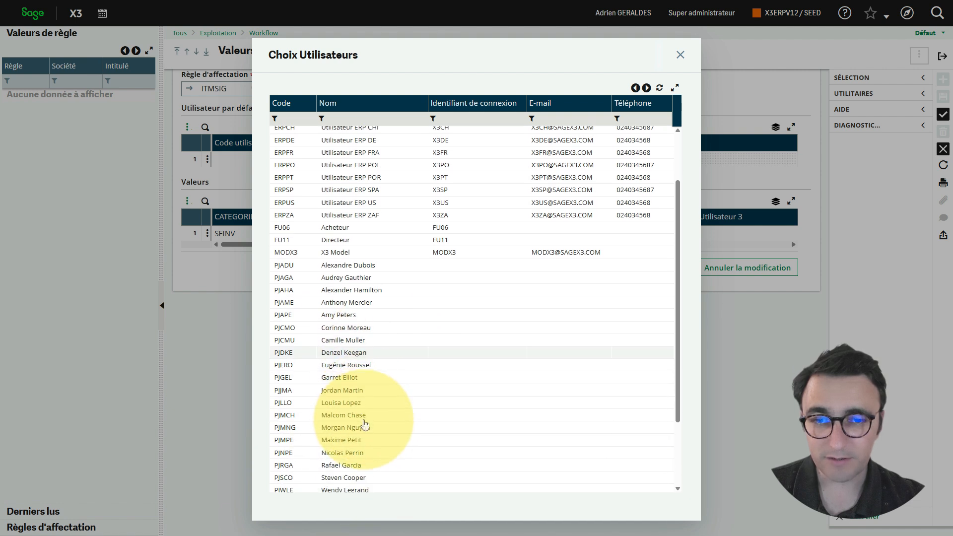
scroll(391, 225, up, 3)
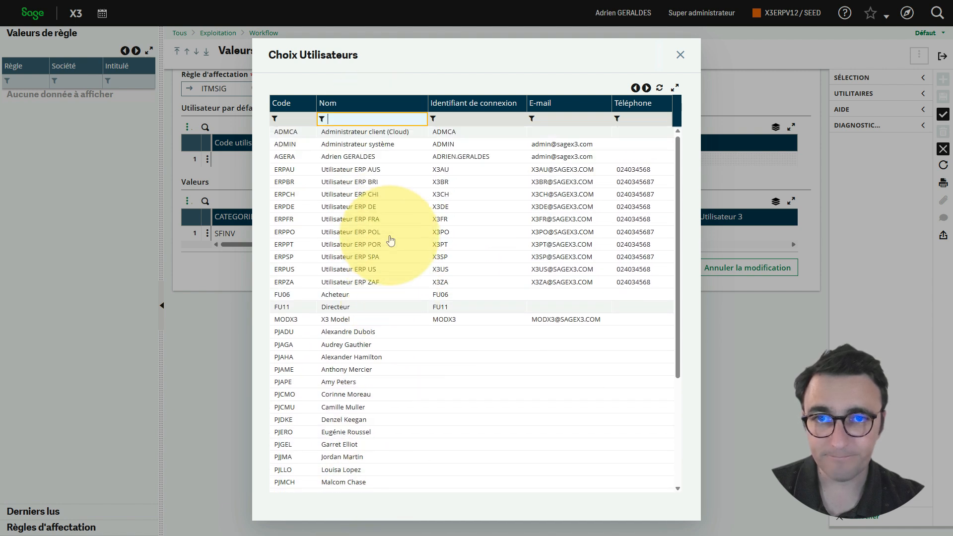
scroll(390, 240, down, 5)
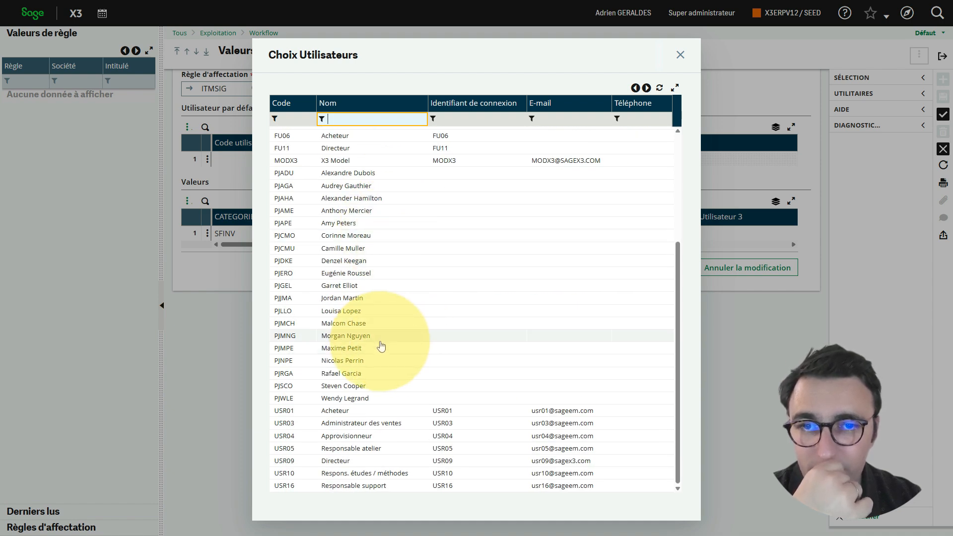
scroll(380, 347, up, 5)
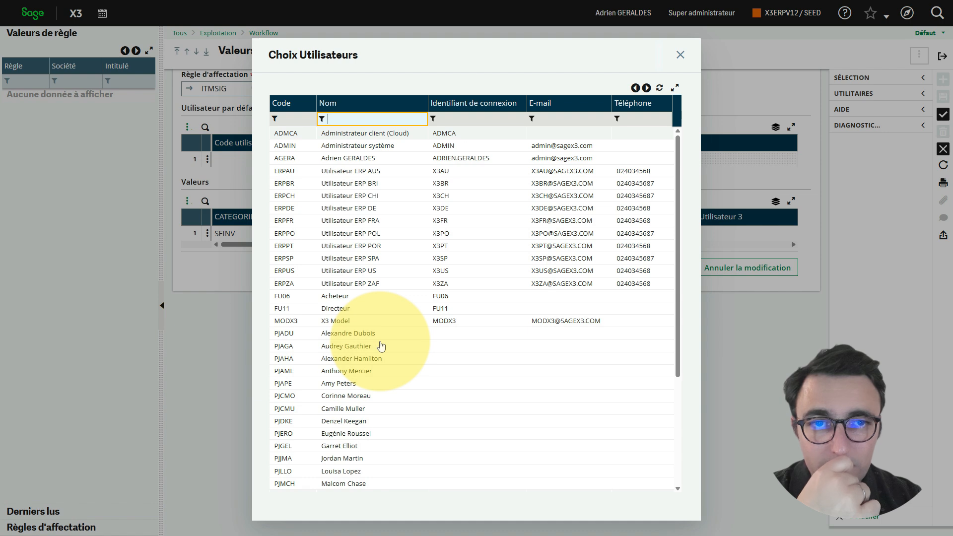
scroll(381, 346, down, 5)
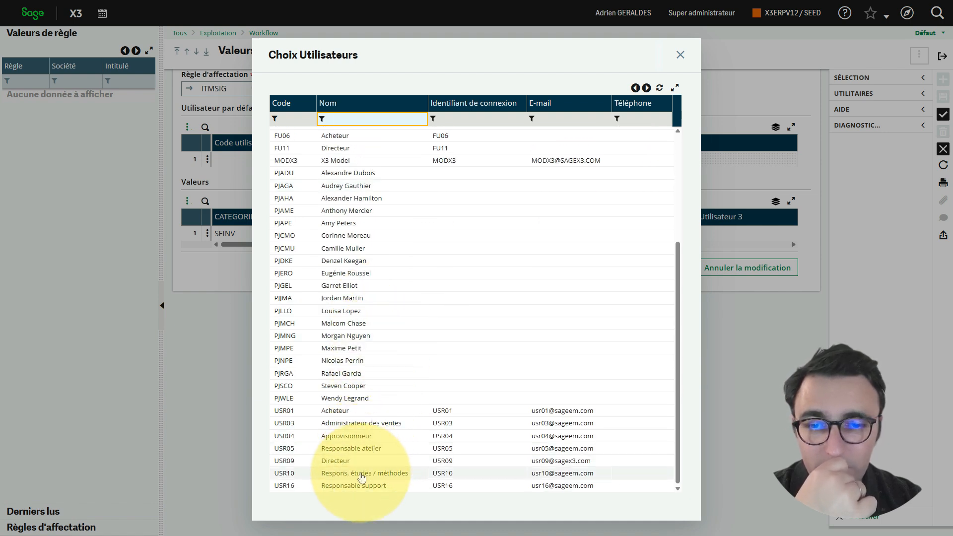
scroll(401, 411, up, 5)
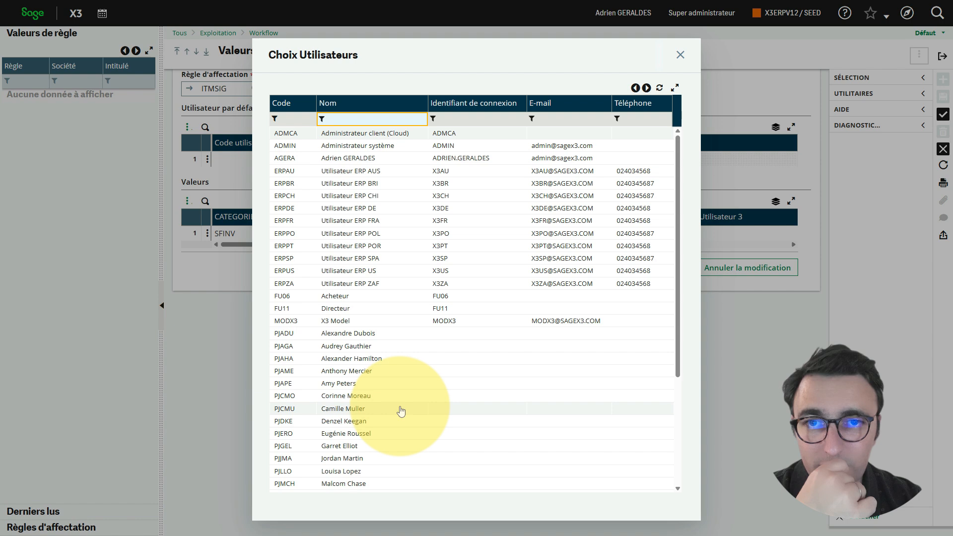
scroll(402, 409, down, 5)
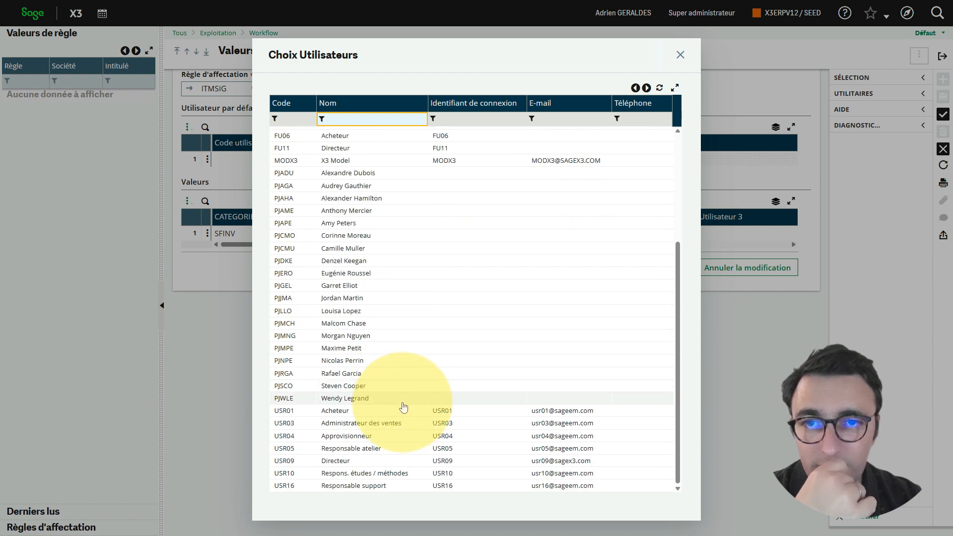
click(373, 413)
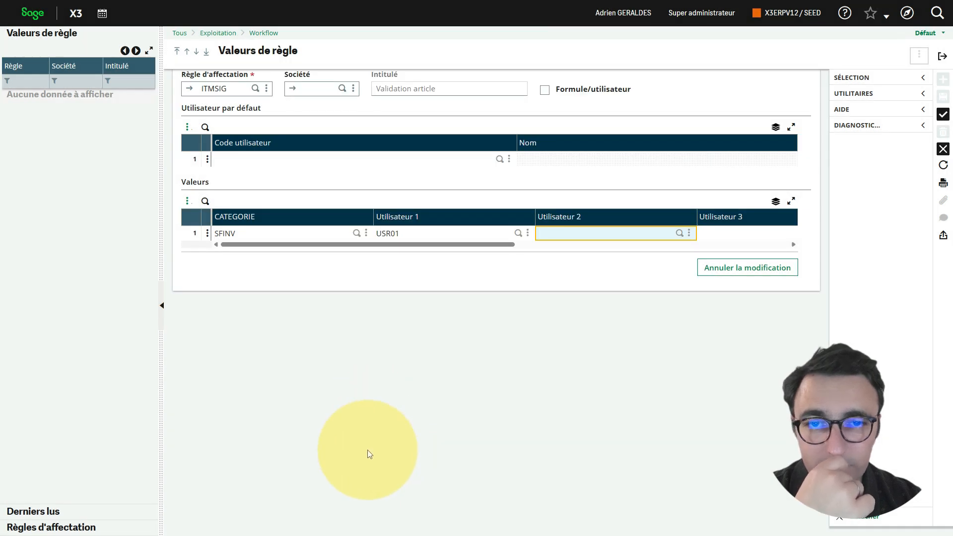
key(Return)
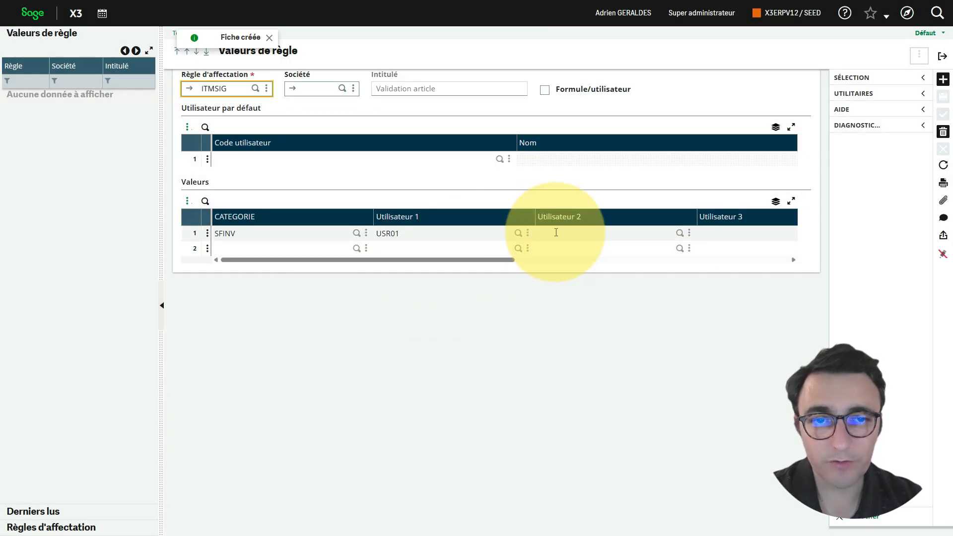
- Assign user USR03 (Administrateur des ventes) as Utilisateur 2 for category SFINV and save the rule values
click(557, 233)
click(590, 165)
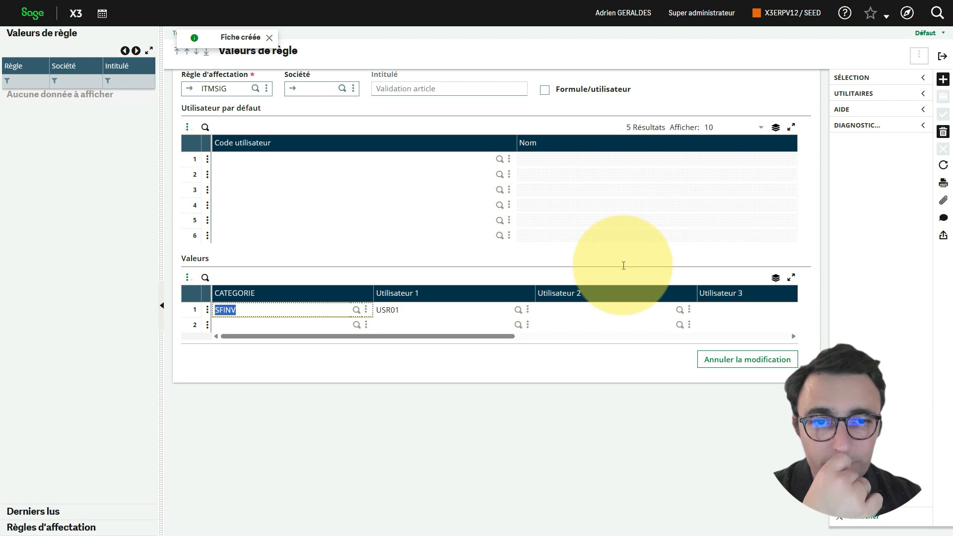
click(579, 314)
click(680, 309)
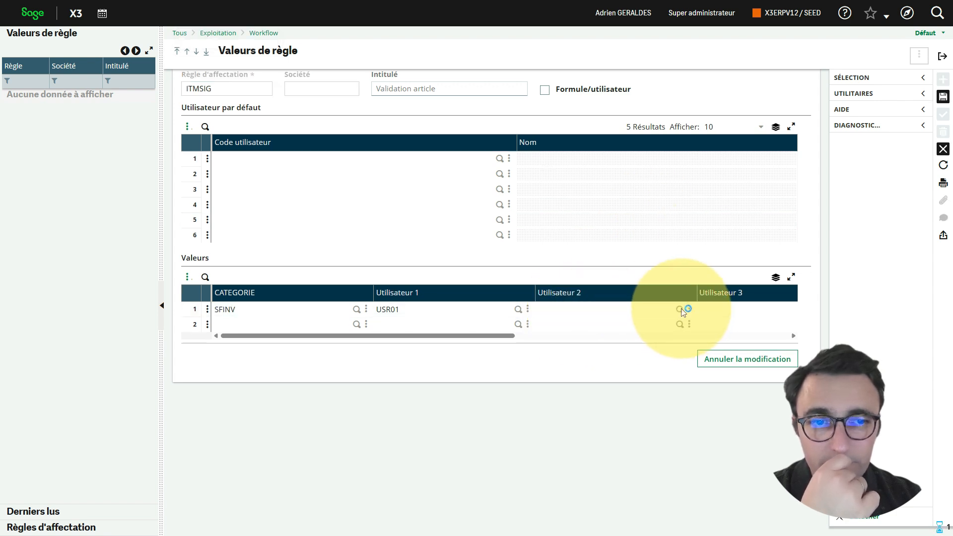
scroll(442, 388, down, 5)
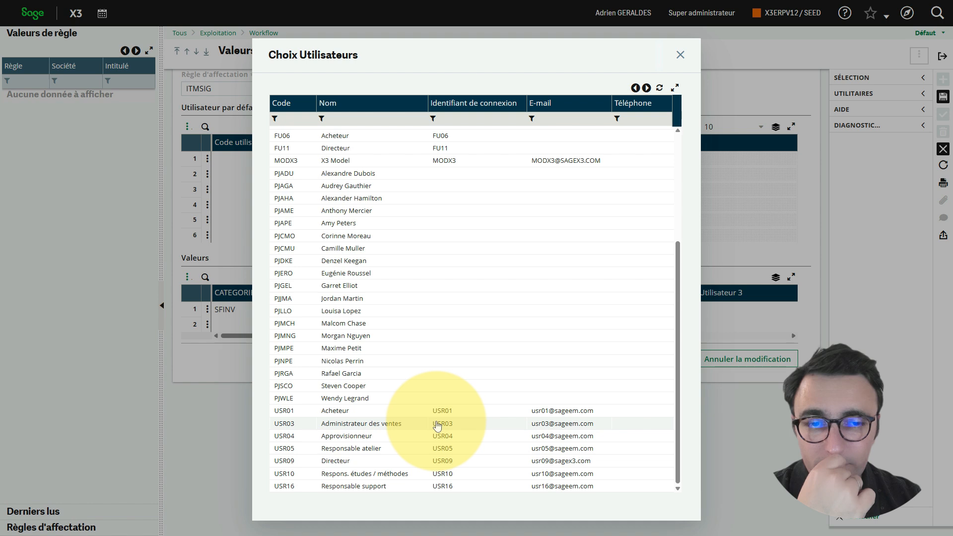
click(438, 426)
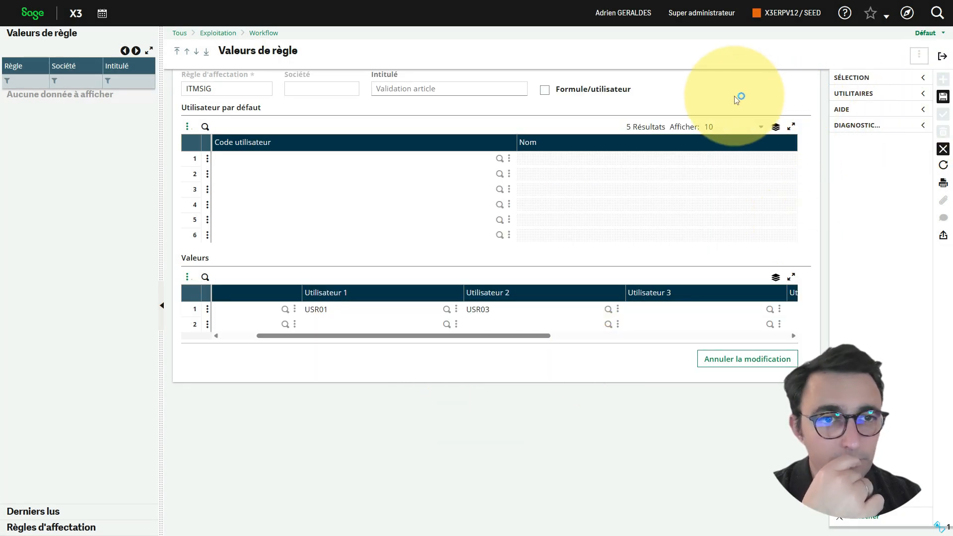
key(ctrl+s)
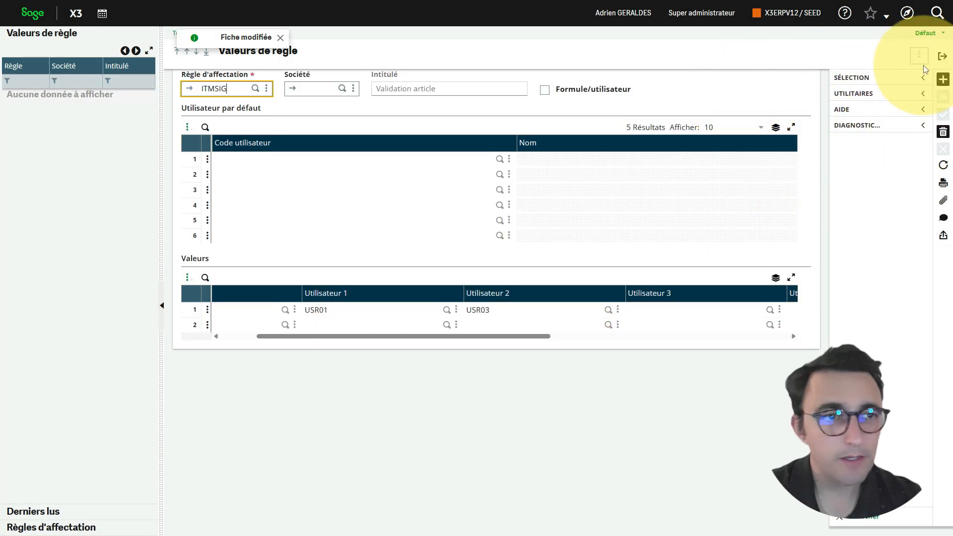
- Close the rule values and assignment rules screens to return to workflow rule ITMSIG, and save the rule
click(942, 56)
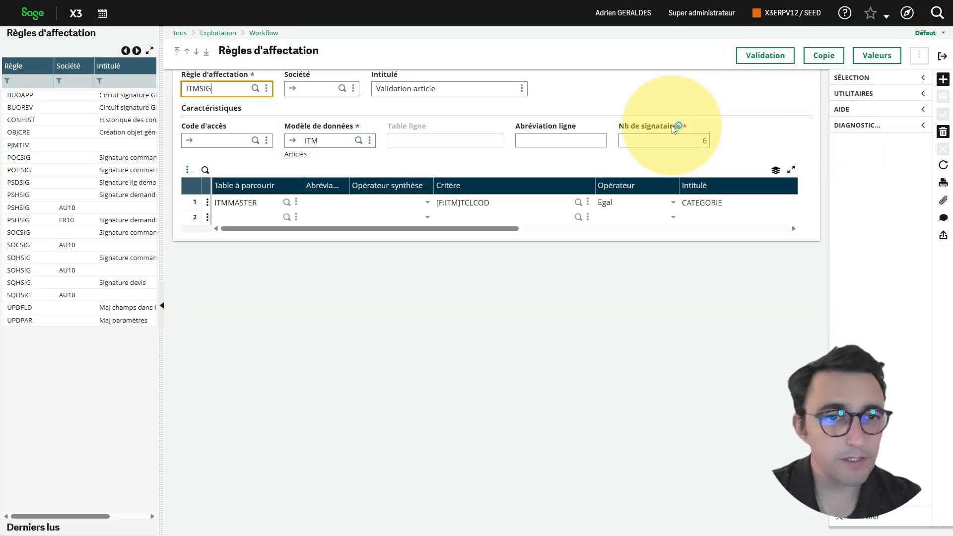
click(942, 56)
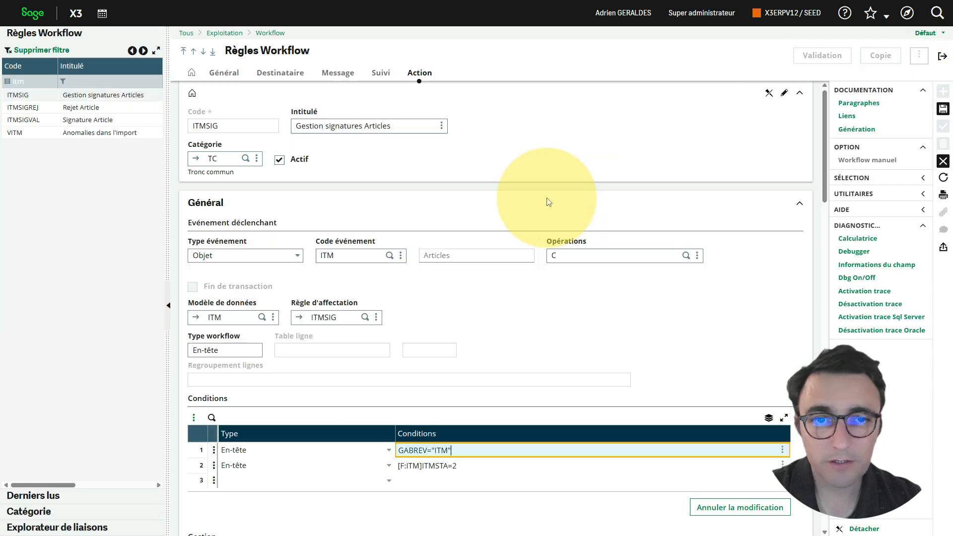
click(944, 109)
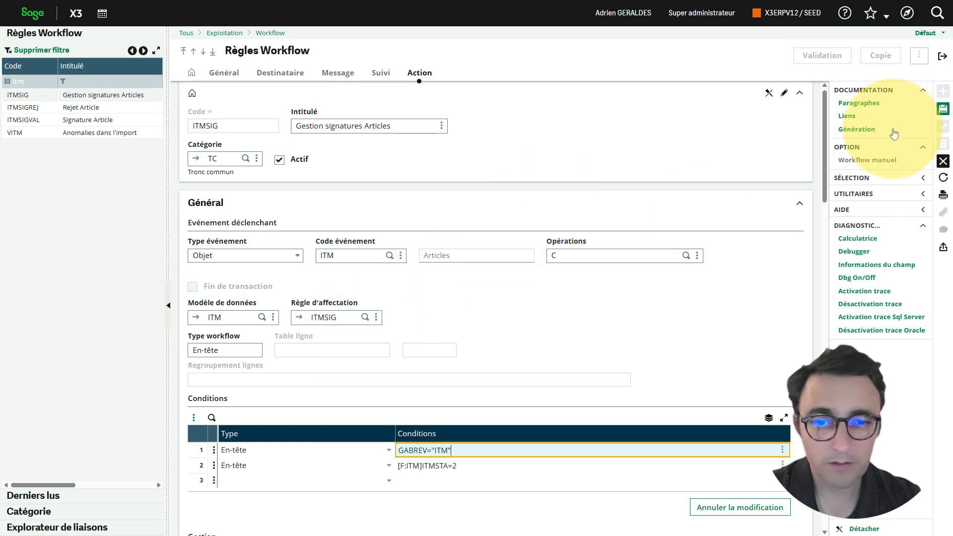
- In the ITMSIG rule's message text, replace the Categorie expression [F:ITM]ITMCAT with TCLCOD
click(336, 79)
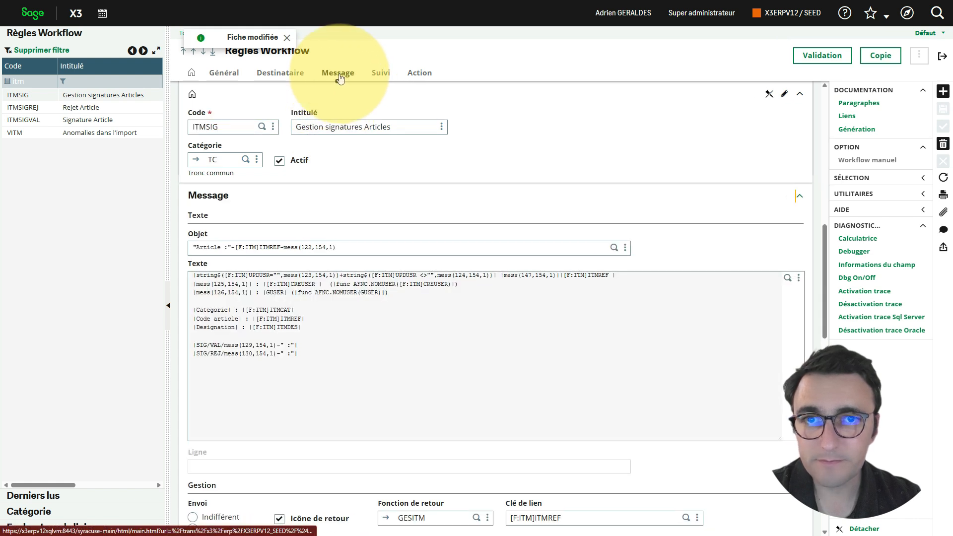
click(301, 314)
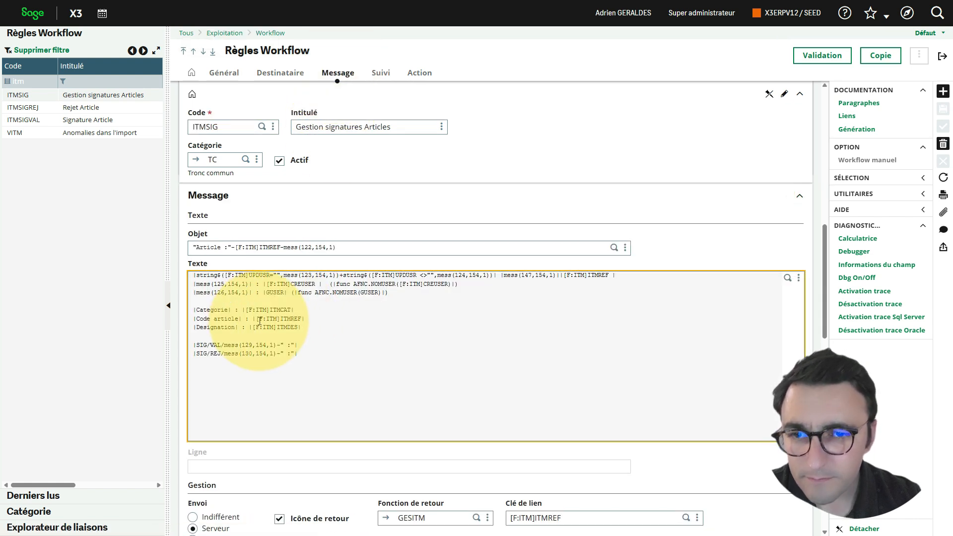
mouse_move(291, 310)
mouse_down()
mouse_move(247, 306)
mouse_move(287, 310)
mouse_up()
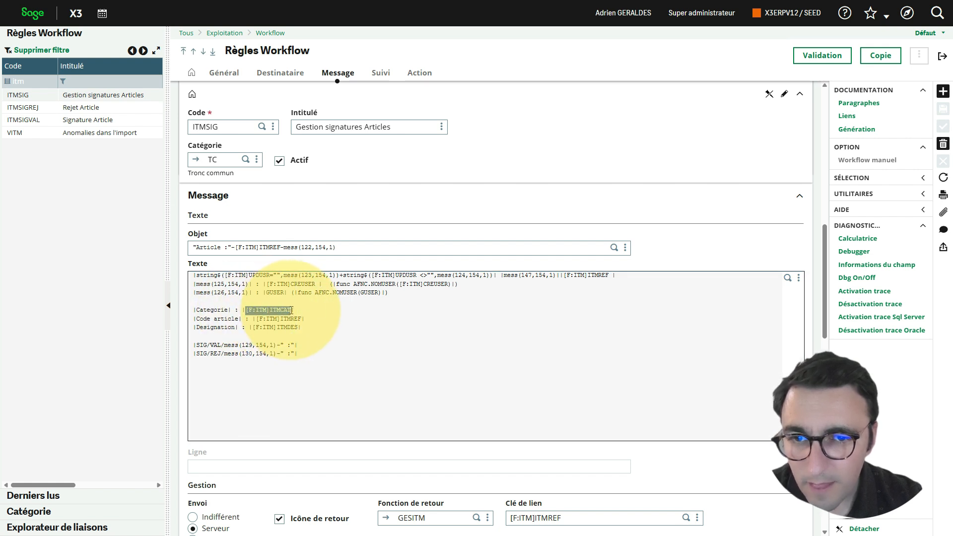
text(TCLCOD)
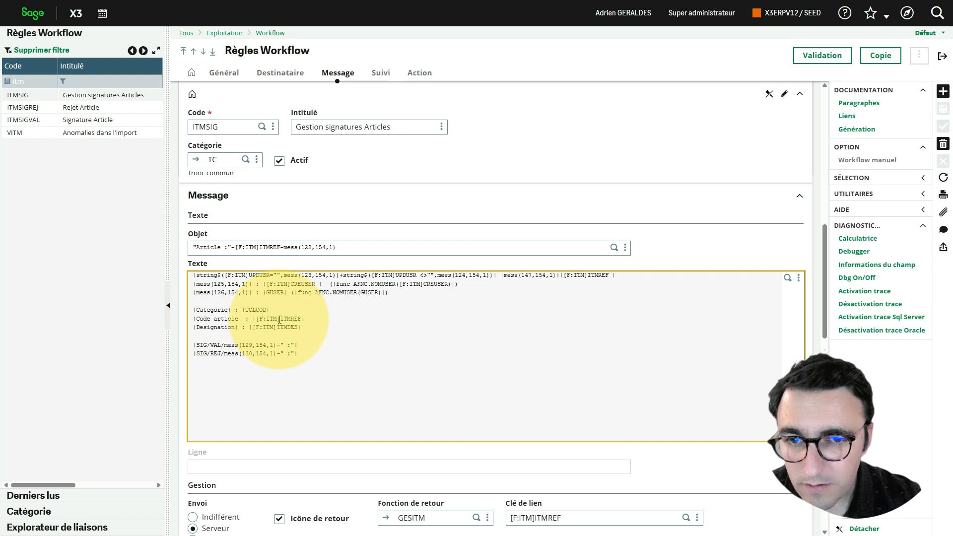
- Copy the [F:ITM] prefix from the Code article line in front of TCLCOD and save the workflow rule
drag(280, 319, 256, 319)
key(ctrl+c)
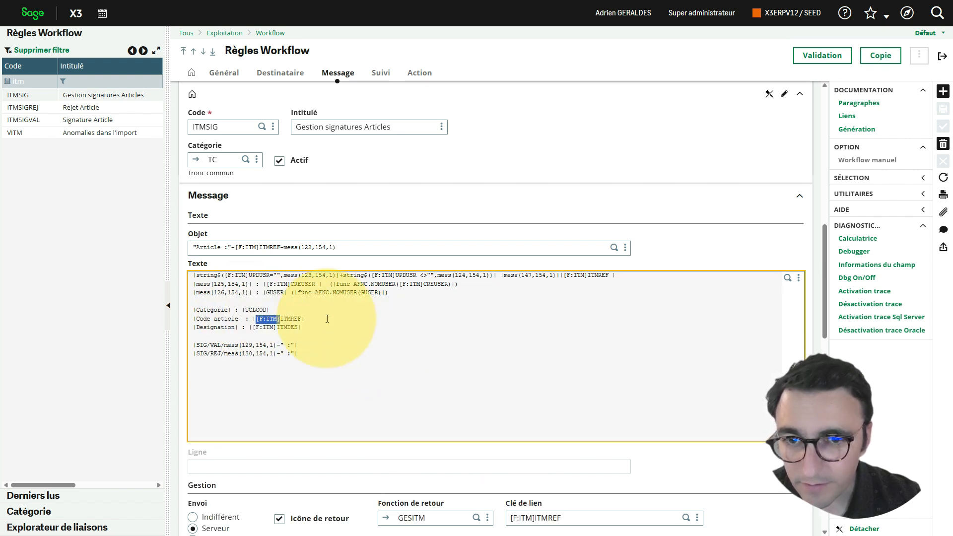
key(Up)
key(Left)
key(Left)
key(Left)
key(ctrl+v)
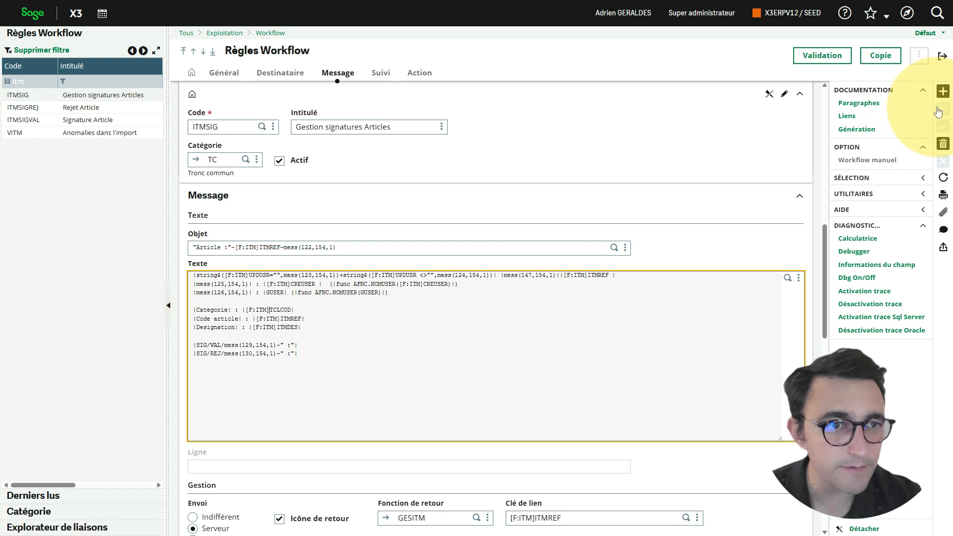
key(Tab)
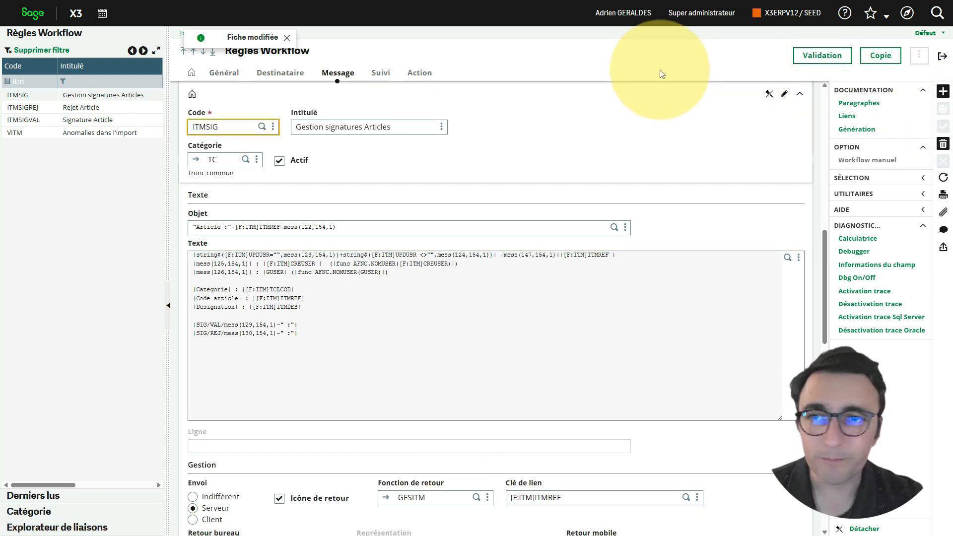
- Close the workflow rules and Article screens, return to the home page and open the navigation menu
click(942, 55)
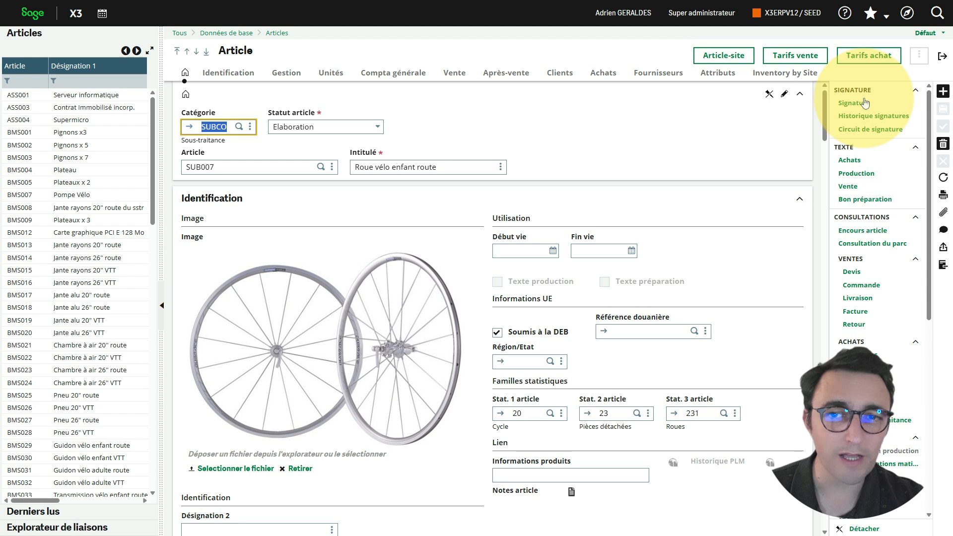
click(943, 56)
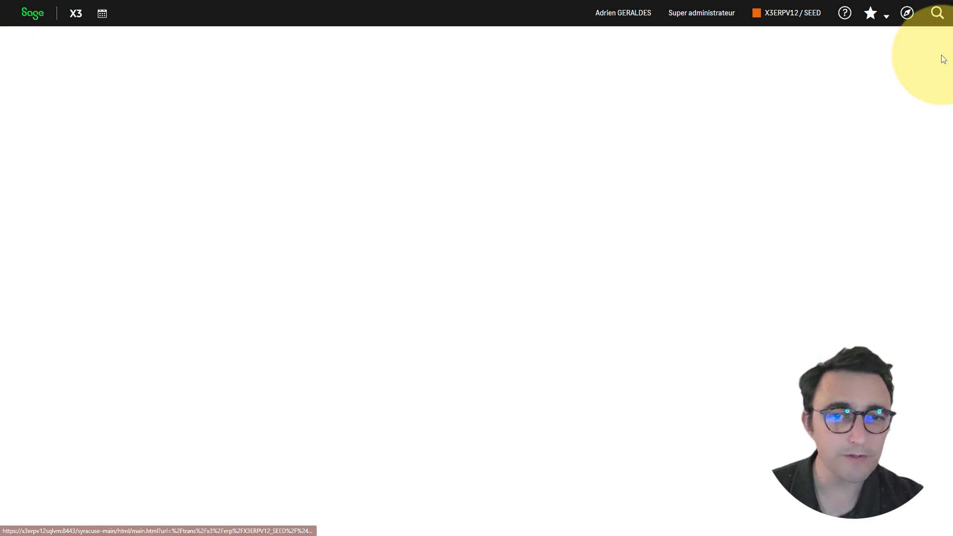
click(887, 20)
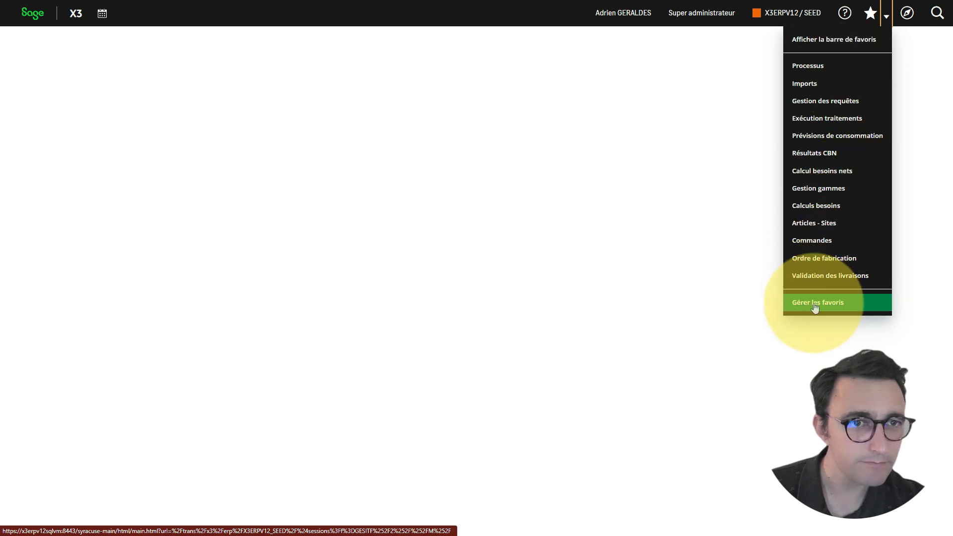
click(747, 193)
click(32, 13)
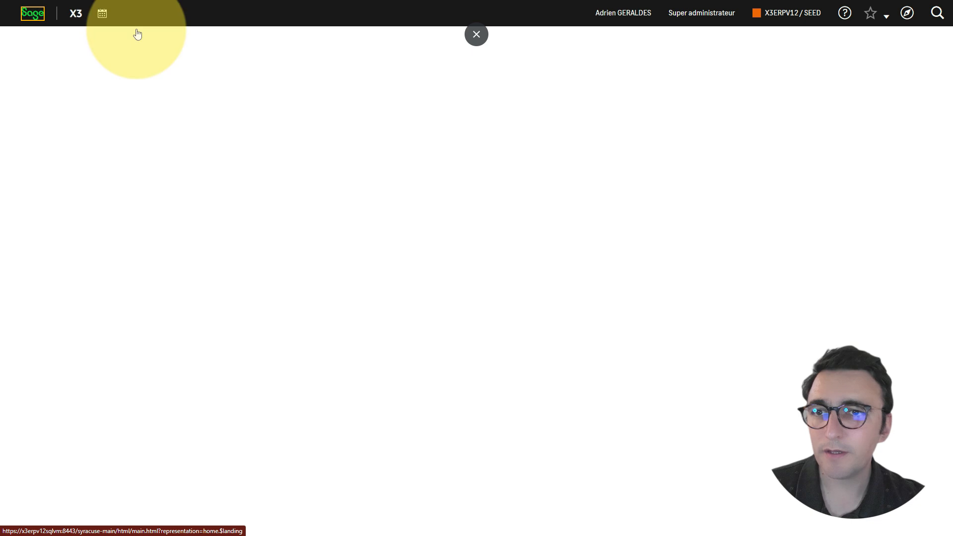
click(908, 15)
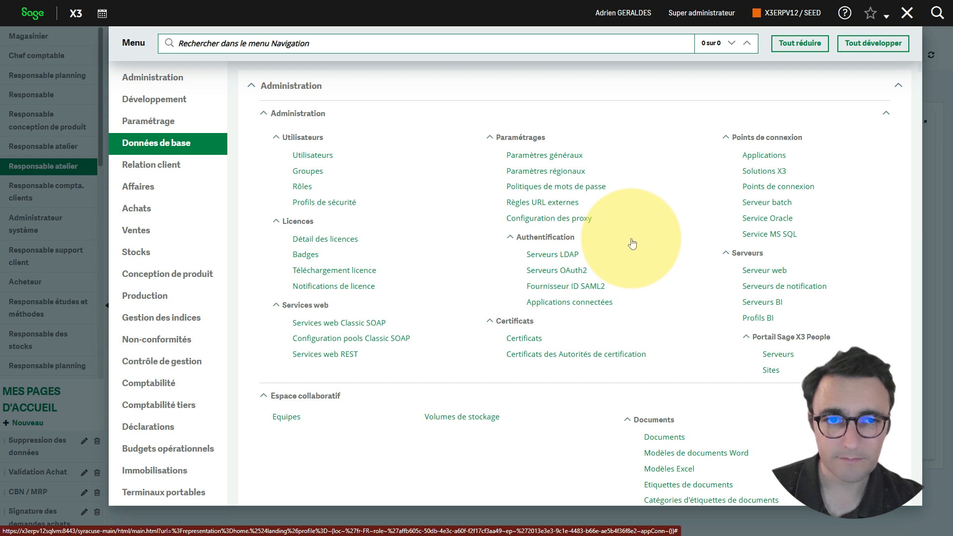
key(F5)
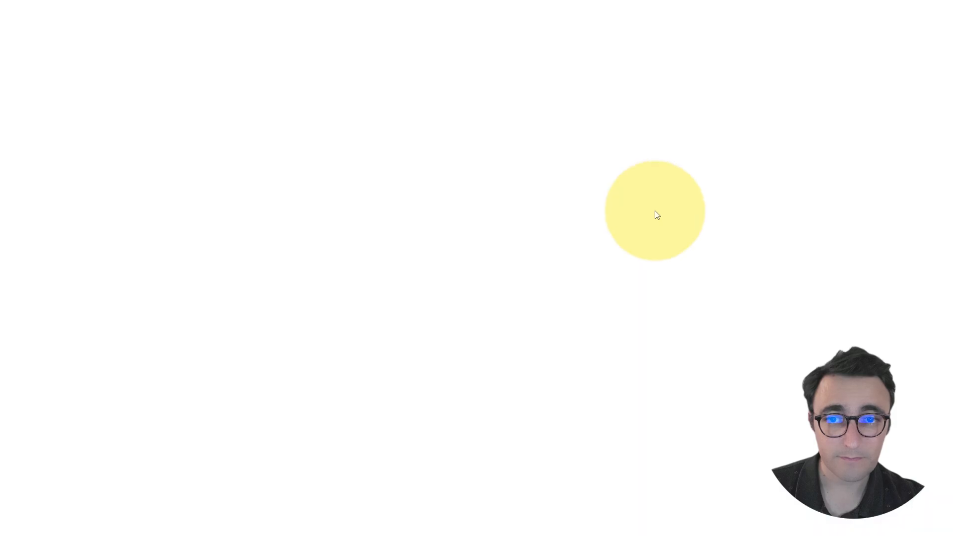
- Switch to the captured Scribe guide, rename it "Creating And Configuring Articles In X3 ERP System 2" and open the Scribe extension
mouse_move(506, 0)
click(473, 35)
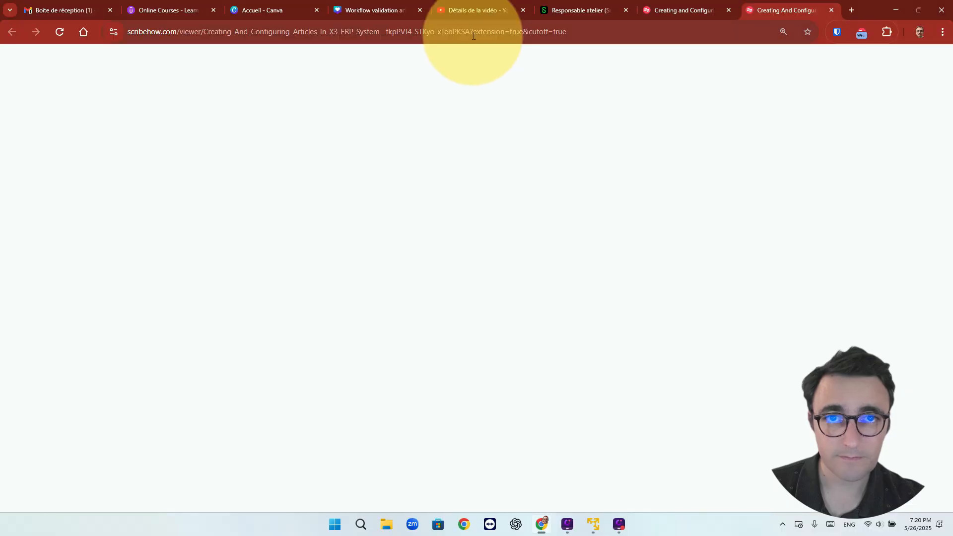
click(794, 181)
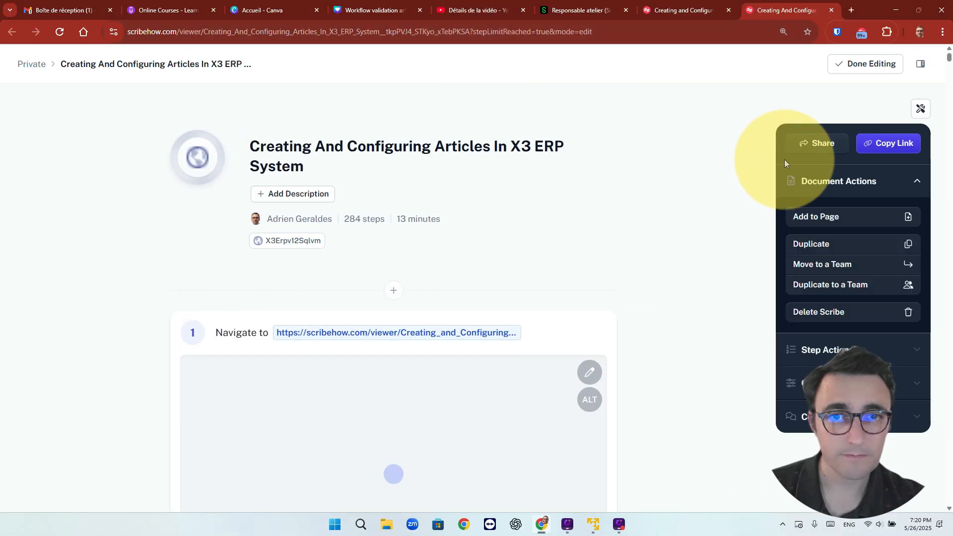
click(345, 209)
text(2)
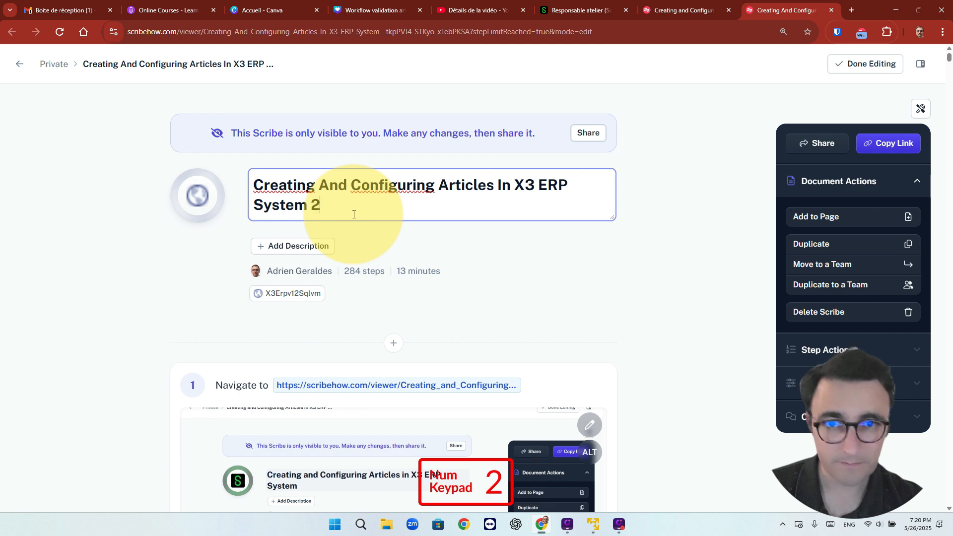
click(861, 34)
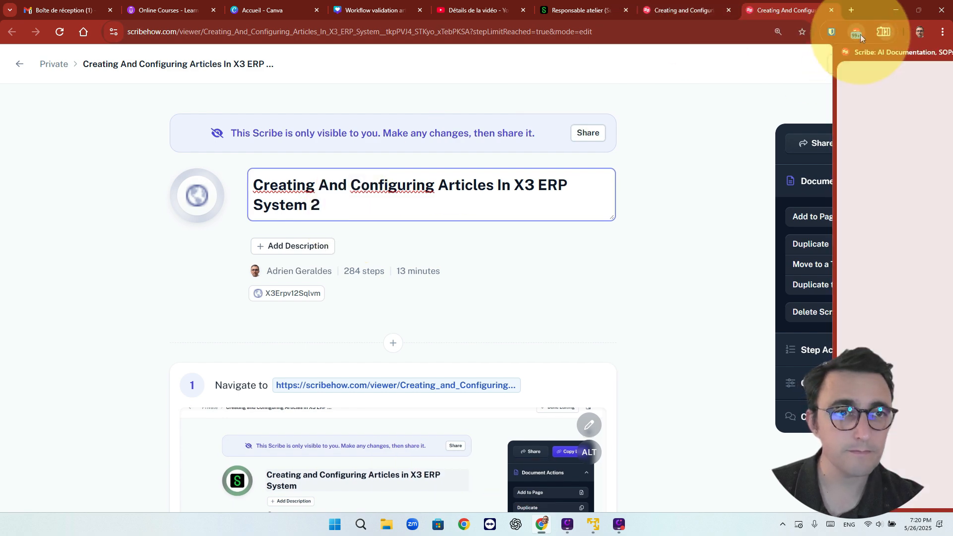
- Start a new Scribe capture of the browser and close the extension's side panel
click(880, 216)
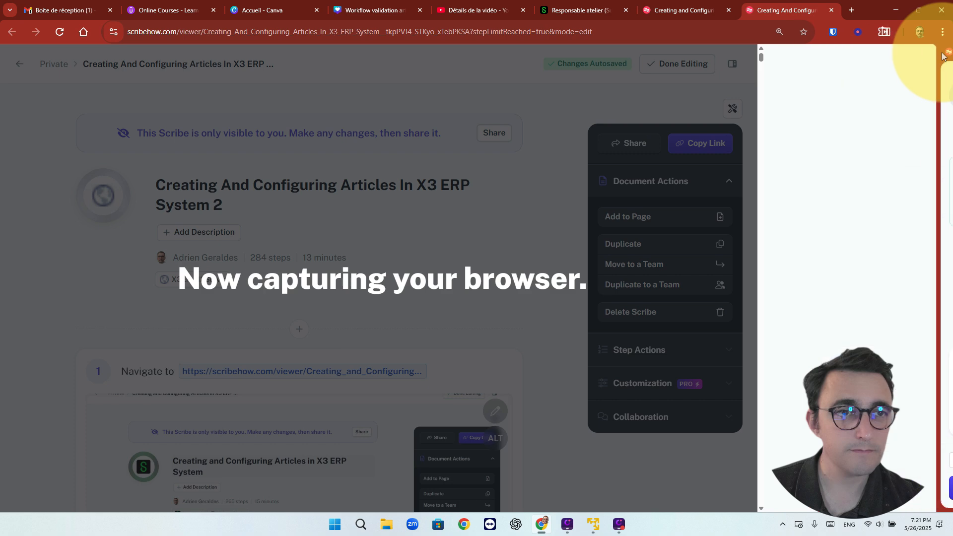
click(942, 53)
click(942, 34)
click(938, 173)
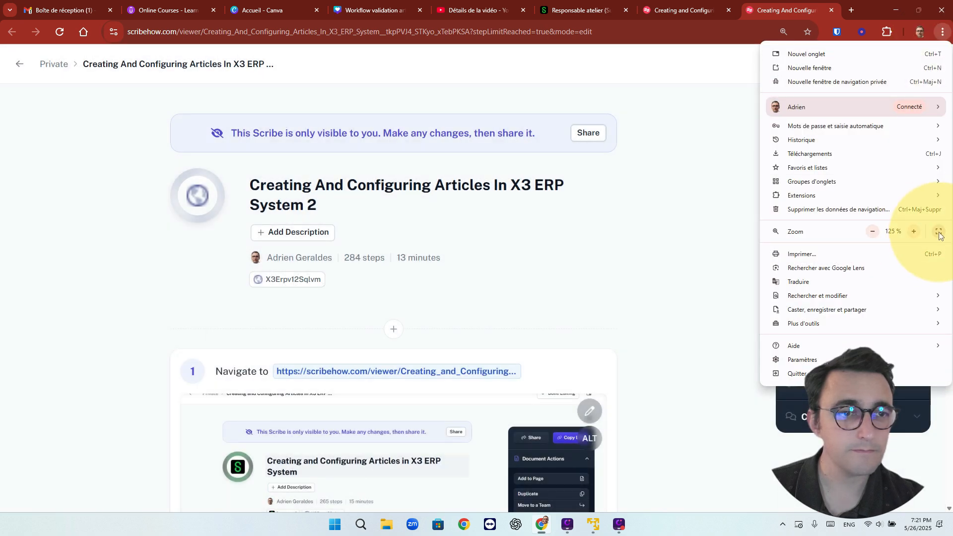
click(477, 6)
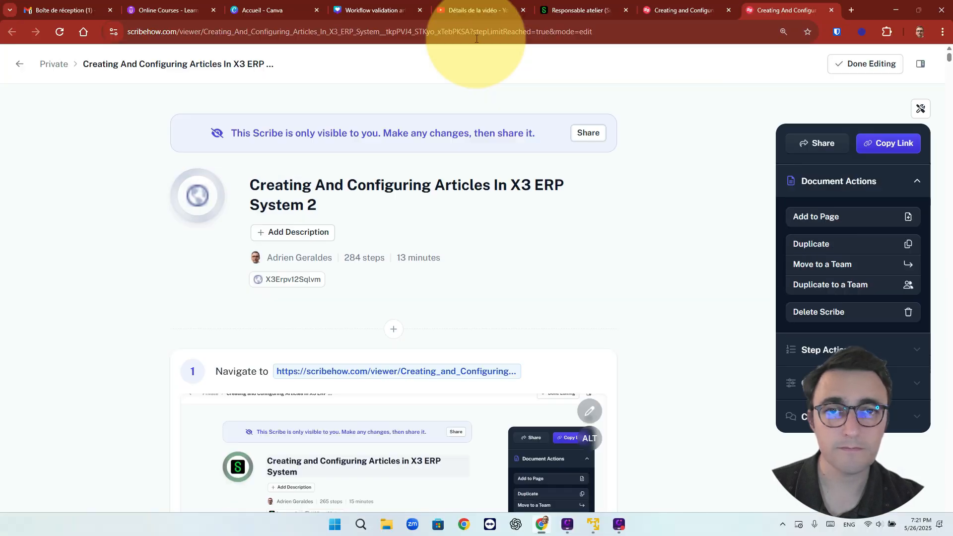
- Switch to Sage X3, display it in full screen and open Articles under Données de base
click(577, 9)
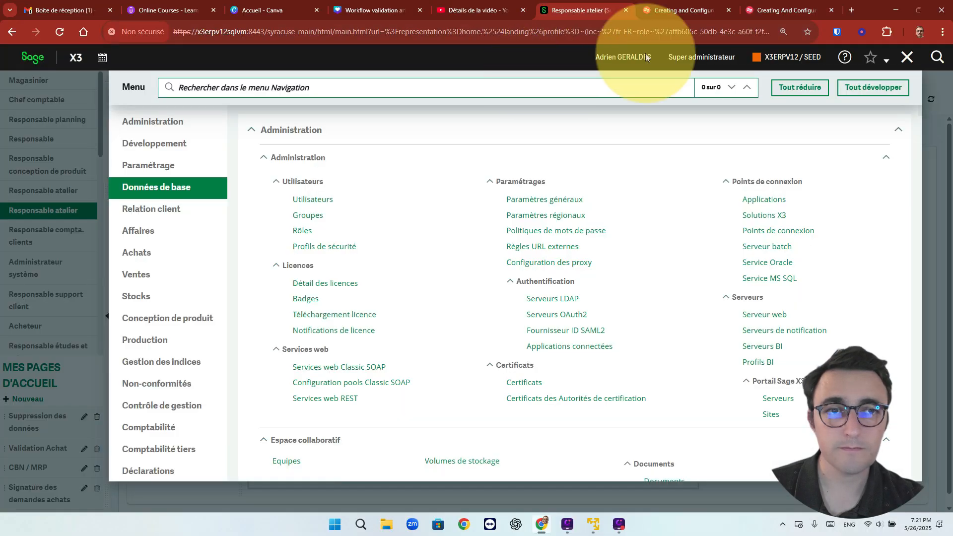
click(942, 33)
click(938, 226)
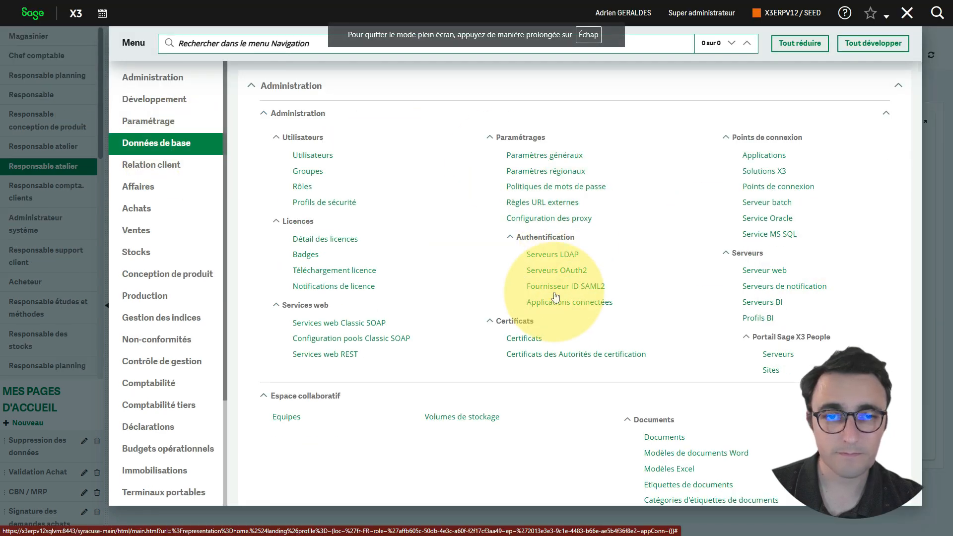
scroll(474, 314, down, 20)
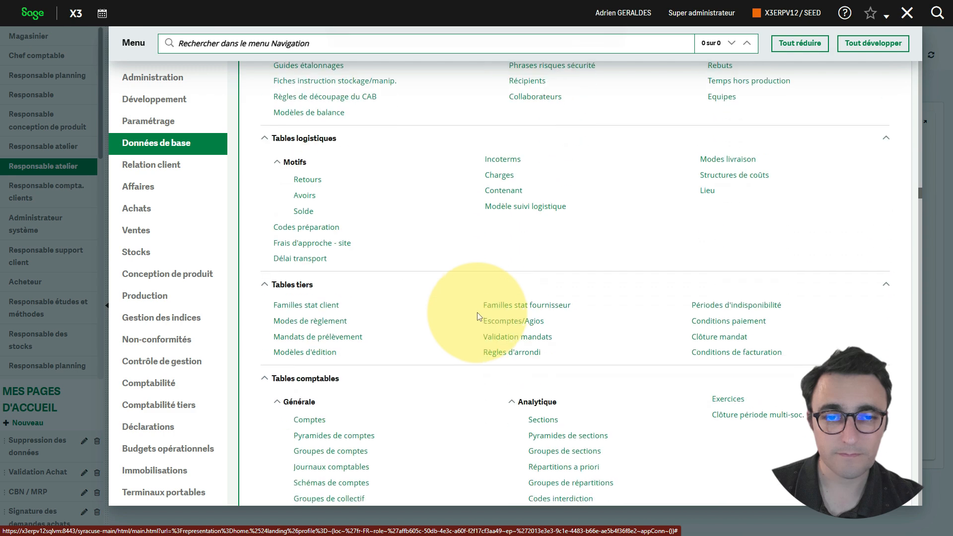
scroll(479, 318, down, 2)
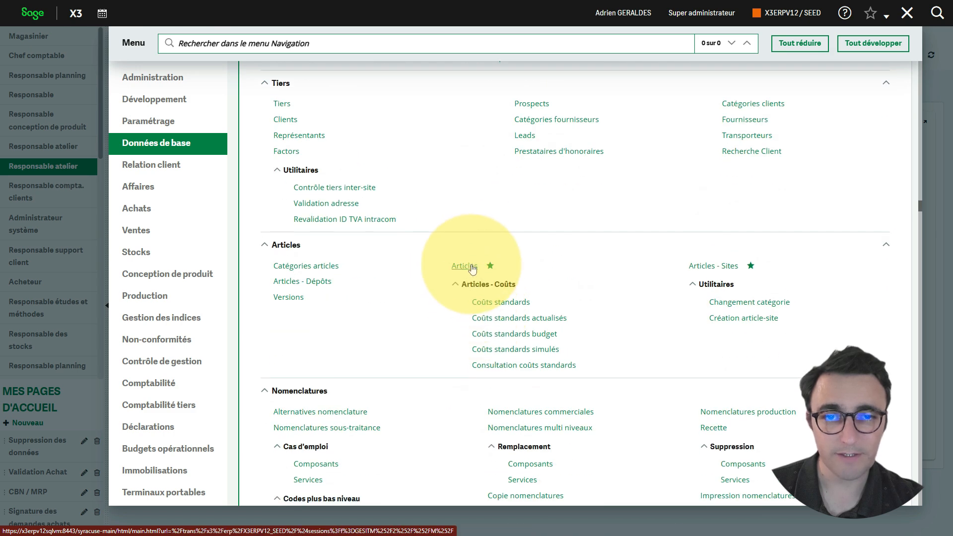
click(462, 266)
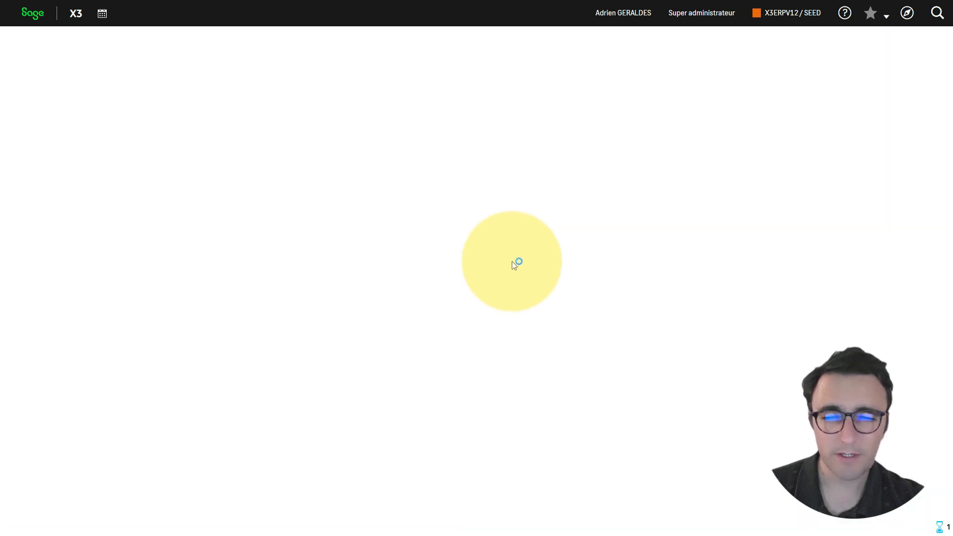
- Copy the category code of article SUB007 and open the workflow rules function GESAWA from the function history
click(213, 127)
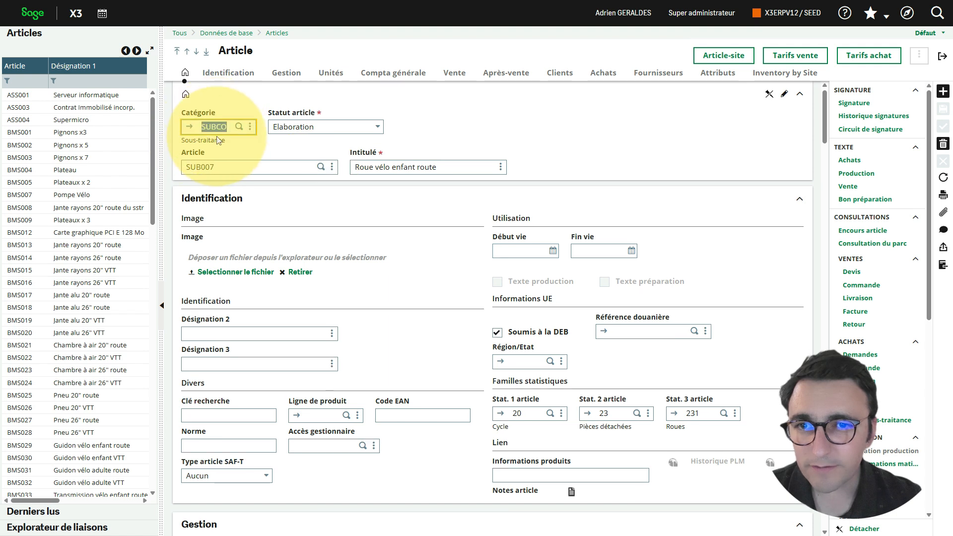
key(ctrl+c)
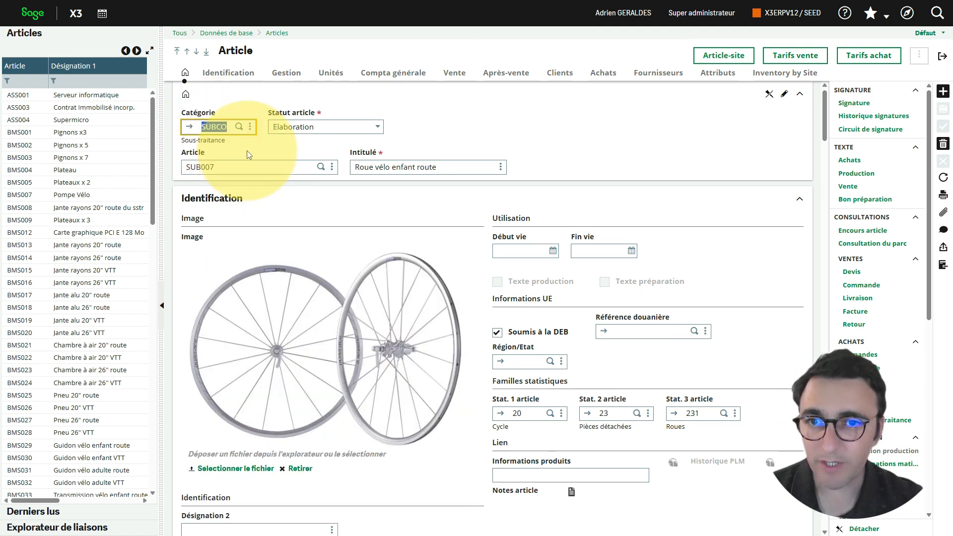
click(938, 16)
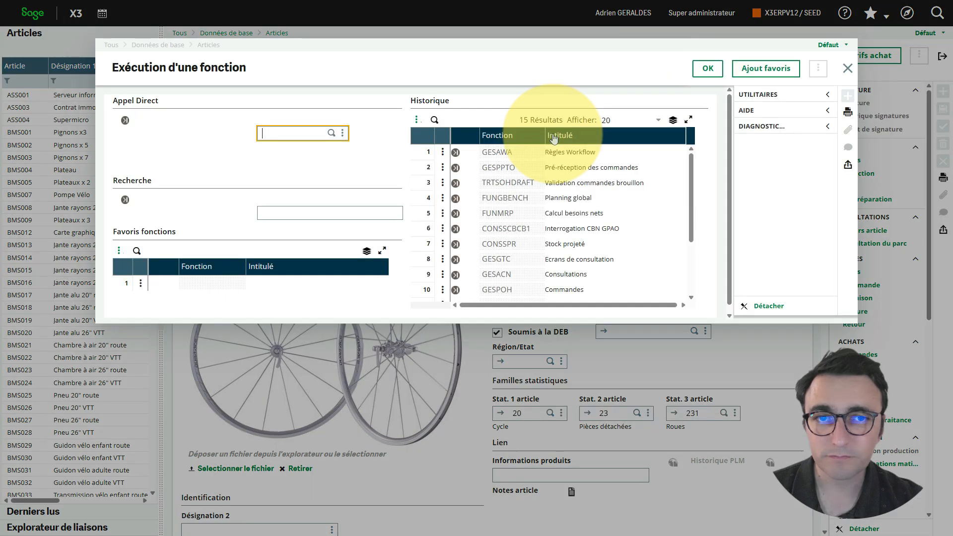
click(456, 153)
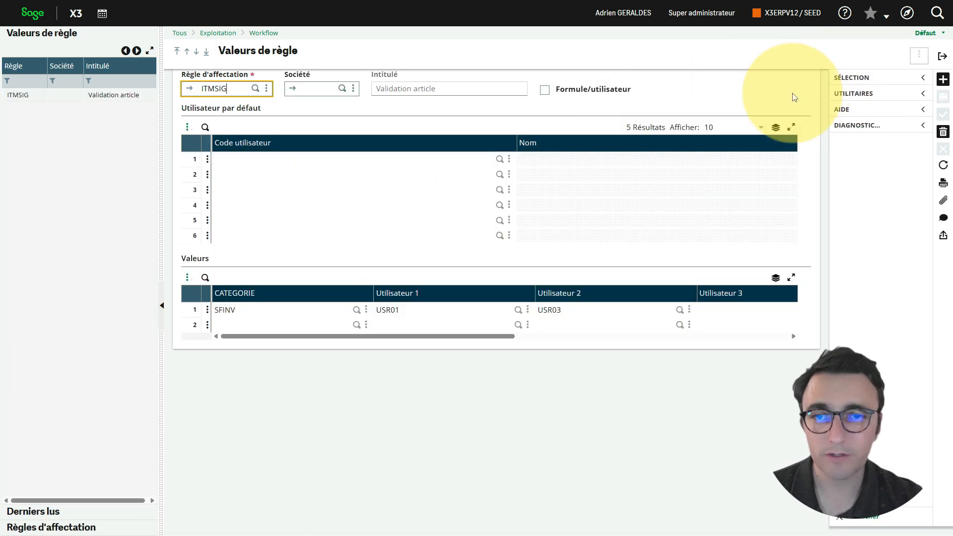
- Replace the first CATEGORIE value of the ITMSIG assignment rule with SUBCO, save it and return to the Article screen
click(261, 310)
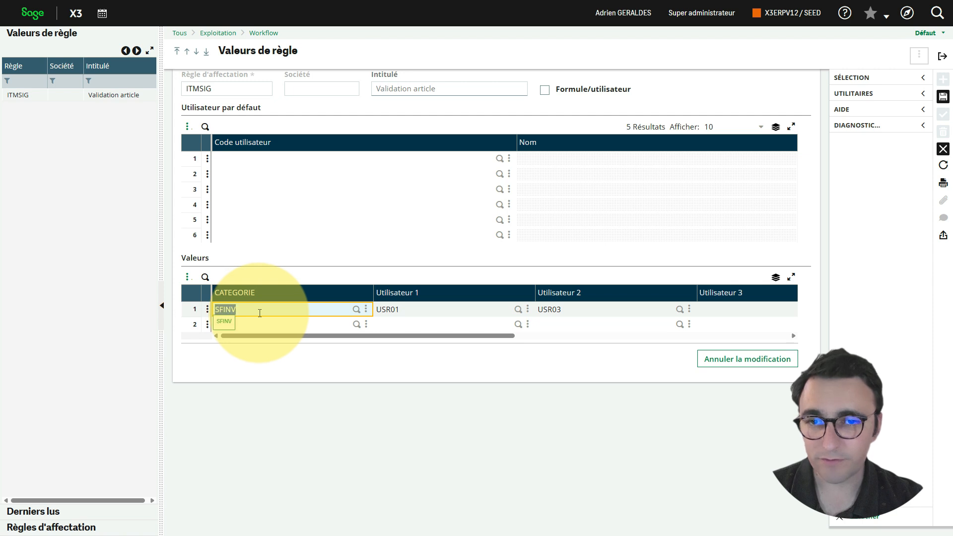
key(ctrl+v)
key(Return)
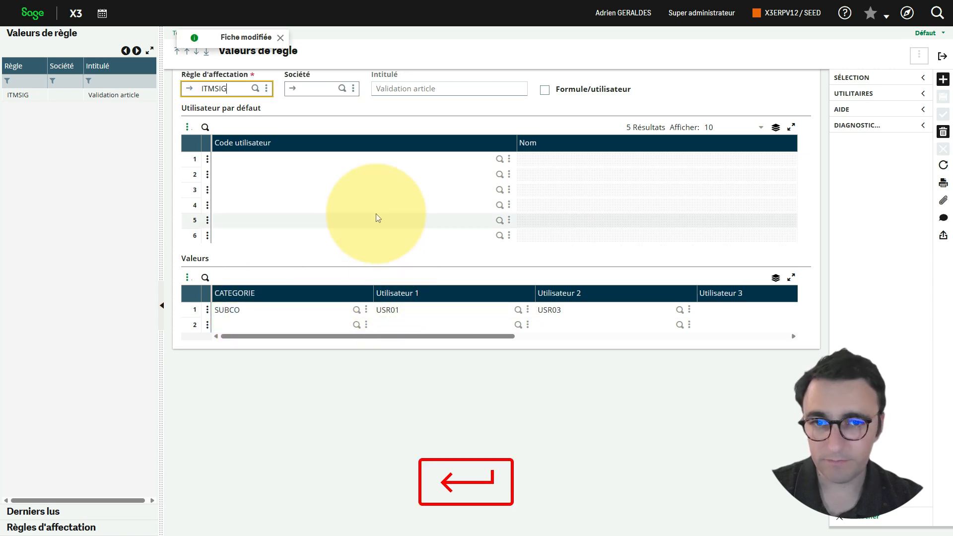
click(943, 57)
click(943, 57)
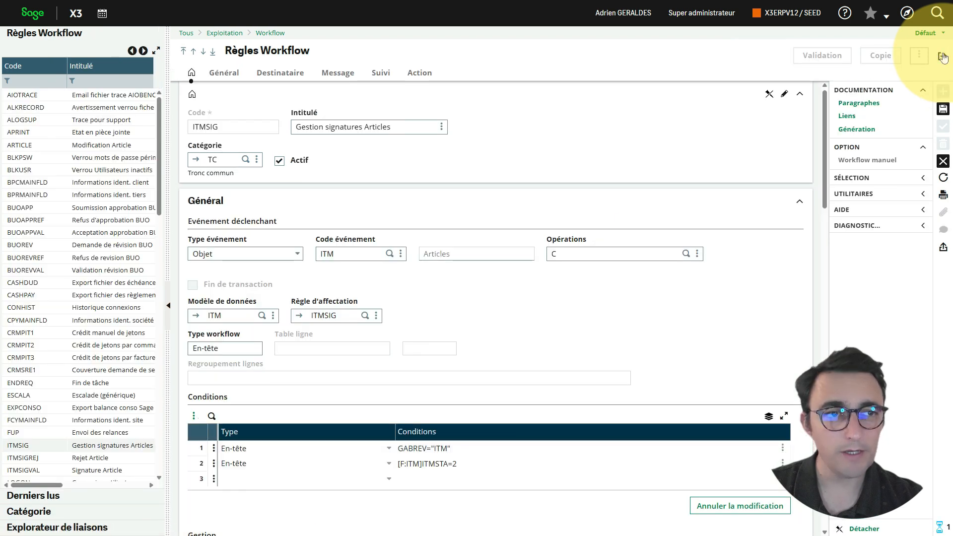
click(943, 57)
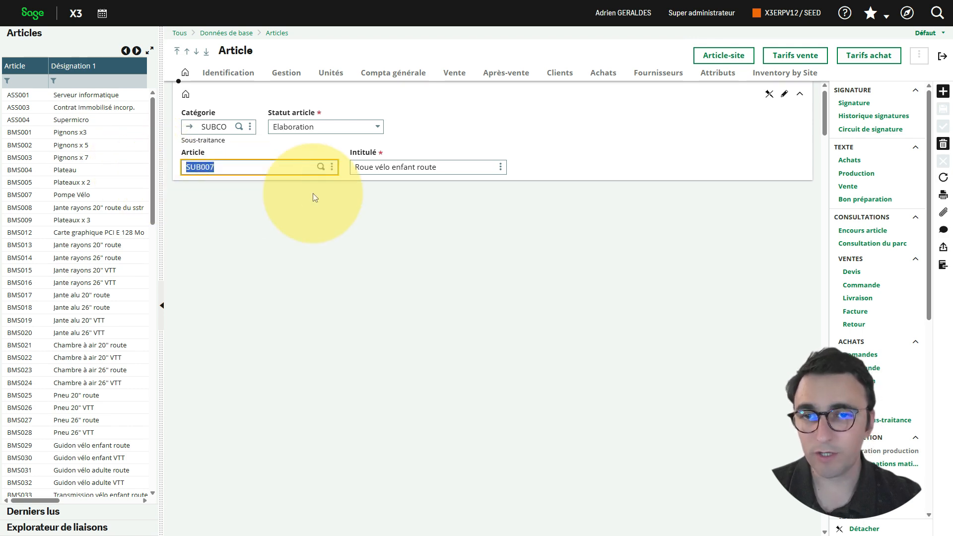
- Duplicate article SUB007 by clearing its article code, keeping category SUBCO, and confirm the duplication
key(BackSpace)
key(Tab)
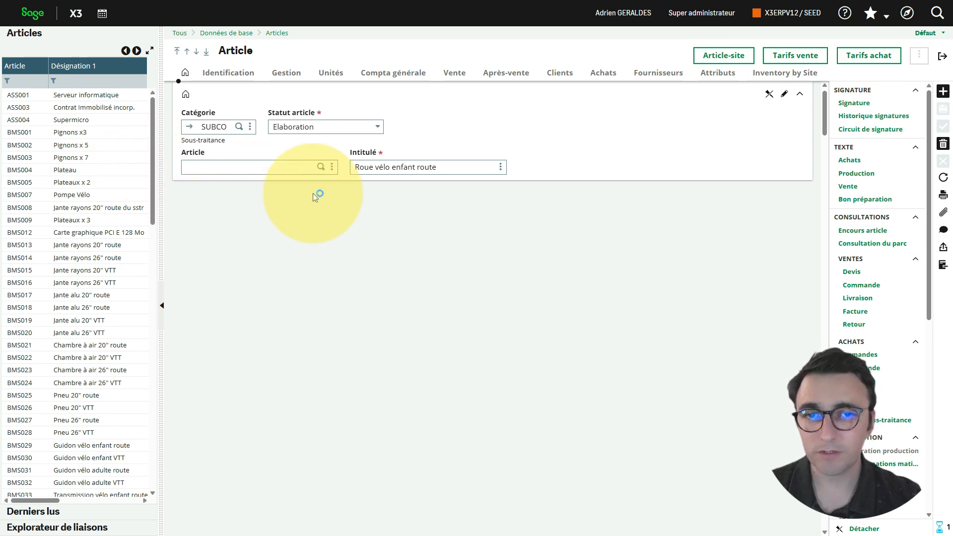
key(Return)
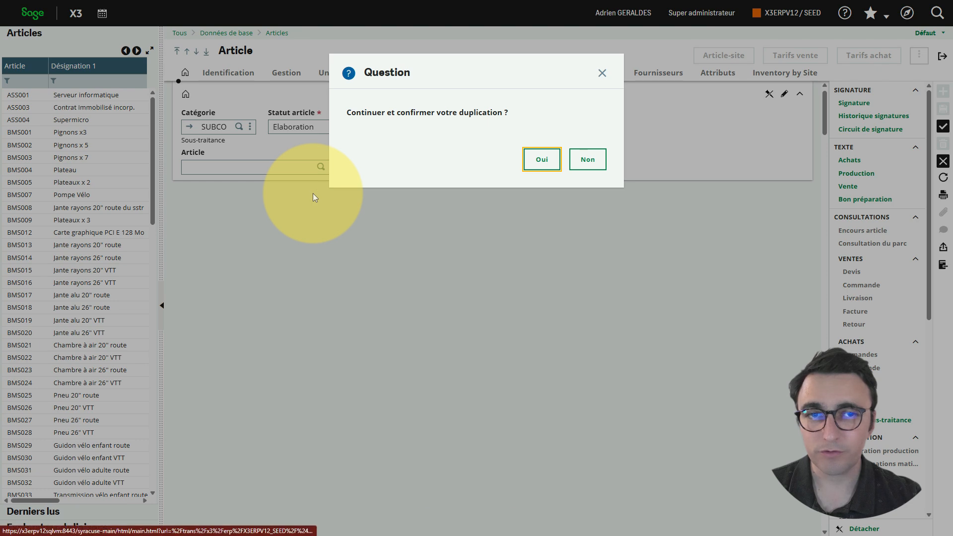
key(Return)
key(Return)
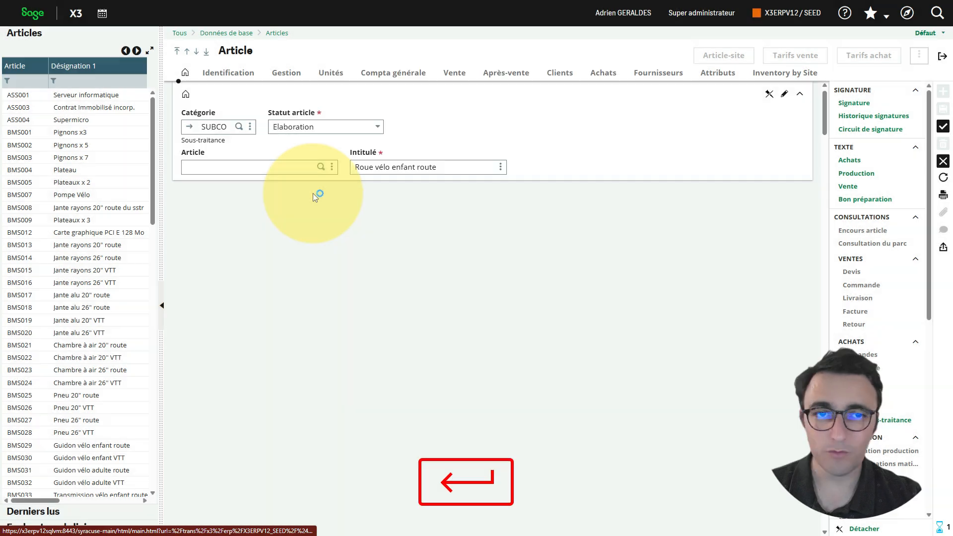
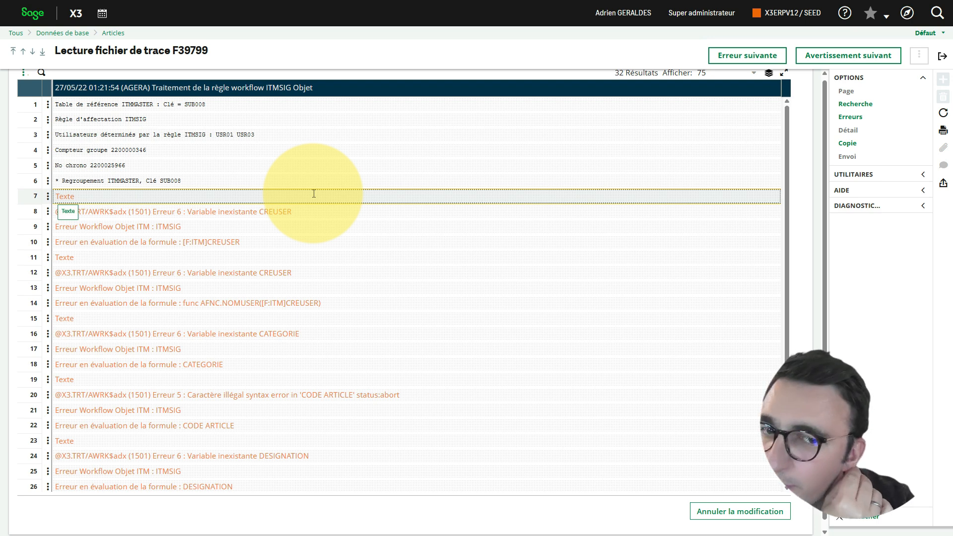
- Close the ITMSIG workflow trace file and leave the Article screen
click(946, 60)
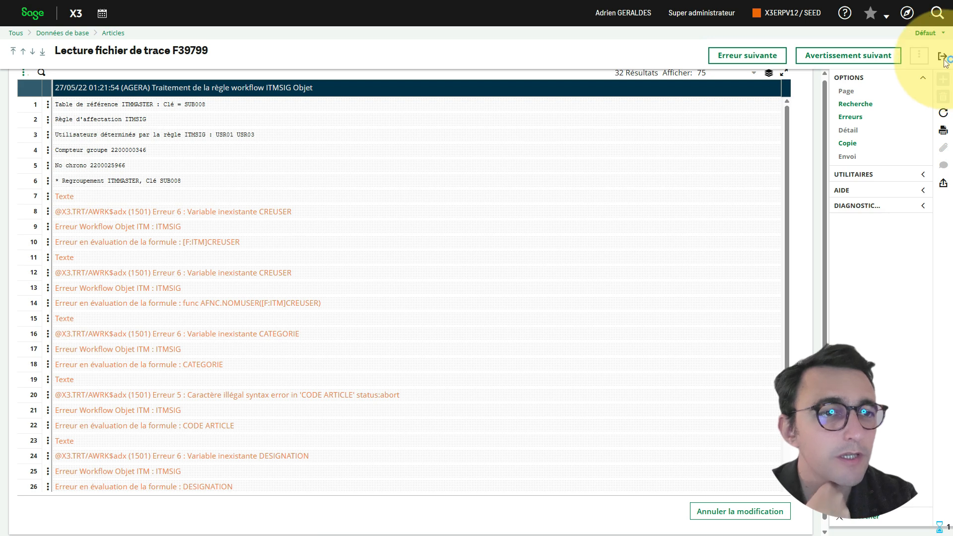
click(937, 13)
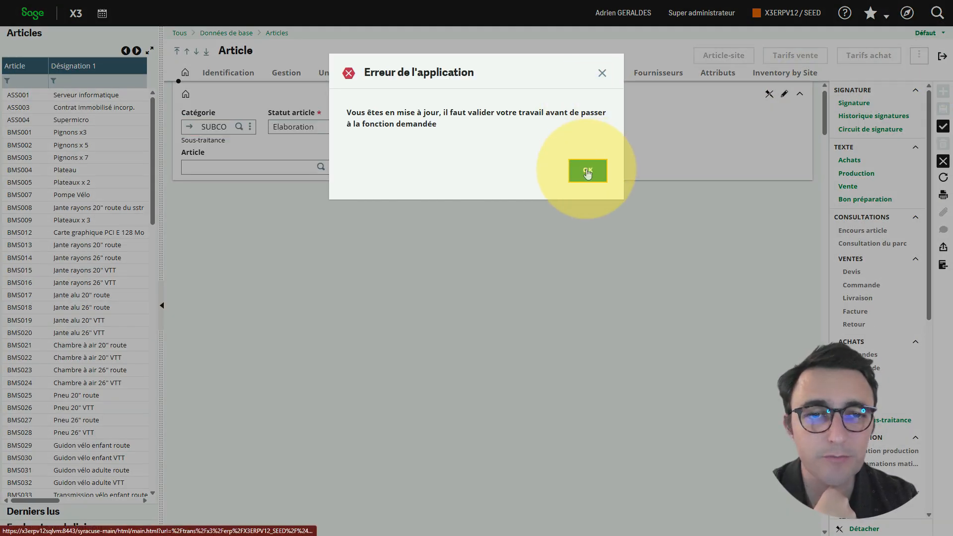
key(Return)
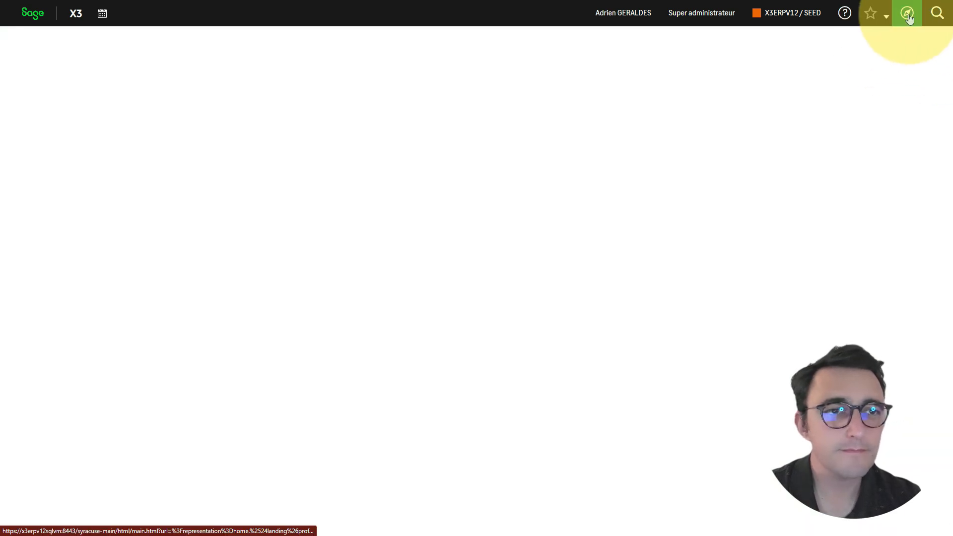
- Open Règles Workflow from the Paramétrage section of the navigation menu
click(908, 15)
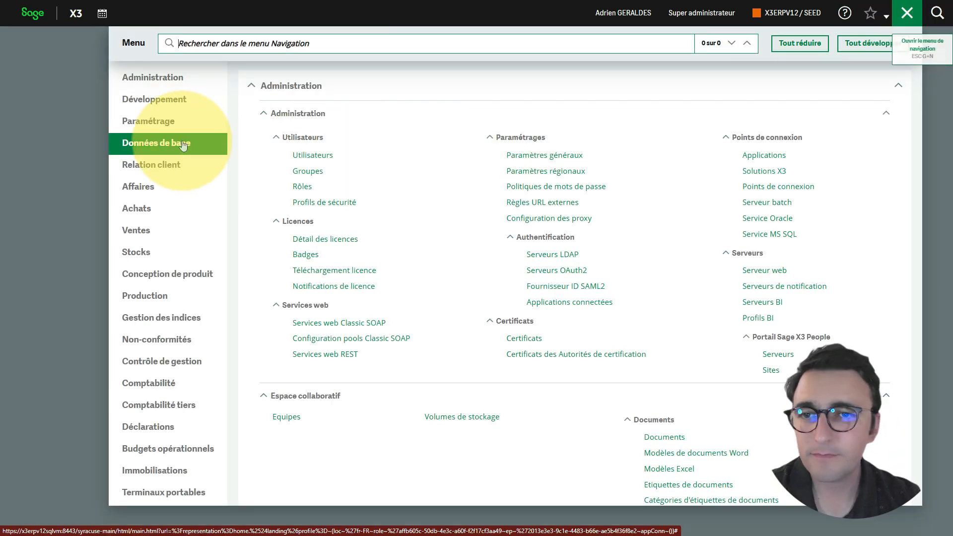
click(166, 125)
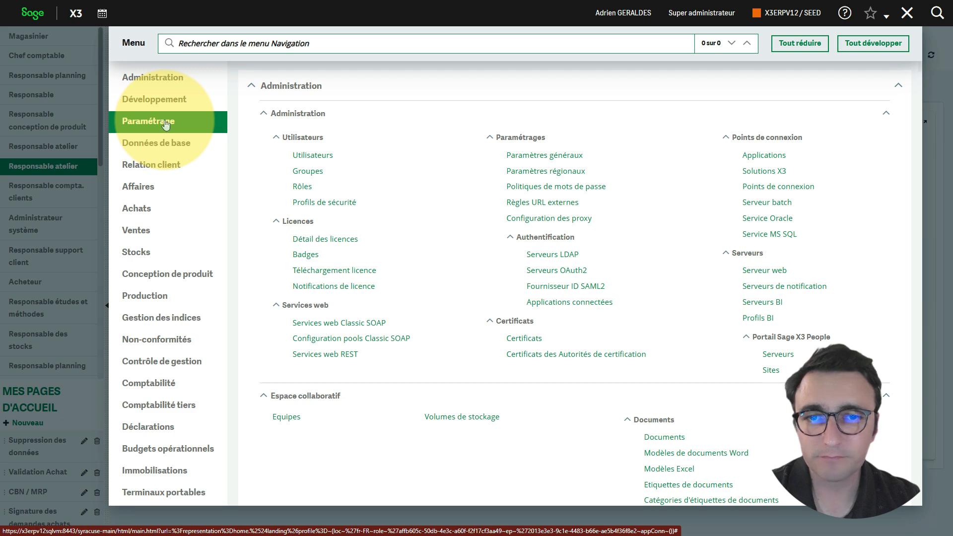
scroll(403, 209, down, 4)
scroll(407, 233, down, 10)
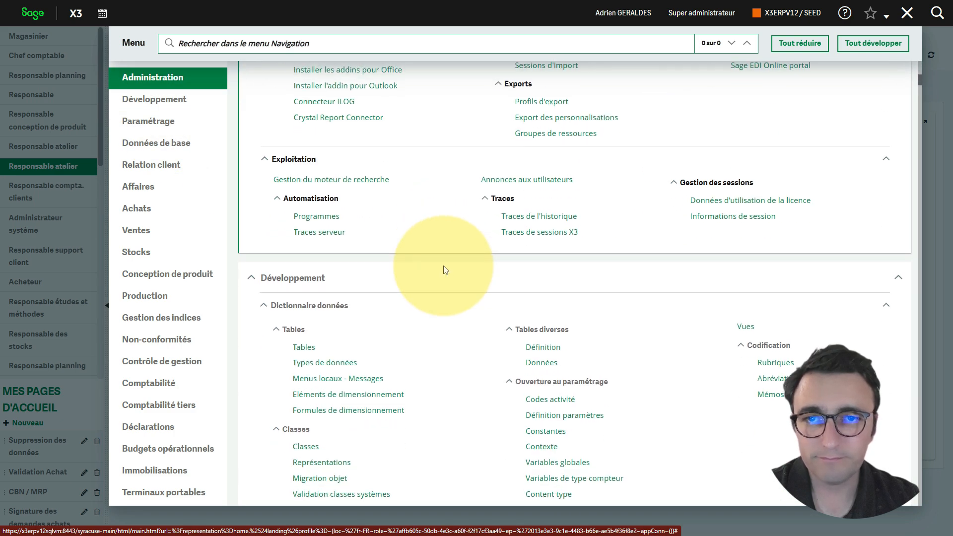
scroll(443, 270, up, 9)
click(167, 130)
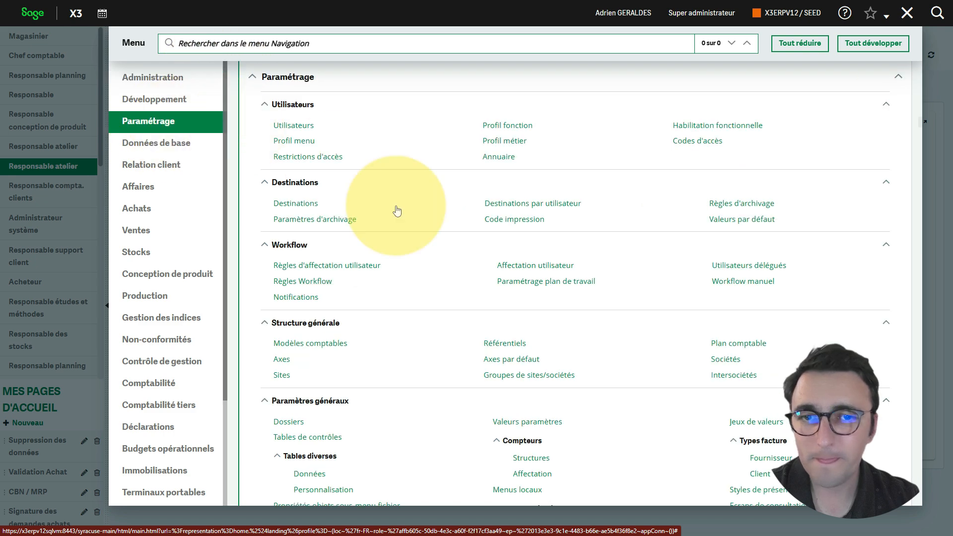
scroll(445, 277, down, 3)
scroll(445, 277, down, 5)
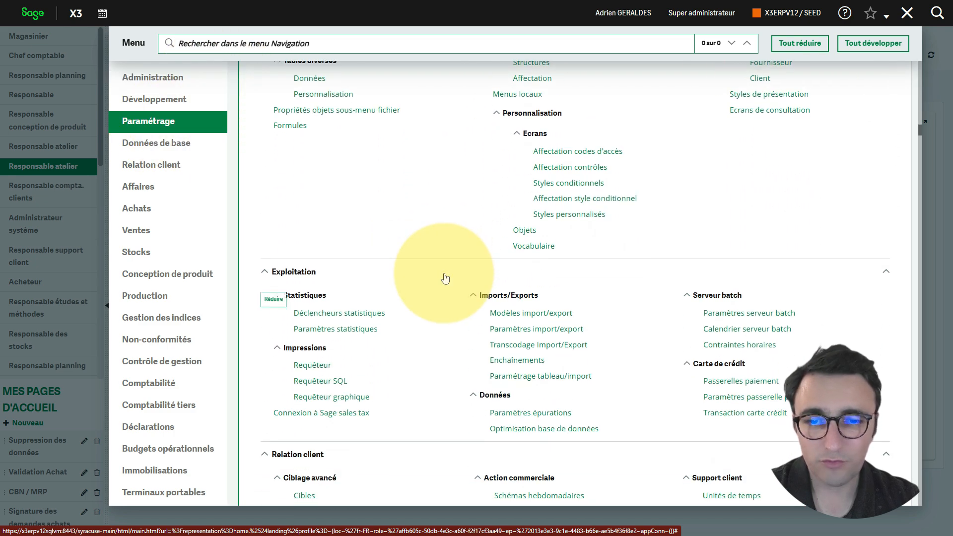
scroll(445, 278, up, 2)
scroll(445, 278, down, 5)
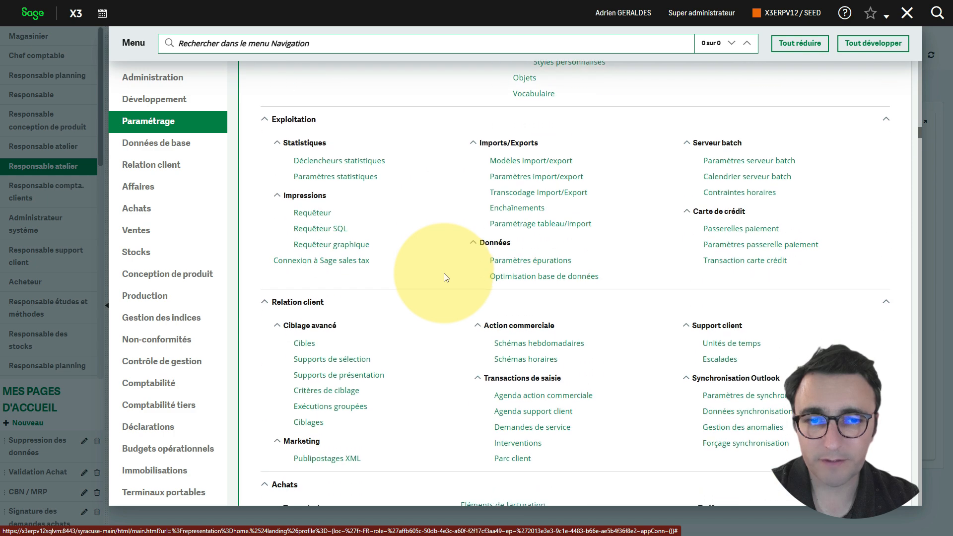
scroll(445, 278, down, 2)
scroll(445, 278, down, 5)
scroll(445, 278, up, 1)
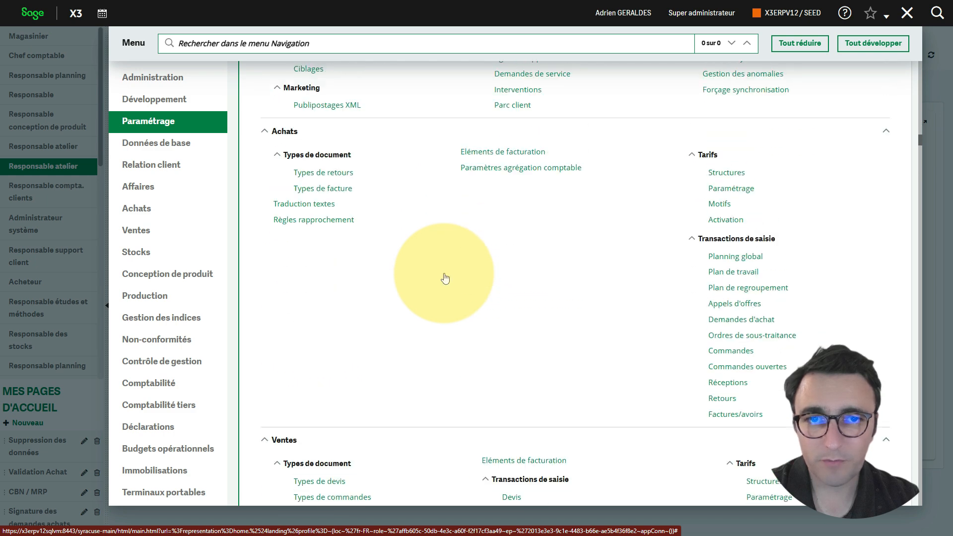
scroll(445, 278, up, 10)
scroll(445, 278, up, 3)
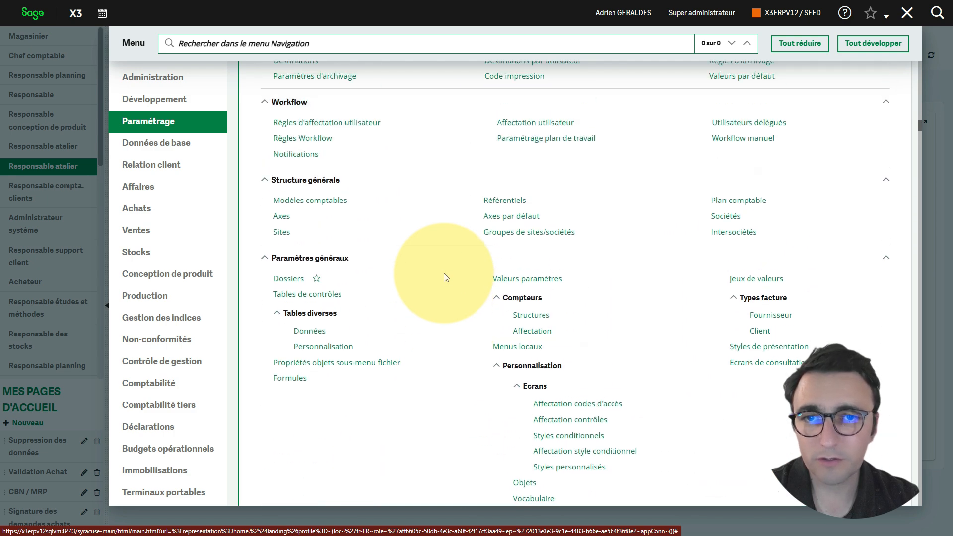
scroll(449, 264, up, 2)
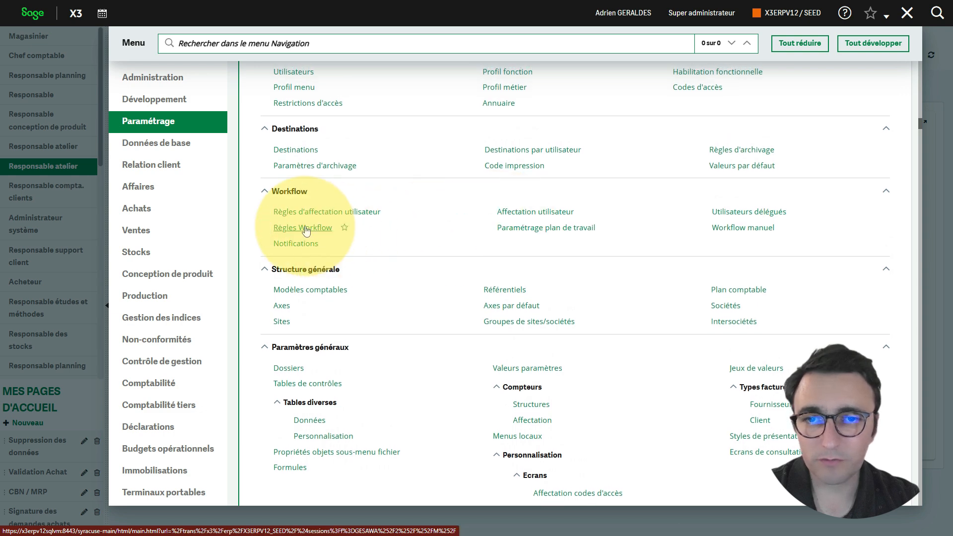
click(304, 228)
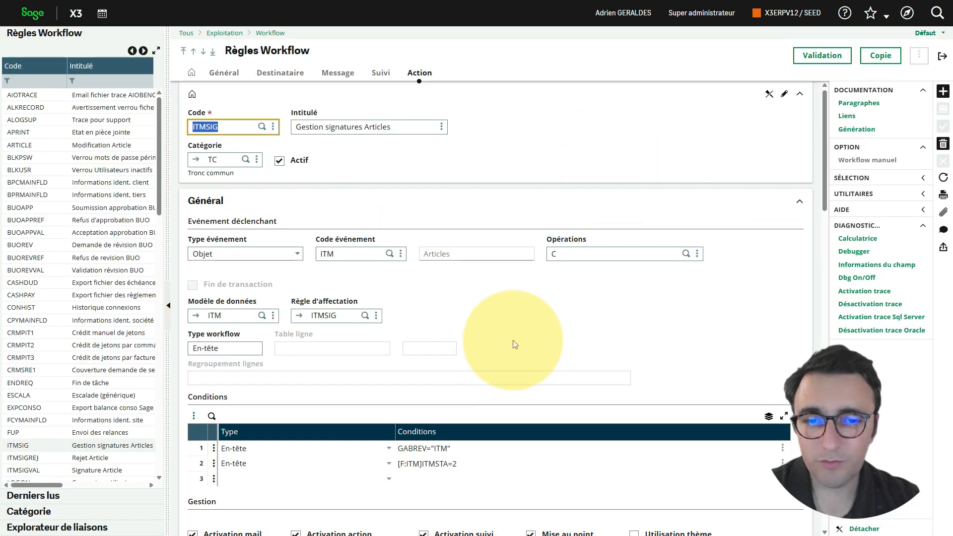
- Correct the creator field in the message text of workflow rule ITMSIG to [F:ITM]CREUSR
scroll(511, 338, down, 5)
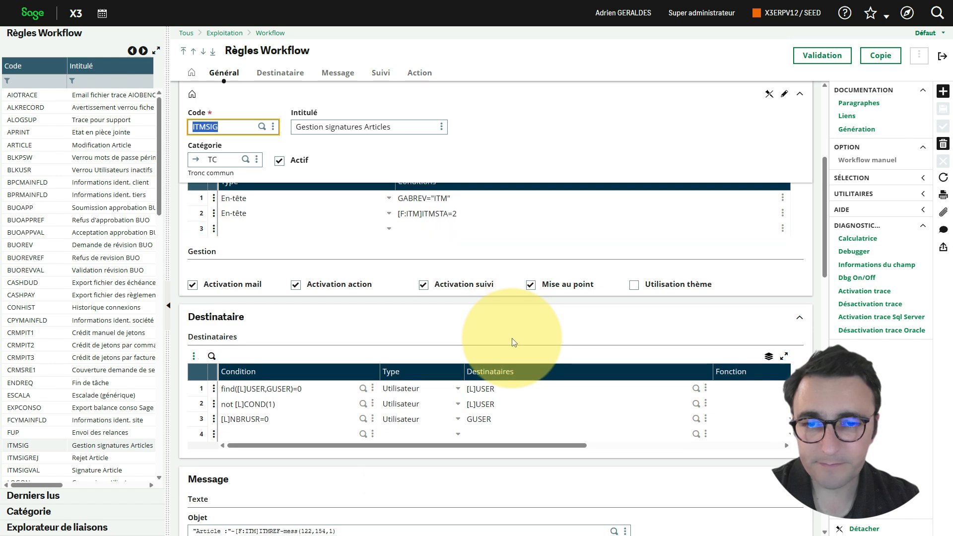
scroll(512, 338, down, 4)
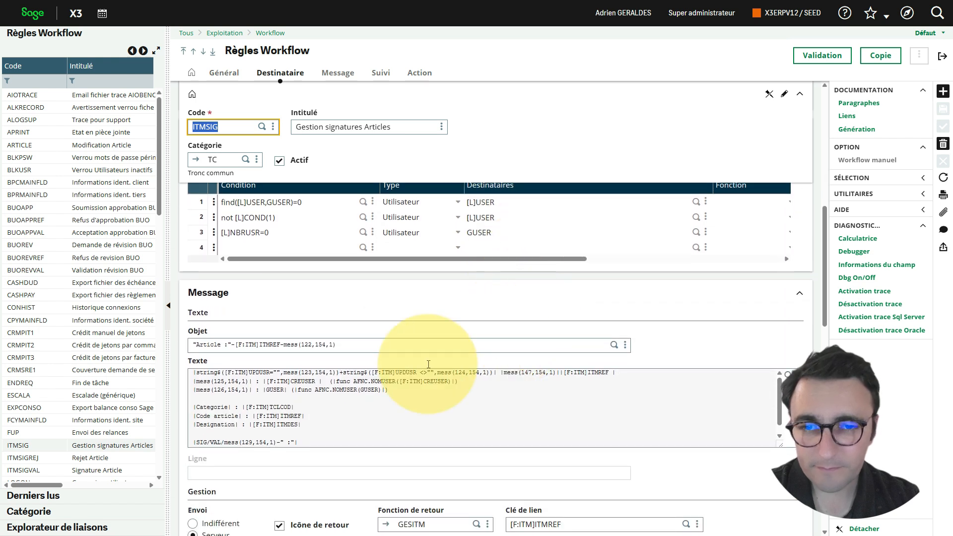
click(310, 388)
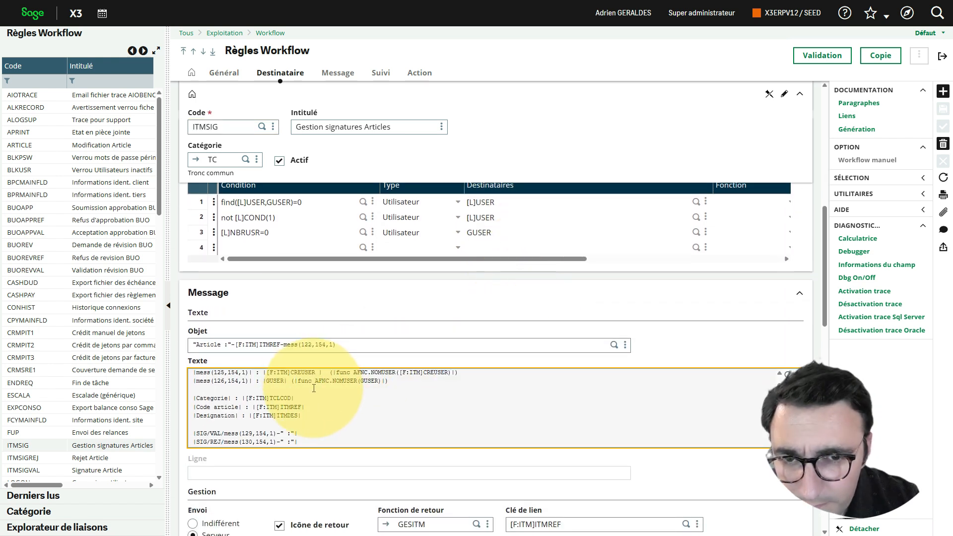
scroll(323, 394, up, 2)
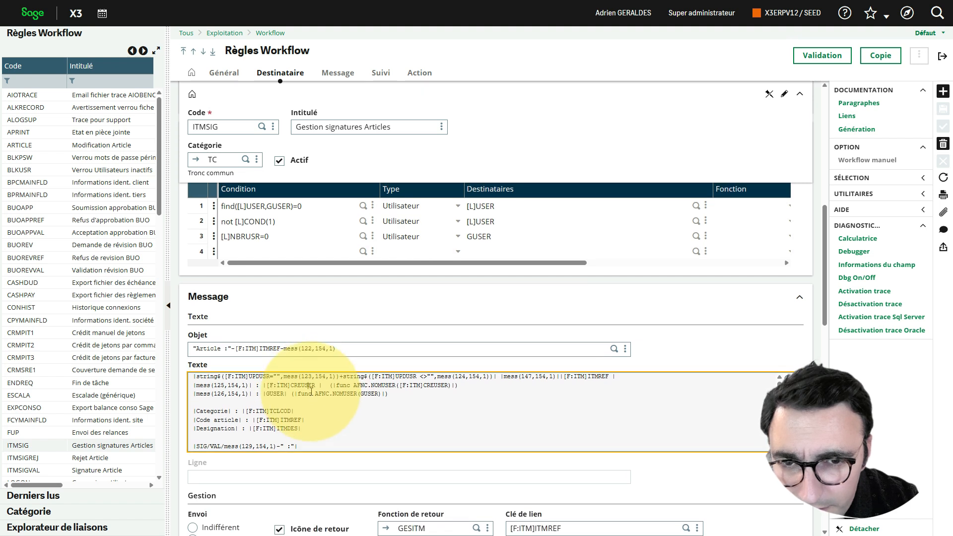
click(312, 386)
key(BackSpace)
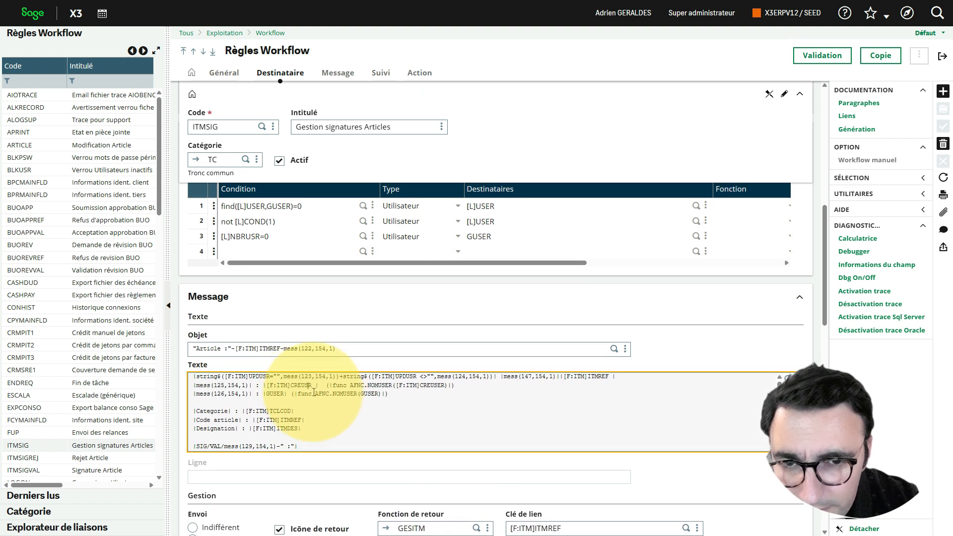
- Copy CREUSR from the creator line over the field name inside the AFNC.NOMUSER function, making the argument [F:ITM]CREUSR
click(302, 386)
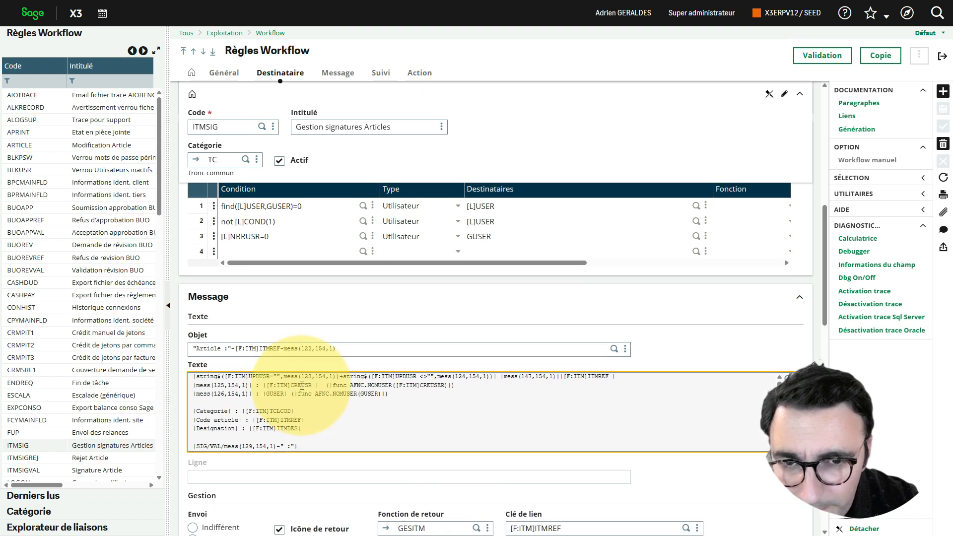
key(ctrl)
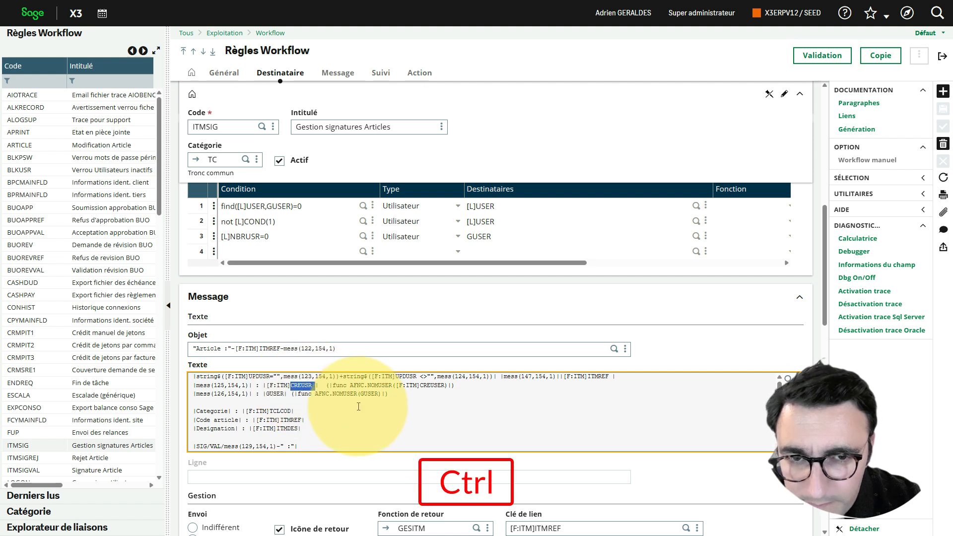
key(ctrl+c)
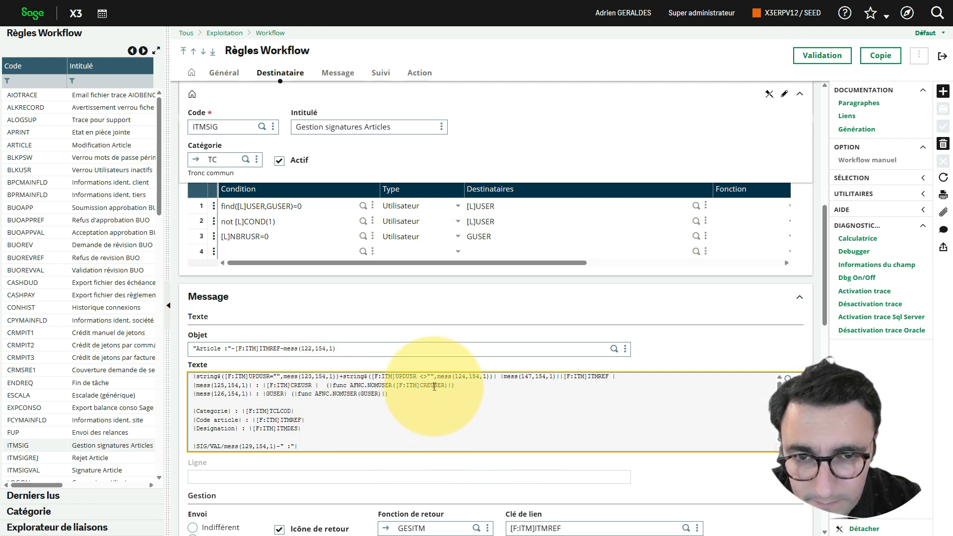
click(433, 386)
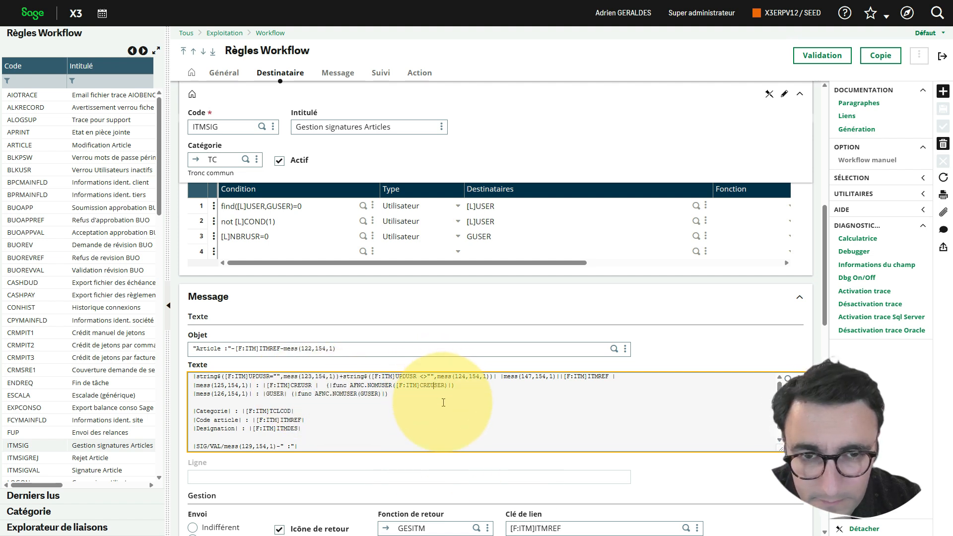
key(ctrl+v)
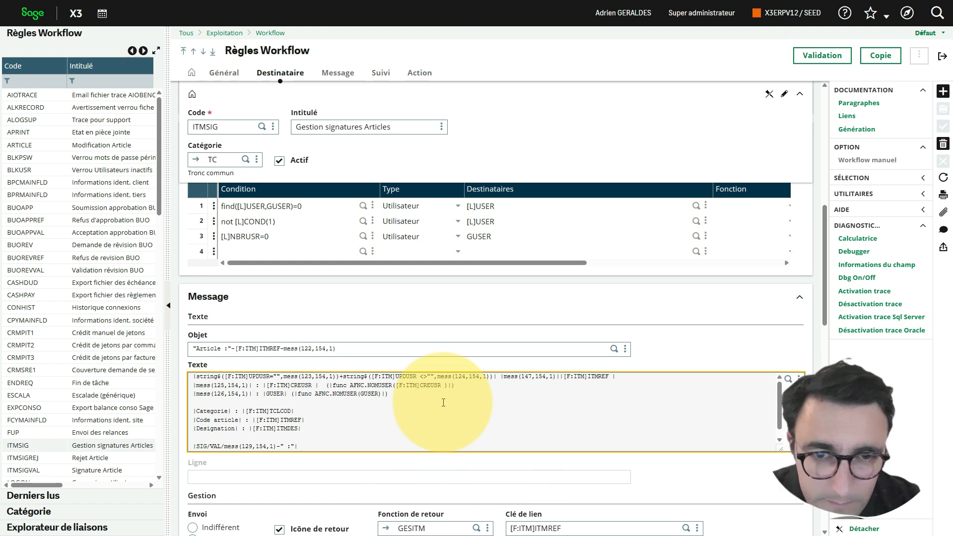
key(BackSpace)
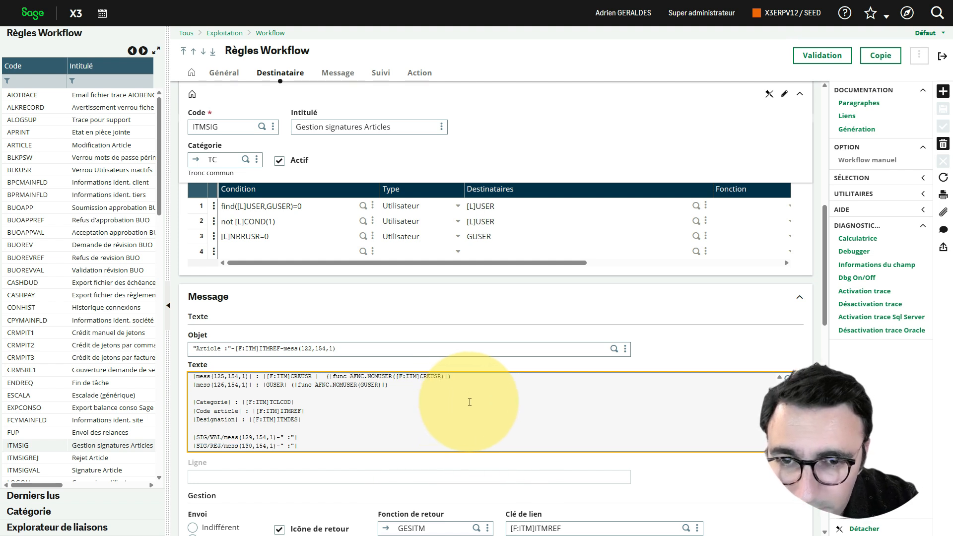
- Review the response update values and the action of rule ITMSIG, and save the modified rule
scroll(459, 442, down, 6)
scroll(461, 454, down, 5)
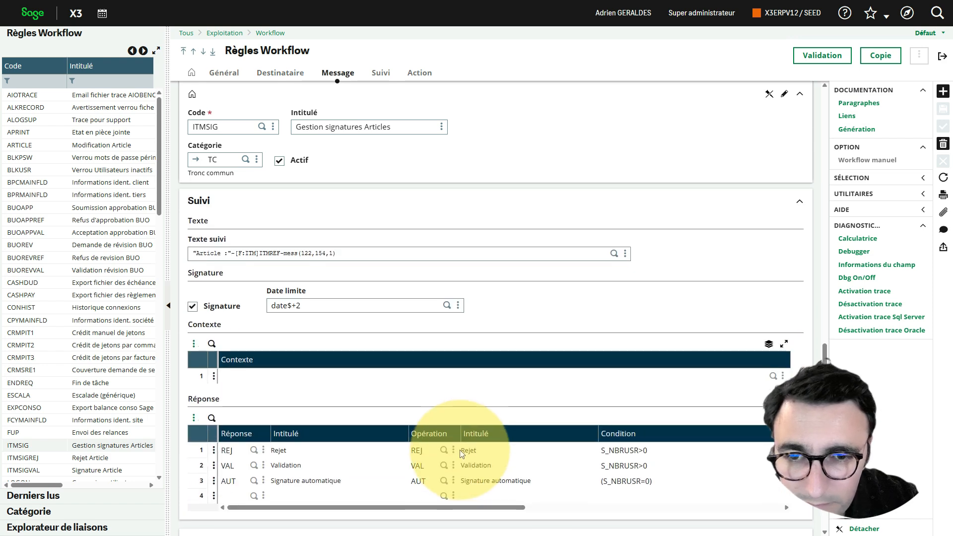
scroll(481, 395, down, 4)
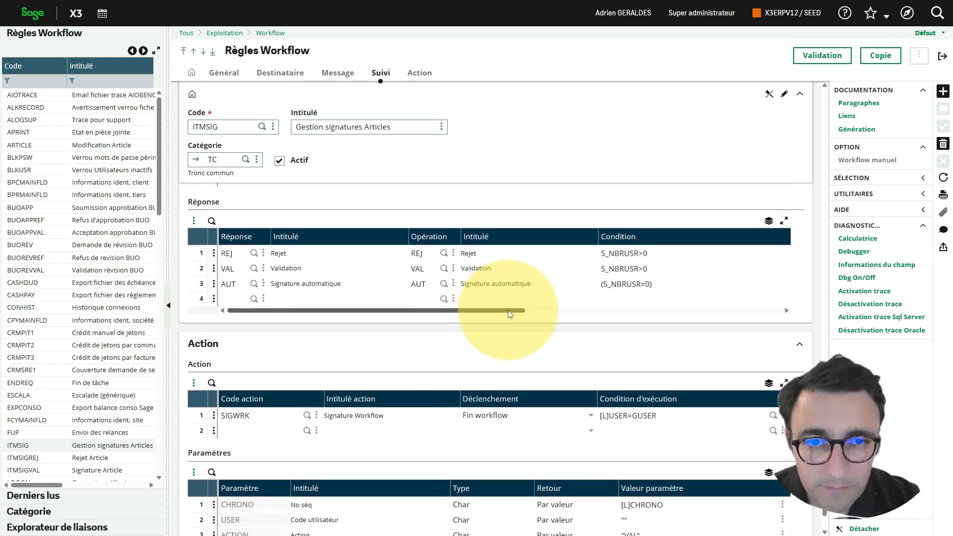
drag(510, 314, 770, 322)
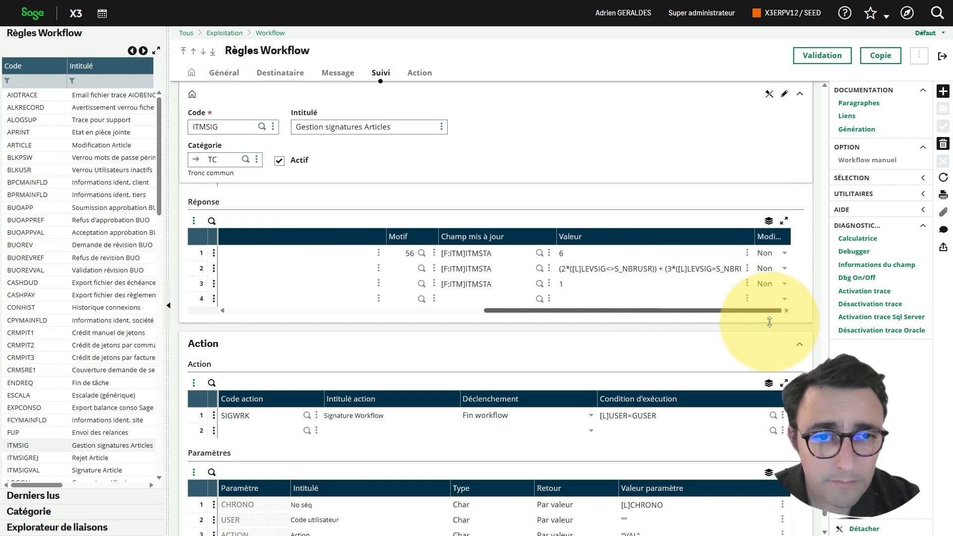
scroll(690, 380, down, 1)
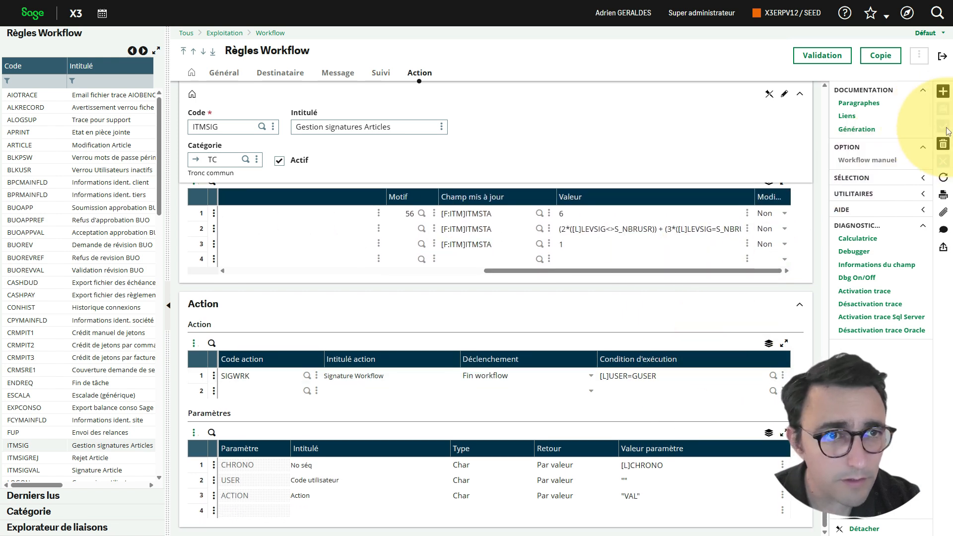
key(Tab)
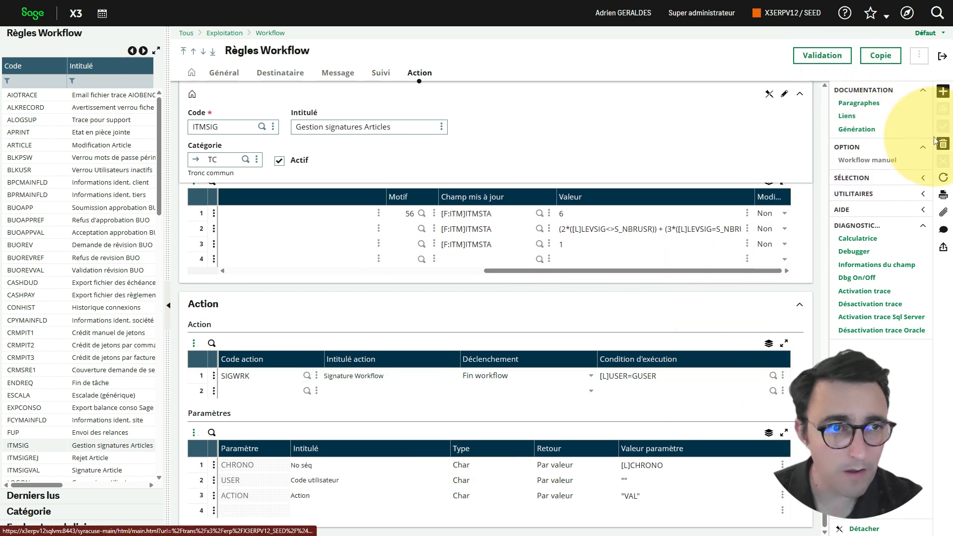
click(618, 232)
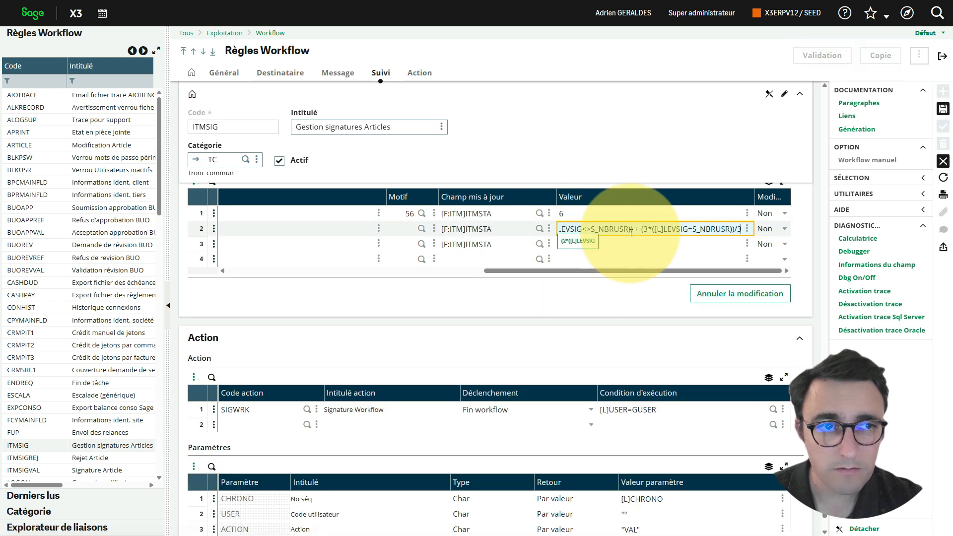
click(943, 110)
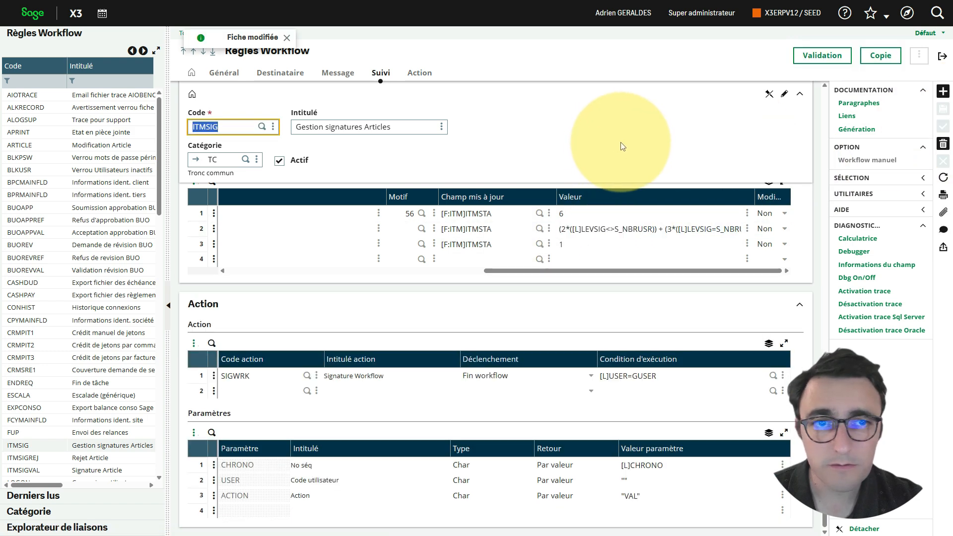
- Filter the workflow rules by code itm and examine the message, recipients and conditions of rule ITMSIGREJ
click(28, 82)
text(itm)
key(Return)
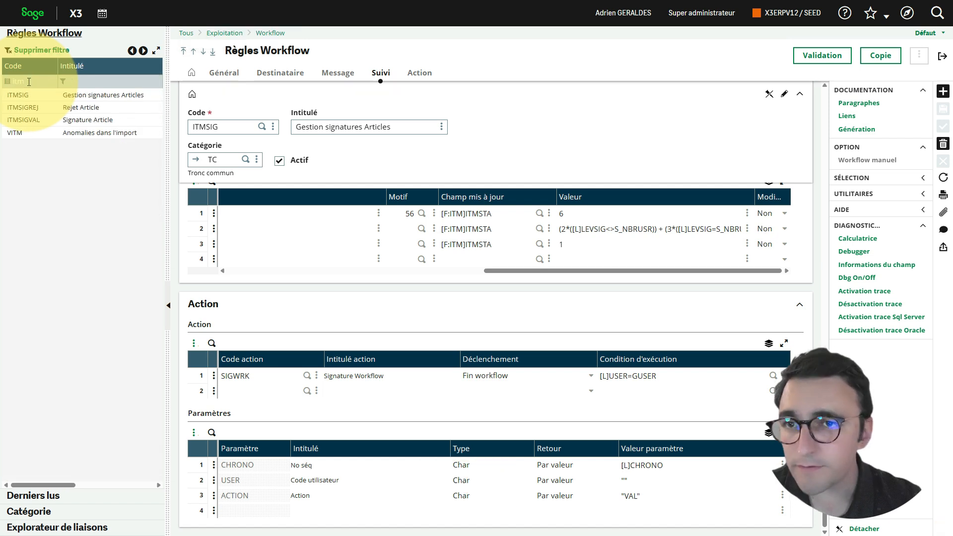
click(39, 108)
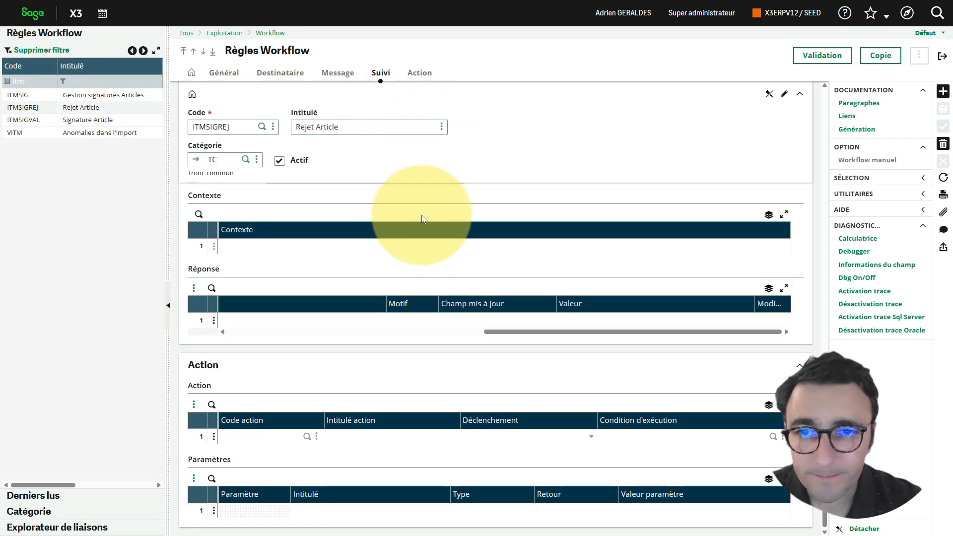
scroll(422, 216, up, 5)
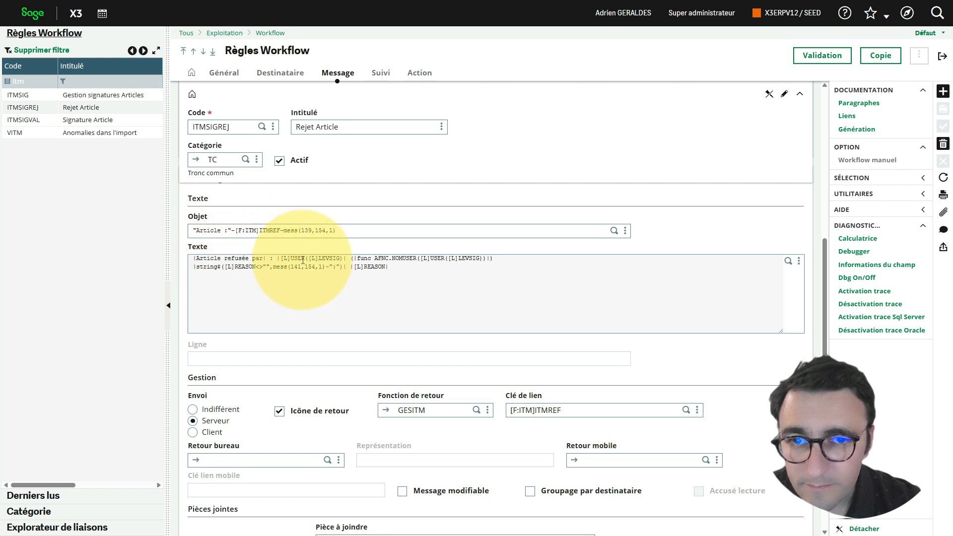
scroll(427, 260, up, 3)
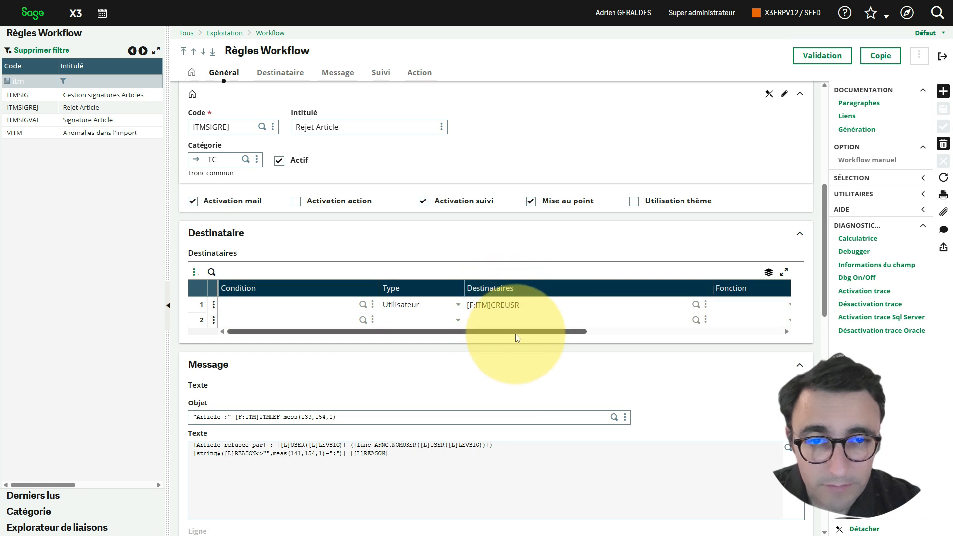
scroll(470, 335, up, 5)
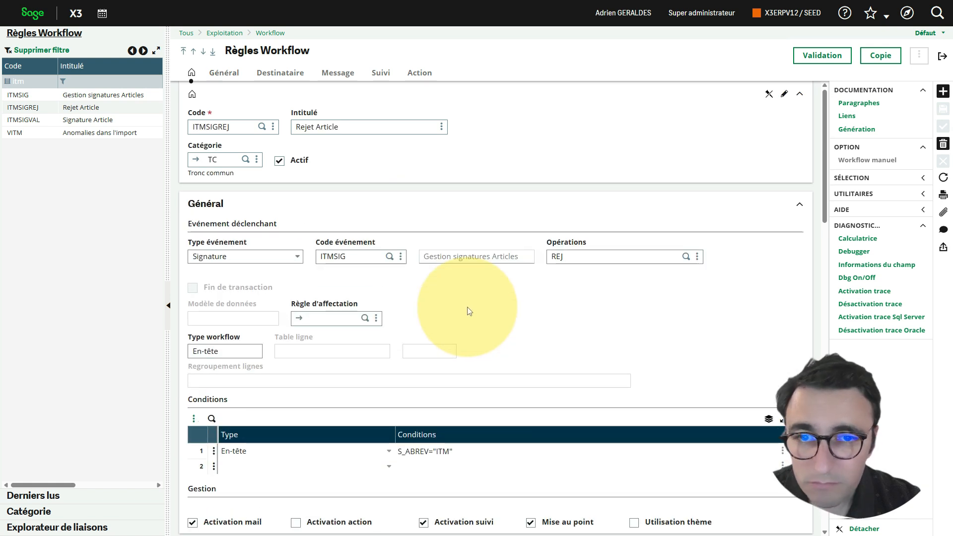
- Examine the conditions, recipients and message text of rule ITMSIGVAL, and return to rule ITMSIG
click(87, 124)
scroll(430, 308, down, 4)
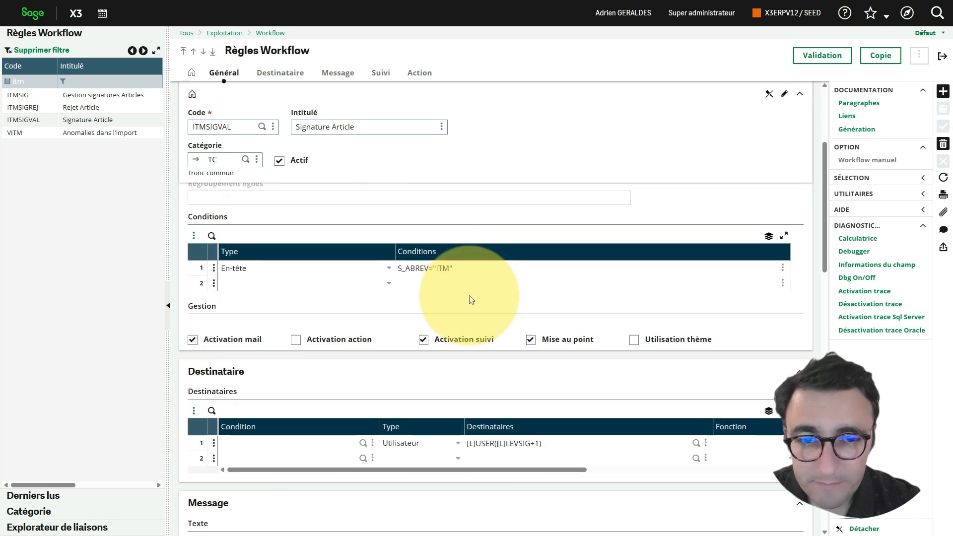
scroll(470, 296, down, 5)
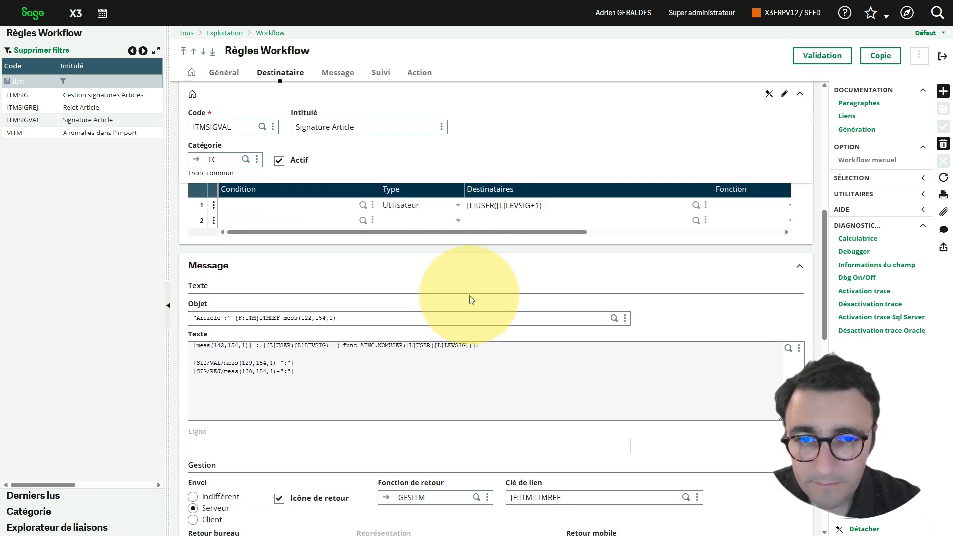
scroll(470, 296, down, 3)
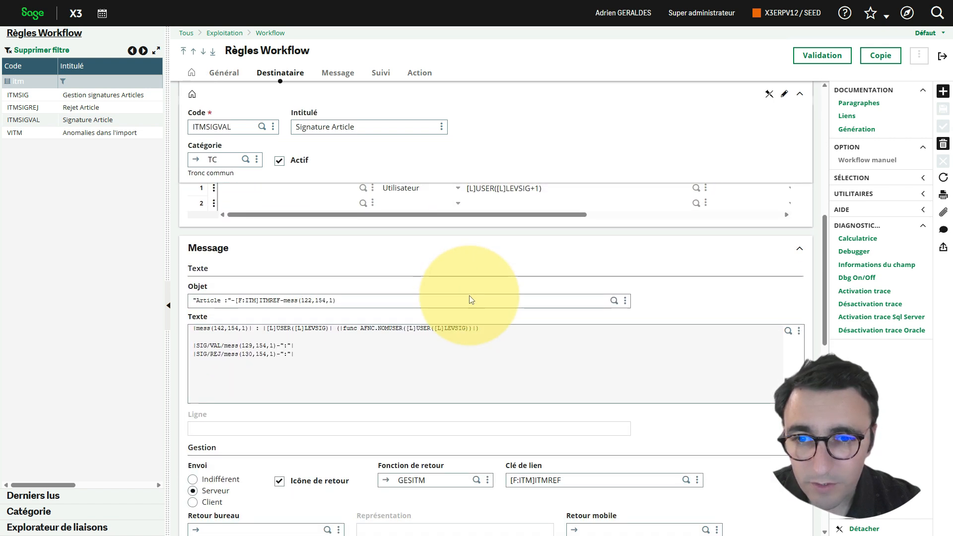
click(75, 95)
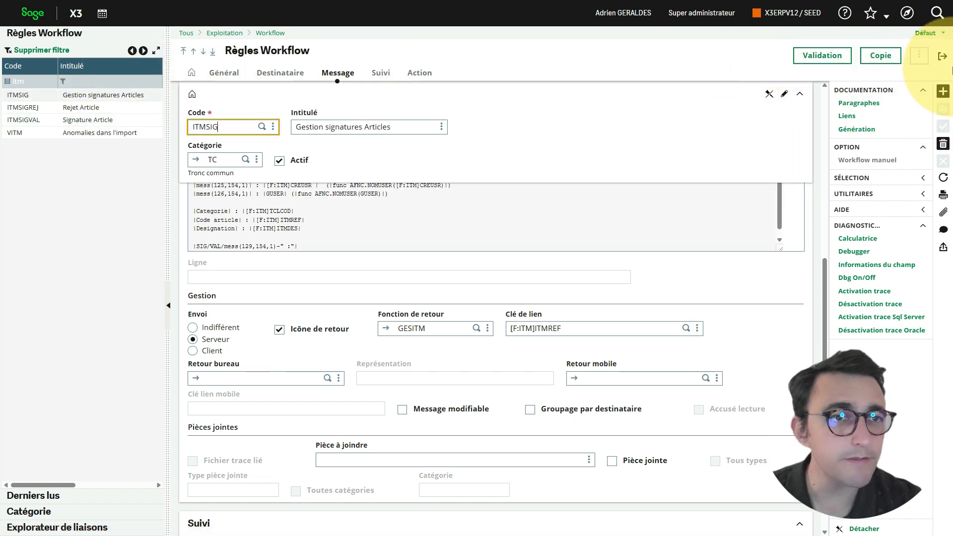
- Leave the workflow rules and open Articles from the Données de base section of the navigation menu
click(942, 57)
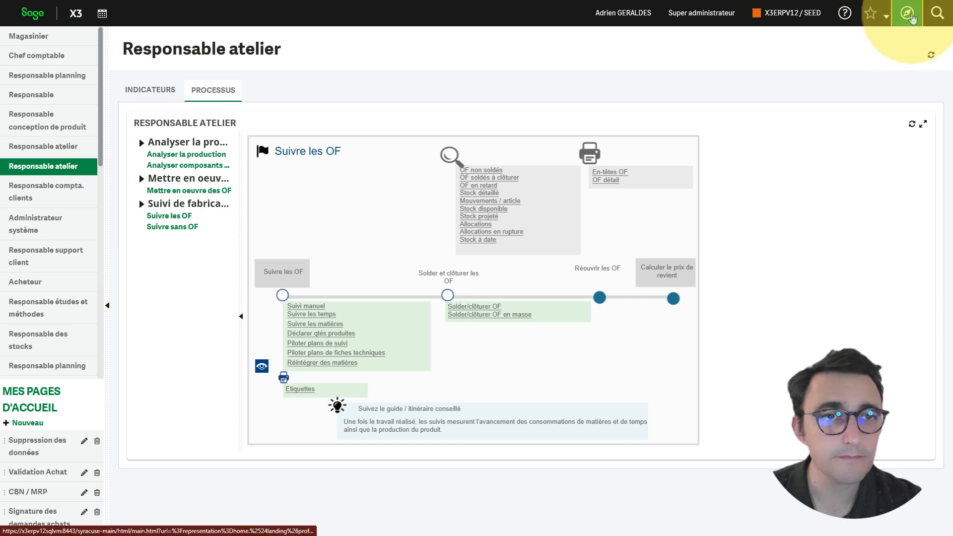
click(912, 17)
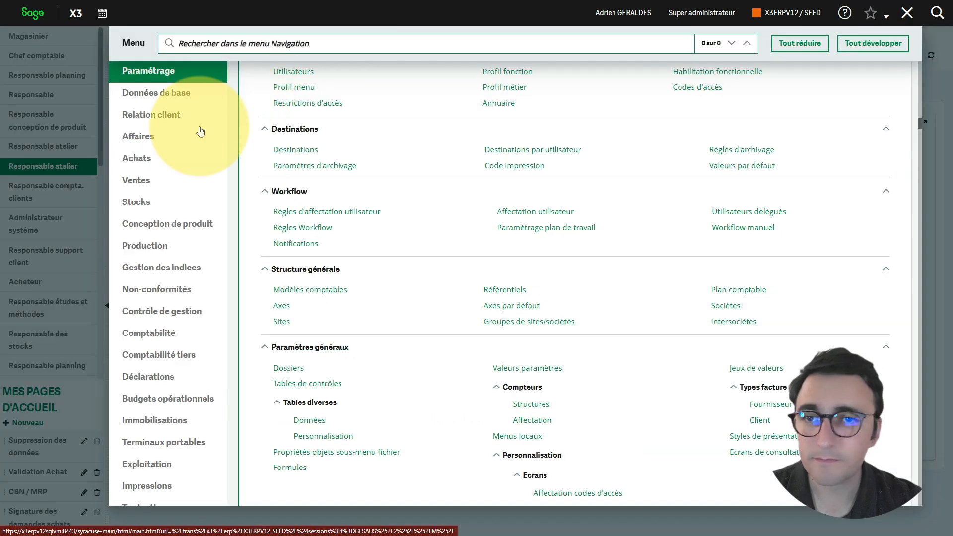
click(168, 95)
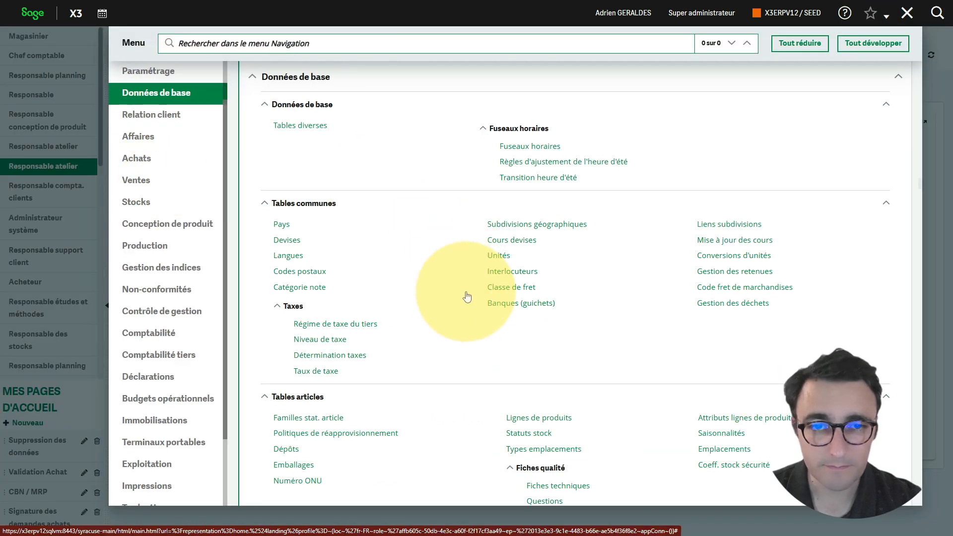
scroll(466, 296, down, 15)
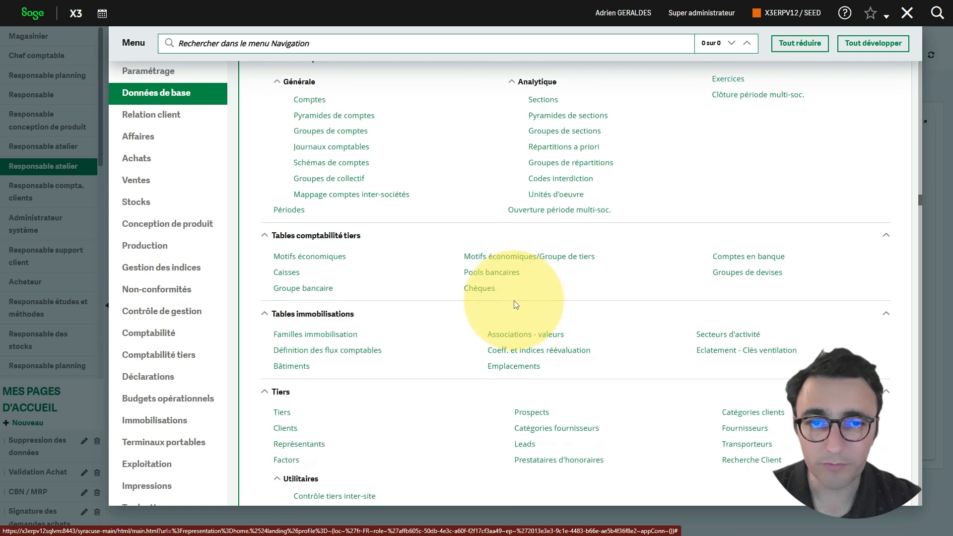
scroll(516, 305, down, 4)
click(472, 354)
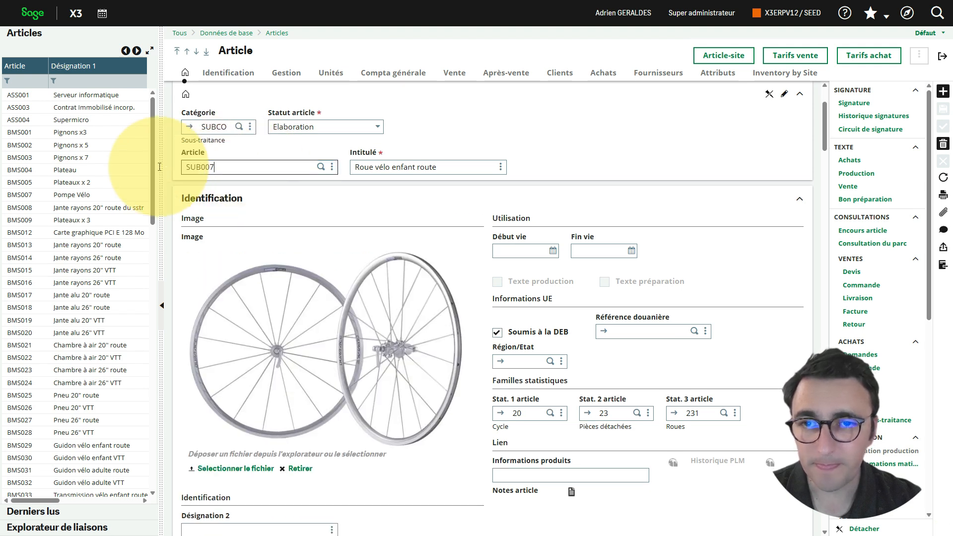
- Clear the article code of SUB007 to create a new SUBCO article from it, and confirm the duplication
click(199, 168)
key(BackSpace)
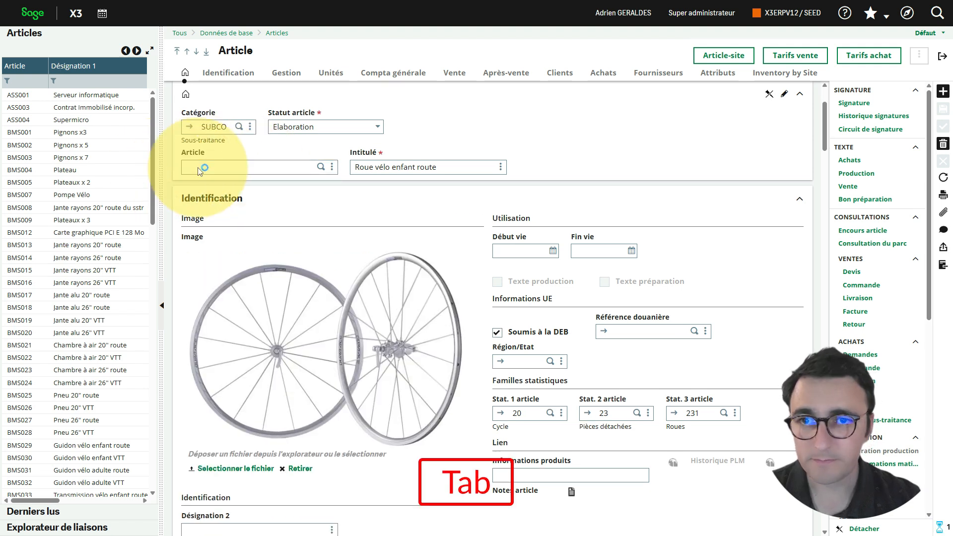
key(Return)
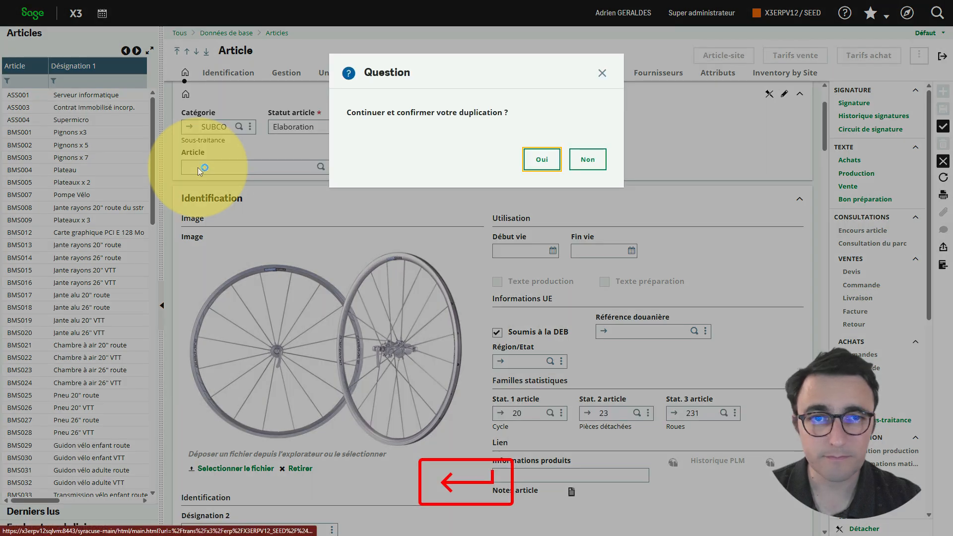
key(Return)
key(Return)
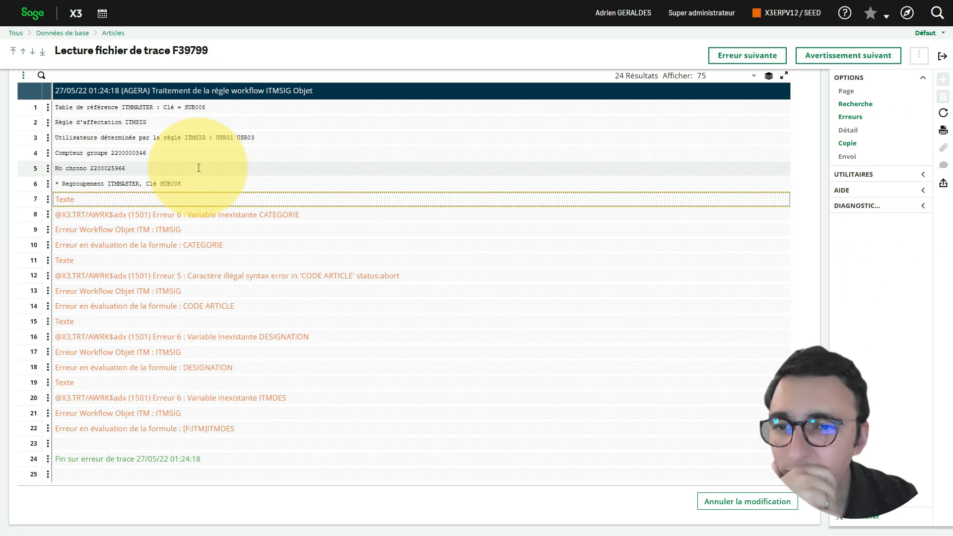
- Examine the CATEGORIE and ITMSIG errors in the workflow trace file, and close the trace
double_click(280, 215)
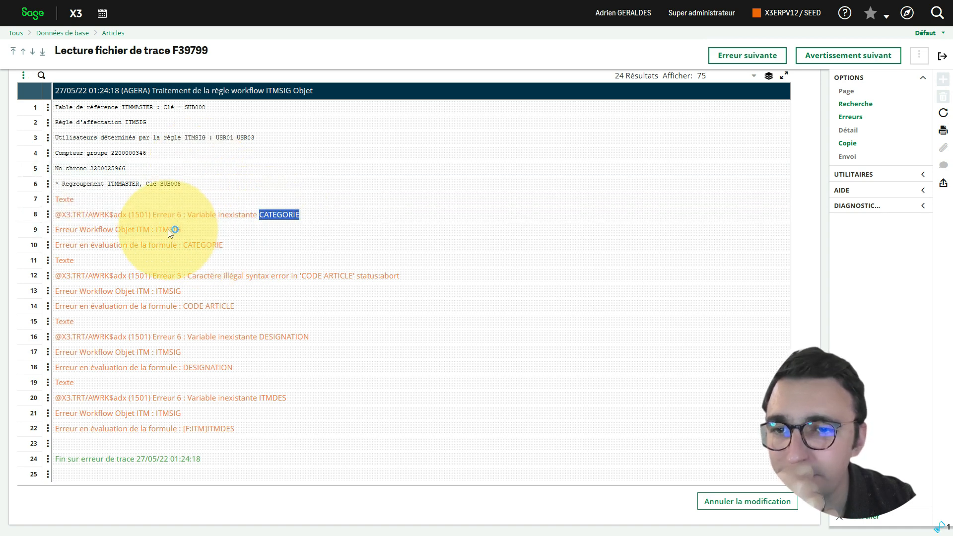
click(206, 231)
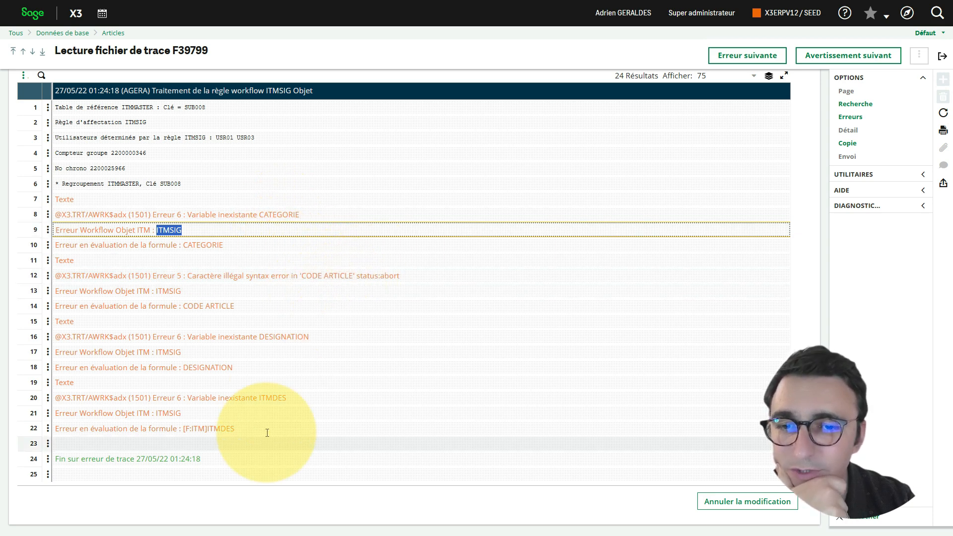
click(943, 57)
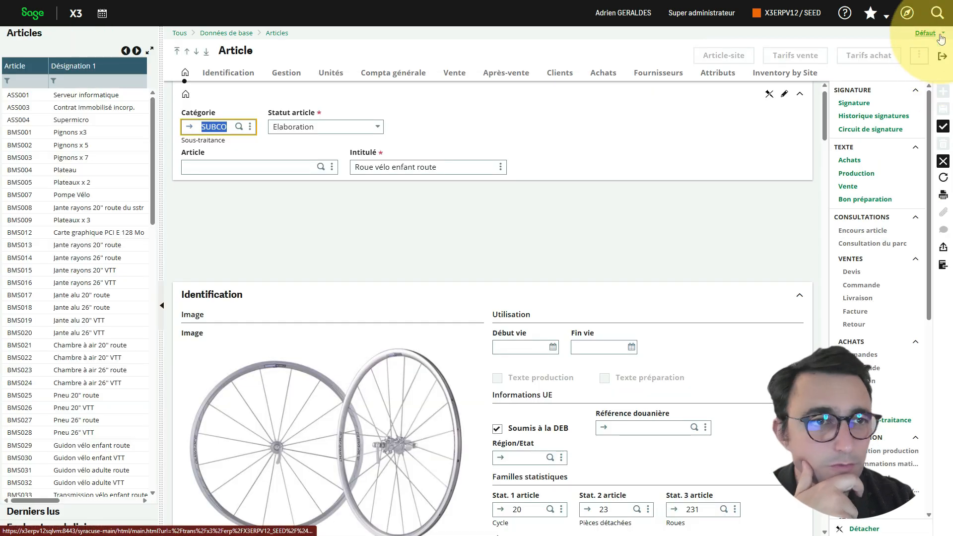
- Abandon the pending article duplication, open Règles Workflow (GESAWA) from the function history, and filter the rules by code itm
click(938, 14)
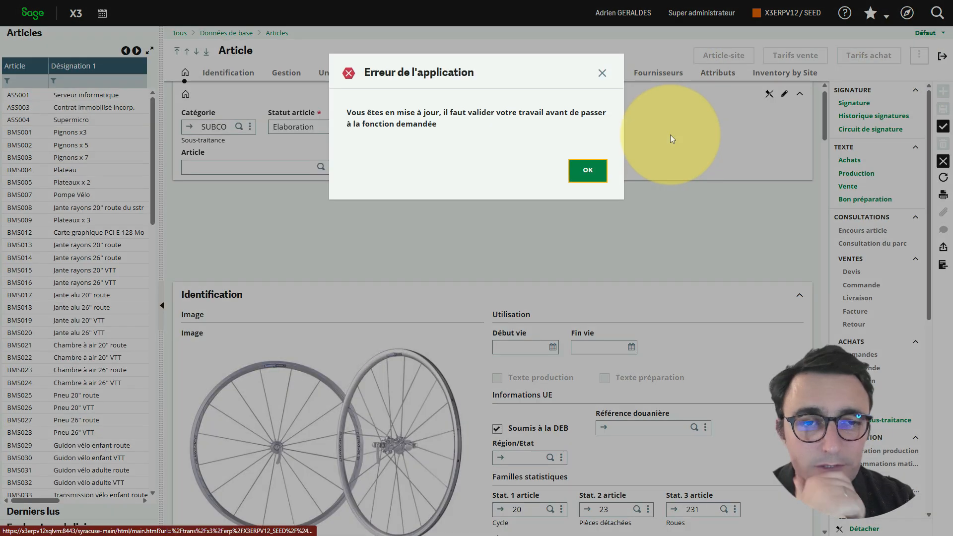
click(583, 169)
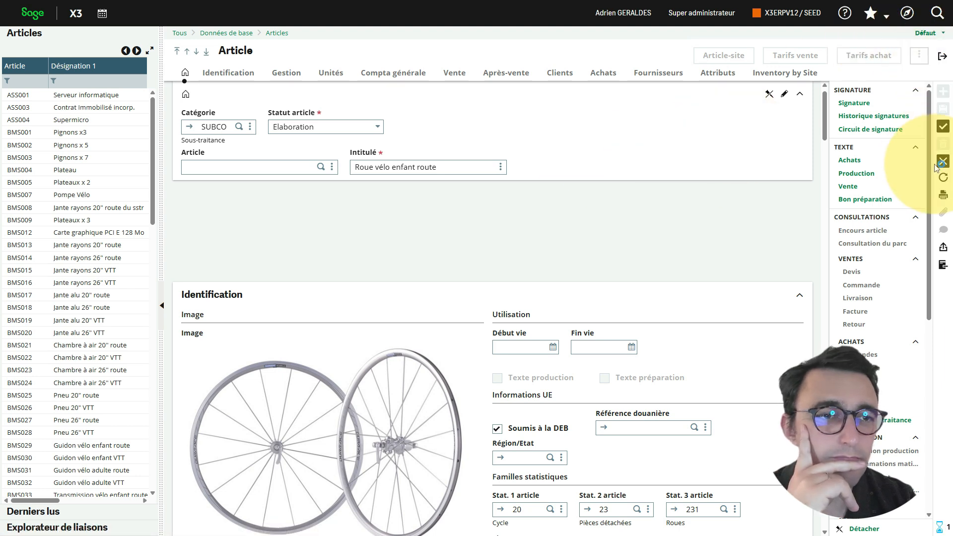
click(937, 16)
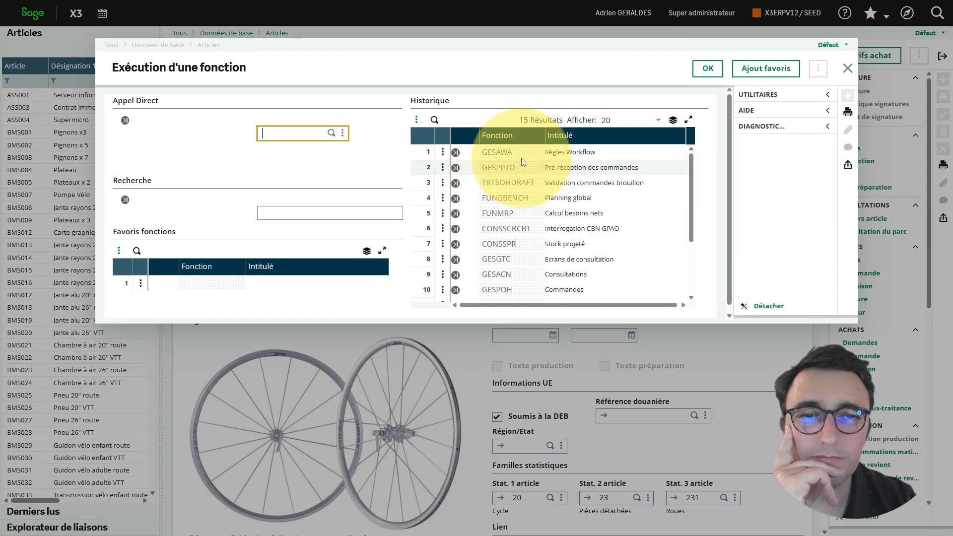
click(457, 153)
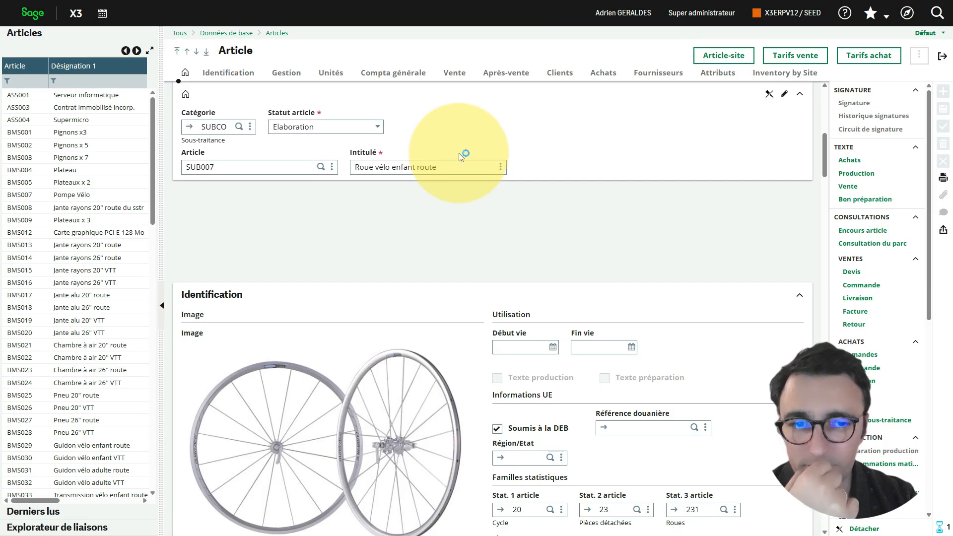
click(32, 81)
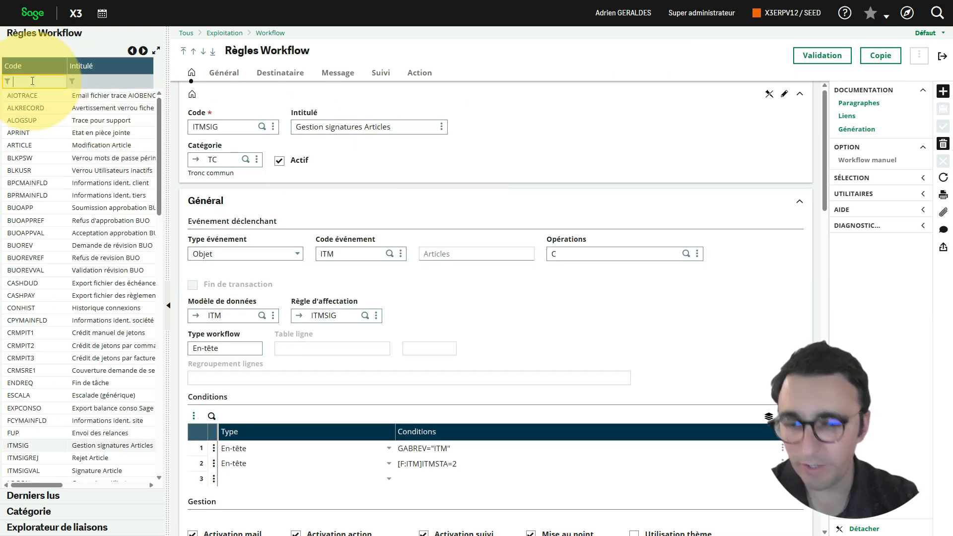
text(itm)
key(Return)
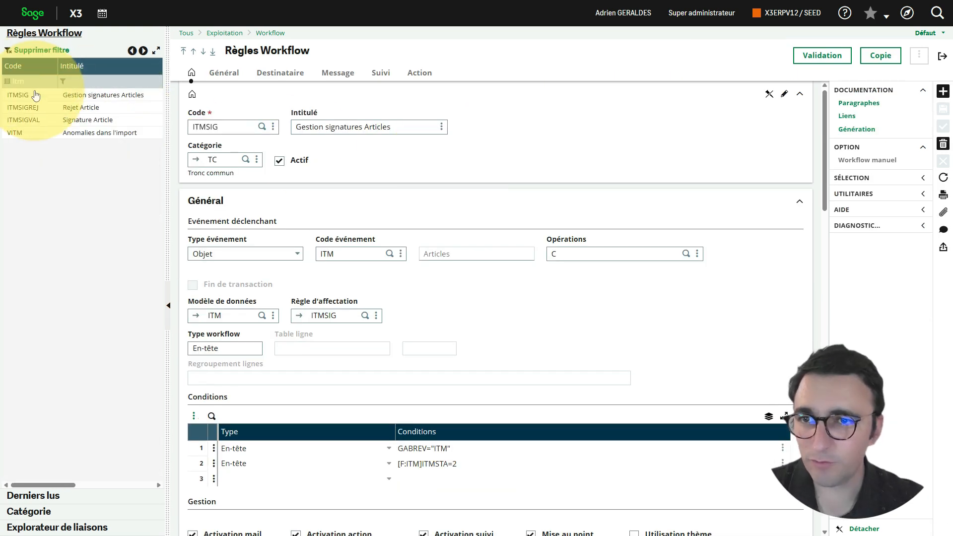
- Enclose the Categorie label in double quotes in the message text of rule ITMSIG
scroll(467, 321, down, 10)
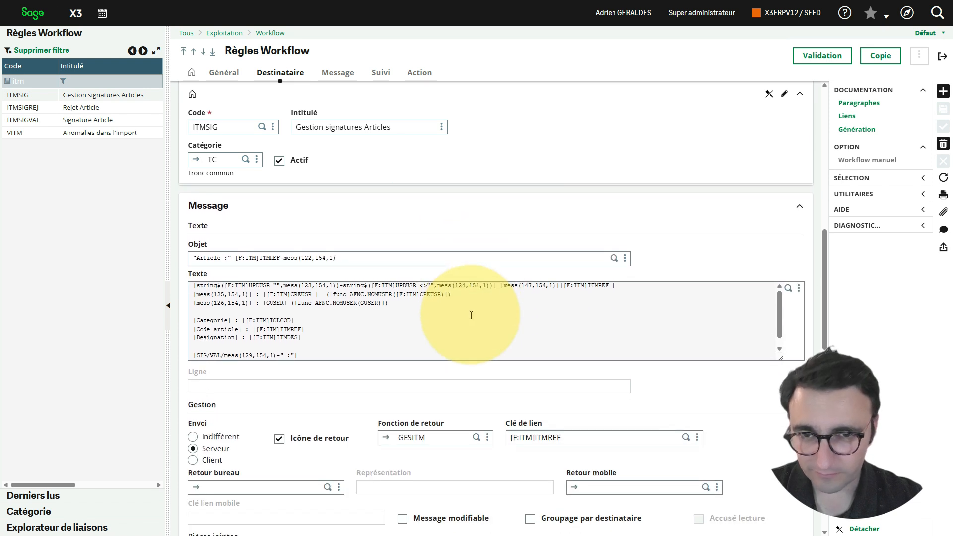
click(196, 322)
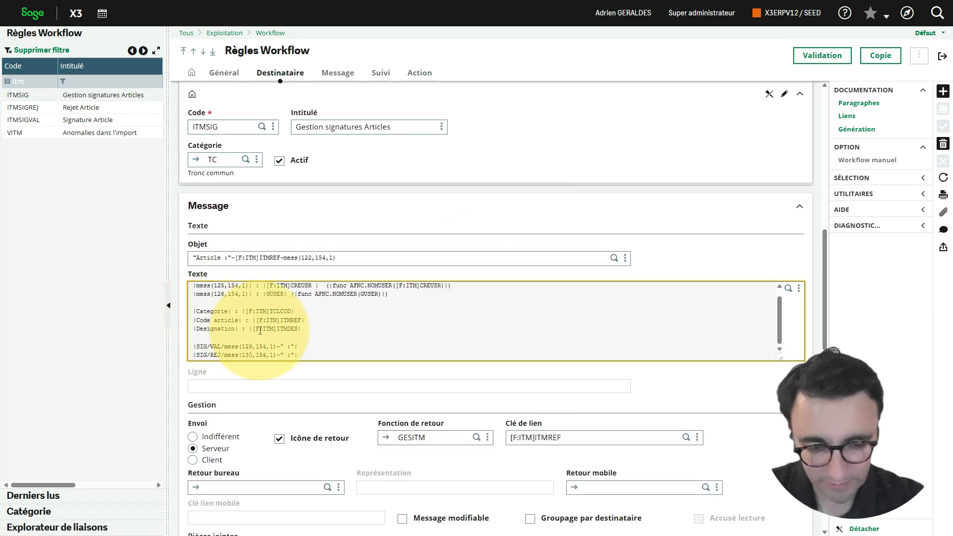
text(()
key(shift+Left)
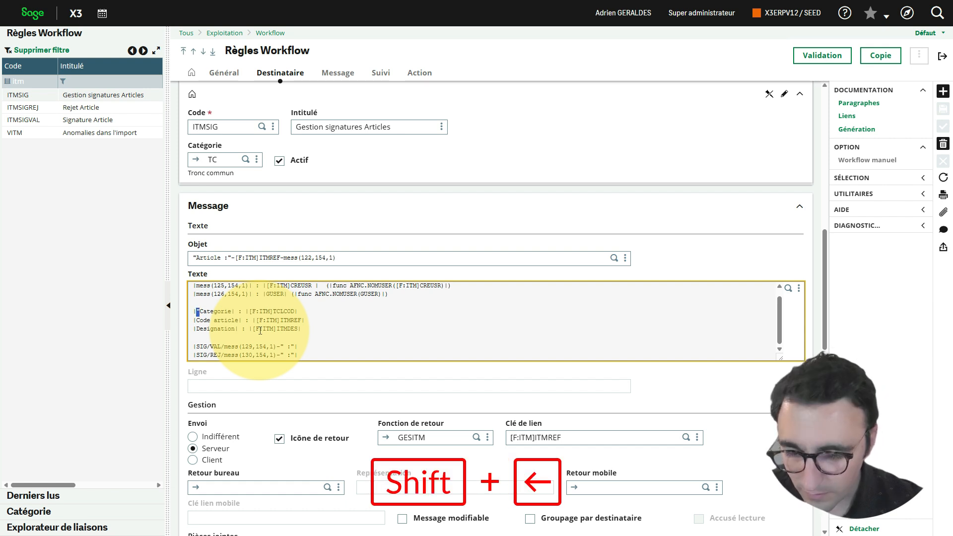
key(ctrl+c)
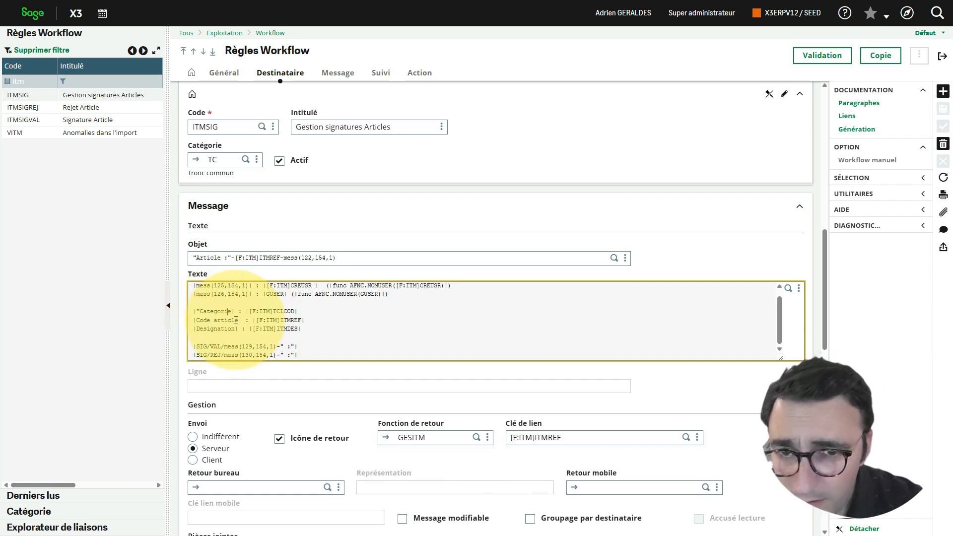
click(232, 311)
key(ctrl+v)
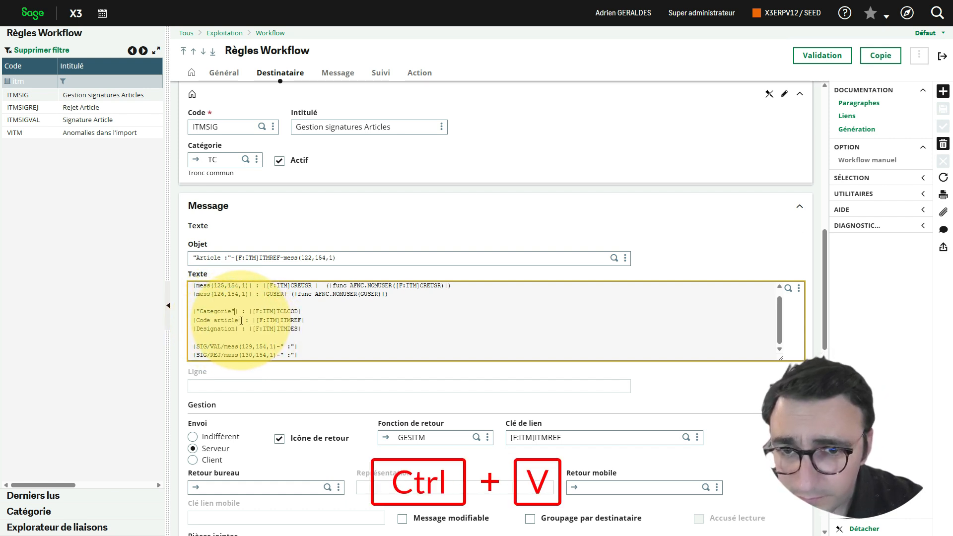
- Enclose the Code article and Designation labels in double quotes in the ITMSIG message text, and save and validate the rule
key(ctrl+v)
click(235, 328)
key(ctrl+v)
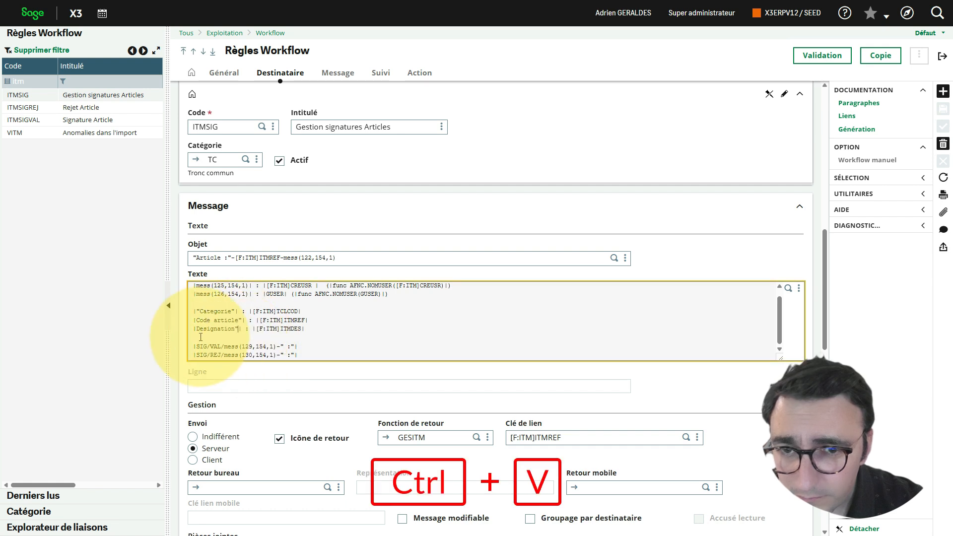
click(197, 329)
key(ctrl+v)
click(196, 320)
key(ctrl+v)
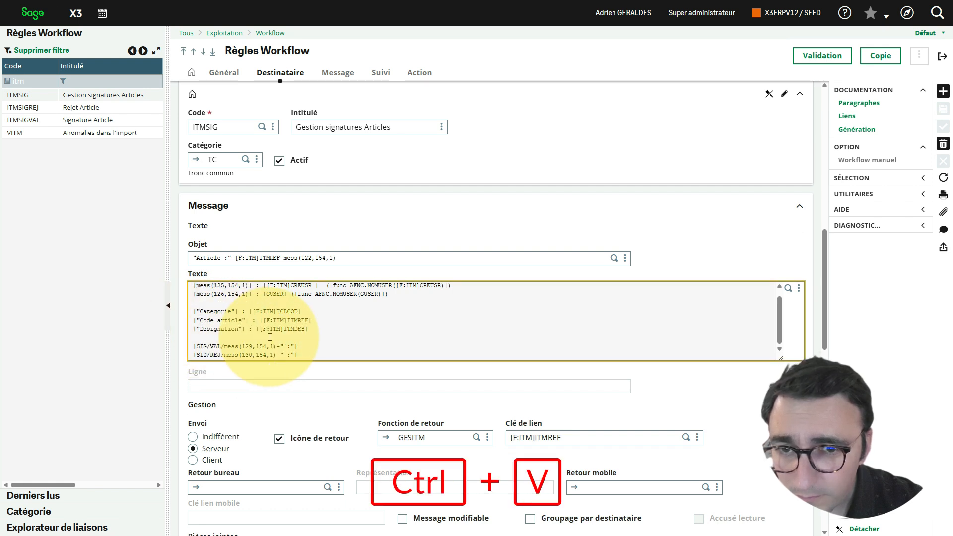
key(Tab)
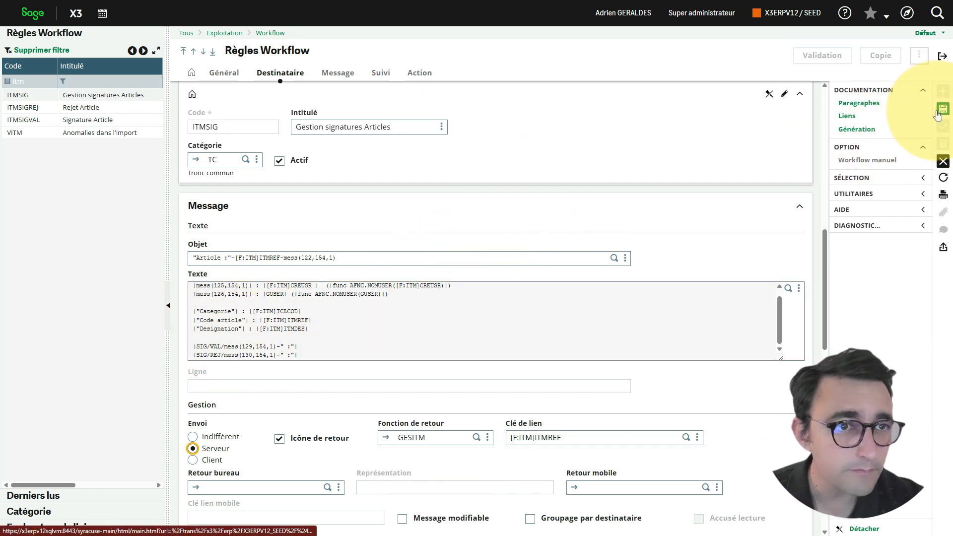
click(833, 60)
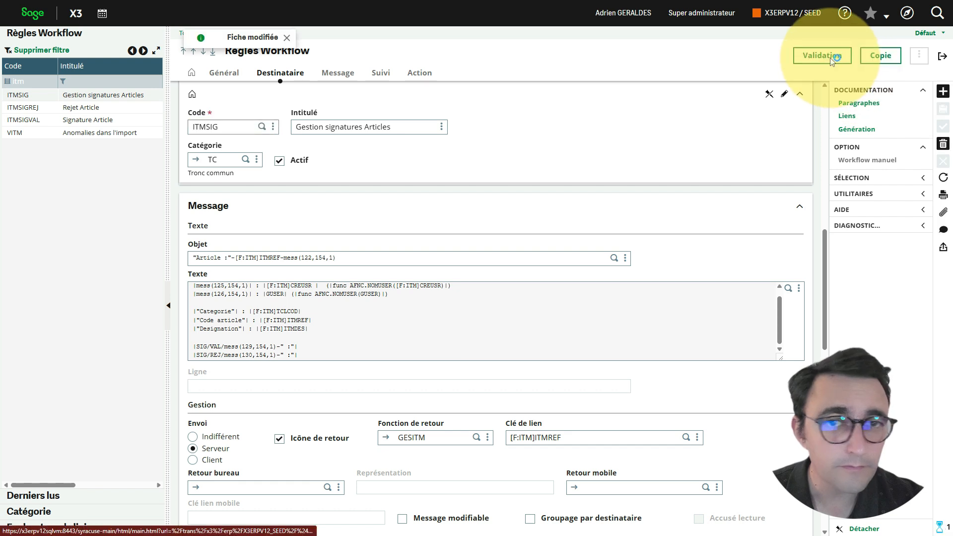
- Check the message texts of rules ITMSIGREJ and ITMSIGVAL, and leave the workflow rules
click(93, 109)
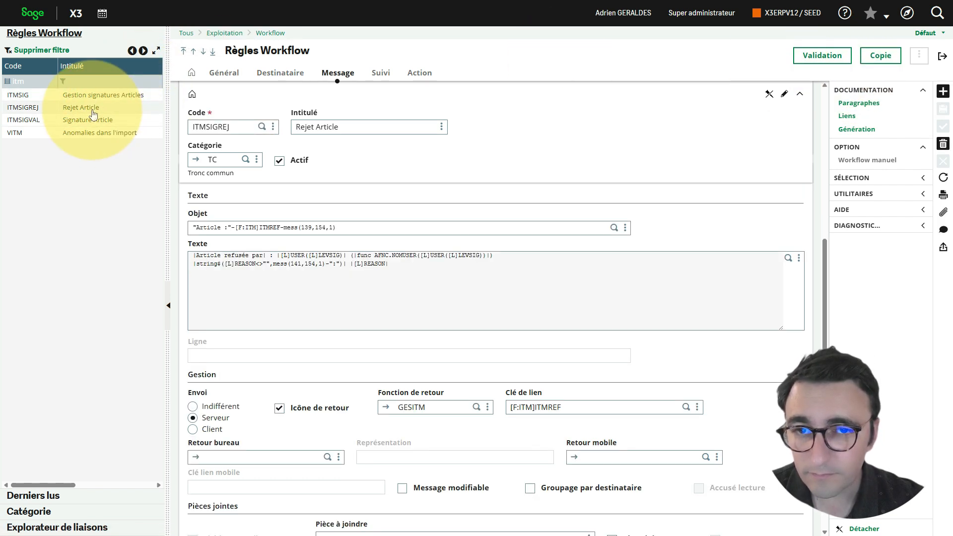
click(90, 121)
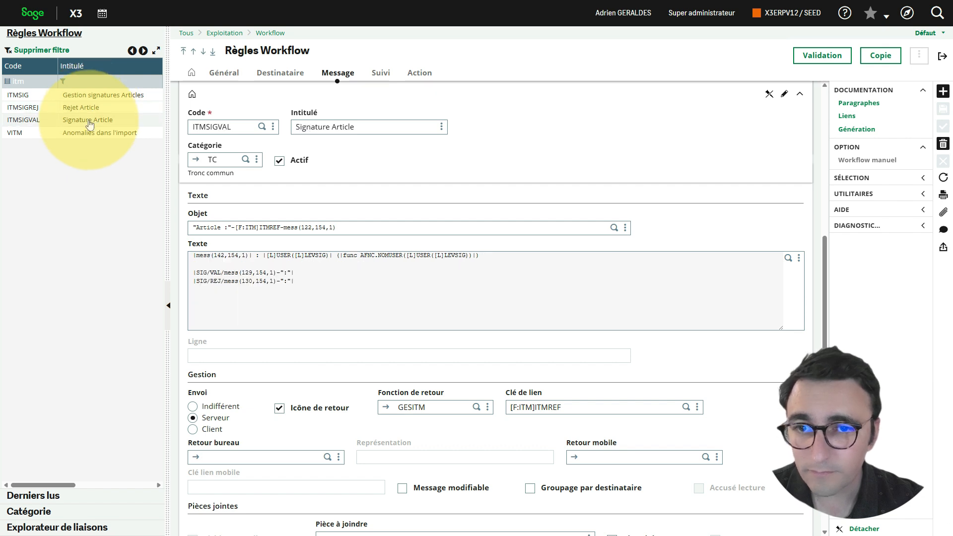
click(943, 58)
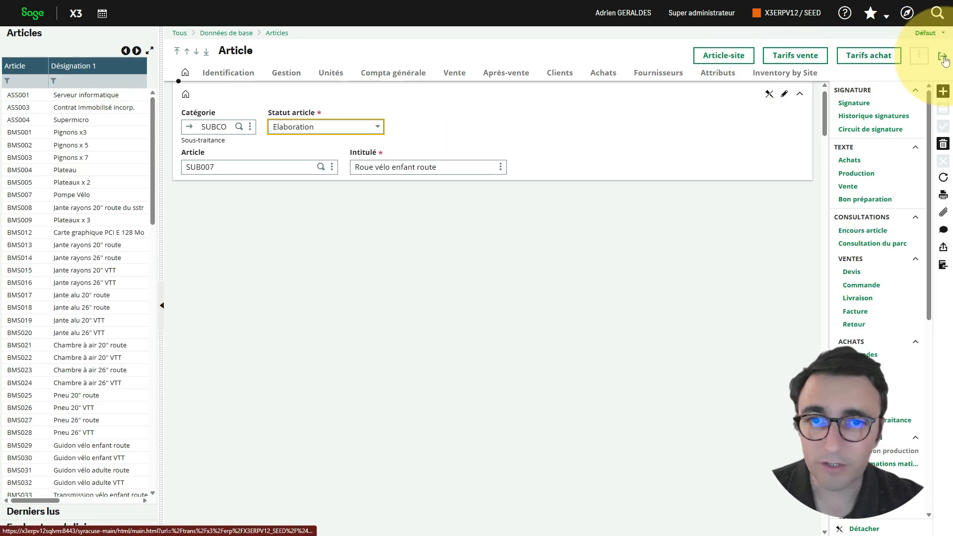
- Leave the article record and reopen Articles from the Données de base section of the navigation menu
click(944, 58)
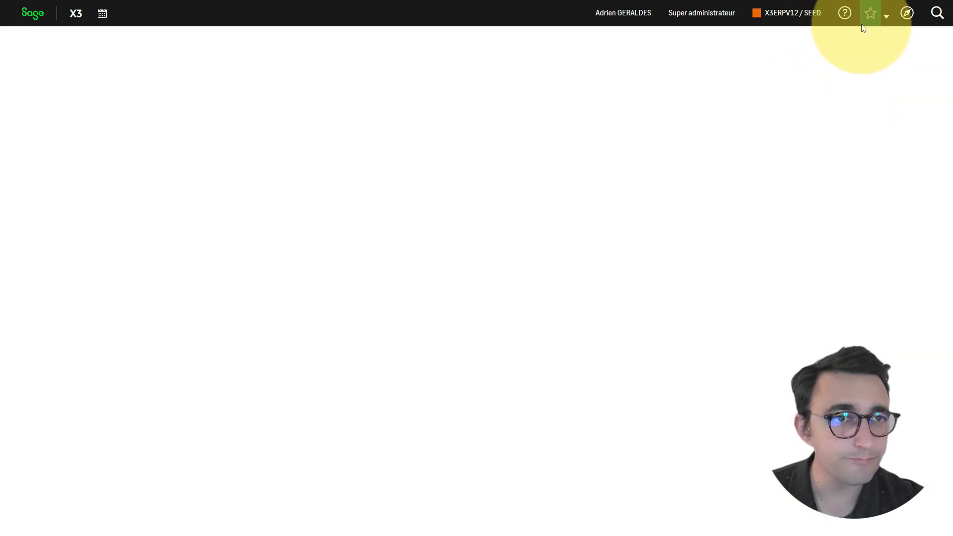
click(908, 13)
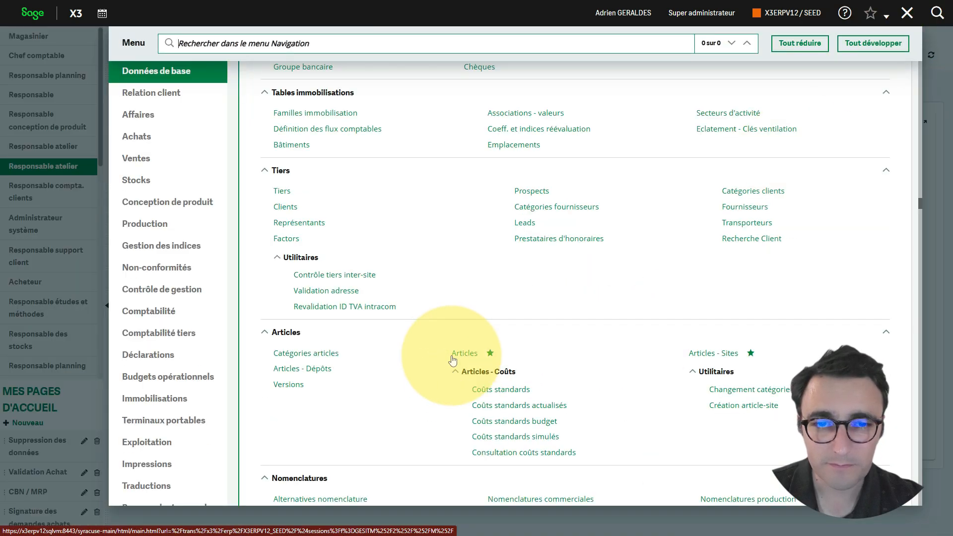
click(462, 354)
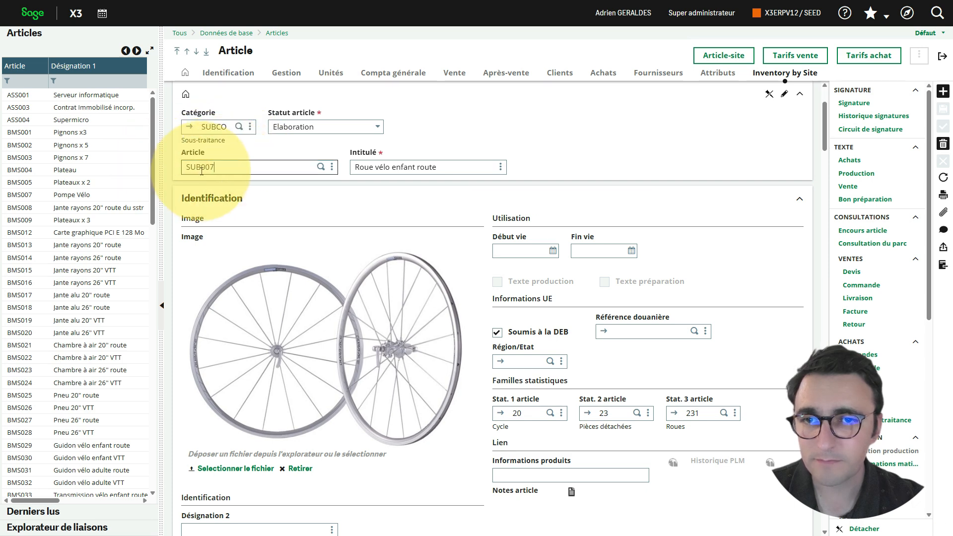
- Try to duplicate article SUB007 with an empty article code, confirm the duplication, and read and close the resulting workflow trace
key(BackSpace)
key(Tab)
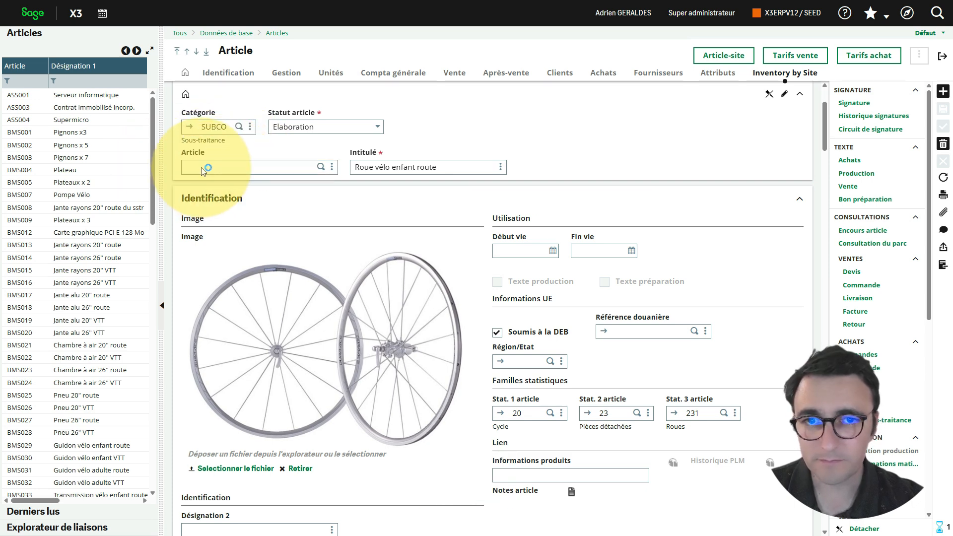
key(Return)
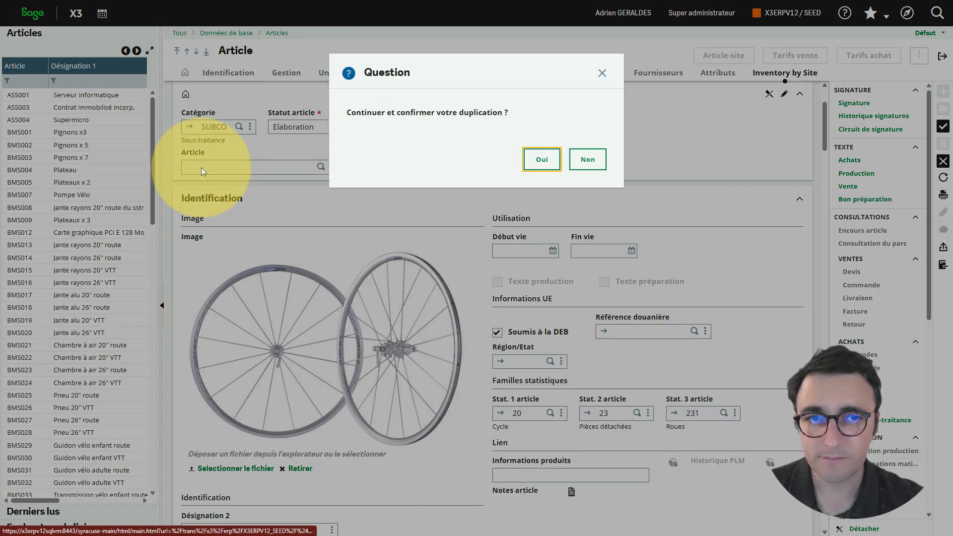
key(Return)
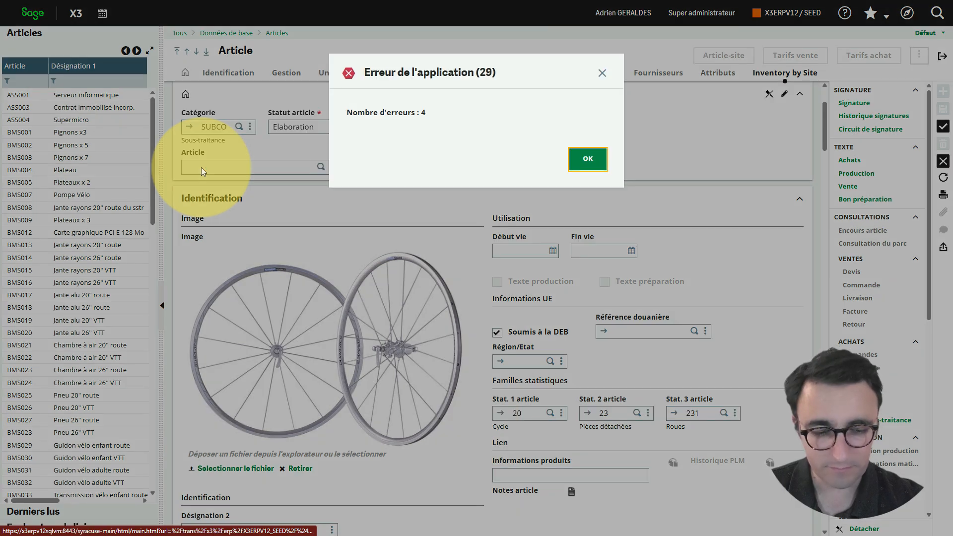
key(Return)
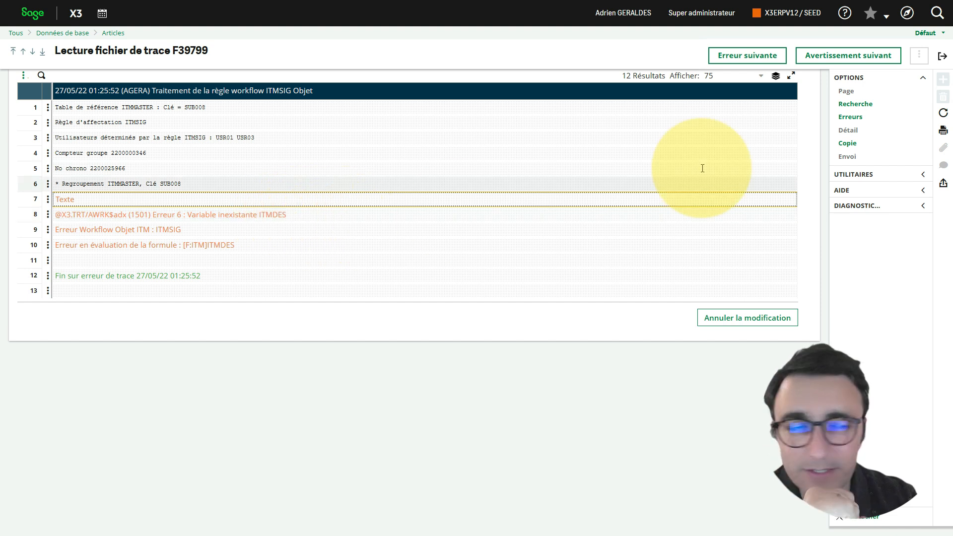
click(942, 57)
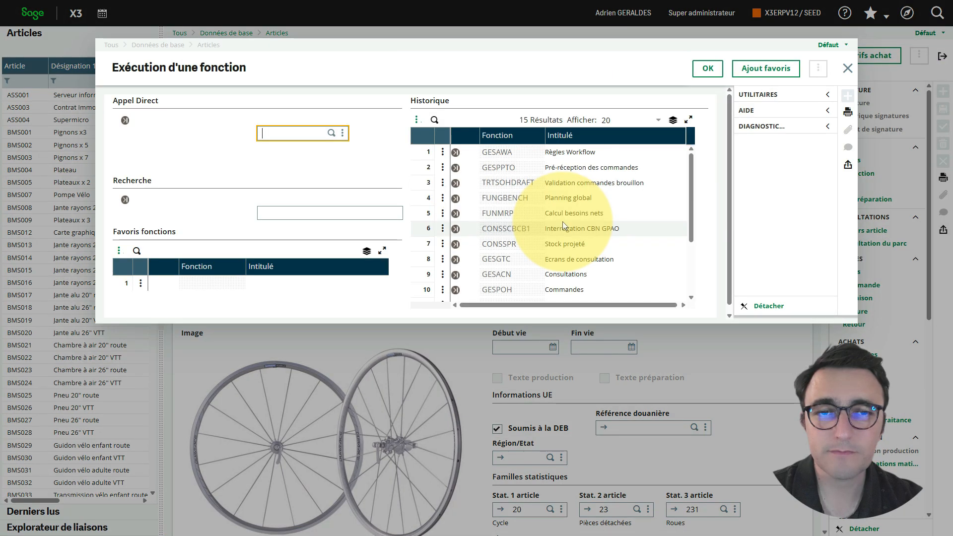
- Look up the technical field information of the article's Intitulé field and copy its field code DES1AXX
click(848, 68)
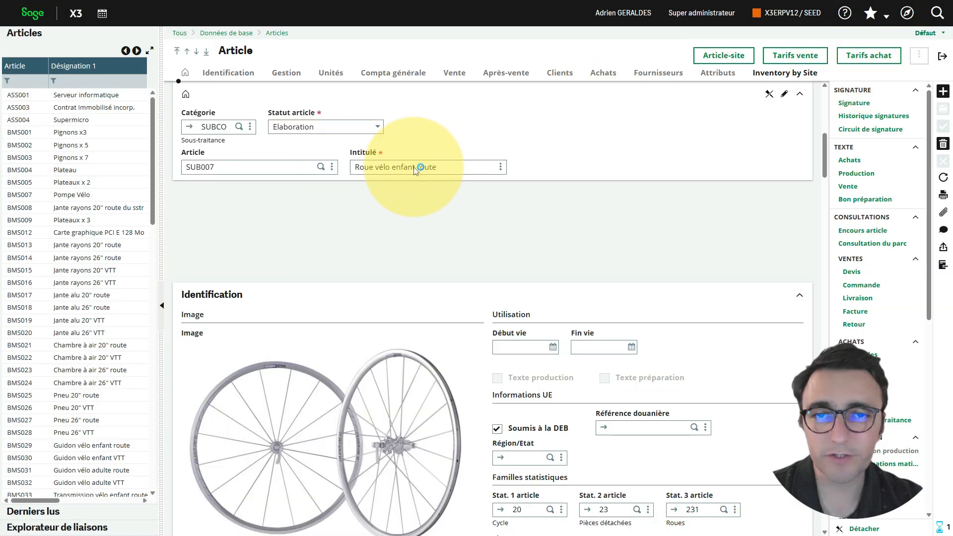
click(416, 168)
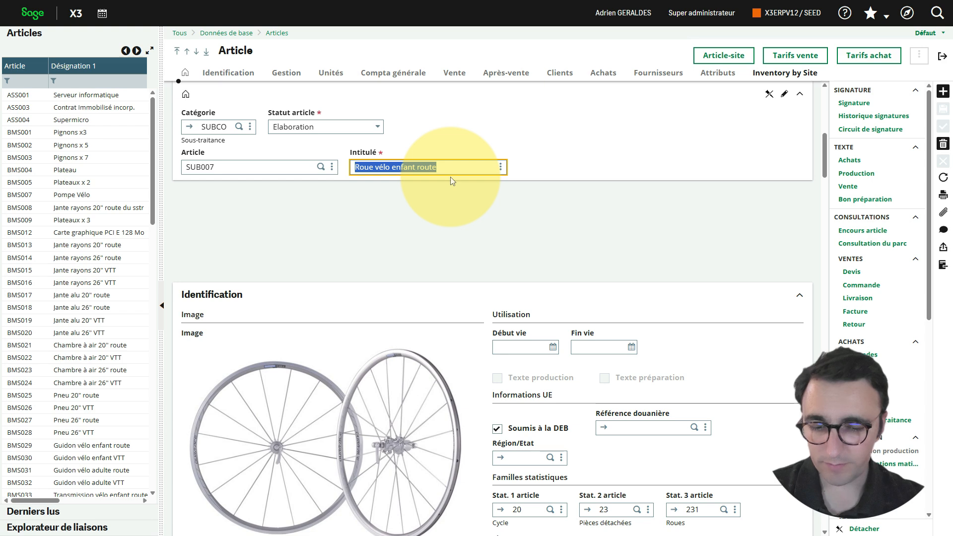
key(Escape)
key(F6)
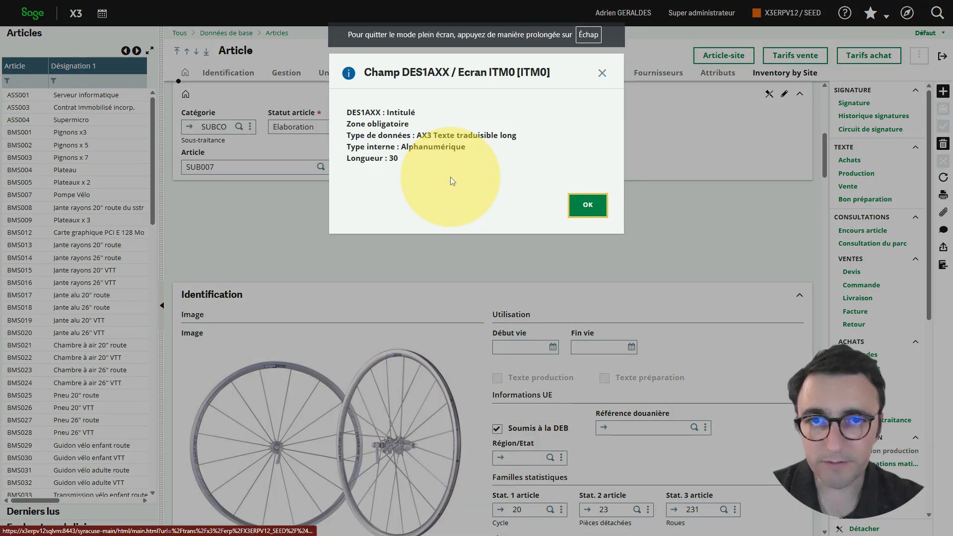
click(365, 120)
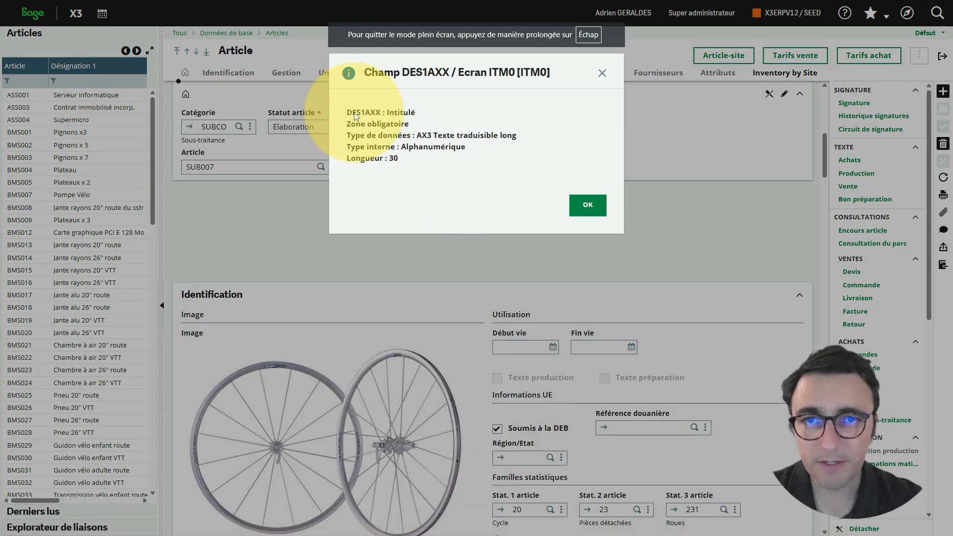
double_click(356, 113)
right_click(372, 117)
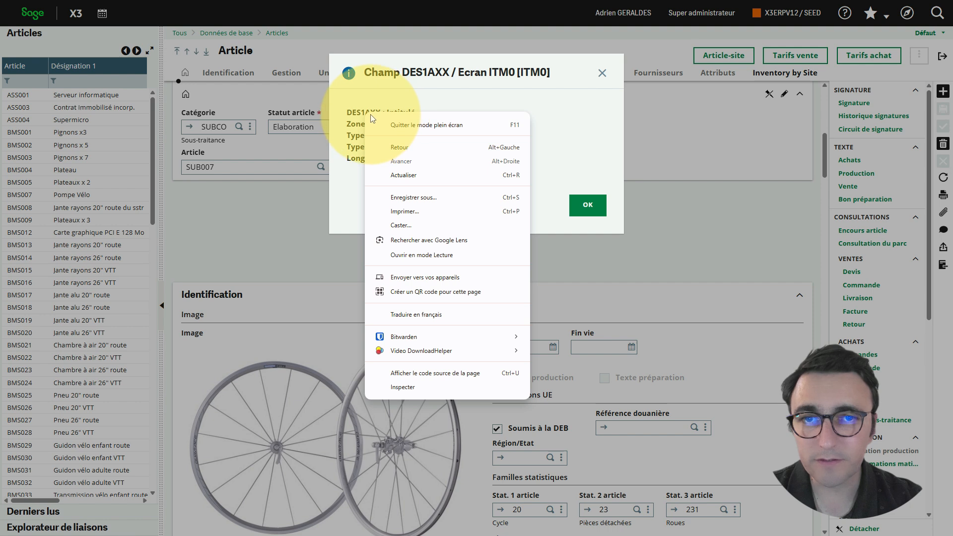
click(355, 117)
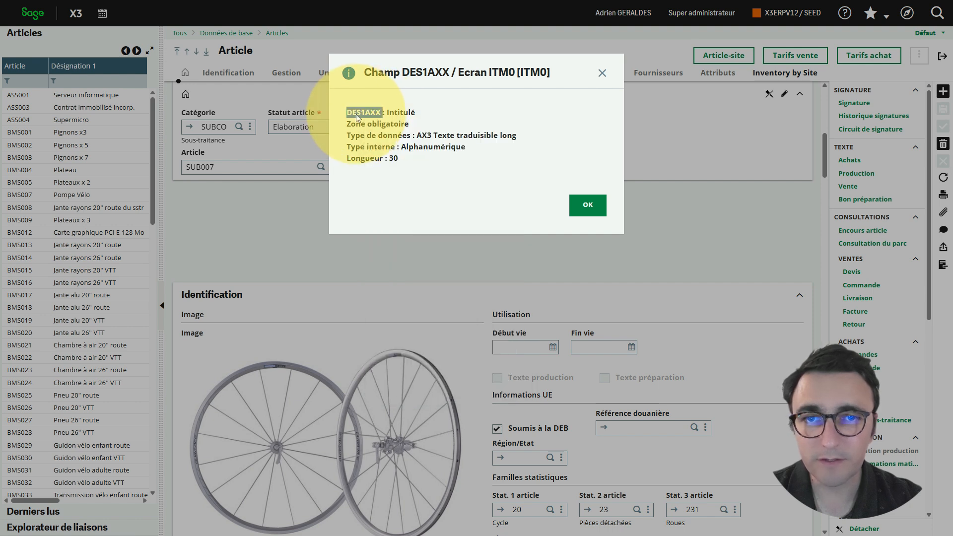
right_click(356, 115)
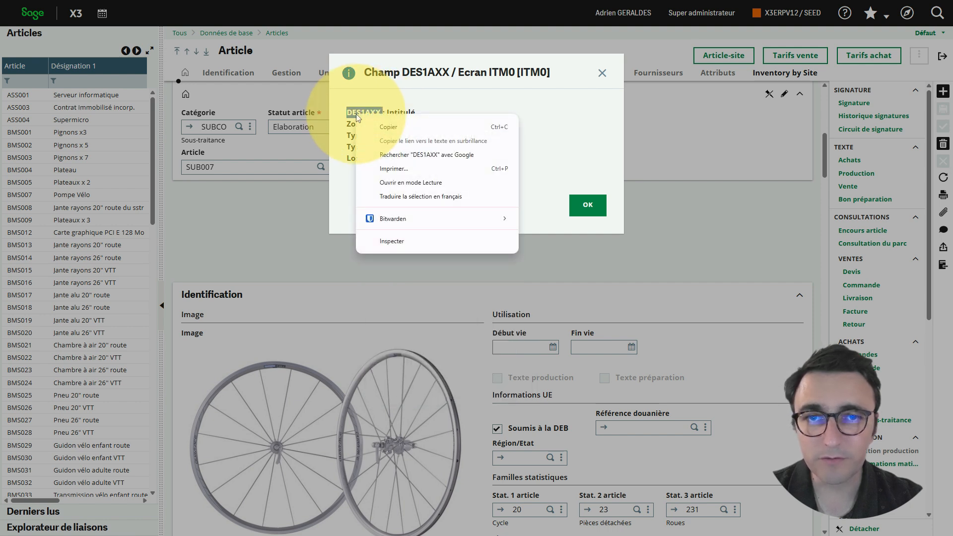
click(382, 126)
click(414, 141)
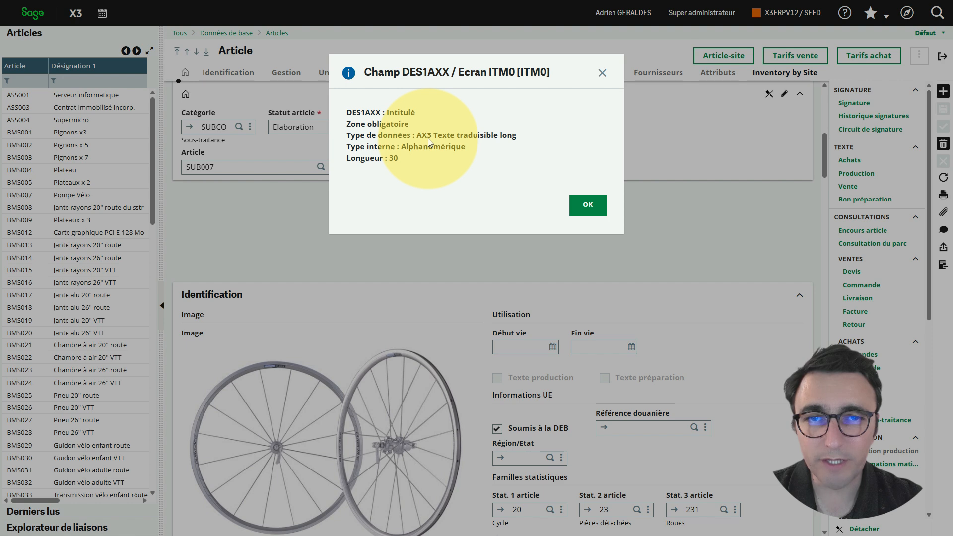
click(585, 204)
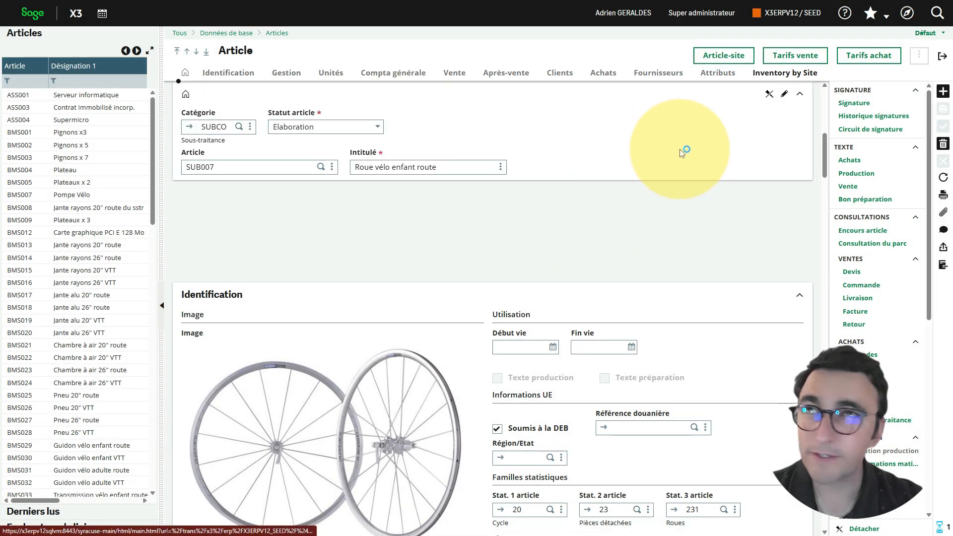
- Open the workflow rules (GESAWA) from the function history and filter the rule codes on "itm"
click(934, 22)
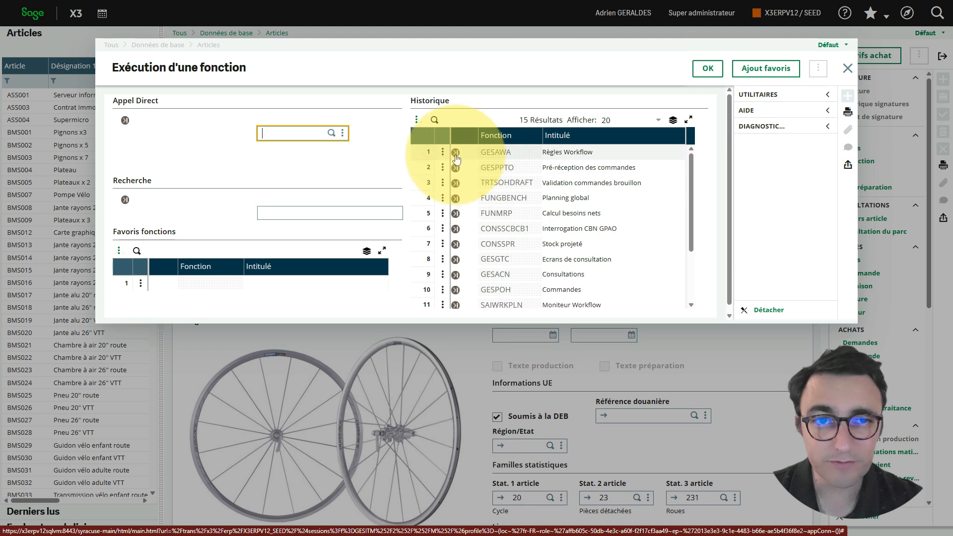
click(456, 155)
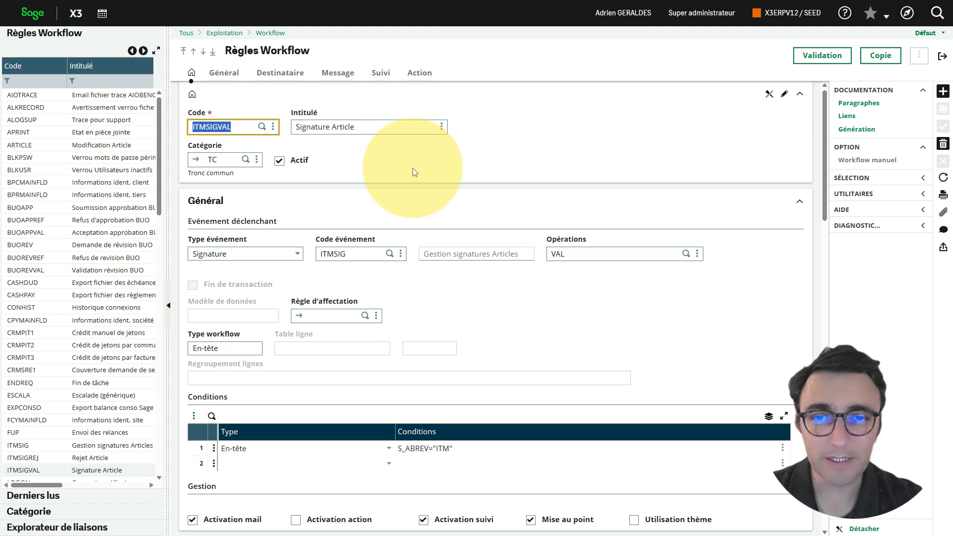
click(41, 82)
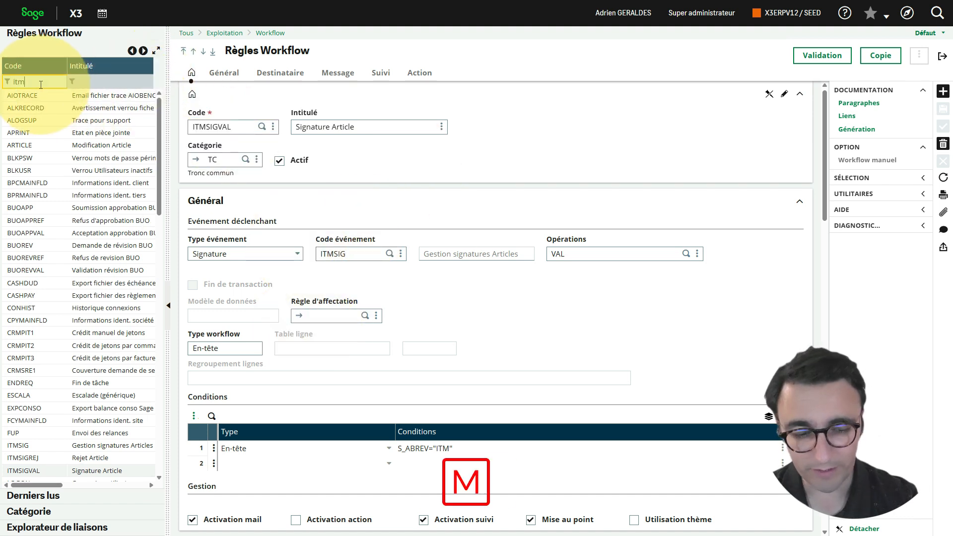
text(itm)
key(Return)
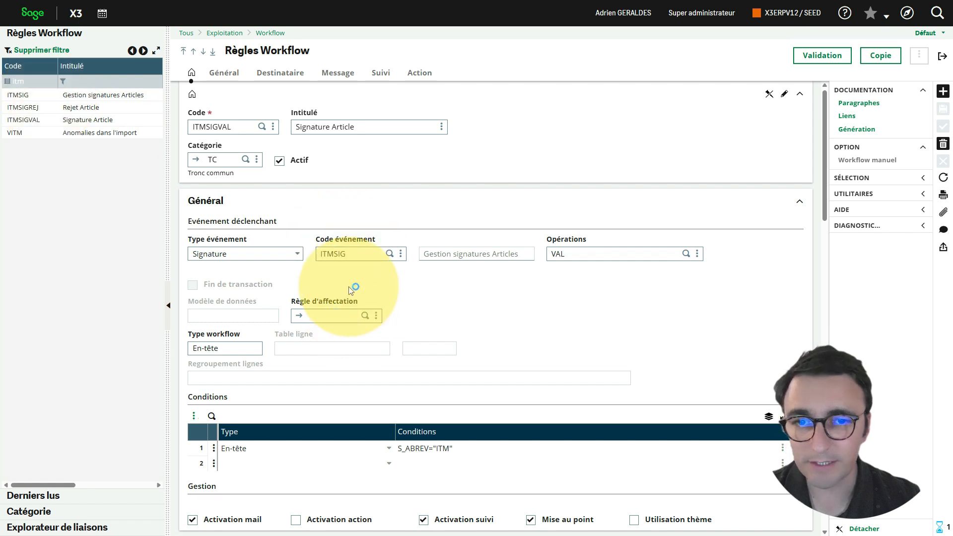
- For rule ITMSIG, check the assignment rule and examine the ITM data model's ATEXTRA links, their abbreviations and link expressions
click(299, 316)
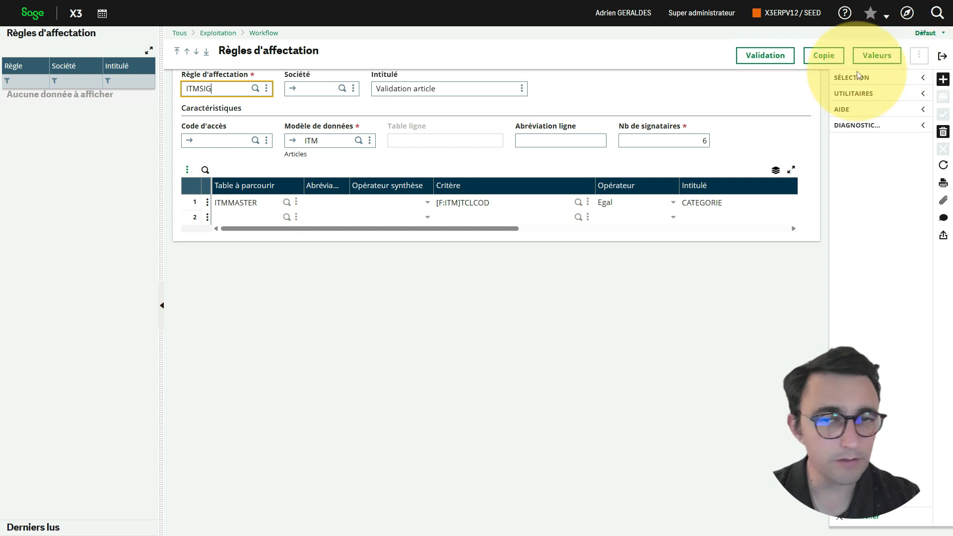
click(943, 56)
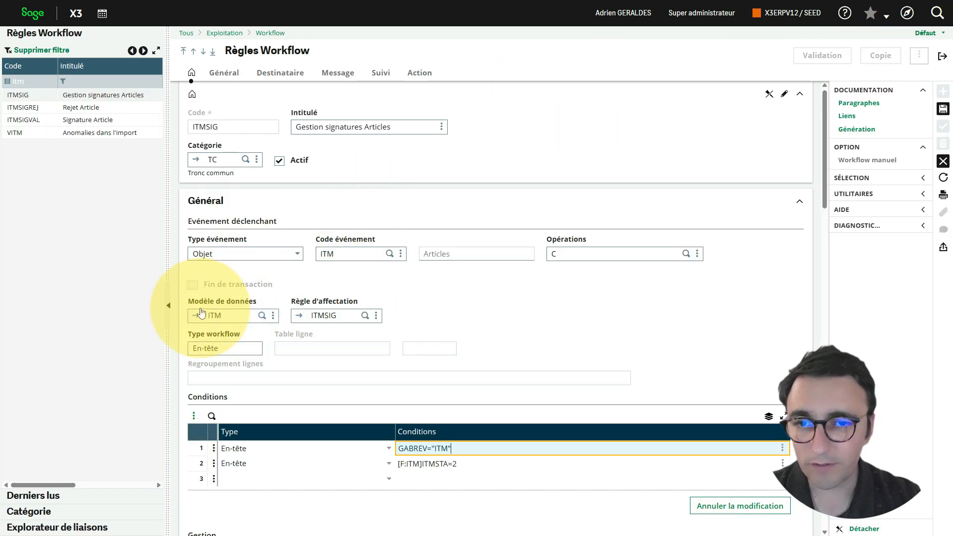
click(193, 315)
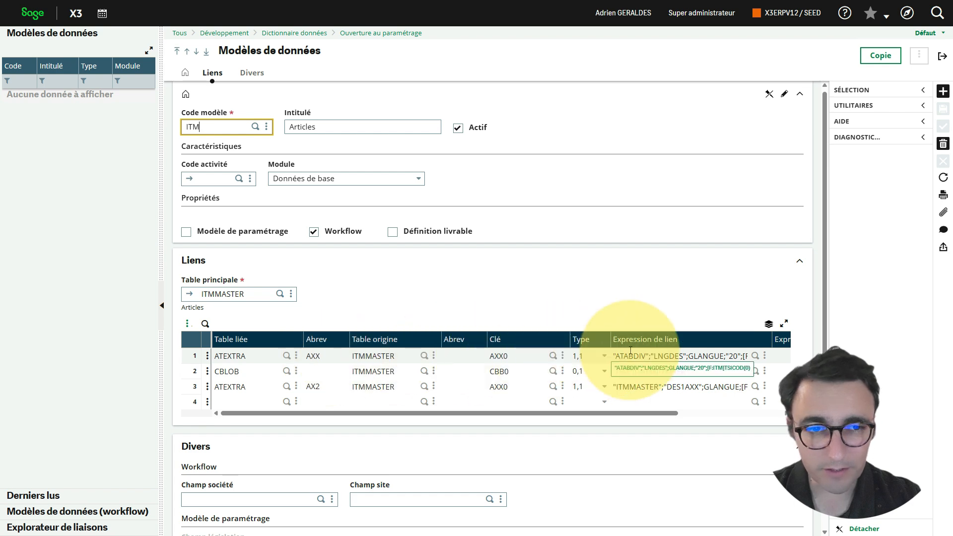
click(784, 323)
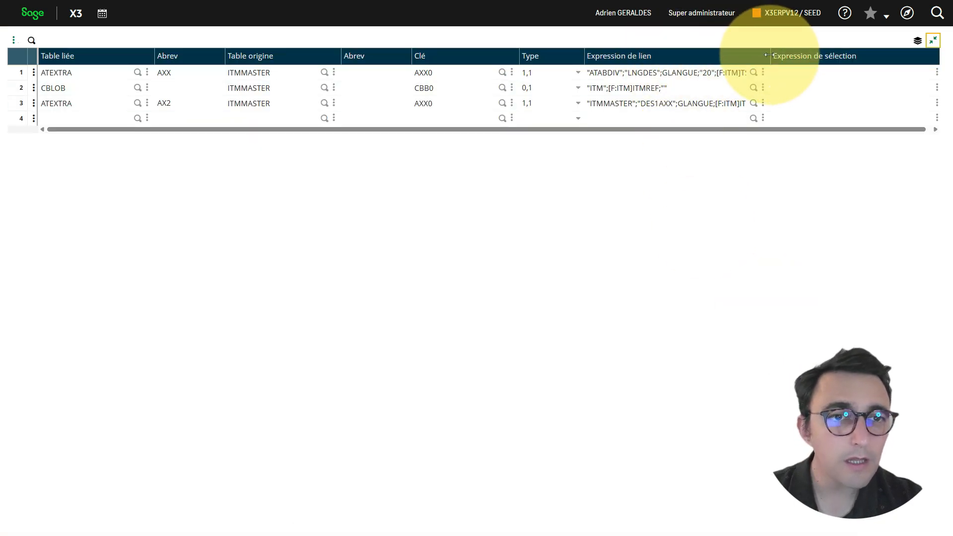
drag(769, 55, 862, 54)
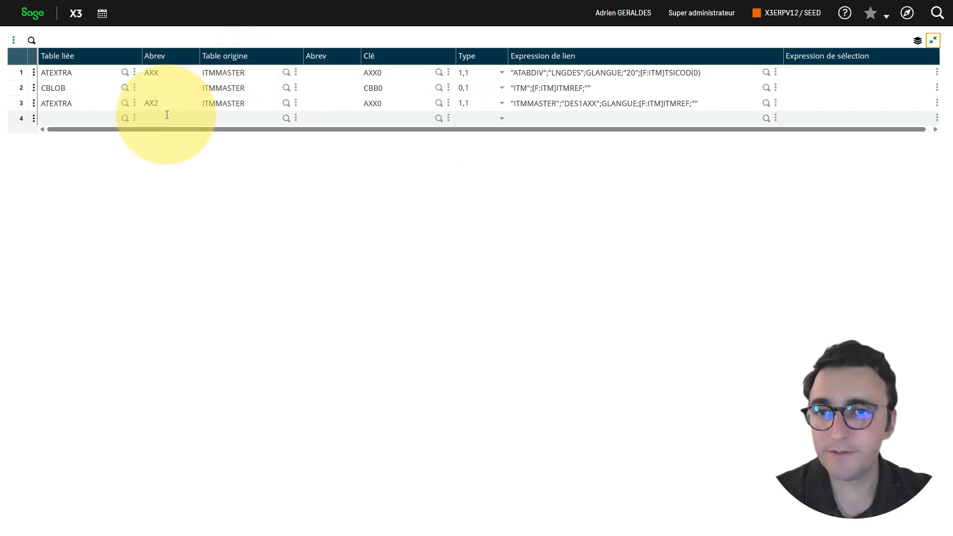
click(135, 105)
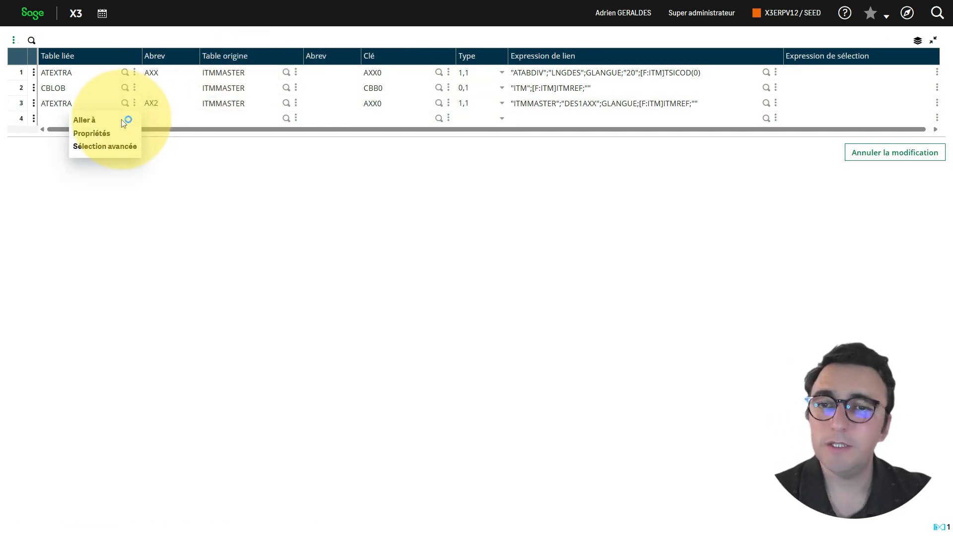
click(124, 120)
click(266, 73)
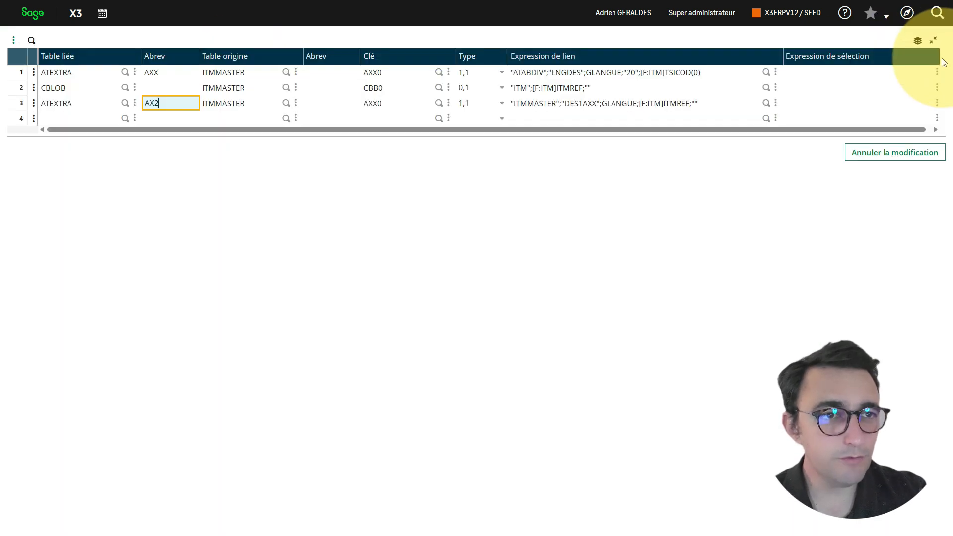
click(934, 42)
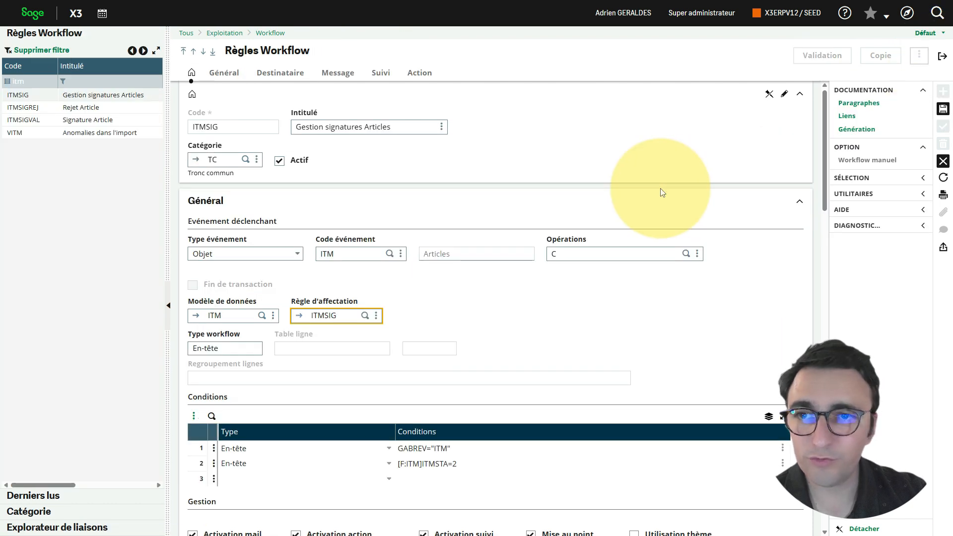
- Replace the Designation expression in the ITMSIG message text with [F:AX2]TEXTE, save the rule and leave the workflow rules
click(336, 75)
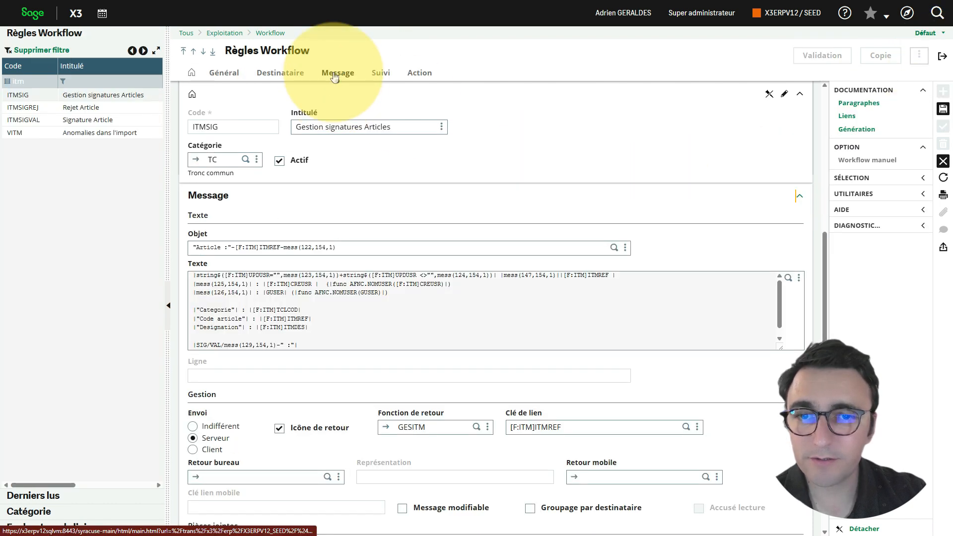
click(282, 327)
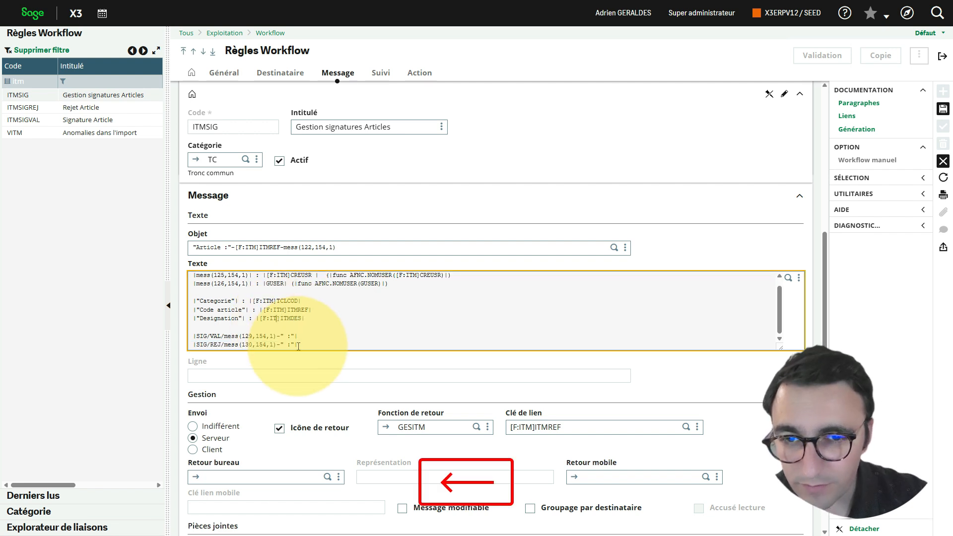
text(AX2)
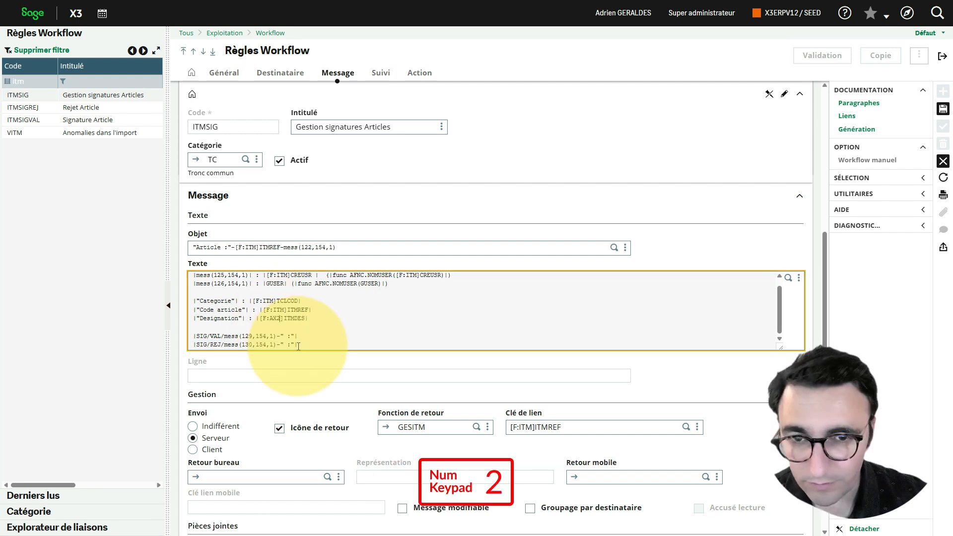
key(Right)
key(Delete)
key(Delete)
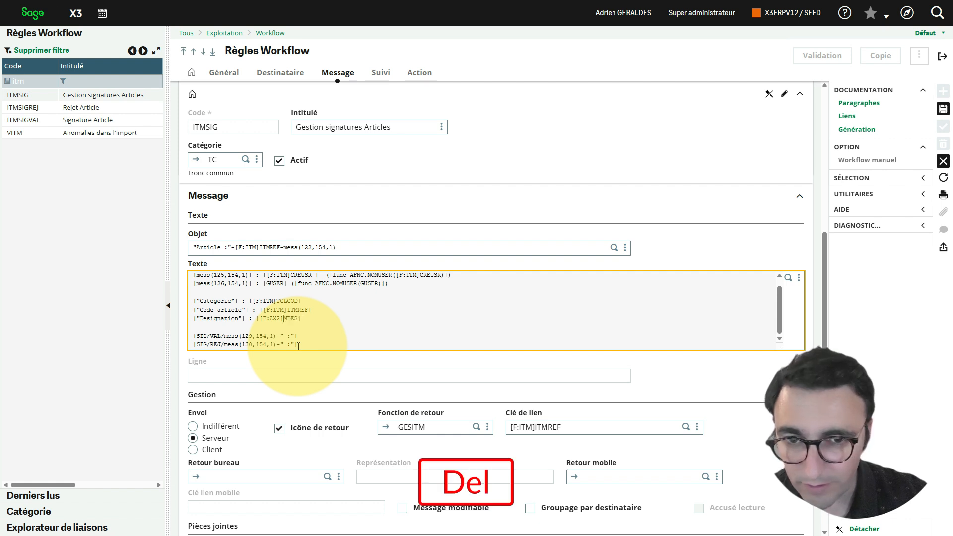
text(TEXTE)
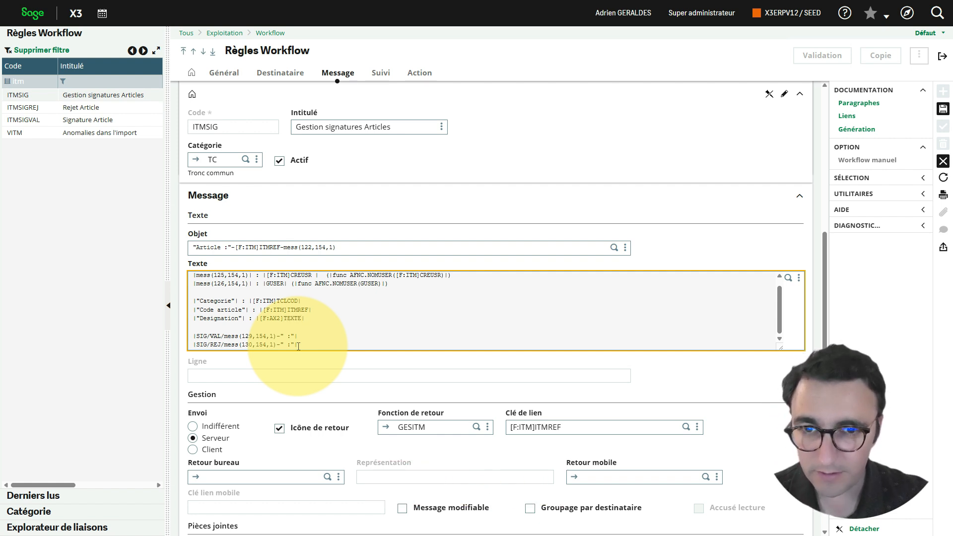
key(Tab)
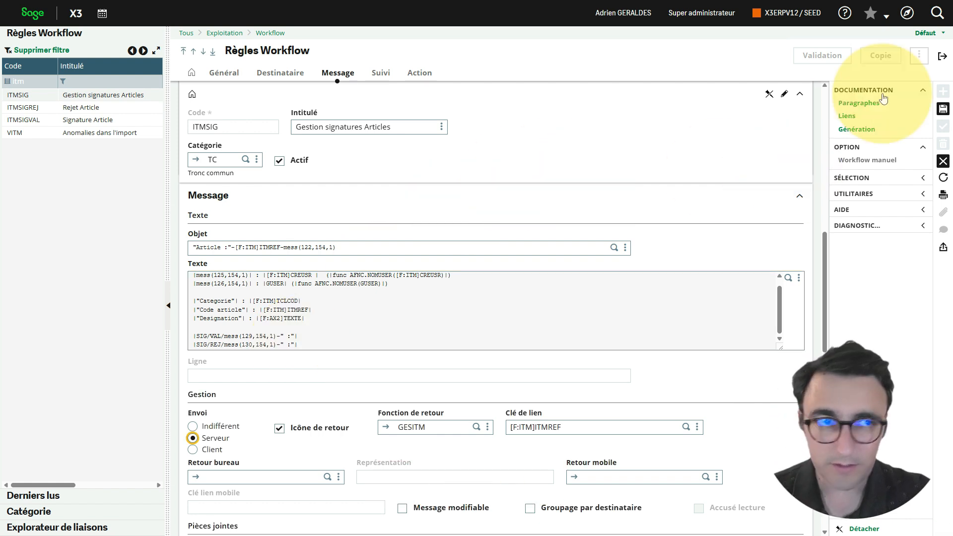
click(942, 112)
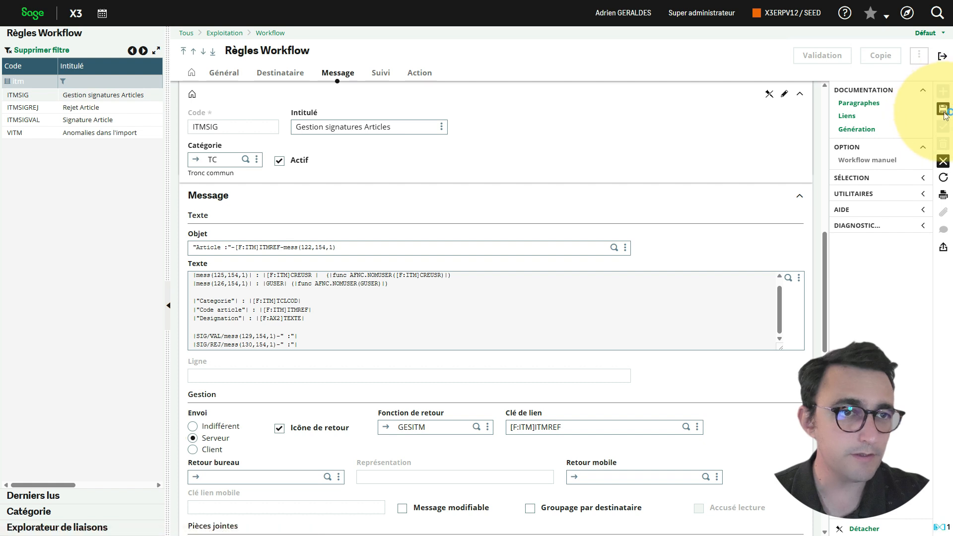
click(945, 59)
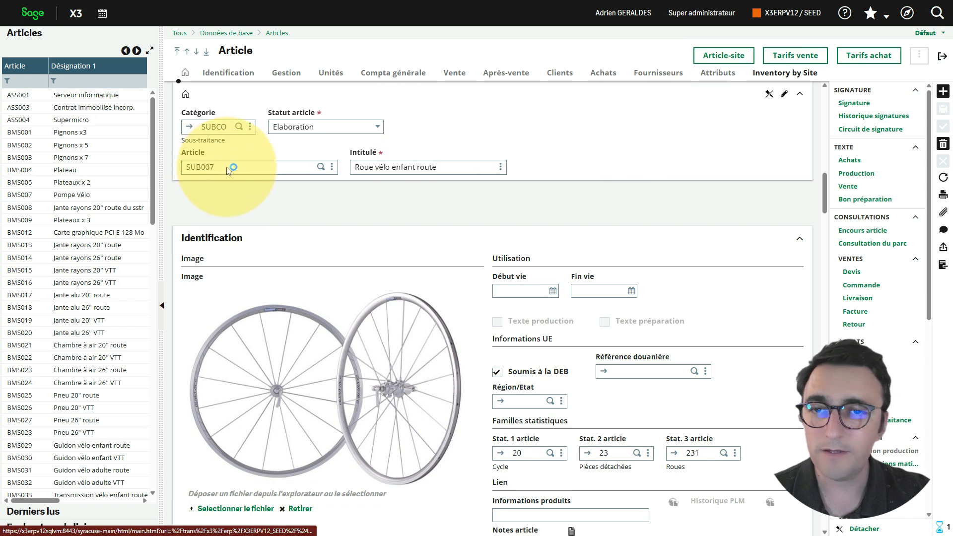
- Clear the article code of SUB007 and change its Intitulé to "Nouvelle roue vélo enfant" for a duplicate
drag(232, 169, 169, 169)
key(Tab)
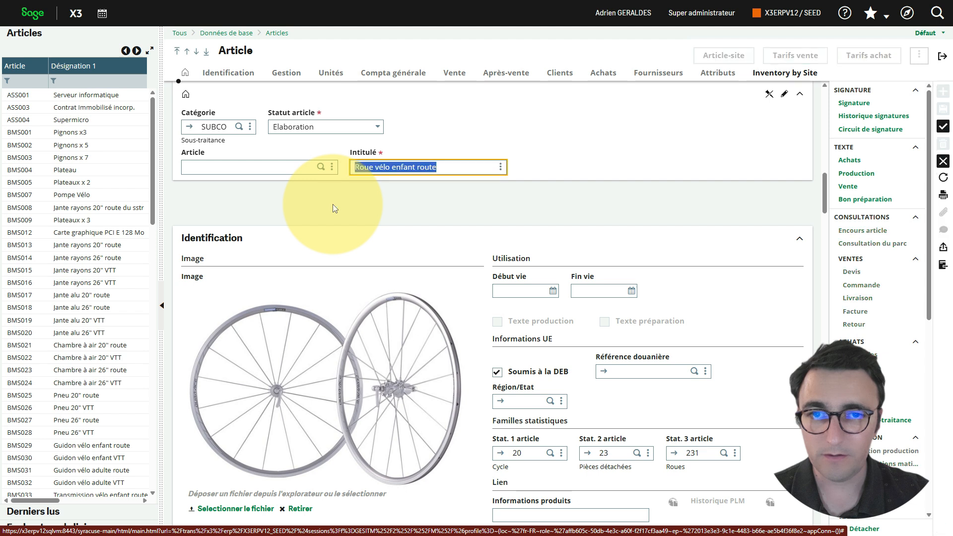
key(Left)
key(Delete)
text(Nou)
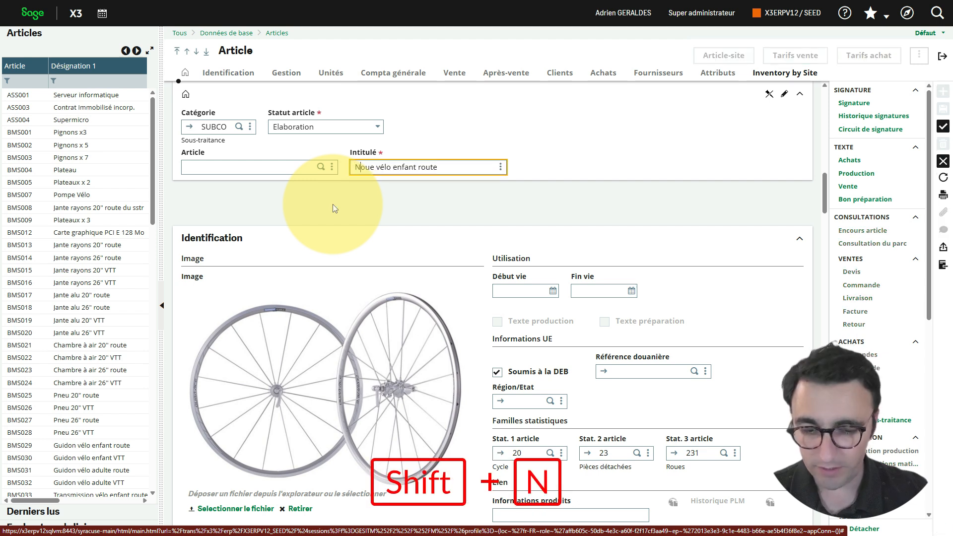
text(velle)
key(shift+r)
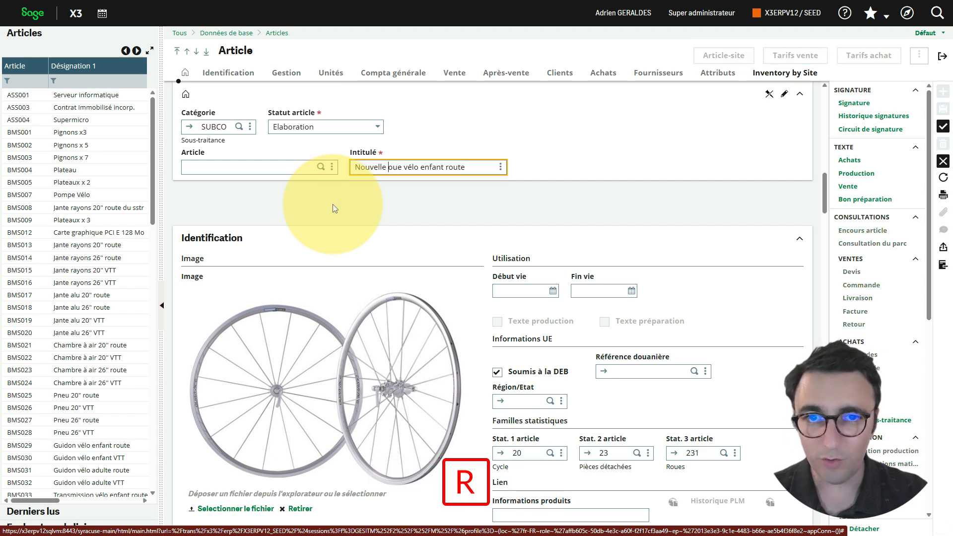
key(End)
key(BackSpace)
key(BackSpace)
key(BackSpace)
key(BackSpace)
key(BackSpace)
key(BackSpace)
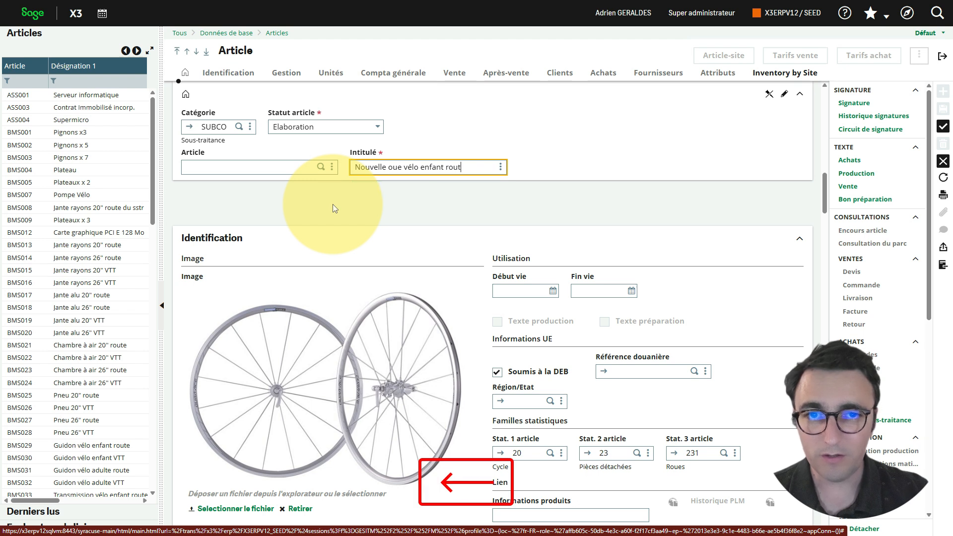
key(Left)
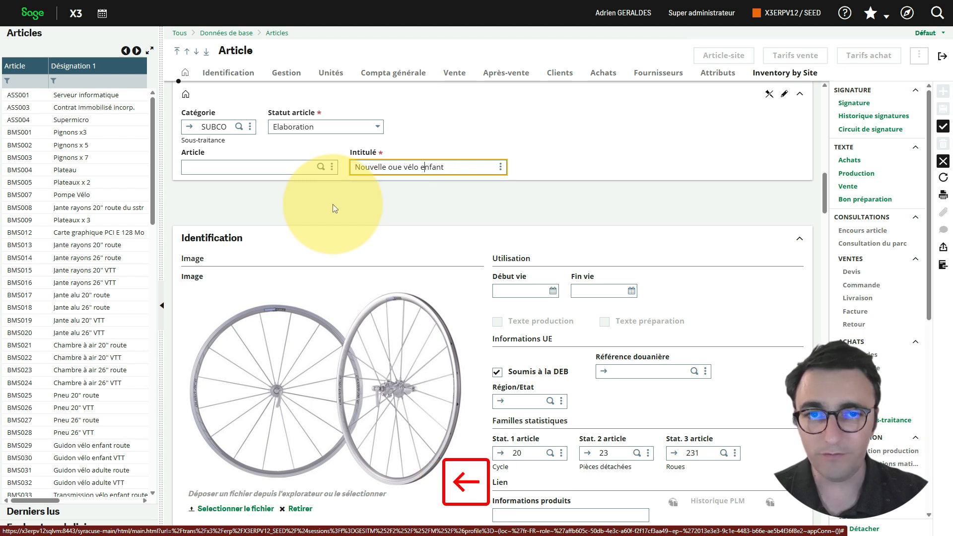
text(r)
key(Tab)
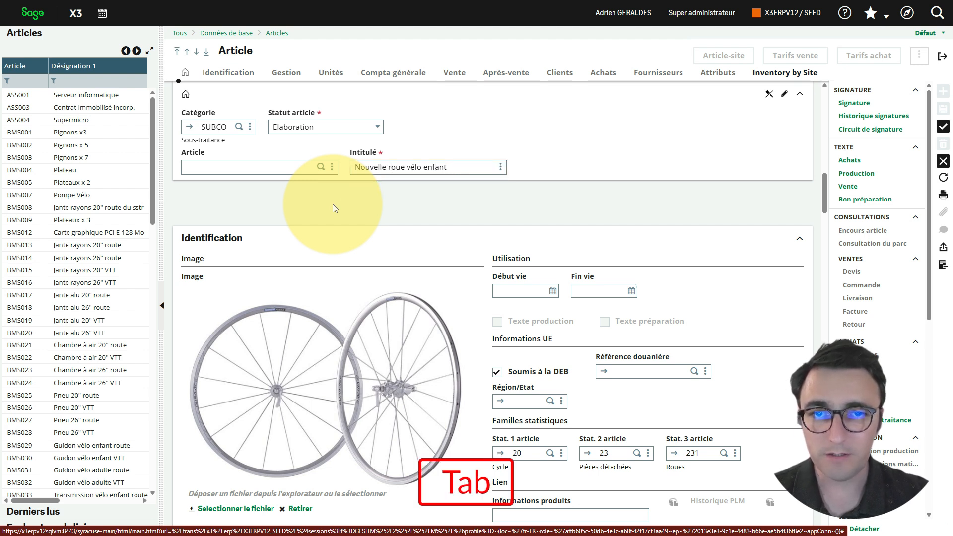
- Create the duplicated "Nouvelle roue vélo enfant" article, close the messages and workflow traces, and check the article's signature circuit
click(945, 130)
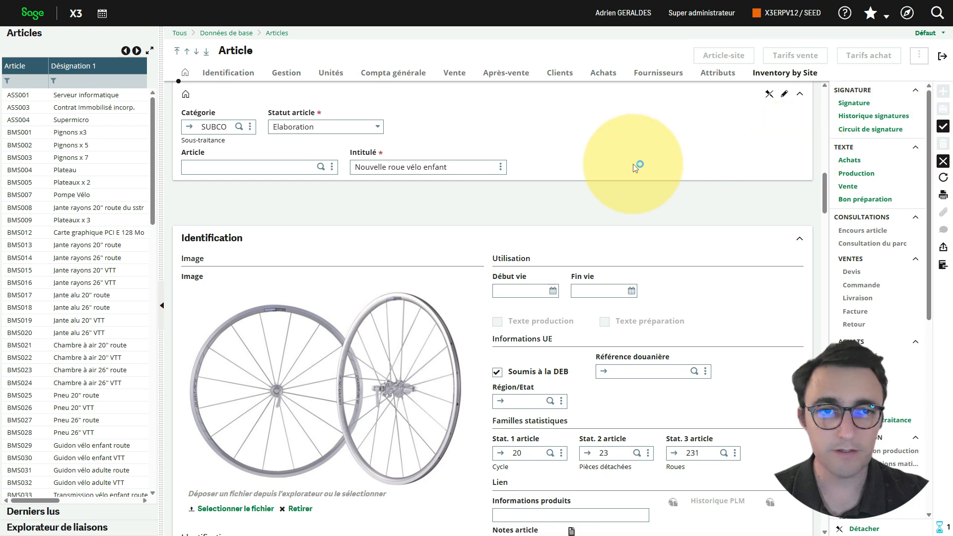
click(541, 158)
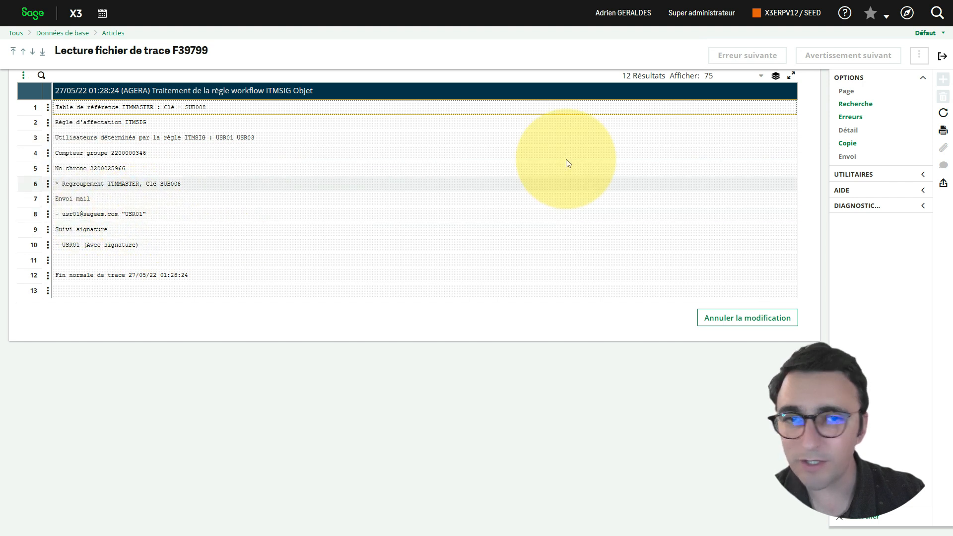
click(944, 57)
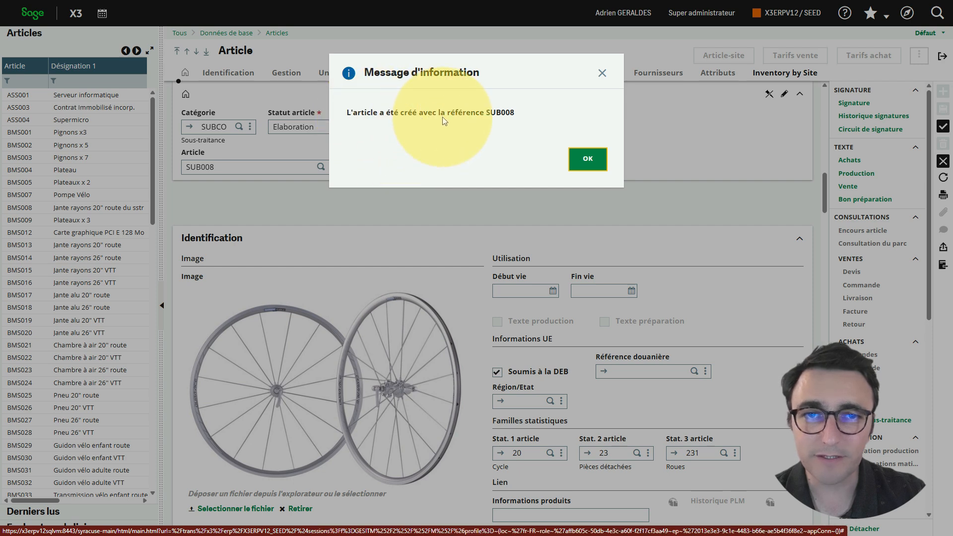
click(584, 157)
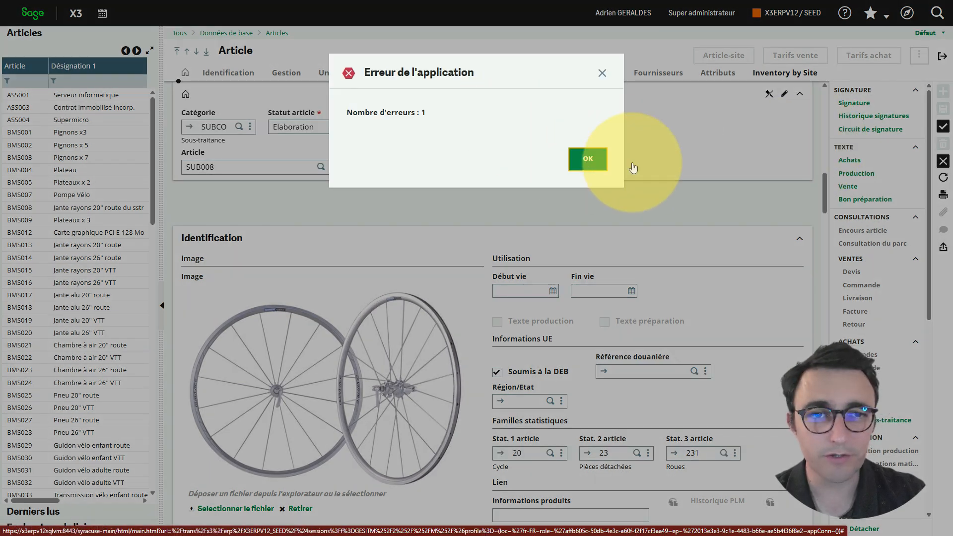
click(585, 158)
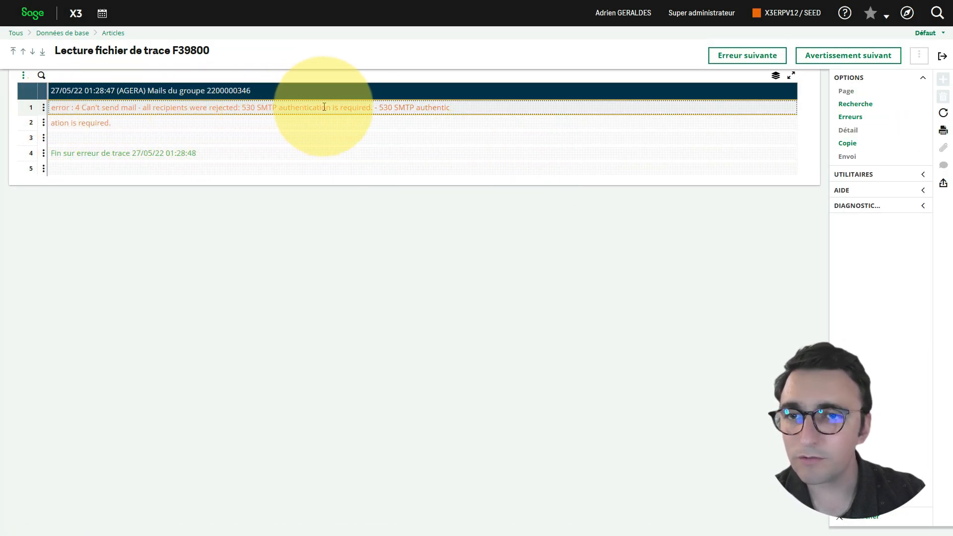
click(942, 57)
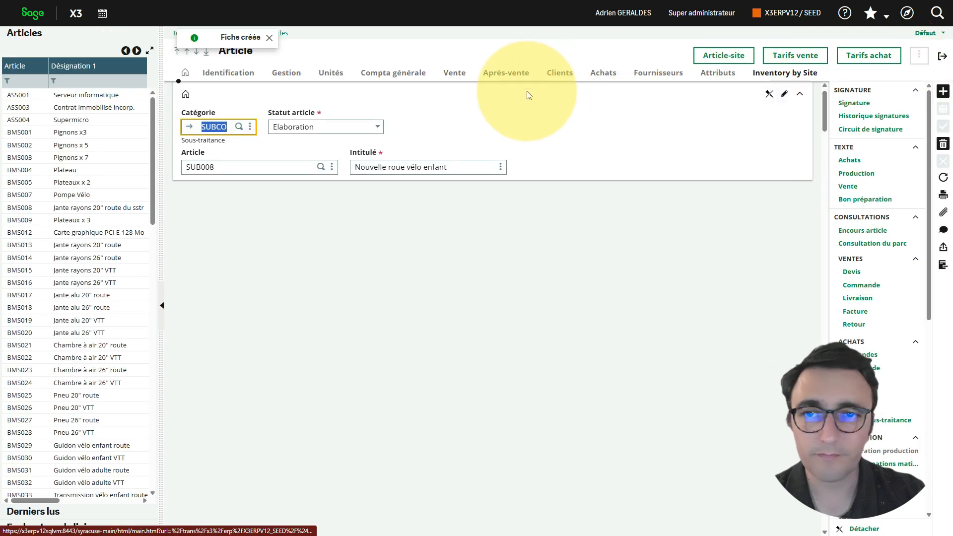
click(866, 131)
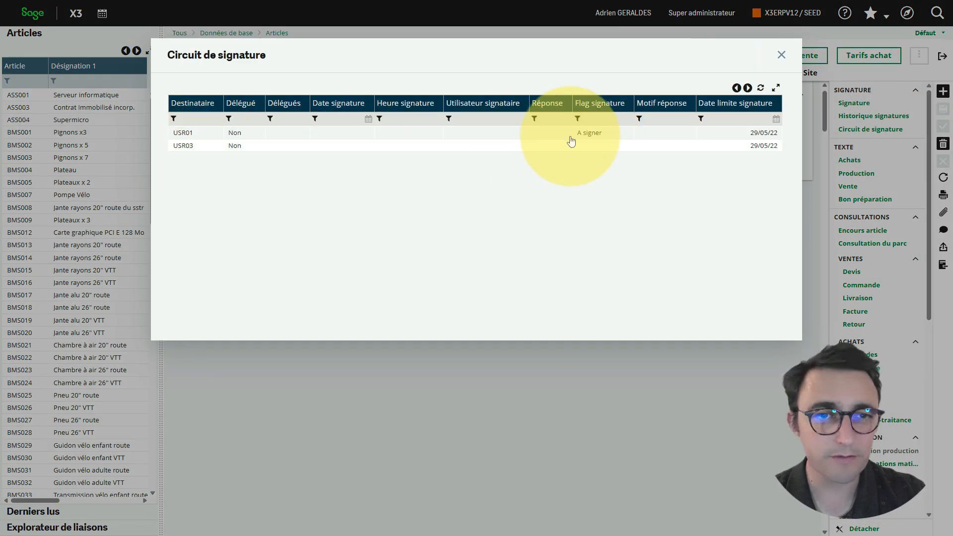
click(782, 56)
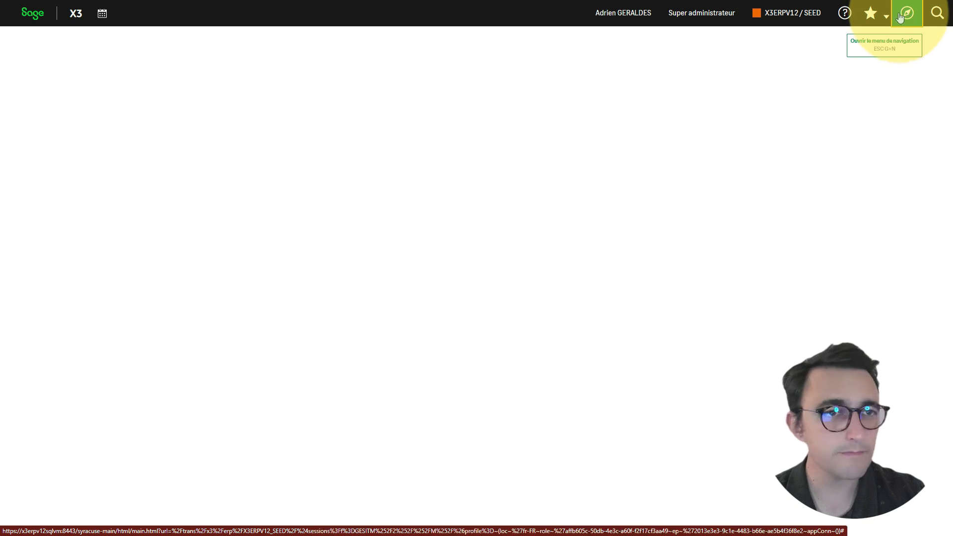
- Open the Workflow monitor from the Exploitation functions with the Standard complet (ALL) transaction and no recipient filter
click(901, 16)
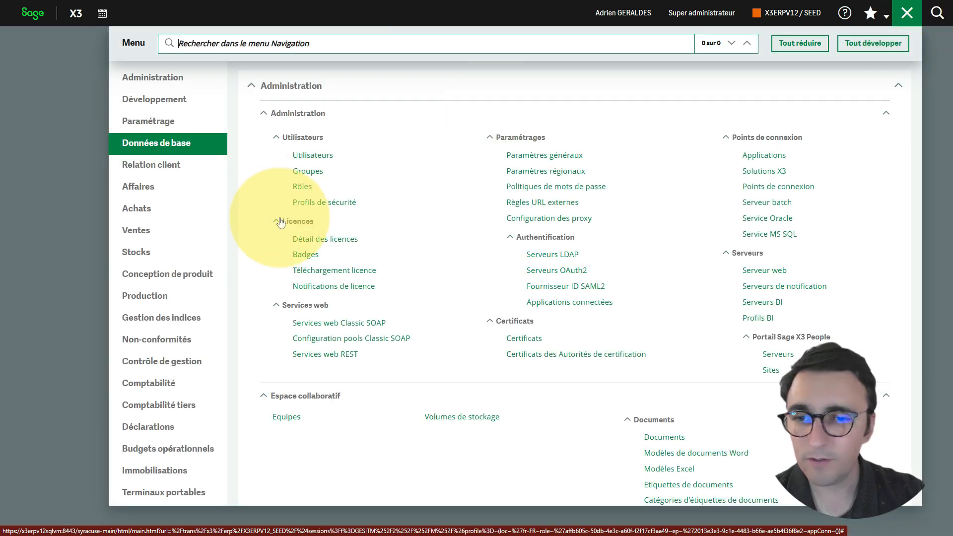
scroll(171, 412, down, 2)
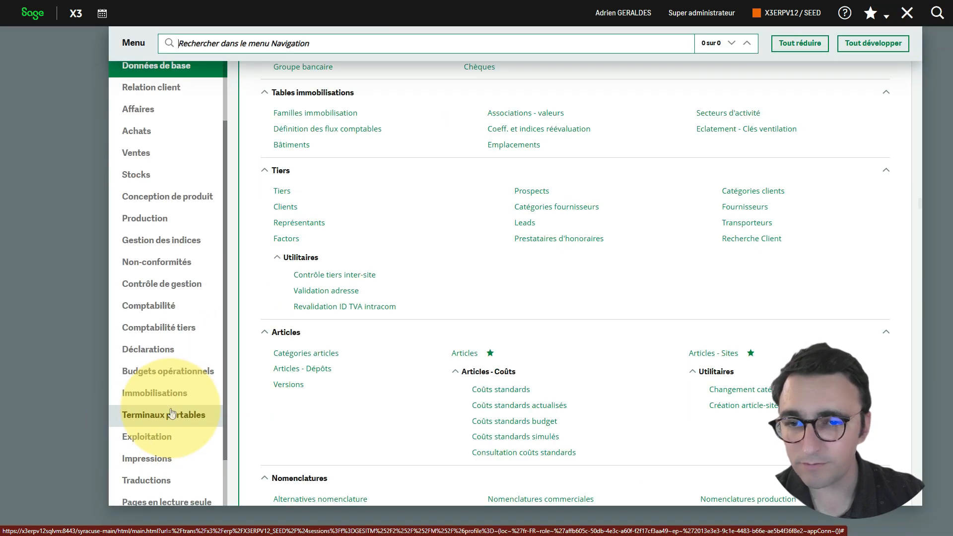
click(149, 436)
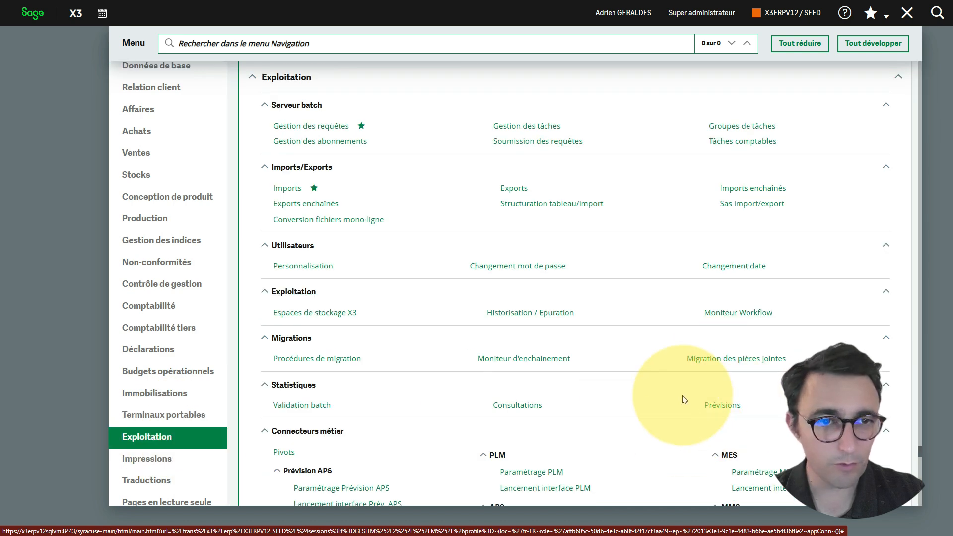
click(743, 315)
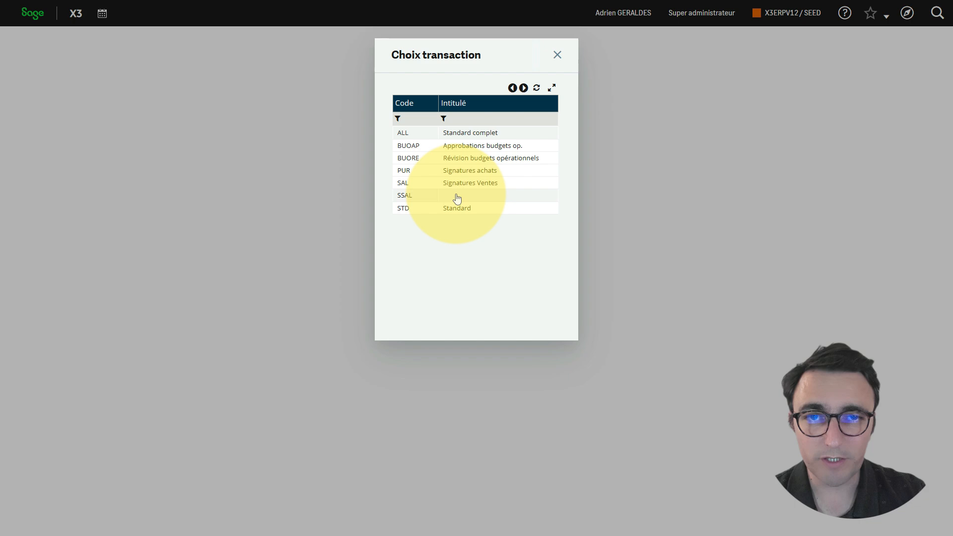
click(469, 135)
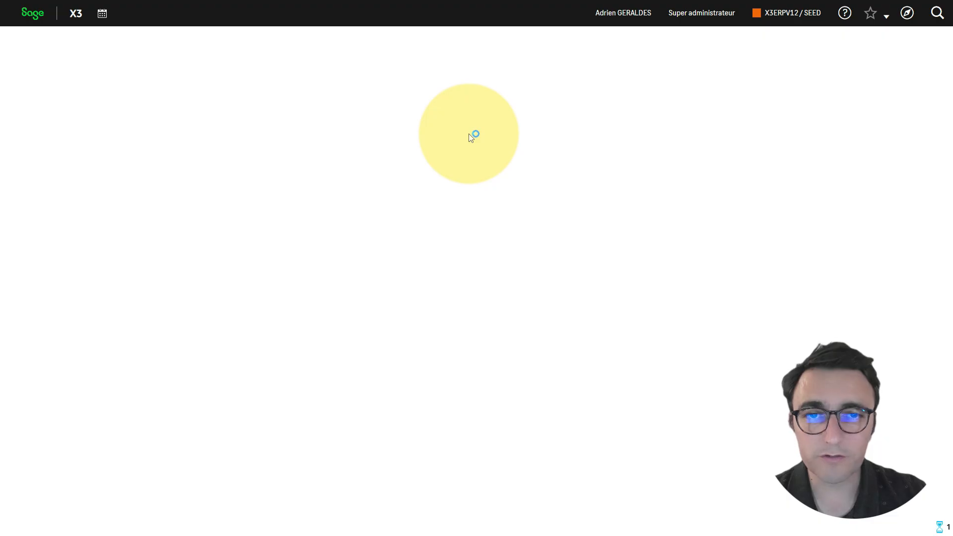
click(164, 127)
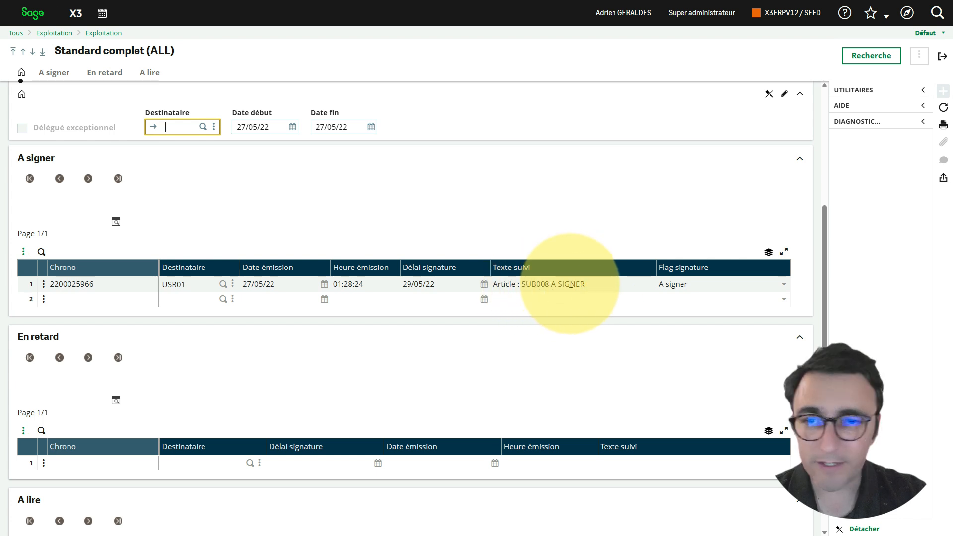
- Read the full workflow message sent for SUB008 from the follow-up history of its pending signature line
click(43, 286)
click(43, 285)
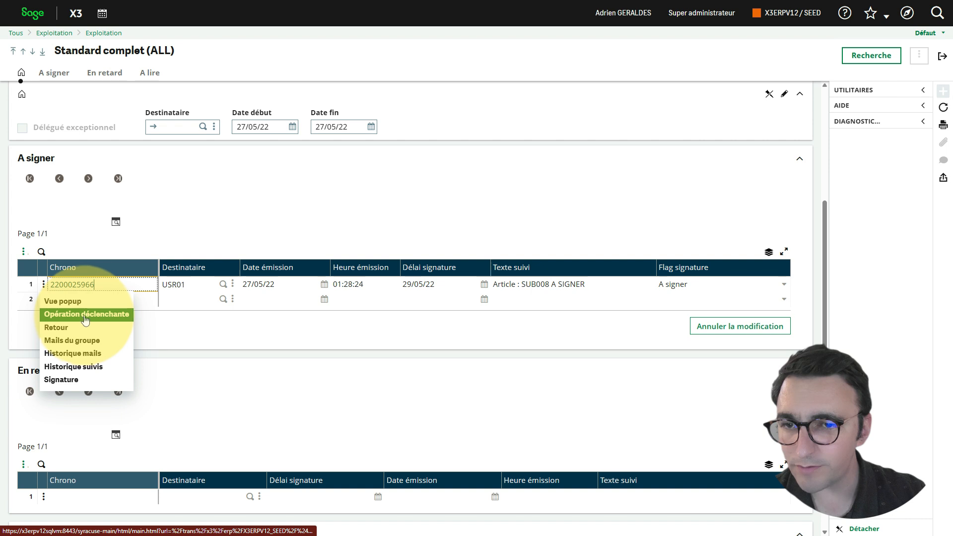
click(78, 366)
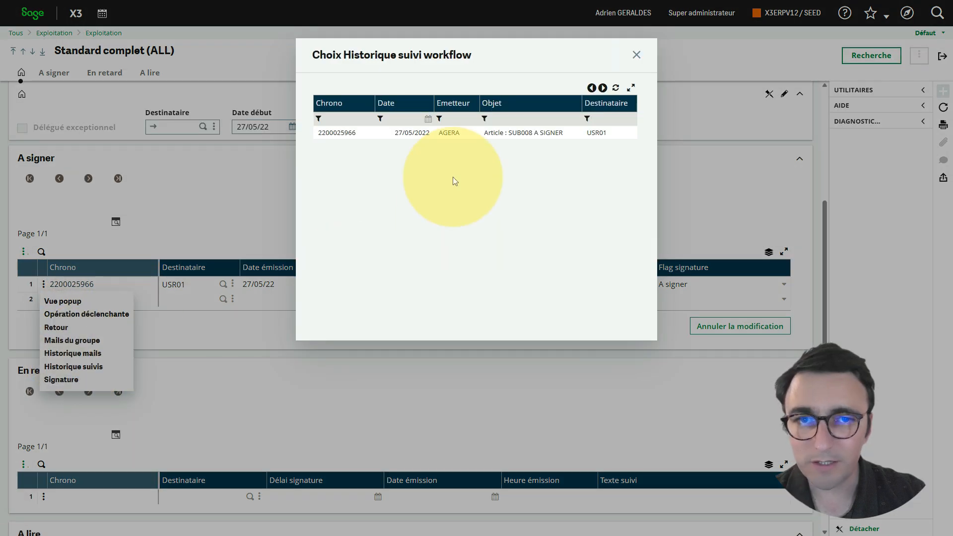
click(496, 136)
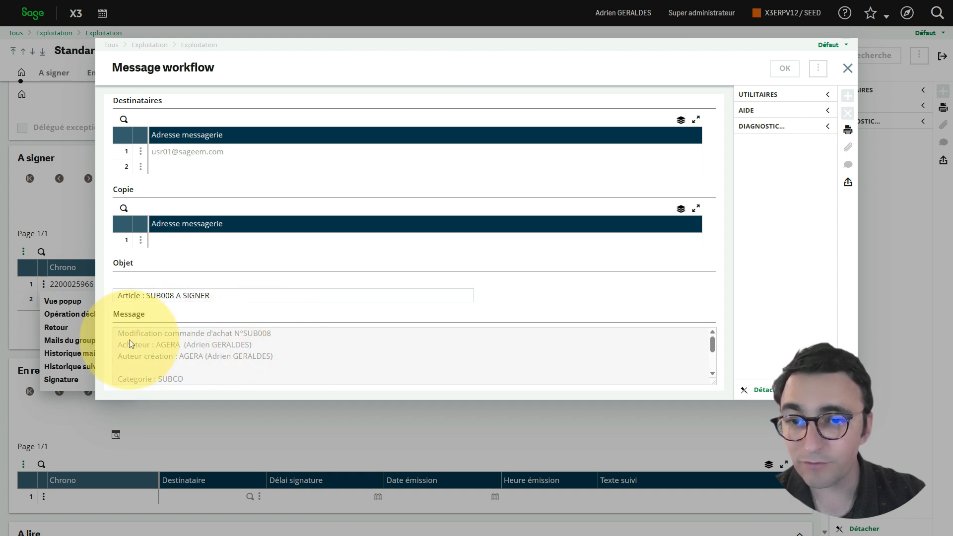
scroll(173, 370, down, 1)
scroll(173, 371, down, 1)
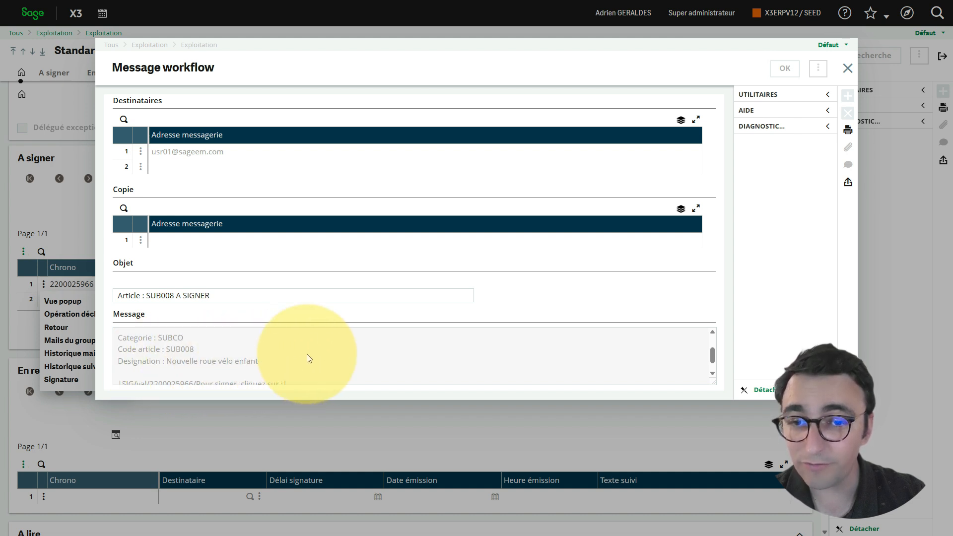
scroll(315, 353, down, 1)
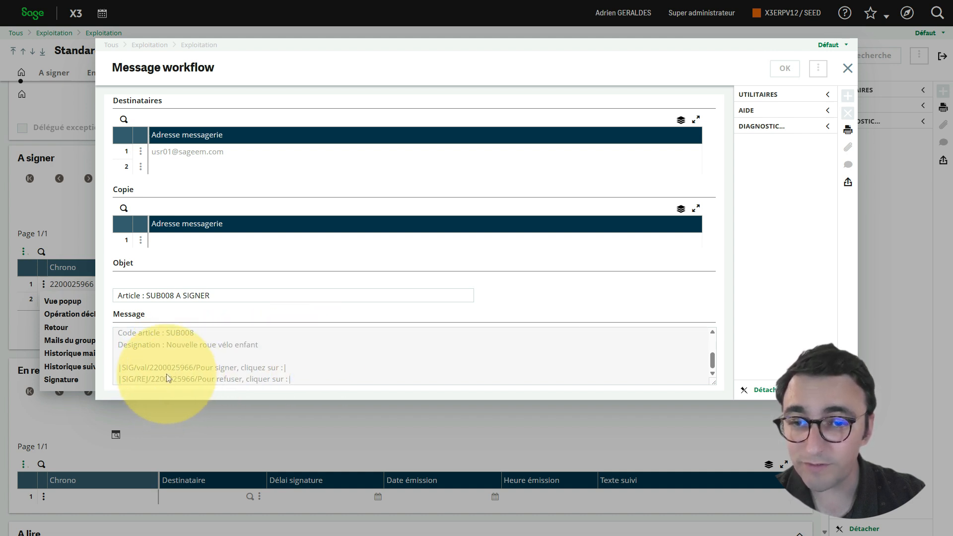
click(848, 68)
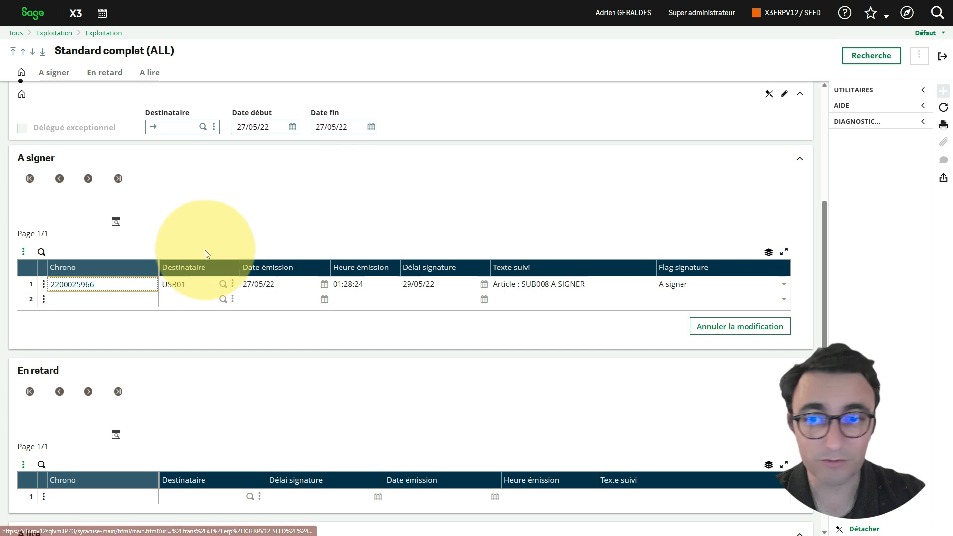
- Sign the pending SUB008 line with the VAL Validation response, then review and close the signature trace
click(43, 284)
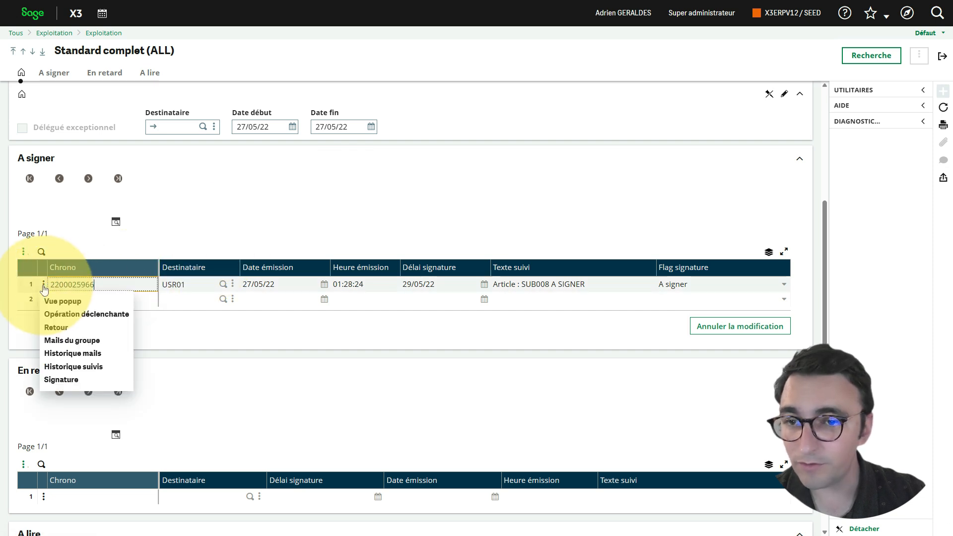
click(61, 380)
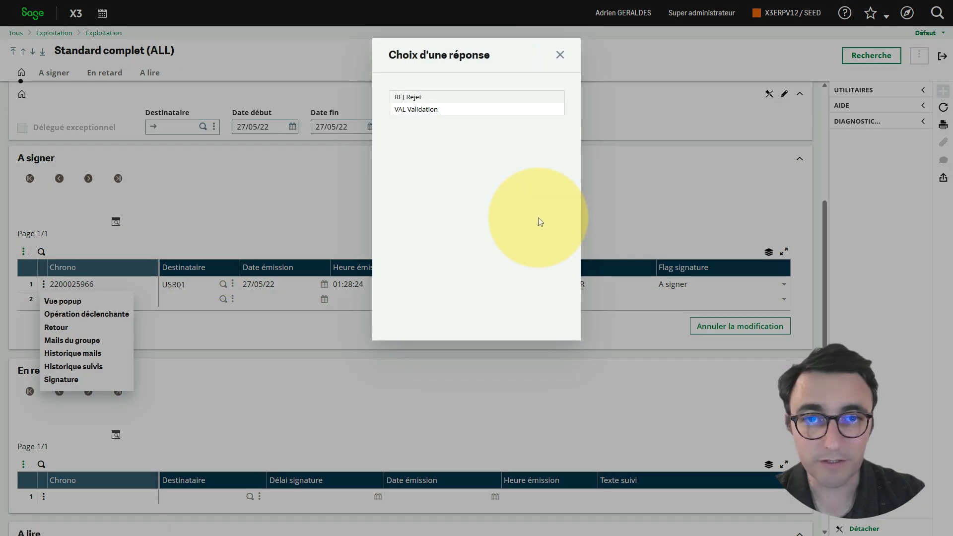
click(421, 111)
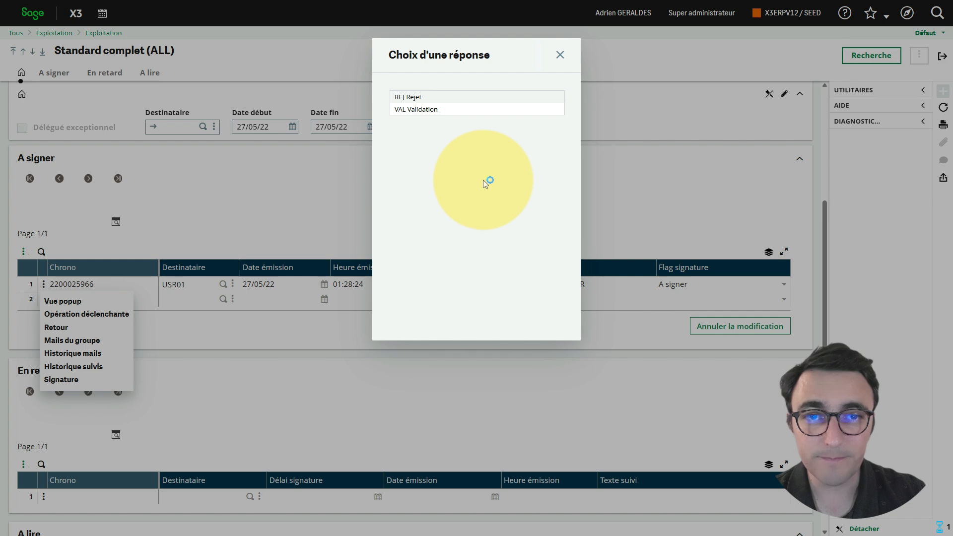
click(588, 159)
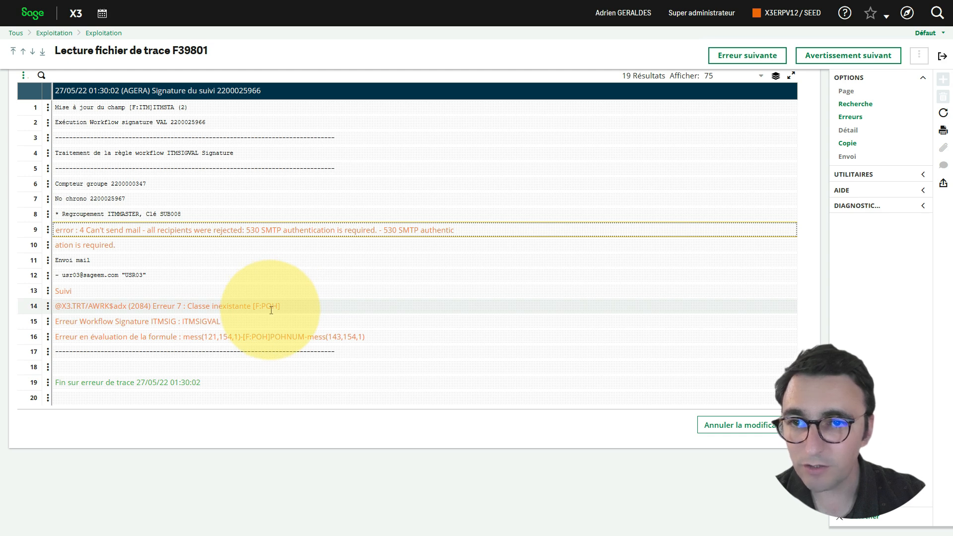
click(943, 56)
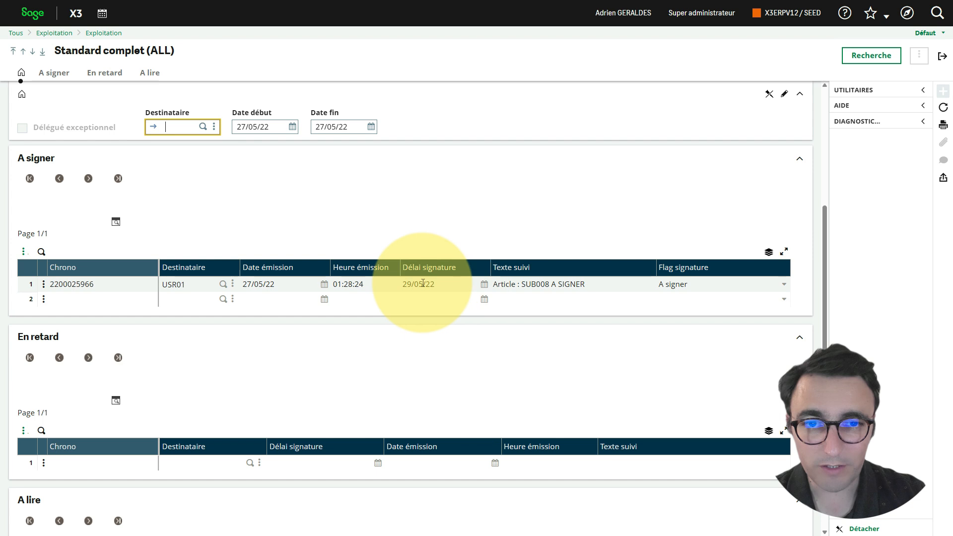
- Open the workflow rules, filter the rule codes on "itm" and display rule ITMSIGVAL
click(910, 18)
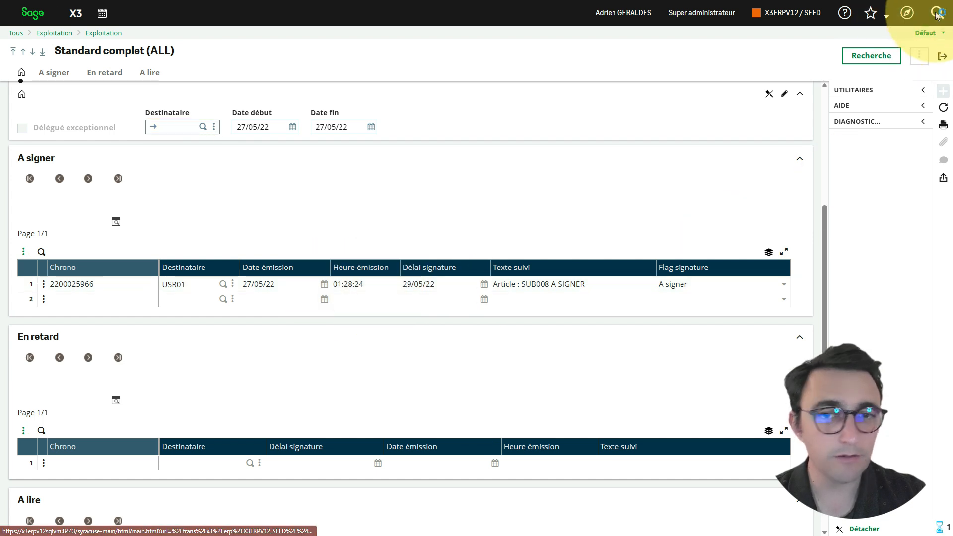
click(456, 169)
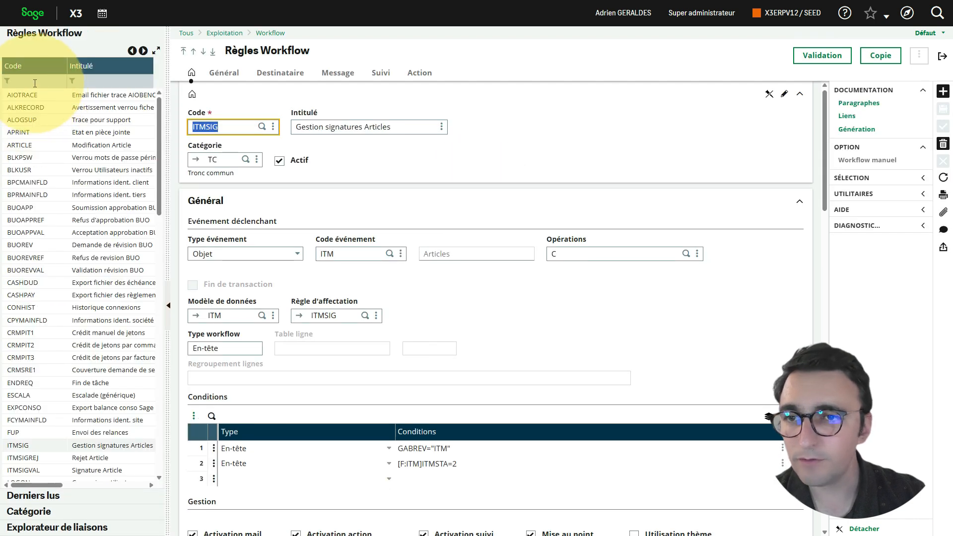
click(40, 85)
text(itm)
key(Return)
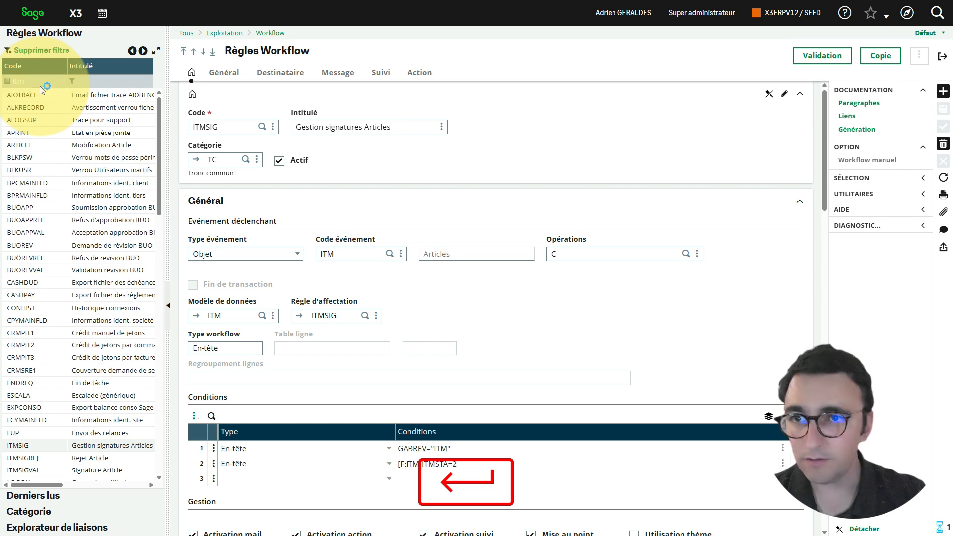
click(48, 123)
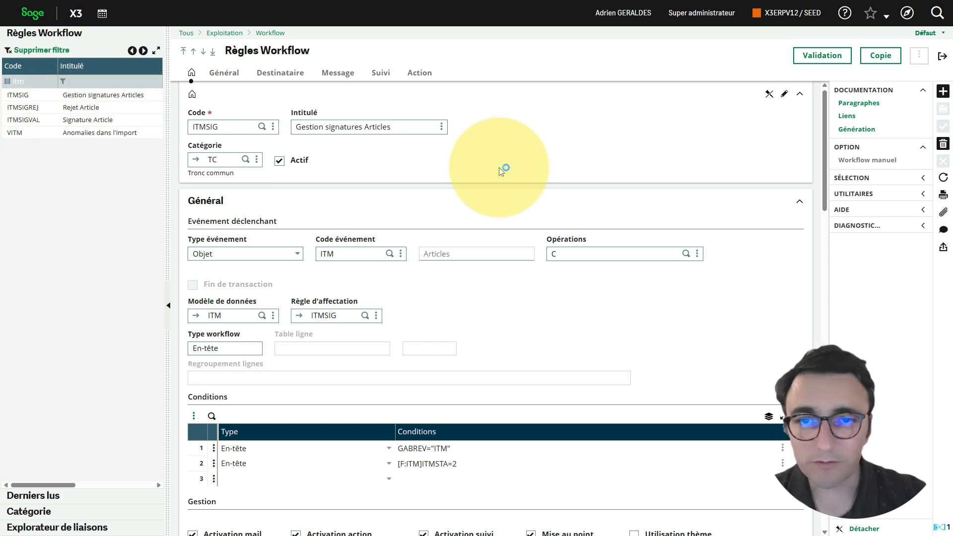
- Replace the Texte suivi expression of ITMSIGVAL with its message Objet expression, "Article :"-[F:ITM]ITMREF-mess(122,154,1)
scroll(499, 296, down, 1)
scroll(499, 296, down, 6)
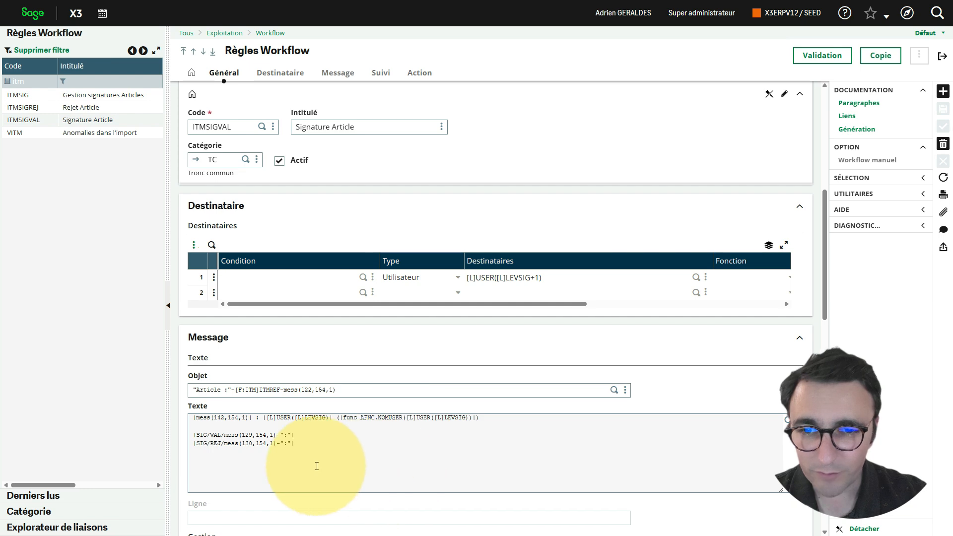
scroll(383, 436, down, 4)
scroll(386, 436, down, 3)
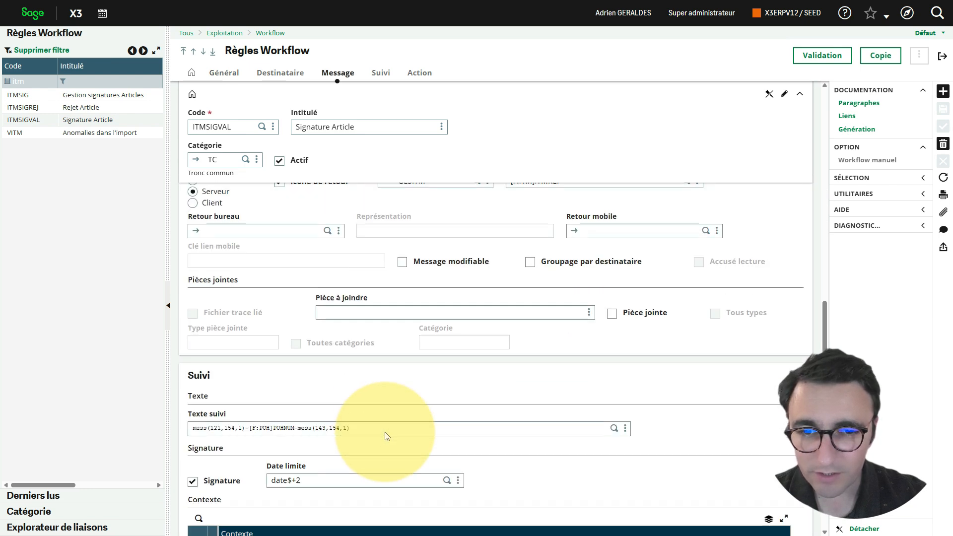
scroll(325, 356, up, 6)
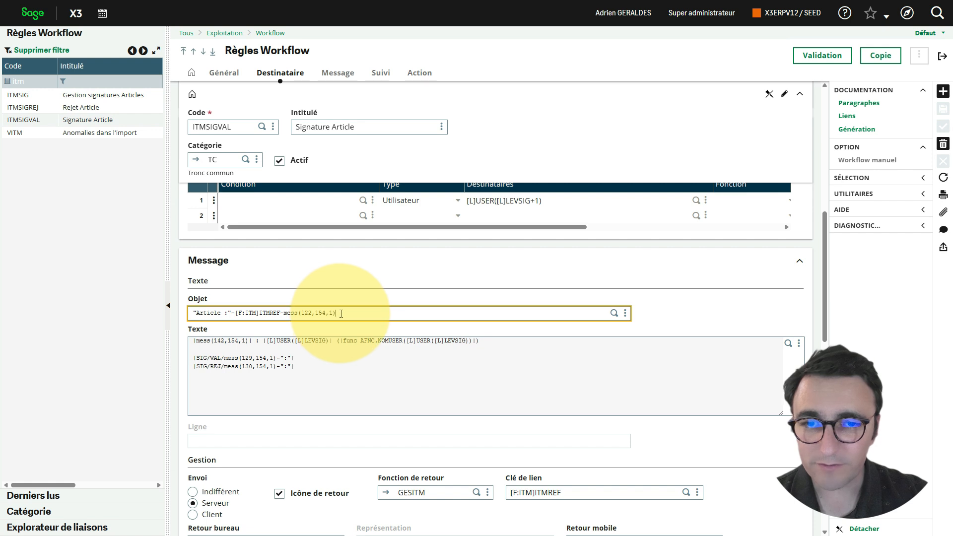
drag(341, 314, 181, 312)
key(ctrl+c)
scroll(309, 393, down, 5)
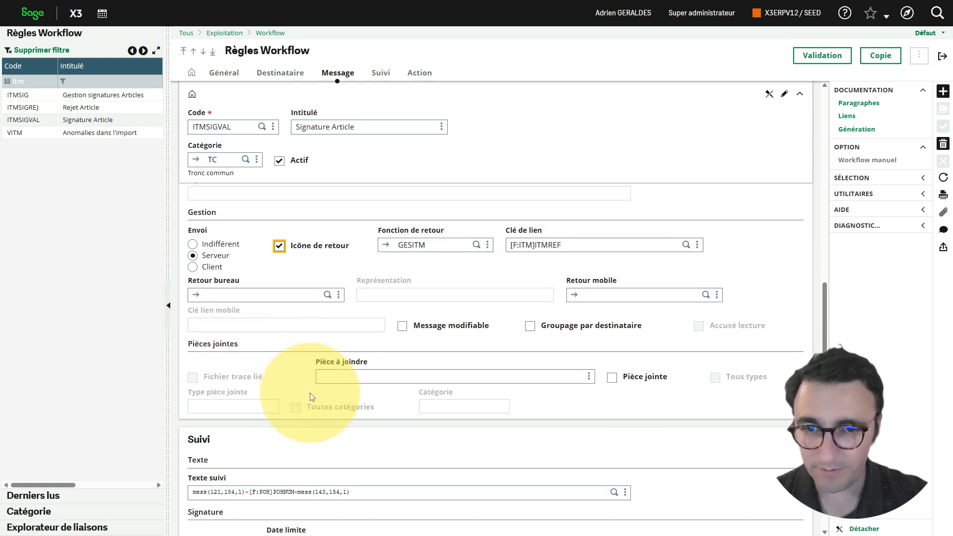
scroll(311, 398, down, 2)
click(348, 406)
drag(347, 407, 134, 405)
key(ctrl+v)
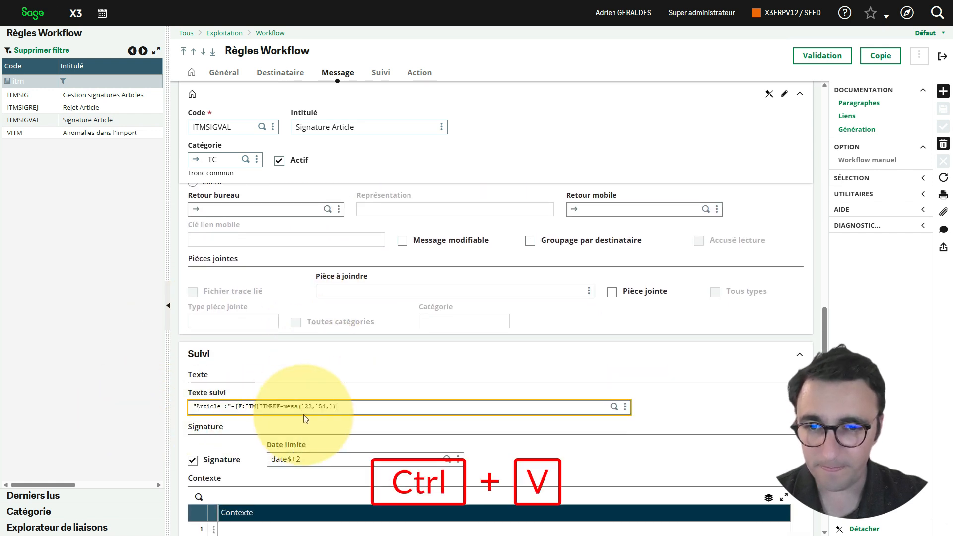
key(Tab)
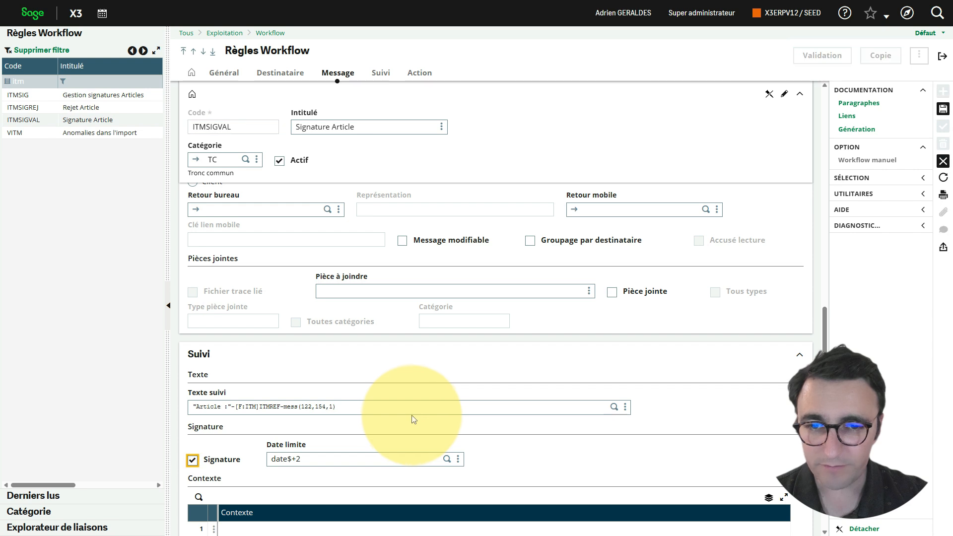
- Save rule ITMSIGVAL, then review the message and recipients of rejection rule ITMSIGREJ and leave the workflow rules
scroll(427, 413, down, 4)
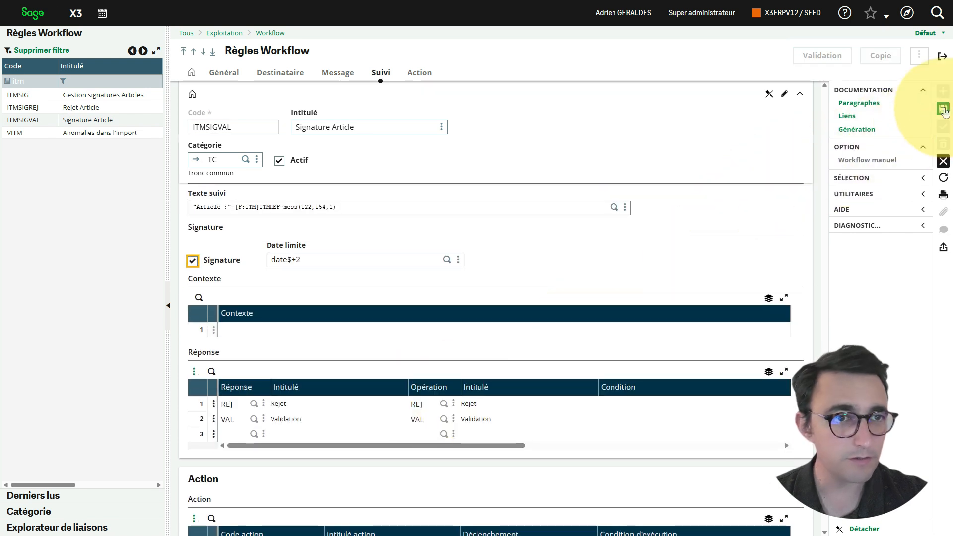
click(944, 109)
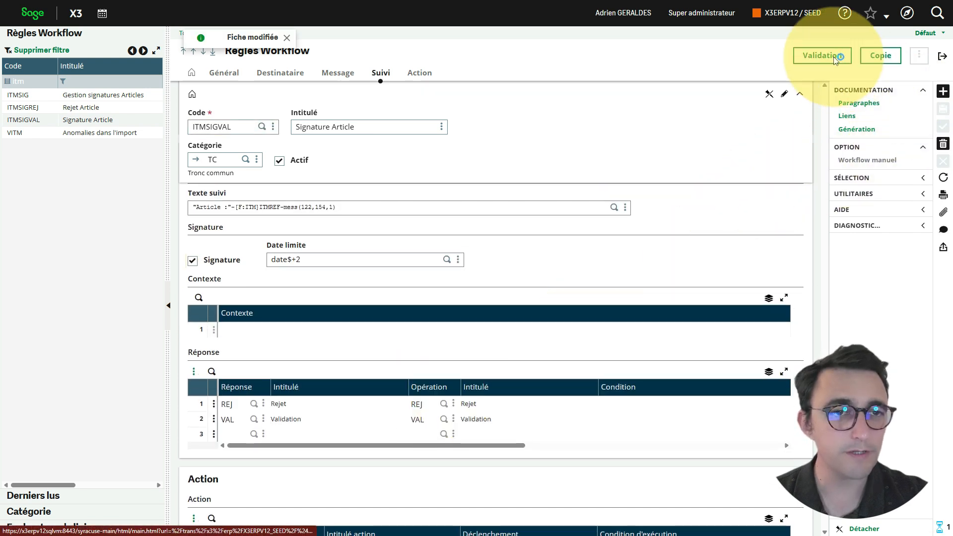
click(83, 109)
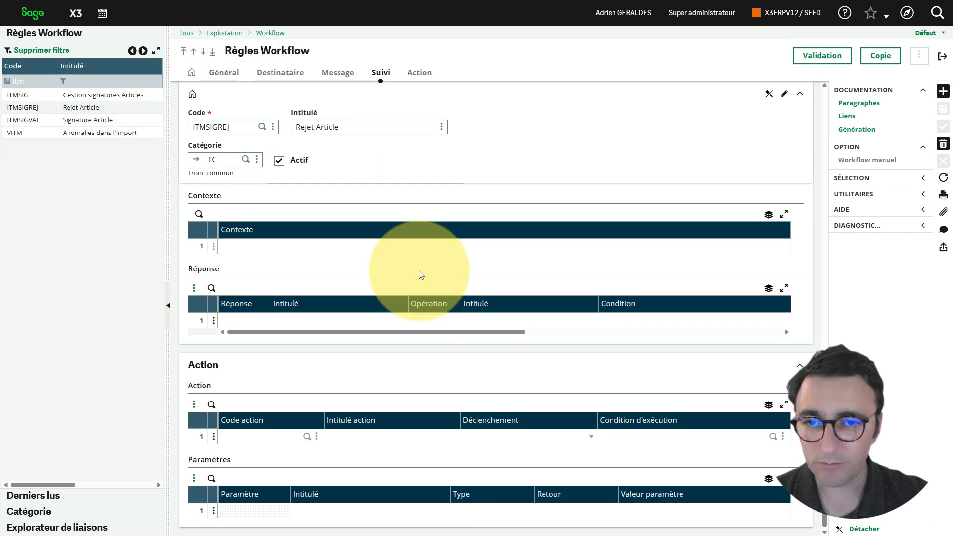
scroll(419, 275, up, 10)
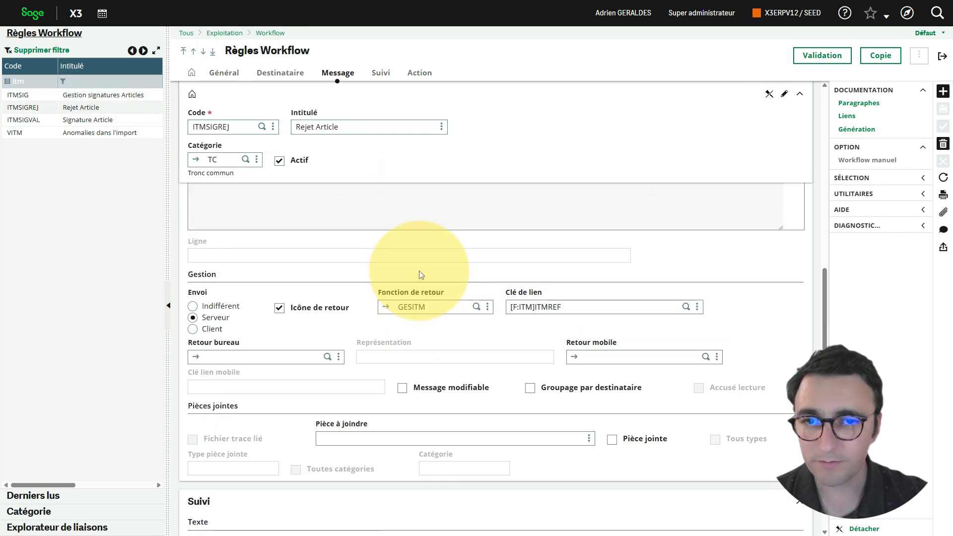
scroll(420, 275, up, 5)
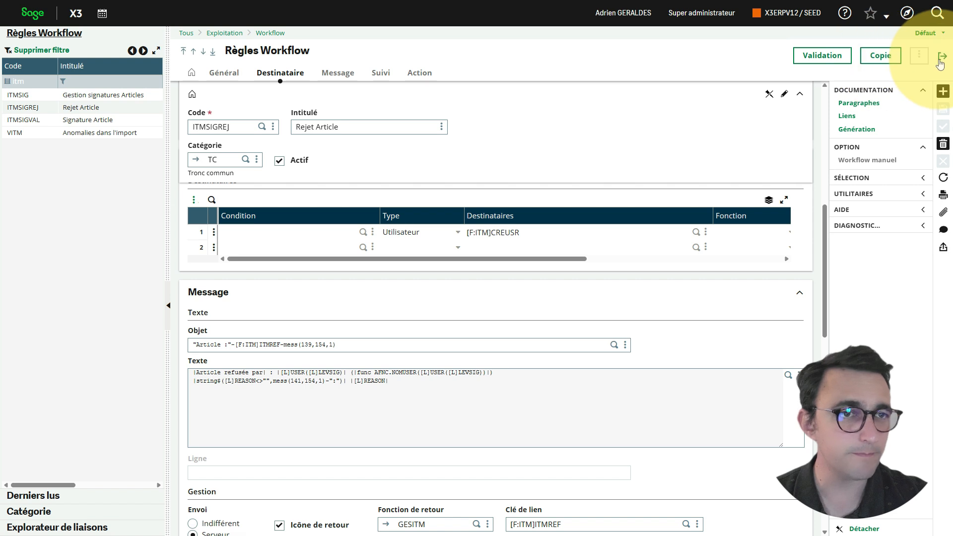
click(941, 61)
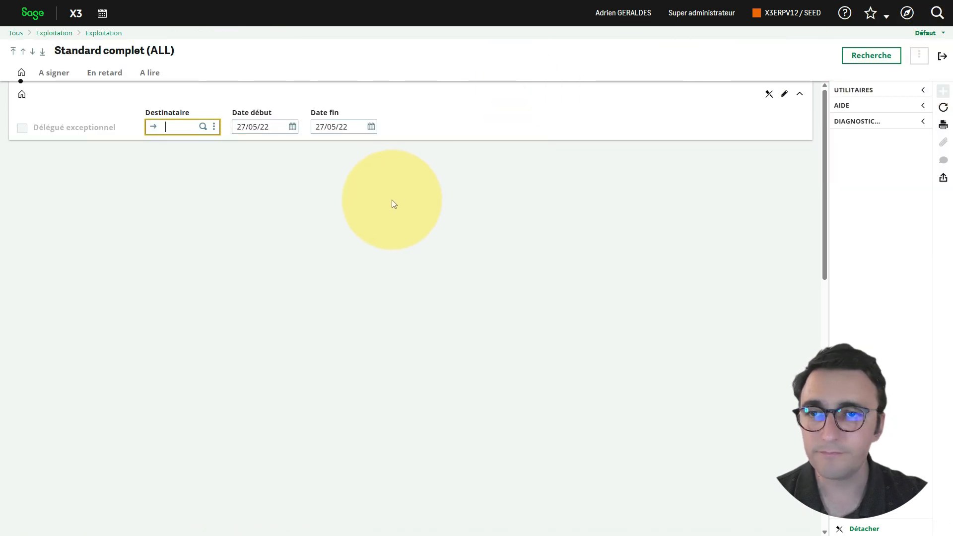
- Sign USR01's pending SUB008 line with the VAL Validation response, then review and close the signature trace
click(52, 72)
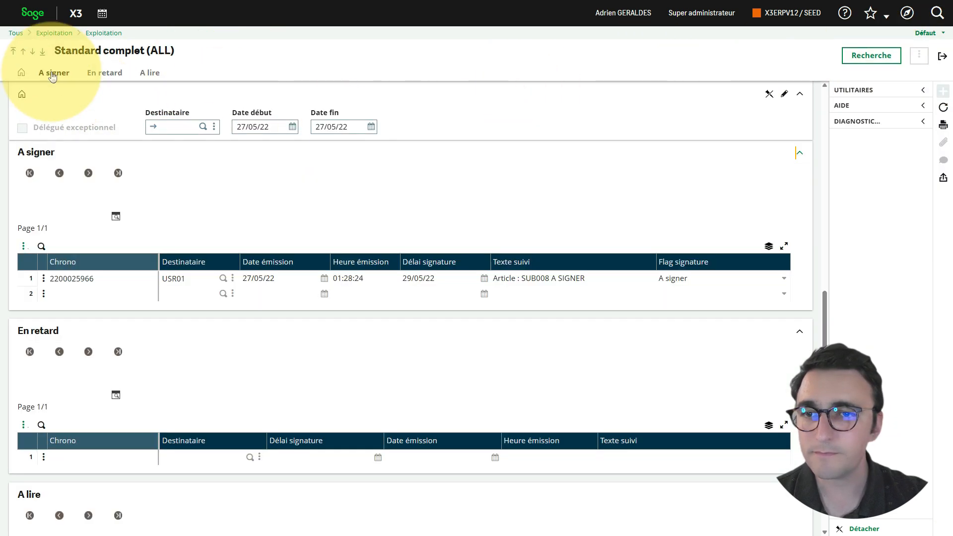
click(44, 280)
click(44, 280)
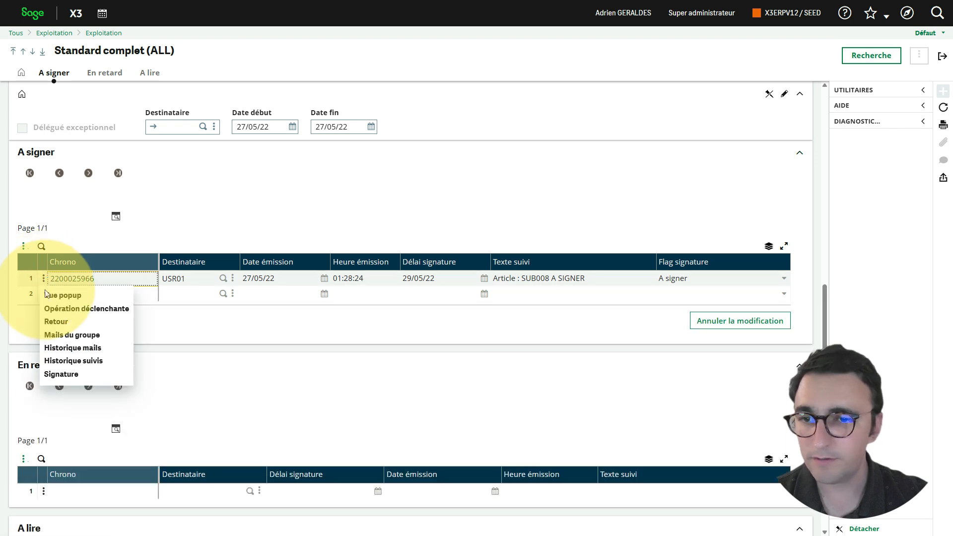
click(84, 374)
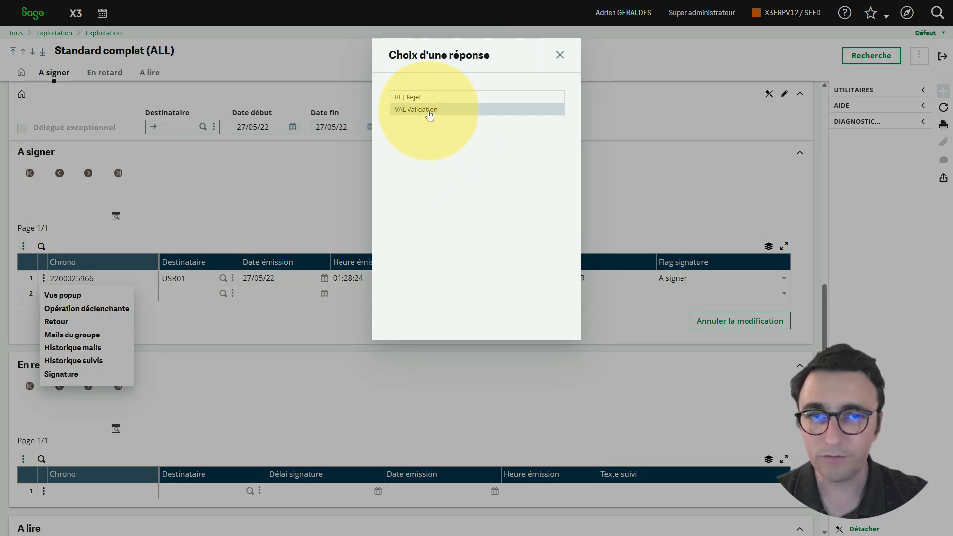
click(430, 111)
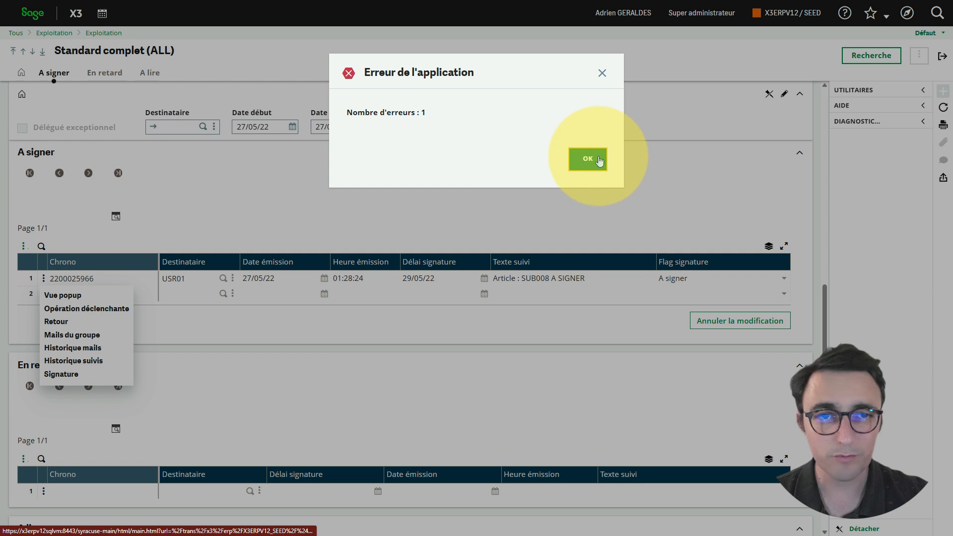
click(588, 159)
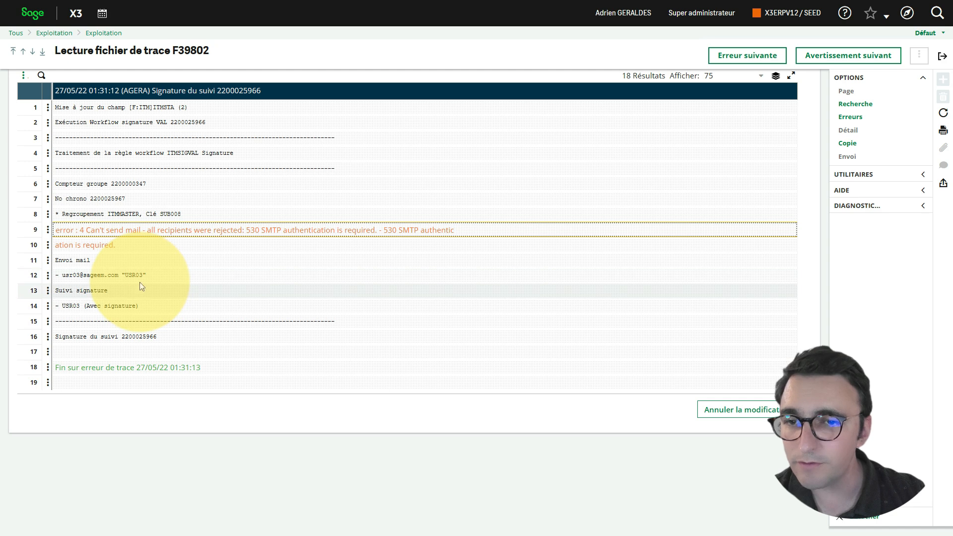
click(943, 56)
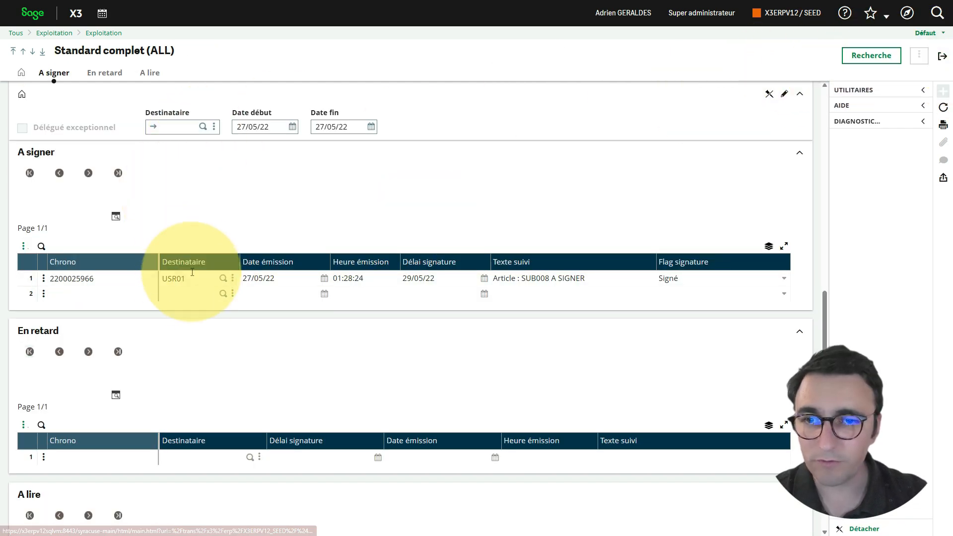
- Refresh the signature list, sign USR03's SUB008 line with VAL Validation, review its trace and leave the workflow monitor
click(879, 55)
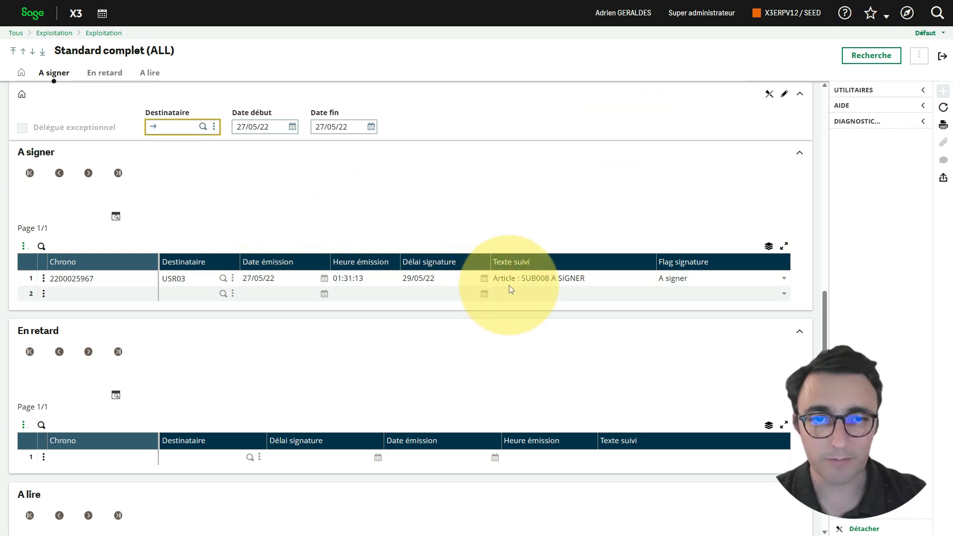
click(44, 279)
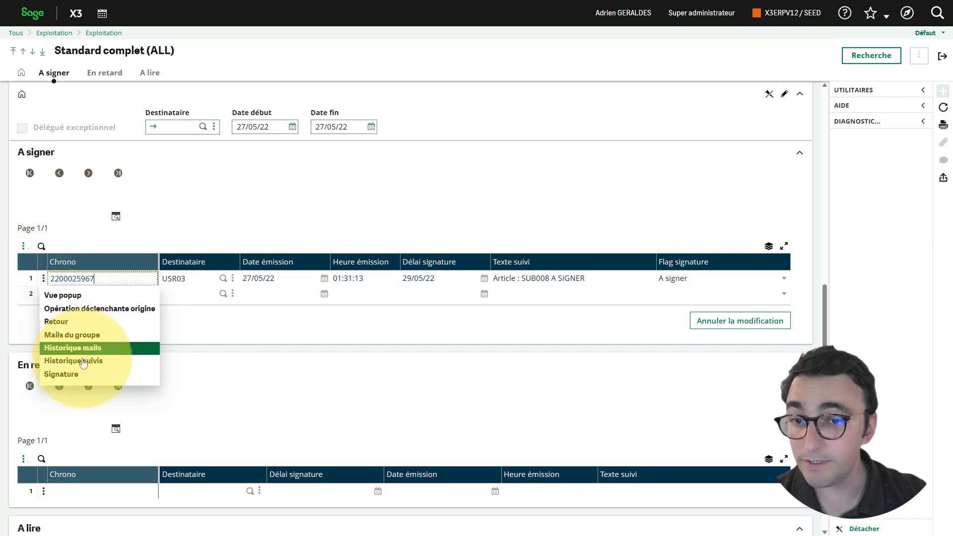
click(75, 375)
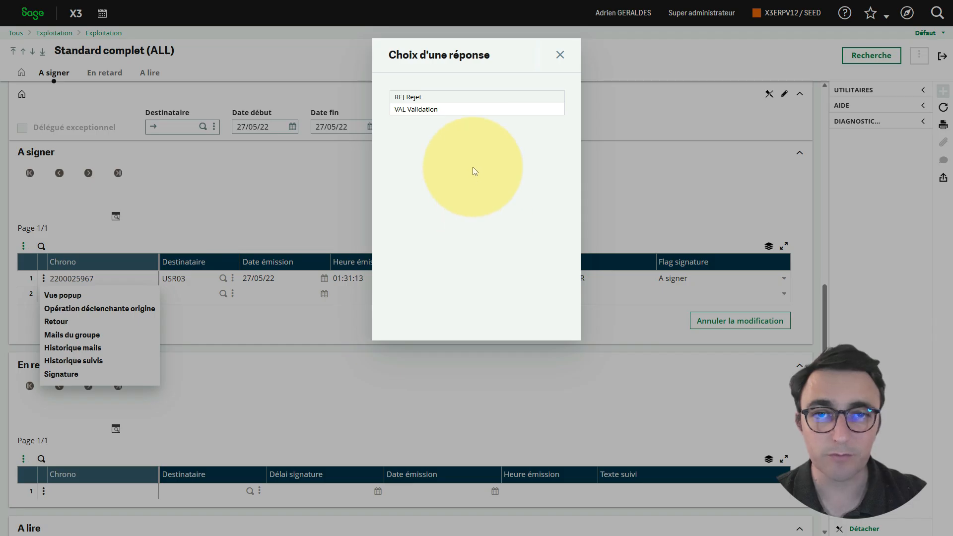
click(425, 111)
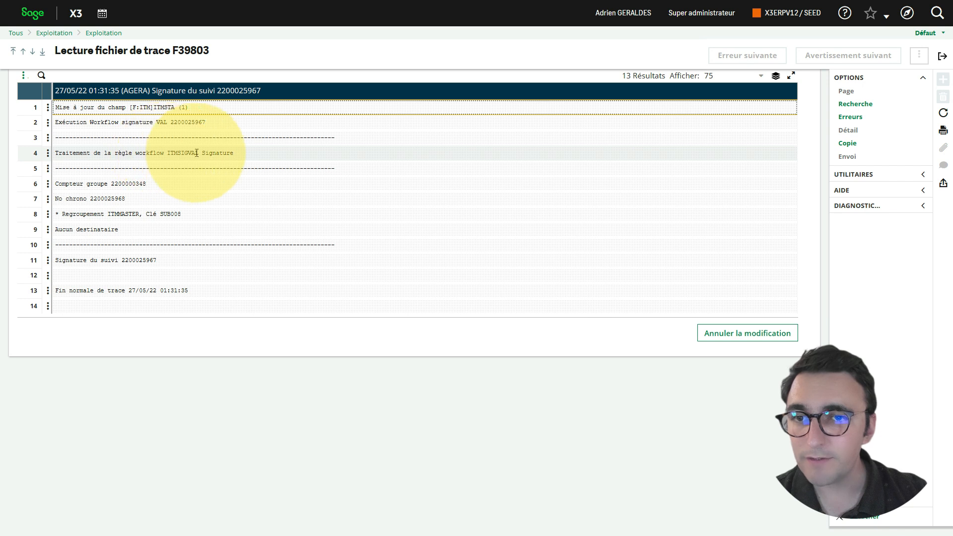
click(174, 154)
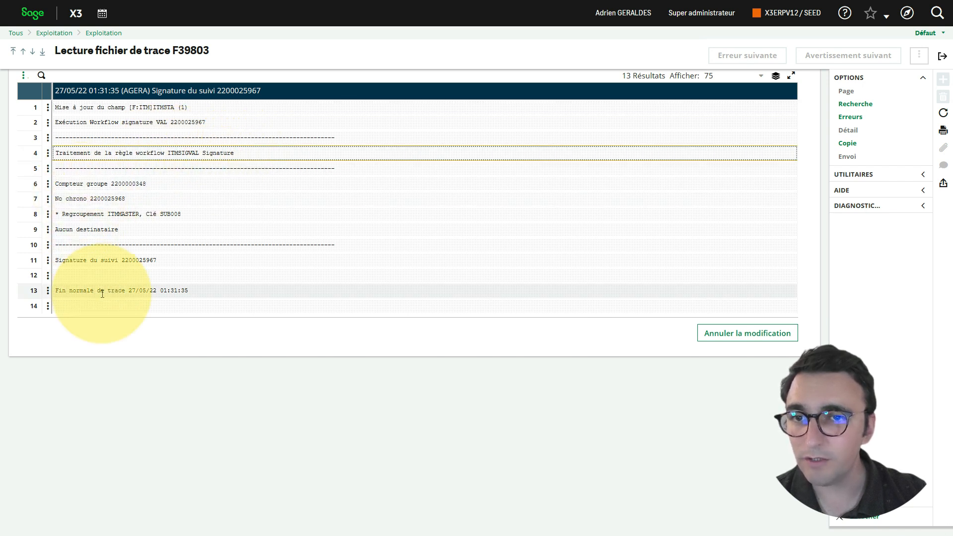
click(185, 109)
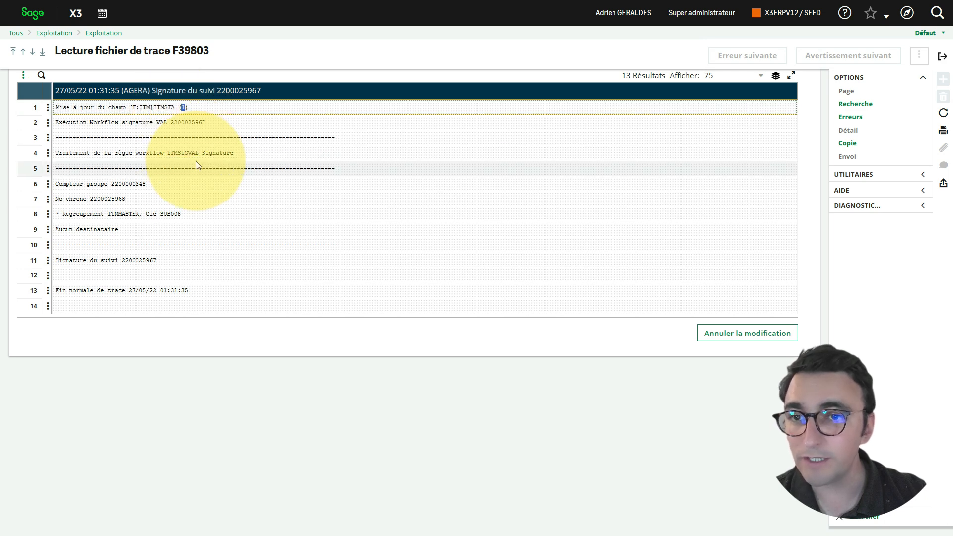
click(943, 57)
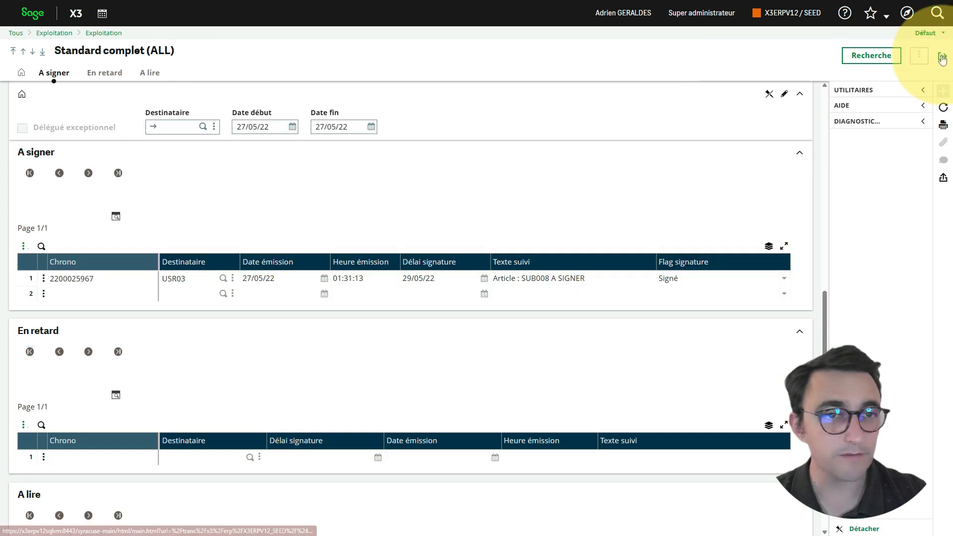
click(943, 58)
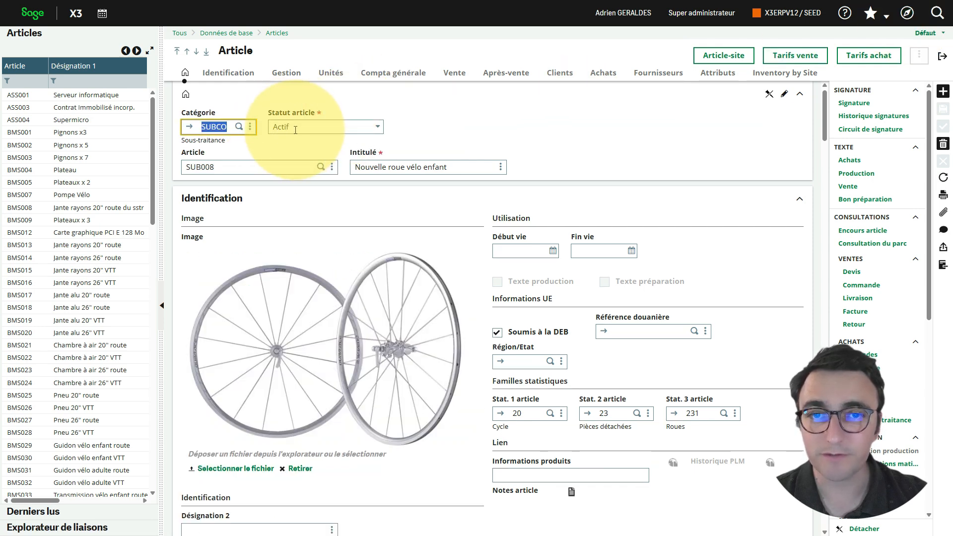
- Duplicate article SUB008 with a blank reference for automatic numbering, confirm the creation and close the workflow and mail traces
click(235, 169)
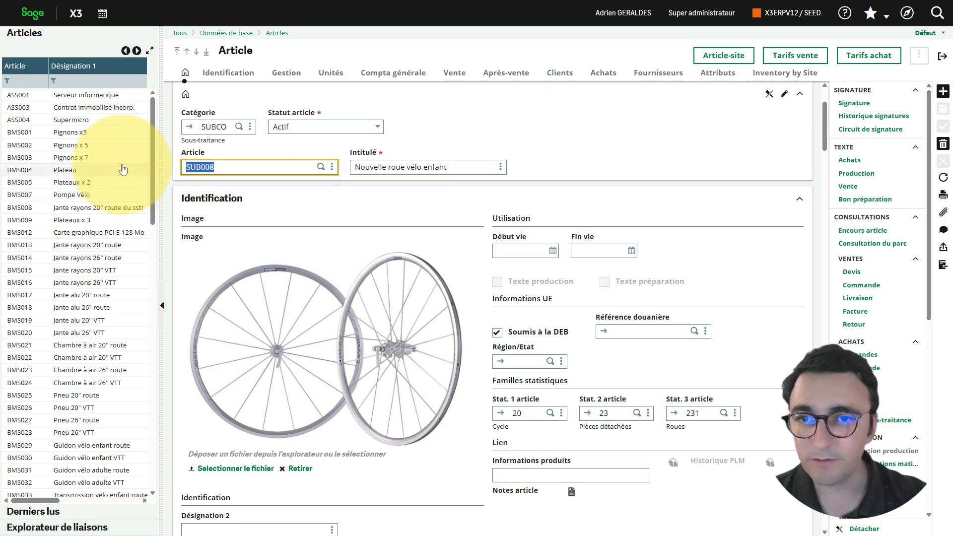
key(BackSpace)
key(Tab)
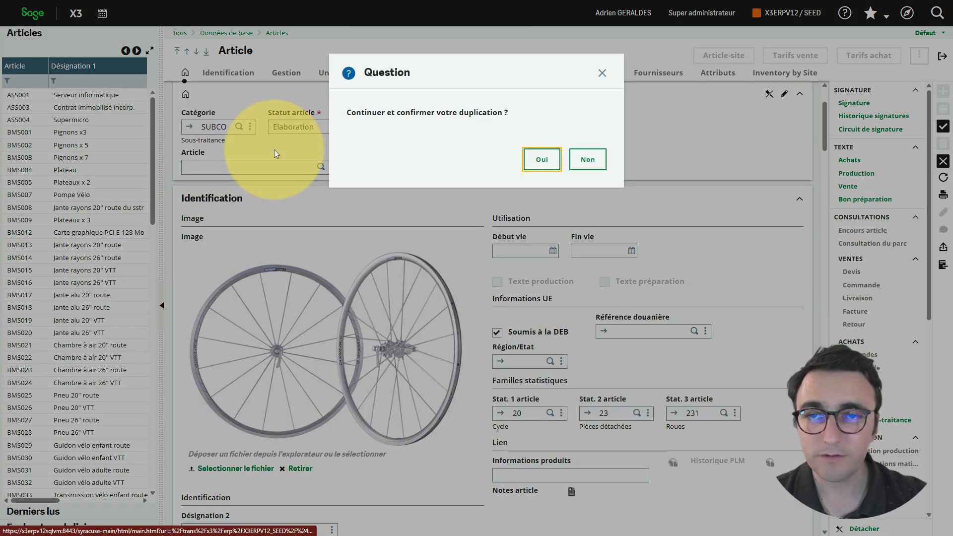
click(538, 162)
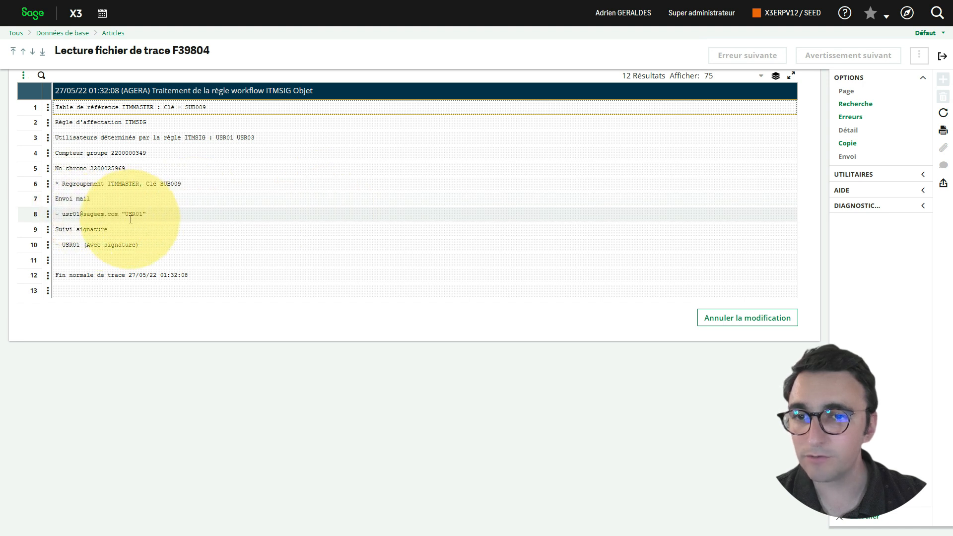
click(942, 57)
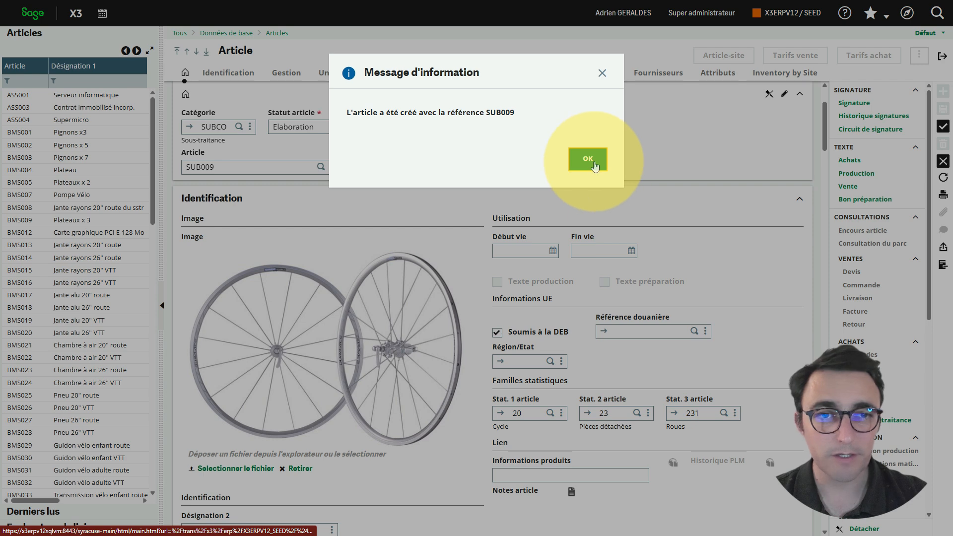
click(588, 157)
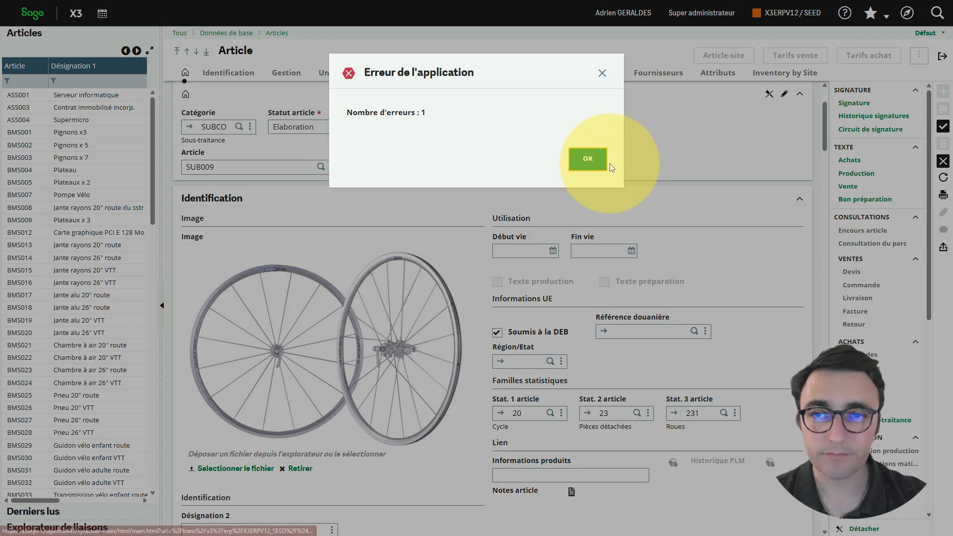
click(591, 165)
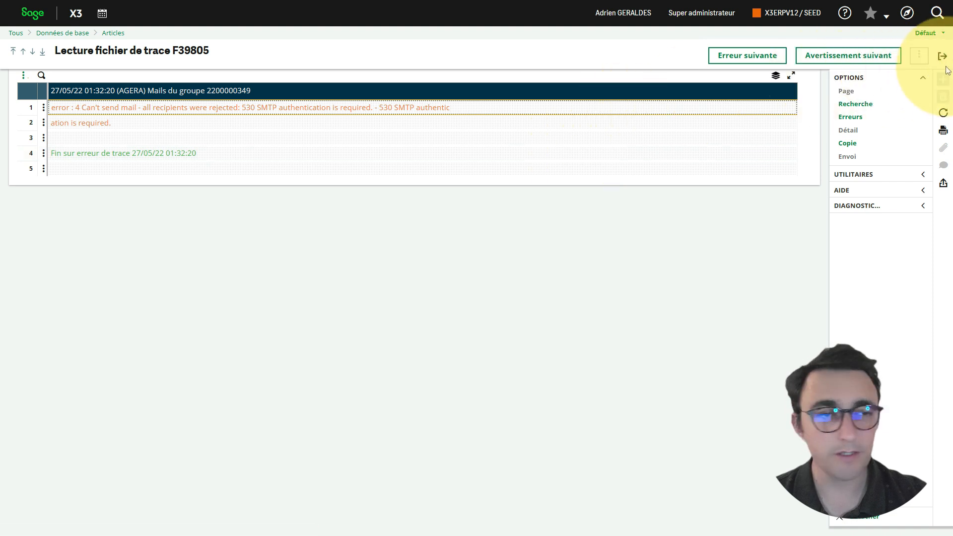
click(939, 57)
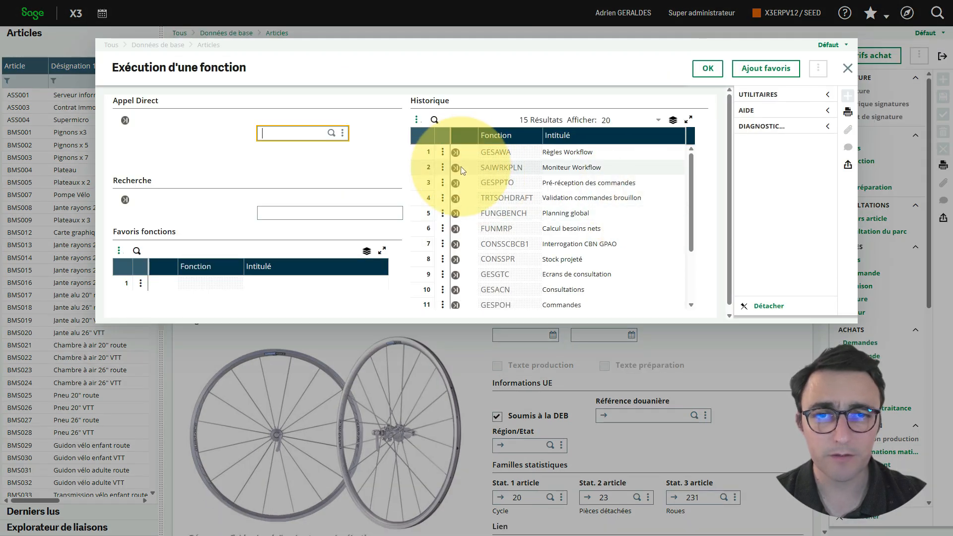
- Open the workflow monitor with transaction ALL and try to sign the pending SUB009 line with REJ Rejet and response reason AA
click(456, 168)
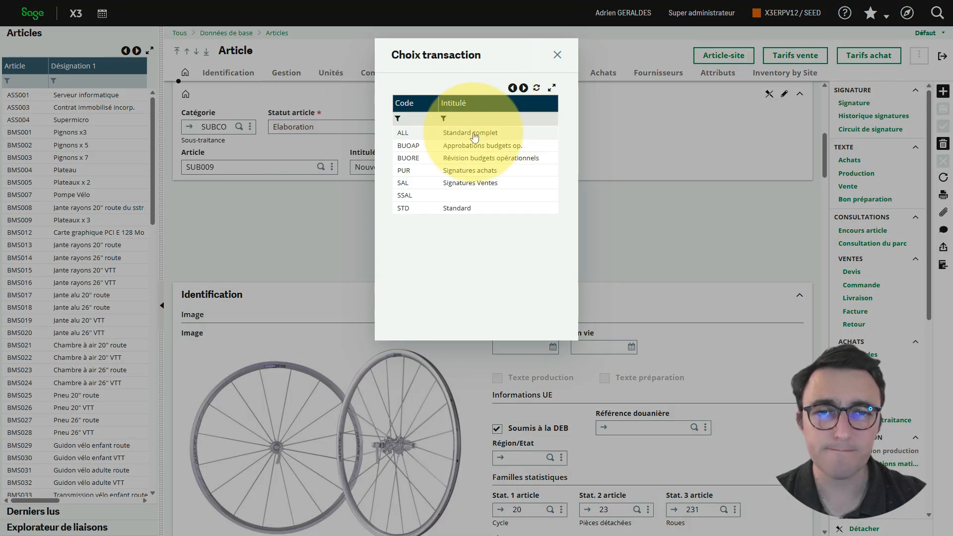
click(475, 133)
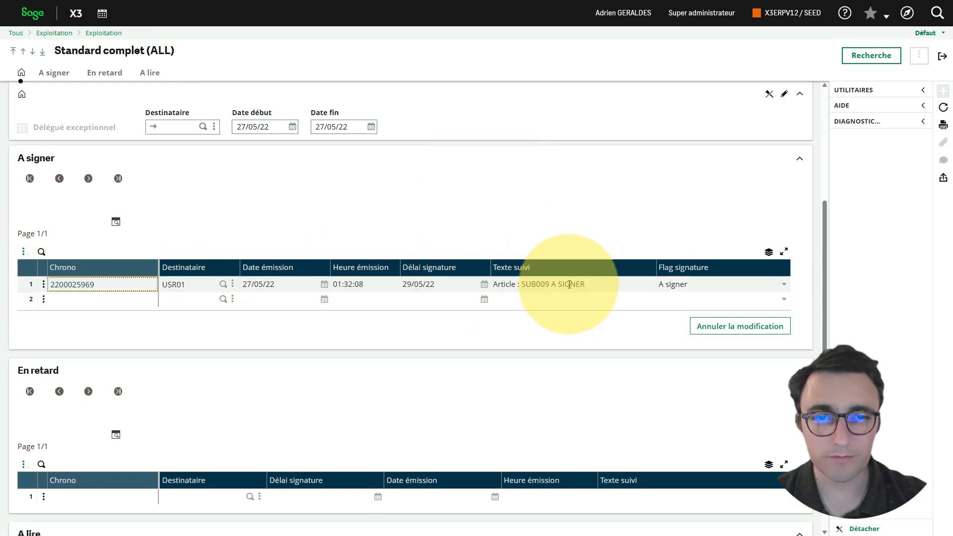
click(44, 285)
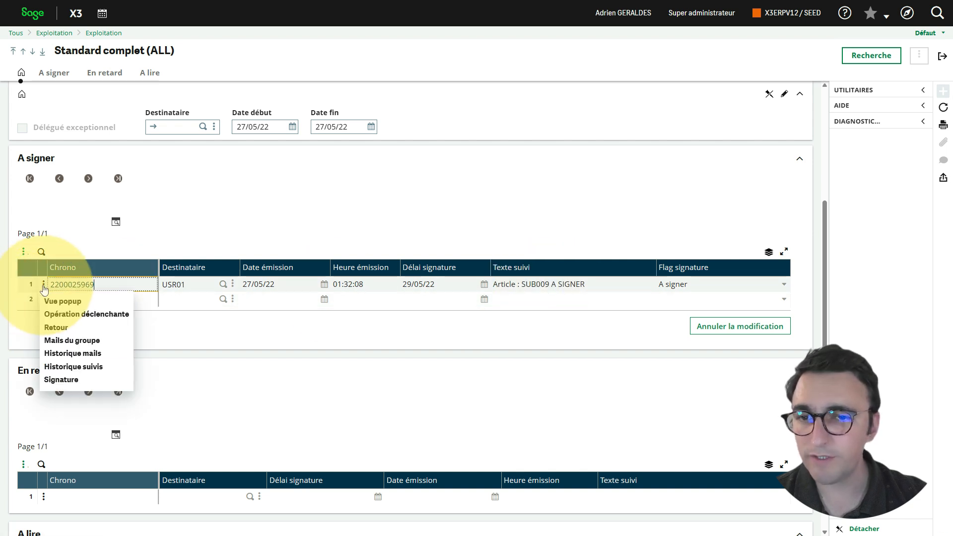
click(61, 380)
click(419, 97)
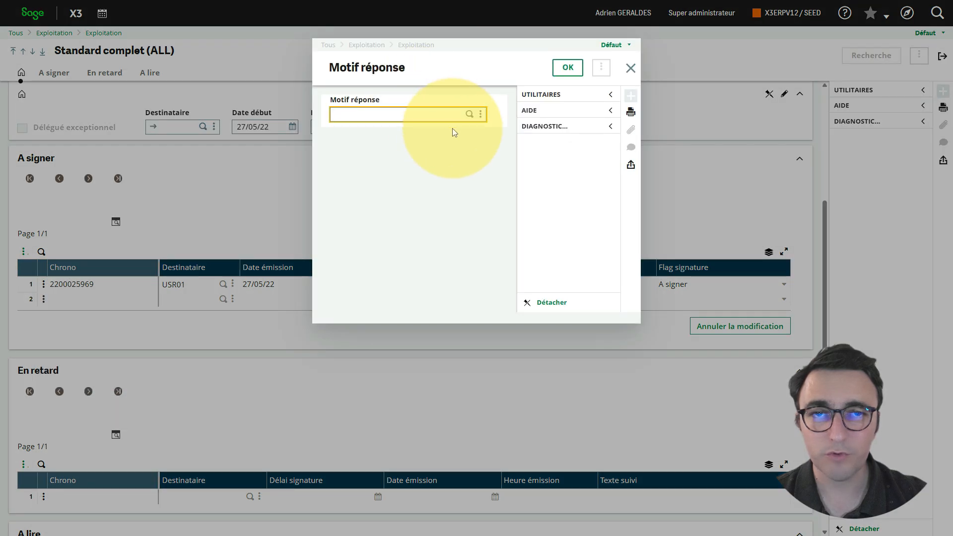
click(469, 114)
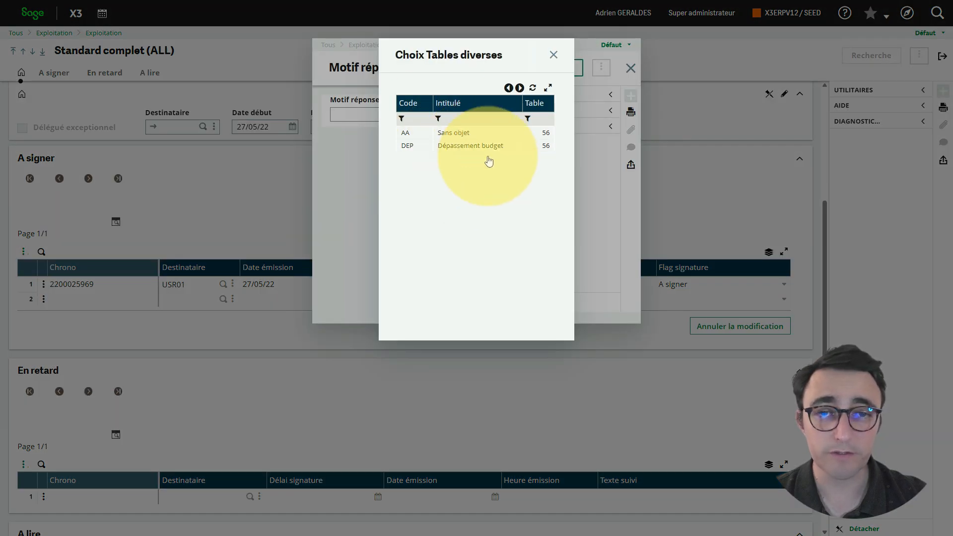
click(454, 135)
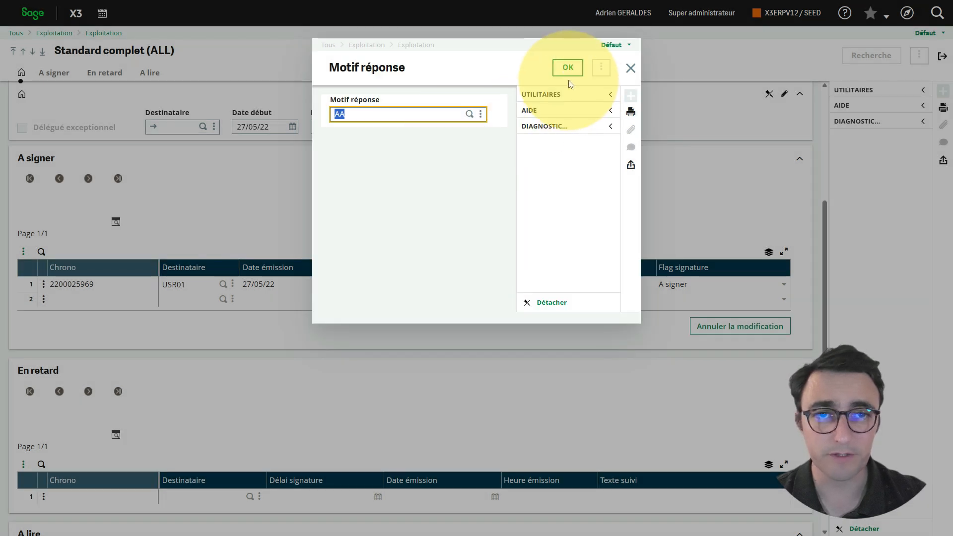
key(Return)
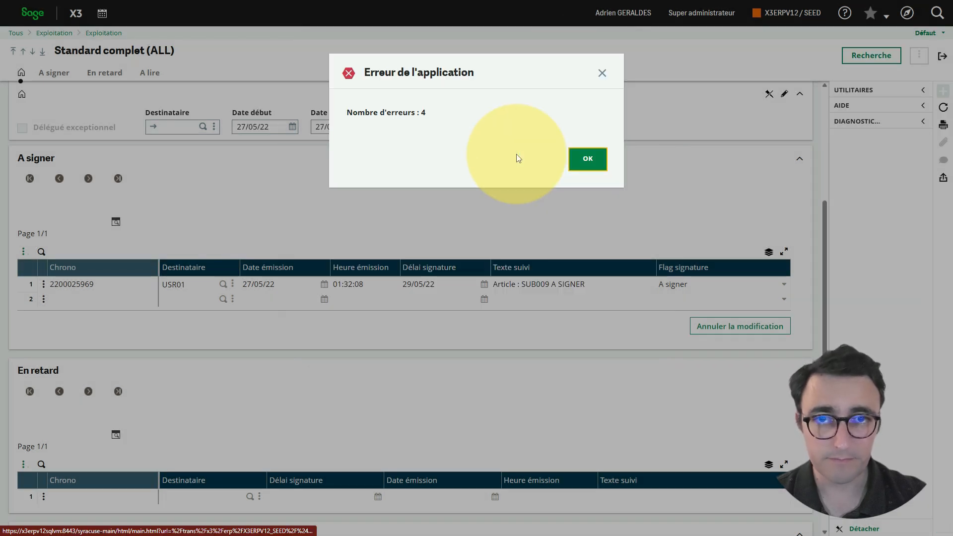
click(580, 158)
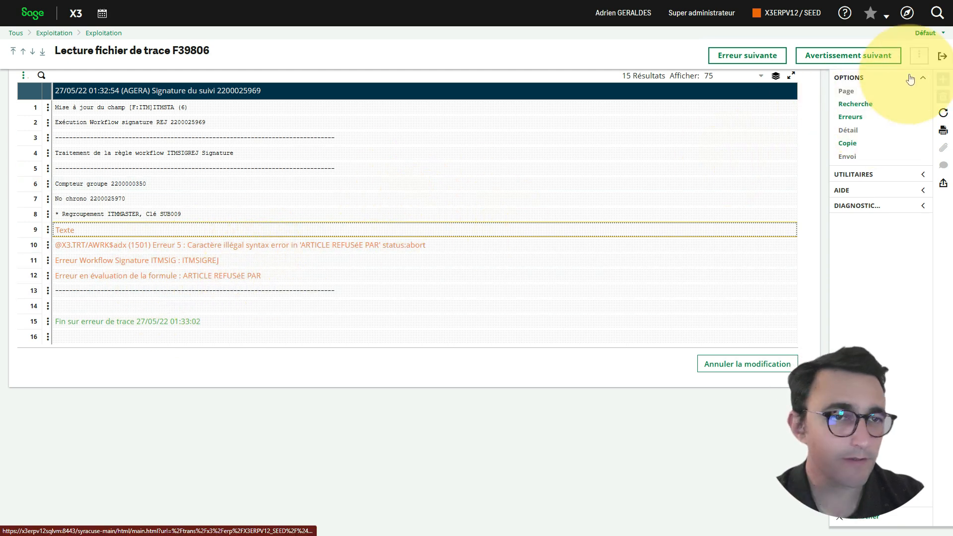
- Close the signature trace, open the workflow rules filtered on itm and go to the message settings of rule ITMSIGREJ
click(943, 58)
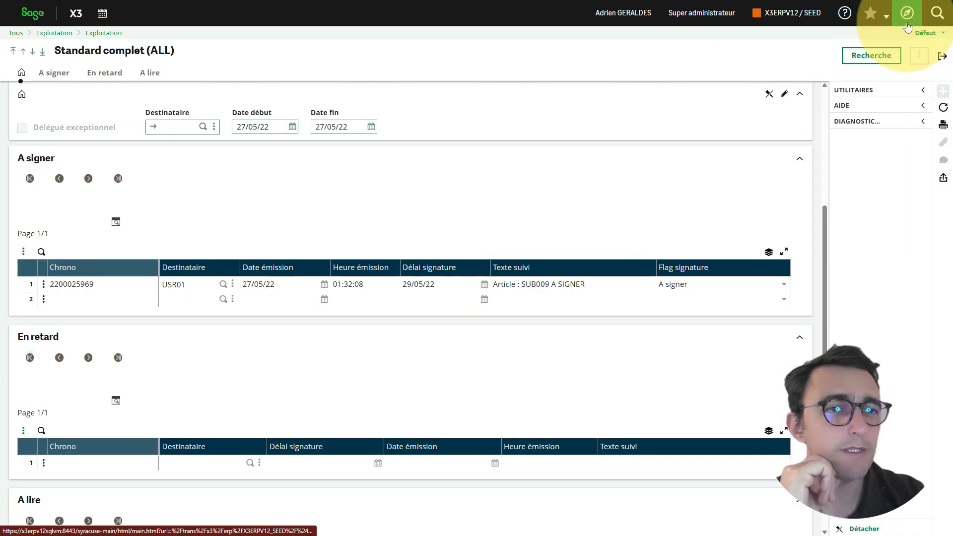
click(944, 16)
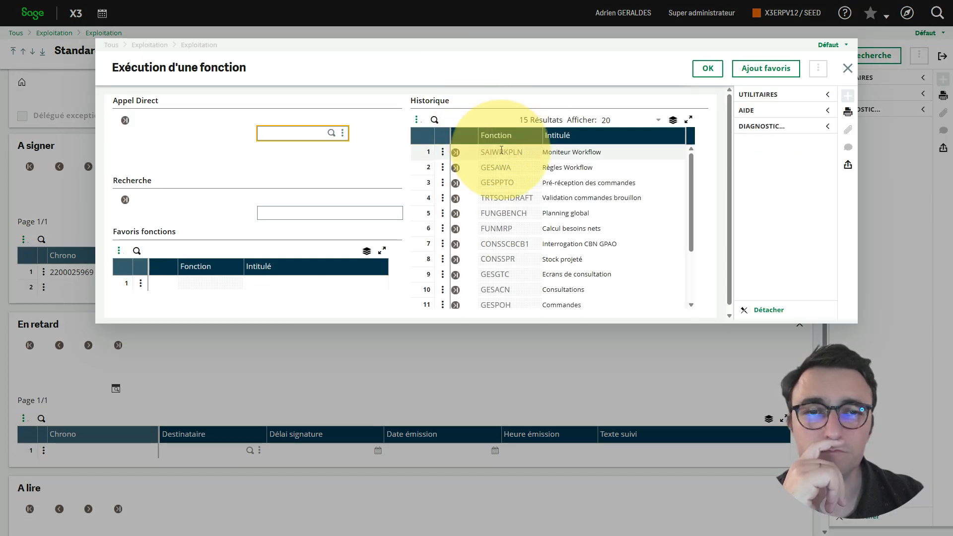
click(456, 168)
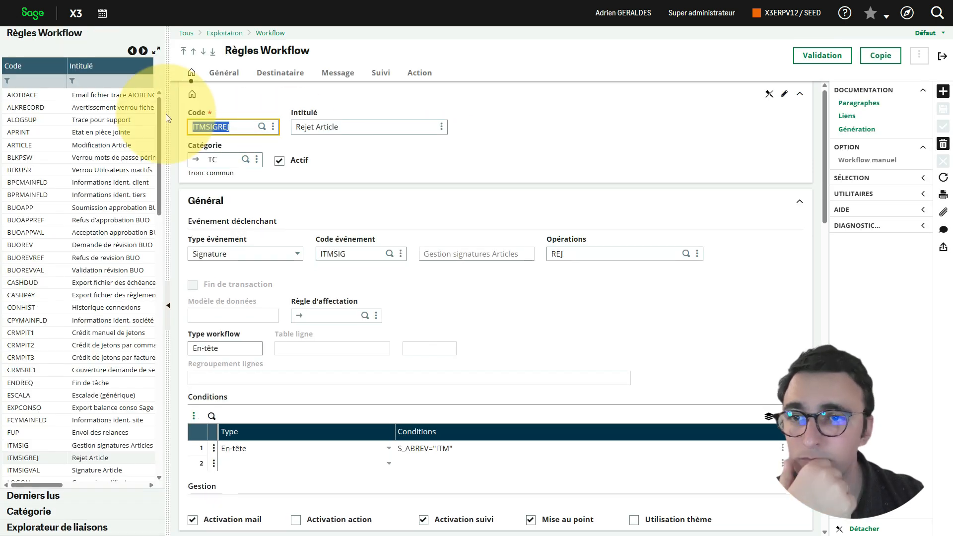
click(40, 80)
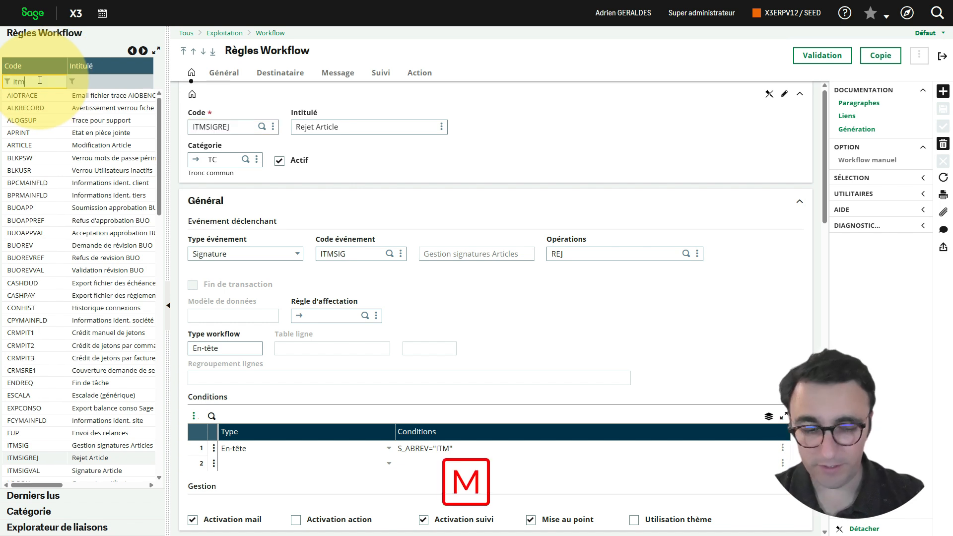
key(Return)
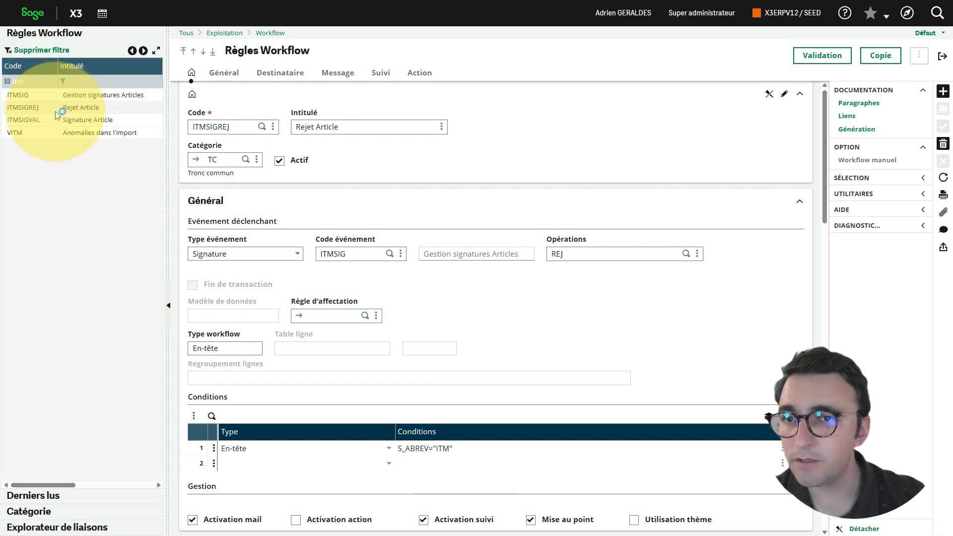
click(342, 75)
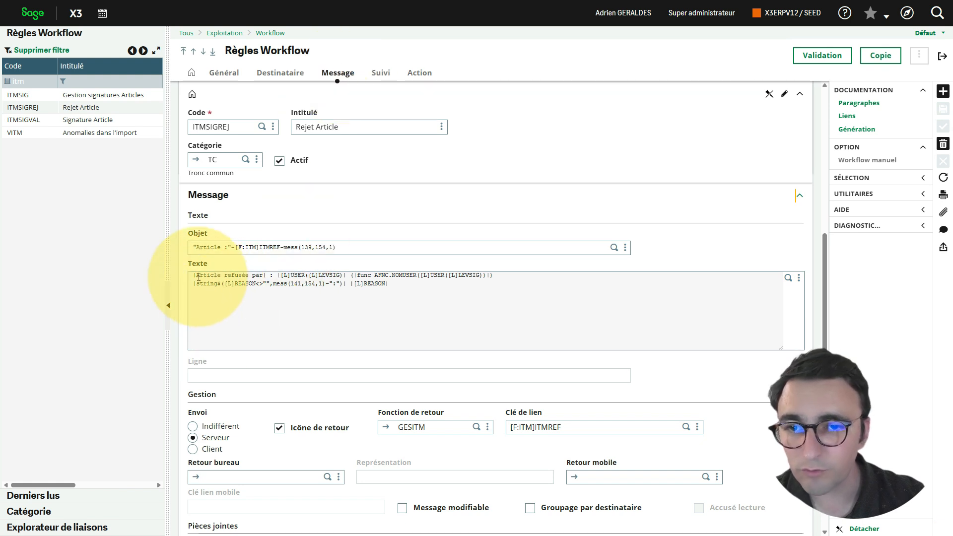
- Enclose the literal Article refusée par in double quotes in rule ITMSIGREJ's message text, save it and leave the workflow rules
click(199, 277)
text(")
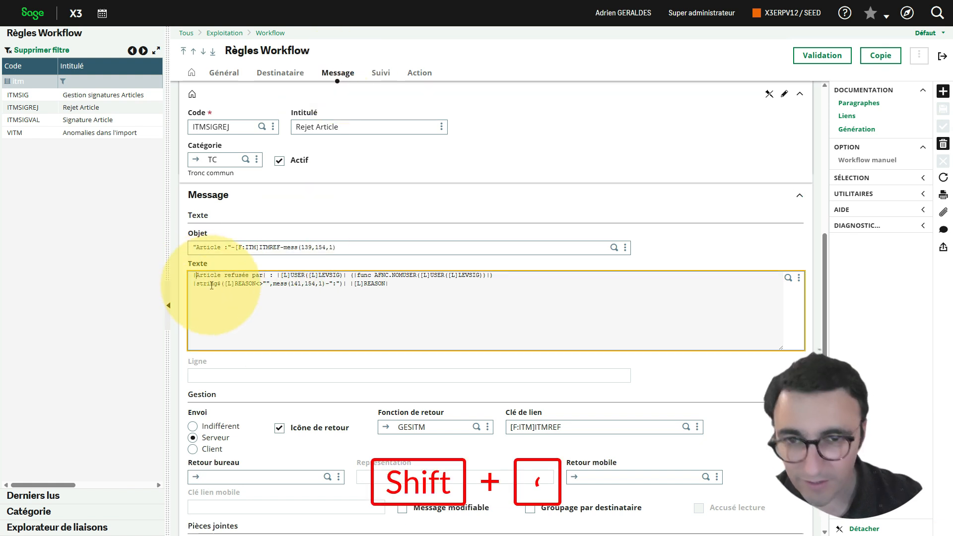
key(Right)
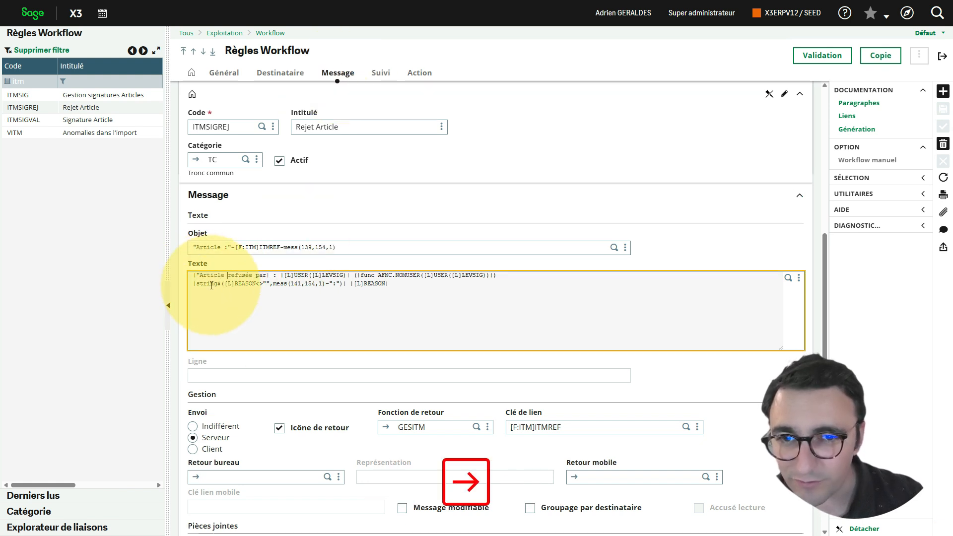
key(Right)
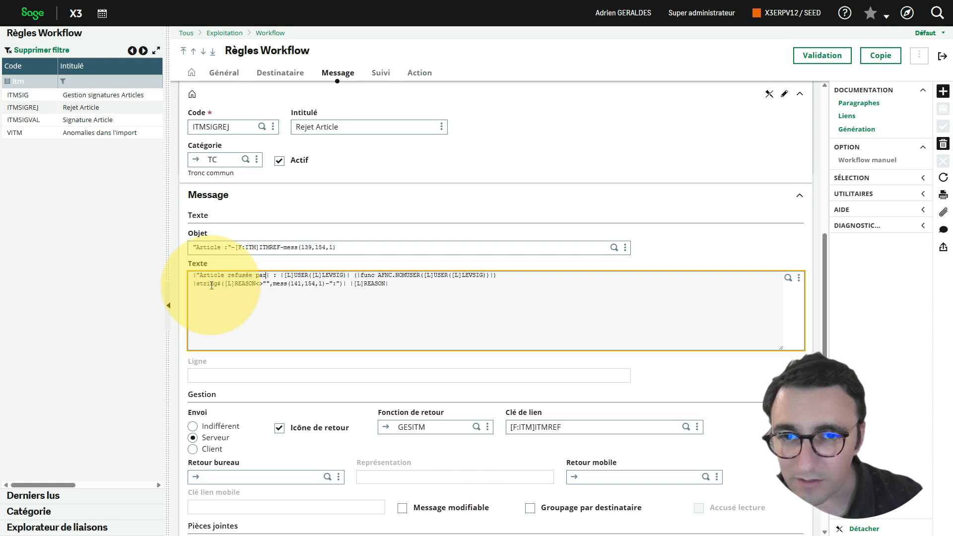
text(")
key(Tab)
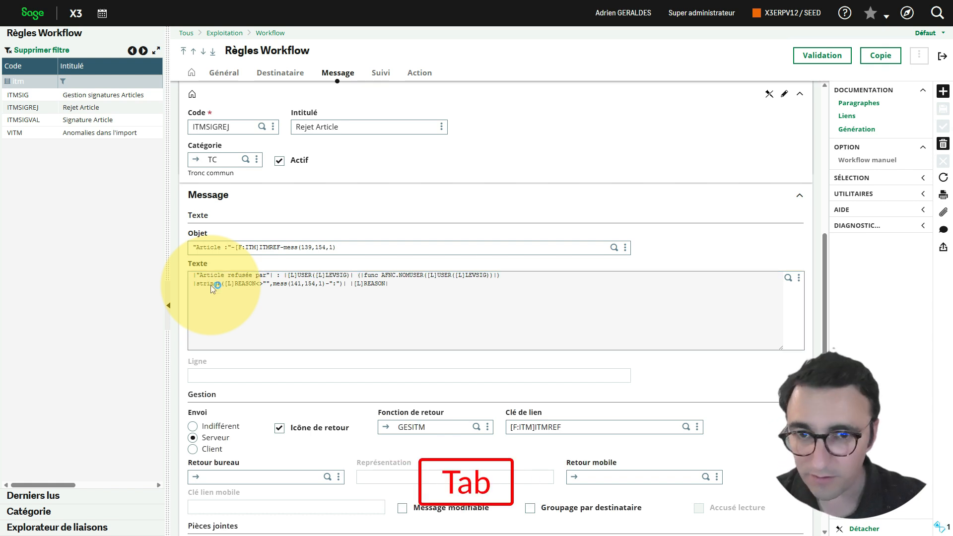
click(943, 109)
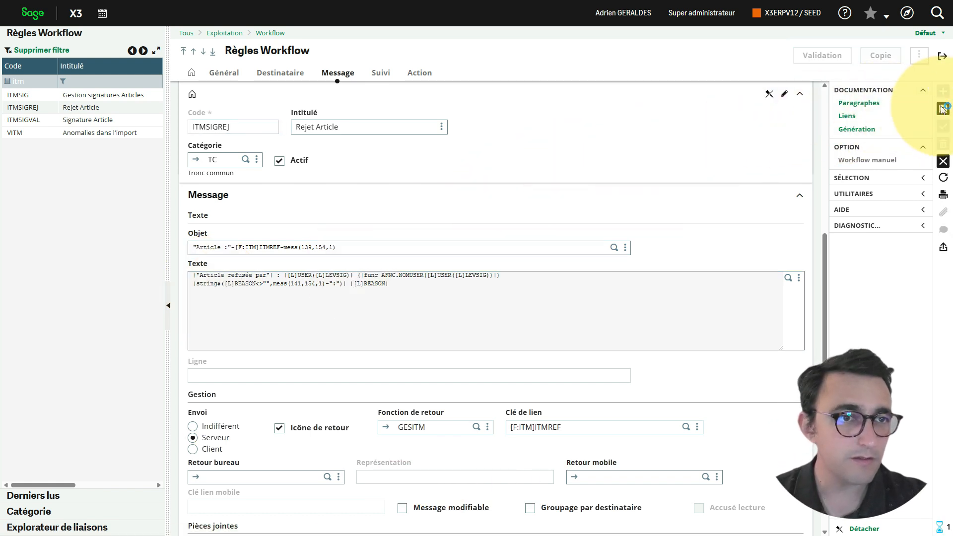
click(943, 59)
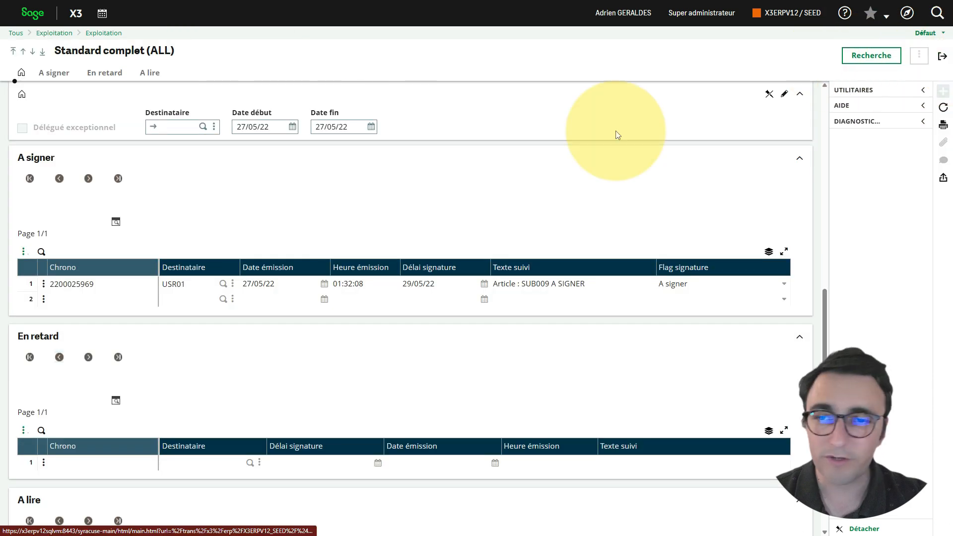
- Sign USR01's pending SUB009 line with REJ Rejet and response reason AA Sans objet, then review and close the trace
click(43, 284)
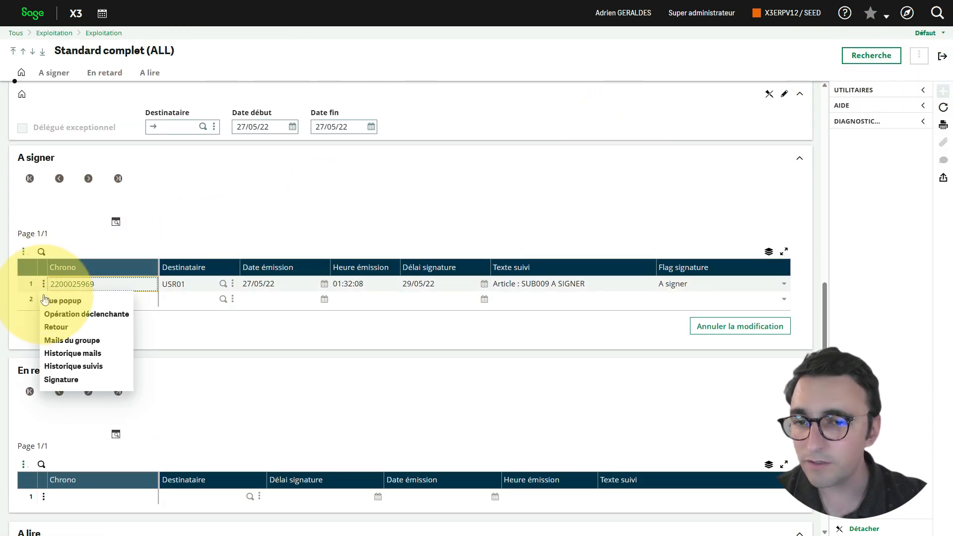
click(60, 380)
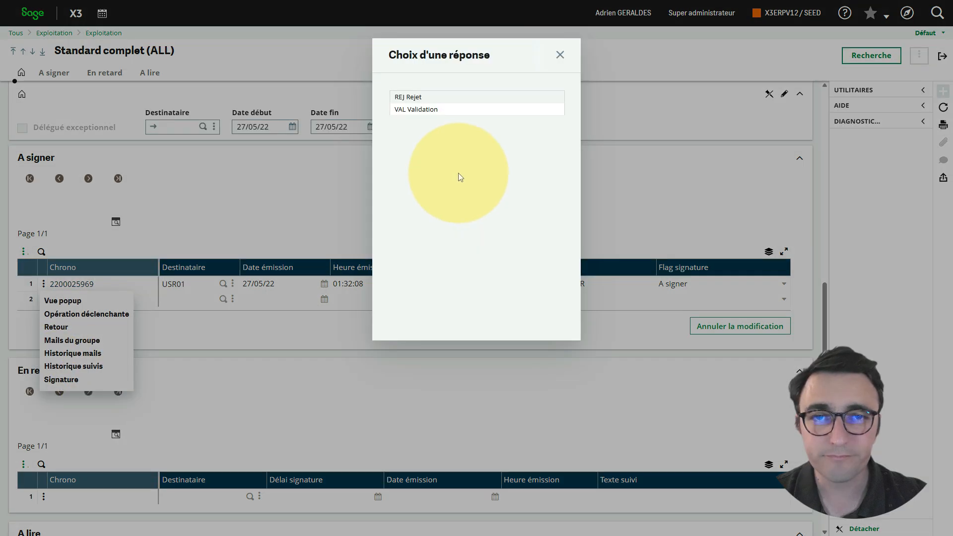
click(415, 98)
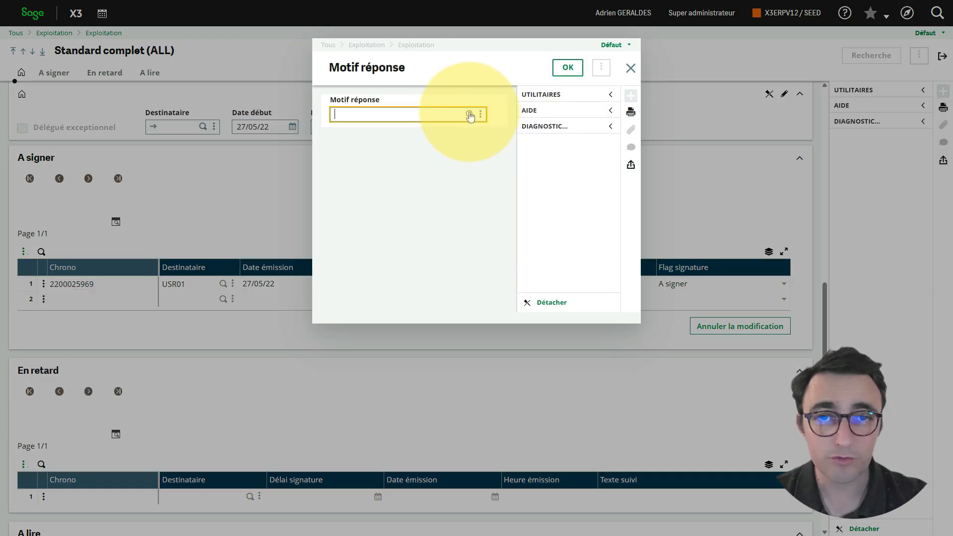
click(470, 112)
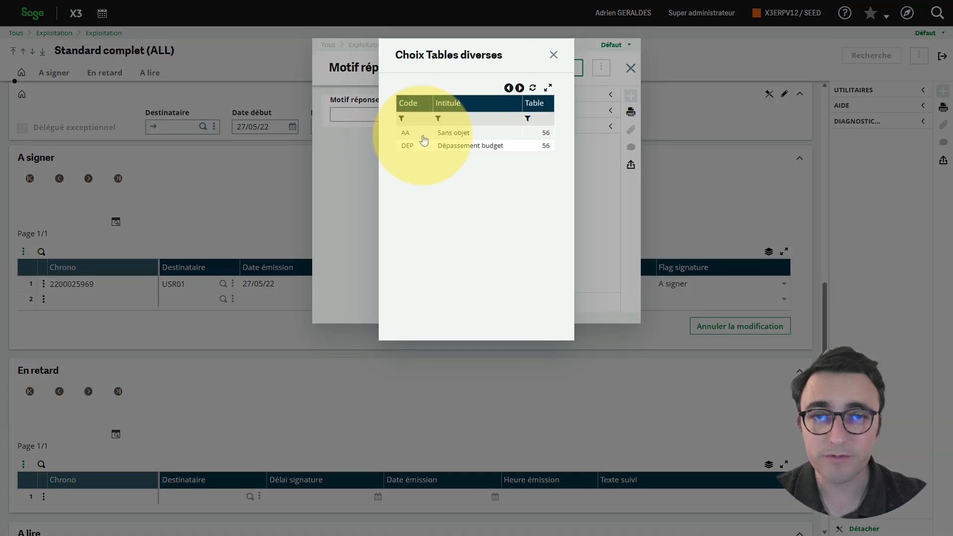
click(421, 135)
click(567, 67)
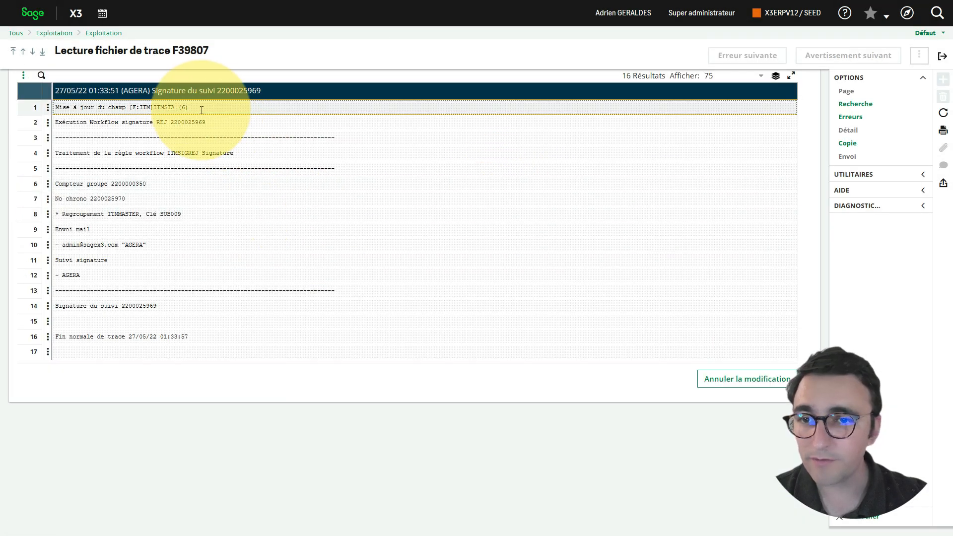
click(943, 56)
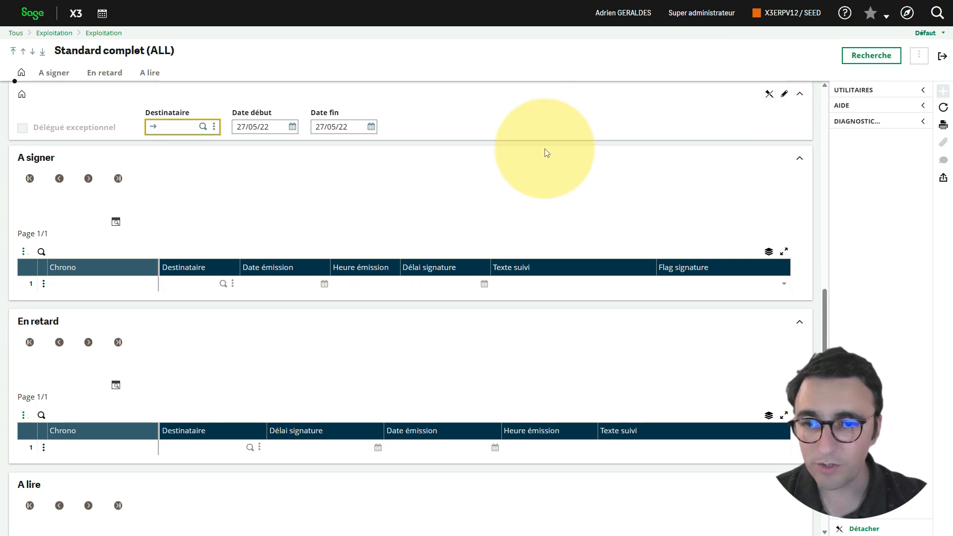
- Find the SUB009 rejection notice among the items to read and examine its workflow history
scroll(506, 219, down, 3)
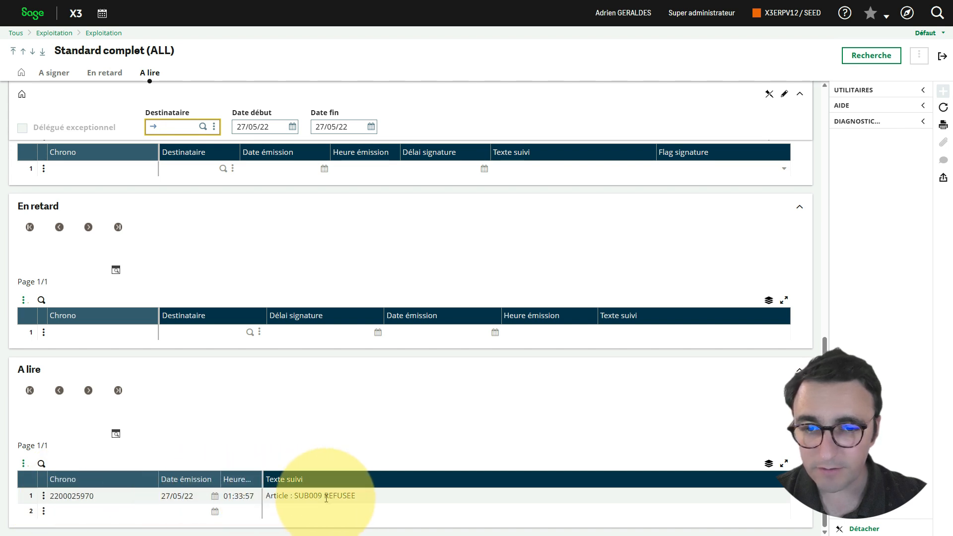
click(43, 497)
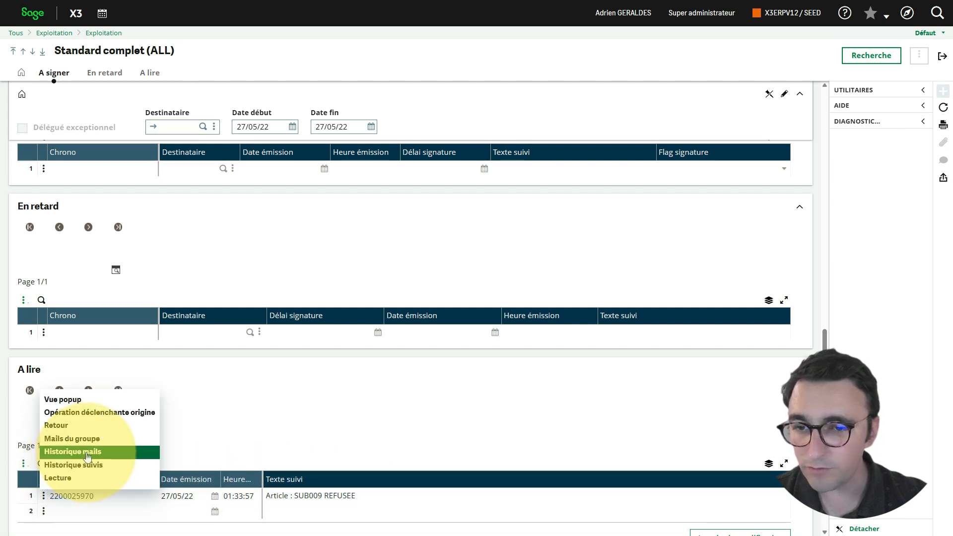
click(87, 452)
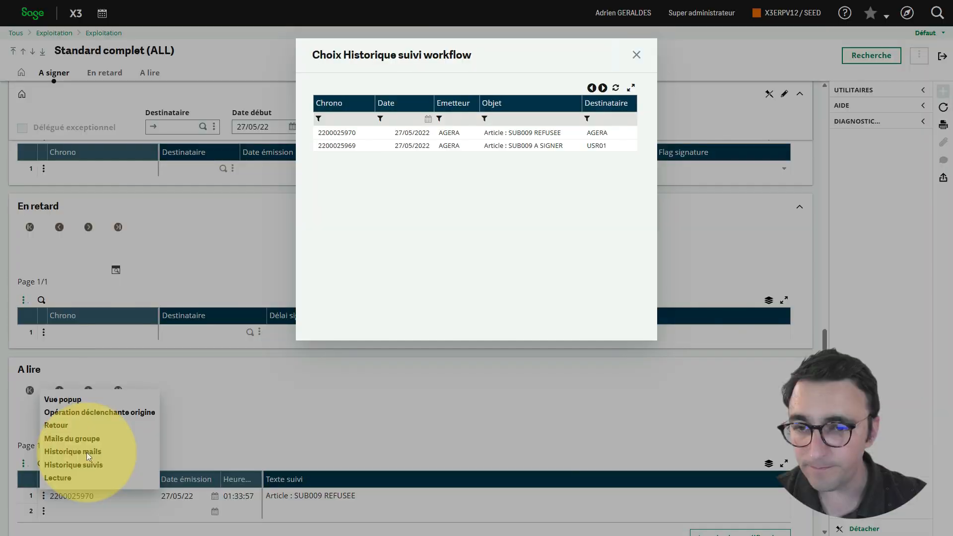
click(462, 141)
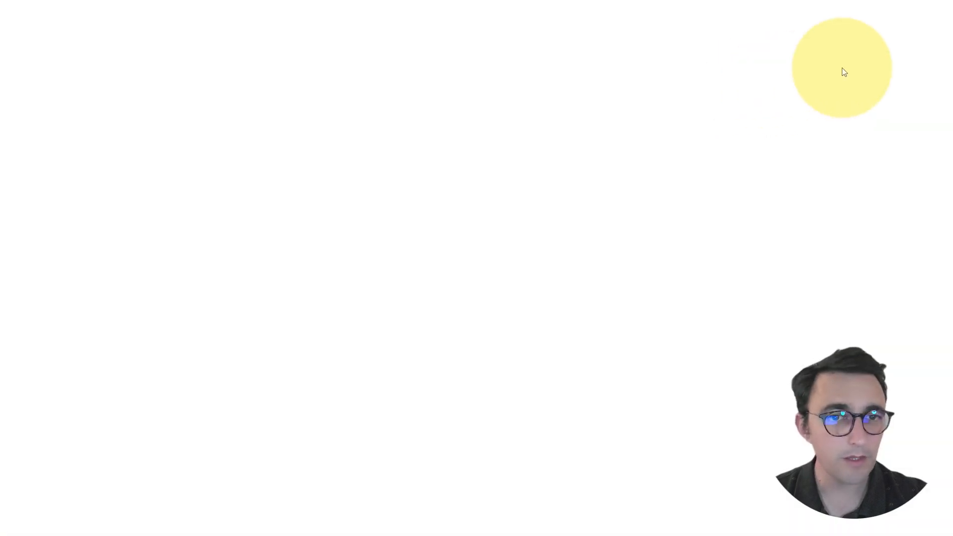
- Return to the browser page showing article SUB009, dismiss the function launcher and refresh the record to check its status
mouse_move(519, 2)
click(477, 34)
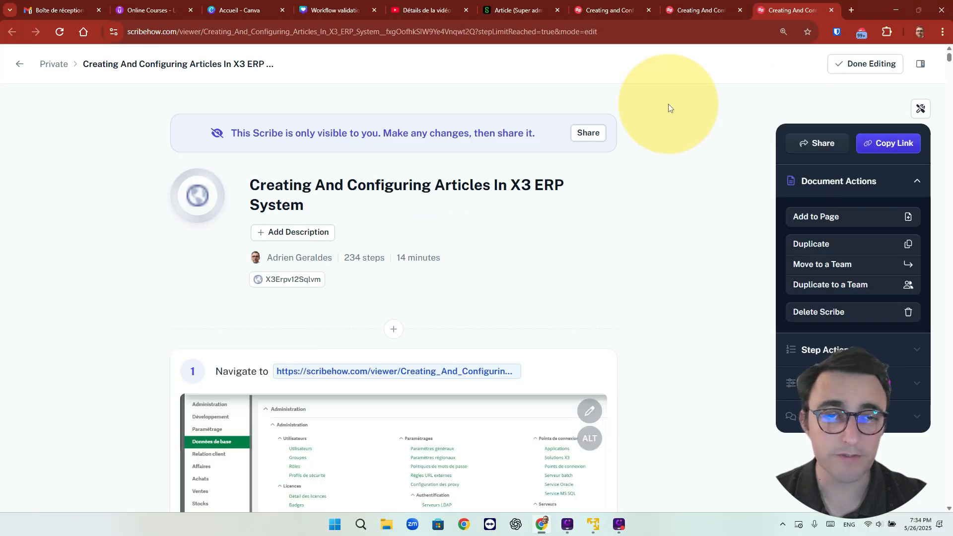
click(535, 11)
click(848, 111)
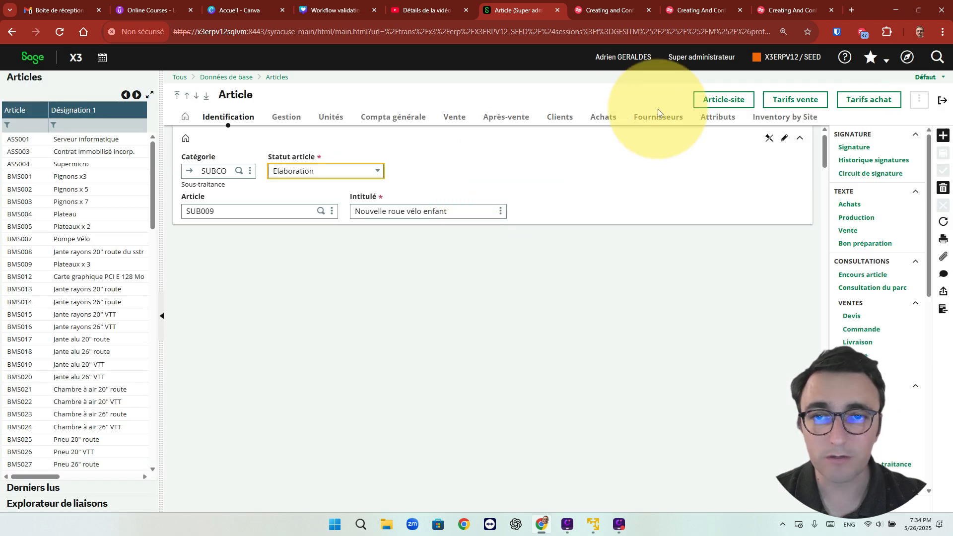
click(943, 223)
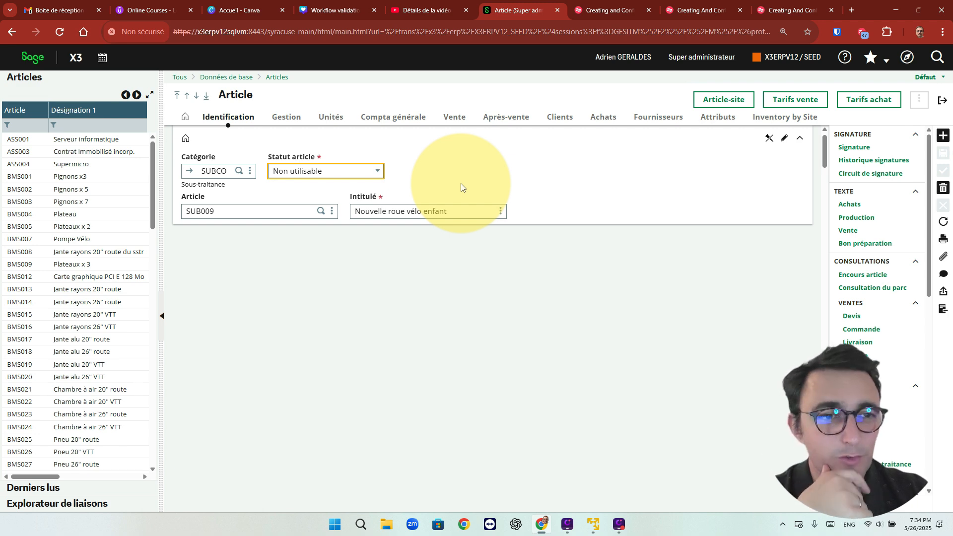
- Examine the signature history and the signature circuit of article SUB009, closing each list after review
click(851, 161)
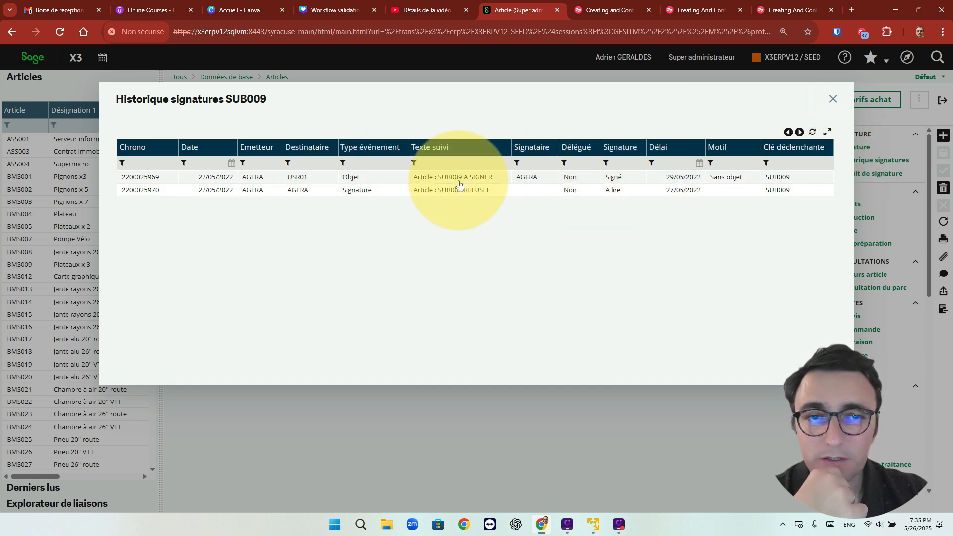
click(622, 181)
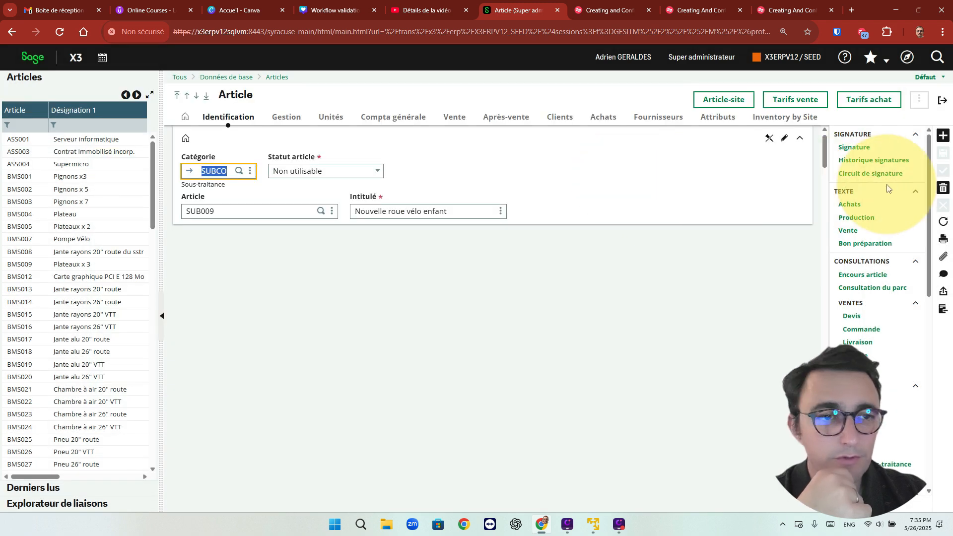
click(885, 173)
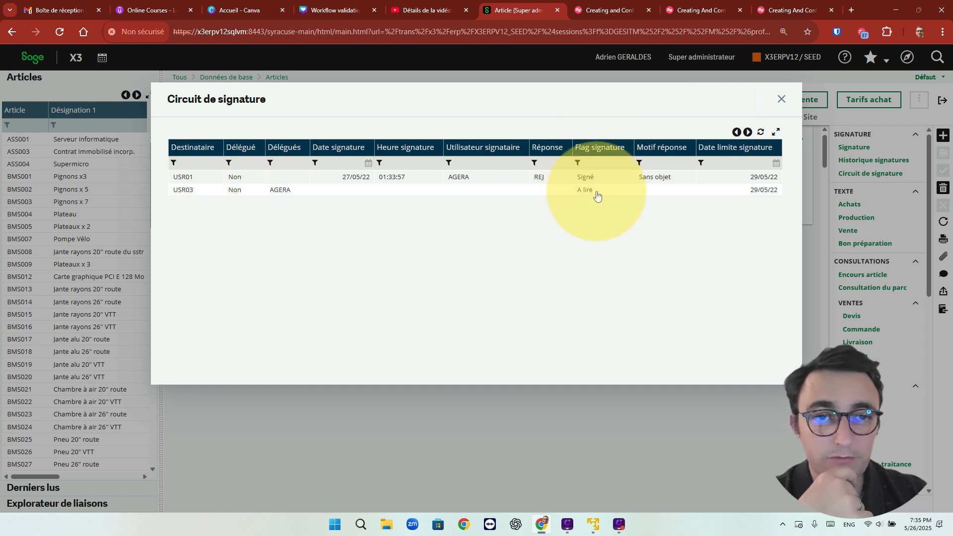
click(780, 99)
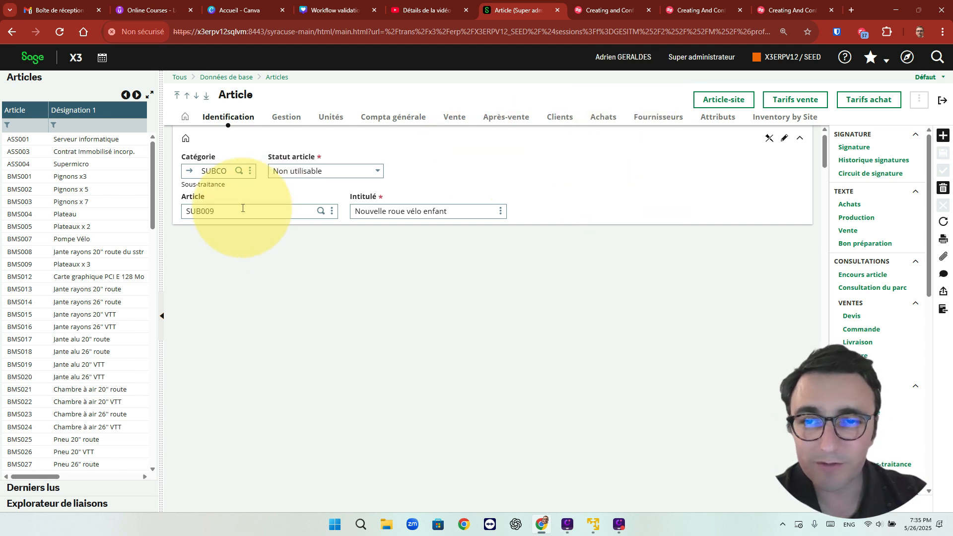
- Shorten article SUB009's title to Nouvelle roue vélo and save the record
click(449, 213)
double_click(433, 212)
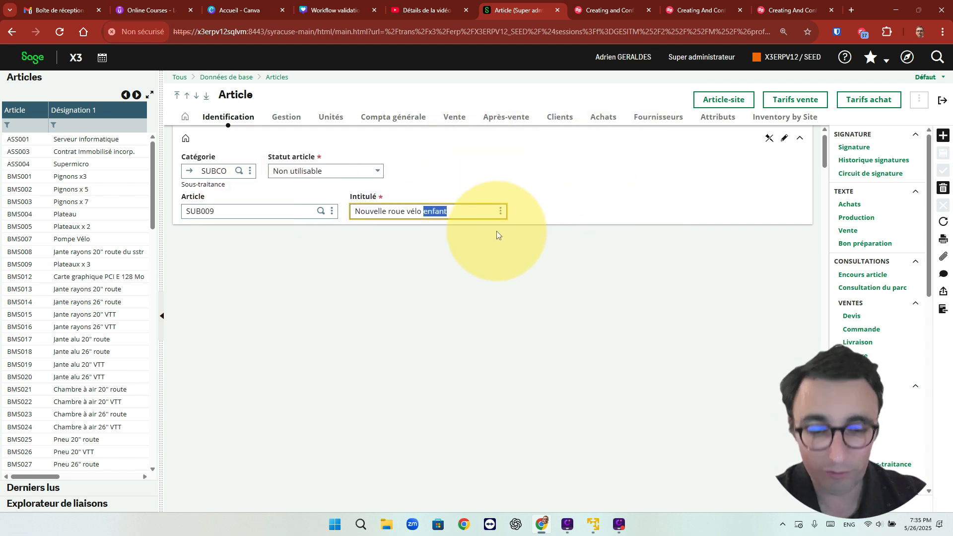
key(BackSpace)
key(Return)
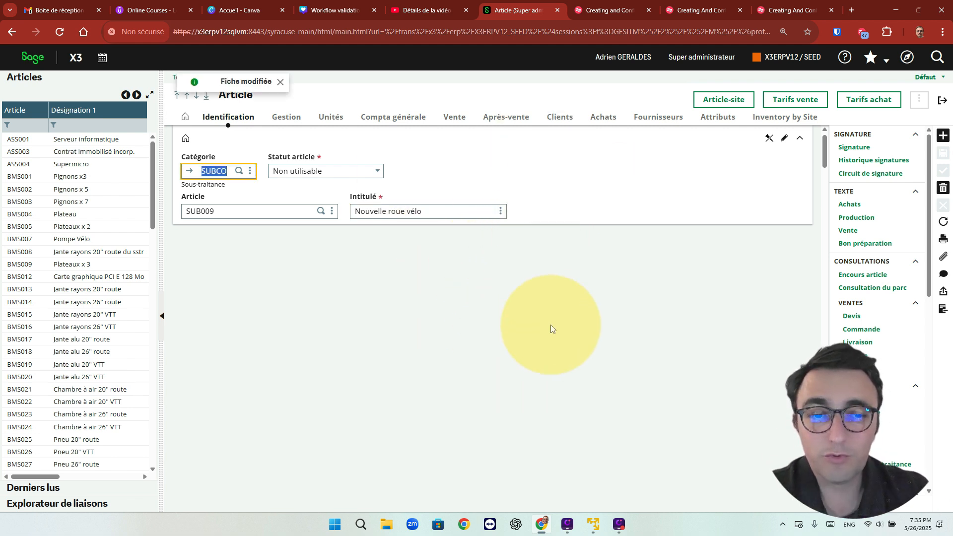
scroll(485, 265, down, 4)
scroll(488, 339, down, 3)
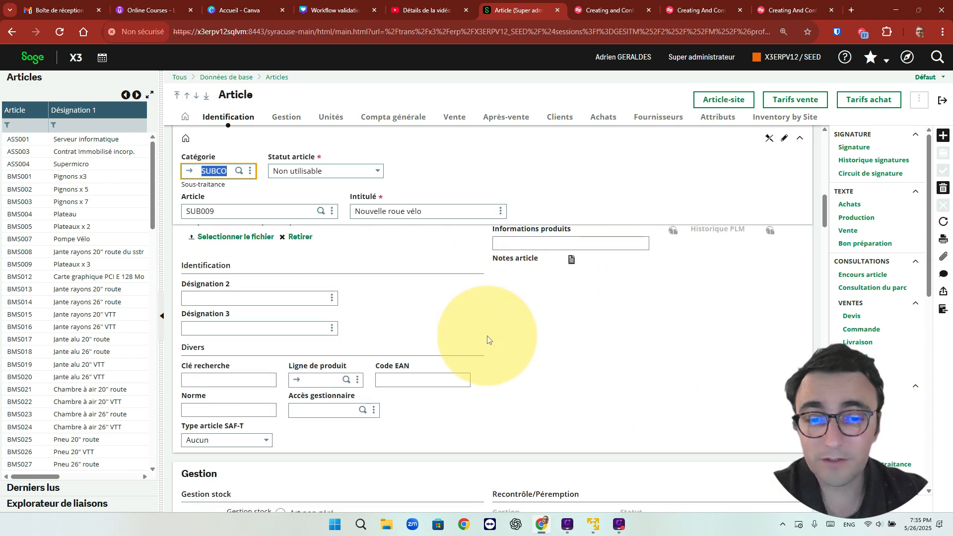
- Open the workflow rules from the function history, filter the codes on itm and display rule ITMSIG
click(940, 60)
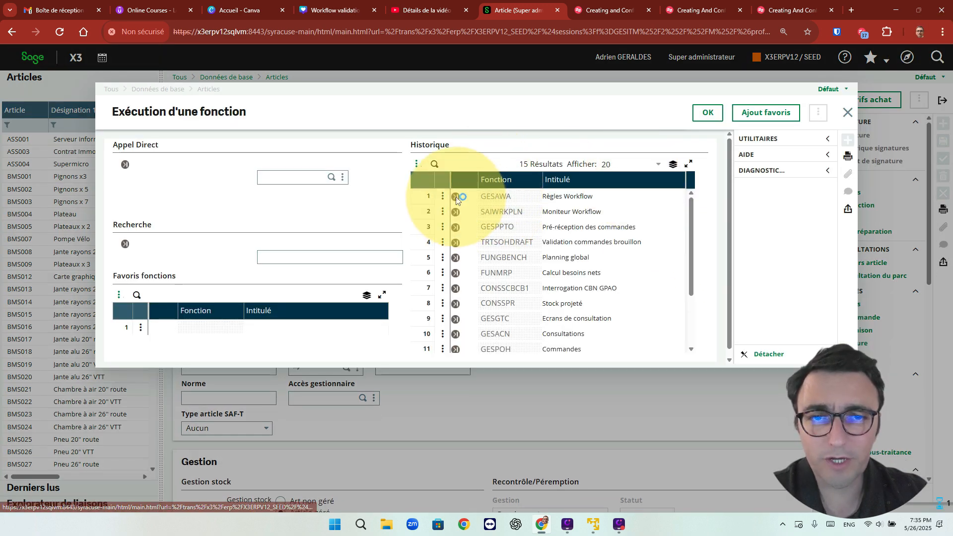
click(455, 197)
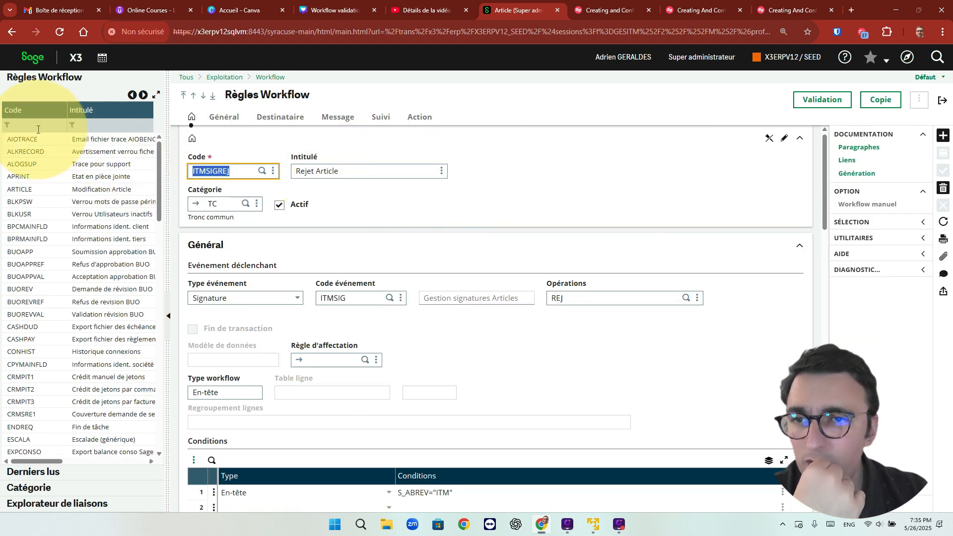
click(37, 127)
text(itm)
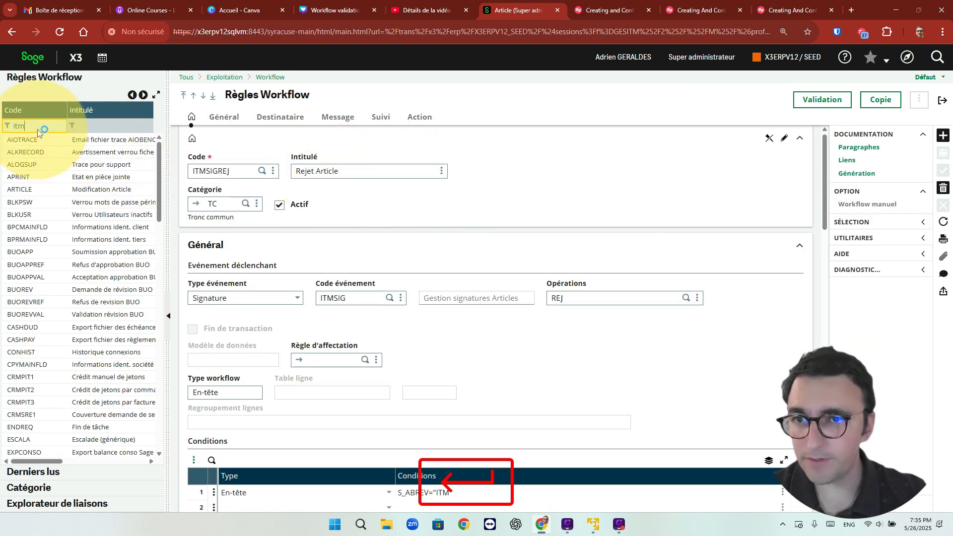
click(49, 140)
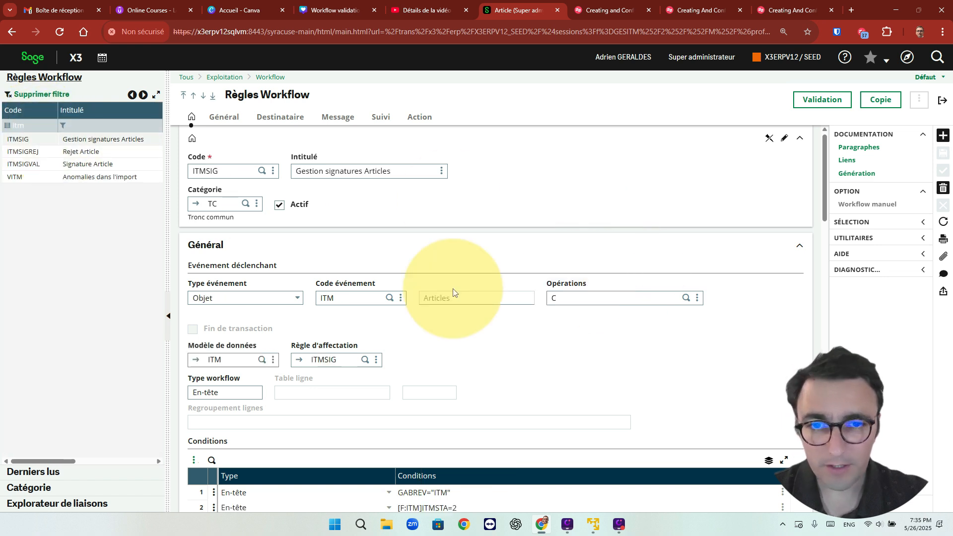
- Check rule ITMSIG's conditions and look up the available triggering operation codes, closing the list without choosing one
click(609, 305)
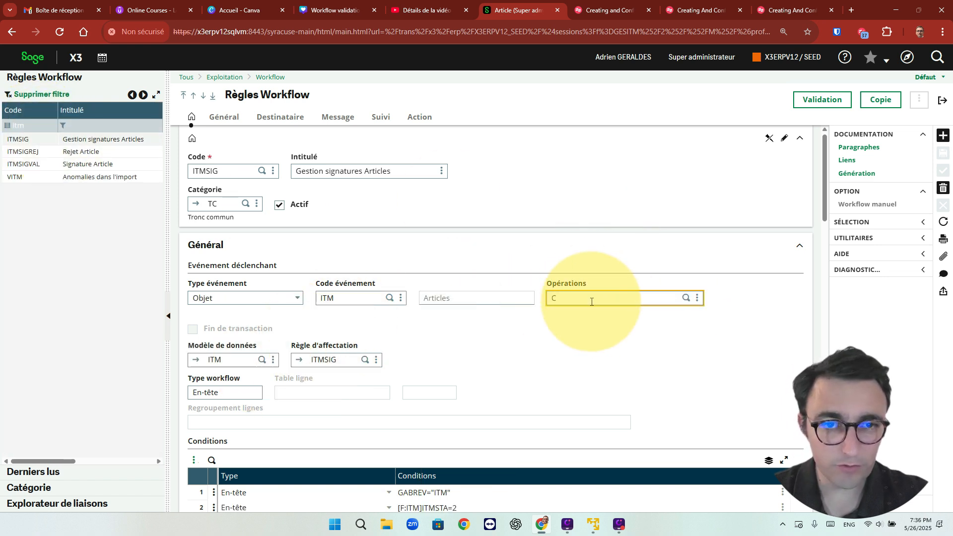
scroll(580, 318, down, 3)
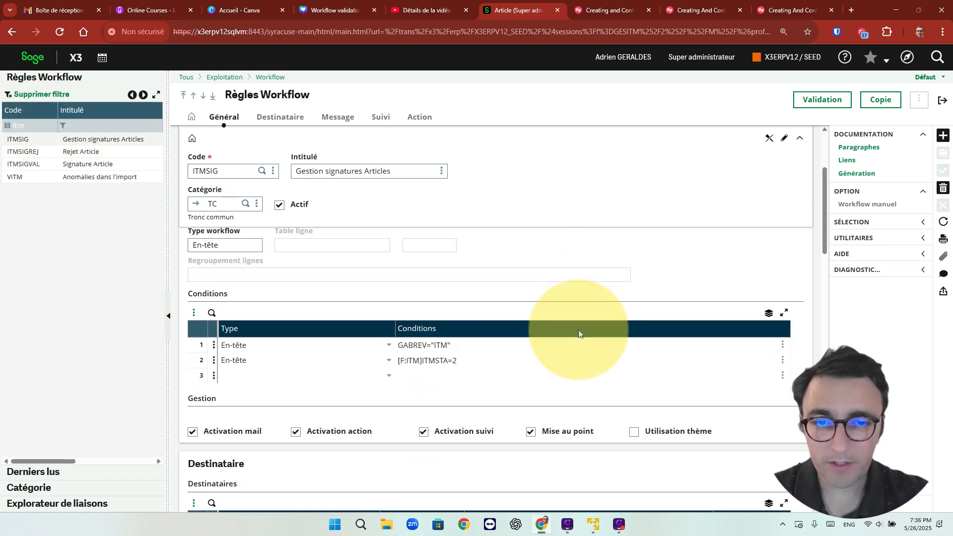
scroll(621, 318, up, 3)
text(C)
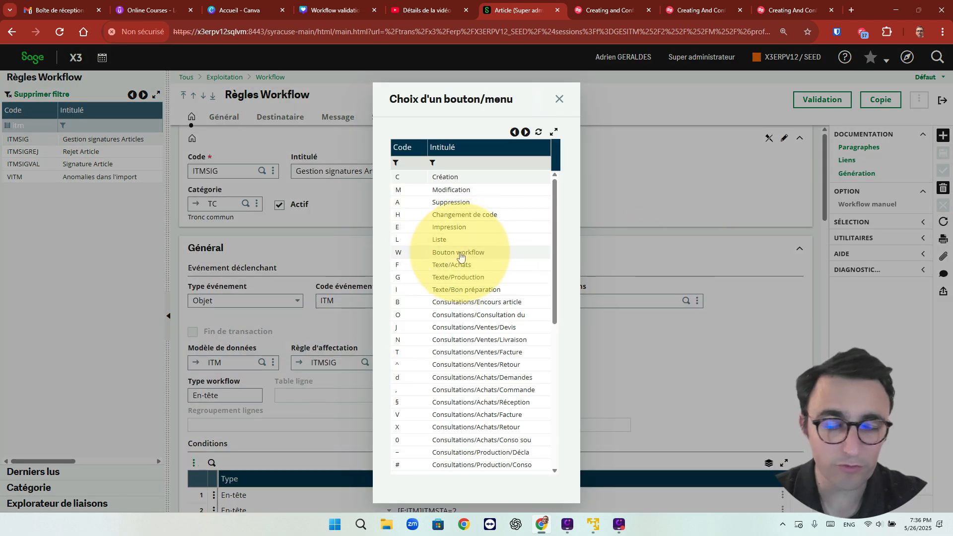
click(560, 99)
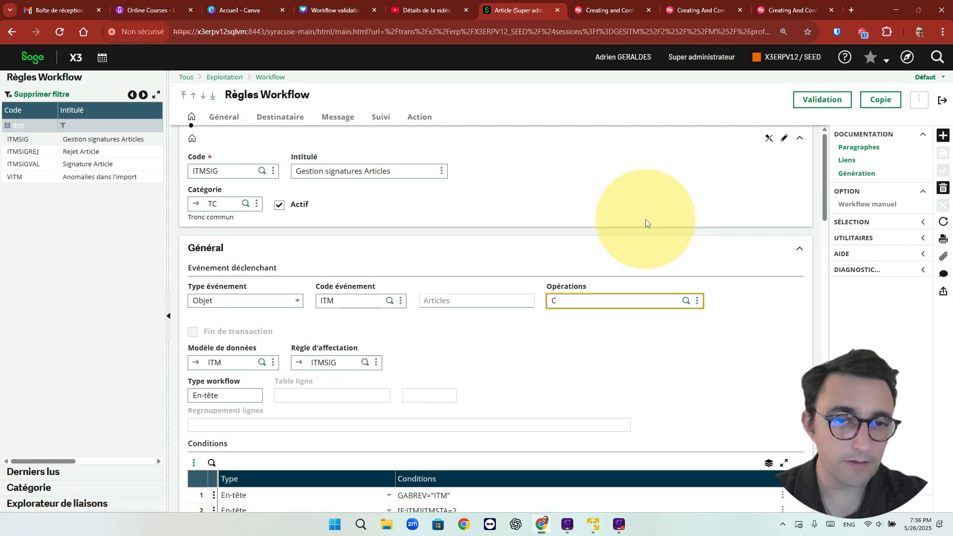